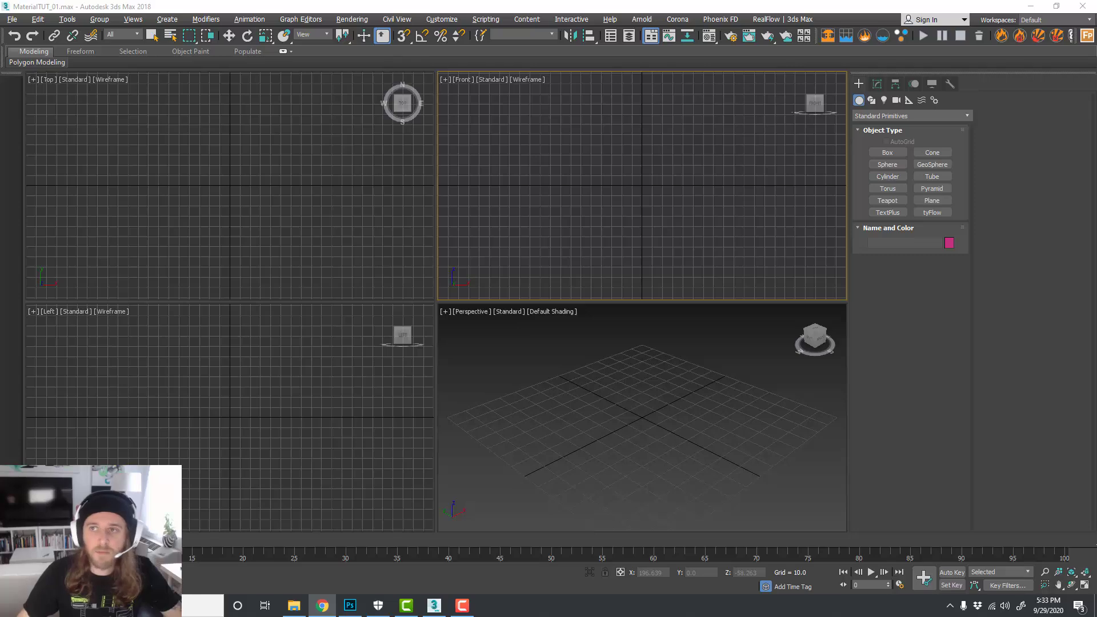
Step: Switch to Chrome, view the red hearts post on the Simulation lab Instagram page, and return to 3ds Max
{"action": "key", "text": "alt+Tab"}
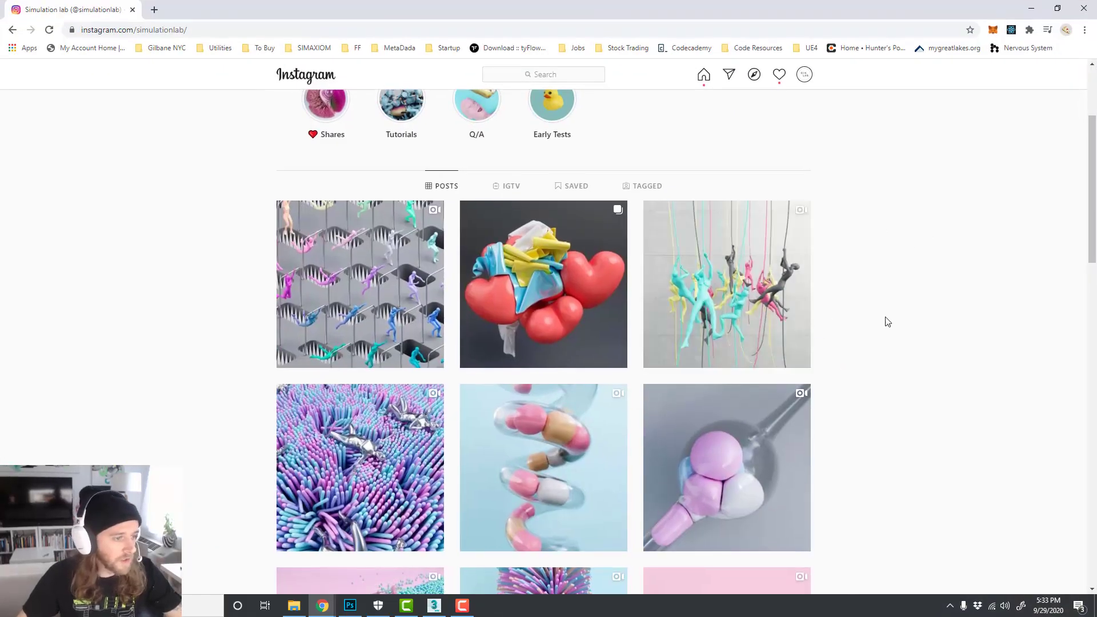
{"action": "scroll", "coordinate": [886, 319], "scroll_direction": "down", "scroll_amount": 2}
{"action": "scroll", "coordinate": [875, 317], "scroll_direction": "down", "scroll_amount": 2}
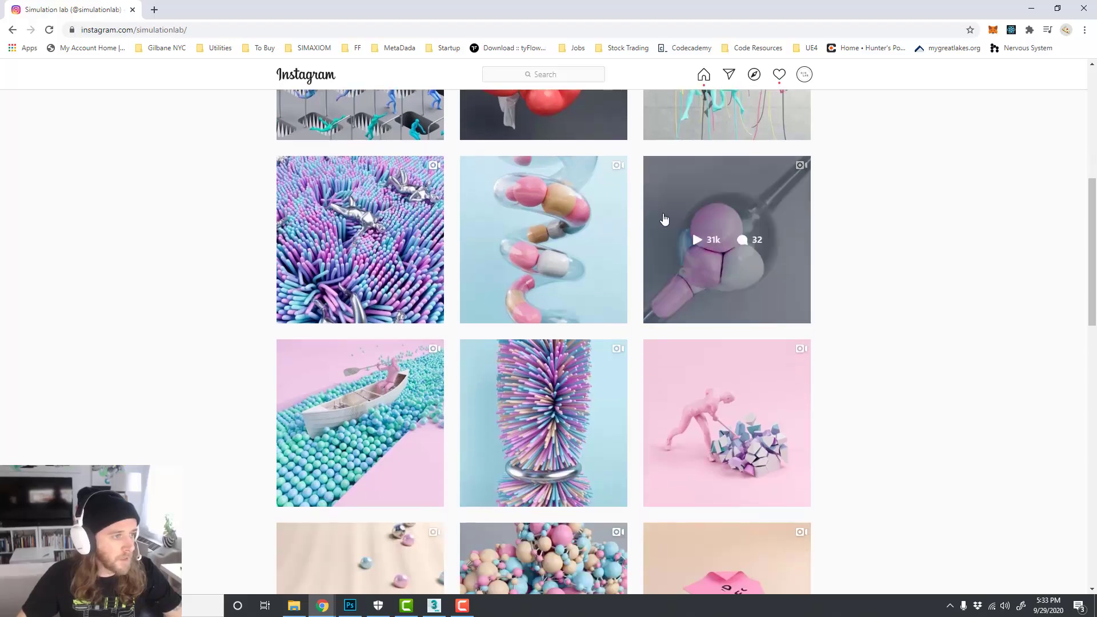
{"action": "scroll", "coordinate": [726, 301], "scroll_direction": "up", "scroll_amount": 3}
{"action": "left_click", "coordinate": [602, 229]}
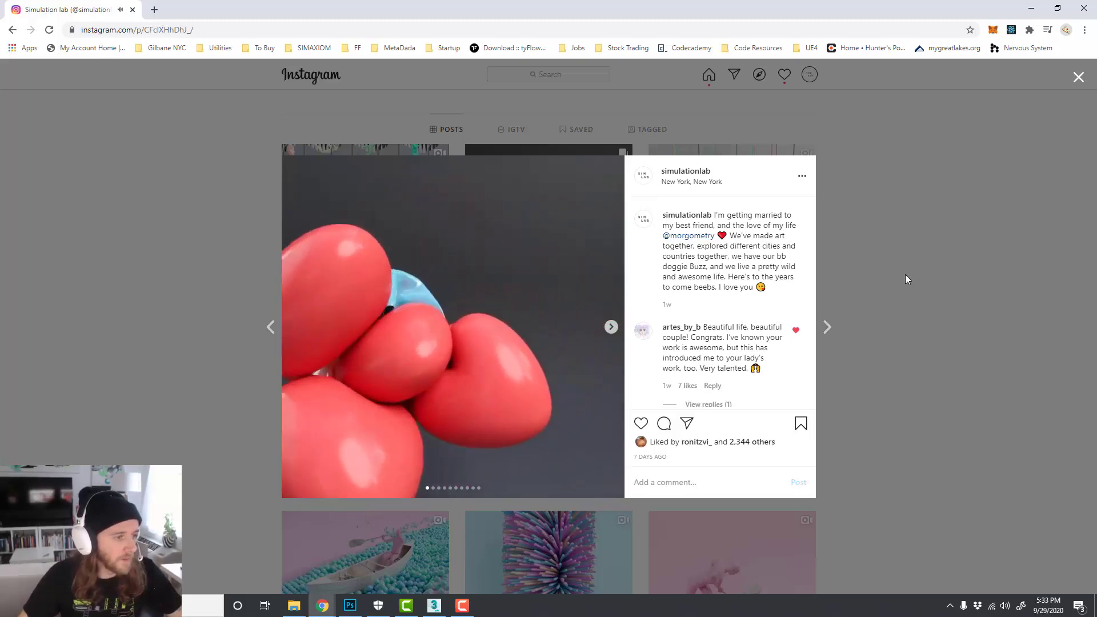
{"action": "left_click", "coordinate": [905, 275]}
{"action": "key", "text": "alt+Tab"}
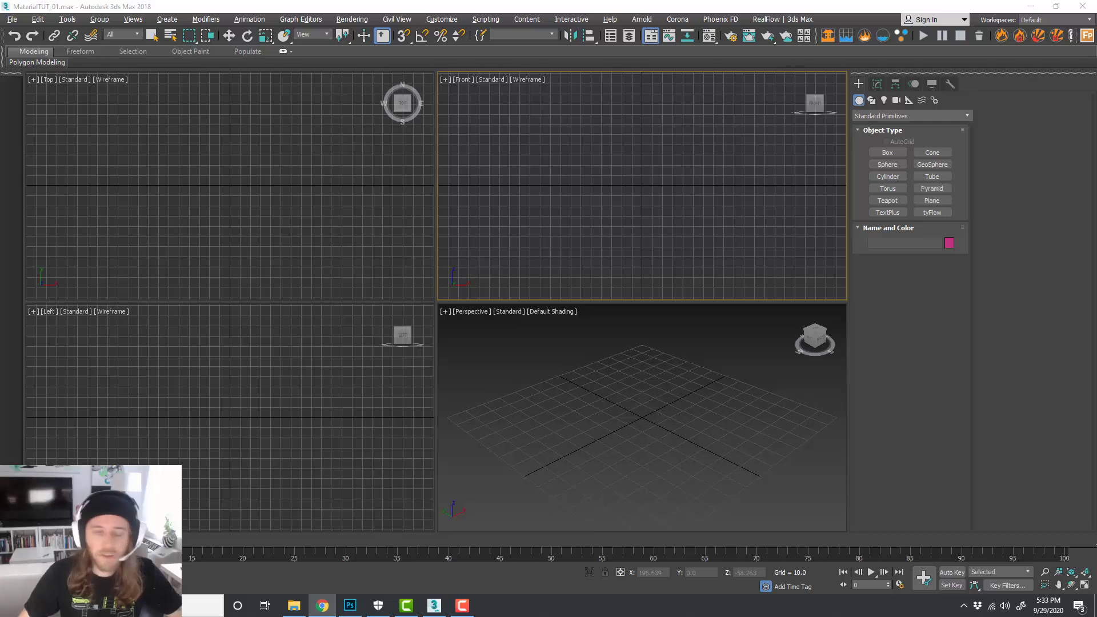
Step: Check the scene's display unit scale and system unit scale in Units Setup
{"action": "left_click", "coordinate": [570, 154]}
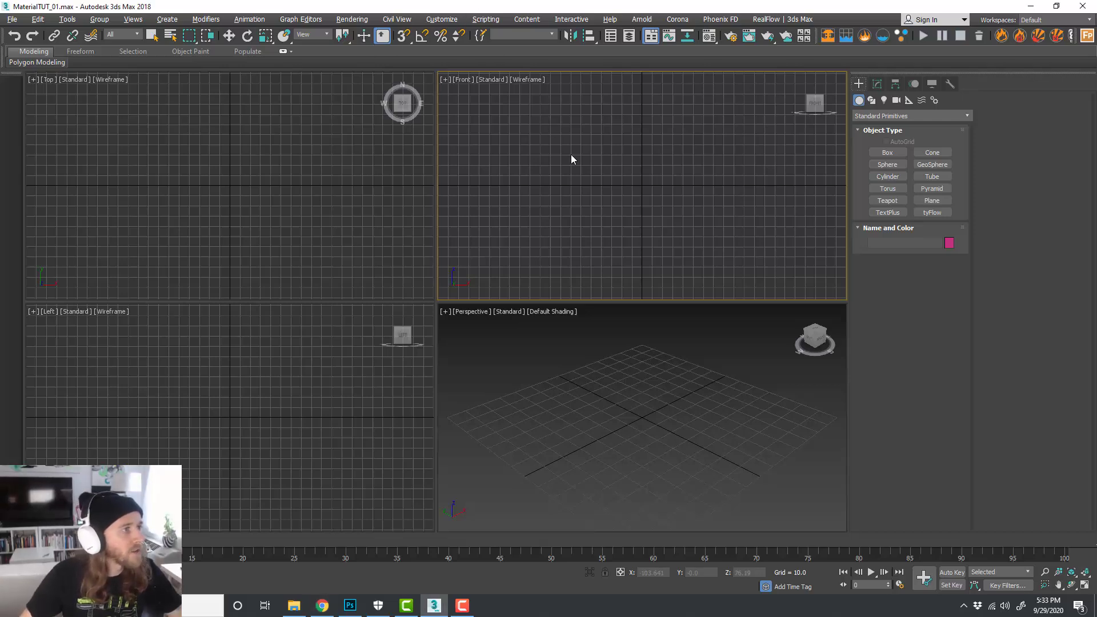
{"action": "left_click", "coordinate": [455, 20]}
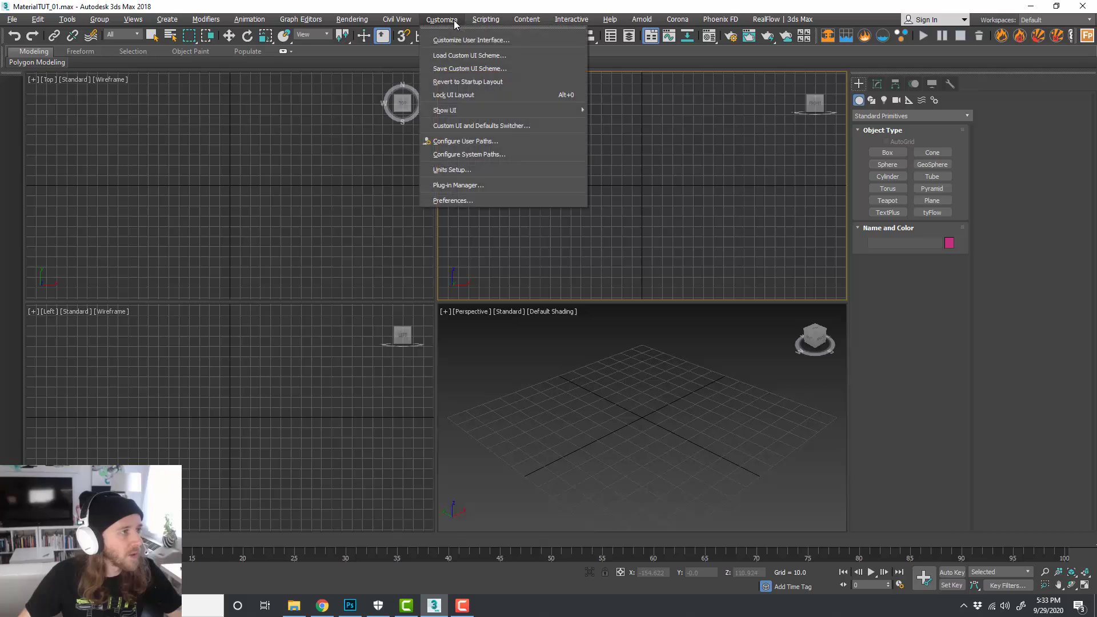
{"action": "left_click", "coordinate": [468, 171]}
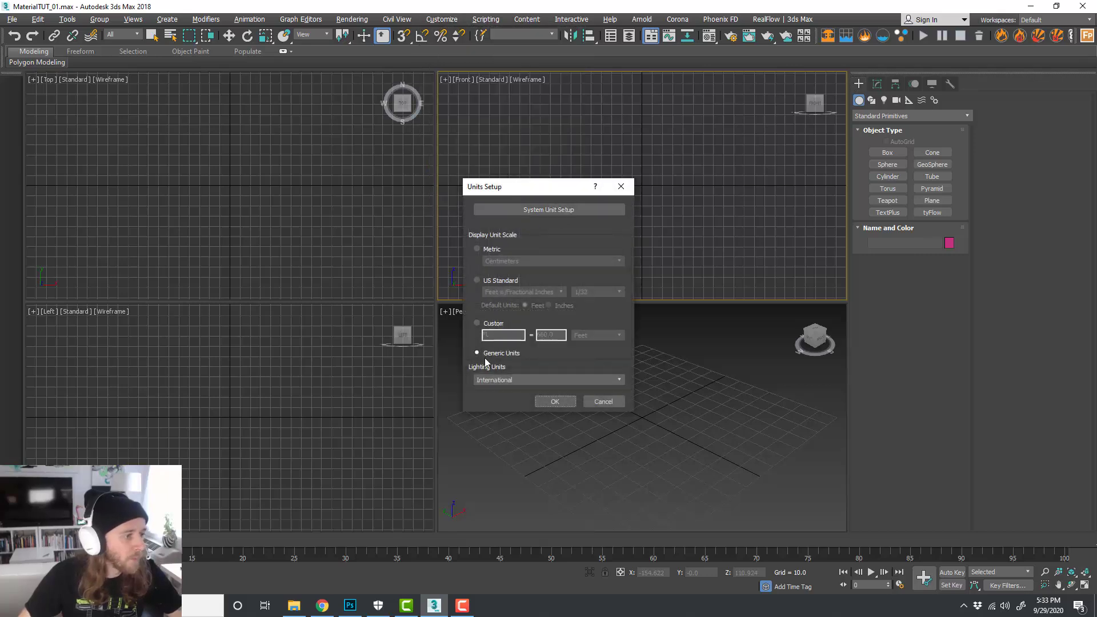
{"action": "left_click", "coordinate": [560, 211]}
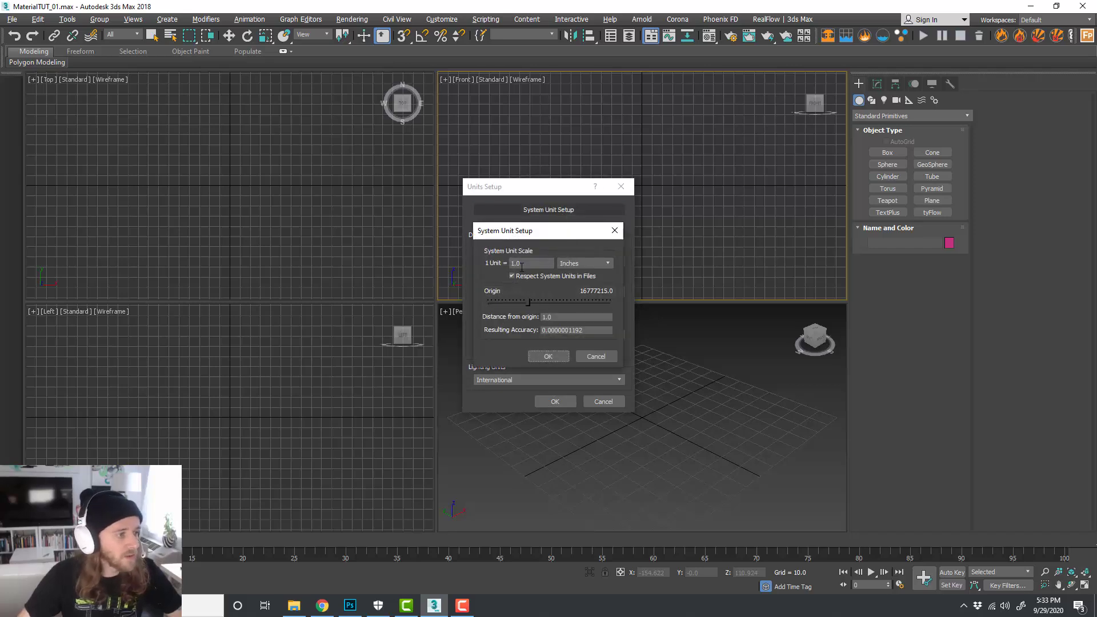
{"action": "left_click", "coordinate": [548, 356]}
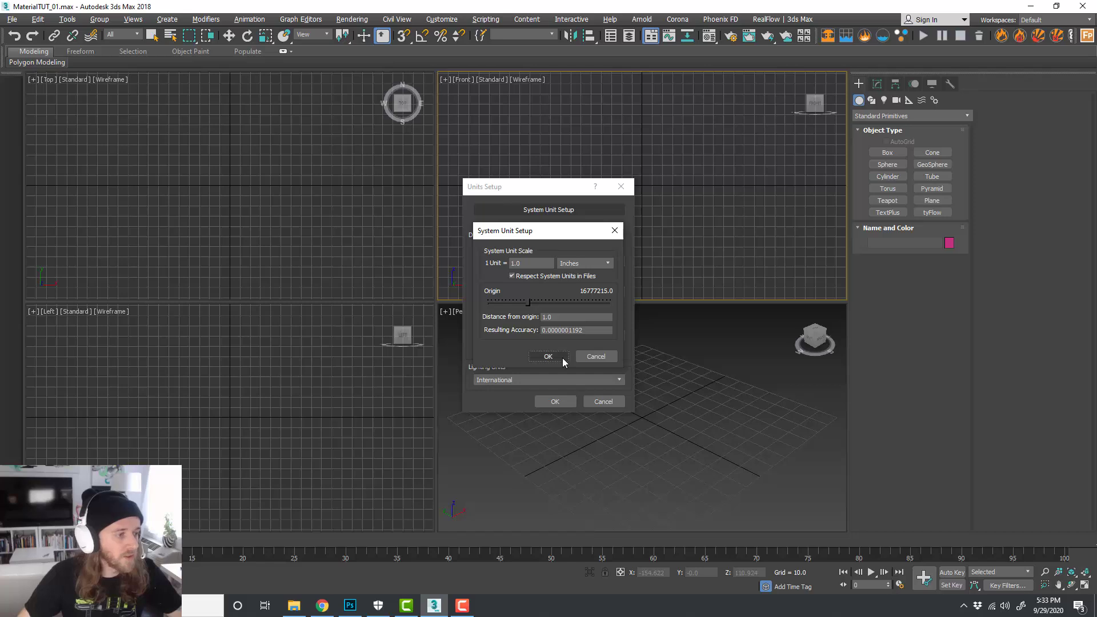
{"action": "left_click", "coordinate": [563, 405]}
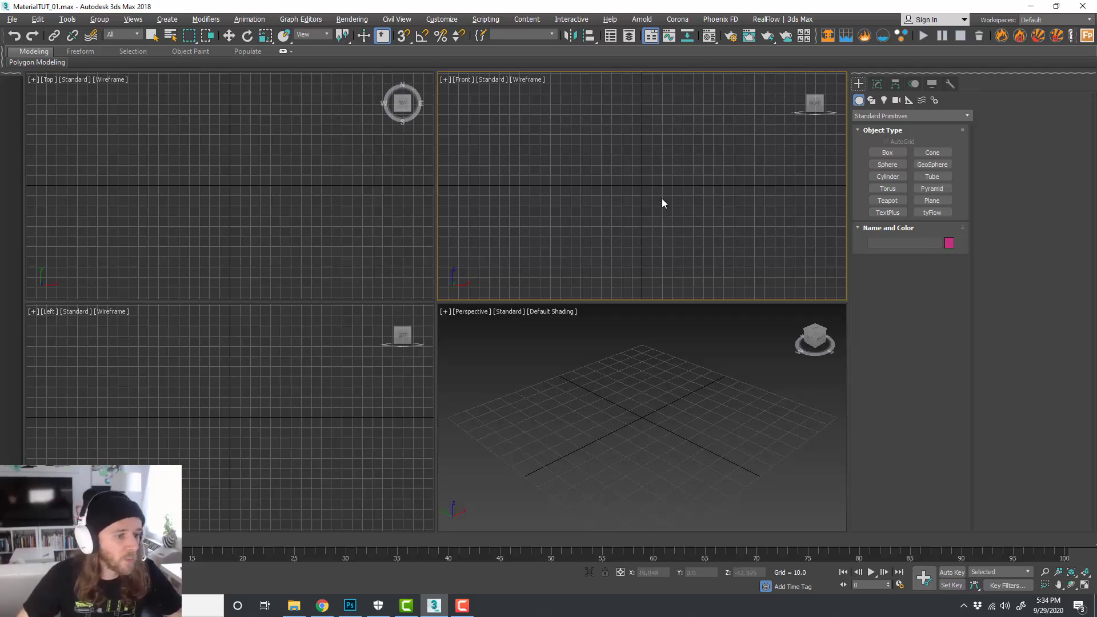
Step: Maximize the Perspective view and create a sphere with a radius of about 16.8 at the grid's left edge
{"action": "left_click", "coordinate": [691, 390]}
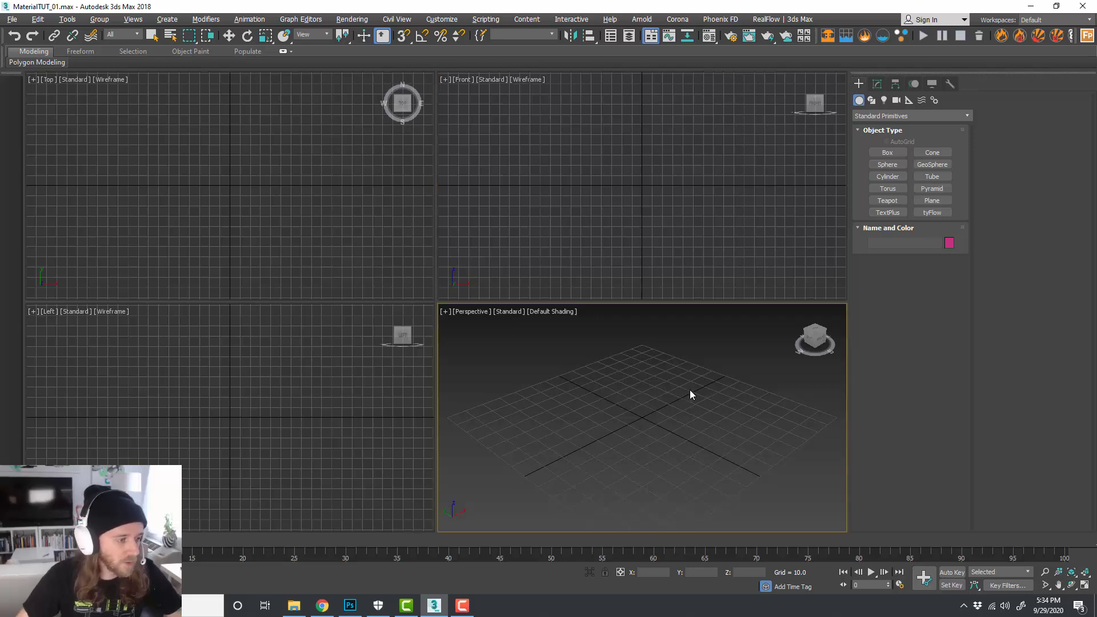
{"action": "key", "text": "alt+w"}
{"action": "scroll", "coordinate": [609, 413], "scroll_direction": "down", "scroll_amount": 4}
{"action": "middle_click_drag", "start_coordinate": [581, 400], "coordinate": [656, 346], "text": "alt"}
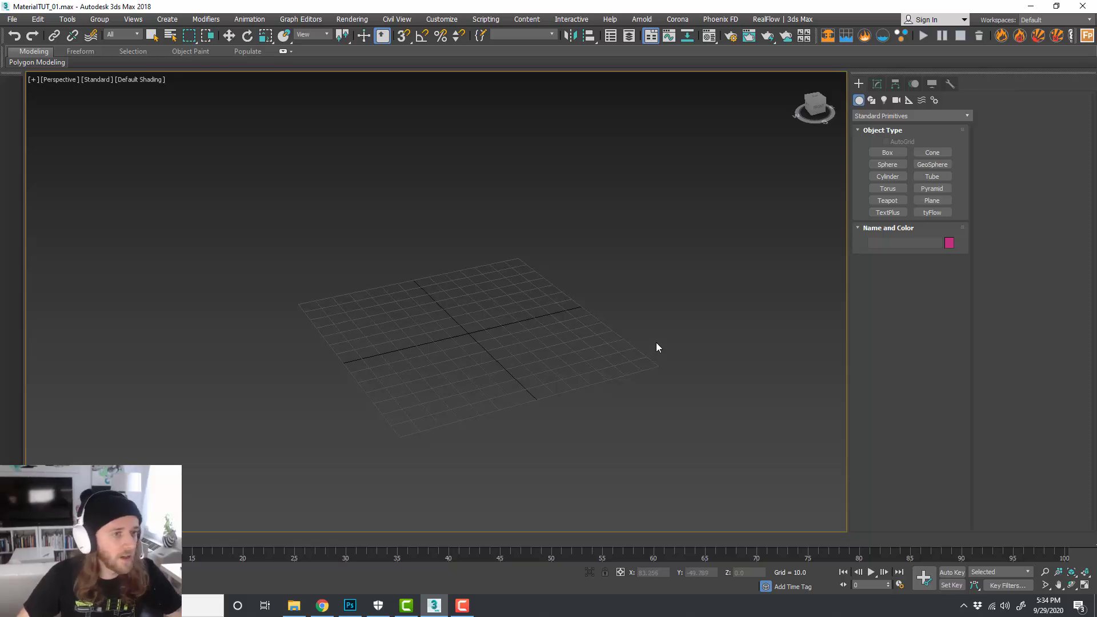
{"action": "middle_click_drag", "start_coordinate": [656, 342], "coordinate": [645, 325]}
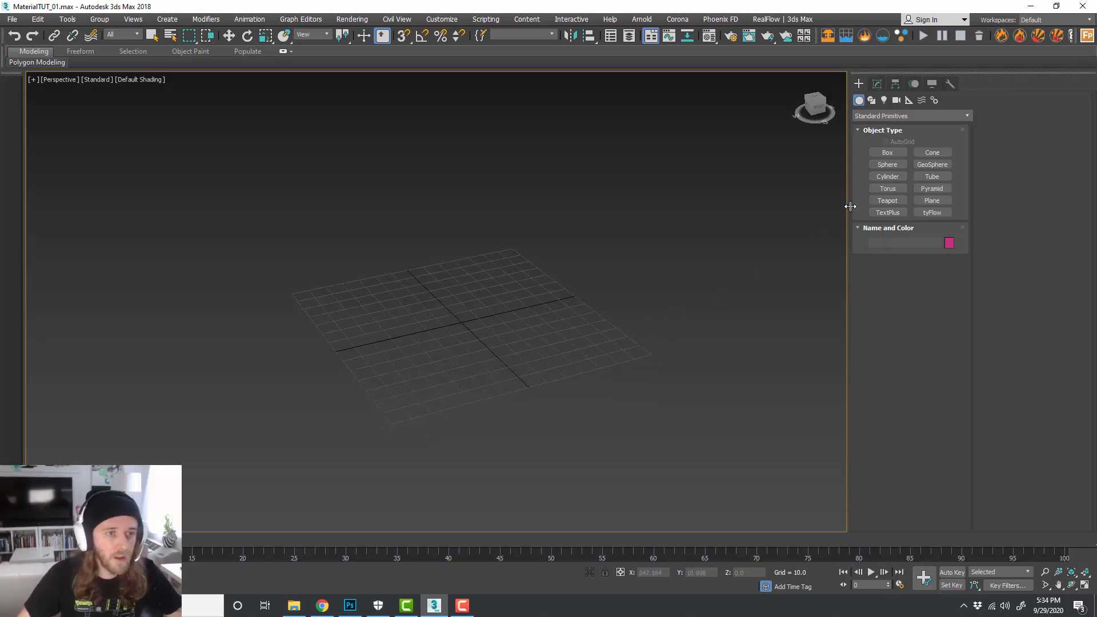
{"action": "left_click", "coordinate": [887, 165]}
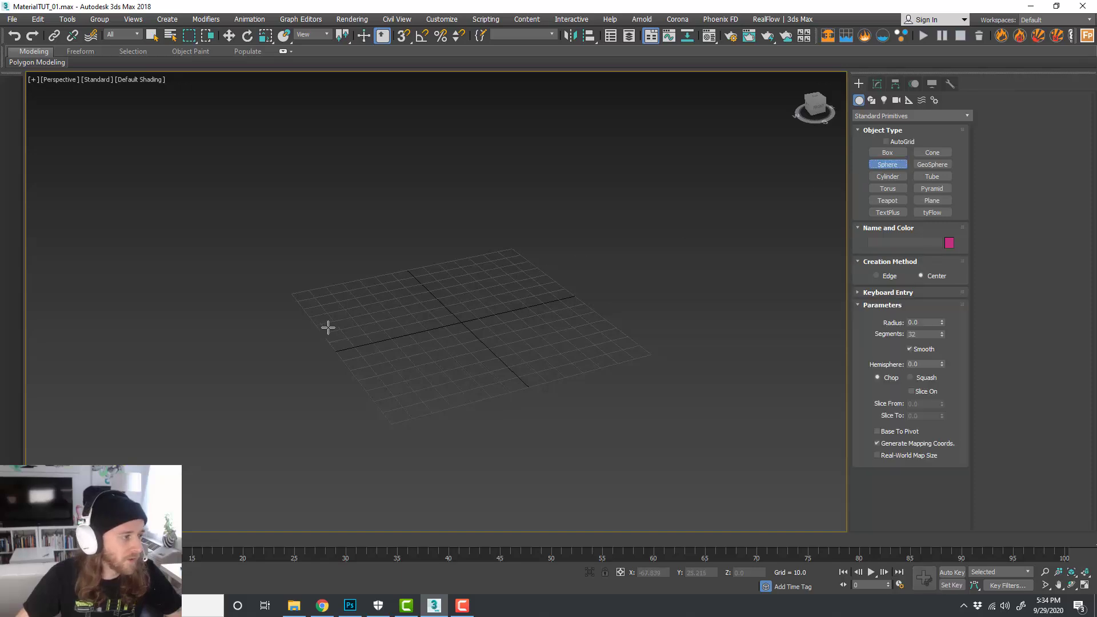
{"action": "middle_click_drag", "start_coordinate": [328, 325], "coordinate": [345, 350]}
{"action": "left_click_drag", "start_coordinate": [345, 349], "coordinate": [351, 338]}
{"action": "key", "text": "w"}
Step: Display edged faces in the Perspective view and set the sphere's segments to 50
{"action": "left_click", "coordinate": [140, 79]}
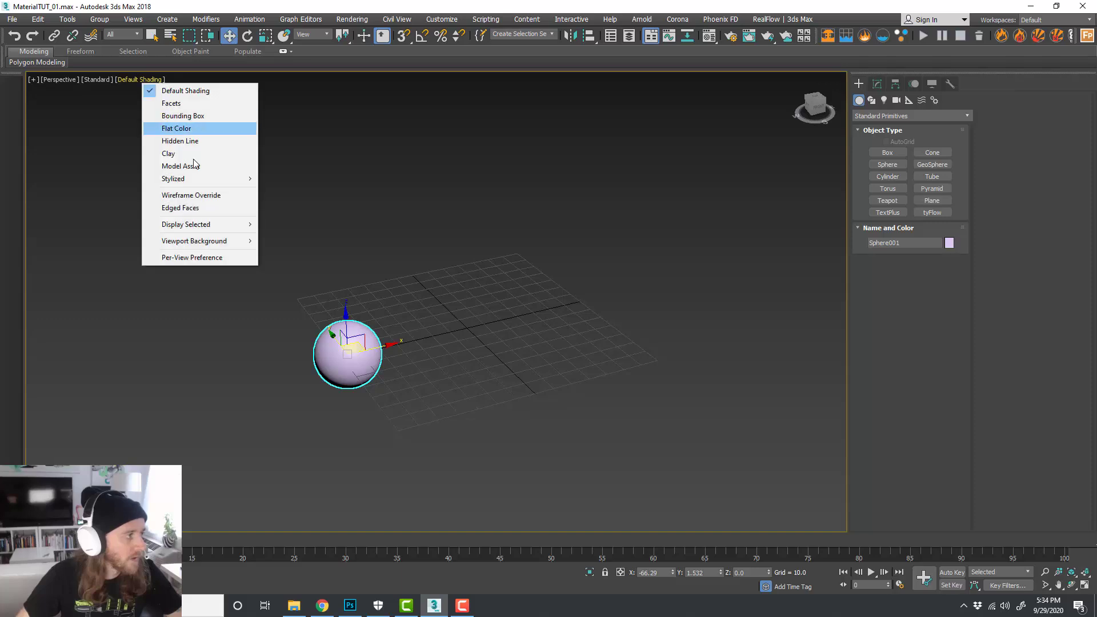
{"action": "left_click", "coordinate": [209, 207]}
{"action": "scroll", "coordinate": [370, 396], "scroll_direction": "up", "scroll_amount": 5}
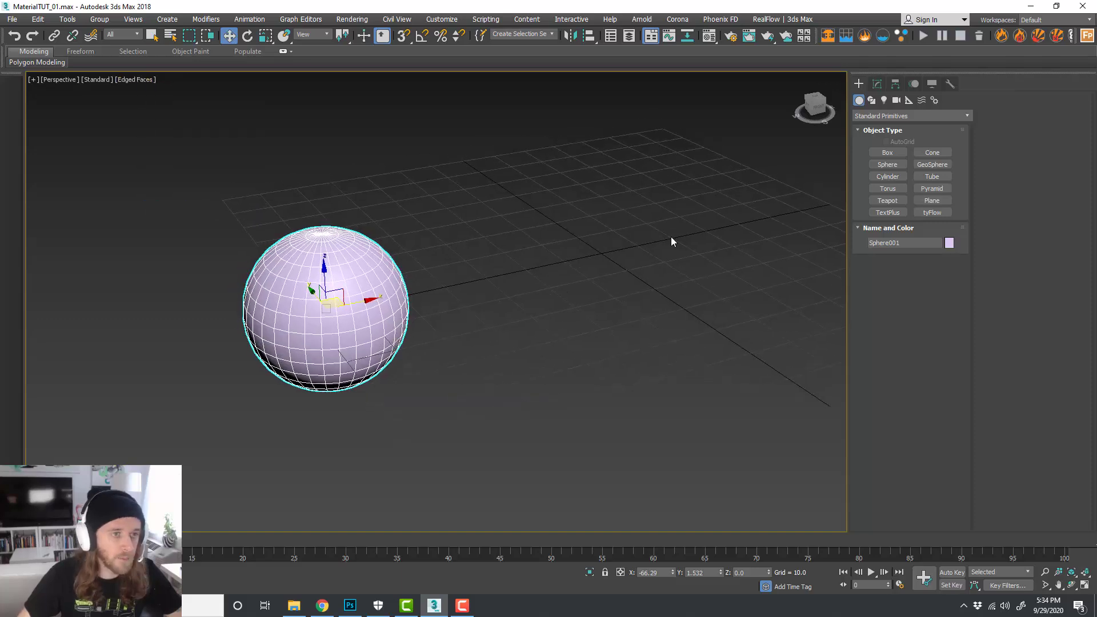
{"action": "left_click", "coordinate": [877, 84]}
{"action": "double_click", "coordinate": [930, 265]}
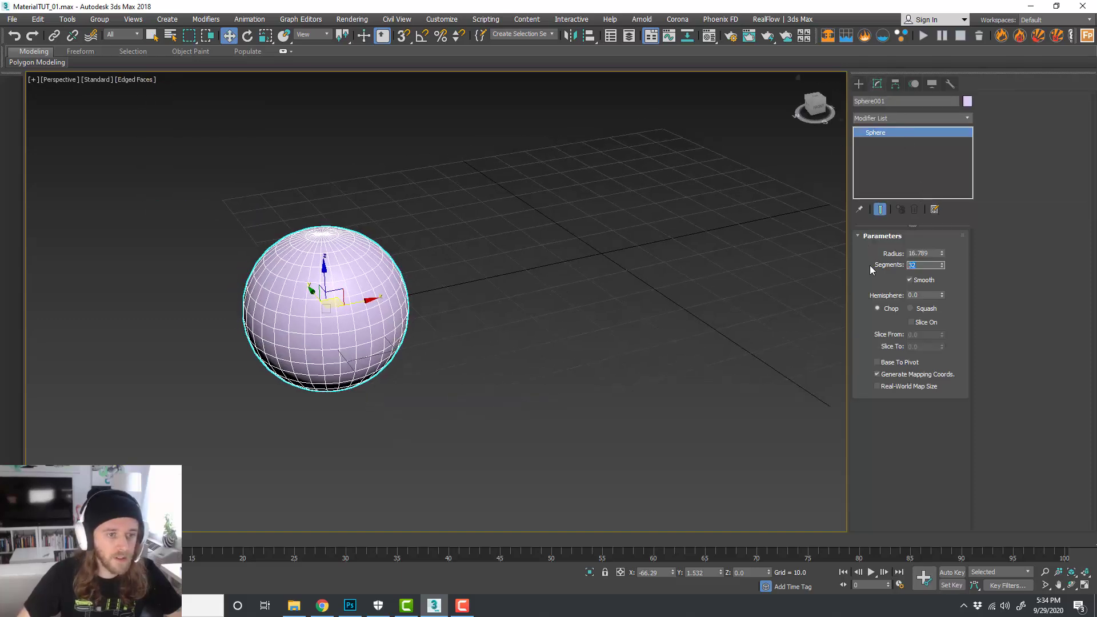
{"action": "type", "text": "50"}
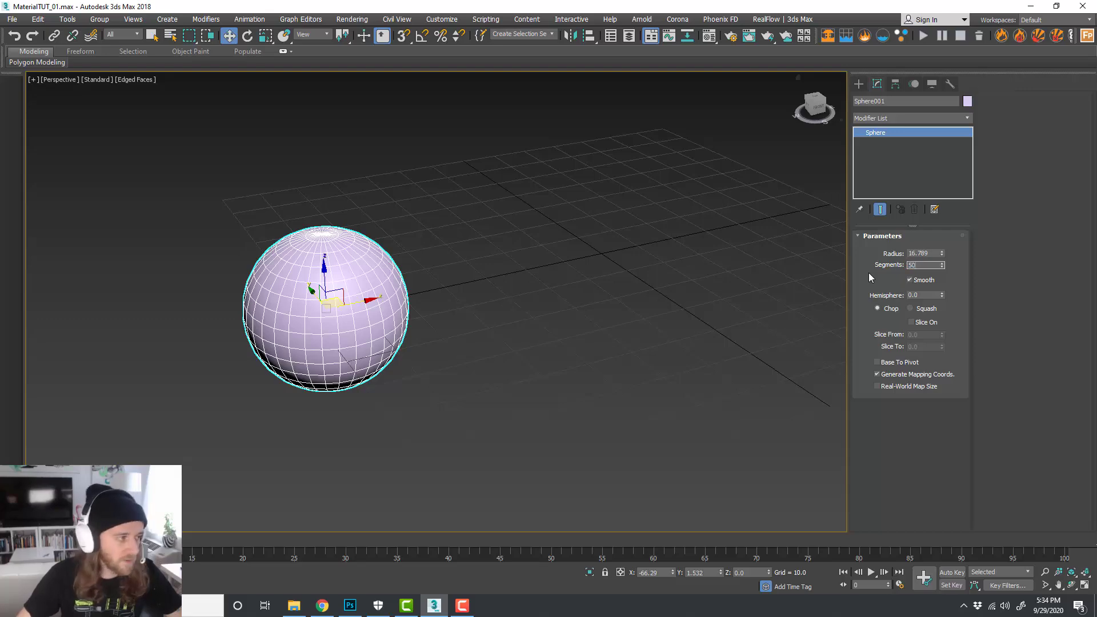
{"action": "key", "text": "Return"}
Step: Clone the sphere as three copies along the X axis, spaced about 43 units apart, to form a row of four
{"action": "scroll", "coordinate": [454, 318], "scroll_direction": "down", "scroll_amount": 3}
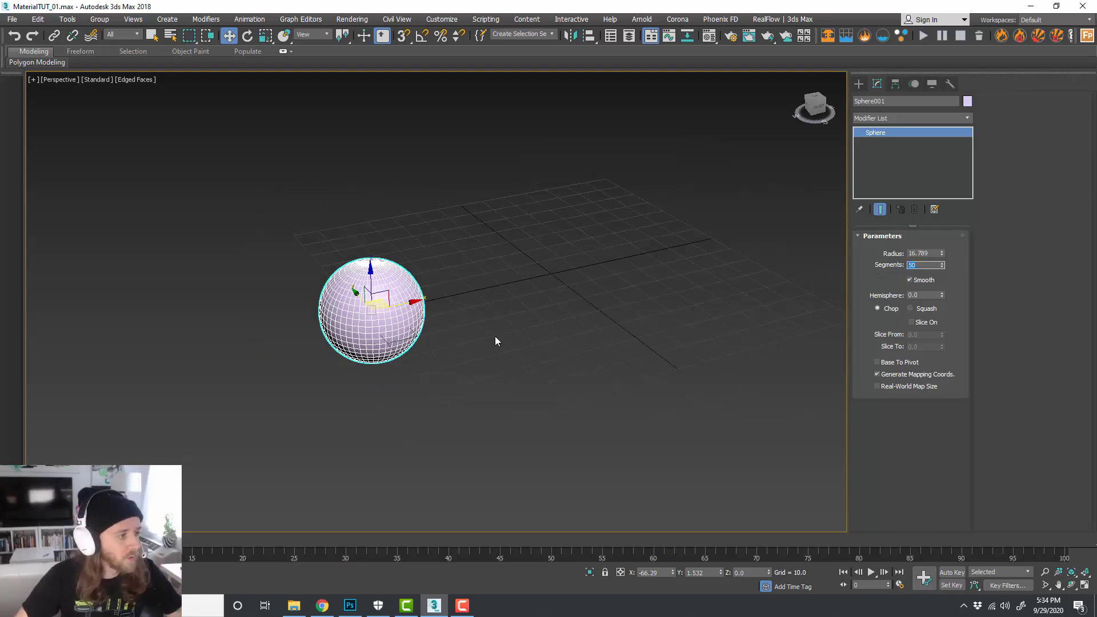
{"action": "middle_click_drag", "start_coordinate": [490, 336], "coordinate": [384, 323]}
{"action": "left_click_drag", "start_coordinate": [314, 295], "coordinate": [431, 281], "text": "shift"}
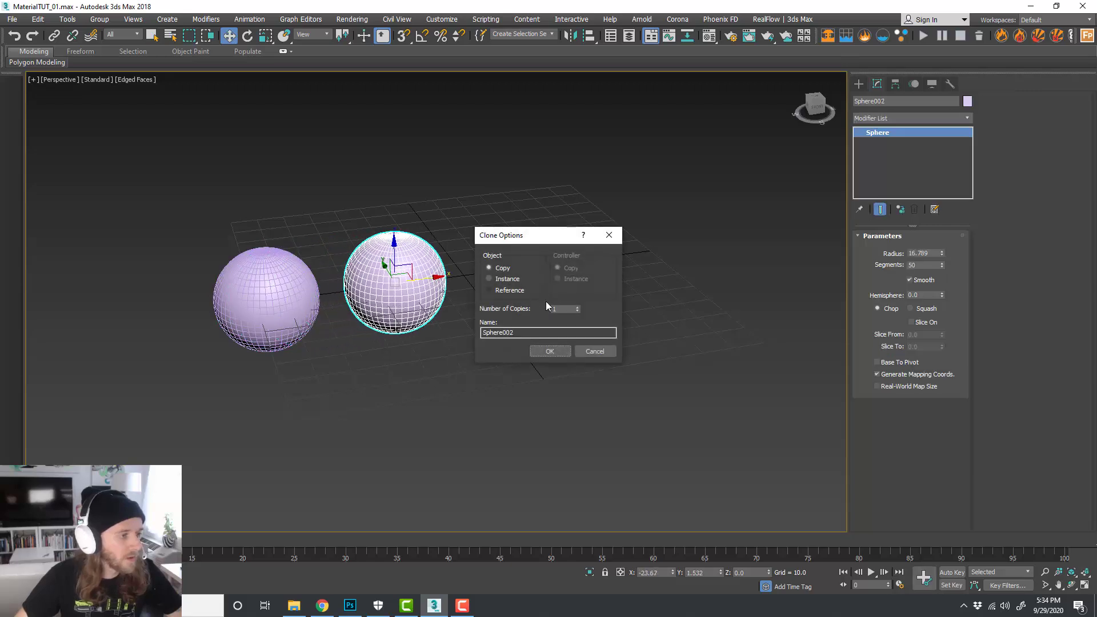
{"action": "left_click", "coordinate": [575, 306]}
{"action": "left_click", "coordinate": [575, 306]}
{"action": "left_click", "coordinate": [559, 350]}
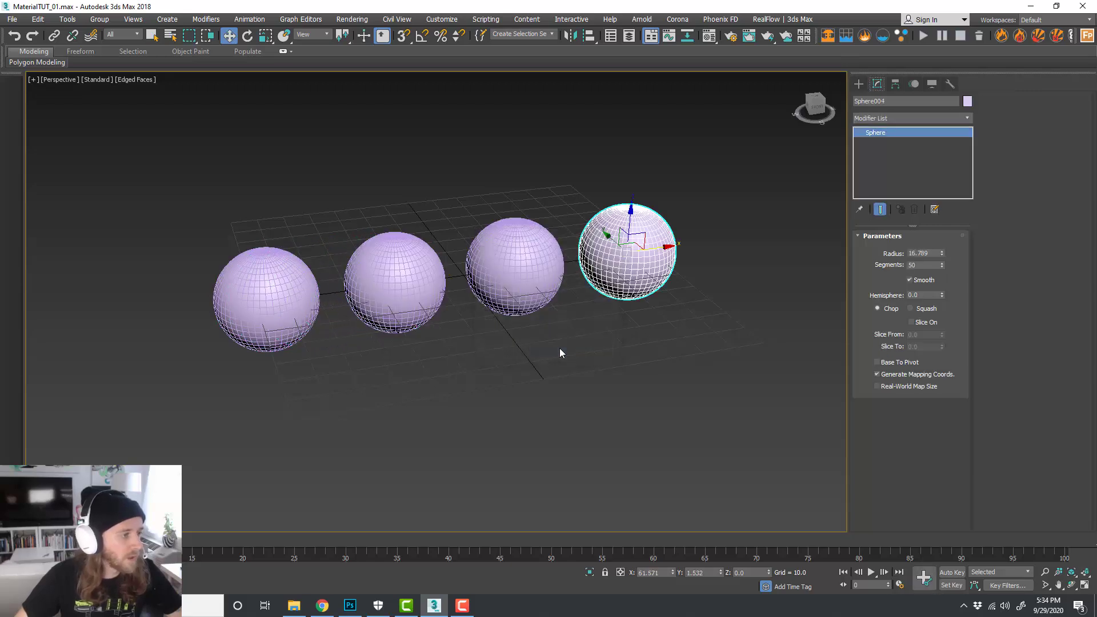
Step: Select all four spheres and clone them once straight up along Z as a second row of copies
{"action": "left_click_drag", "start_coordinate": [667, 403], "coordinate": [247, 207]}
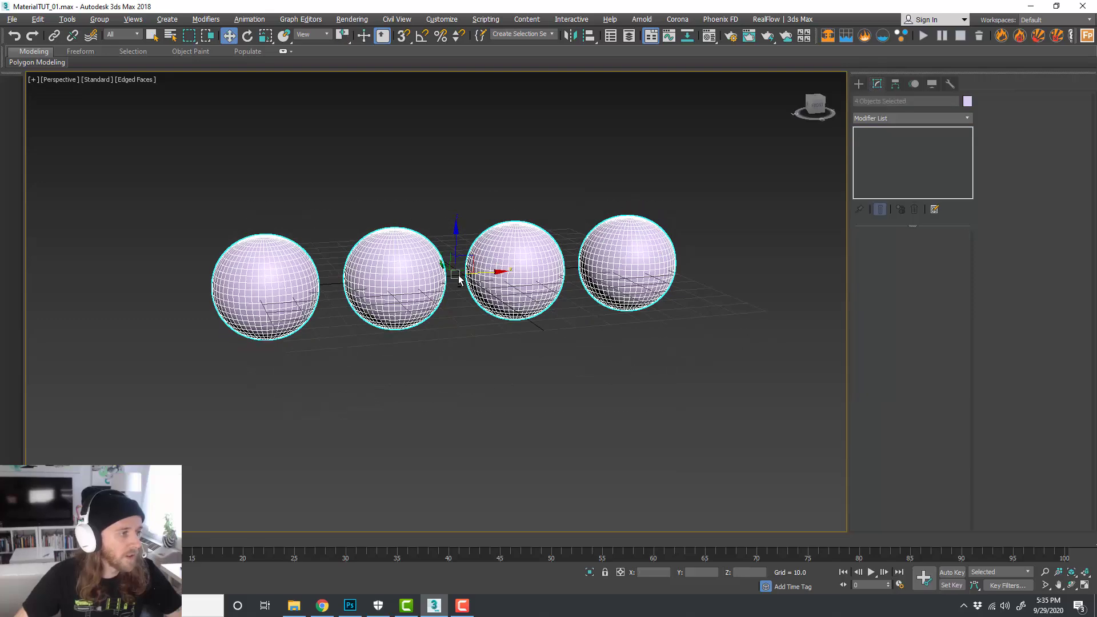
{"action": "left_click_drag", "start_coordinate": [456, 244], "coordinate": [456, 123], "text": "shift"}
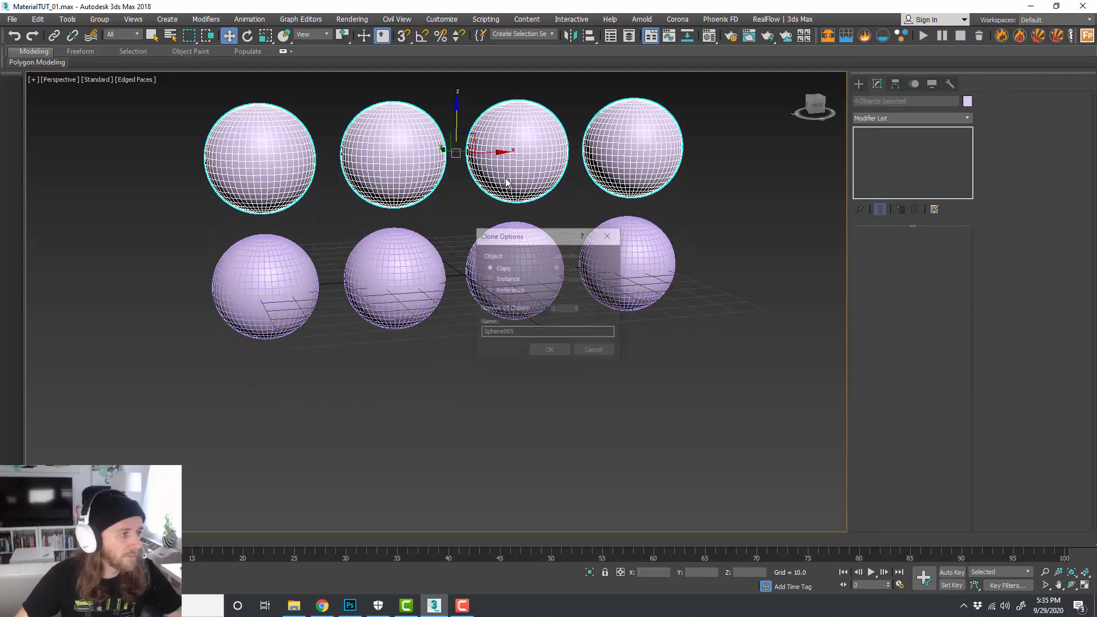
{"action": "left_click", "coordinate": [552, 351]}
Step: Select all eight spheres, raise them along Z until both rows sit above the grid, and clear the selection
{"action": "scroll", "coordinate": [505, 355], "scroll_direction": "down", "scroll_amount": 3}
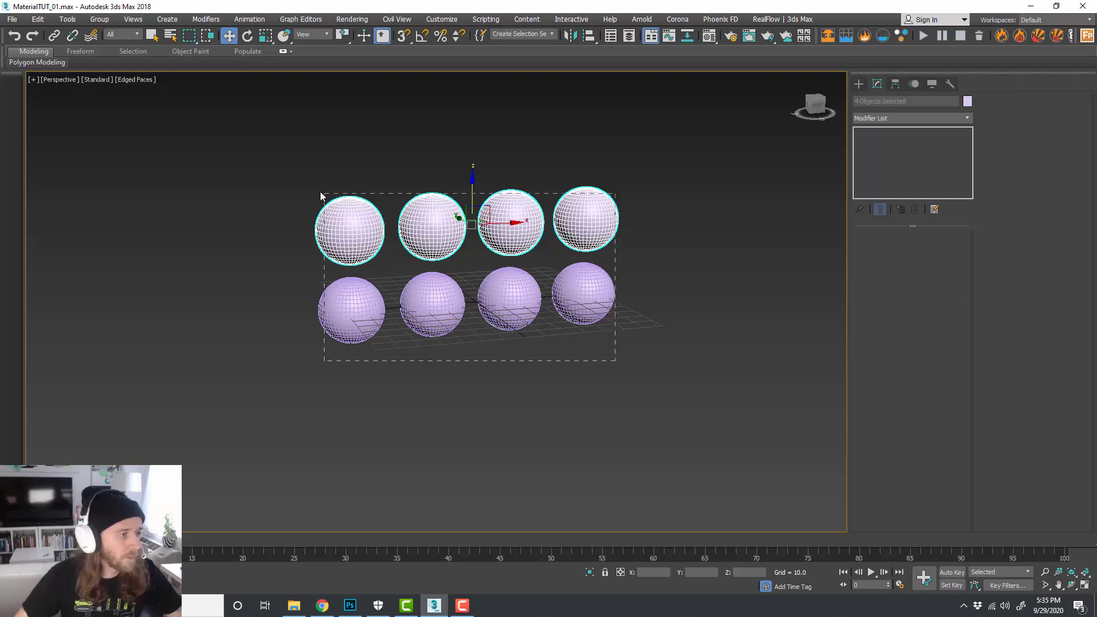
{"action": "left_click_drag", "start_coordinate": [321, 195], "coordinate": [321, 196]}
{"action": "left_click_drag", "start_coordinate": [501, 277], "coordinate": [501, 223]}
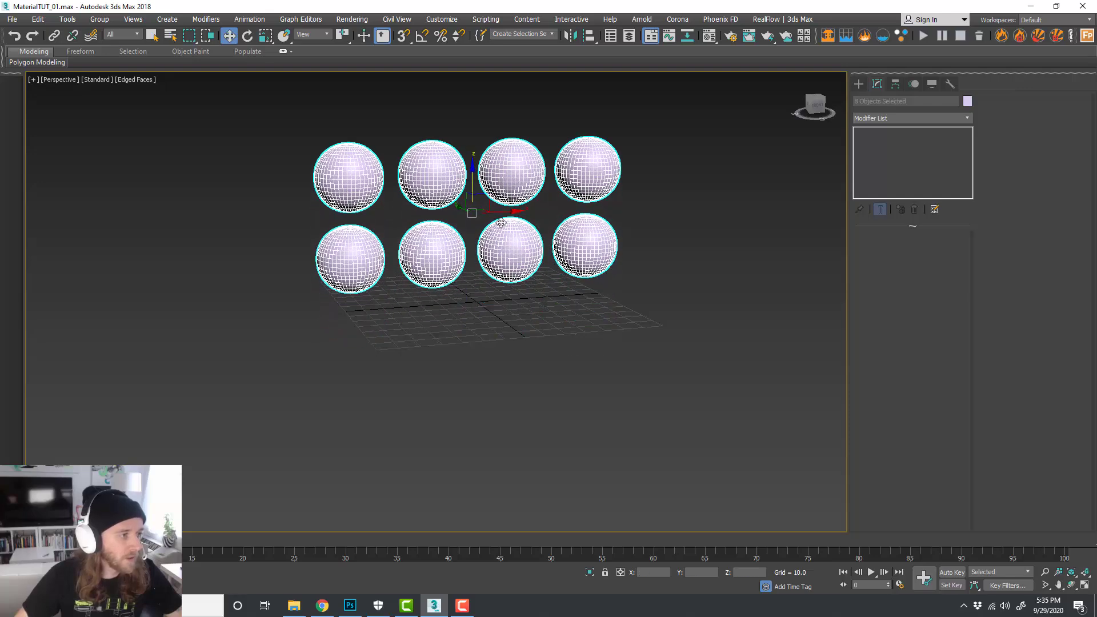
{"action": "left_click", "coordinate": [549, 254]}
{"action": "middle_click_drag", "start_coordinate": [549, 255], "coordinate": [578, 308], "text": "alt"}
{"action": "scroll", "coordinate": [590, 307], "scroll_direction": "up", "scroll_amount": 3}
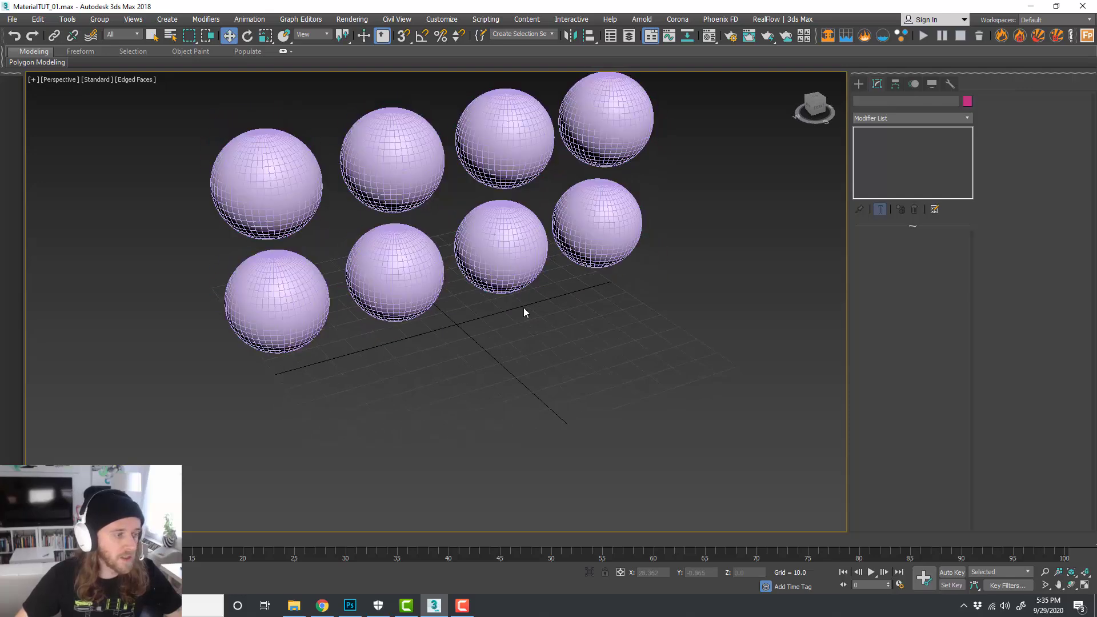
{"action": "scroll", "coordinate": [524, 311], "scroll_direction": "down", "scroll_amount": 3}
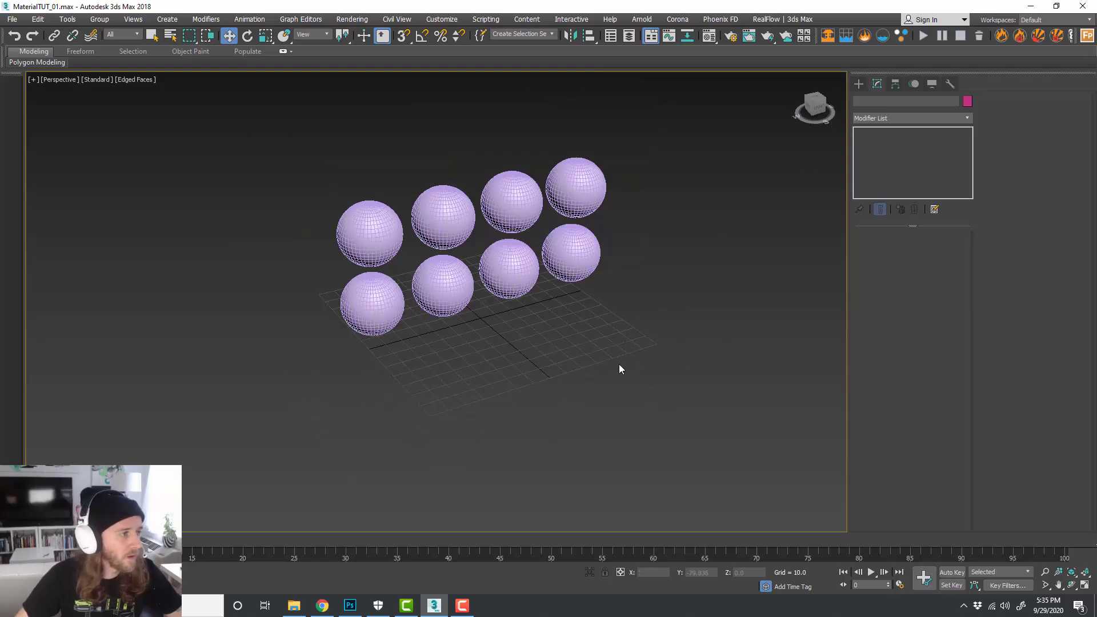
Step: Create a ground plane around the spheres, about 488 long and 746 wide
{"action": "left_click", "coordinate": [858, 85]}
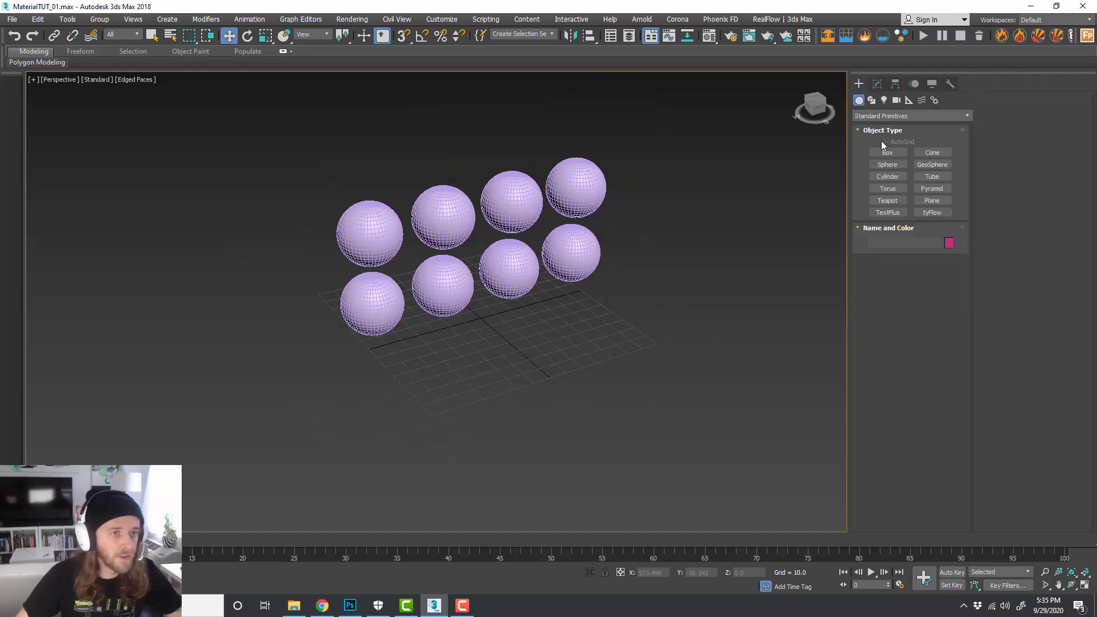
{"action": "left_click", "coordinate": [932, 201]}
{"action": "scroll", "coordinate": [475, 306], "scroll_direction": "down", "scroll_amount": 3}
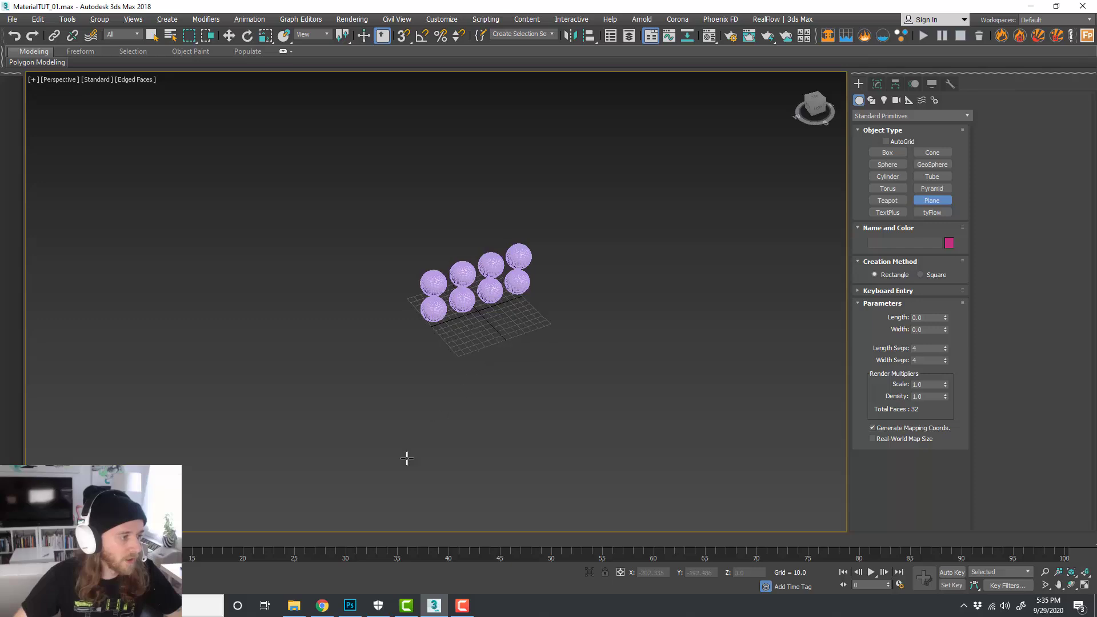
{"action": "left_click_drag", "start_coordinate": [350, 467], "coordinate": [621, 141]}
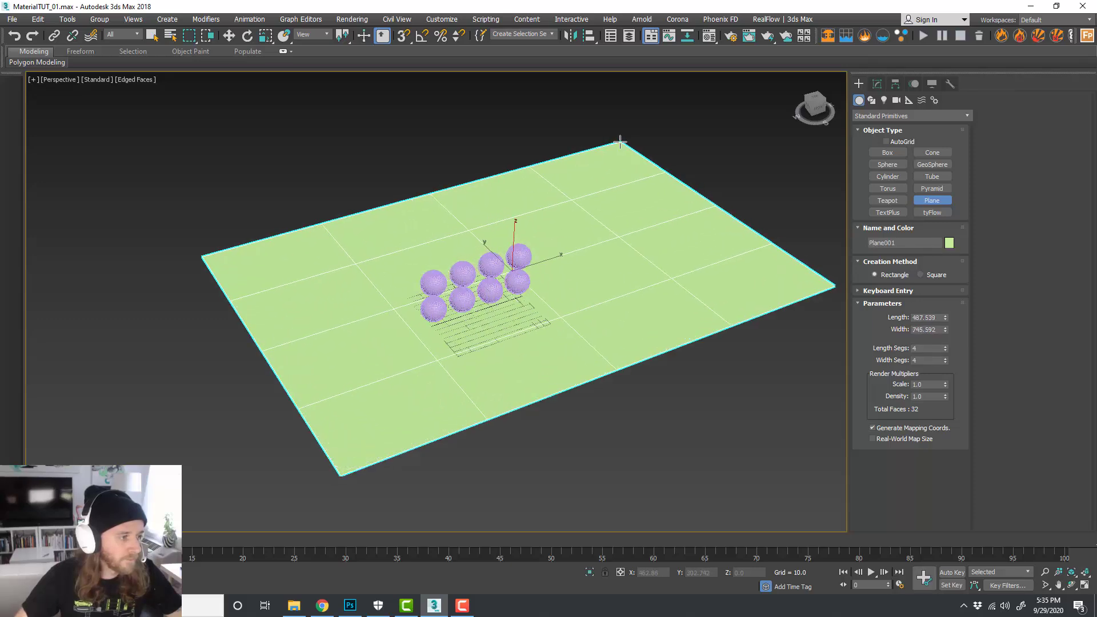
{"action": "key", "text": "w"}
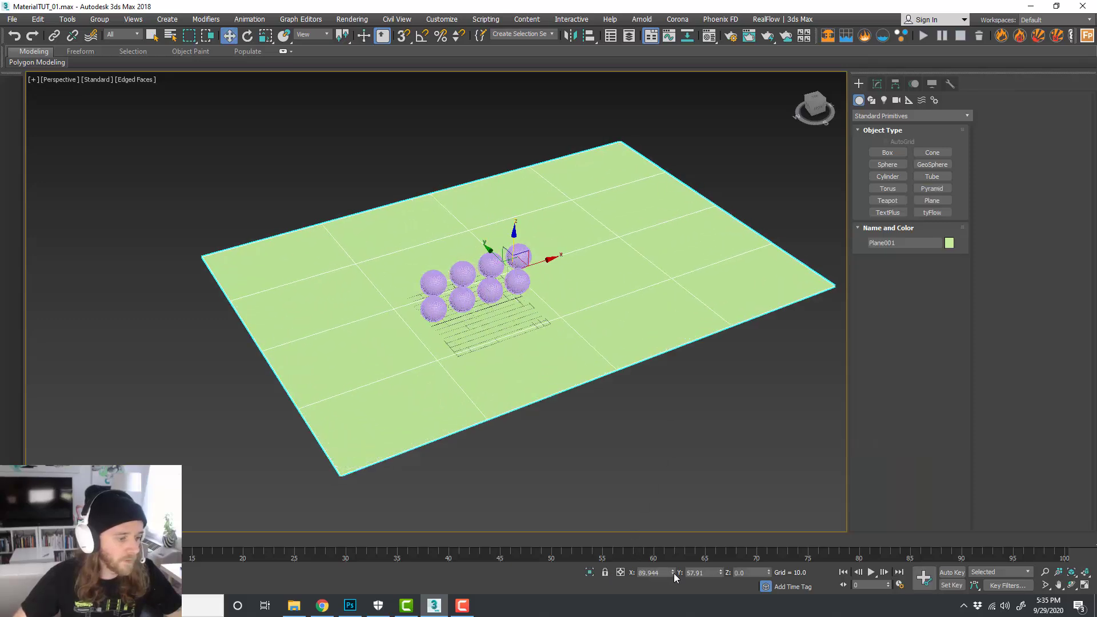
Step: Zero the plane's X and Y position and reduce its length and width segments to 1
{"action": "right_click", "coordinate": [673, 572]}
{"action": "right_click", "coordinate": [720, 572]}
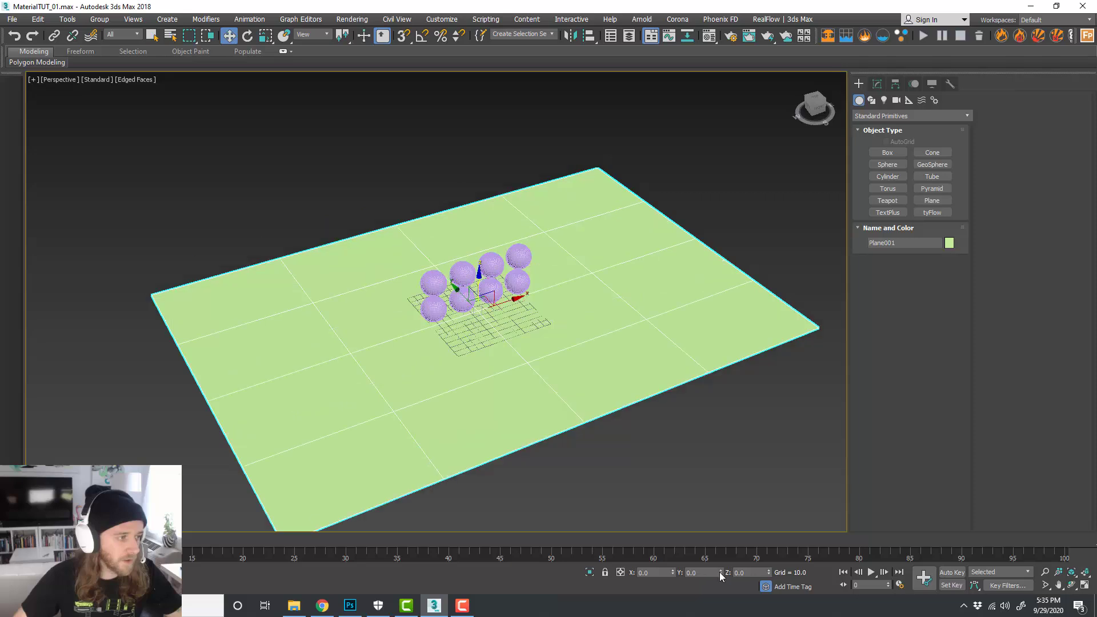
{"action": "left_click", "coordinate": [878, 85]}
{"action": "right_click", "coordinate": [945, 280]}
{"action": "right_click", "coordinate": [946, 293]}
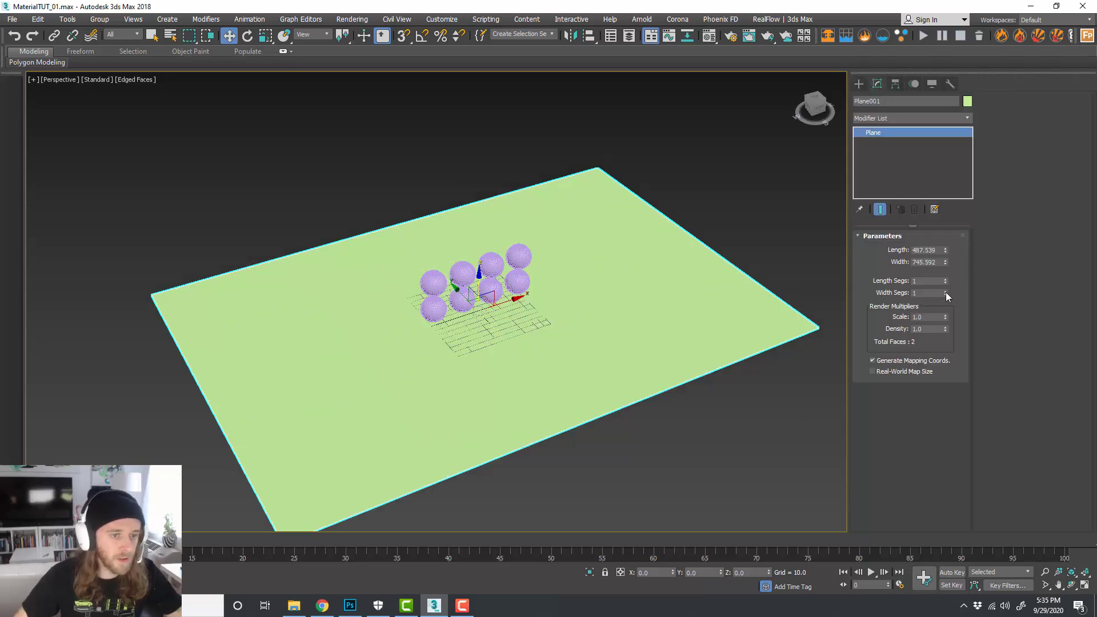
Step: Add an Edit Poly modifier to the plane and extend its back edge straight up into a wall about 407 high
{"action": "left_click", "coordinate": [964, 118]}
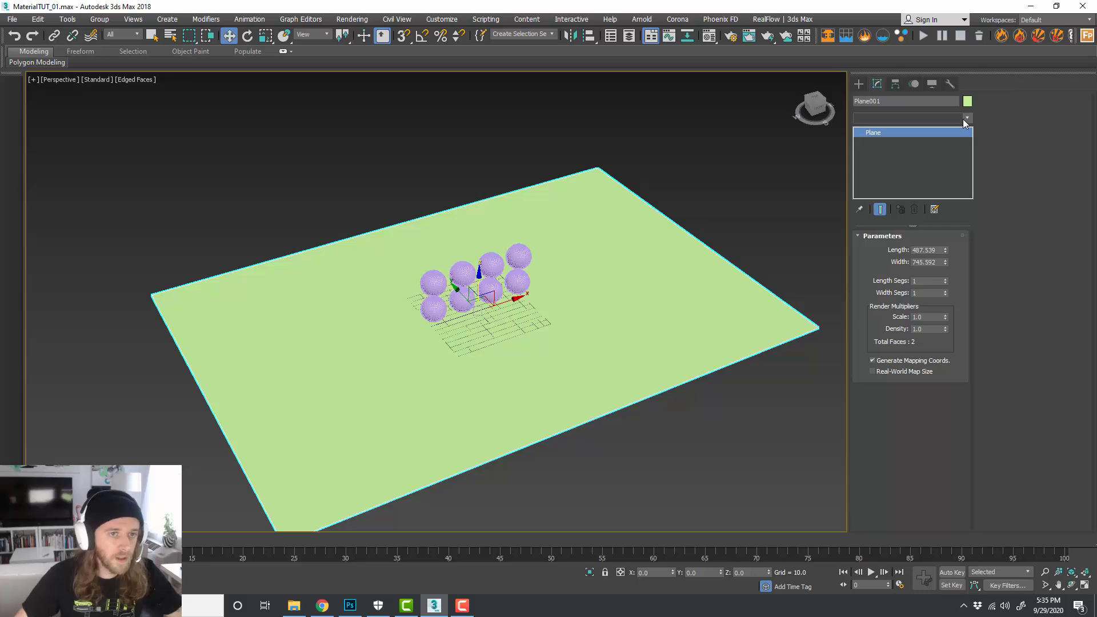
{"action": "scroll", "coordinate": [968, 157], "scroll_direction": "down", "scroll_amount": 5}
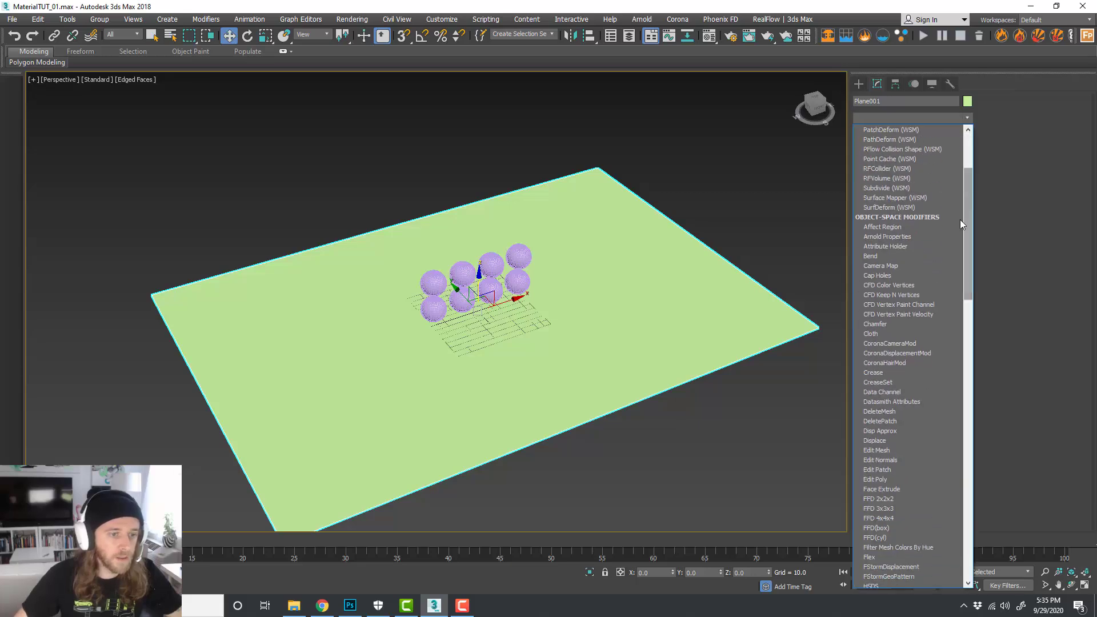
{"action": "left_click", "coordinate": [920, 480]}
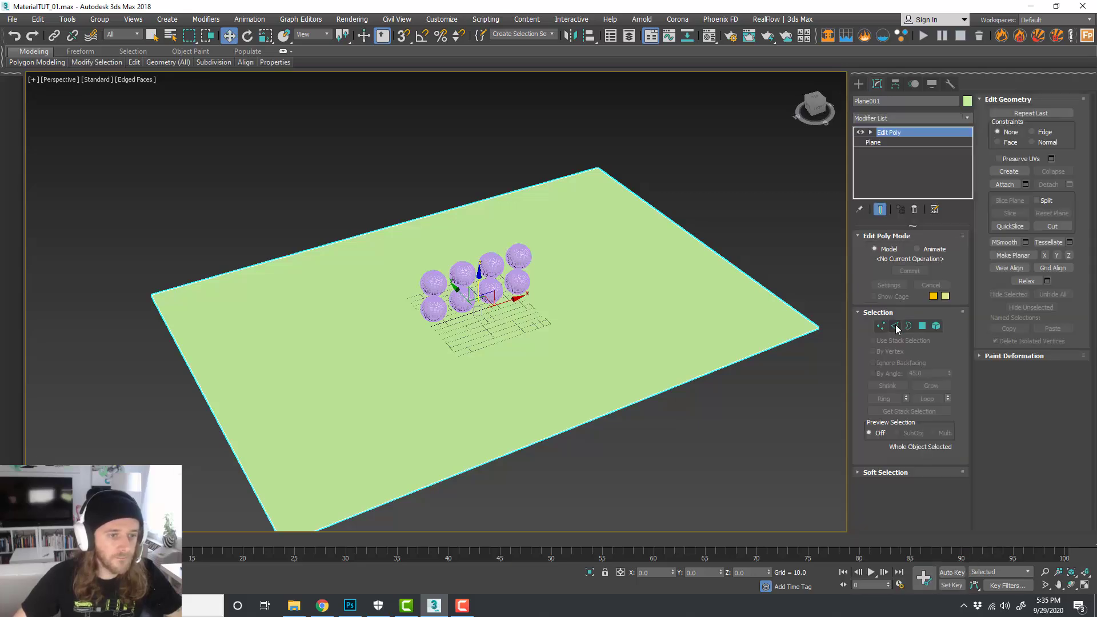
{"action": "left_click", "coordinate": [895, 326]}
{"action": "left_click", "coordinate": [430, 216]}
{"action": "scroll", "coordinate": [430, 216], "scroll_direction": "down", "scroll_amount": 3}
{"action": "middle_click_drag", "start_coordinate": [430, 252], "coordinate": [429, 229], "text": "alt"}
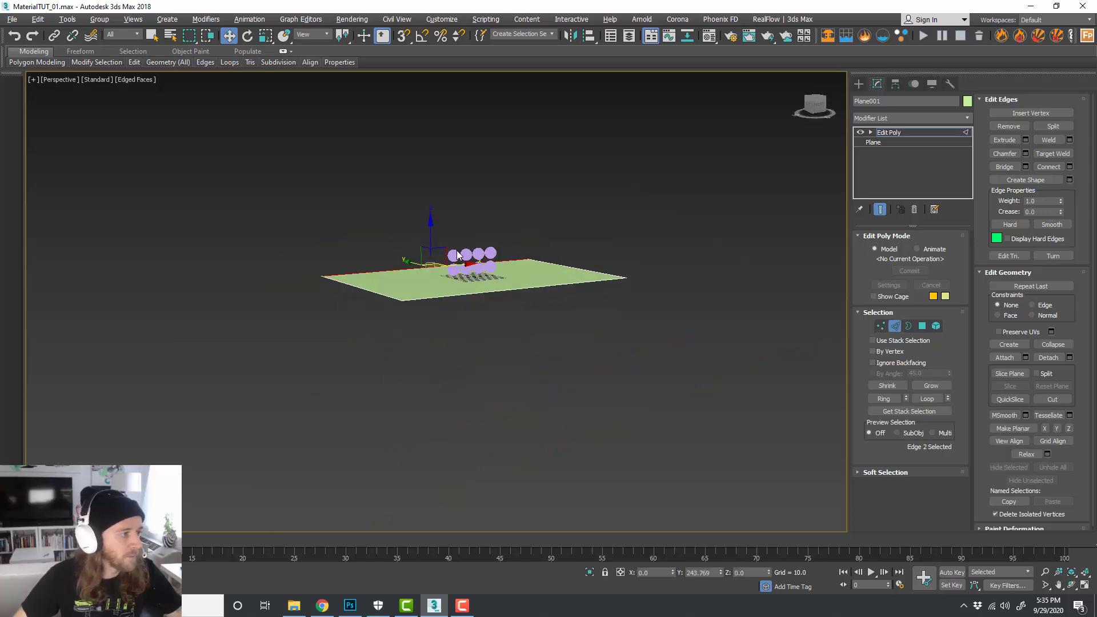
{"action": "left_click_drag", "start_coordinate": [430, 225], "coordinate": [436, 103], "text": "shift"}
{"action": "scroll", "coordinate": [480, 255], "scroll_direction": "up", "scroll_amount": 3}
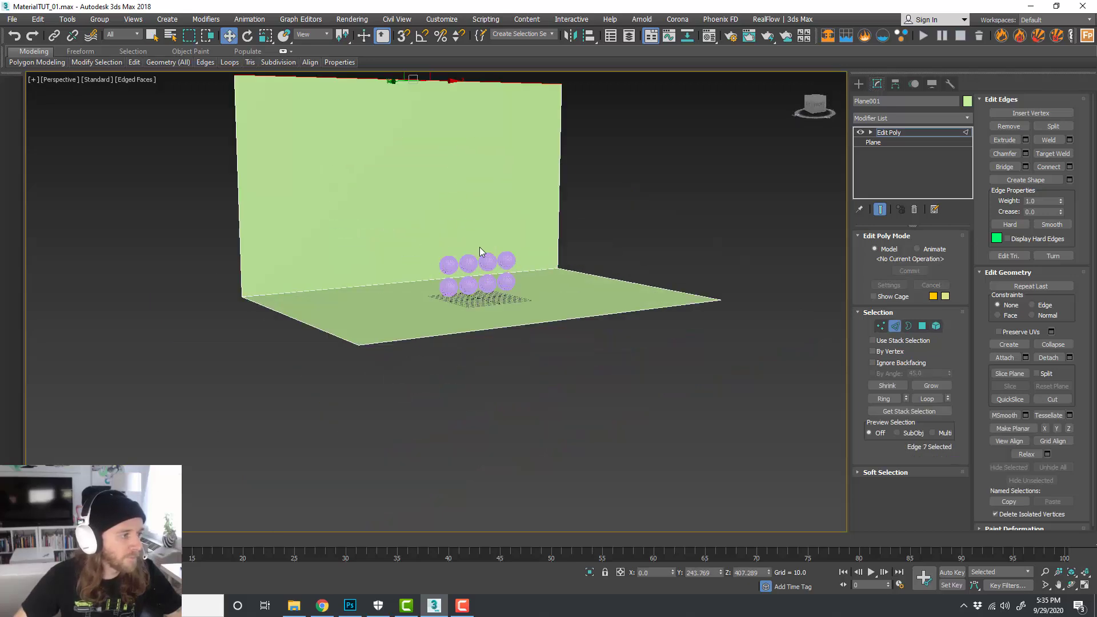
Step: Select the edge where the floor meets the back wall and add a Chamfer modifier to it
{"action": "left_click", "coordinate": [436, 266]}
{"action": "scroll", "coordinate": [452, 269], "scroll_direction": "up", "scroll_amount": 2}
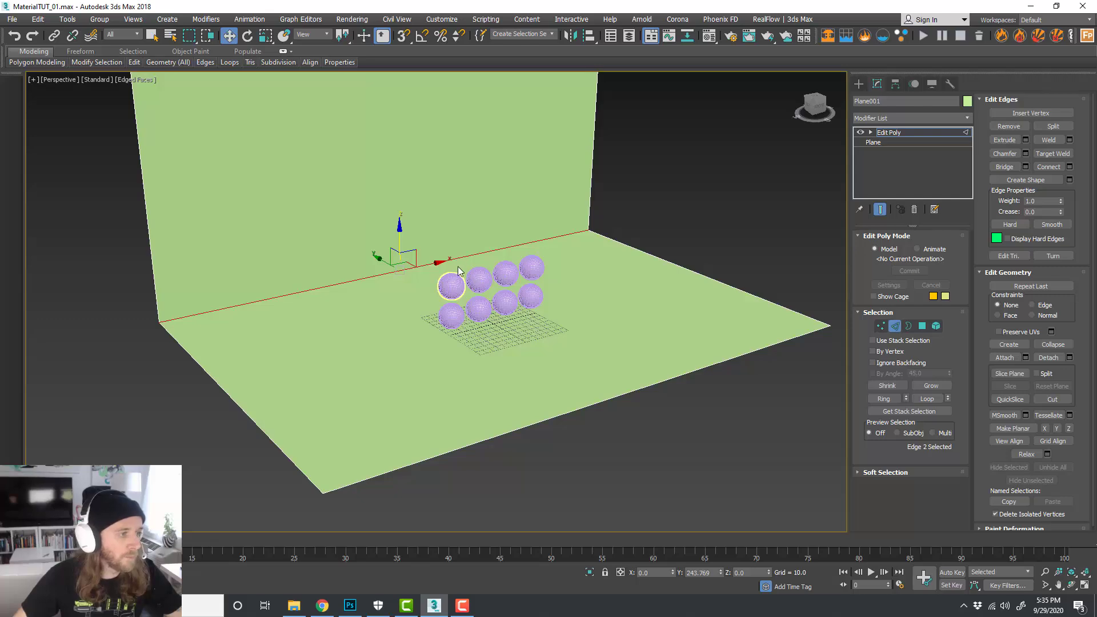
{"action": "left_click", "coordinate": [967, 117]}
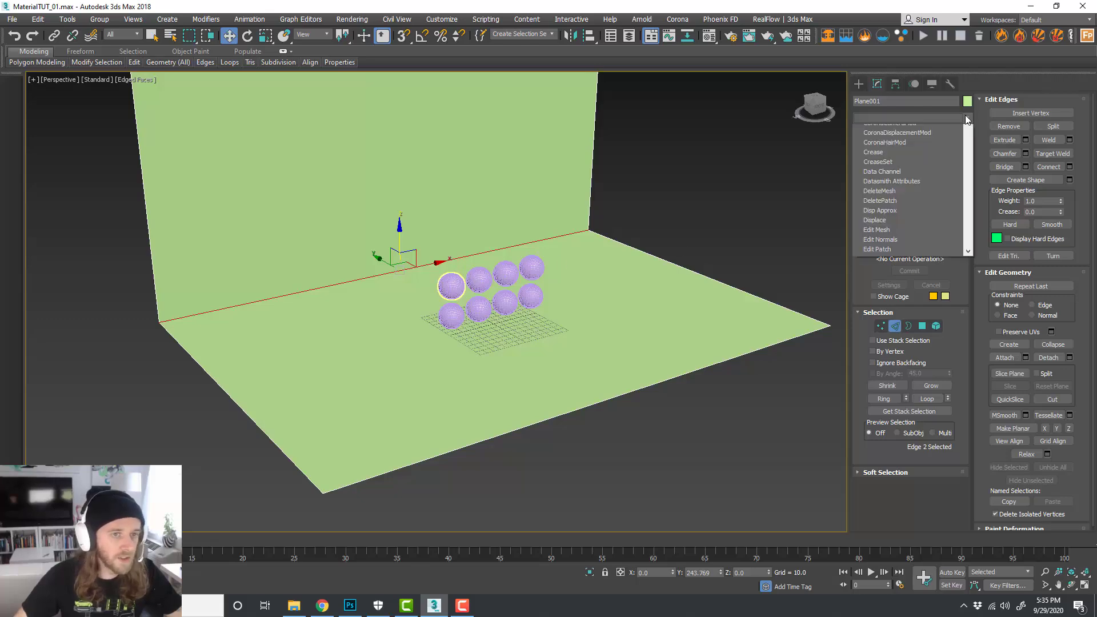
{"action": "scroll", "coordinate": [941, 259], "scroll_direction": "down", "scroll_amount": 3}
{"action": "left_click", "coordinate": [920, 335]}
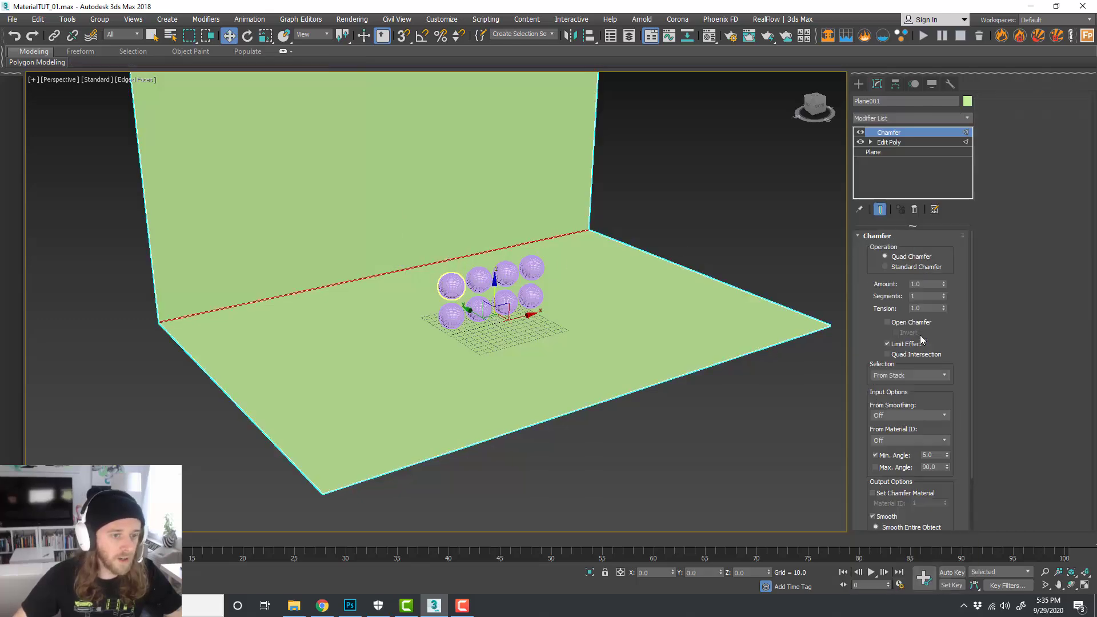
Step: Set the modifier to Standard Chamfer with an amount of about 125 and 40 segments, and clear the selection
{"action": "left_click", "coordinate": [916, 268]}
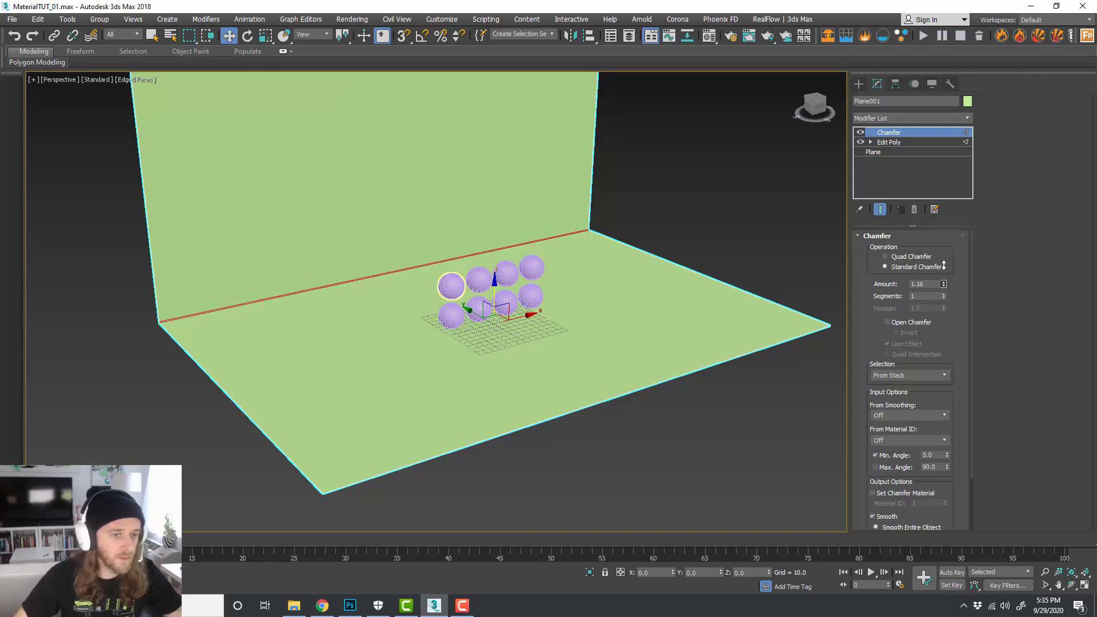
{"action": "left_click_drag", "start_coordinate": [944, 265], "coordinate": [944, 211]}
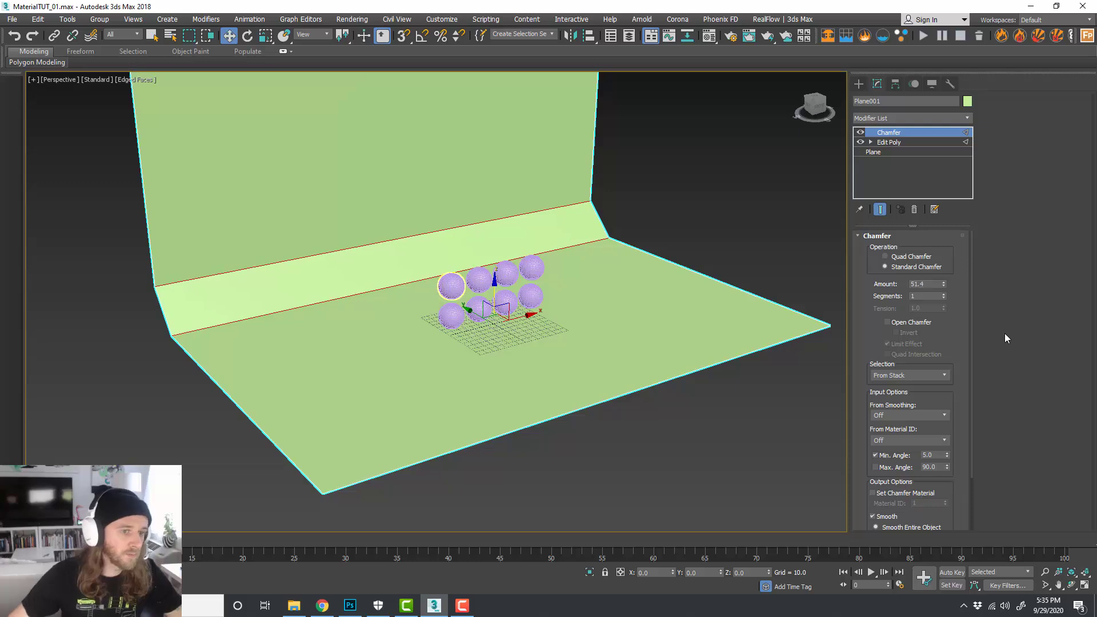
{"action": "left_click_drag", "start_coordinate": [944, 284], "coordinate": [948, 203]}
{"action": "key", "text": "Tab"}
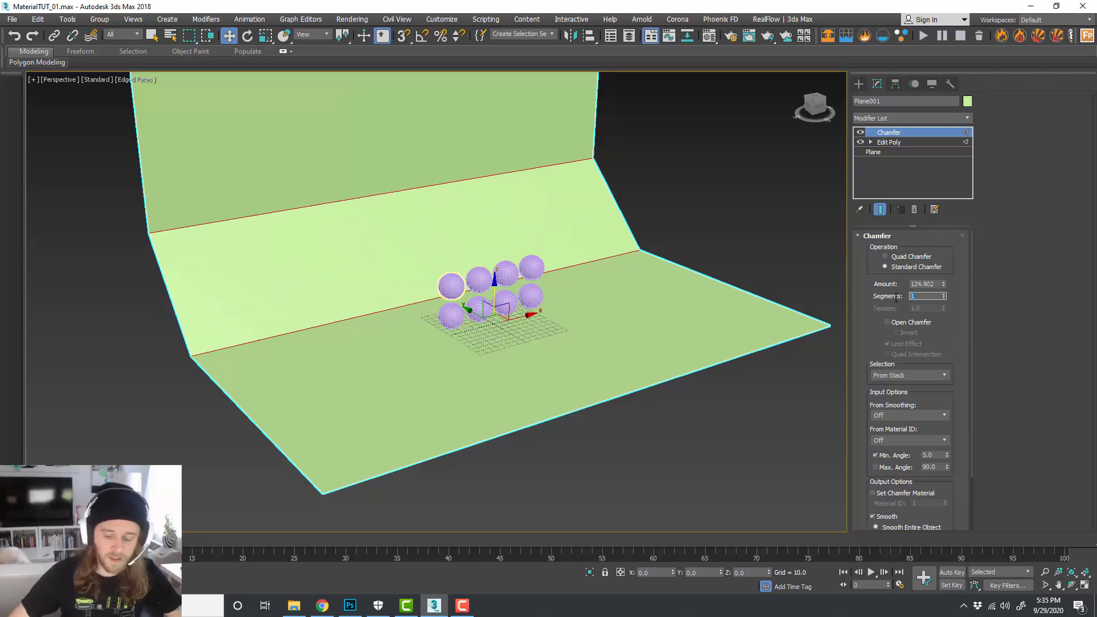
{"action": "type", "text": "40"}
{"action": "key", "text": "Return"}
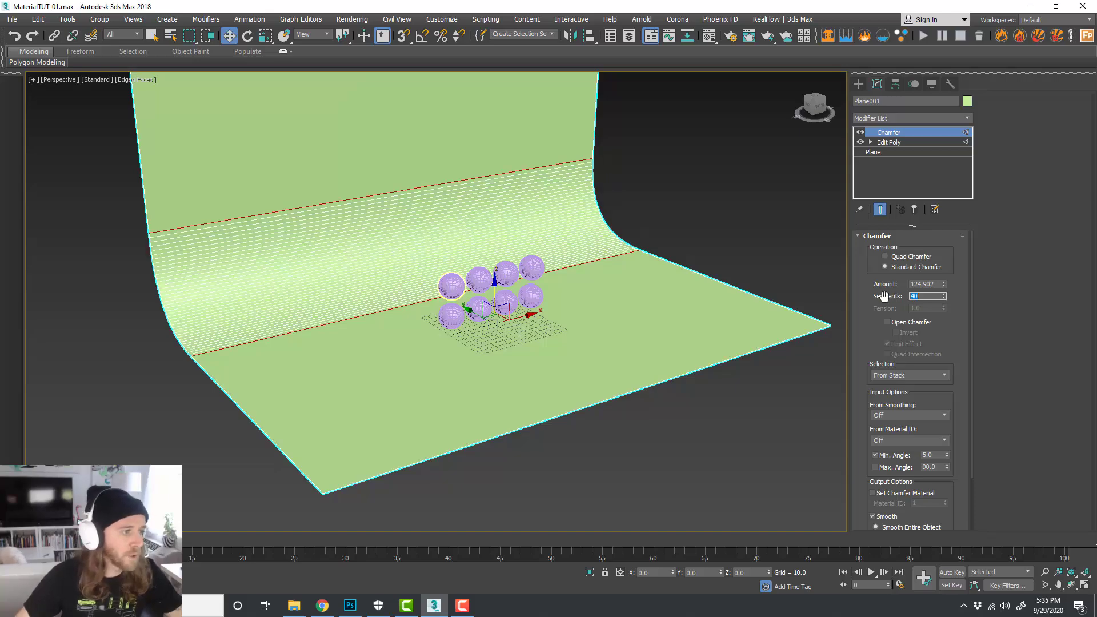
{"action": "middle_click_drag", "start_coordinate": [710, 307], "coordinate": [681, 296], "text": "alt"}
{"action": "left_click", "coordinate": [706, 220]}
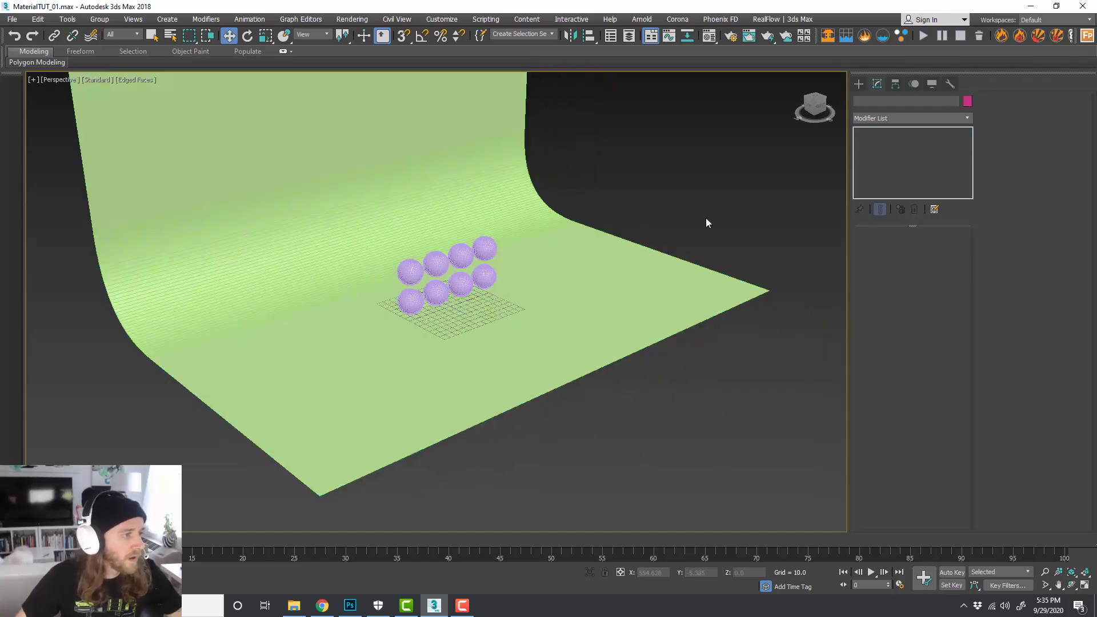
Step: Switch to a maximized Top view showing the whole backdrop with free space around it
{"action": "key", "text": "alt+w"}
{"action": "left_click", "coordinate": [345, 205]}
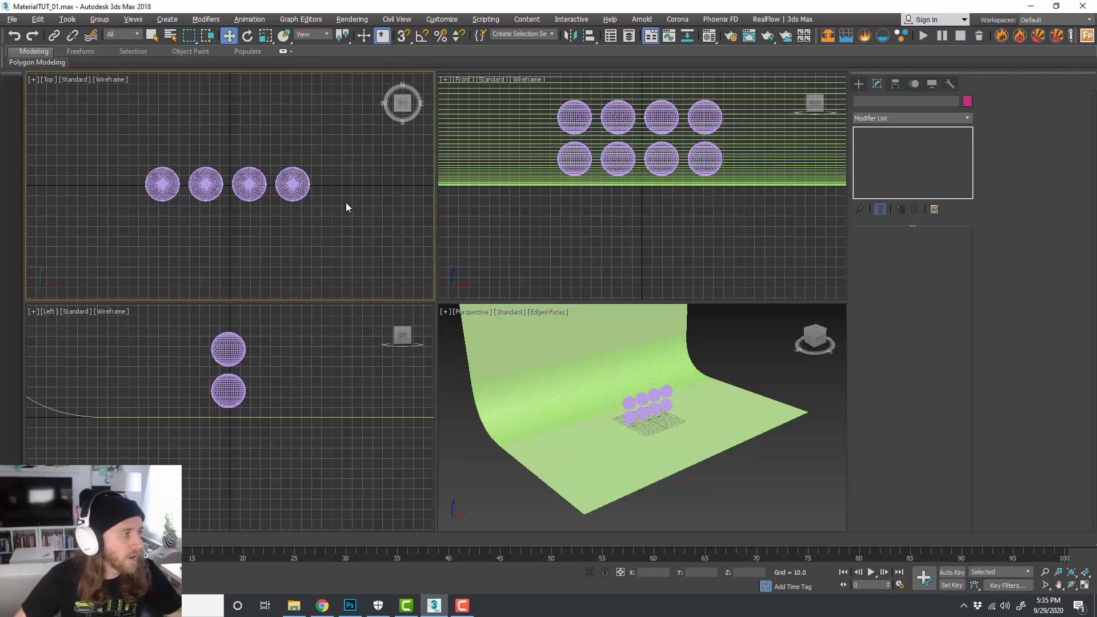
{"action": "key", "text": "alt+w"}
{"action": "scroll", "coordinate": [565, 270], "scroll_direction": "up", "scroll_amount": 3}
{"action": "scroll", "coordinate": [572, 273], "scroll_direction": "down", "scroll_amount": 3}
{"action": "middle_click_drag", "start_coordinate": [572, 279], "coordinate": [514, 278]}
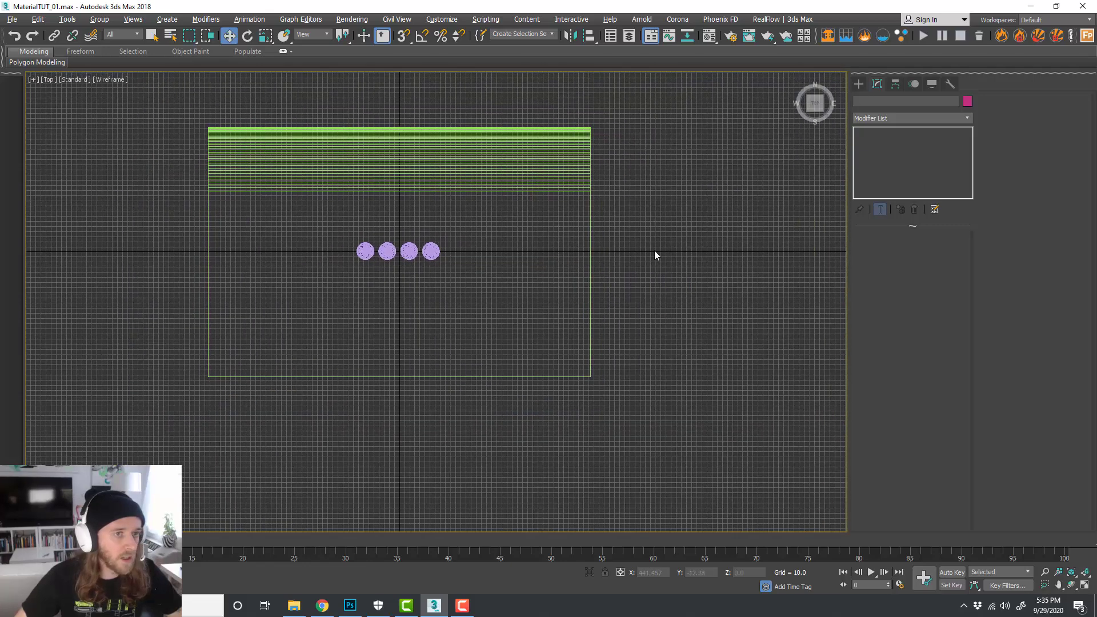
{"action": "middle_click_drag", "start_coordinate": [654, 252], "coordinate": [641, 244]}
Step: Create a targeted FStorm camera in front of the spheres, aimed straight at the middle of the row
{"action": "left_click", "coordinate": [859, 84]}
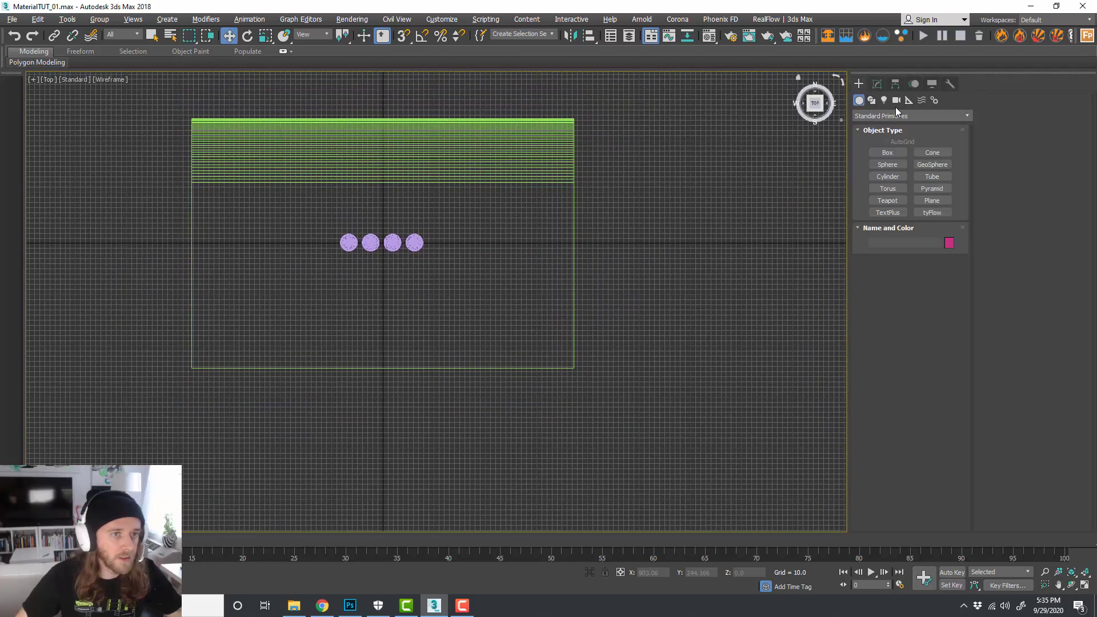
{"action": "left_click", "coordinate": [896, 101]}
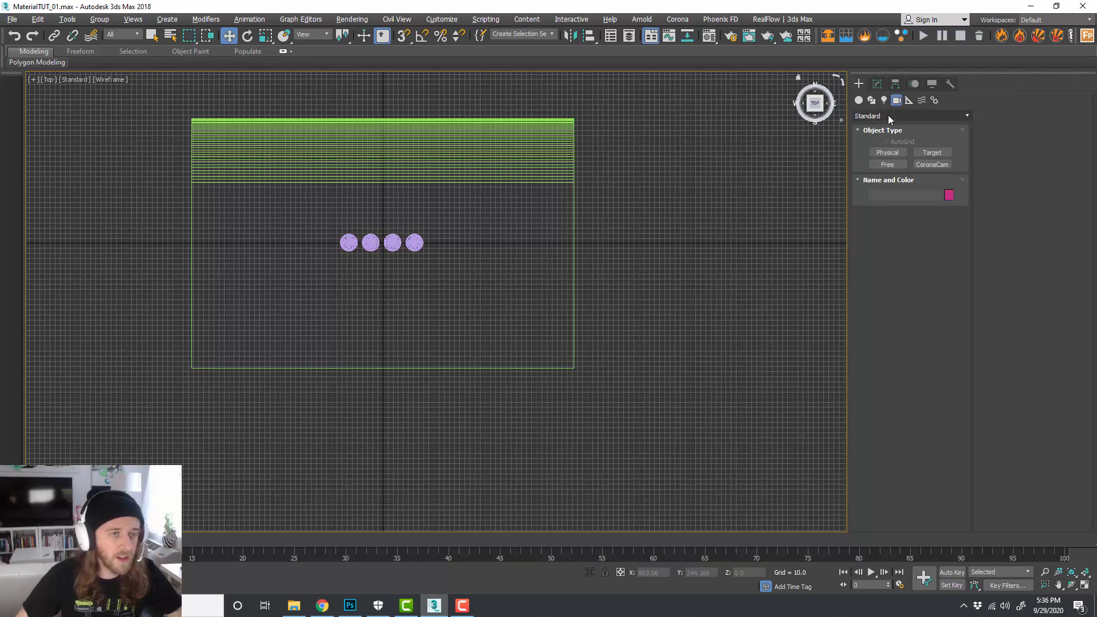
{"action": "left_click", "coordinate": [889, 117]}
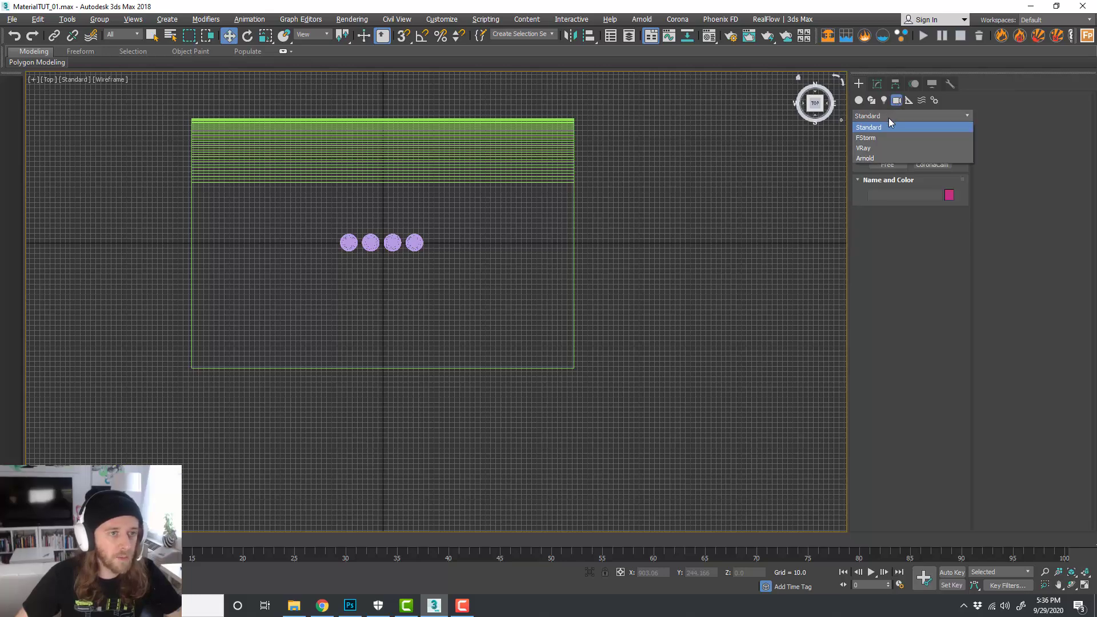
{"action": "left_click", "coordinate": [1006, 135]}
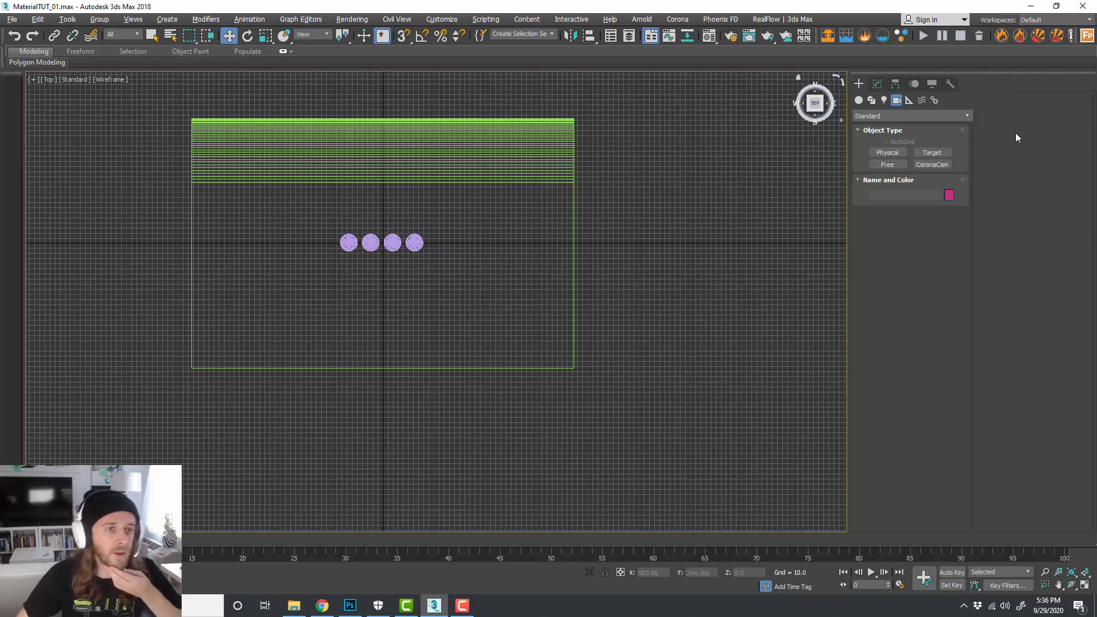
{"action": "left_click", "coordinate": [955, 116]}
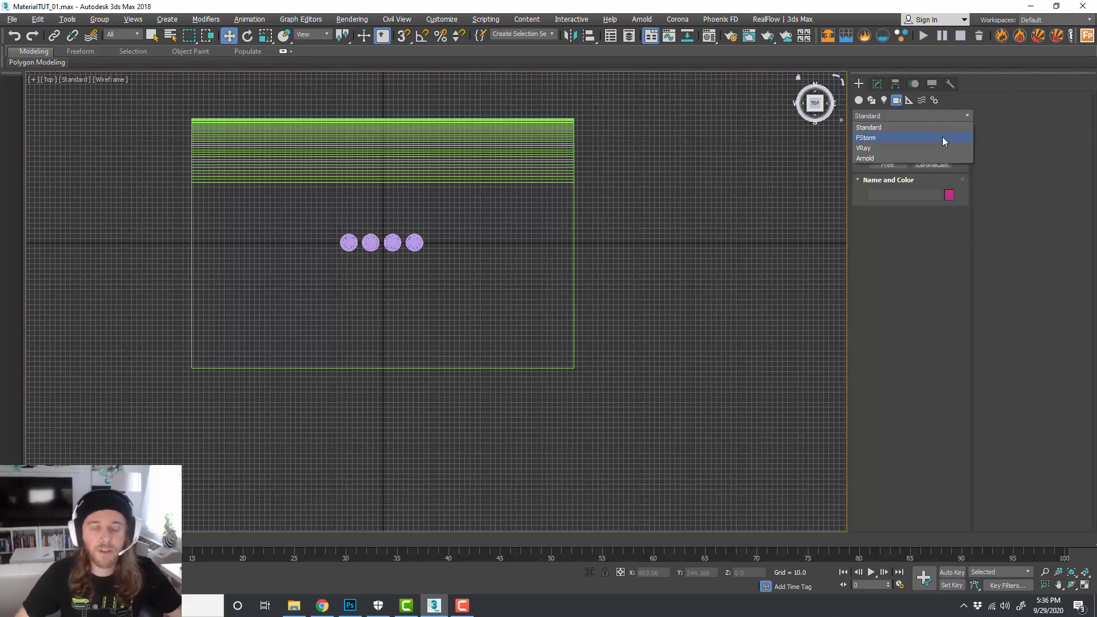
{"action": "left_click", "coordinate": [926, 142]}
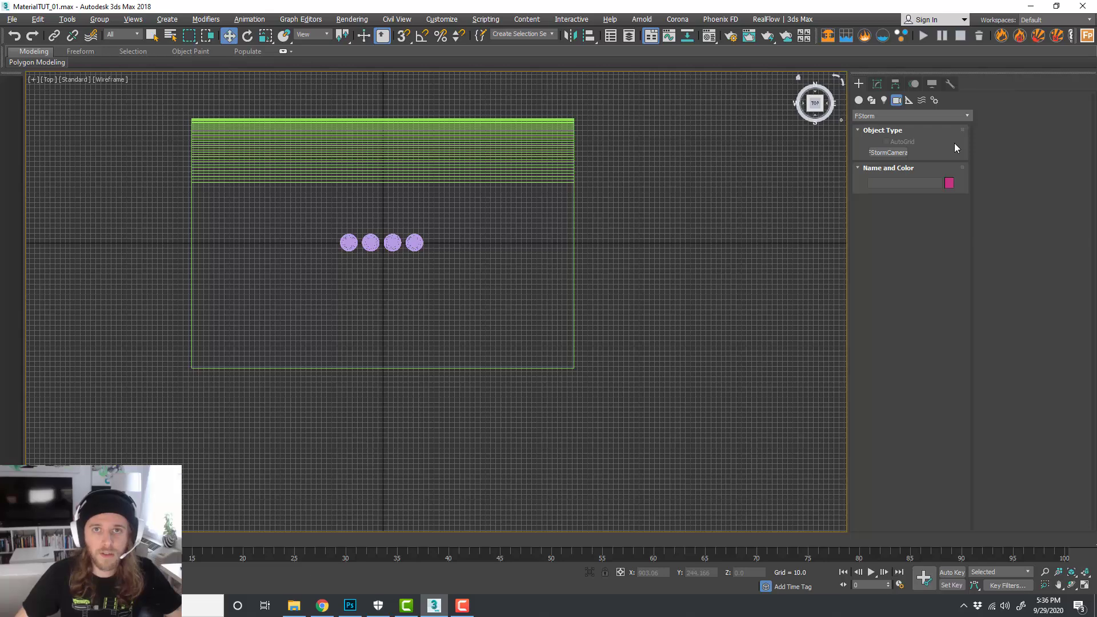
{"action": "left_click", "coordinate": [886, 152]}
{"action": "scroll", "coordinate": [366, 311], "scroll_direction": "up", "scroll_amount": 2}
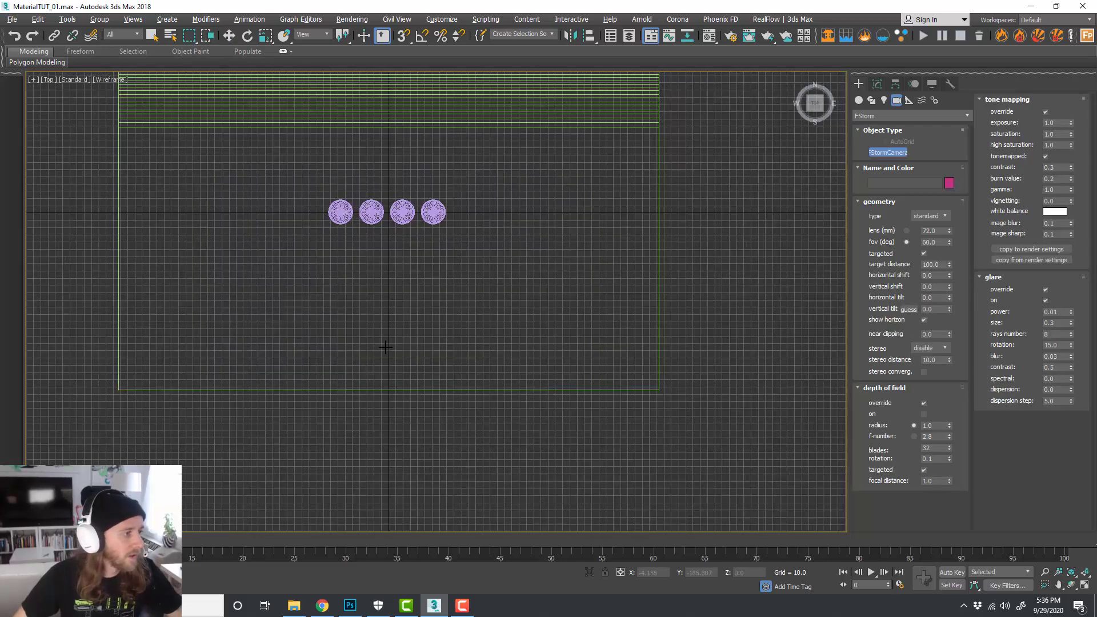
{"action": "left_click_drag", "start_coordinate": [385, 347], "coordinate": [389, 216]}
{"action": "right_click", "coordinate": [387, 230]}
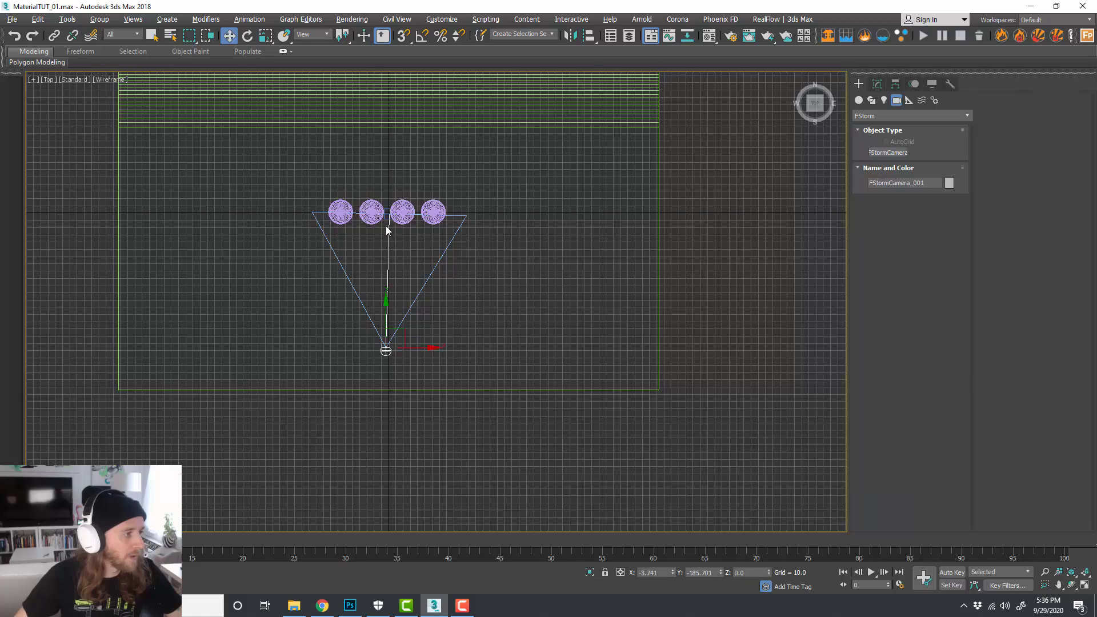
Step: Select the camera together with its target and set their X position to 0
{"action": "scroll", "coordinate": [387, 230], "scroll_direction": "up", "scroll_amount": 2}
{"action": "left_click", "coordinate": [389, 212]}
{"action": "left_click", "coordinate": [386, 402]}
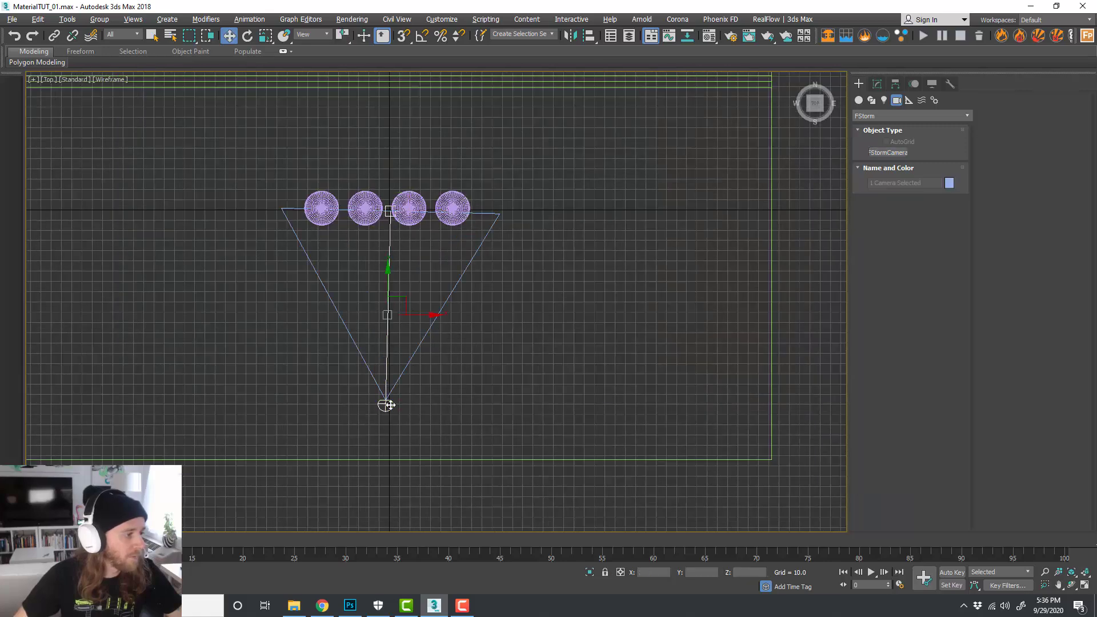
{"action": "left_click", "coordinate": [638, 572]}
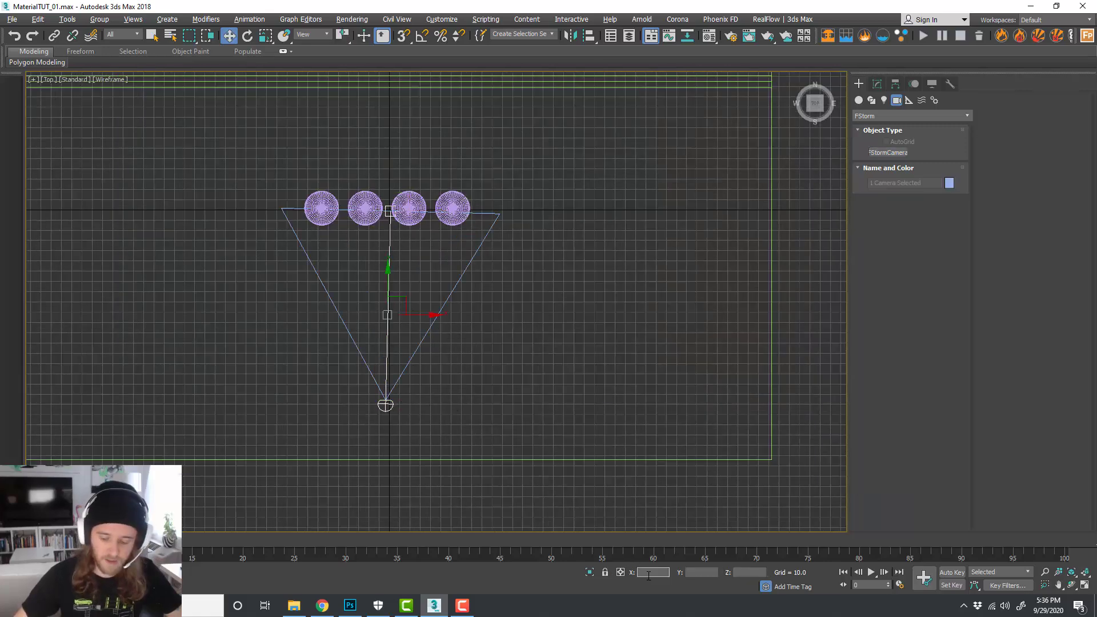
{"action": "type", "text": "0"}
{"action": "key", "text": "Return"}
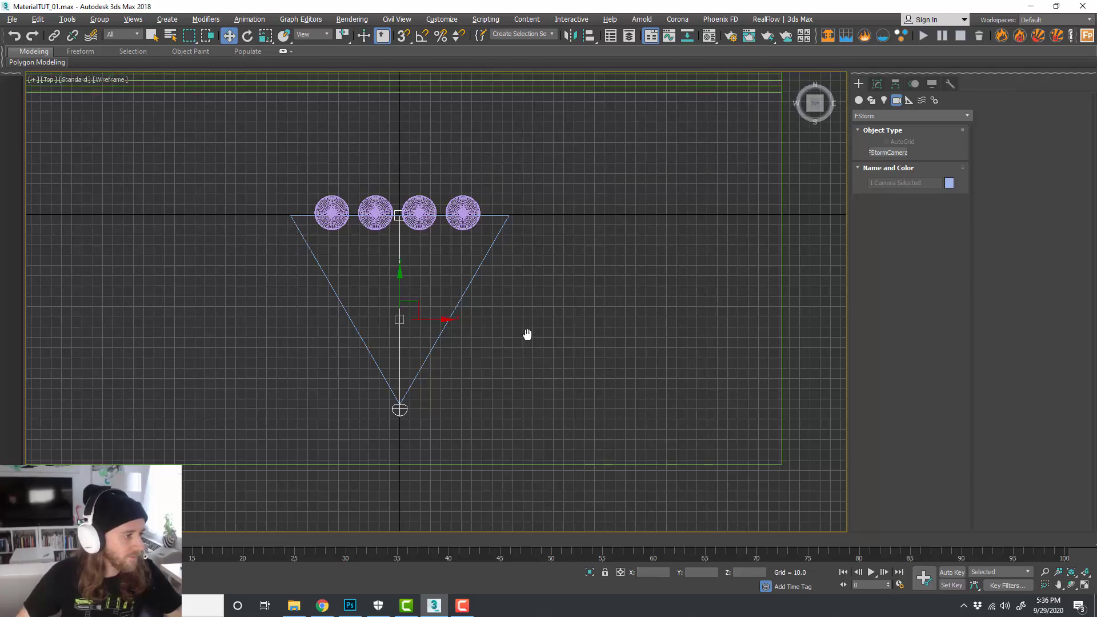
Step: Raise the camera and its target in the Left view, placing the camera at about 79 in Z, slightly looking down at the spheres
{"action": "key", "text": "alt+w"}
{"action": "right_click", "coordinate": [333, 440]}
{"action": "scroll", "coordinate": [332, 437], "scroll_direction": "down", "scroll_amount": 2}
{"action": "left_click_drag", "start_coordinate": [332, 437], "coordinate": [372, 385]}
{"action": "middle_click_drag", "start_coordinate": [318, 413], "coordinate": [295, 426]}
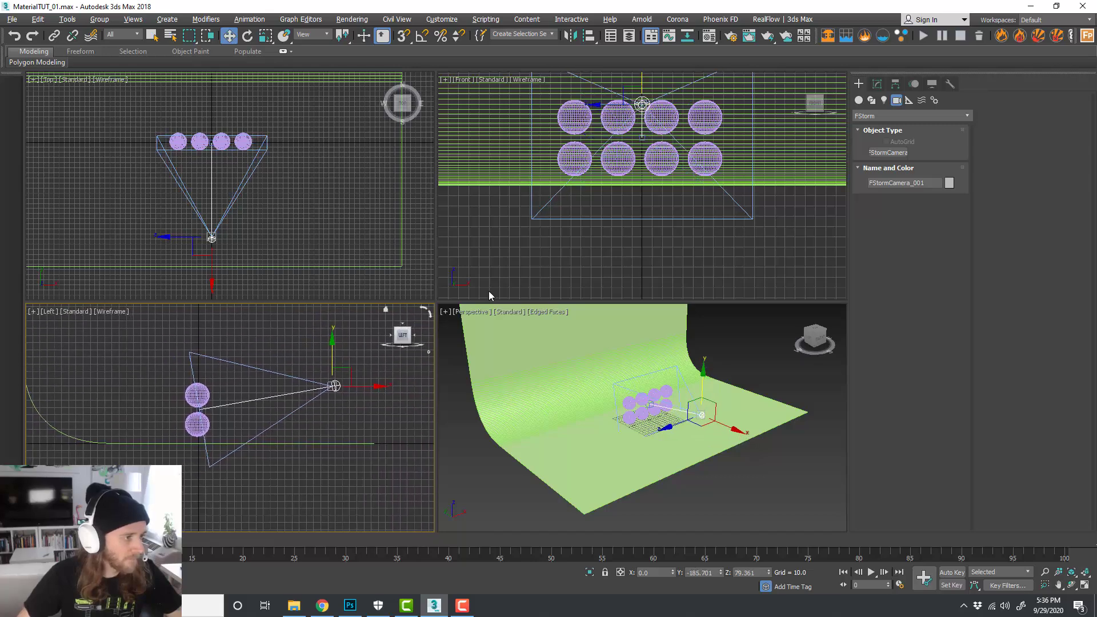
Step: Turn the Front view into the FStorm camera's view with Default Shading, clear the selection and maximize that view
{"action": "right_click", "coordinate": [552, 239]}
{"action": "left_click", "coordinate": [466, 80]}
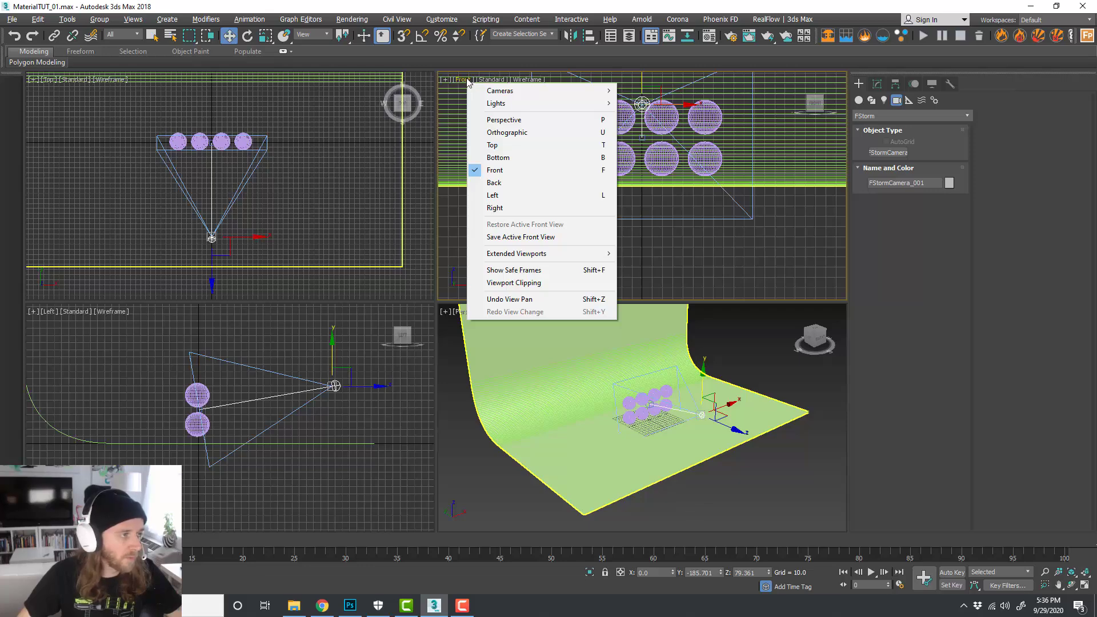
{"action": "mouse_move", "coordinate": [520, 92]}
{"action": "left_click", "coordinate": [658, 91]}
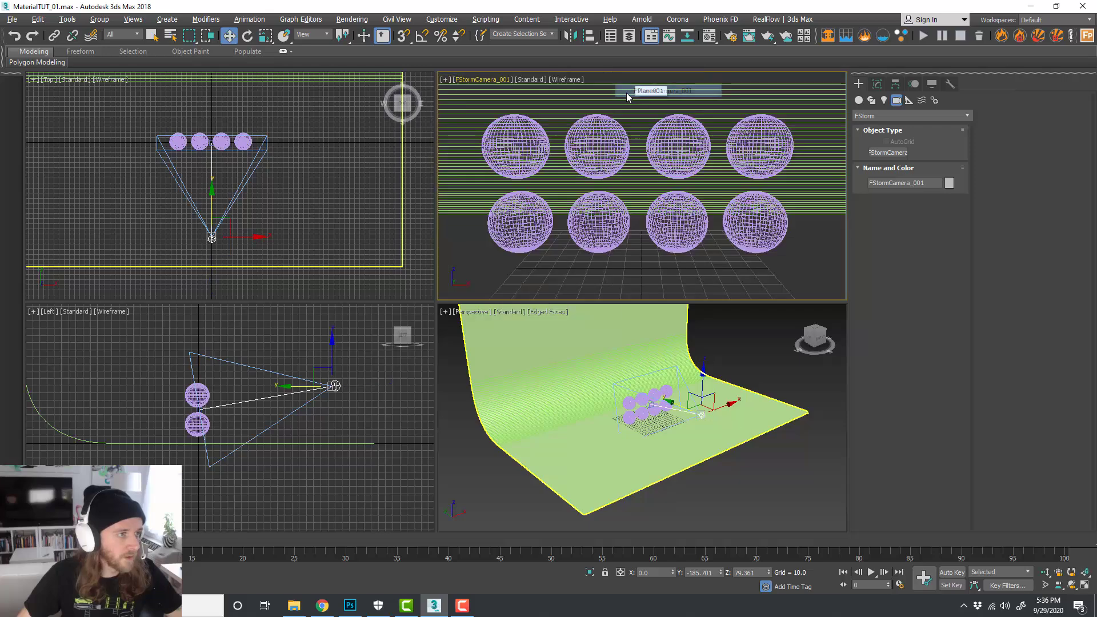
{"action": "left_click", "coordinate": [566, 80]}
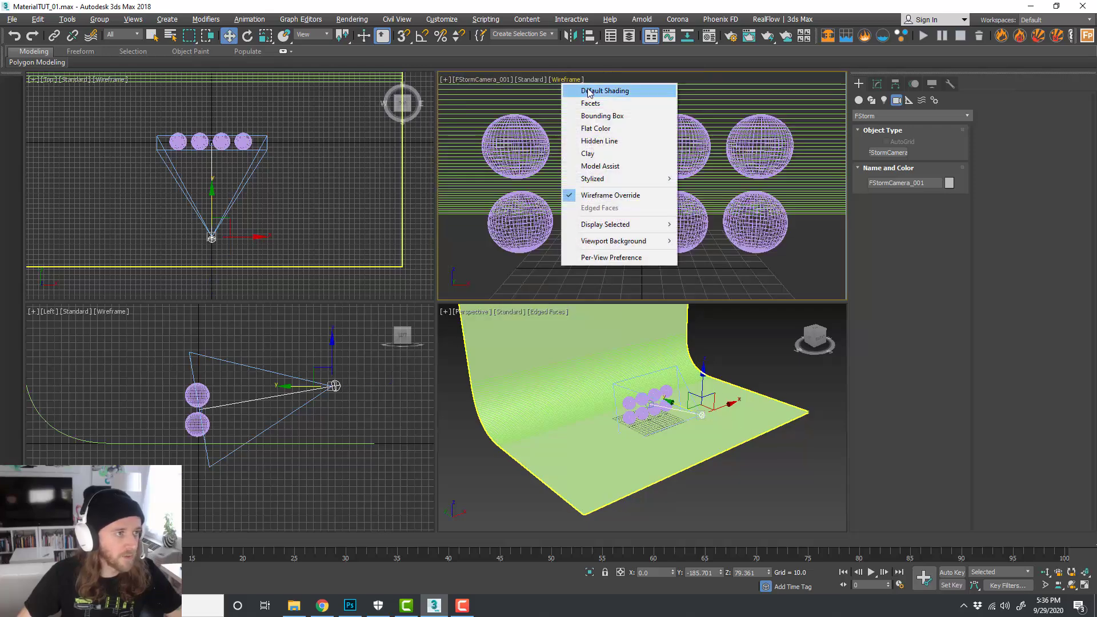
{"action": "left_click", "coordinate": [595, 88]}
{"action": "left_click", "coordinate": [388, 197]}
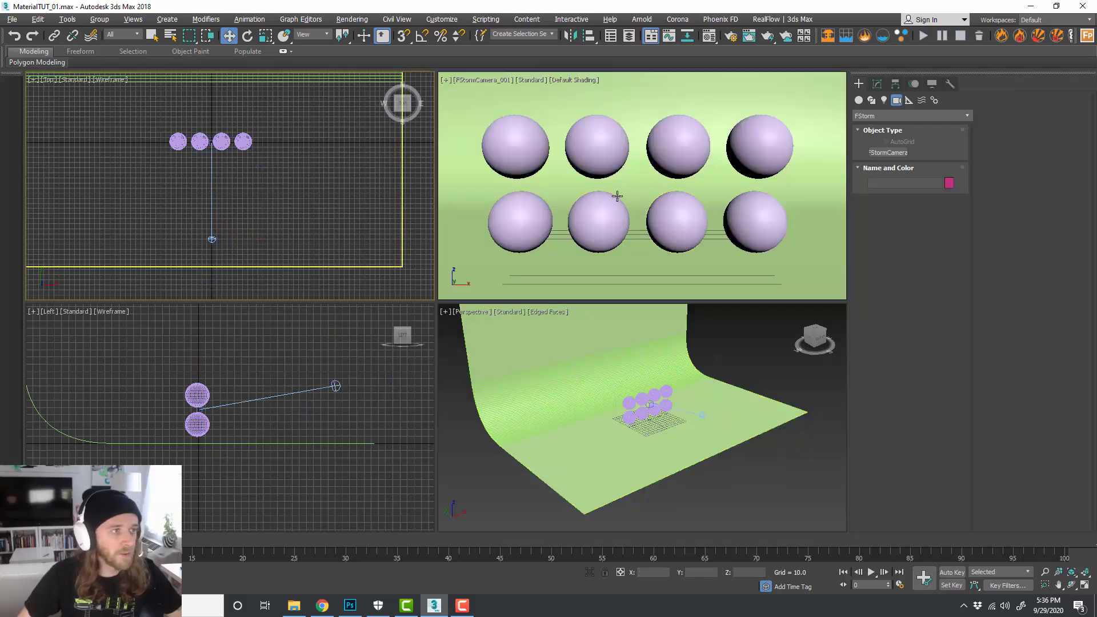
{"action": "key", "text": "alt+w"}
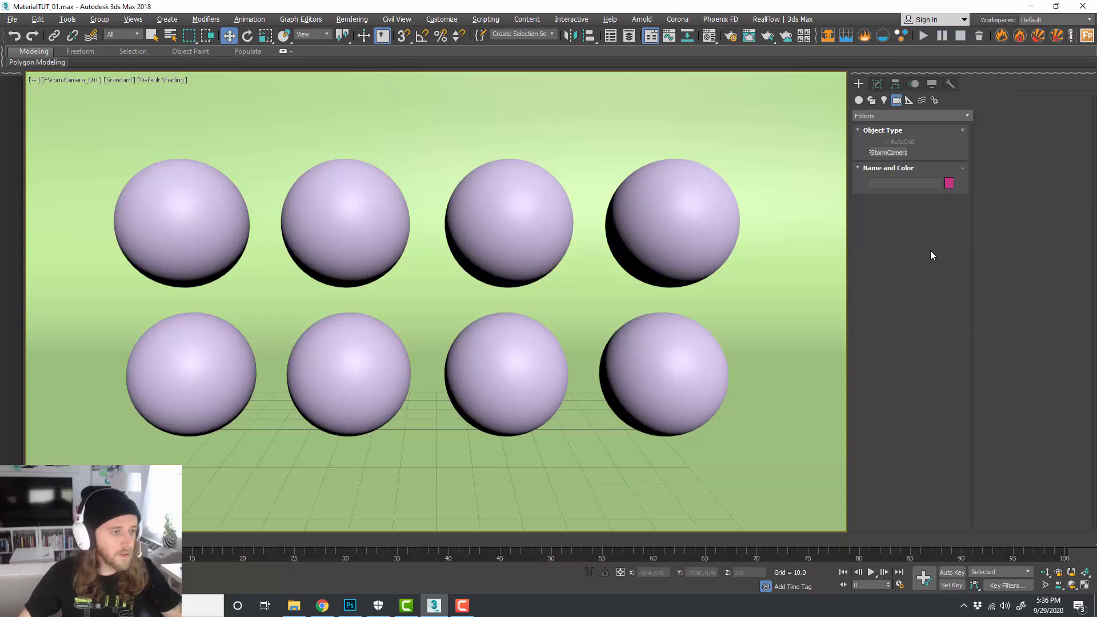
Step: Open the Material Editor and move its window over the camera view, closing and reopening it once
{"action": "key", "text": "m"}
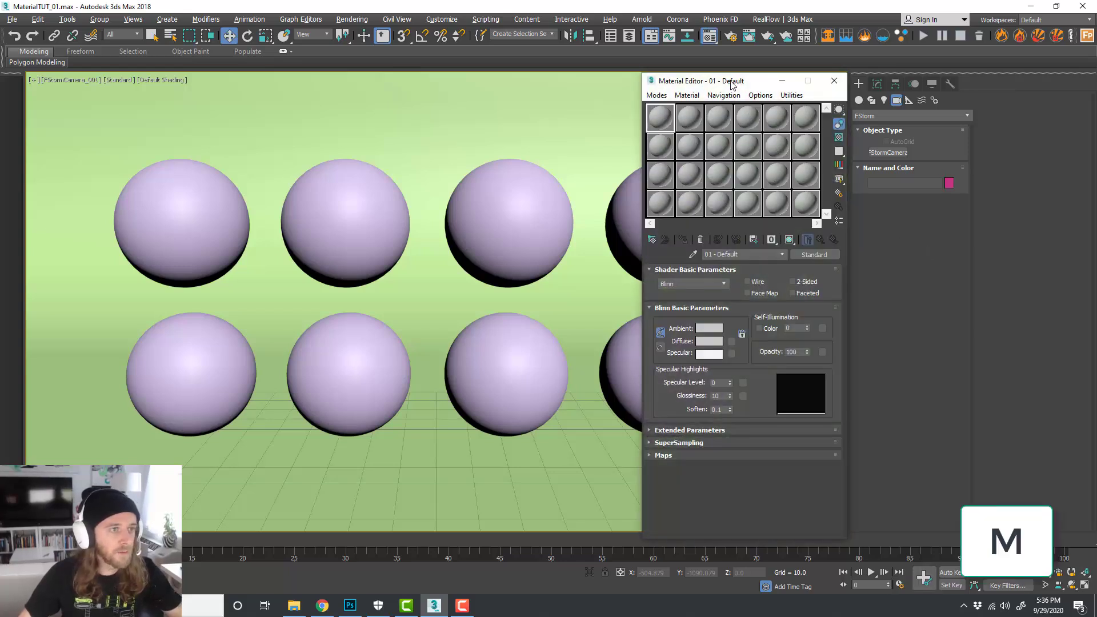
{"action": "left_click_drag", "start_coordinate": [734, 83], "coordinate": [646, 75]}
{"action": "left_click", "coordinate": [746, 73]}
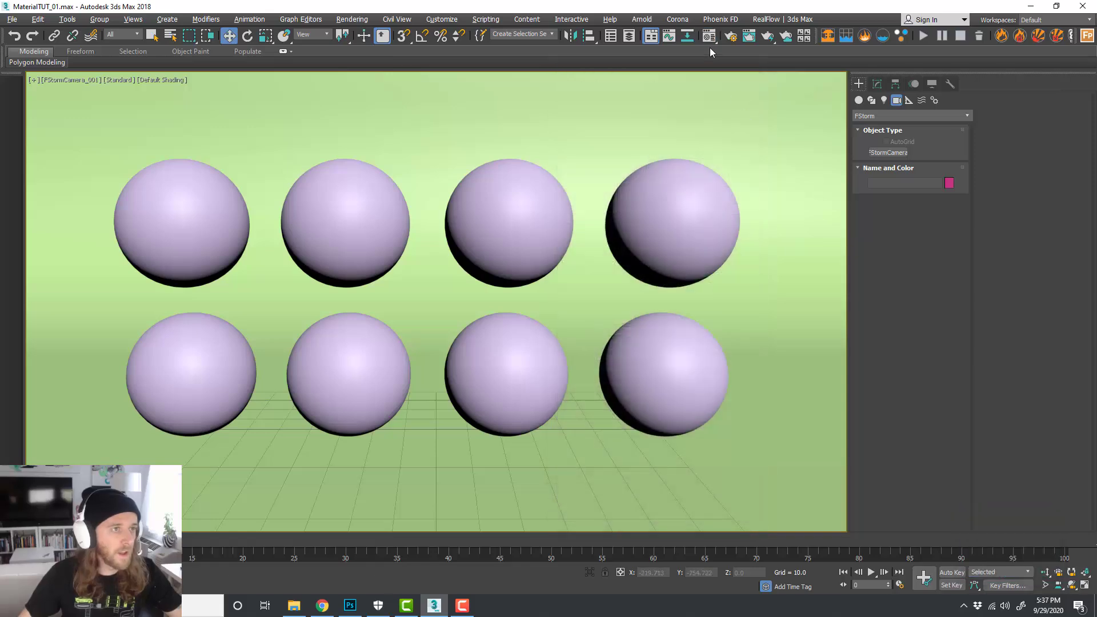
{"action": "left_click", "coordinate": [710, 36]}
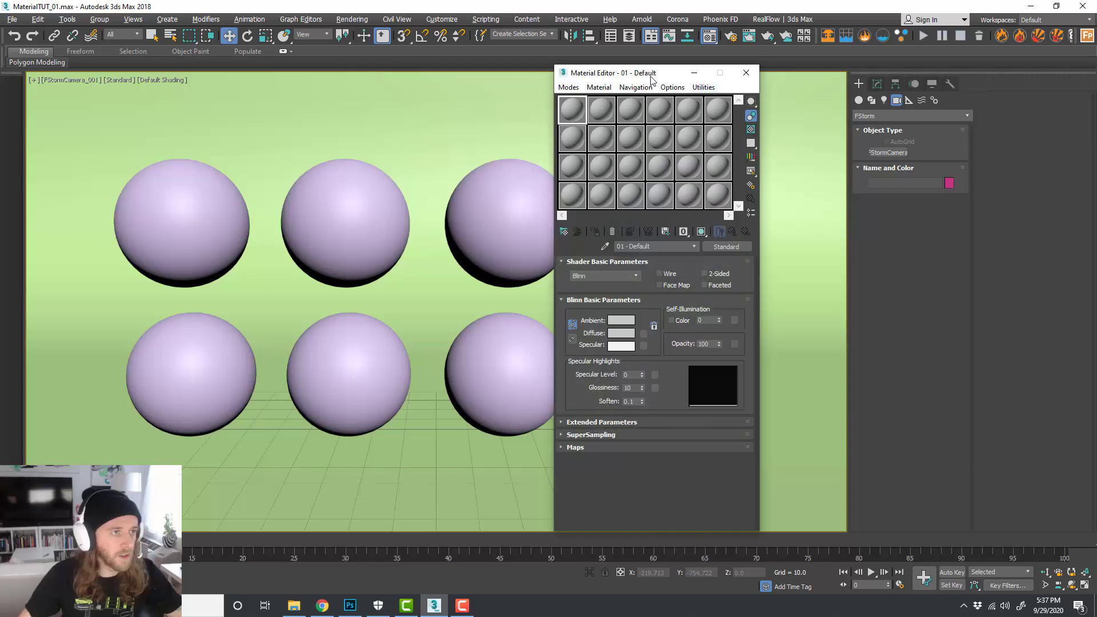
Step: Close the compact Material Editor, switch to the Slate Material Editor and place its window over the camera view
{"action": "left_click_drag", "start_coordinate": [667, 73], "coordinate": [669, 74]}
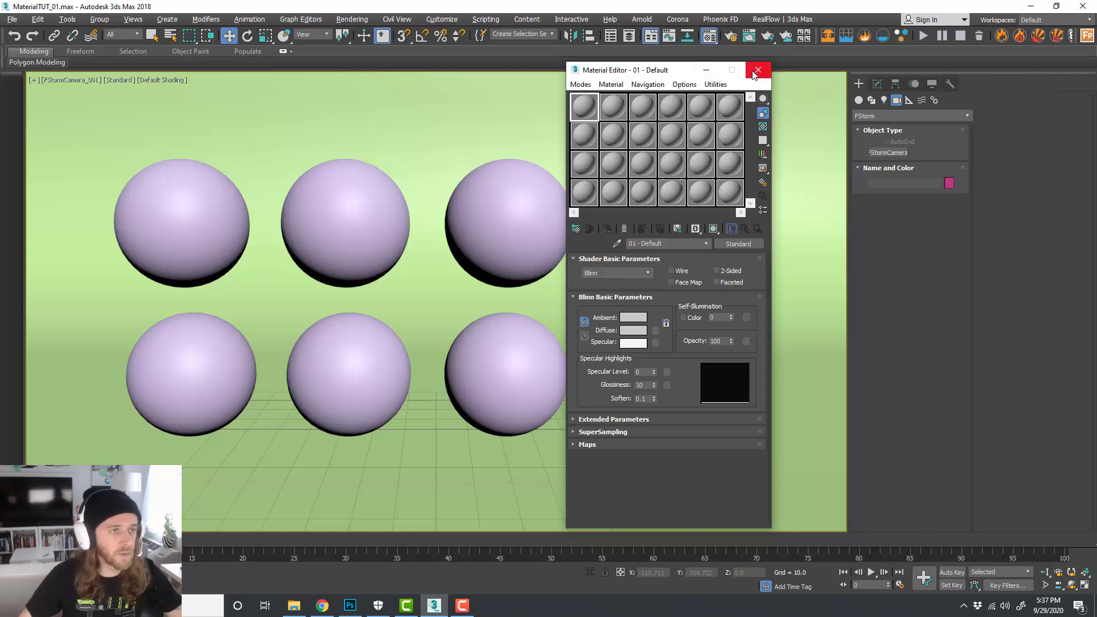
{"action": "left_click_drag", "start_coordinate": [658, 74], "coordinate": [660, 69]}
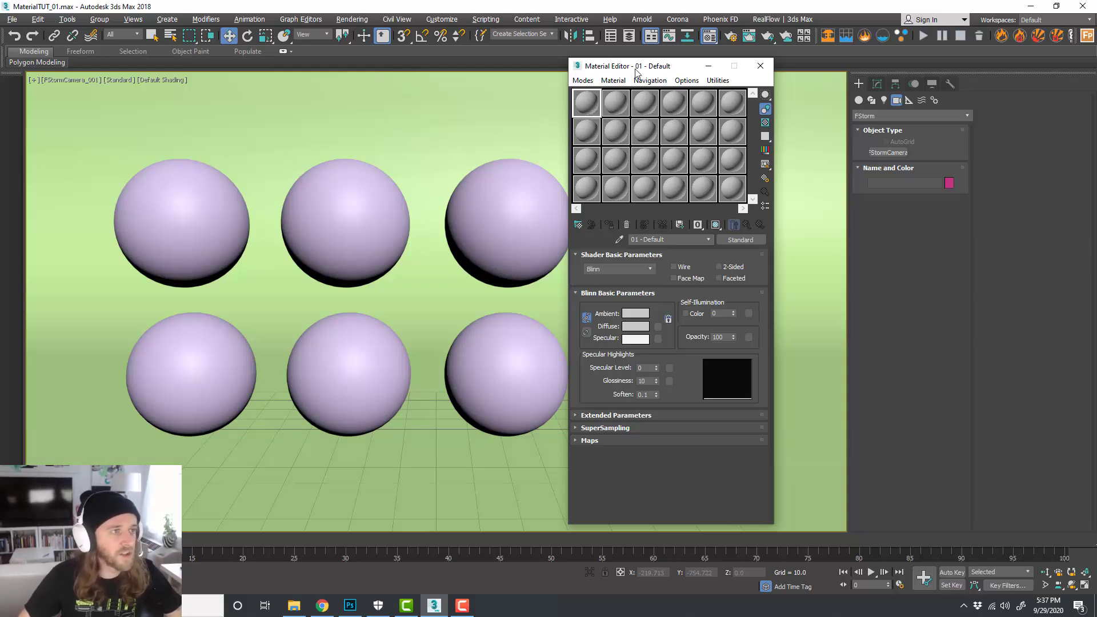
{"action": "left_click_drag", "start_coordinate": [636, 71], "coordinate": [641, 70]}
{"action": "left_click", "coordinate": [766, 66]}
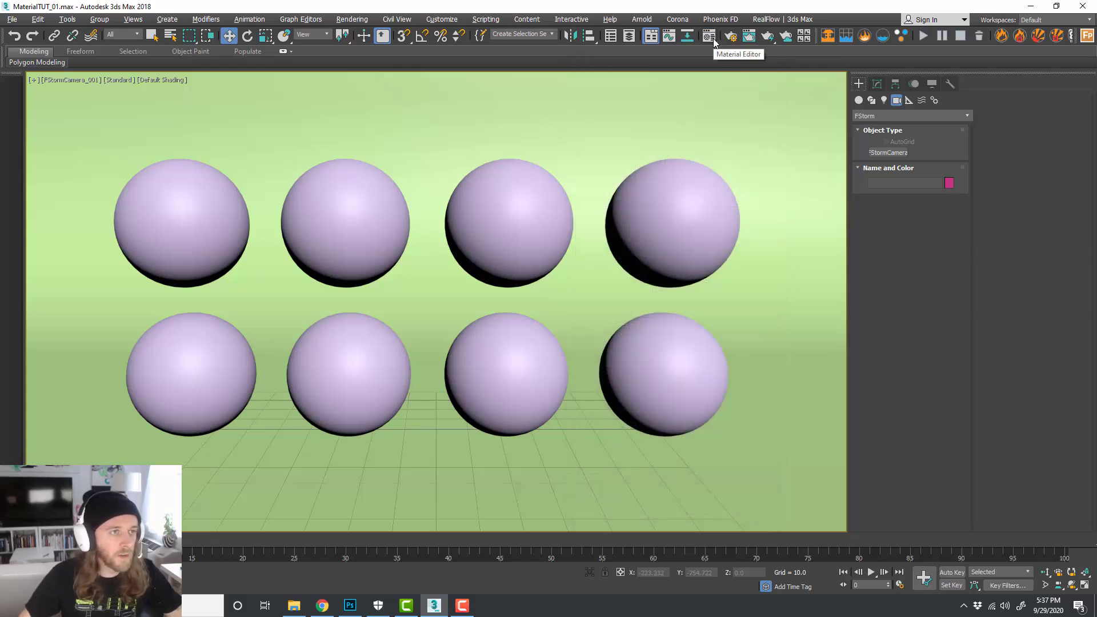
{"action": "left_click", "coordinate": [710, 37]}
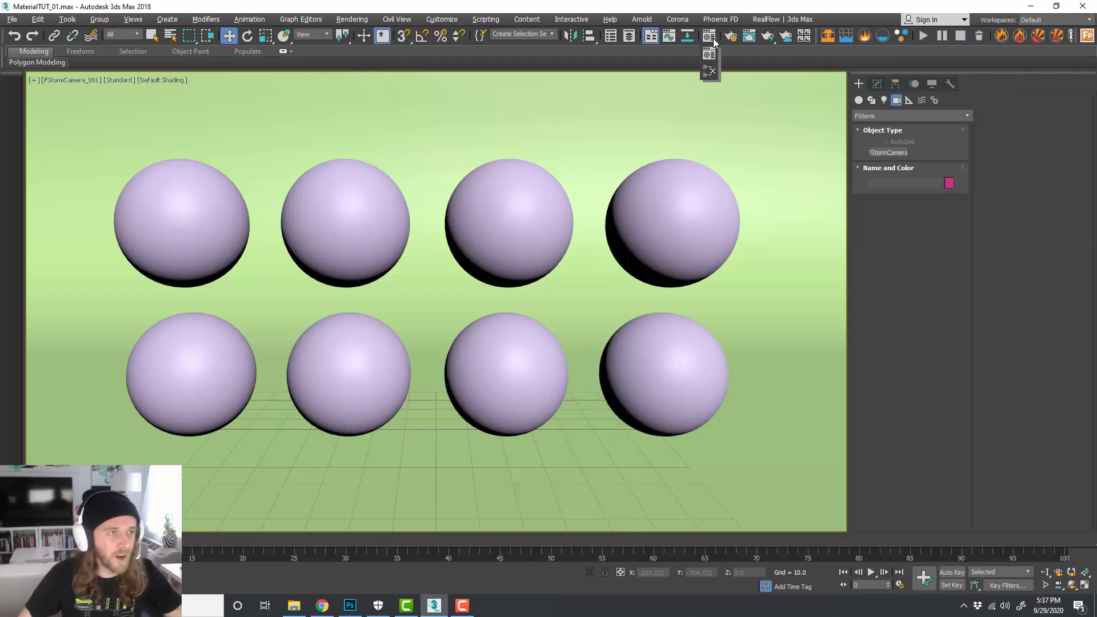
{"action": "left_click_drag", "start_coordinate": [714, 42], "coordinate": [712, 74]}
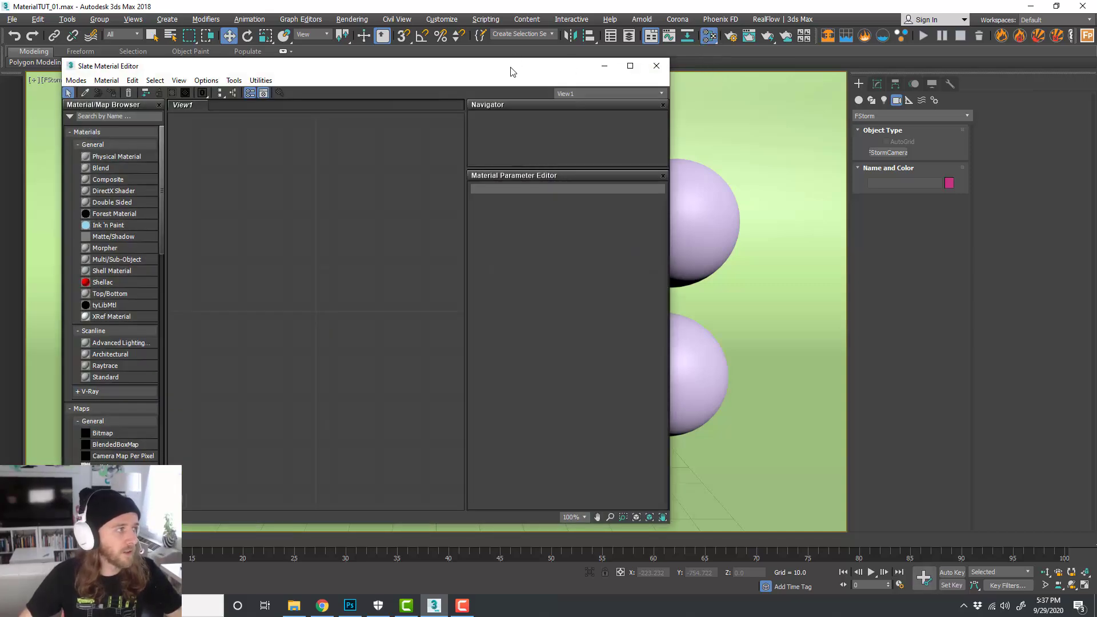
{"action": "left_click_drag", "start_coordinate": [513, 67], "coordinate": [622, 60]}
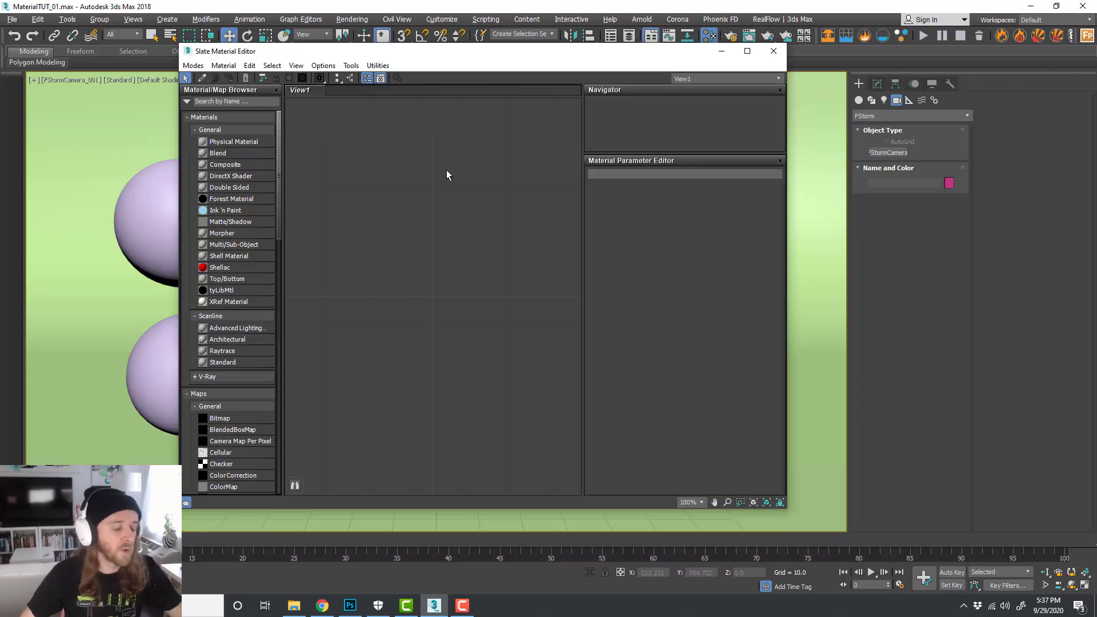
{"action": "left_click_drag", "start_coordinate": [495, 52], "coordinate": [554, 81]}
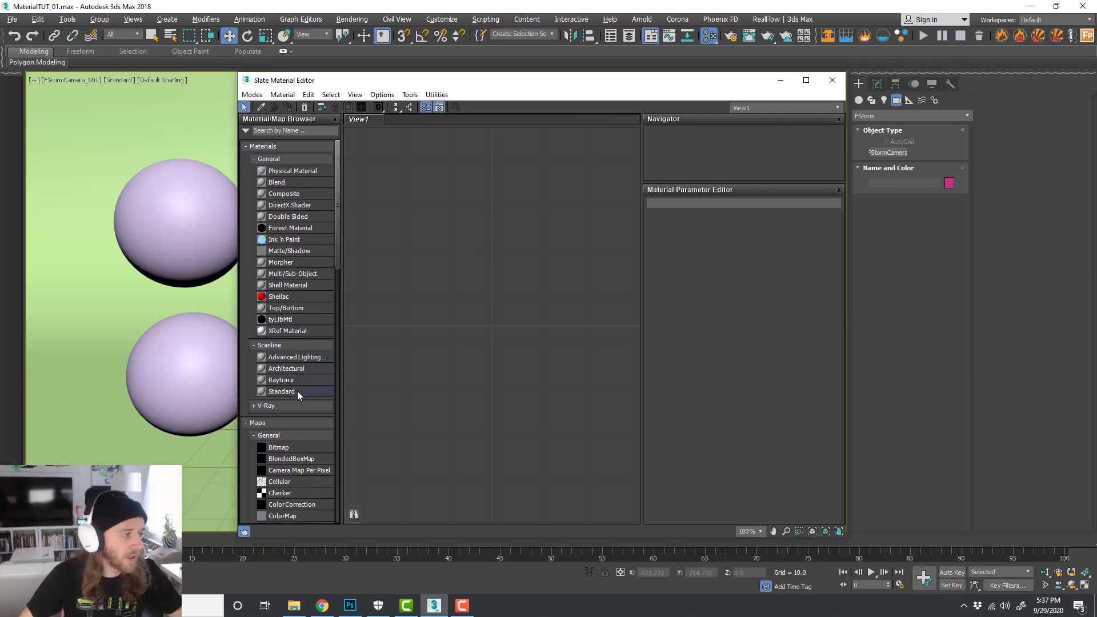
Step: Add a Standard material node to the Slate view and connect a Bitmap map to its Diffuse Color
{"action": "left_click_drag", "start_coordinate": [505, 254], "coordinate": [552, 190]}
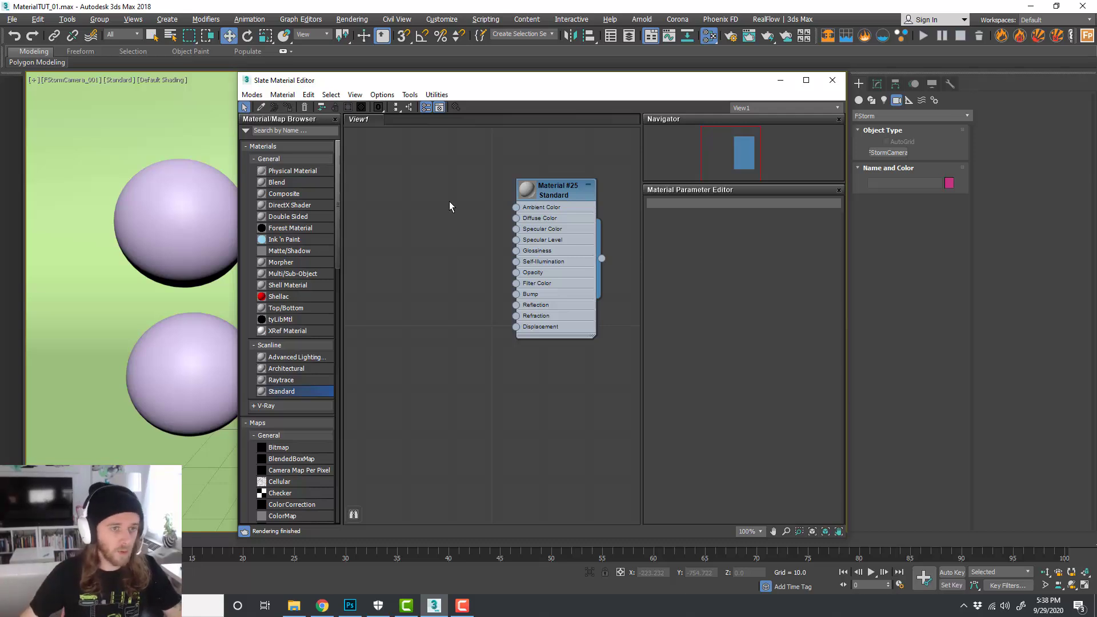
{"action": "middle_click_drag", "start_coordinate": [464, 245], "coordinate": [450, 246]}
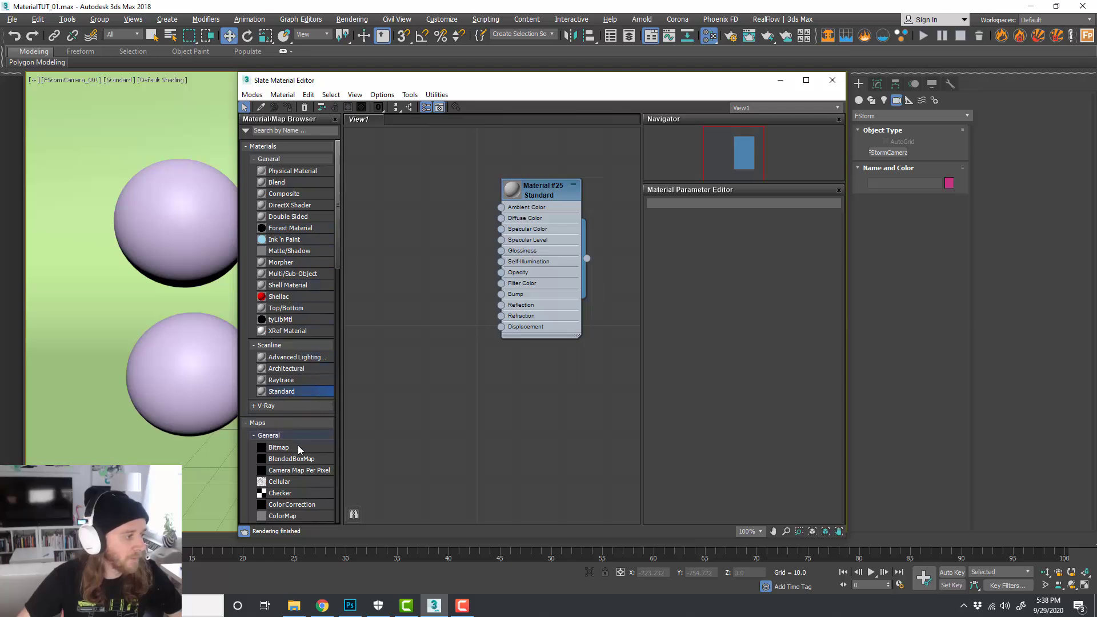
{"action": "left_click_drag", "start_coordinate": [299, 449], "coordinate": [502, 217]}
{"action": "double_click", "coordinate": [159, 188]}
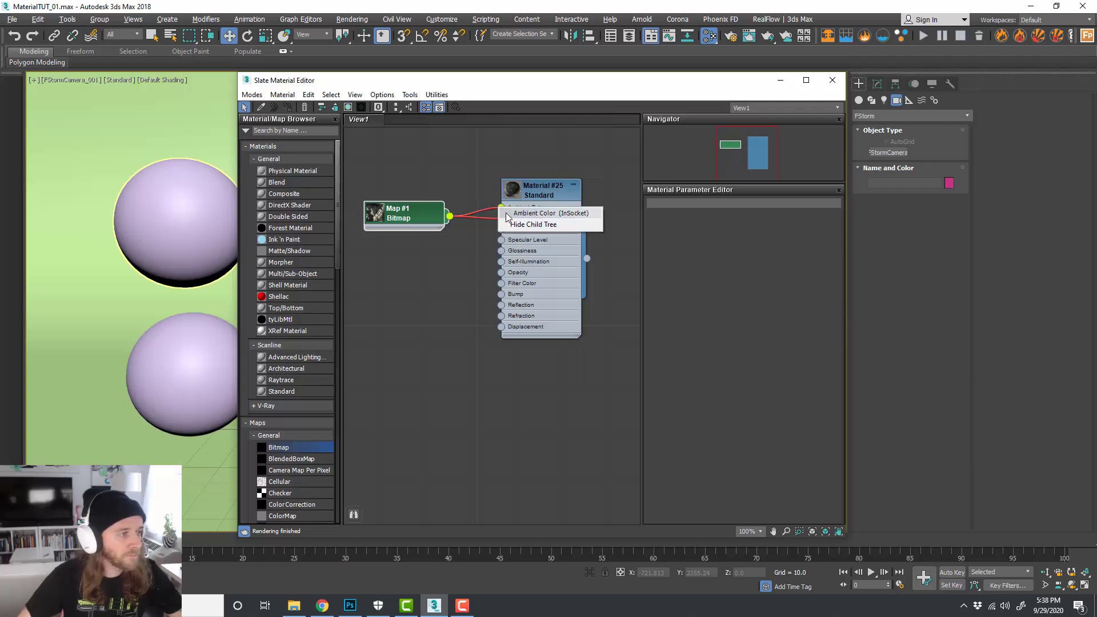
{"action": "middle_click_drag", "start_coordinate": [478, 277], "coordinate": [474, 265]}
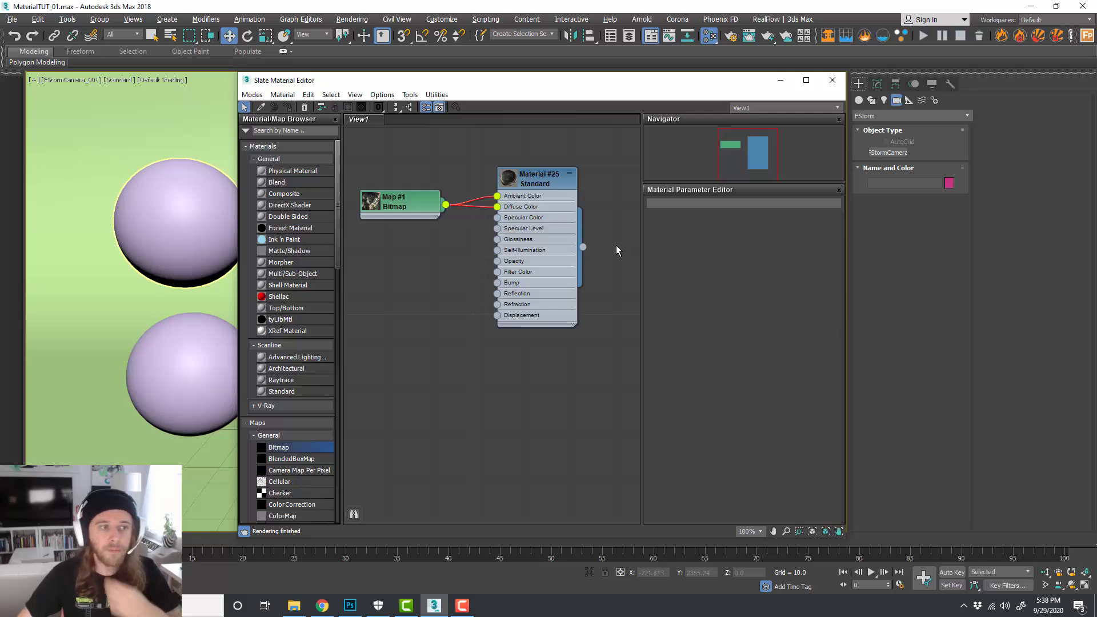
Step: Select both the Bitmap and Standard material nodes and delete them from the Slate view
{"action": "left_click_drag", "start_coordinate": [611, 264], "coordinate": [435, 191]}
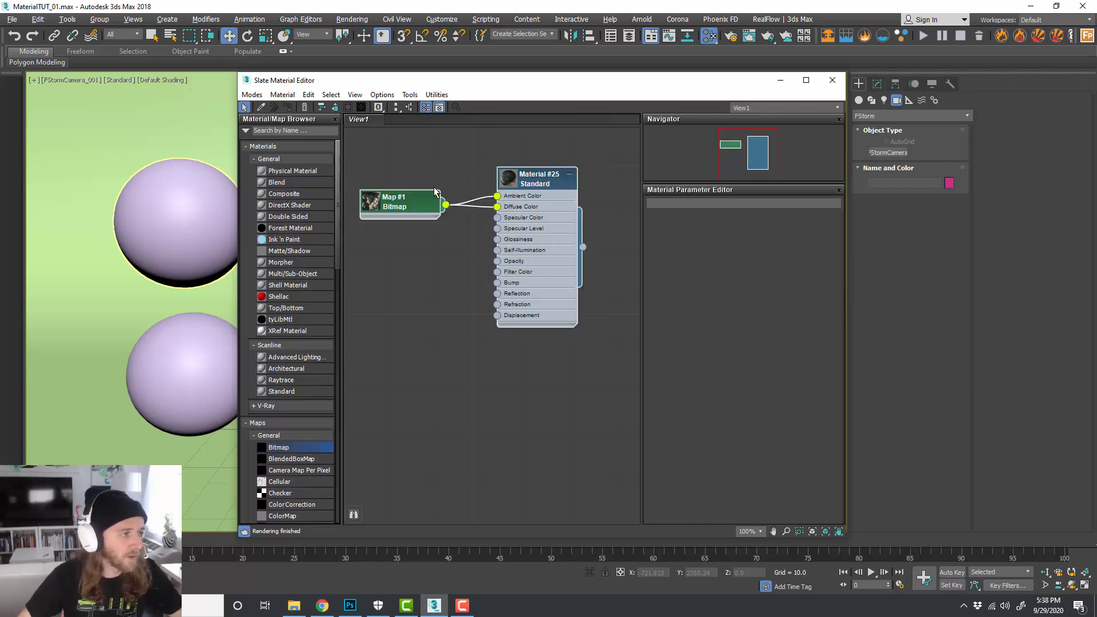
{"action": "right_click", "coordinate": [429, 200]}
{"action": "left_click", "coordinate": [612, 276]}
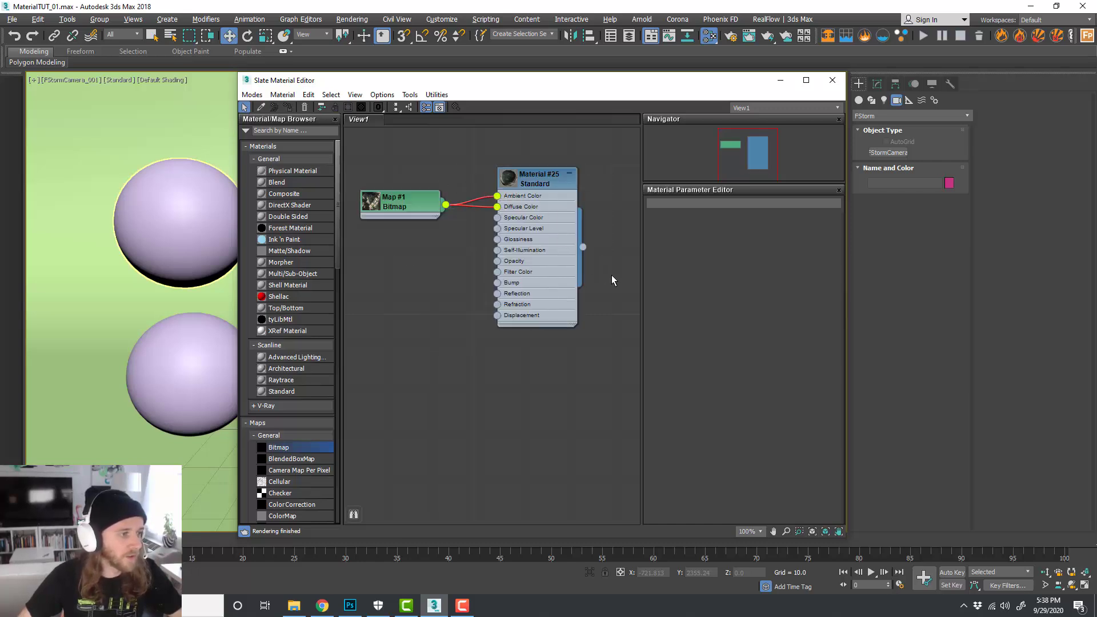
{"action": "left_click_drag", "start_coordinate": [611, 275], "coordinate": [392, 180]}
{"action": "key", "text": "Delete"}
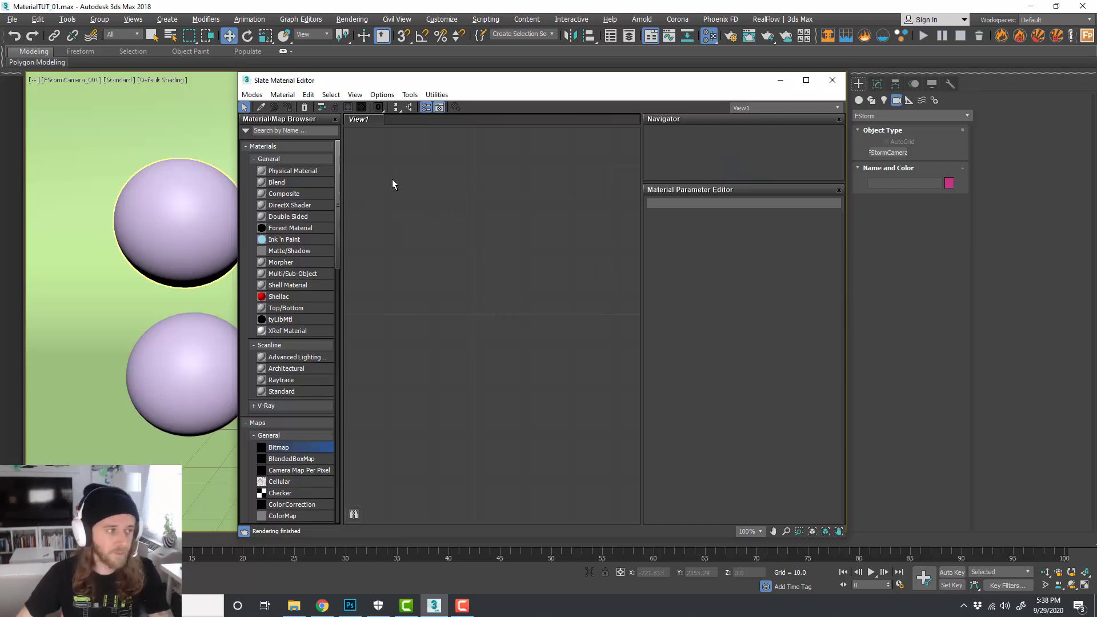
Step: Close the Slate Material Editor and switch back to the compact Material Editor, placing it over the camera view
{"action": "left_click", "coordinate": [832, 80]}
{"action": "left_click", "coordinate": [711, 38]}
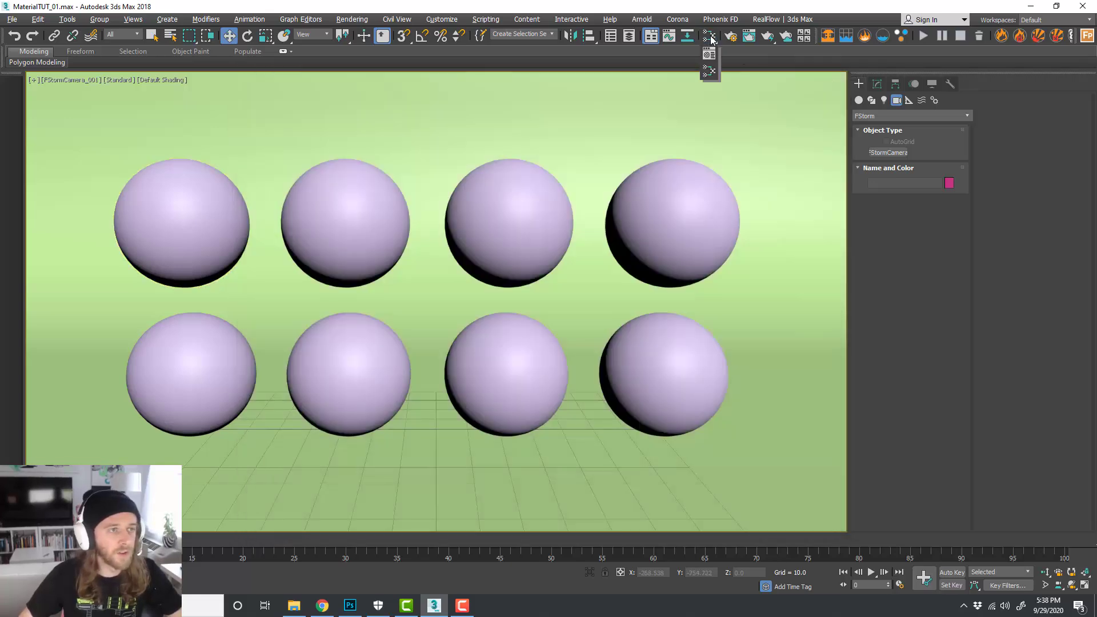
{"action": "left_click", "coordinate": [709, 55]}
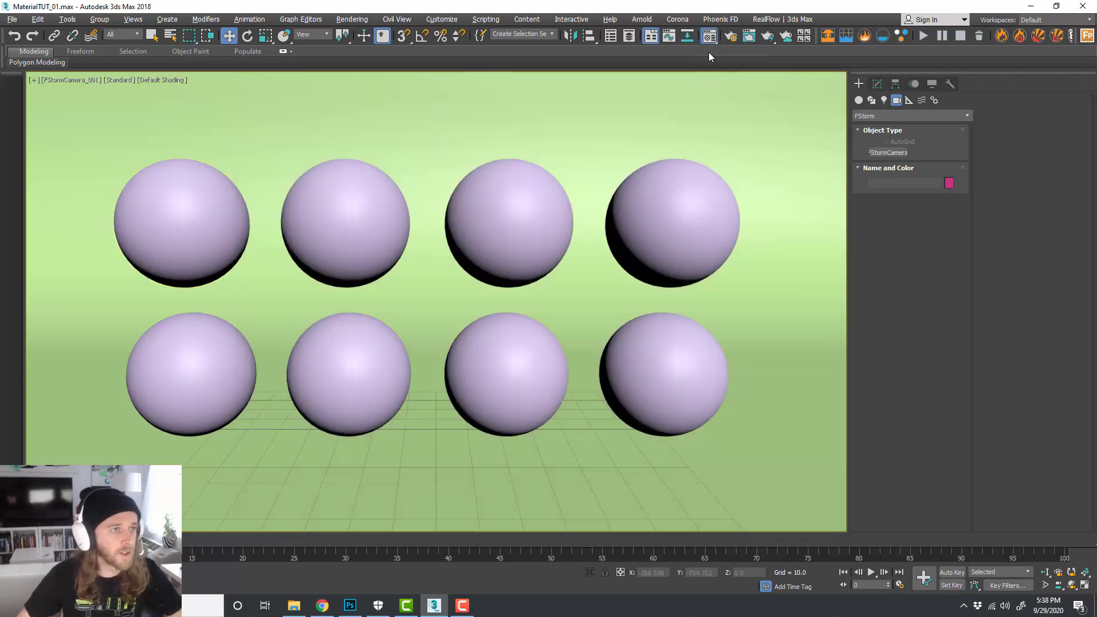
{"action": "left_click_drag", "start_coordinate": [674, 71], "coordinate": [663, 69]}
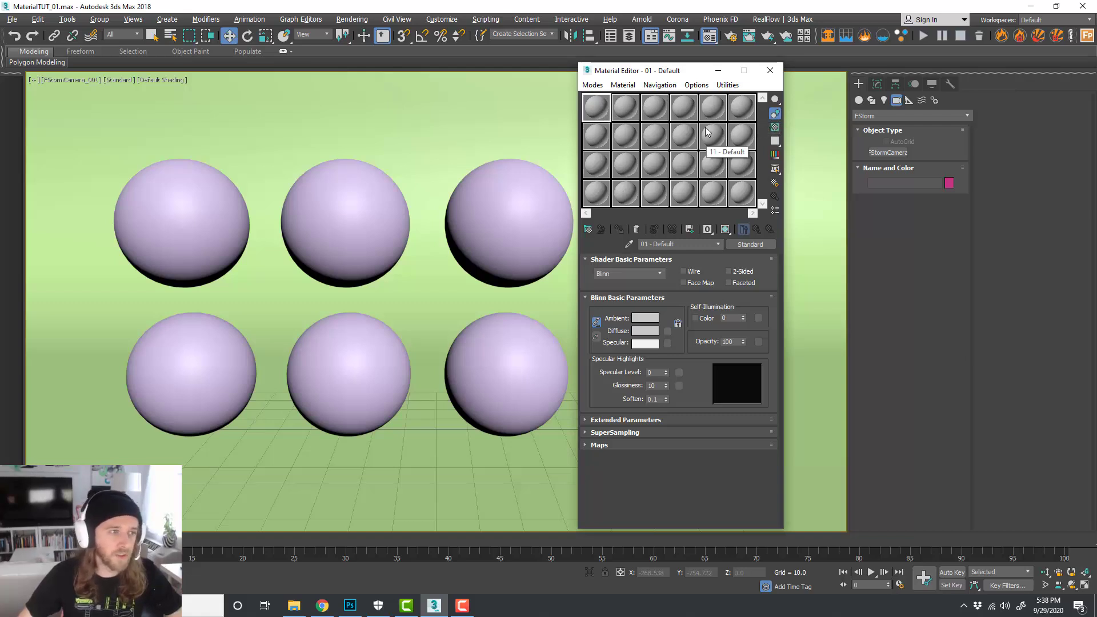
Step: Examine the first material sample in a magnified preview window beside the Material Editor and close the preview
{"action": "left_click", "coordinate": [595, 108]}
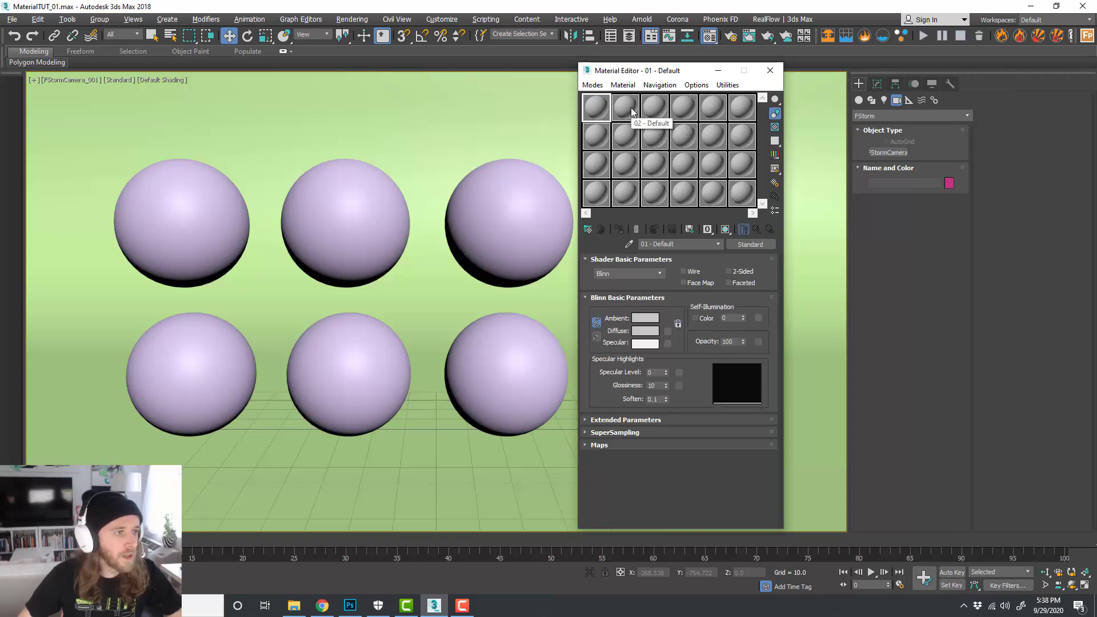
{"action": "left_click", "coordinate": [654, 109]}
{"action": "left_click", "coordinate": [605, 107]}
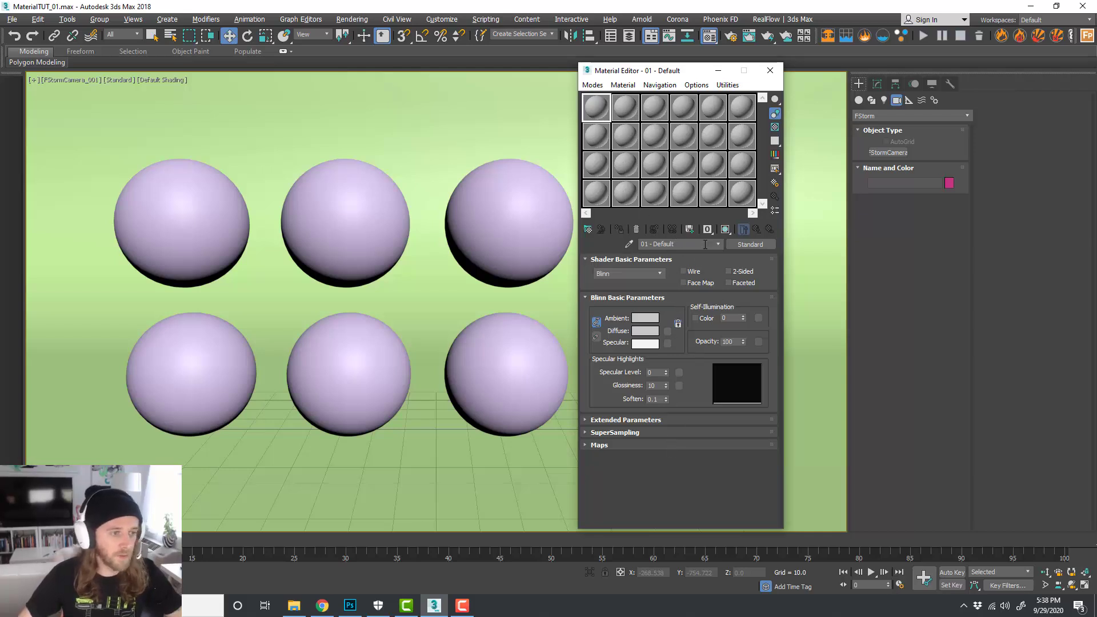
{"action": "double_click", "coordinate": [598, 106]}
{"action": "left_click_drag", "start_coordinate": [774, 142], "coordinate": [819, 143]}
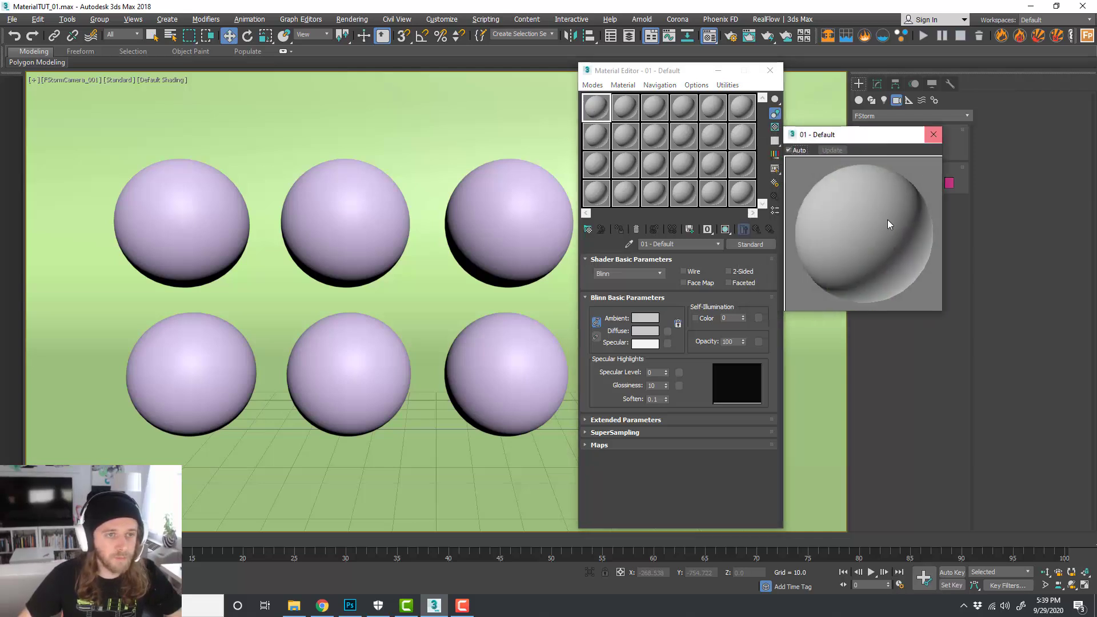
{"action": "left_click", "coordinate": [933, 135]}
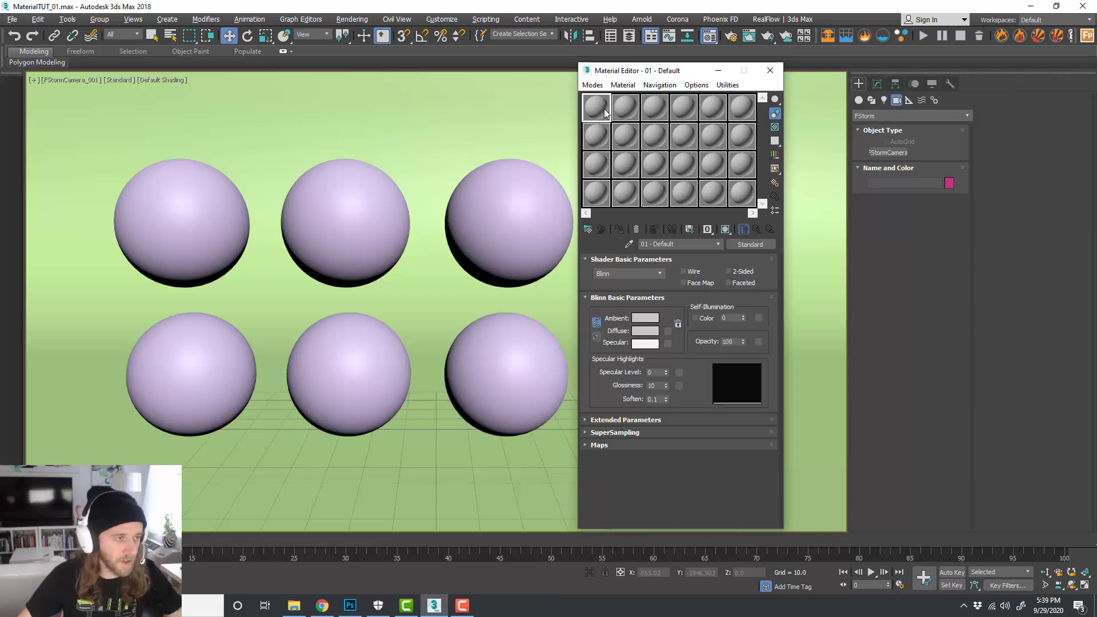
Step: Cycle the Material Editor's sample slots through the 5 x 3 and 3 x 2 layouts and back to 6 x 4
{"action": "key", "text": "x"}
{"action": "key", "text": "x"}
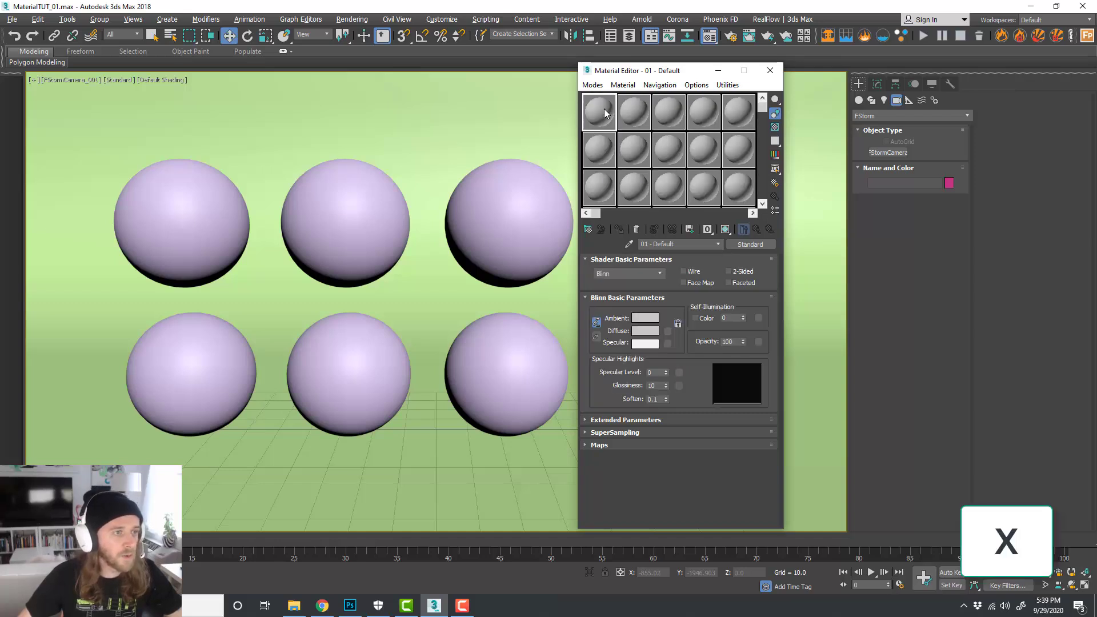
{"action": "key", "text": "x"}
{"action": "key", "text": "x"}
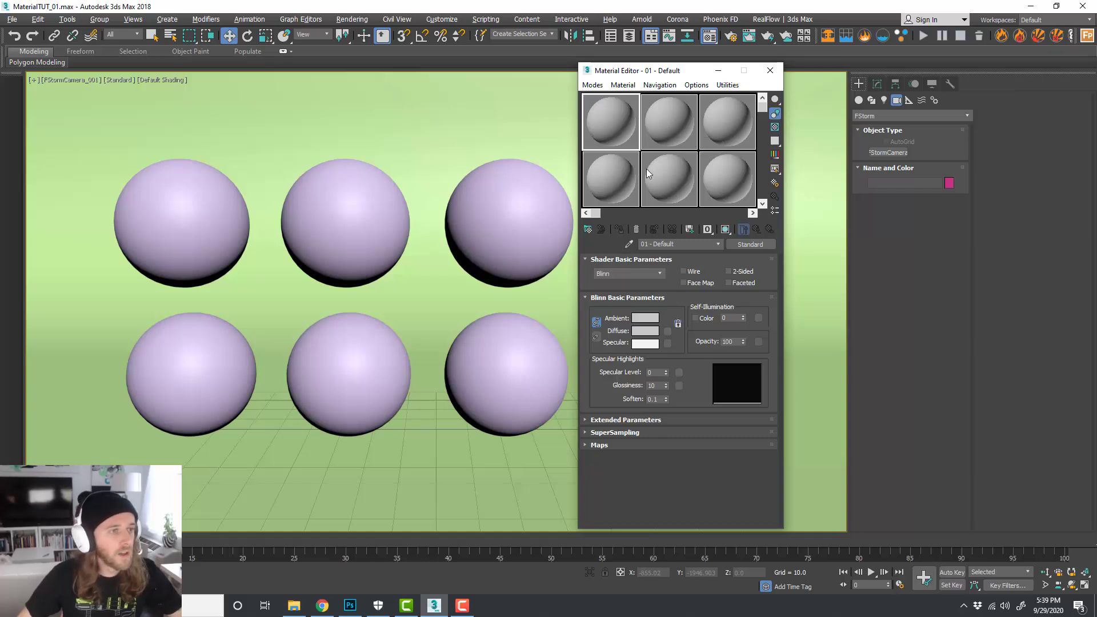
{"action": "key", "text": "x"}
{"action": "key", "text": "x"}
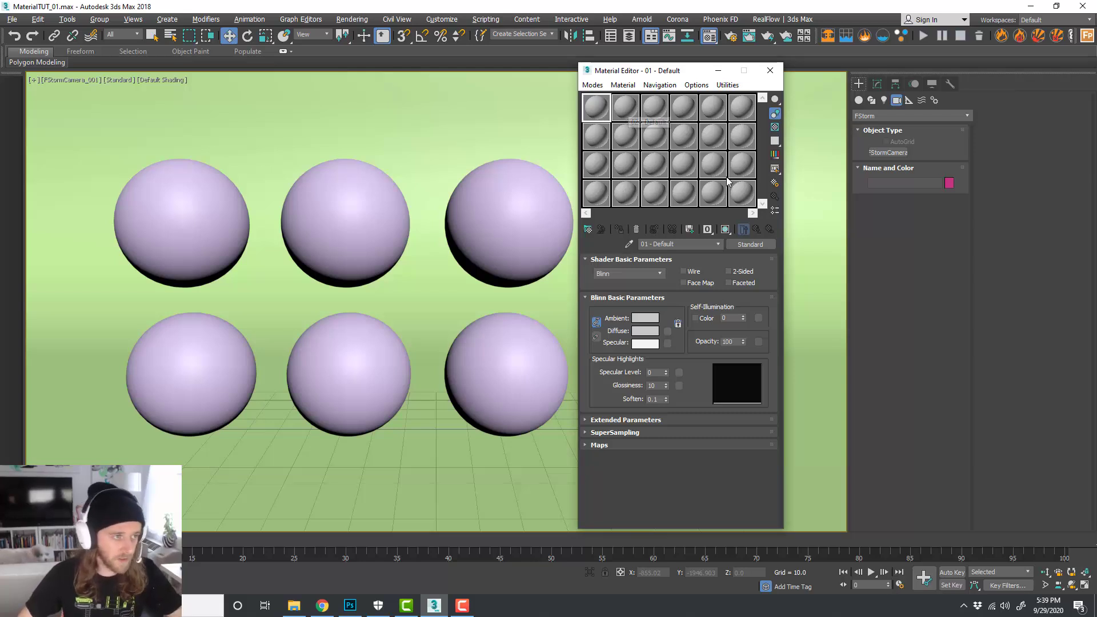
Step: Rename the material in the first sample slot to StandardMat
{"action": "left_click_drag", "start_coordinate": [675, 72], "coordinate": [705, 71]}
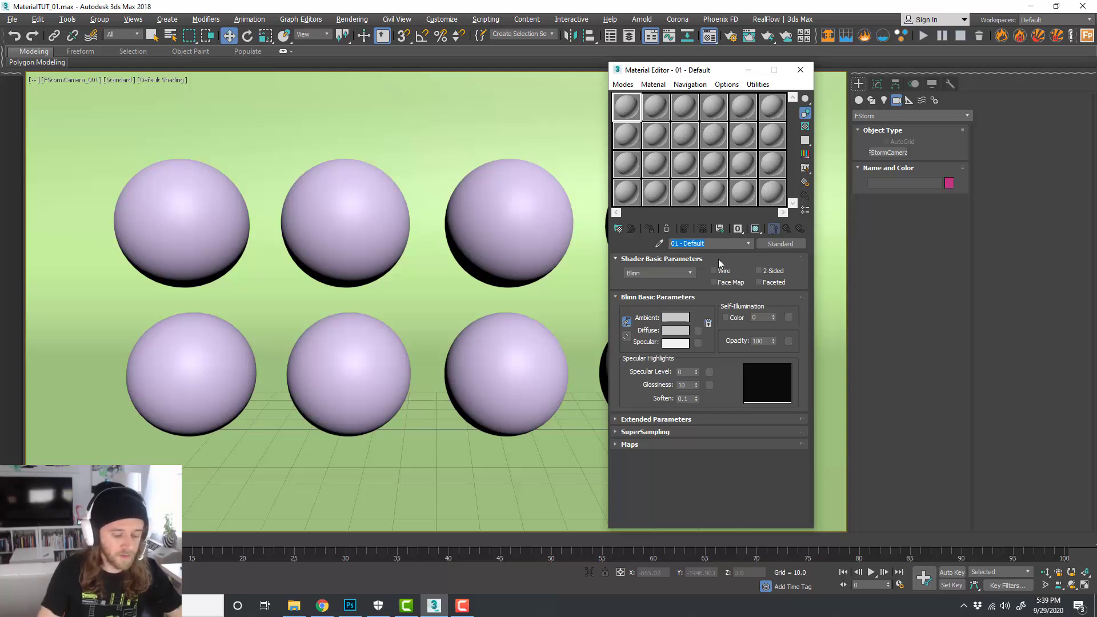
{"action": "type", "text": "StandardMat"}
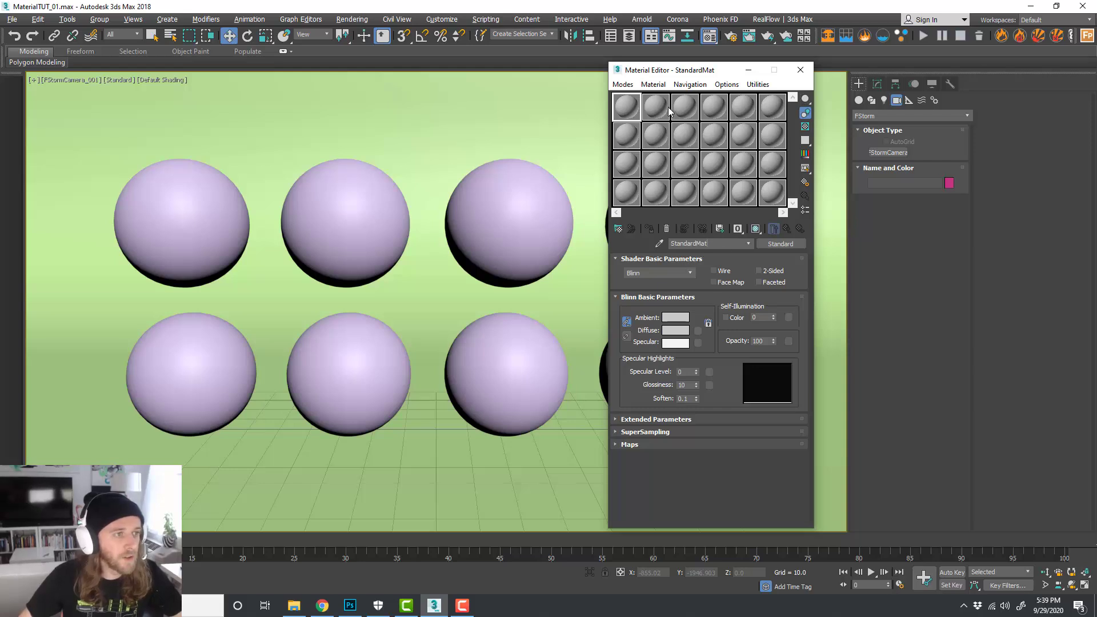
{"action": "left_click", "coordinate": [630, 107]}
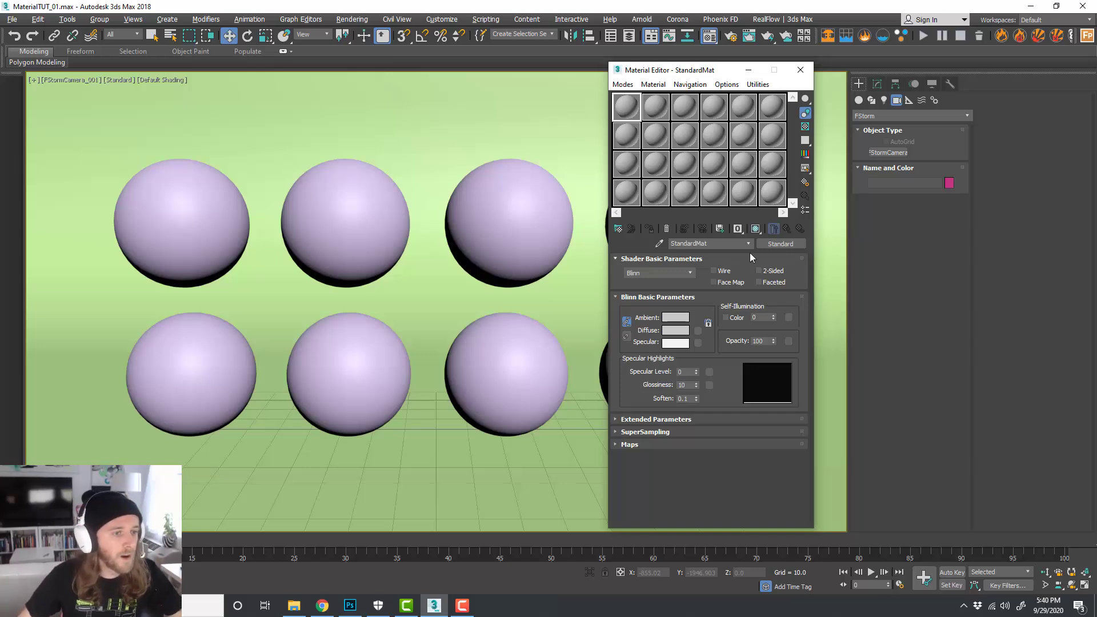
Step: Look through the material types available for StandardMat and dismiss the list, keeping the Standard type
{"action": "left_click", "coordinate": [771, 244]}
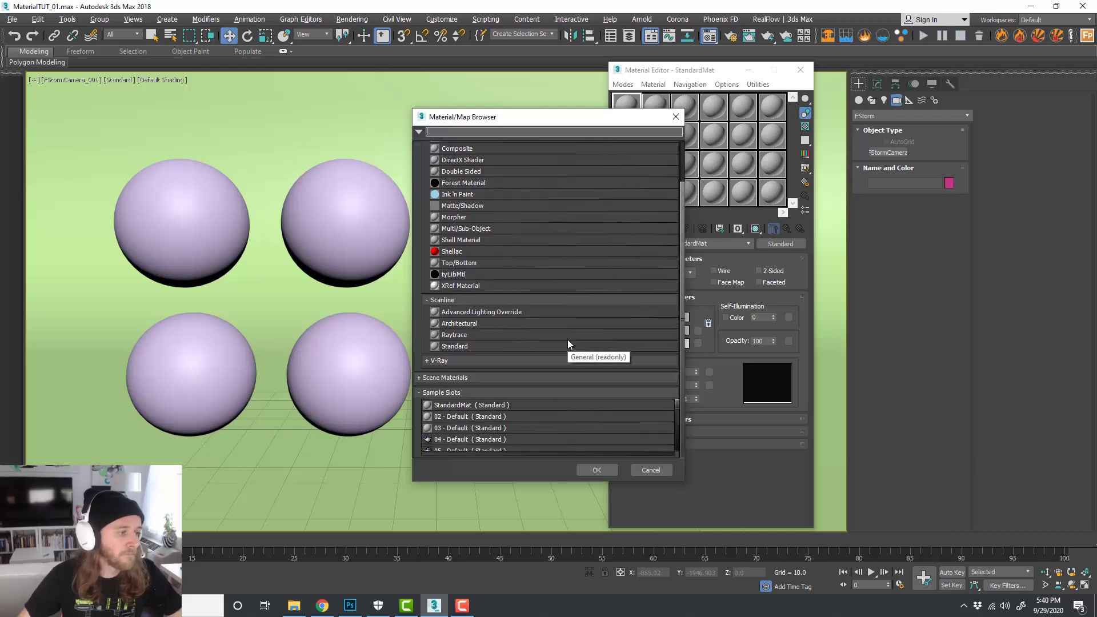
{"action": "left_click", "coordinate": [661, 468]}
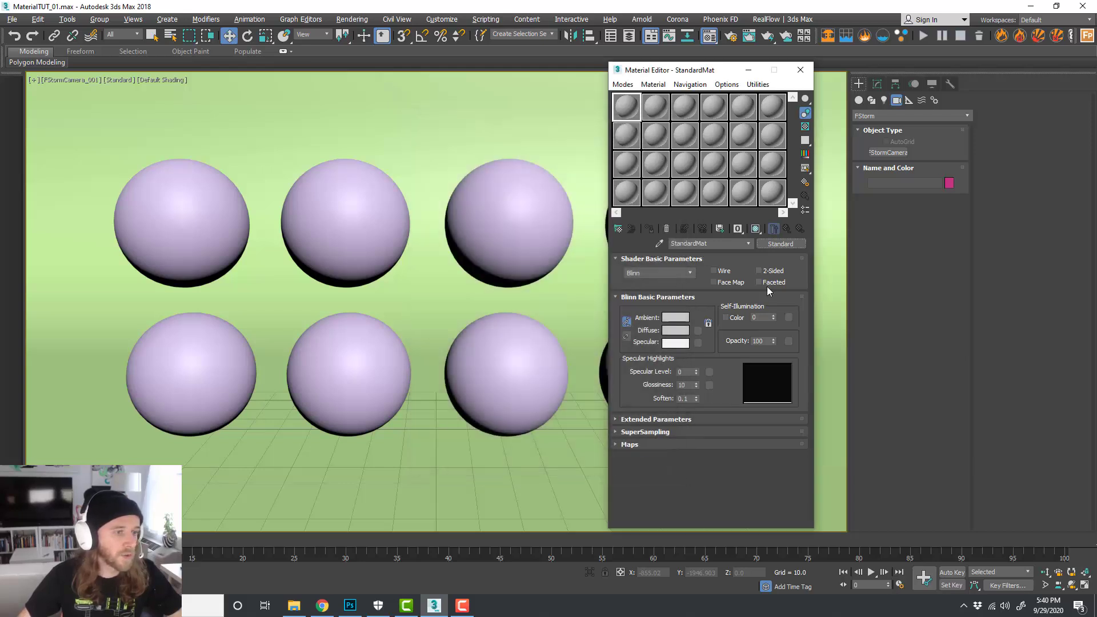
Step: Move the Material Editor aside, review the assigned renderer and common settings in Render Setup, and close Render Setup
{"action": "left_click_drag", "start_coordinate": [703, 73], "coordinate": [435, 70]}
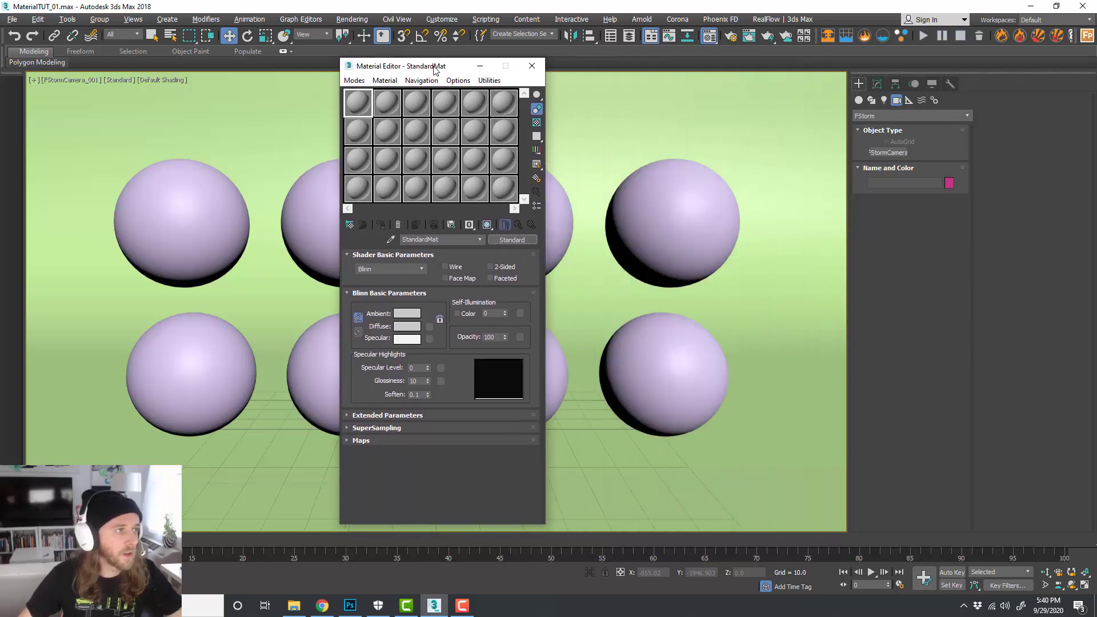
{"action": "left_click", "coordinate": [657, 5]}
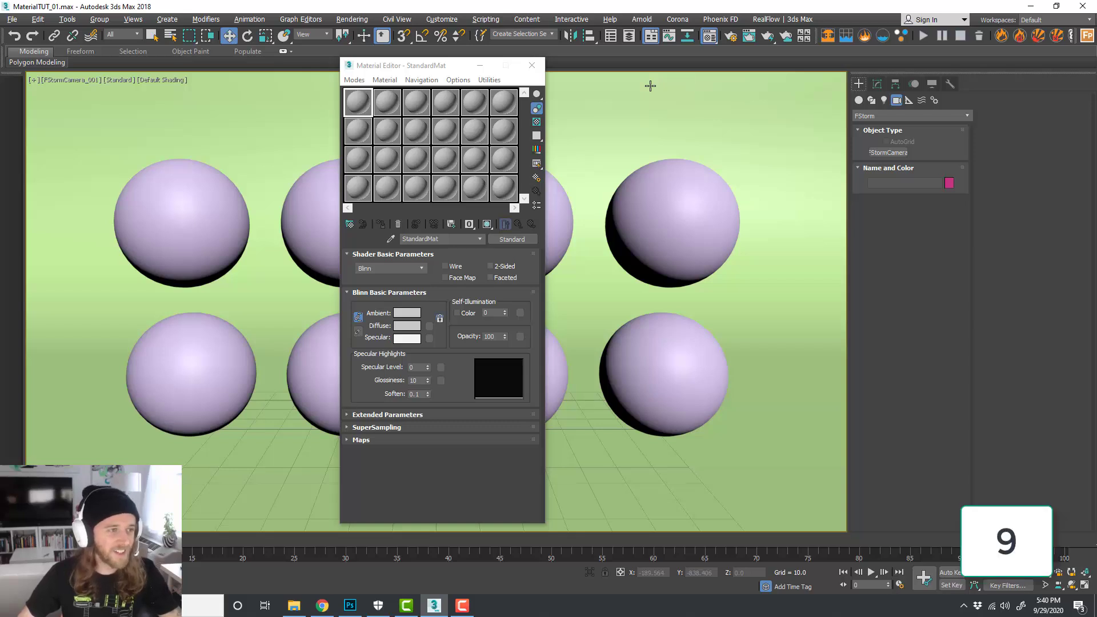
{"action": "key", "text": "F10"}
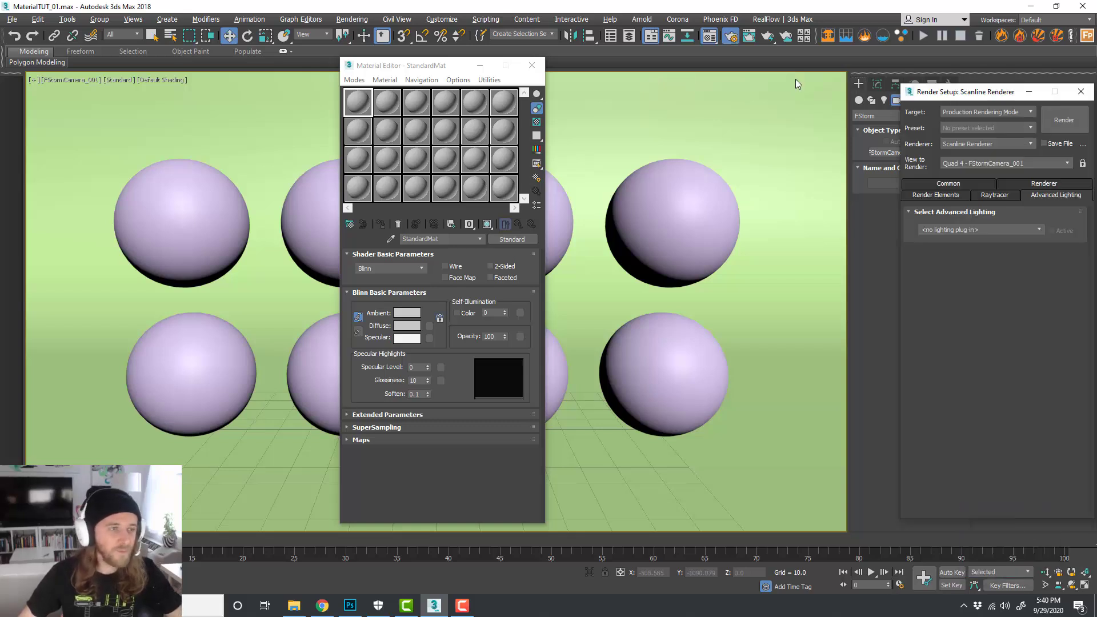
{"action": "left_click", "coordinate": [594, 158]}
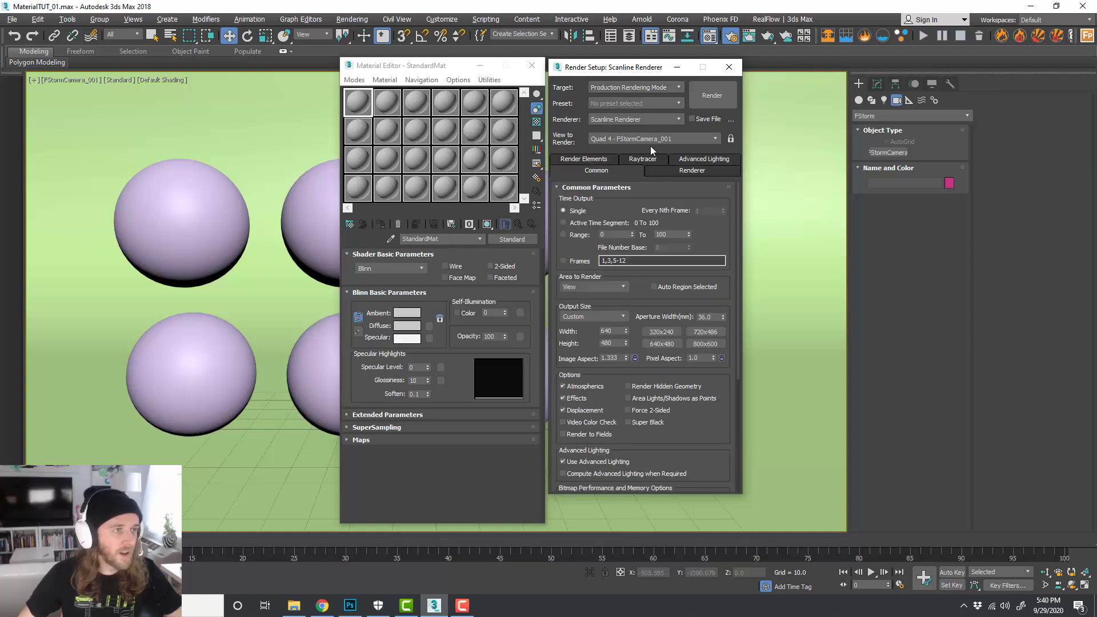
{"action": "mouse_move", "coordinate": [613, 70]}
{"action": "left_mouse_down"}
{"action": "mouse_move", "coordinate": [635, 78]}
{"action": "mouse_move", "coordinate": [622, 71]}
{"action": "left_mouse_up"}
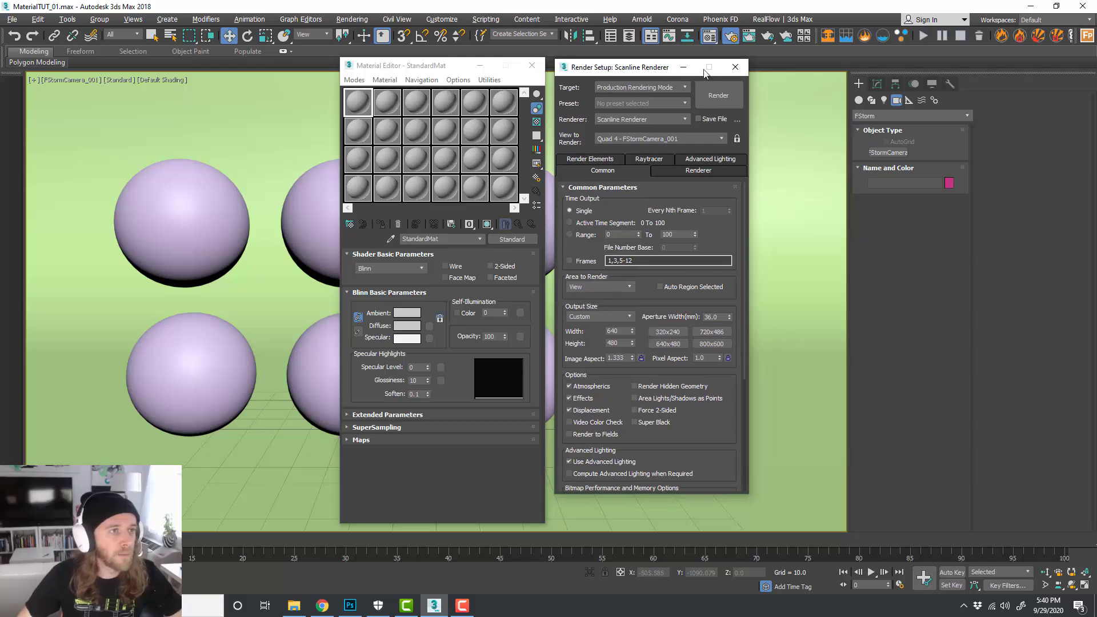
{"action": "left_click", "coordinate": [738, 68]}
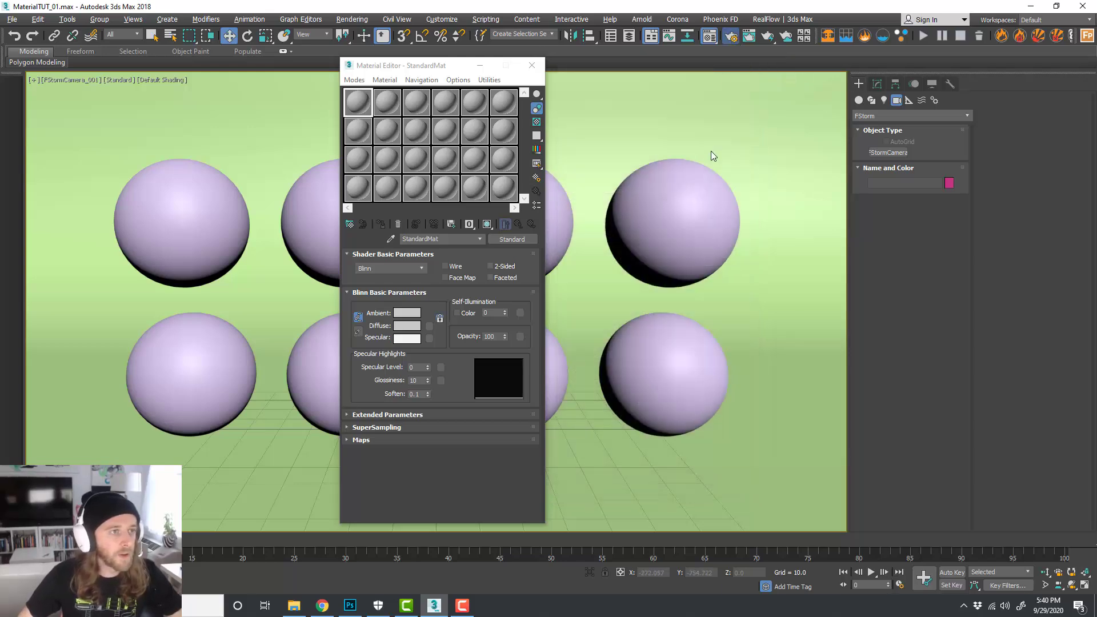
Step: Open Render Setup and review the common parameters, from the time output settings down to the lower options
{"action": "key", "text": "F10"}
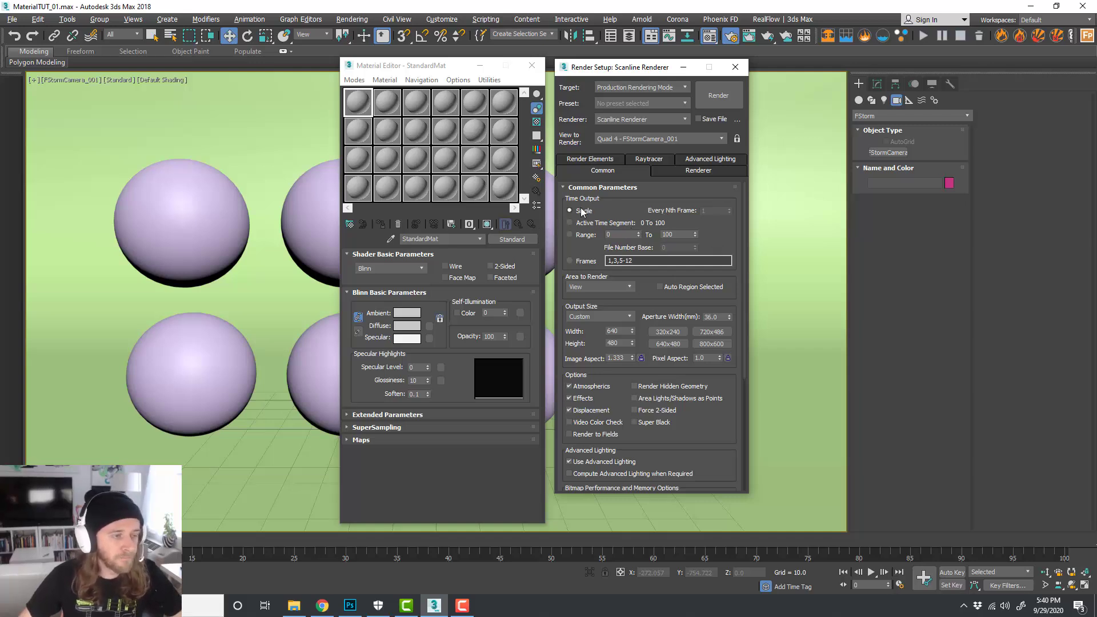
{"action": "scroll", "coordinate": [713, 213], "scroll_direction": "down", "scroll_amount": 2}
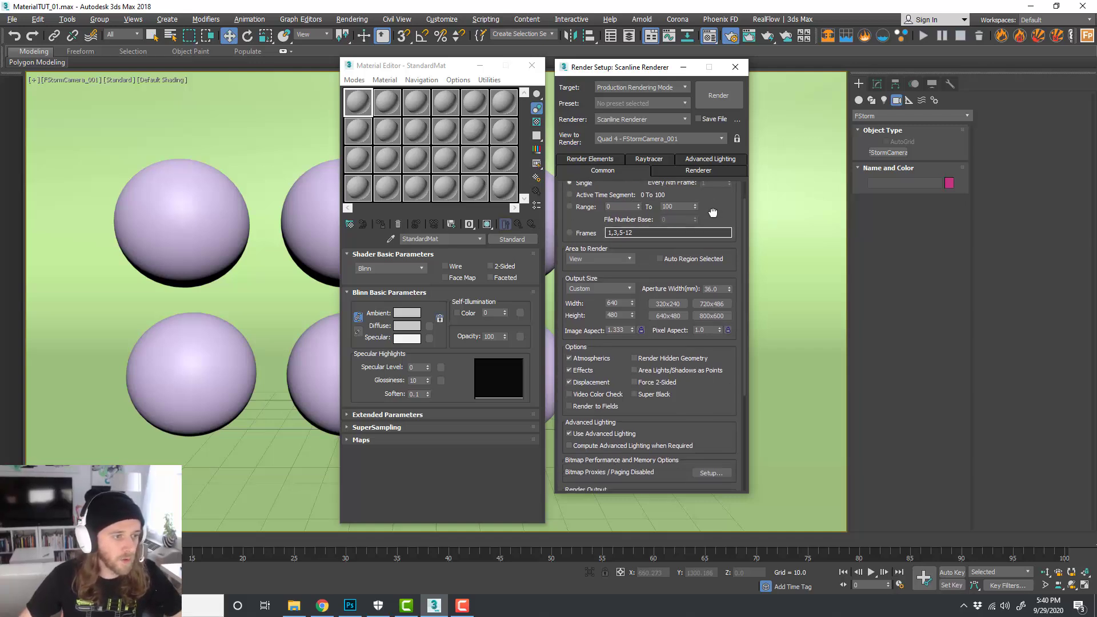
{"action": "scroll", "coordinate": [713, 213], "scroll_direction": "up", "scroll_amount": 2}
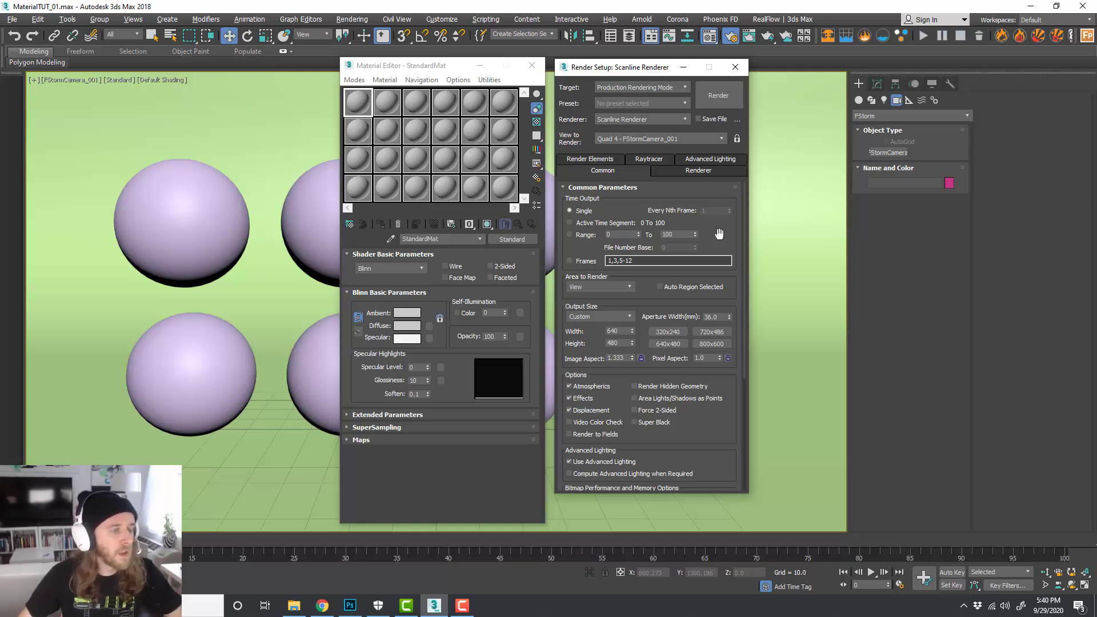
{"action": "scroll", "coordinate": [718, 236], "scroll_direction": "down", "scroll_amount": 3}
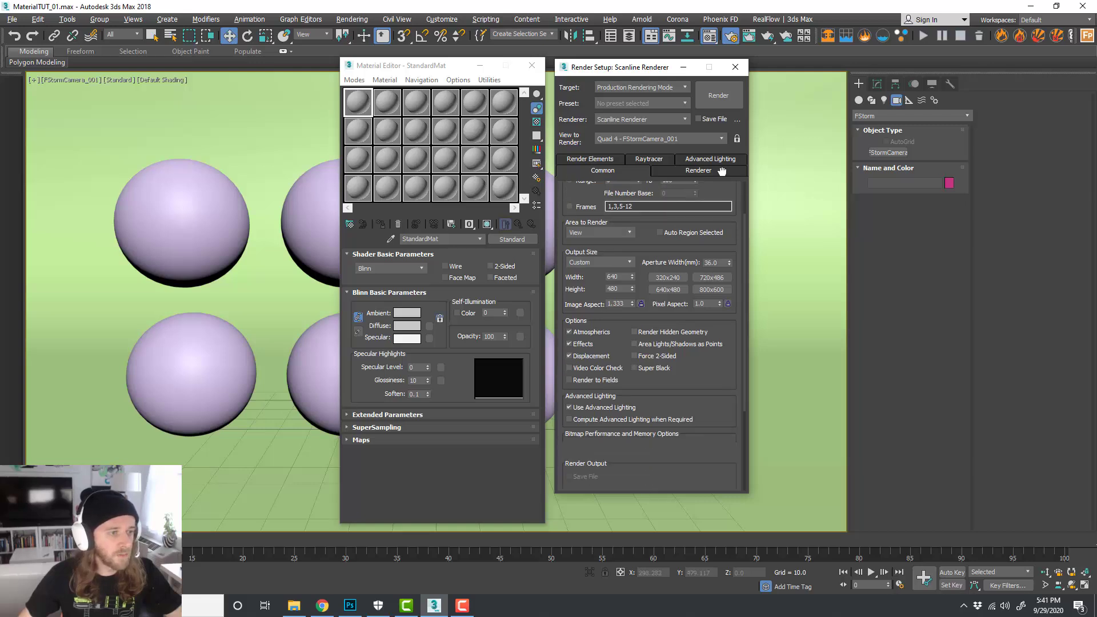
{"action": "scroll", "coordinate": [718, 245], "scroll_direction": "up", "scroll_amount": 3}
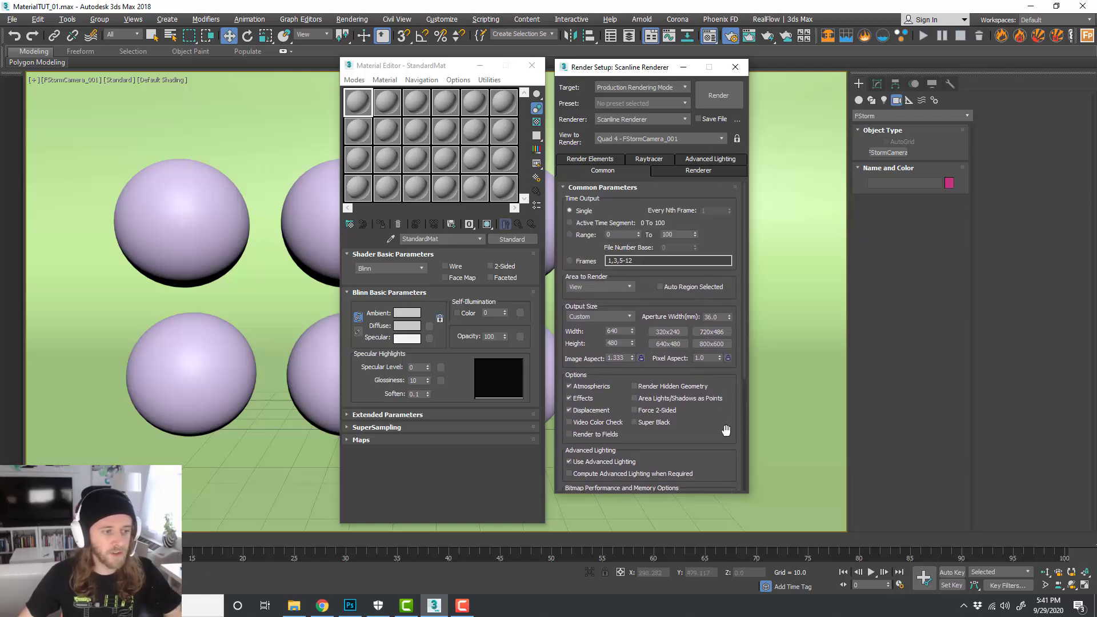
{"action": "left_click_drag", "start_coordinate": [732, 422], "coordinate": [742, 237]}
{"action": "scroll", "coordinate": [742, 237], "scroll_direction": "up", "scroll_amount": 15}
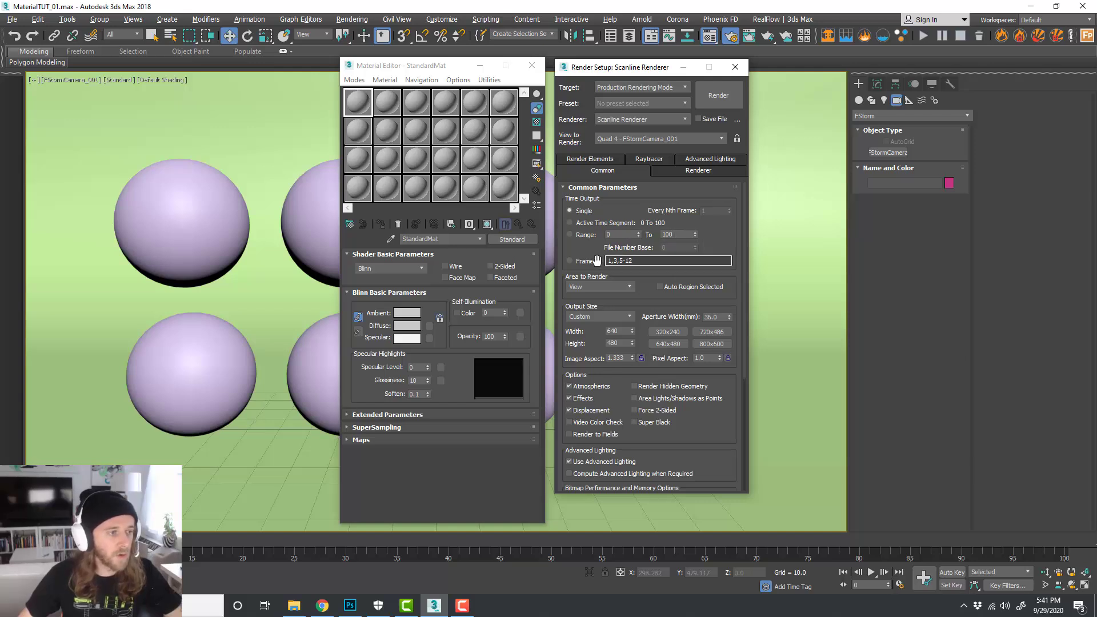
Step: Look through the Area to Render choices and dismiss the list, keeping View
{"action": "scroll", "coordinate": [722, 227], "scroll_direction": "down", "scroll_amount": 2}
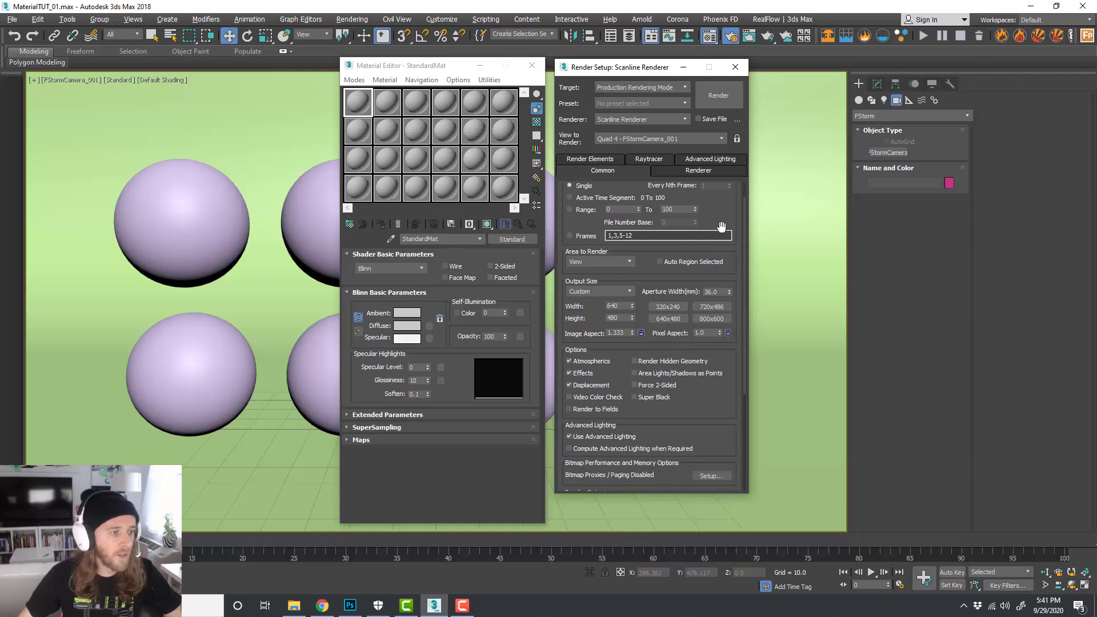
{"action": "left_click", "coordinate": [631, 262]}
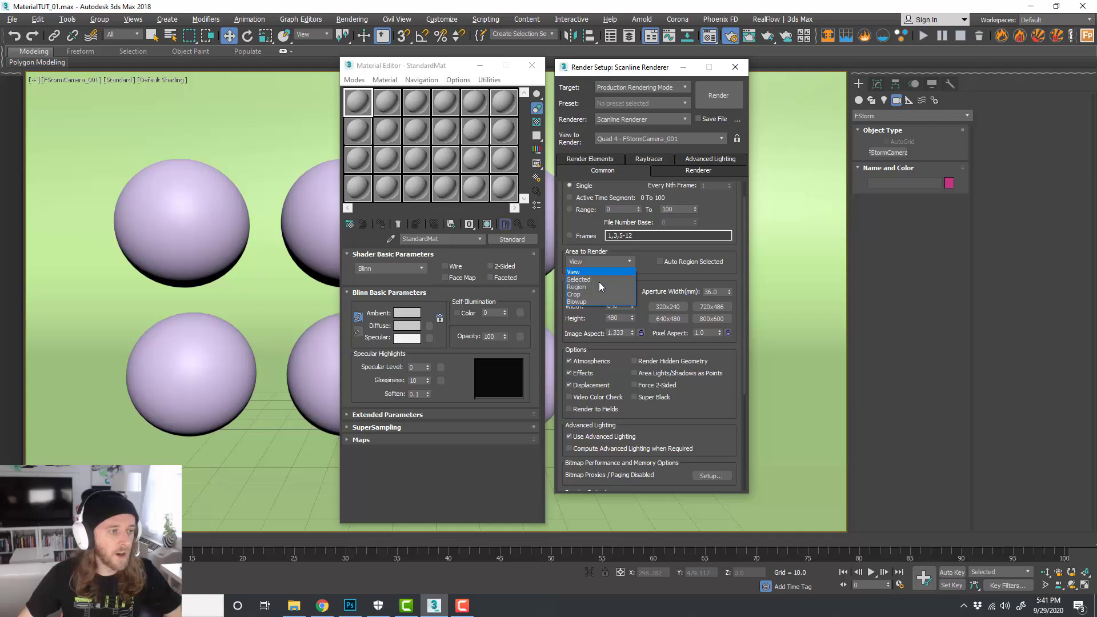
{"action": "left_click", "coordinate": [642, 254]}
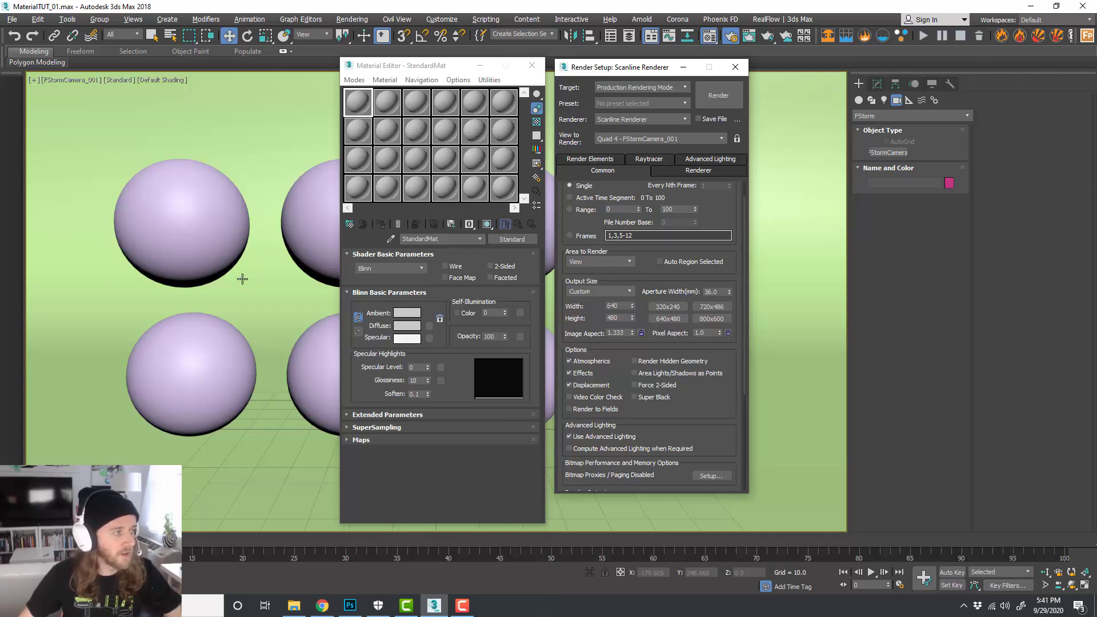
{"action": "left_click", "coordinate": [230, 323]}
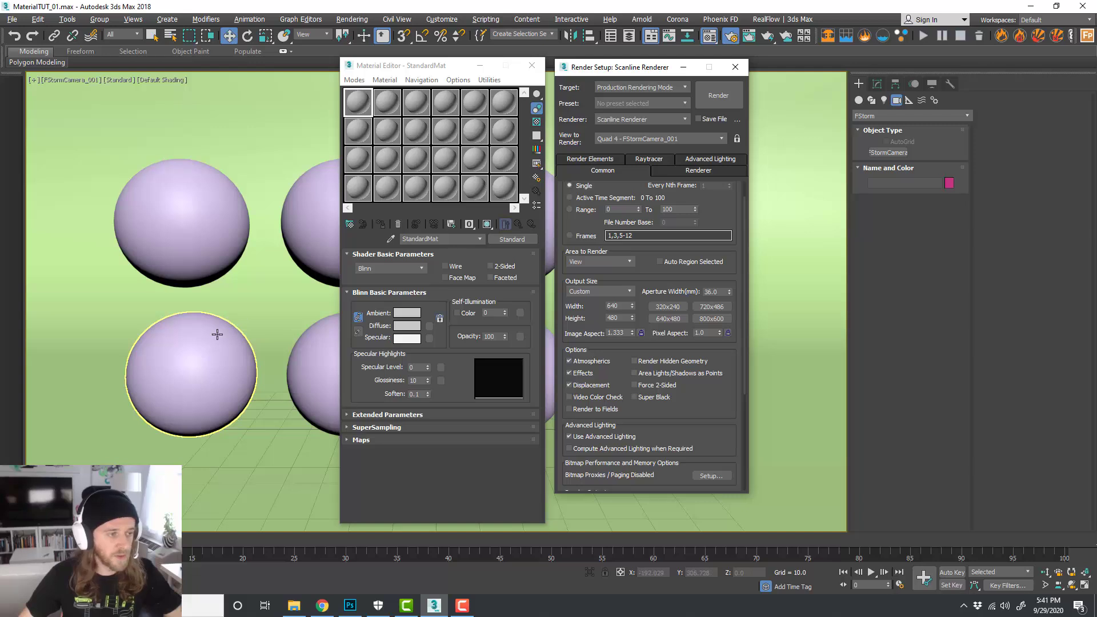
{"action": "scroll", "coordinate": [648, 254], "scroll_direction": "down", "scroll_amount": 1}
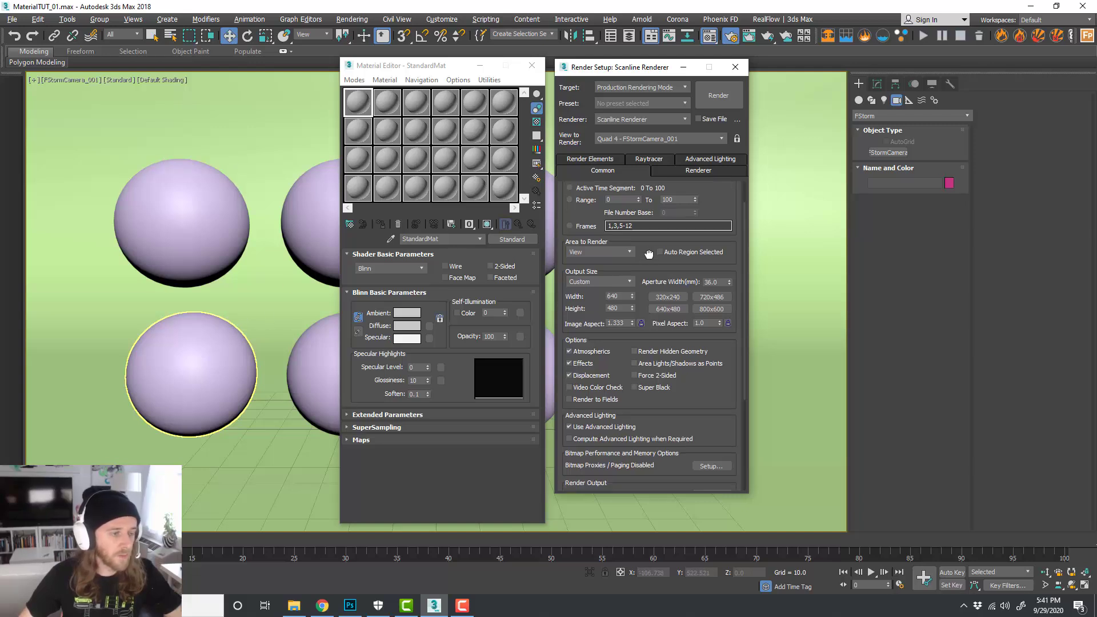
{"action": "left_click_drag", "start_coordinate": [641, 257], "coordinate": [643, 221]}
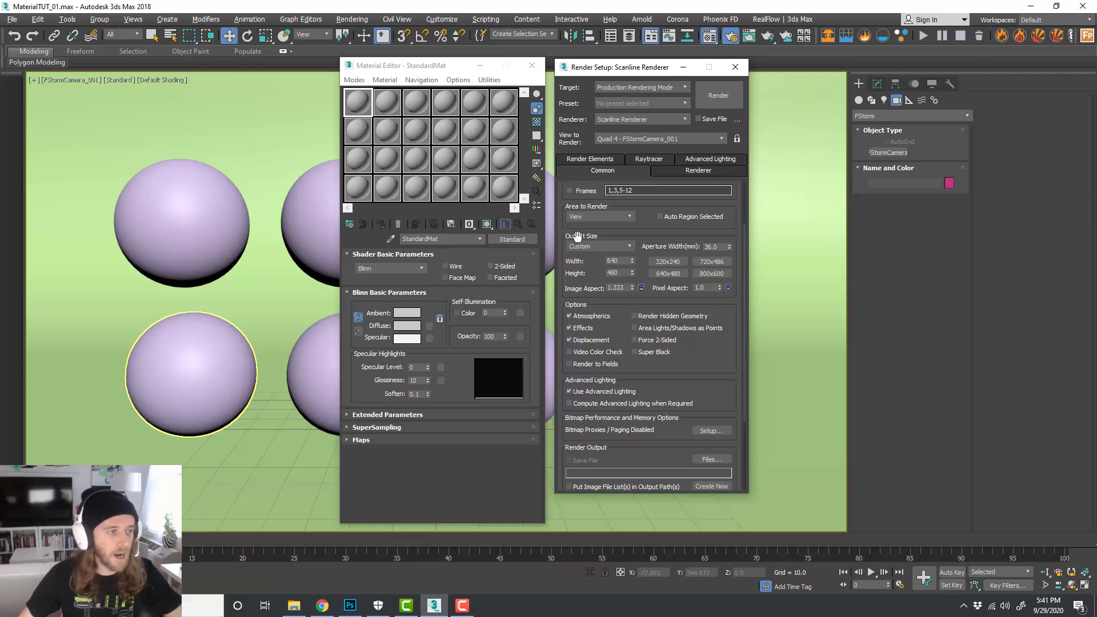
Step: Set the render output size to the HDTV (video) preset
{"action": "left_click", "coordinate": [624, 245]}
{"action": "left_click", "coordinate": [612, 391]}
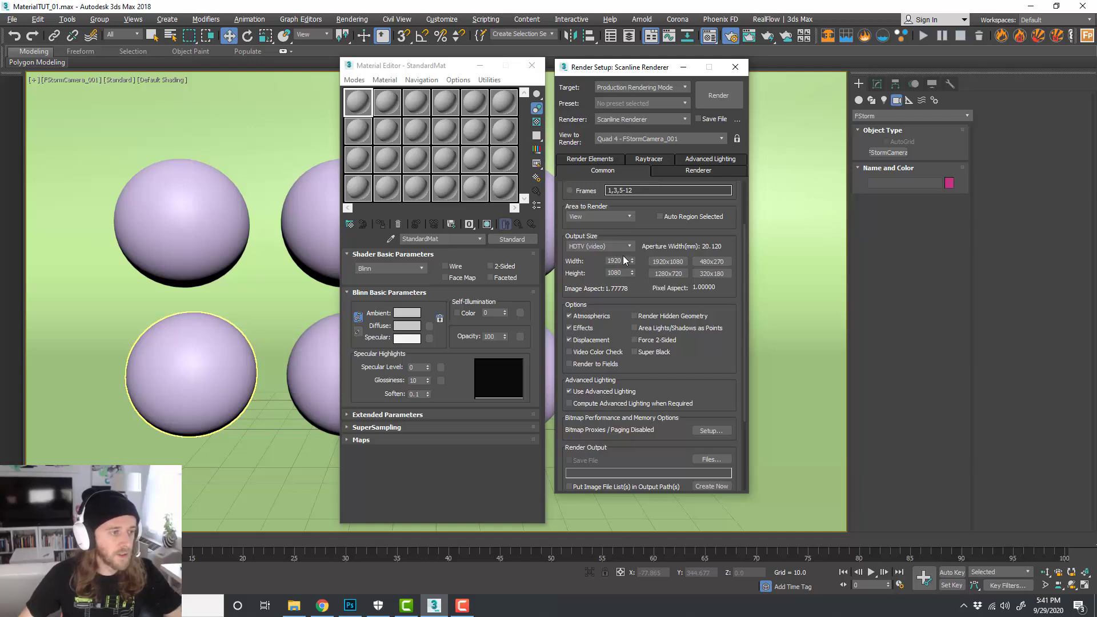
{"action": "scroll", "coordinate": [640, 246], "scroll_direction": "down", "scroll_amount": 1}
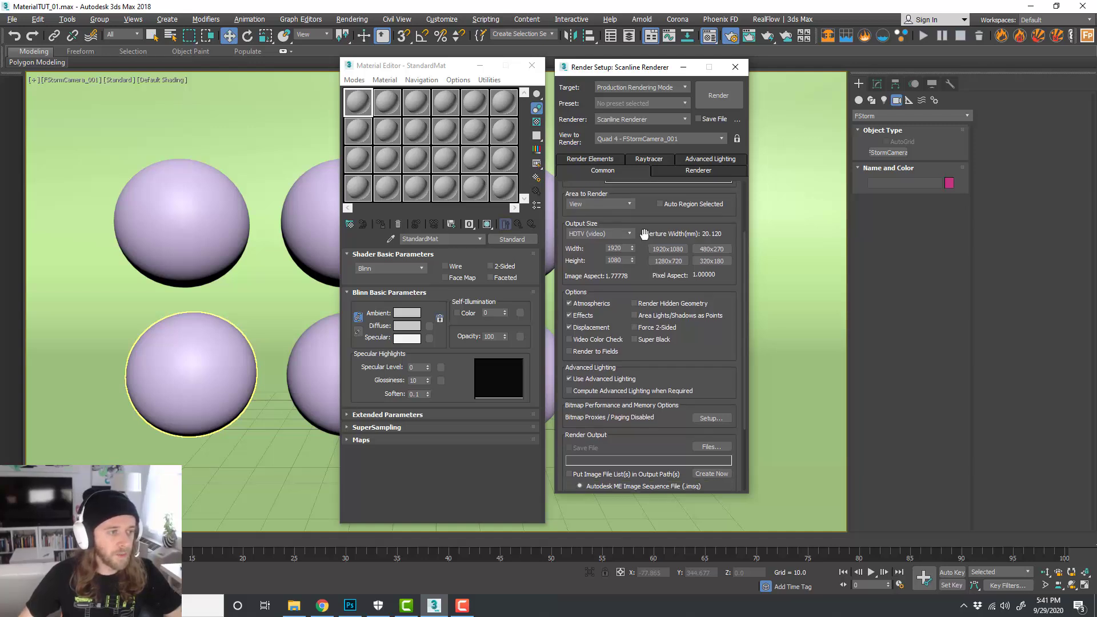
Step: Switch the output size to Custom and set it to 1080 wide by 1080 high
{"action": "left_click", "coordinate": [629, 234]}
{"action": "left_click", "coordinate": [629, 244]}
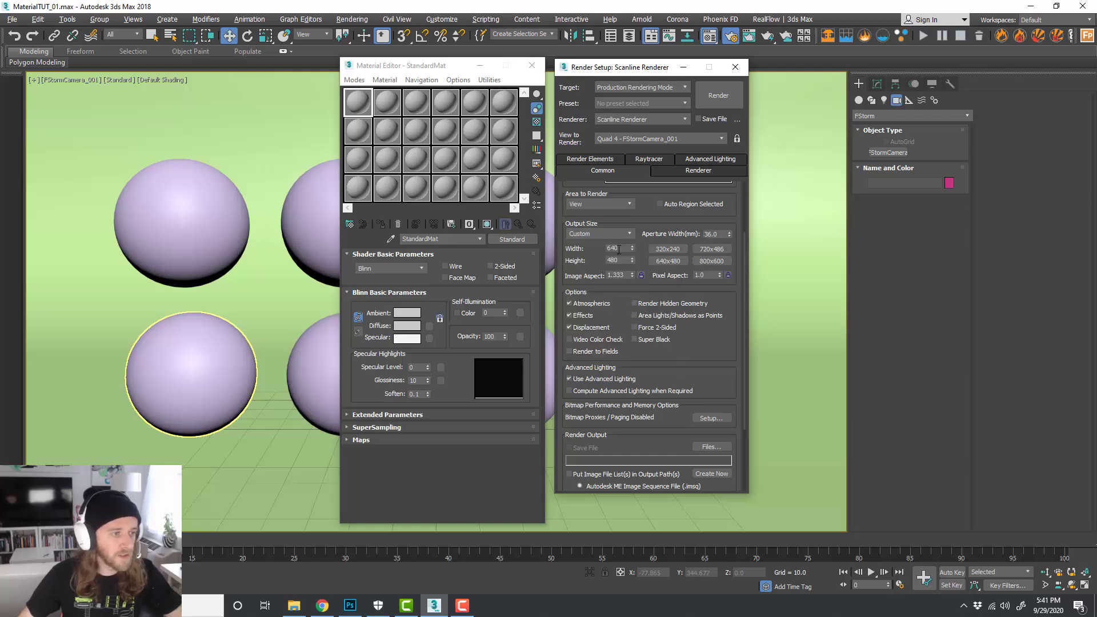
{"action": "double_click", "coordinate": [615, 248]}
{"action": "type", "text": "540"}
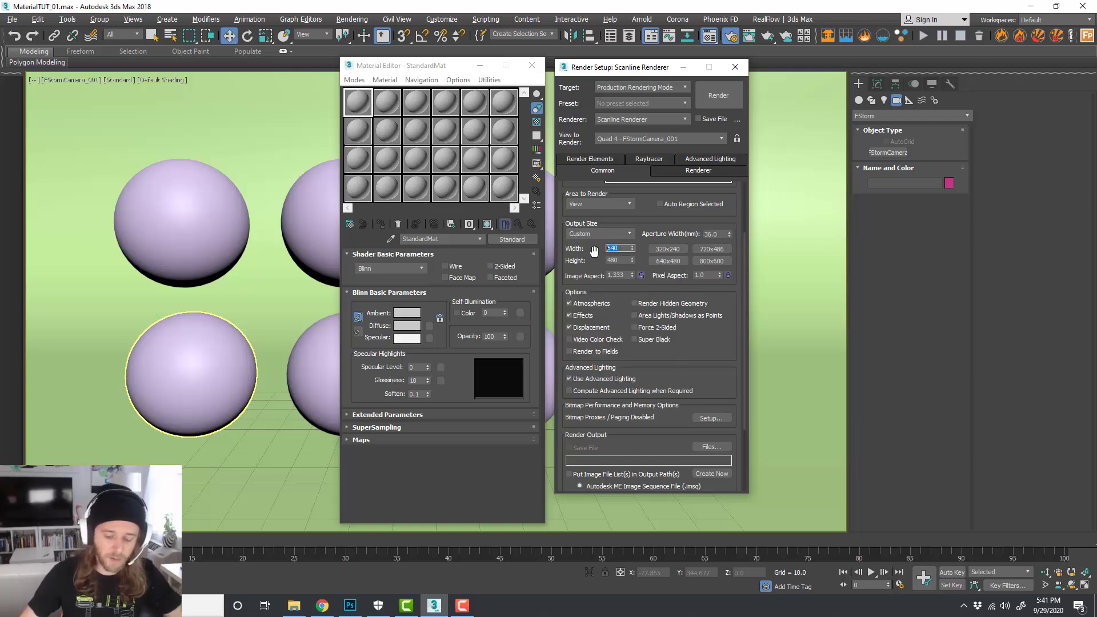
{"action": "key", "text": "Tab"}
{"action": "type", "text": "10"}
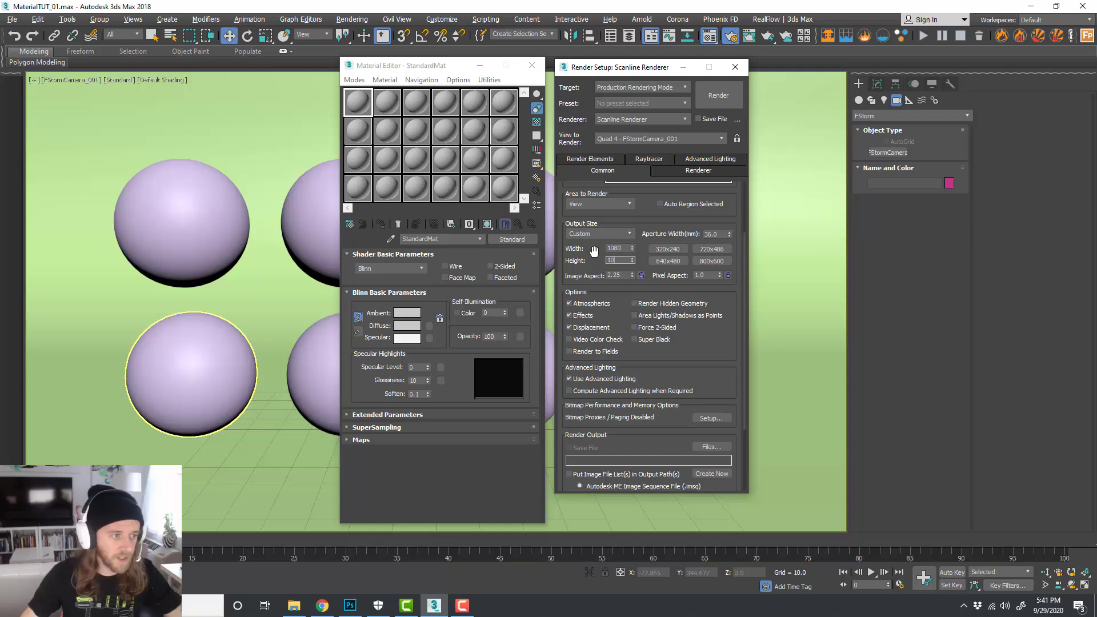
{"action": "key", "text": "Return"}
{"action": "scroll", "coordinate": [587, 255], "scroll_direction": "down", "scroll_amount": 1}
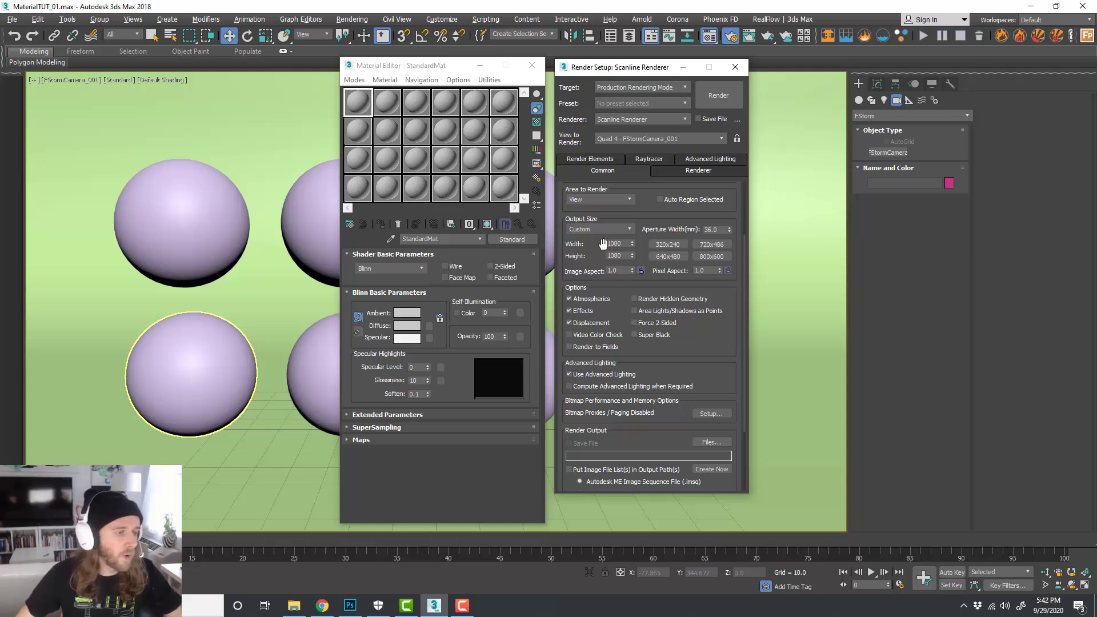
{"action": "scroll", "coordinate": [611, 241], "scroll_direction": "down", "scroll_amount": 1}
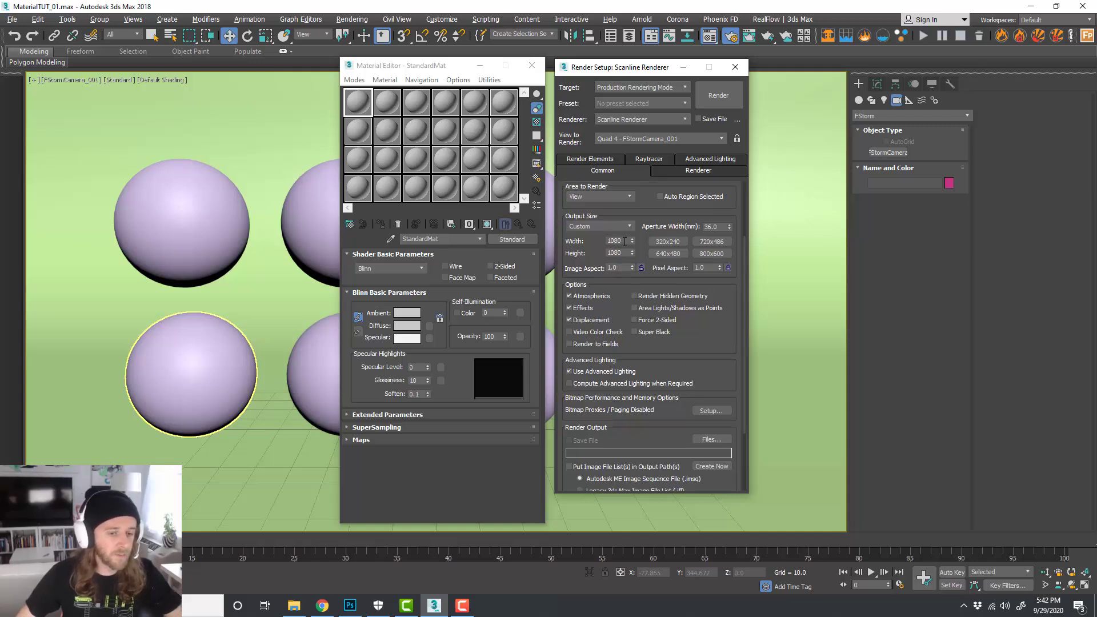
Step: Try an output width of 1350, and set the custom size to 1080 wide by 1350 high
{"action": "left_click_drag", "start_coordinate": [624, 241], "coordinate": [608, 241]}
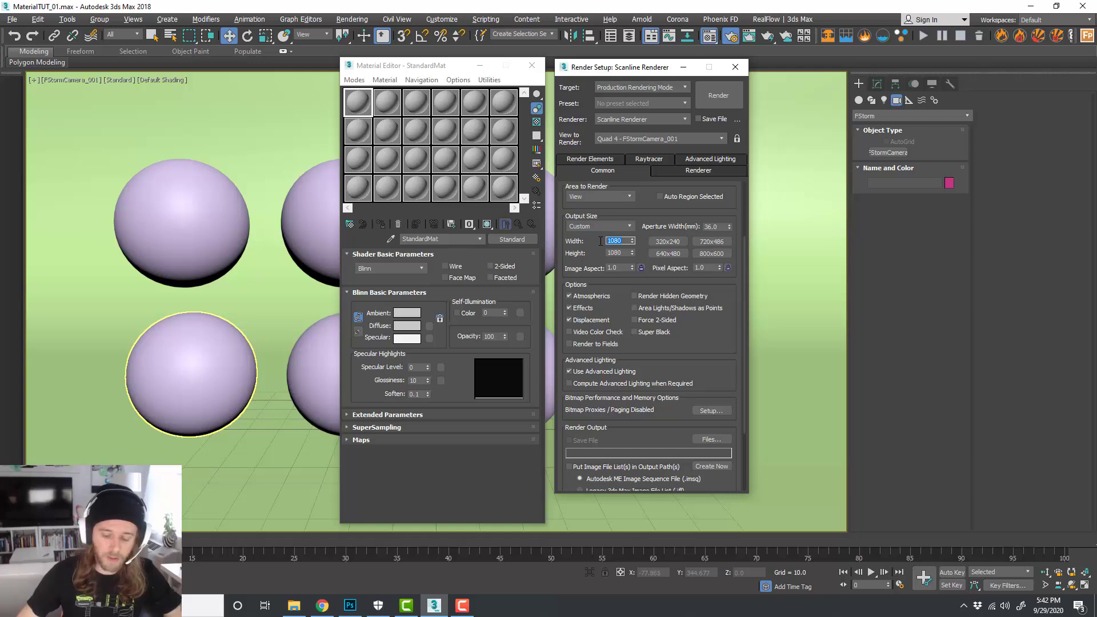
{"action": "key", "text": "Tab"}
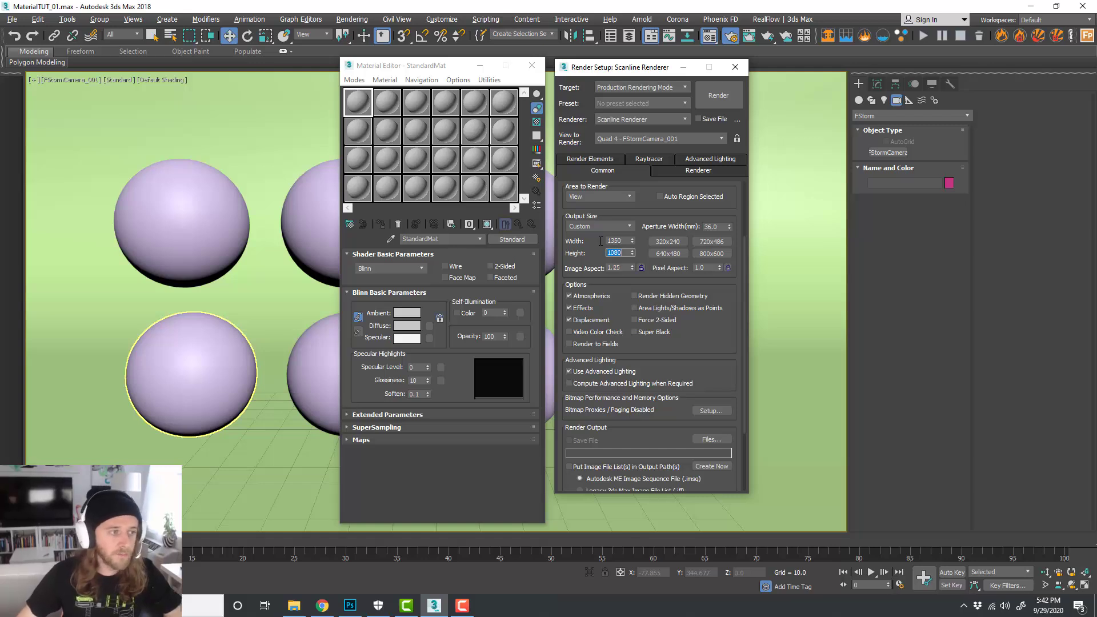
{"action": "left_click_drag", "start_coordinate": [623, 241], "coordinate": [589, 241]}
{"action": "type", "text": "10"}
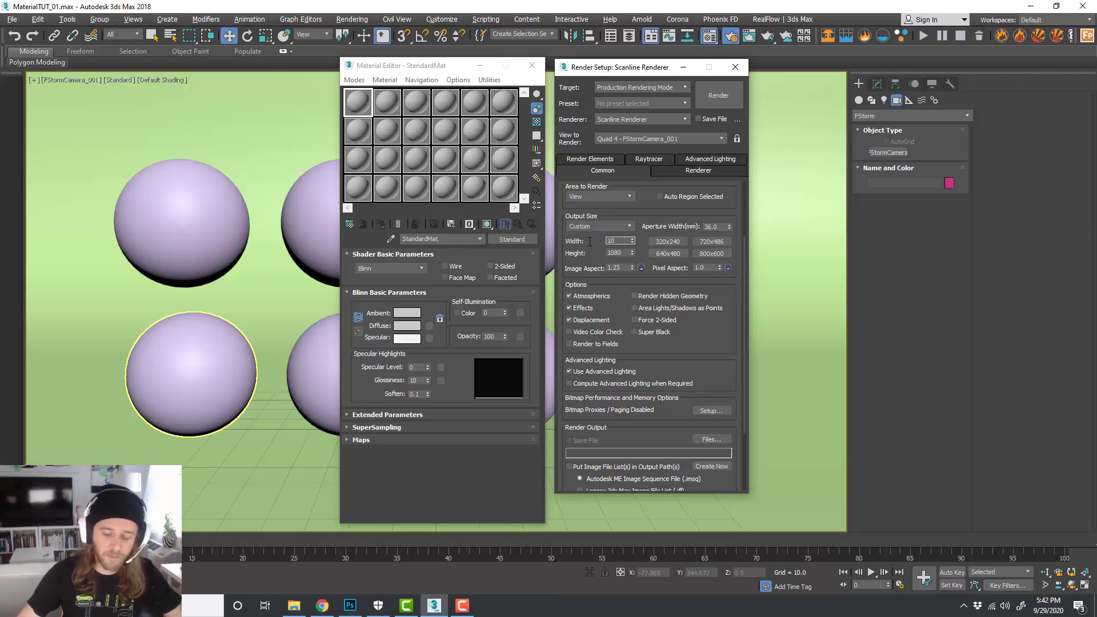
{"action": "type", "text": "80"}
{"action": "key", "text": "Tab"}
{"action": "type", "text": "1"}
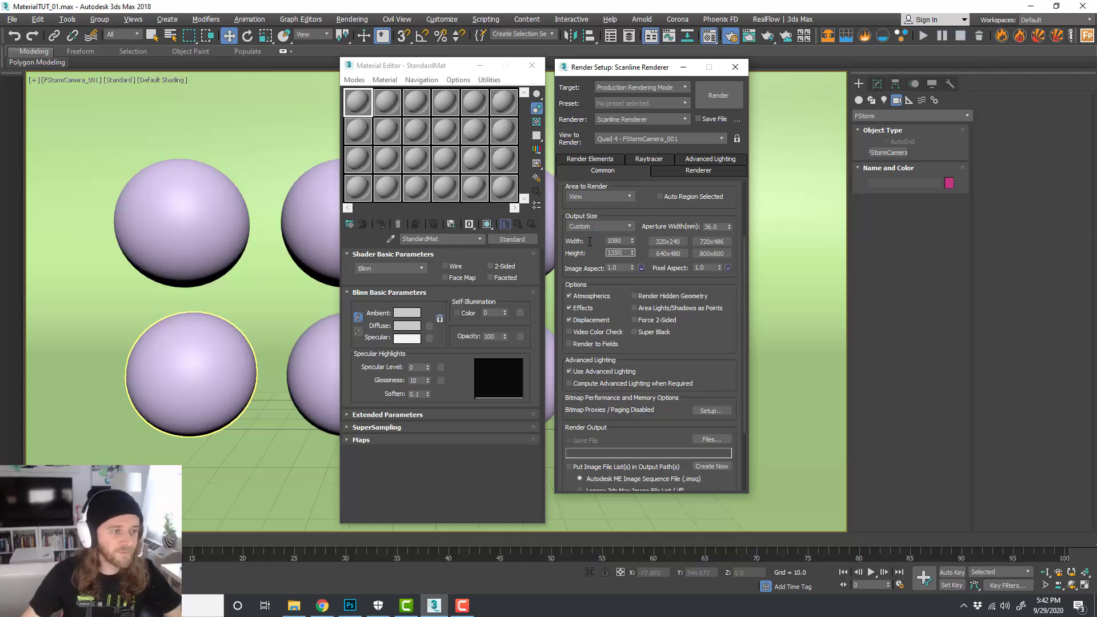
{"action": "key", "text": "Tab"}
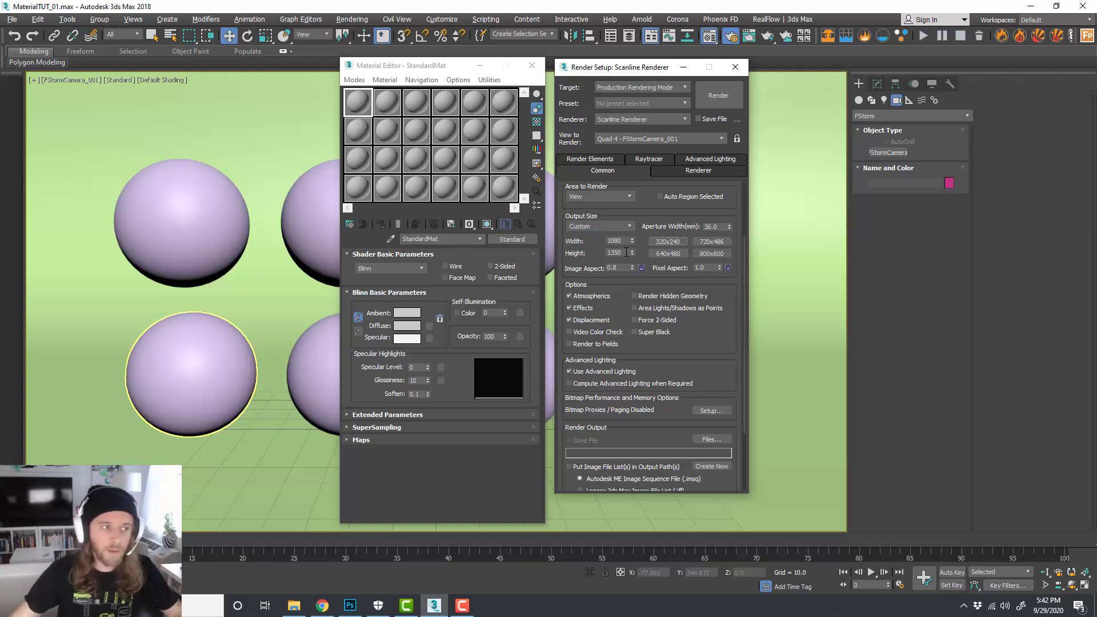
Step: Set the output height to 1080 and change the output size to the HDTV (video) preset at 1920 x 1080
{"action": "left_click", "coordinate": [626, 252]}
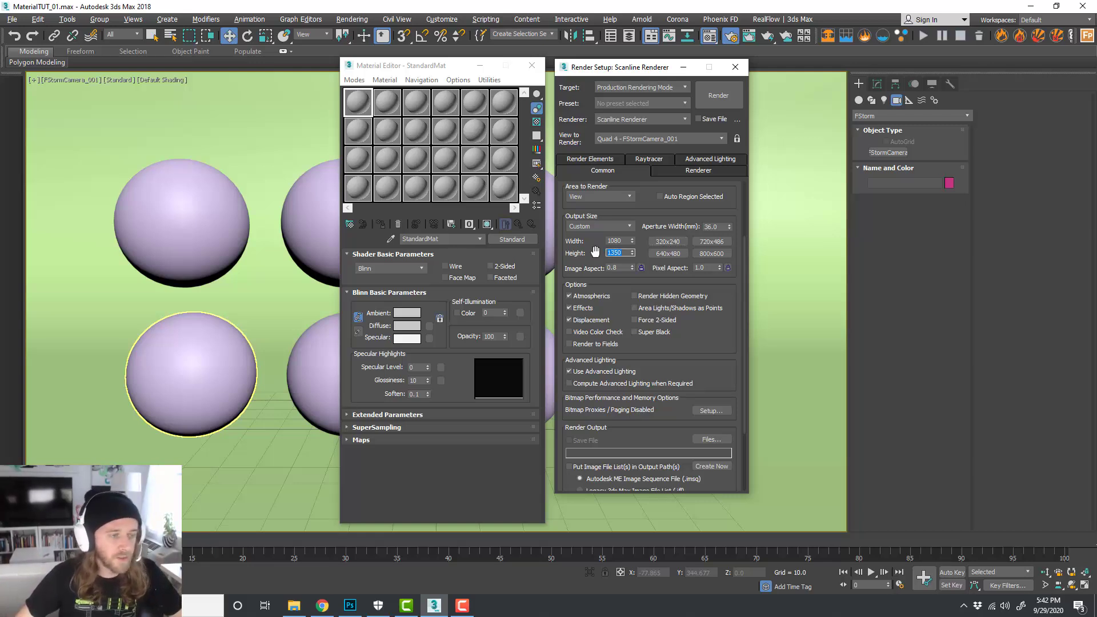
{"action": "type", "text": "10"}
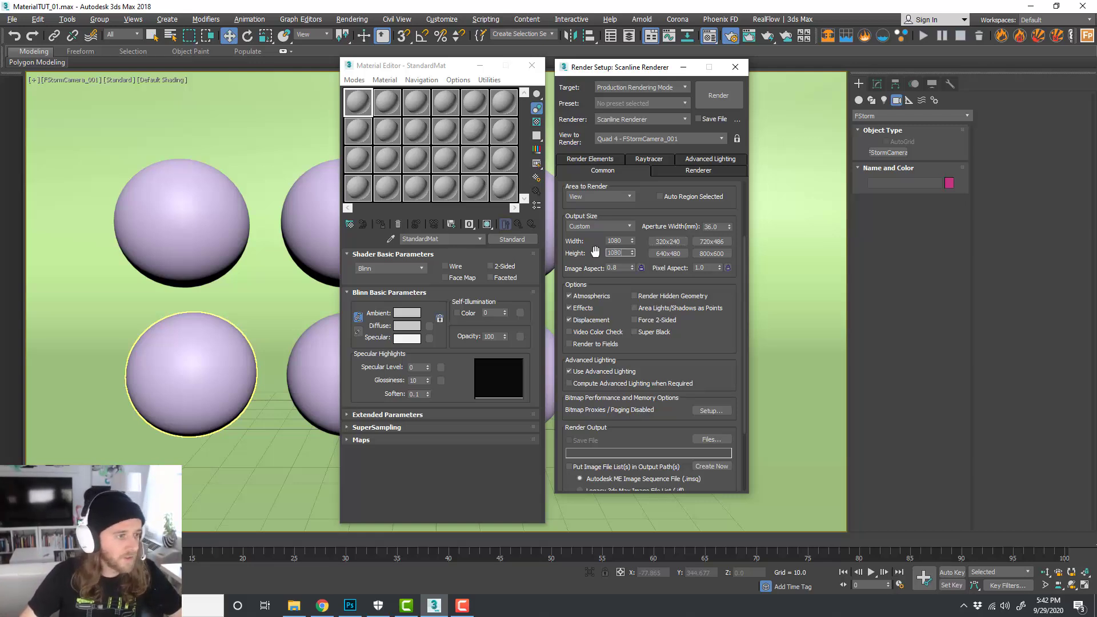
{"action": "left_click", "coordinate": [630, 228]}
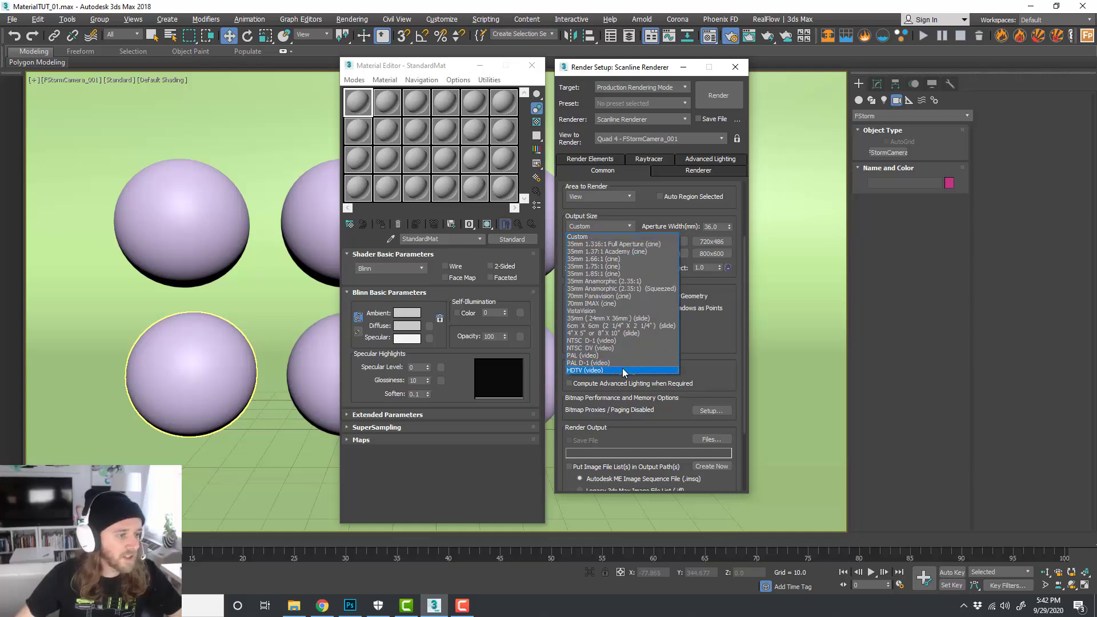
{"action": "left_click", "coordinate": [623, 372]}
{"action": "left_click_drag", "start_coordinate": [587, 250], "coordinate": [597, 238]}
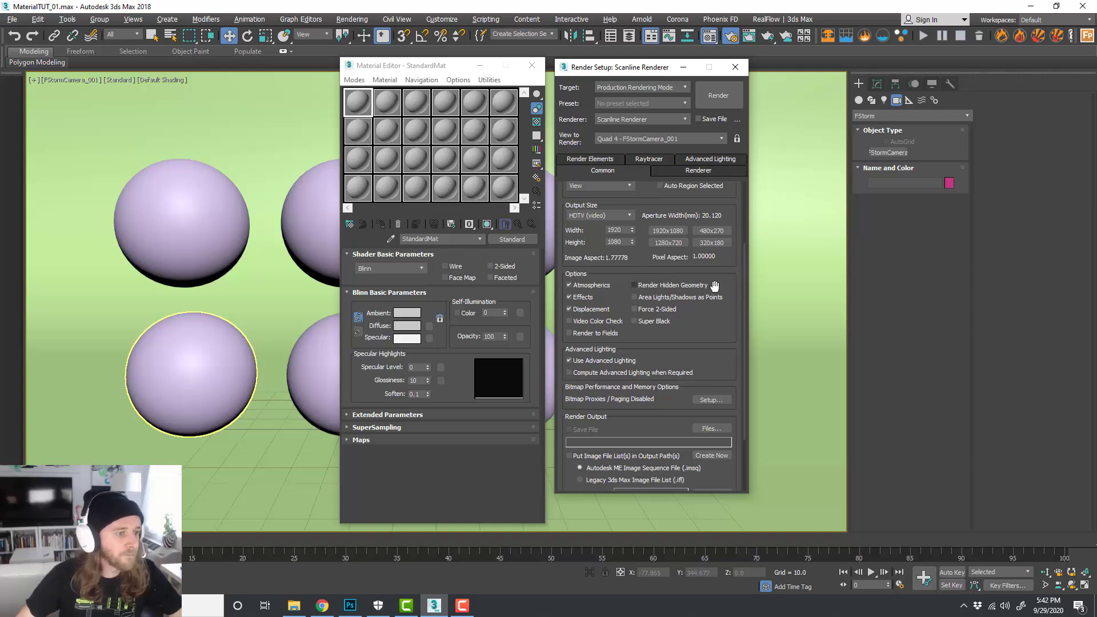
Step: Review the rendering options, advanced lighting and render output settings, and return to the start of the common parameters
{"action": "left_click_drag", "start_coordinate": [727, 329], "coordinate": [726, 300]}
{"action": "scroll", "coordinate": [726, 300], "scroll_direction": "down", "scroll_amount": 2}
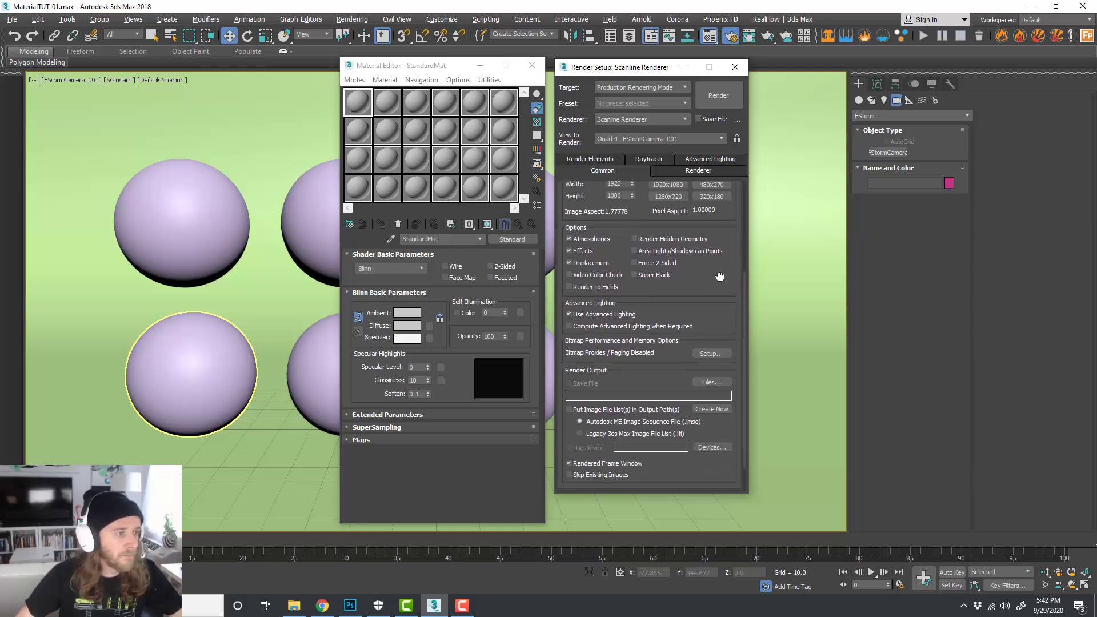
{"action": "left_click_drag", "start_coordinate": [698, 290], "coordinate": [708, 240]}
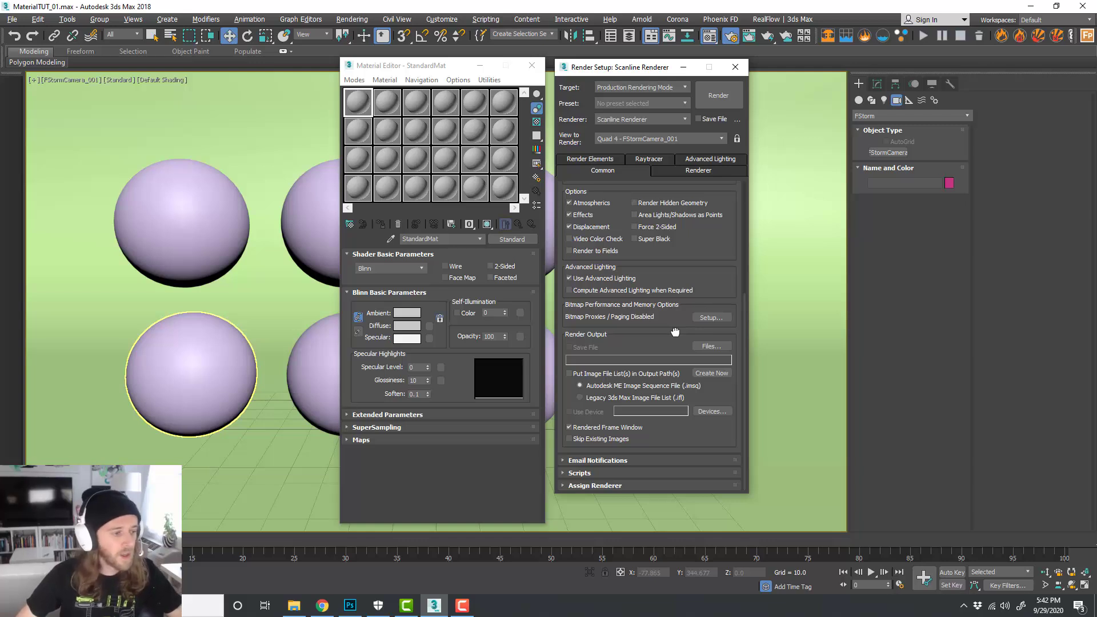
{"action": "left_click_drag", "start_coordinate": [727, 261], "coordinate": [724, 376]}
{"action": "left_click_drag", "start_coordinate": [729, 335], "coordinate": [727, 391]}
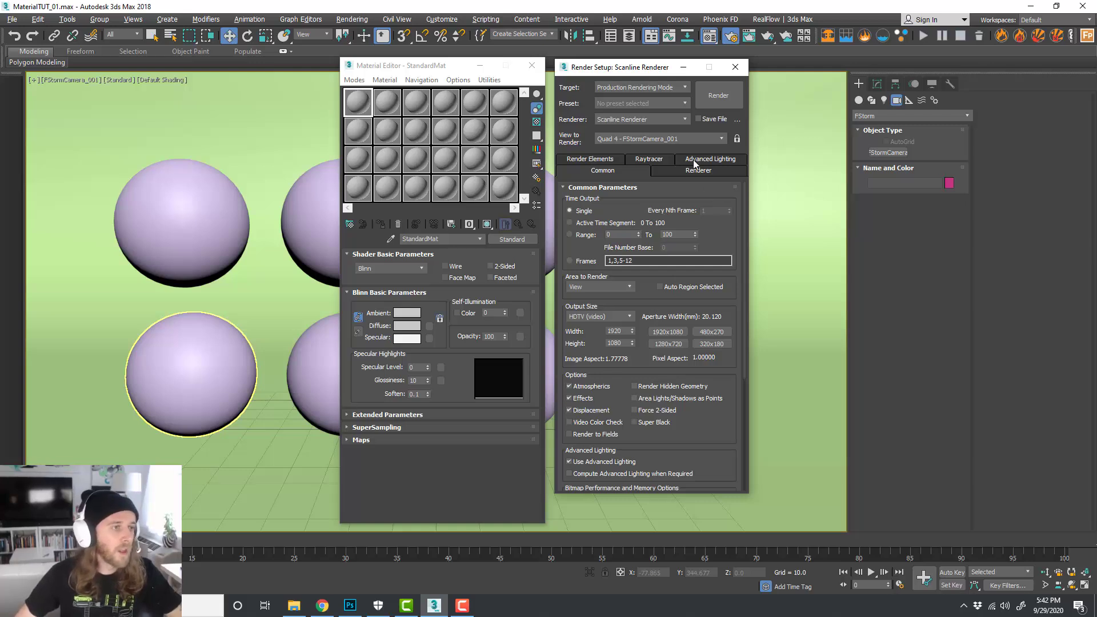
Step: Review the available renderers in Render Setup, keeping the Scanline Renderer assigned
{"action": "left_click_drag", "start_coordinate": [642, 68], "coordinate": [646, 71]}
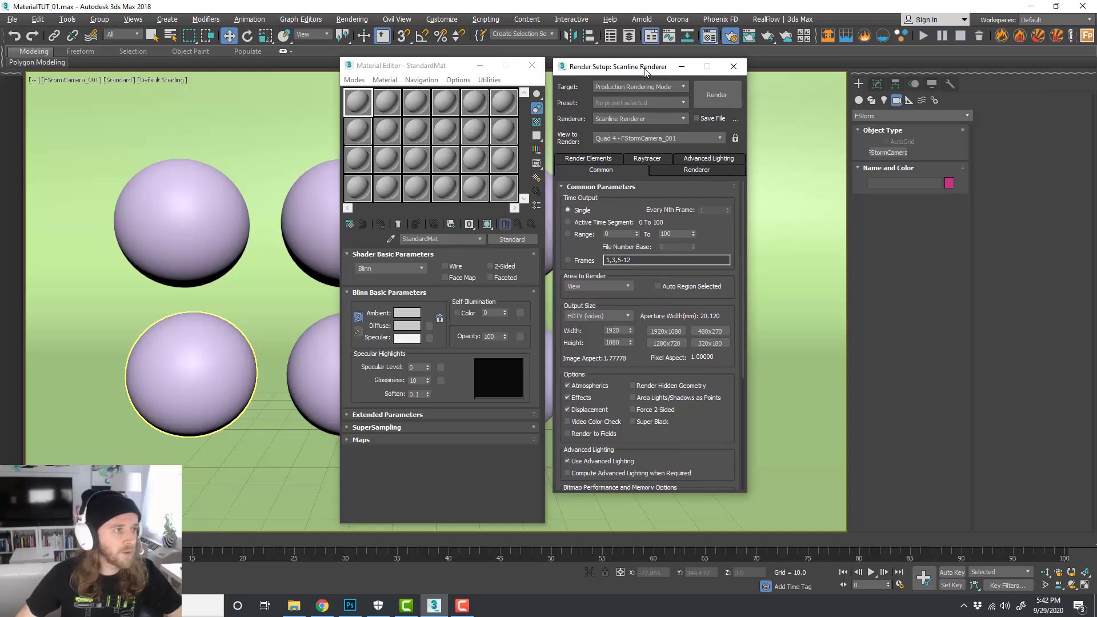
{"action": "left_click", "coordinate": [661, 119]}
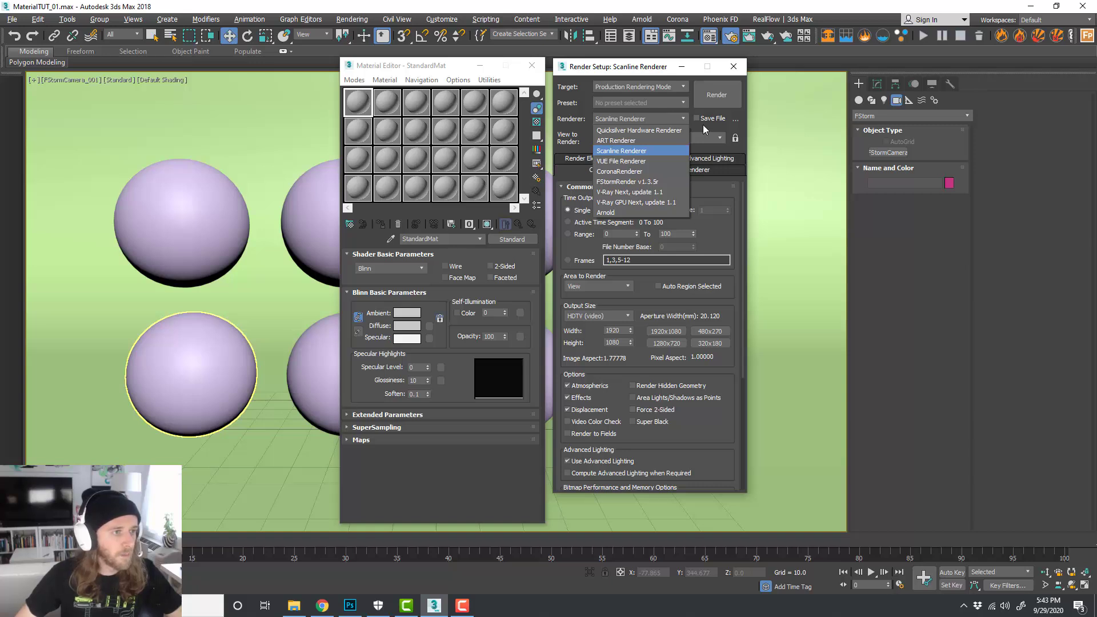
{"action": "left_click", "coordinate": [731, 225]}
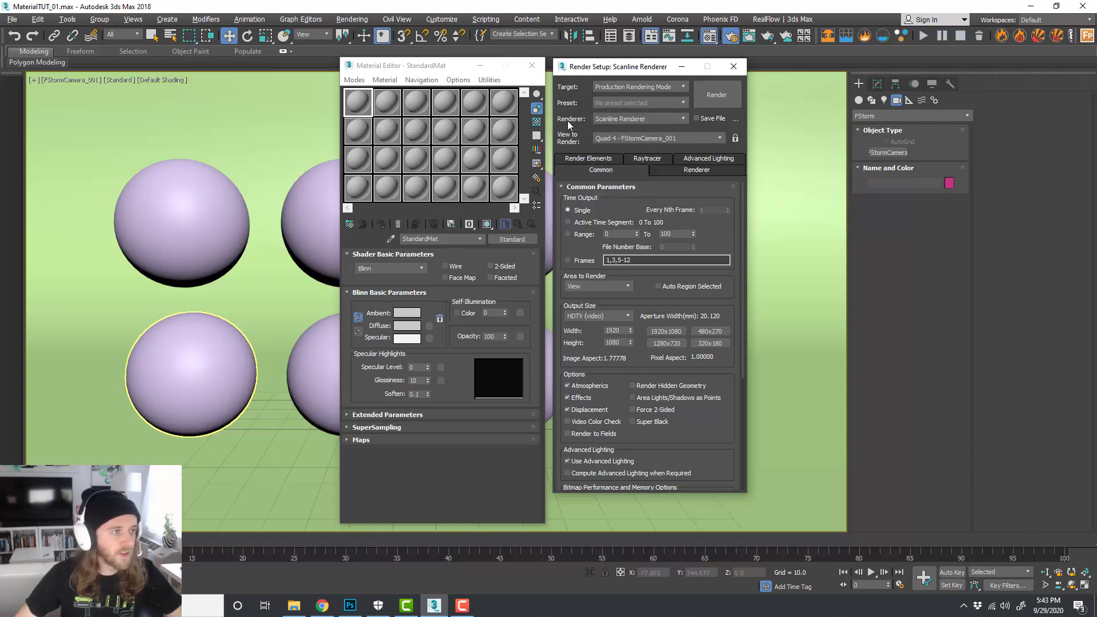
{"action": "left_click", "coordinate": [656, 118]}
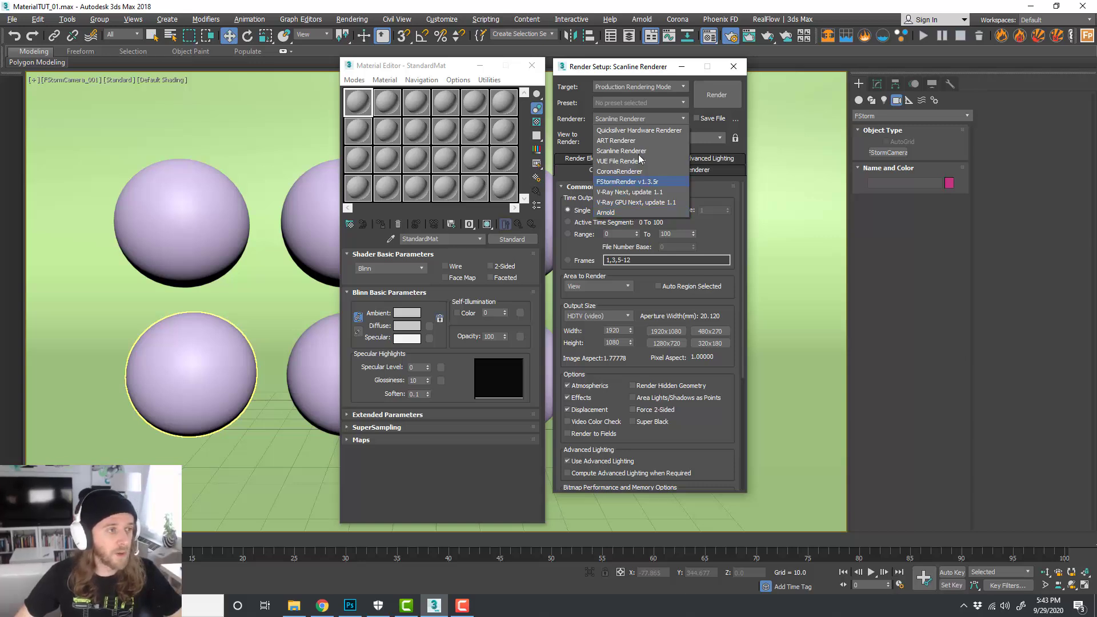
{"action": "left_click", "coordinate": [720, 230]}
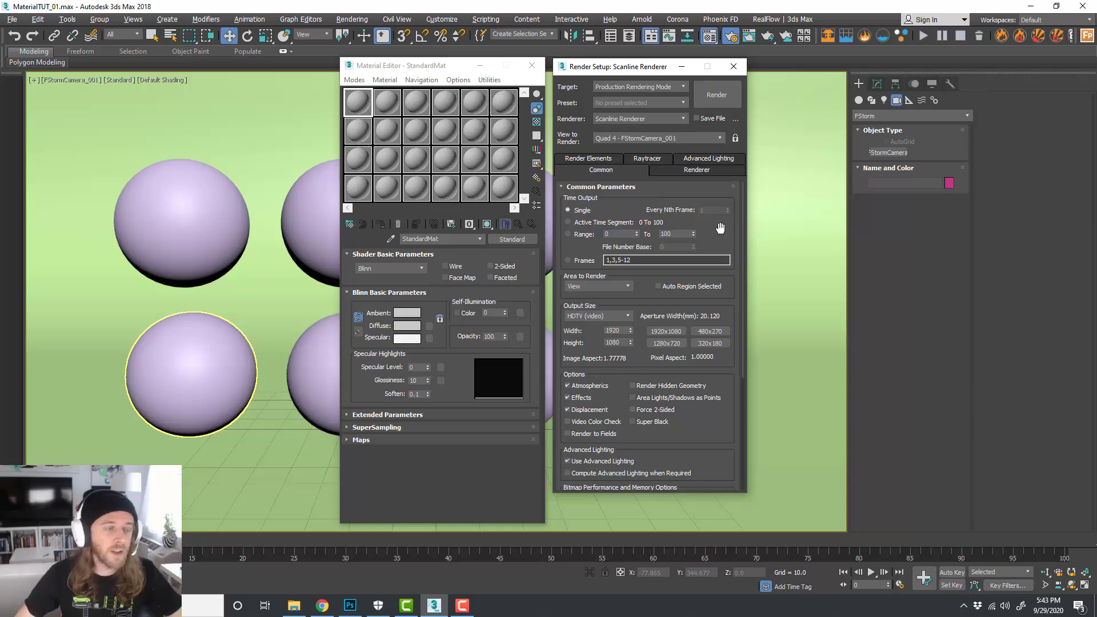
{"action": "left_click", "coordinate": [683, 118]}
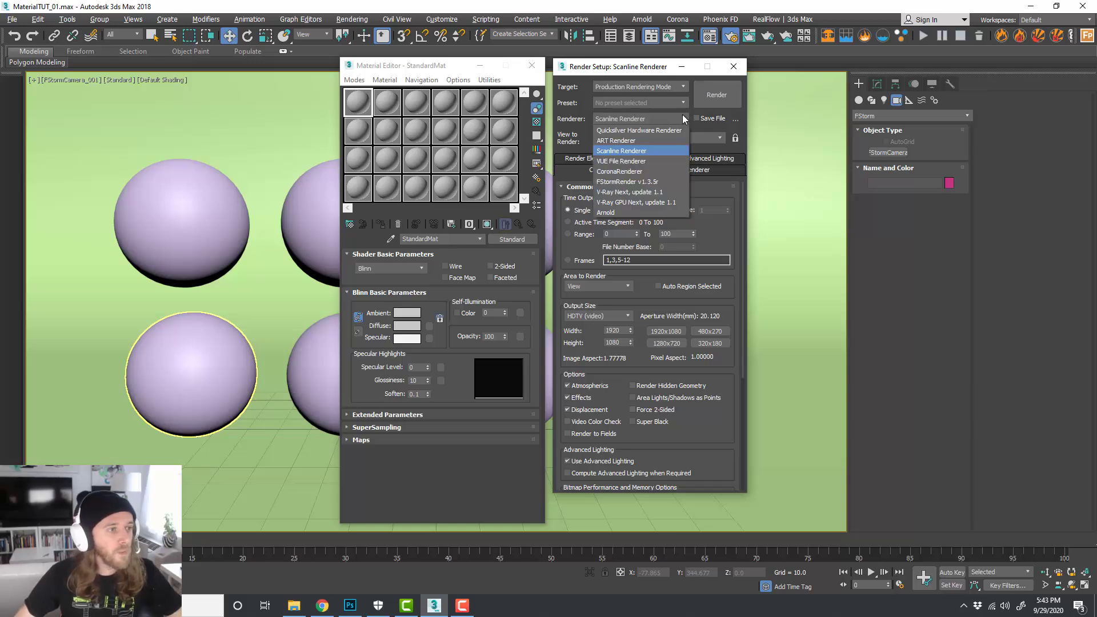
{"action": "left_click", "coordinate": [721, 192]}
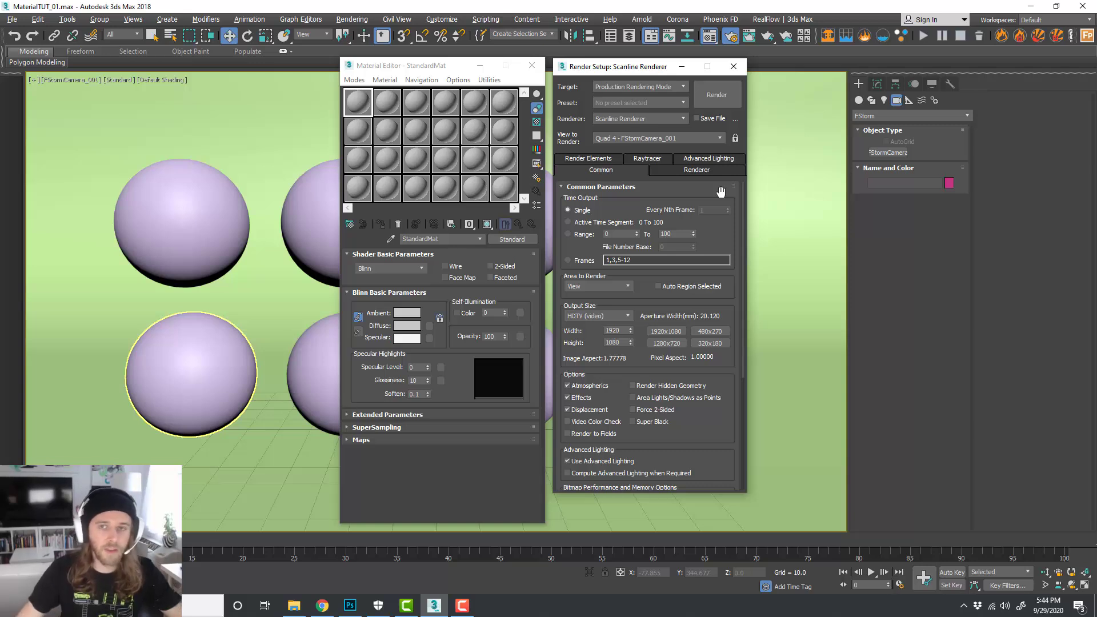
Step: Switch to the browser, open the Park Slope project on the SimLab site and examine its interior renderings
{"action": "key", "text": "alt+Tab"}
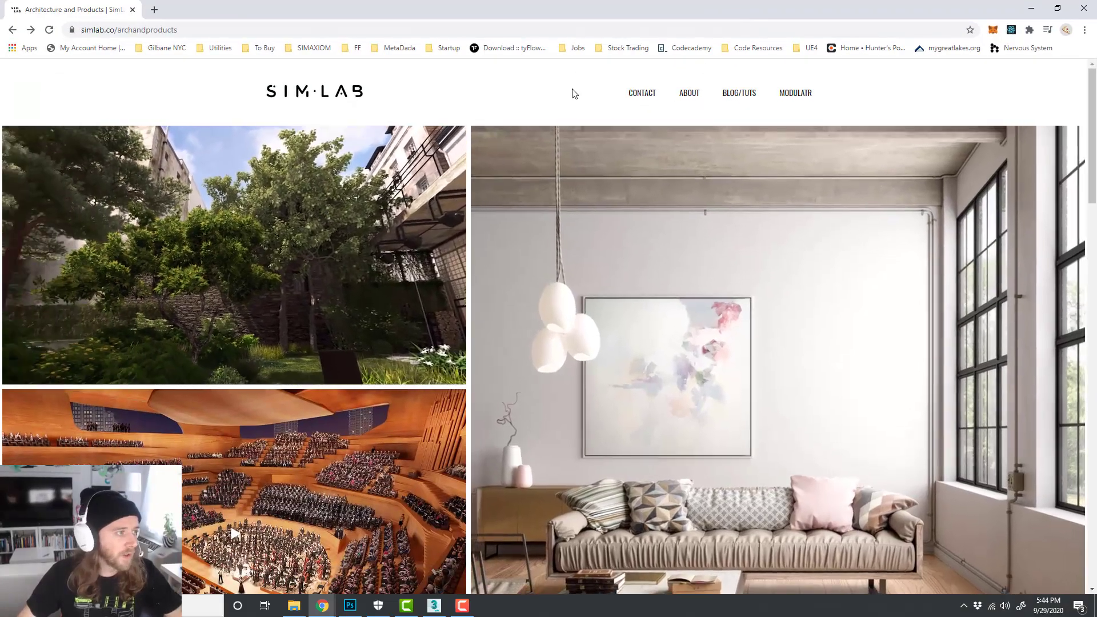
{"action": "scroll", "coordinate": [710, 238], "scroll_direction": "down", "scroll_amount": 3}
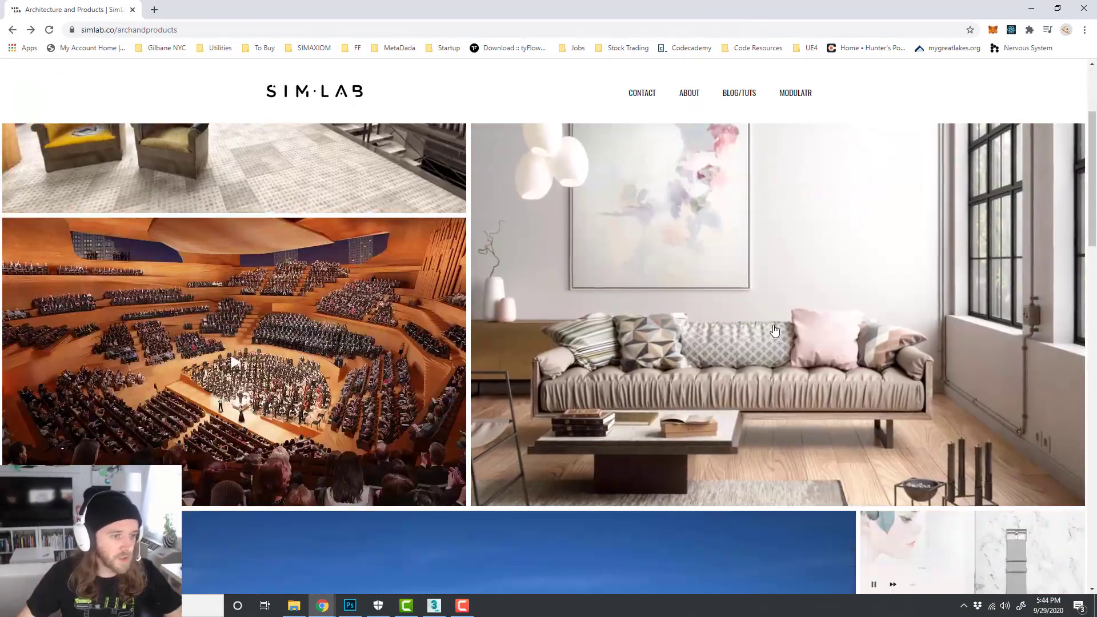
{"action": "left_click", "coordinate": [774, 330]}
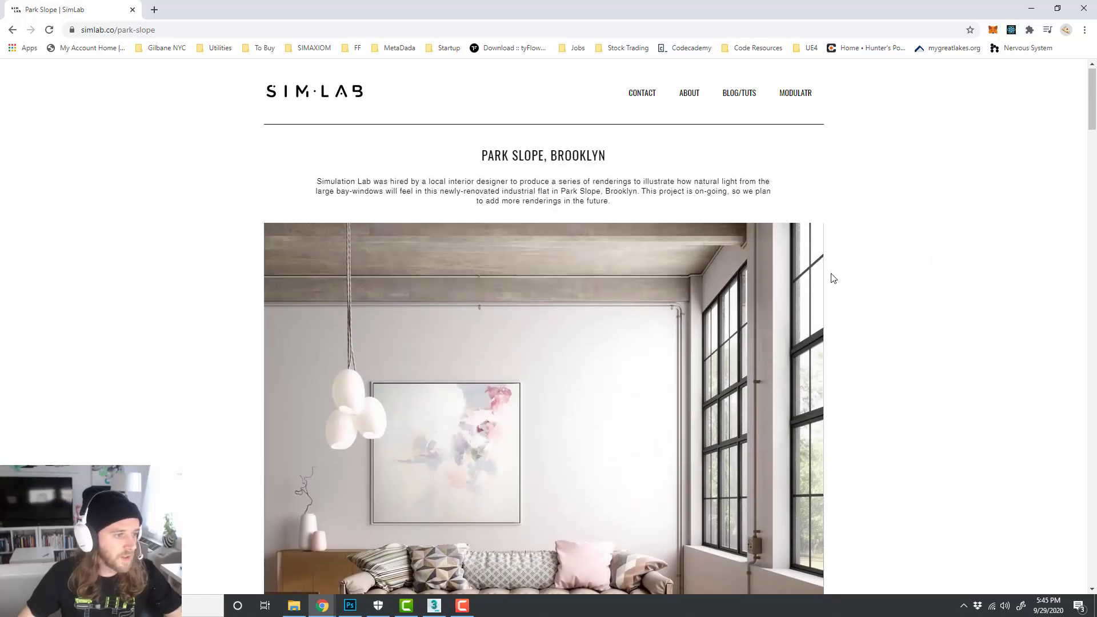
{"action": "scroll", "coordinate": [835, 279], "scroll_direction": "down", "scroll_amount": 5}
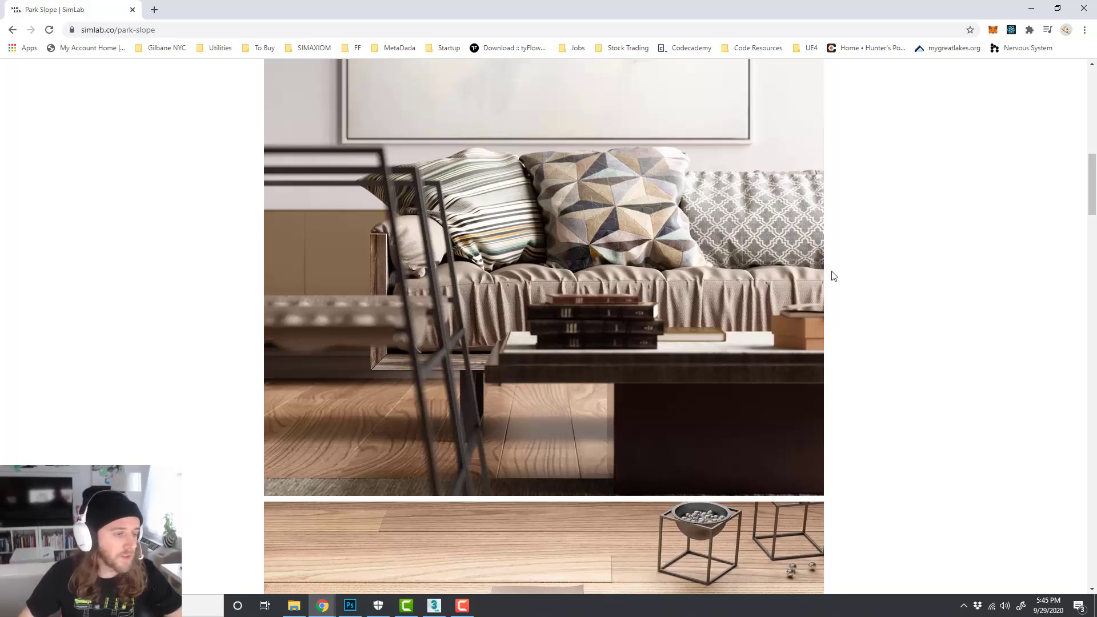
{"action": "scroll", "coordinate": [771, 245], "scroll_direction": "down", "scroll_amount": 10}
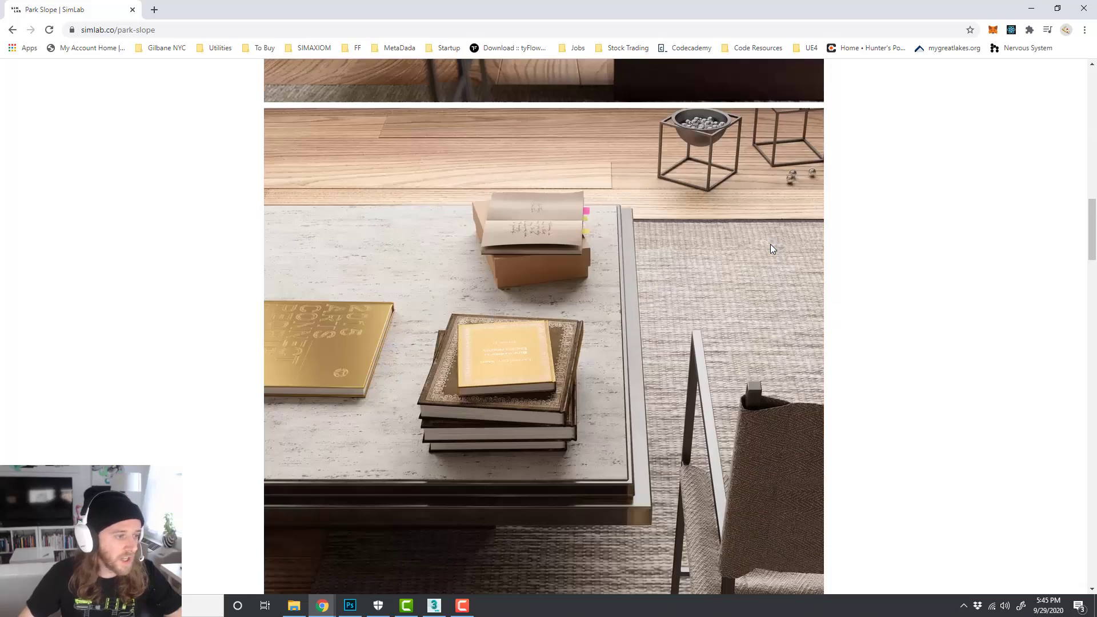
{"action": "scroll", "coordinate": [770, 249], "scroll_direction": "down", "scroll_amount": 9}
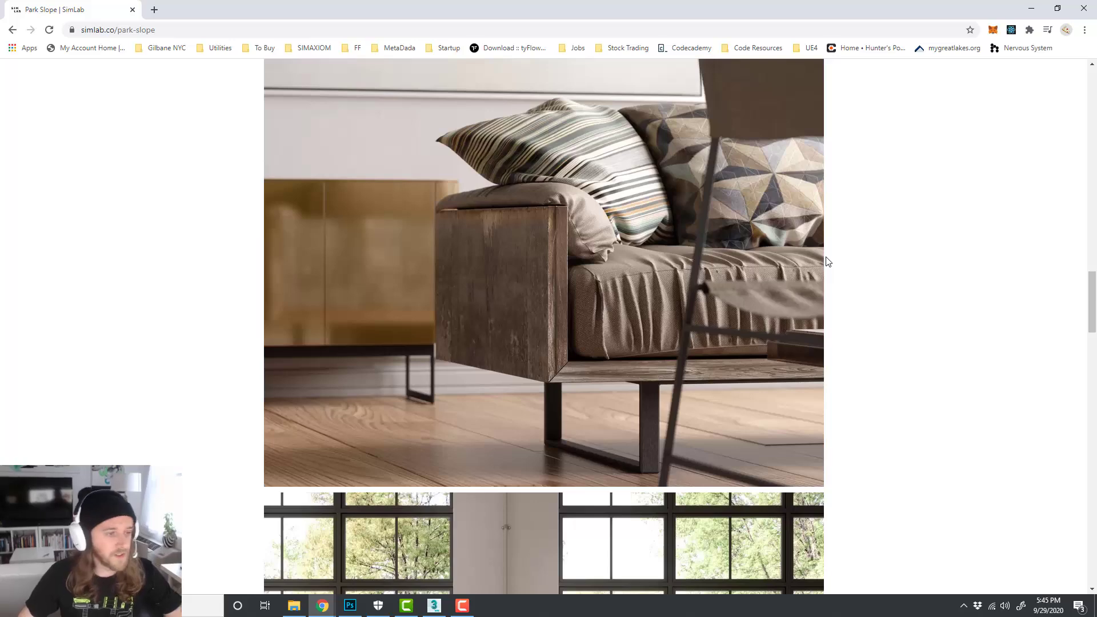
{"action": "scroll", "coordinate": [830, 257], "scroll_direction": "down", "scroll_amount": 2}
{"action": "scroll", "coordinate": [830, 257], "scroll_direction": "down", "scroll_amount": 5}
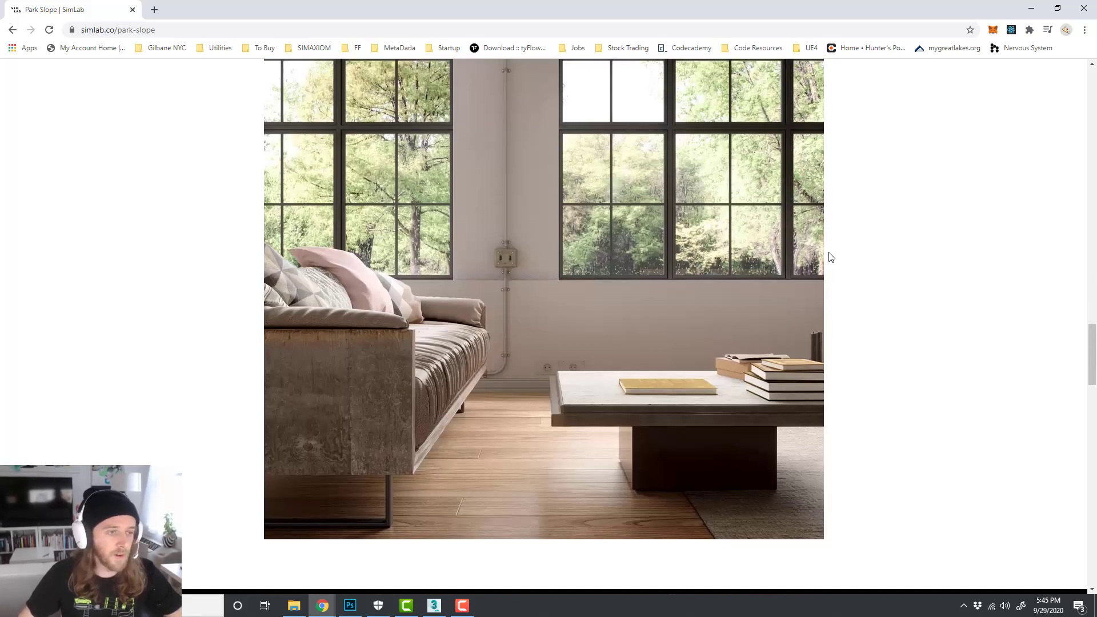
Step: Look through the similar projects below the Park Slope renderings, revisit the main living room image and return to 3ds Max
{"action": "scroll", "coordinate": [831, 257], "scroll_direction": "down", "scroll_amount": 2}
{"action": "scroll", "coordinate": [841, 260], "scroll_direction": "up", "scroll_amount": 5}
{"action": "scroll", "coordinate": [841, 260], "scroll_direction": "down", "scroll_amount": 8}
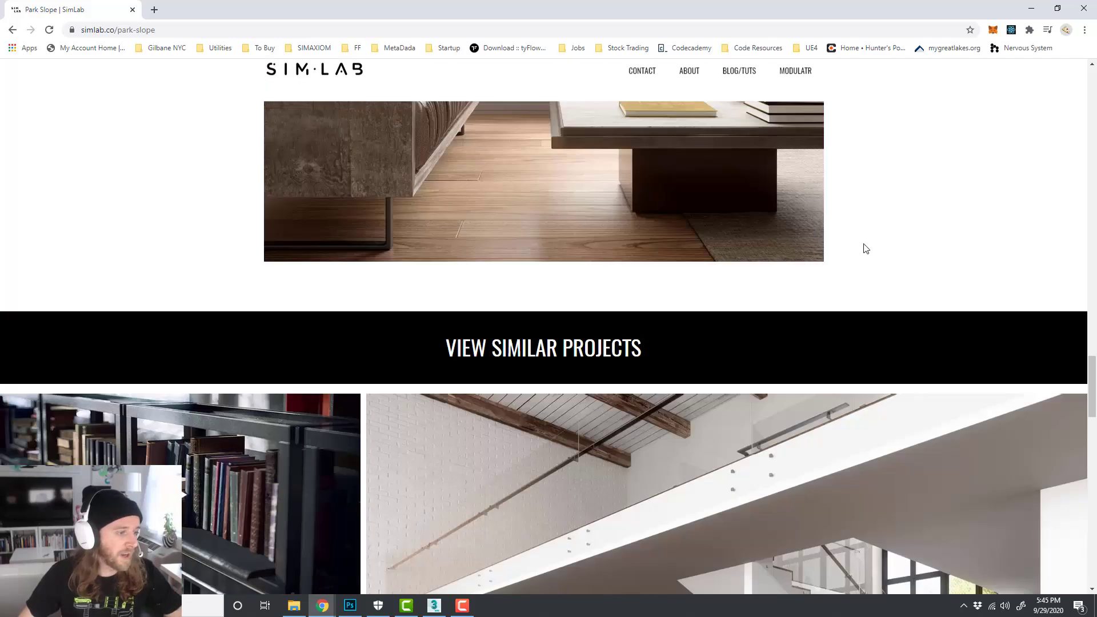
{"action": "scroll", "coordinate": [866, 249], "scroll_direction": "down", "scroll_amount": 6}
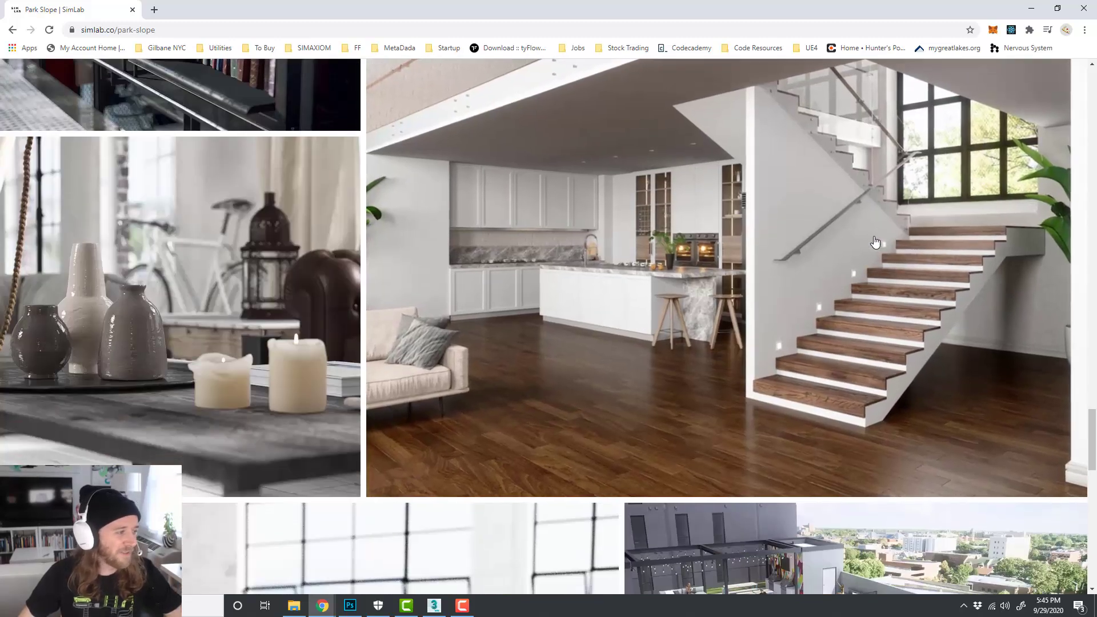
{"action": "scroll", "coordinate": [877, 241], "scroll_direction": "up", "scroll_amount": 10}
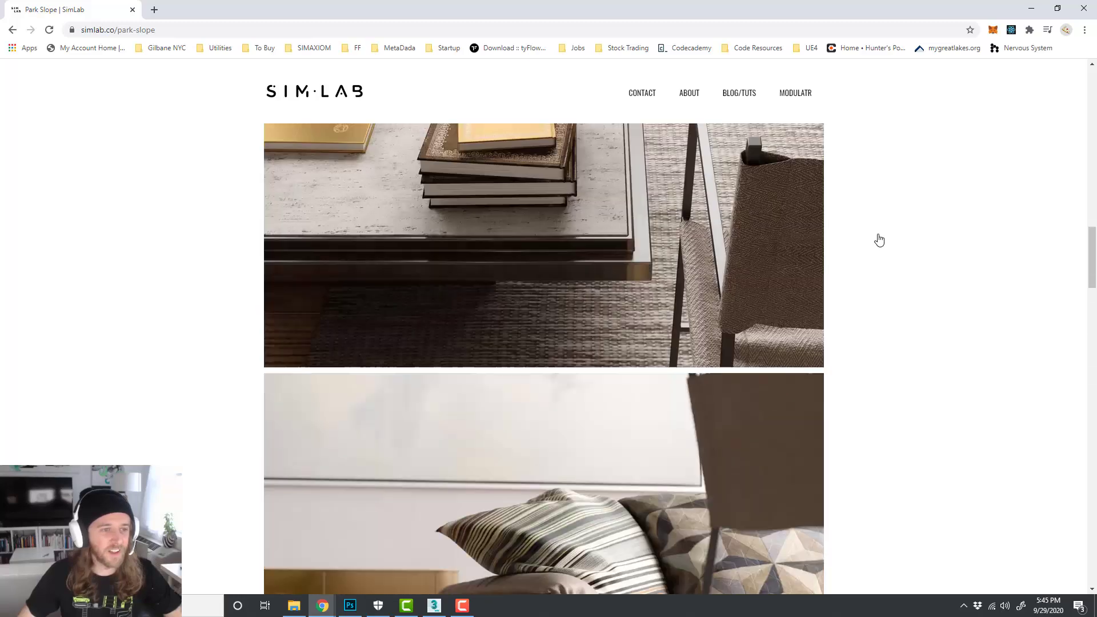
{"action": "scroll", "coordinate": [879, 240], "scroll_direction": "up", "scroll_amount": 10}
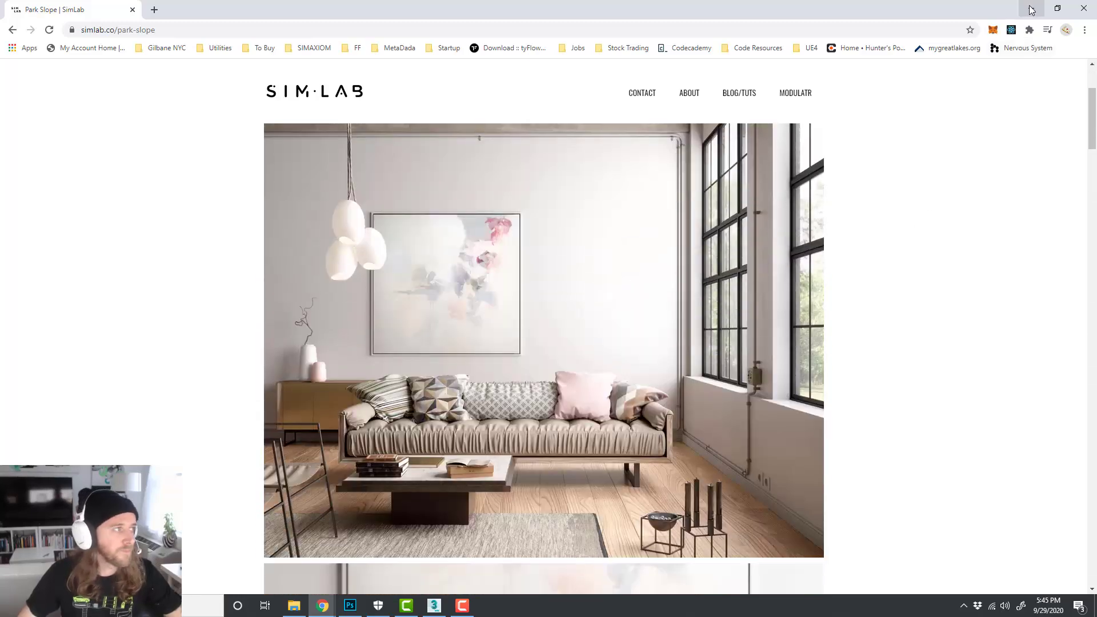
{"action": "left_click_drag", "start_coordinate": [93, 16], "coordinate": [1096, 188]}
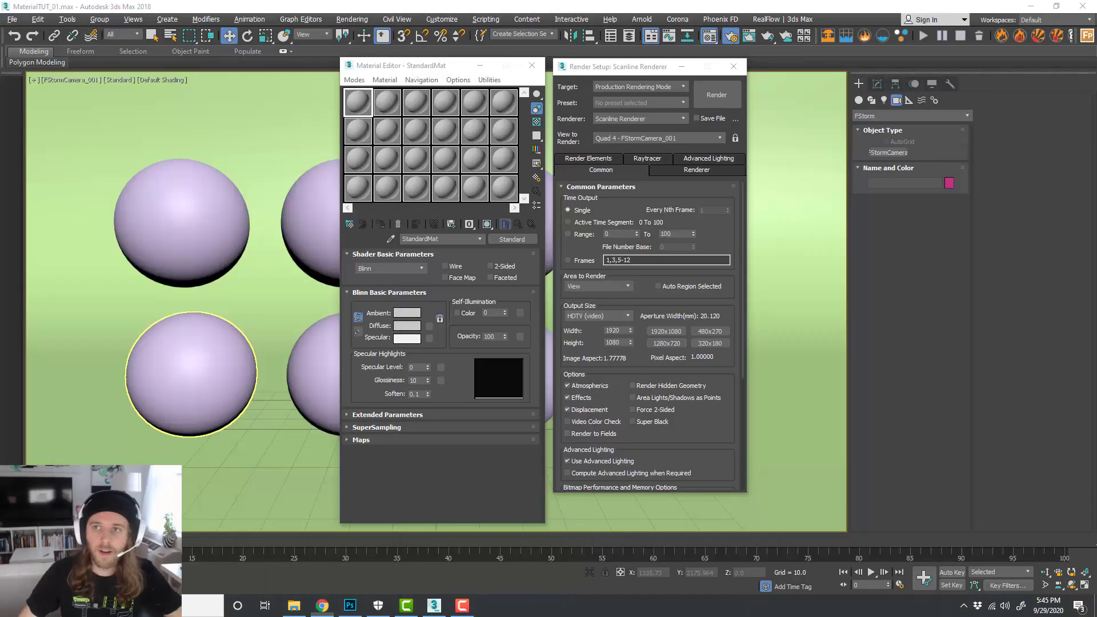
Step: Set the renderer to FStormRender v1.3.5r, convert the whole scene to FStorm and select the first material sample
{"action": "left_click", "coordinate": [660, 116]}
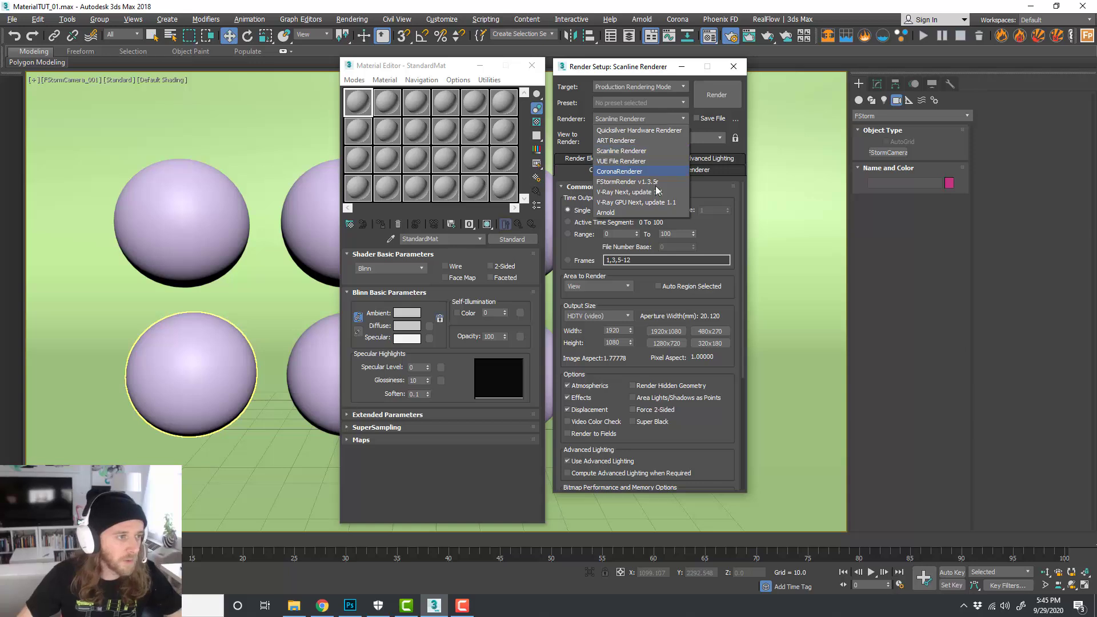
{"action": "left_click", "coordinate": [627, 182]}
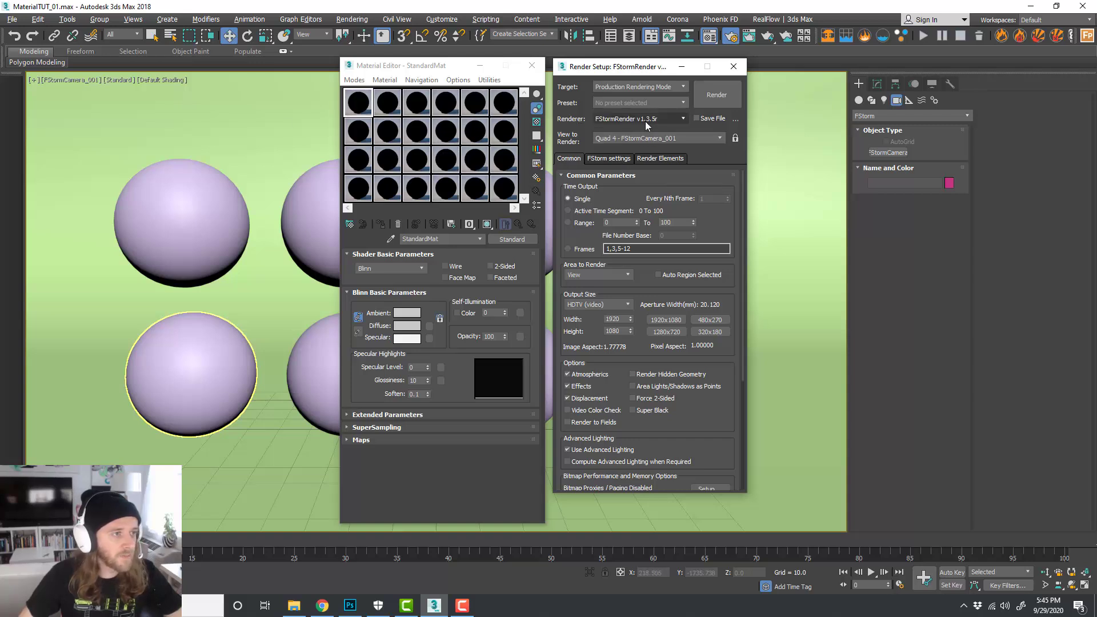
{"action": "left_click", "coordinate": [608, 159]}
{"action": "left_click", "coordinate": [612, 301]}
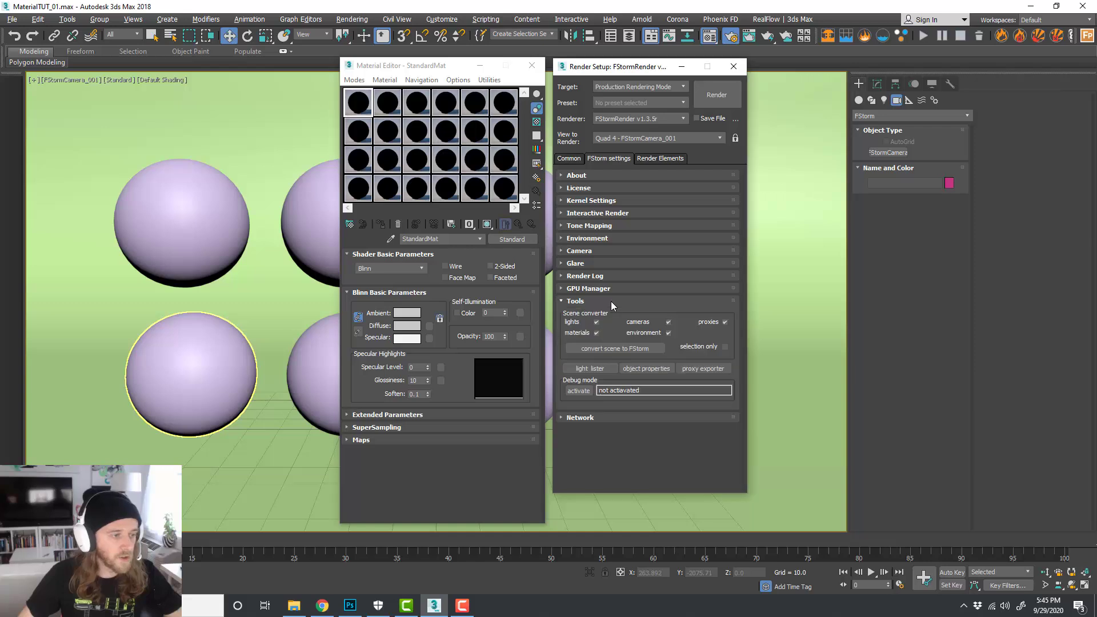
{"action": "left_click", "coordinate": [636, 348]}
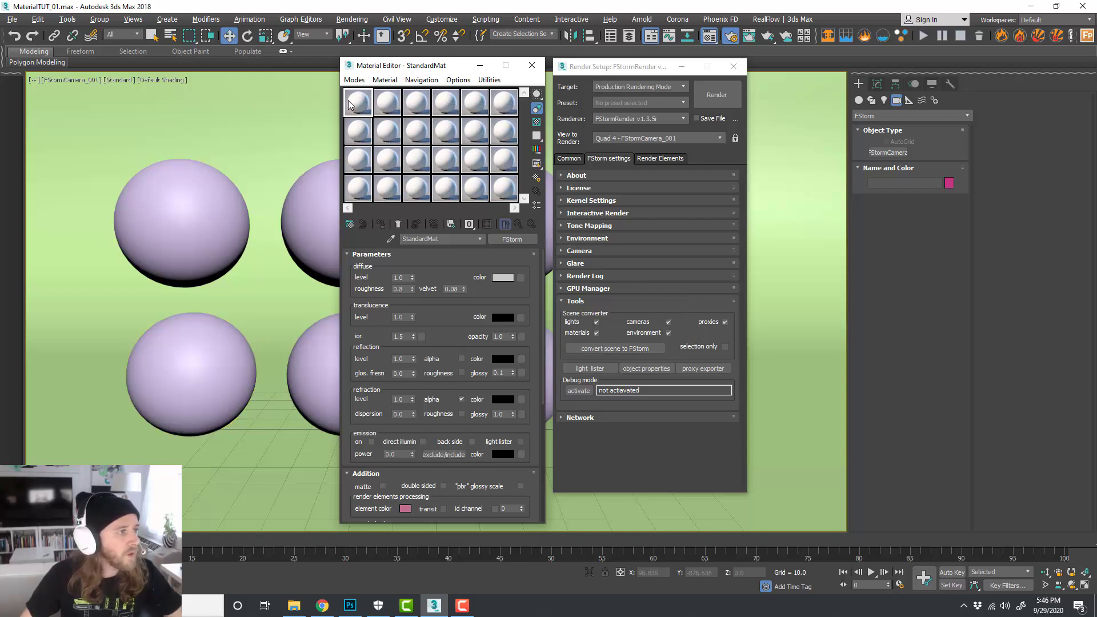
{"action": "left_click", "coordinate": [369, 108]}
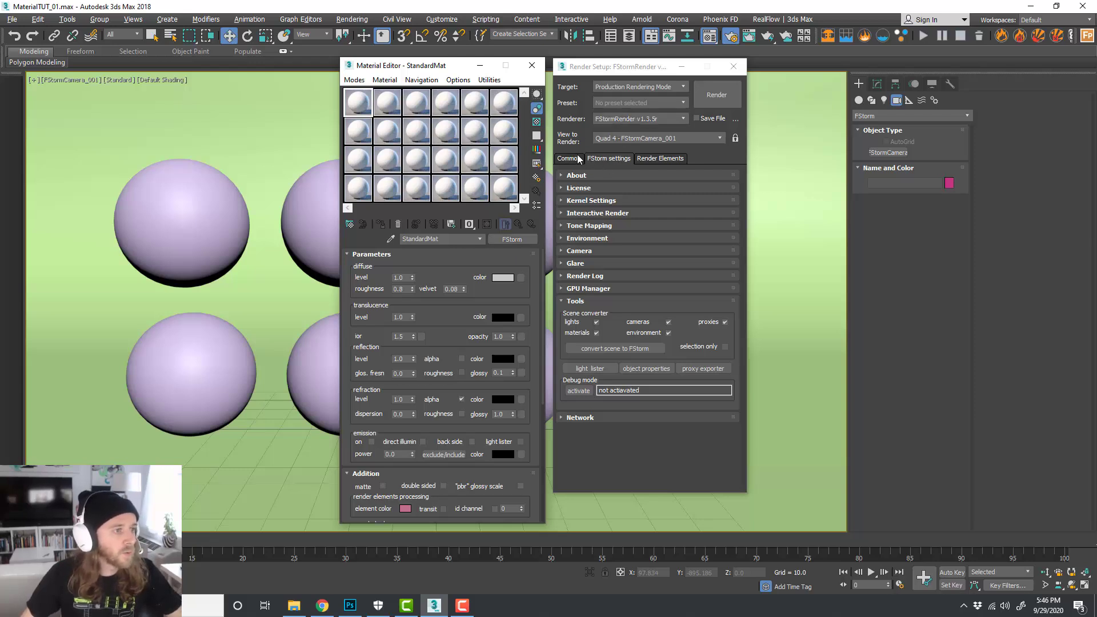
Step: In the FStorm kernel settings, set light samples to 12, max depth to 24 and the adaptive sampling noise threshold to 0.001
{"action": "left_click", "coordinate": [607, 203]}
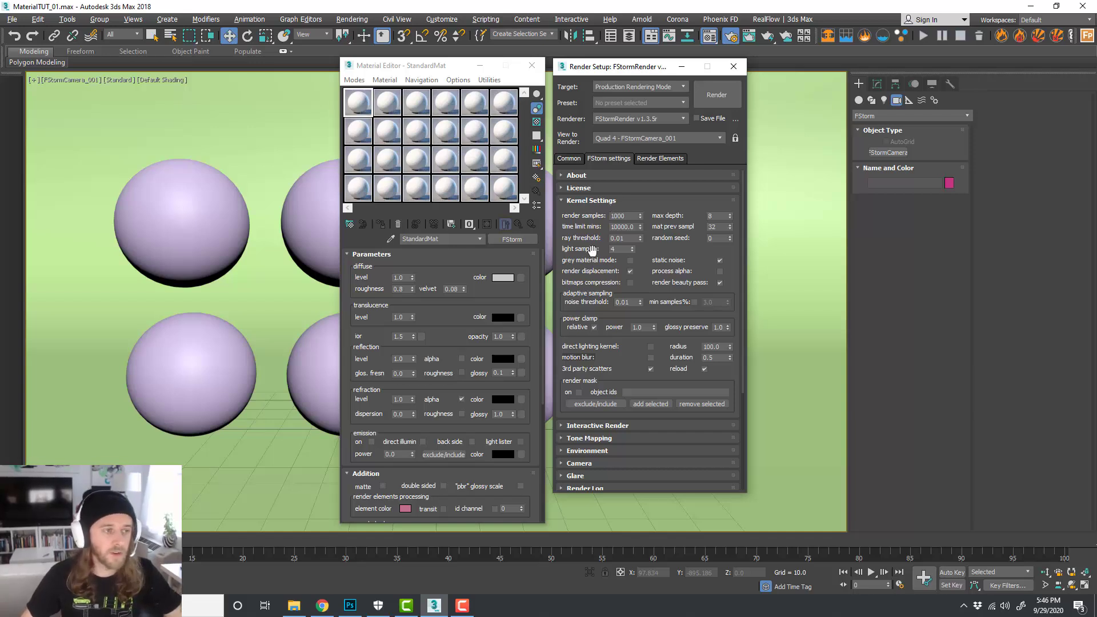
{"action": "double_click", "coordinate": [618, 249]}
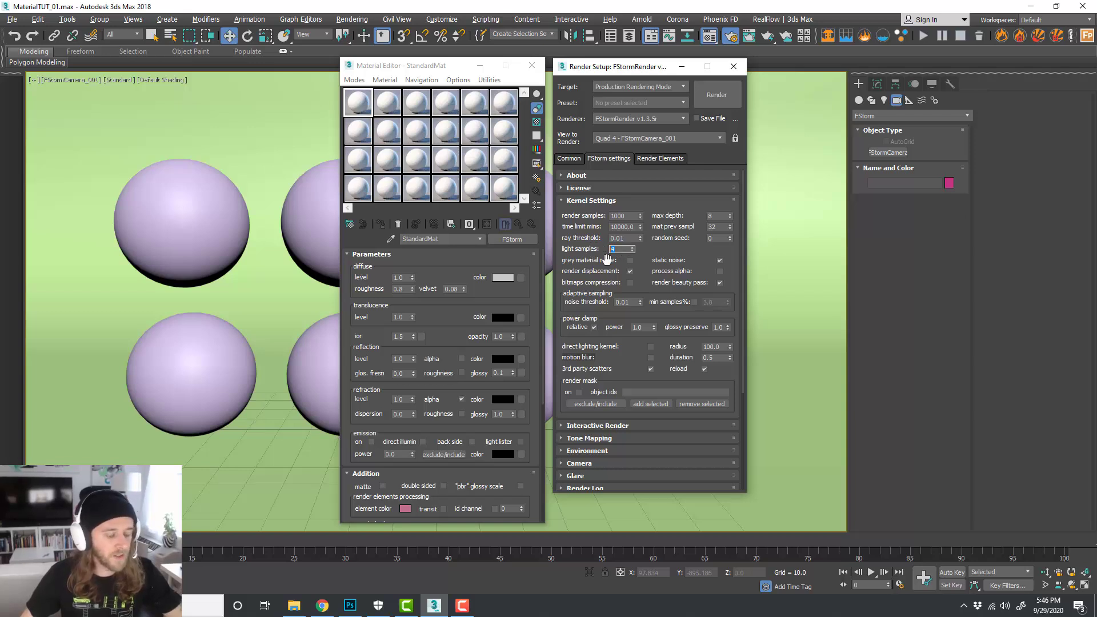
{"action": "type", "text": "12"}
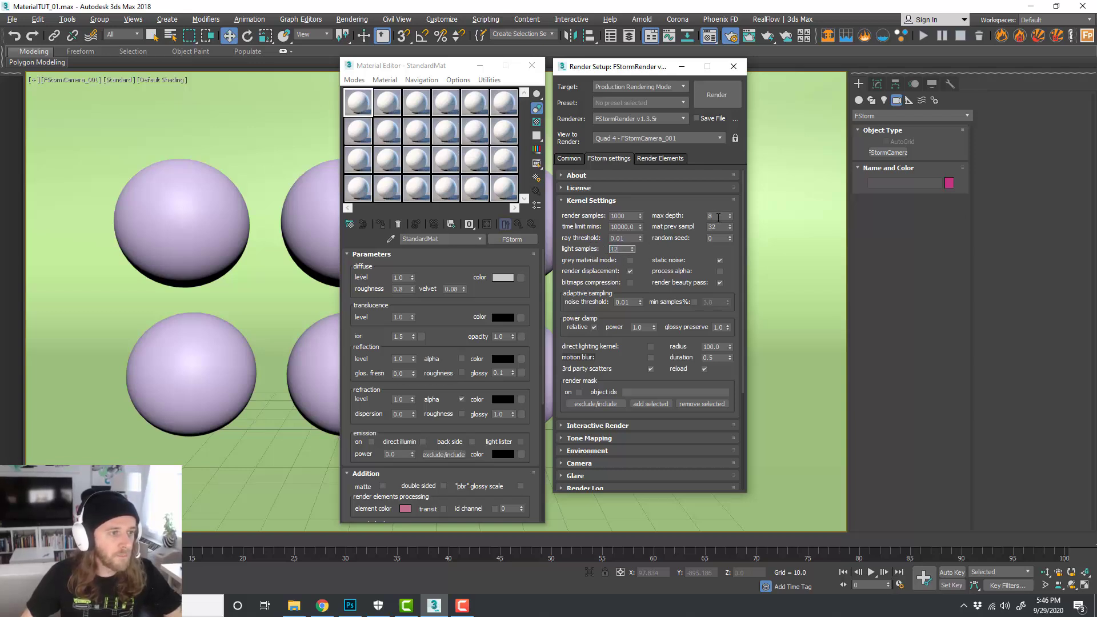
{"action": "double_click", "coordinate": [718, 216]}
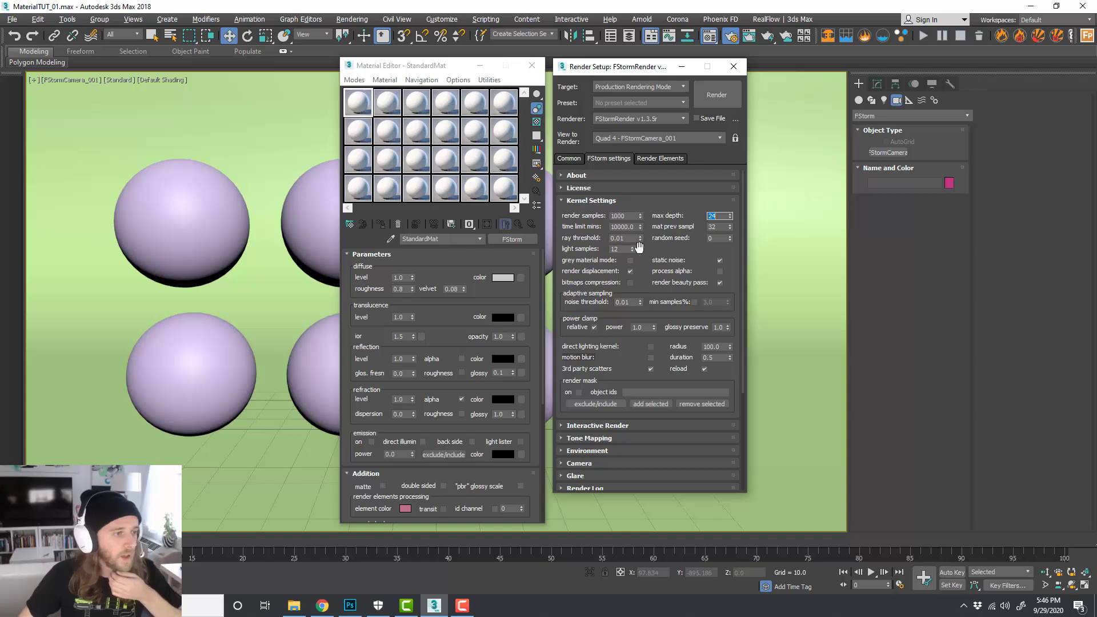
{"action": "left_click", "coordinate": [626, 302]}
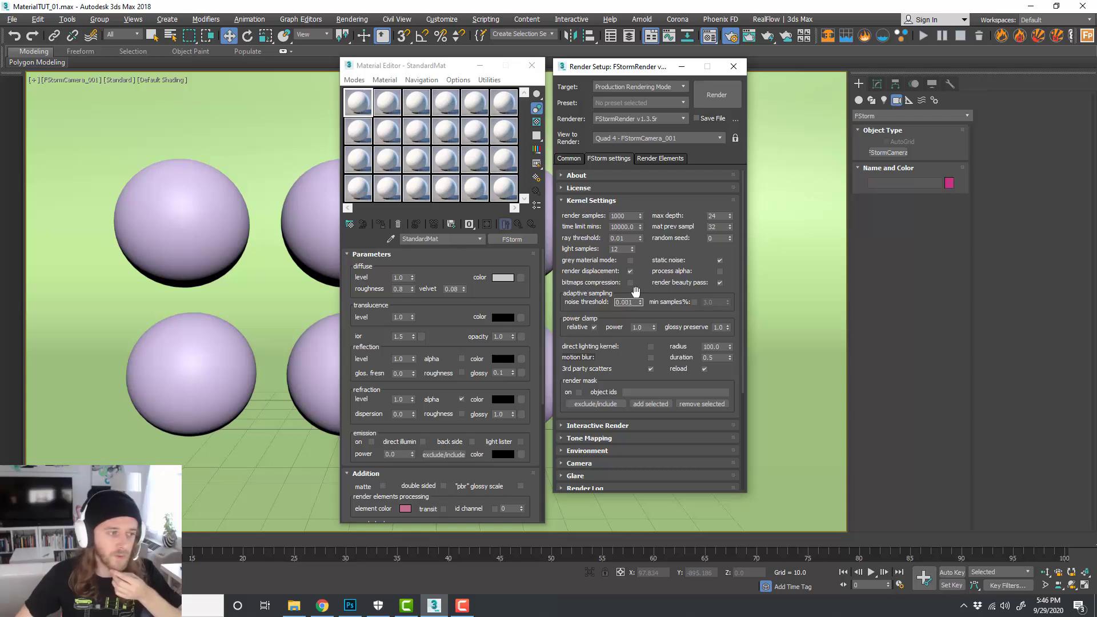
{"action": "key", "text": "ctrl+a"}
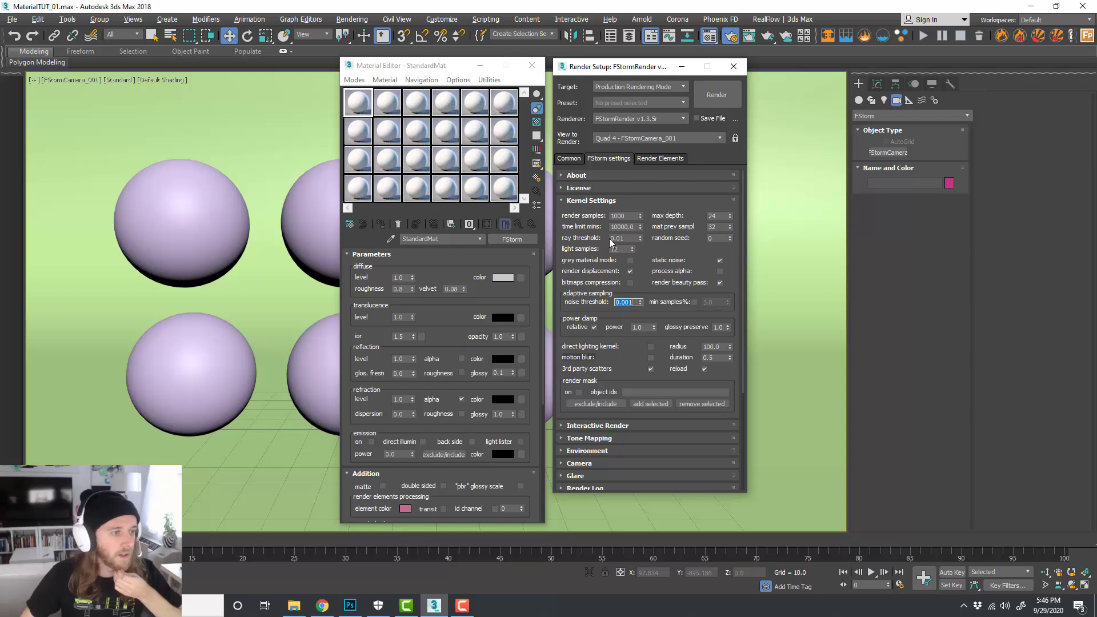
{"action": "left_click_drag", "start_coordinate": [622, 239], "coordinate": [611, 238]}
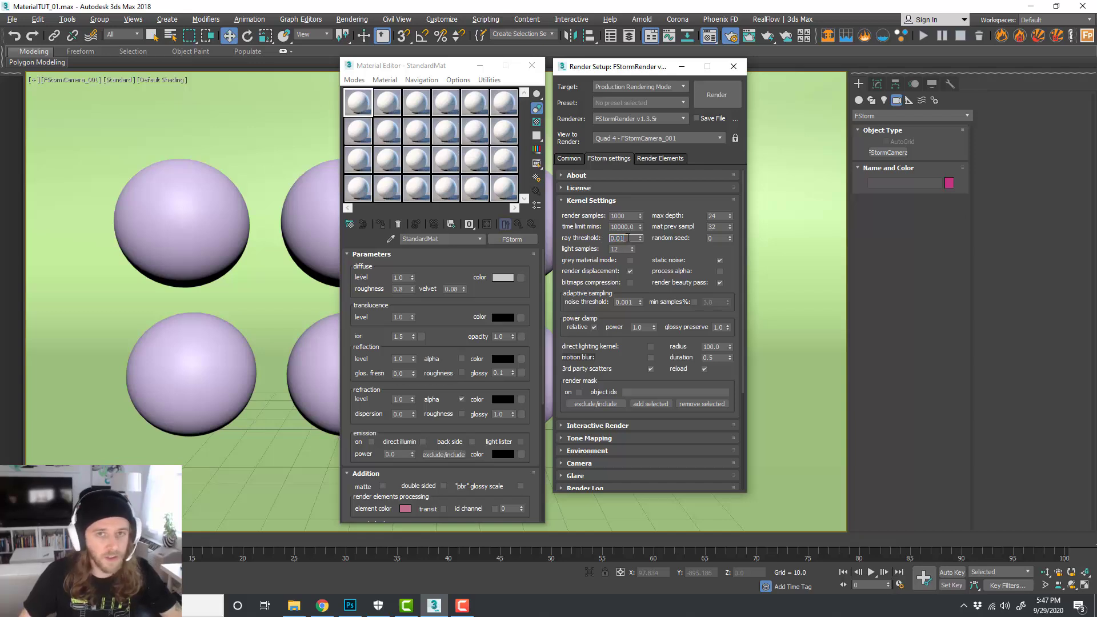
{"action": "left_click", "coordinate": [585, 250]}
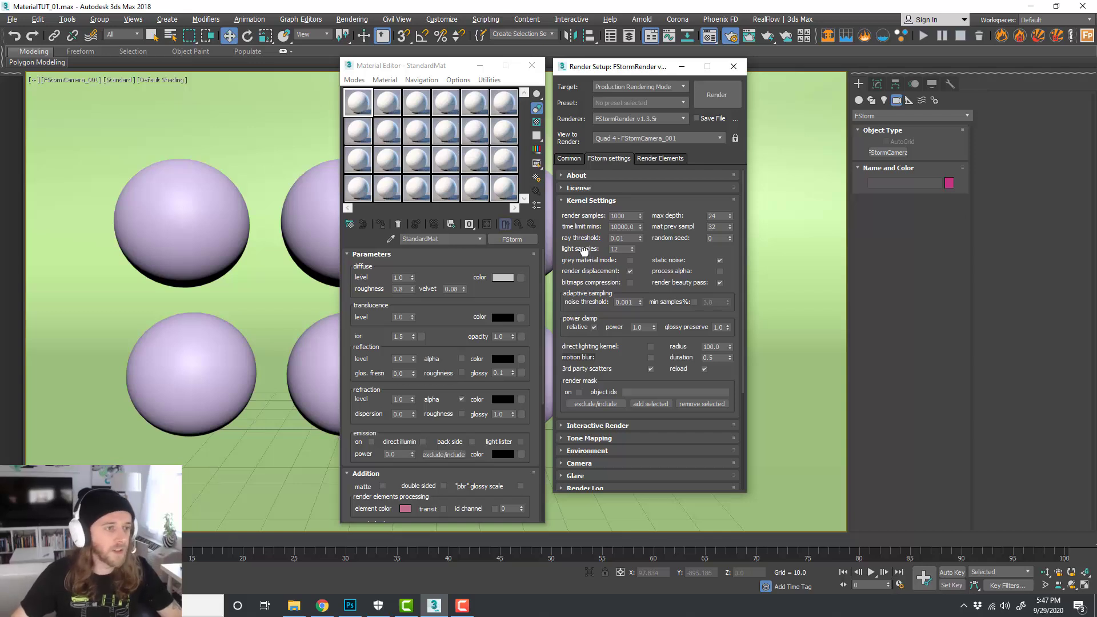
{"action": "left_click", "coordinate": [622, 238]}
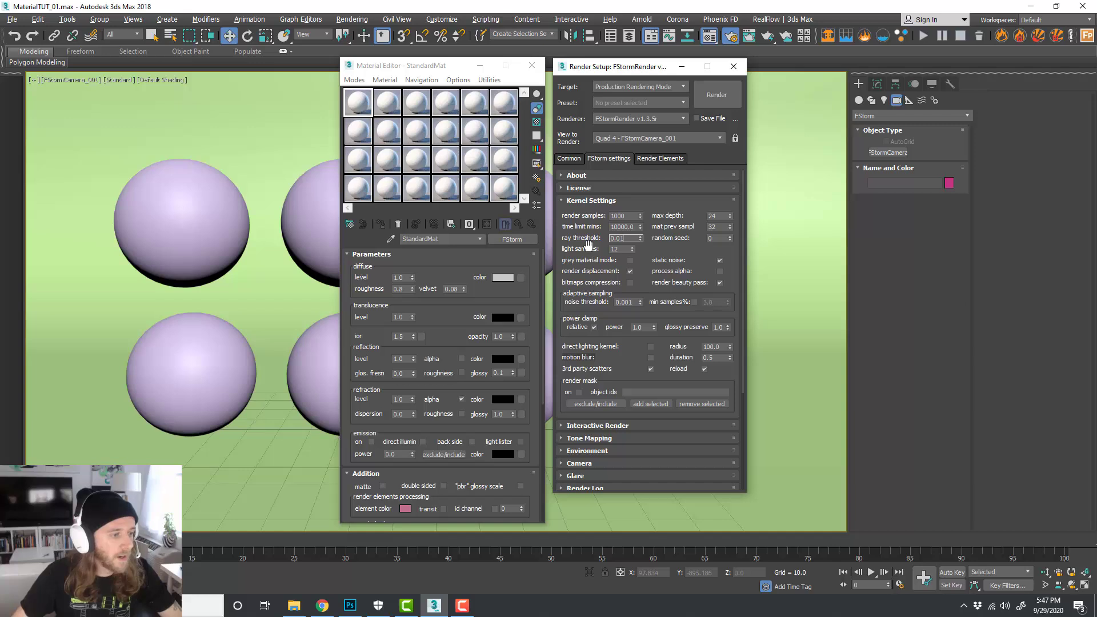
Step: Assign an FStormBitmap map as the FStorm environment texture and instance it into the first sample slot of the Material Editor's fourth row
{"action": "scroll", "coordinate": [595, 246], "scroll_direction": "down", "scroll_amount": 3}
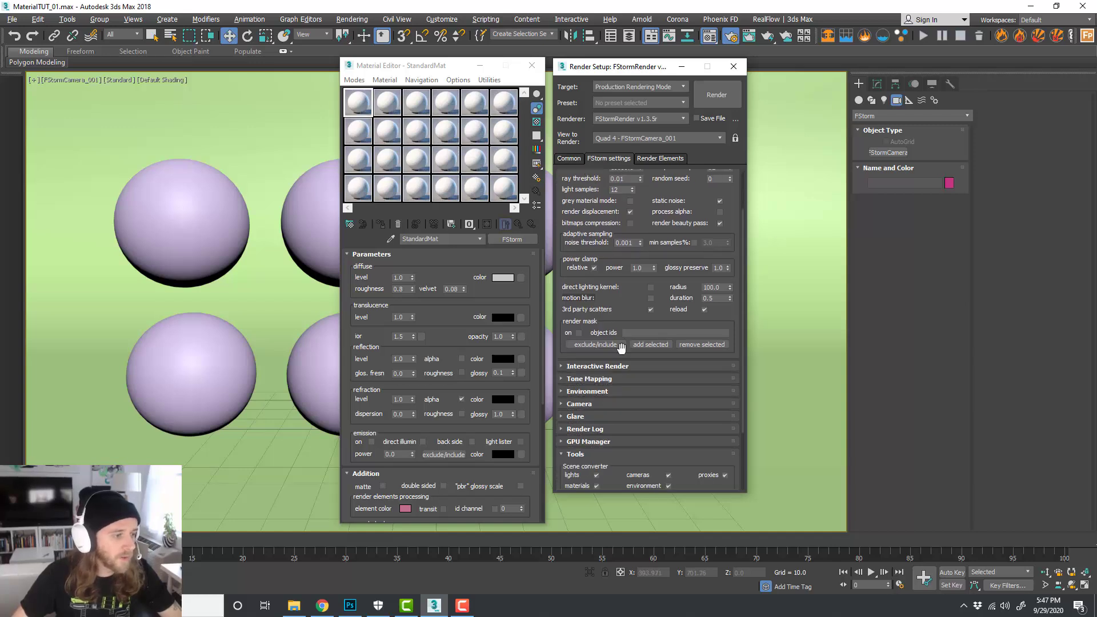
{"action": "left_click", "coordinate": [587, 391]}
{"action": "scroll", "coordinate": [611, 330], "scroll_direction": "down", "scroll_amount": 5}
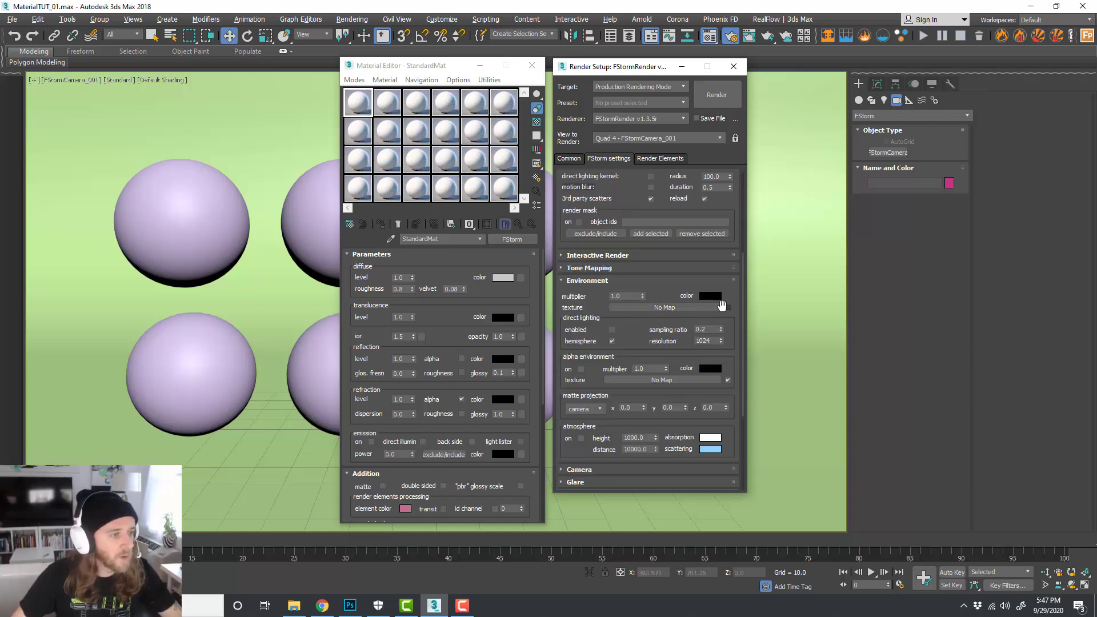
{"action": "left_click", "coordinate": [664, 308]}
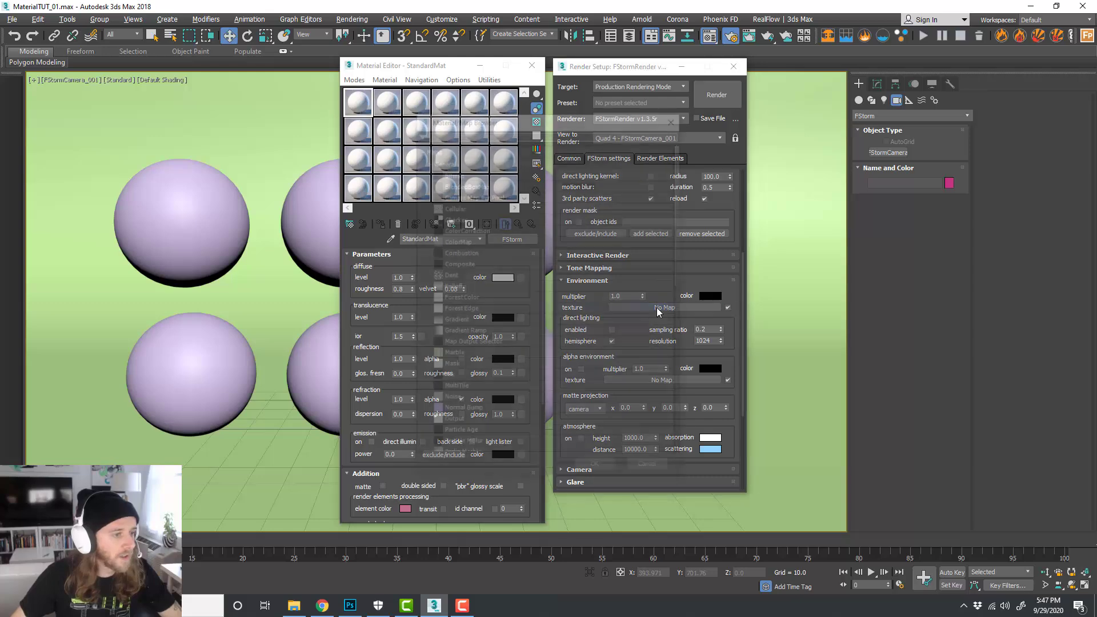
{"action": "left_click", "coordinate": [505, 162]}
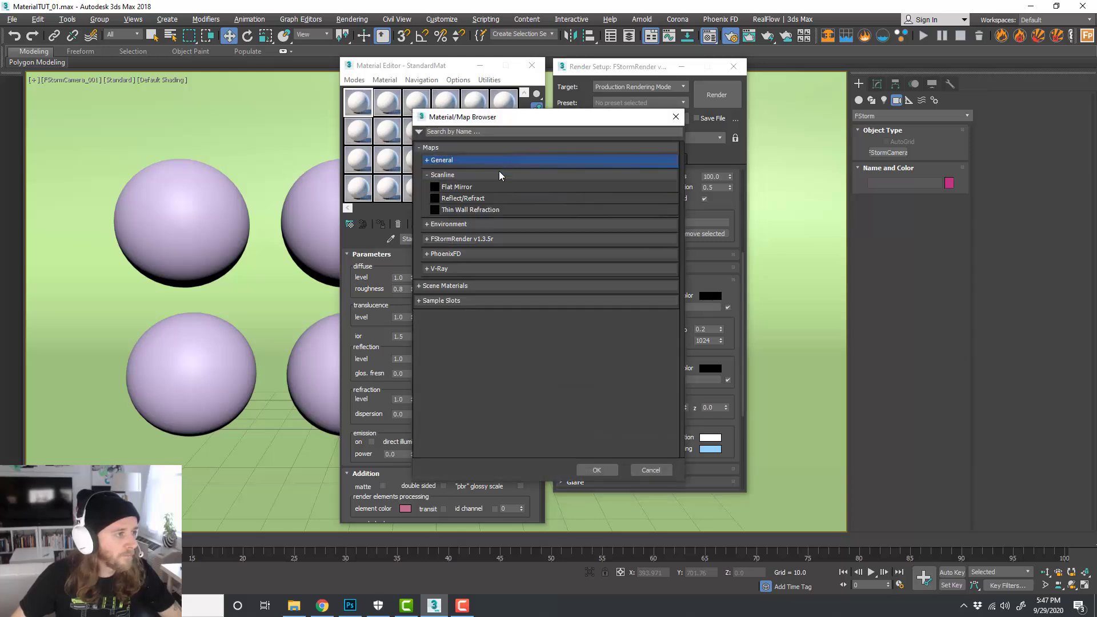
{"action": "left_click", "coordinate": [499, 239]}
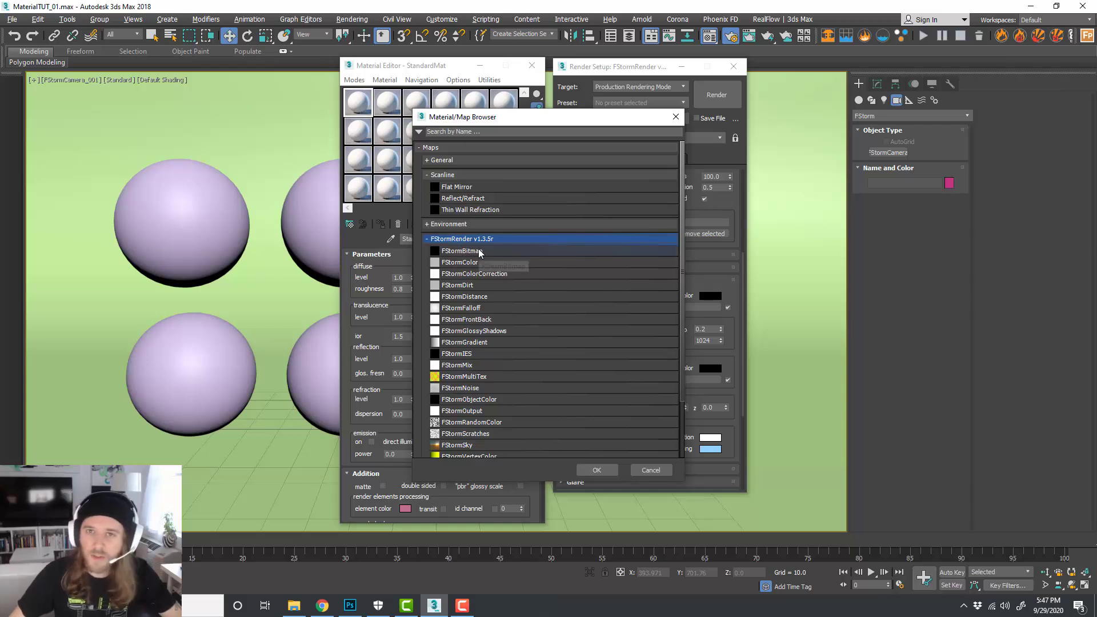
{"action": "left_click", "coordinate": [475, 160]}
{"action": "left_click", "coordinate": [469, 161]}
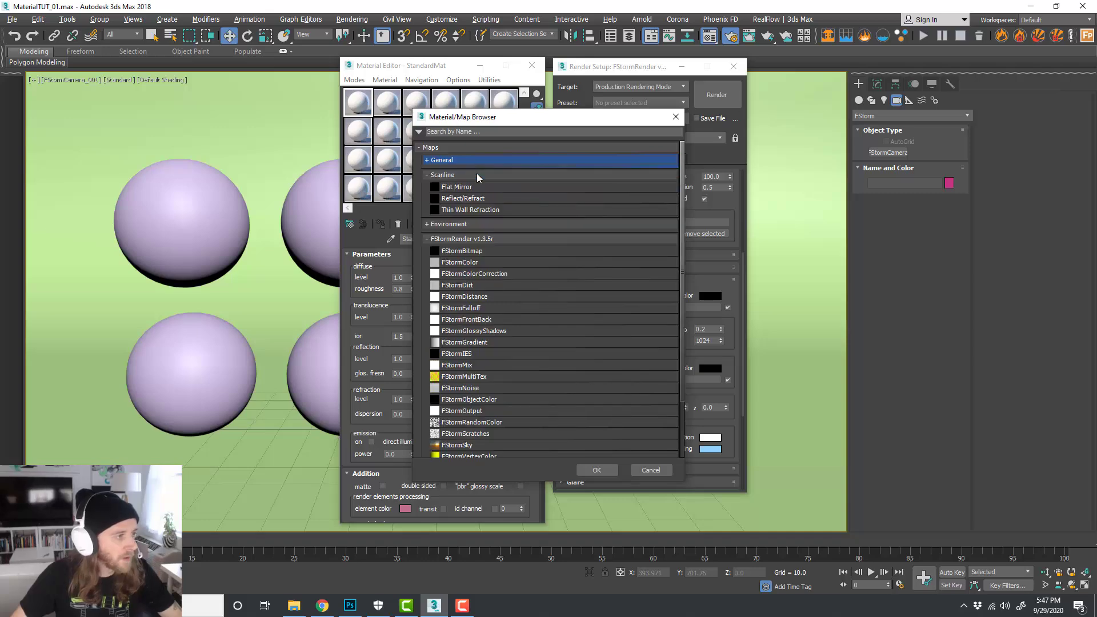
{"action": "double_click", "coordinate": [487, 250]}
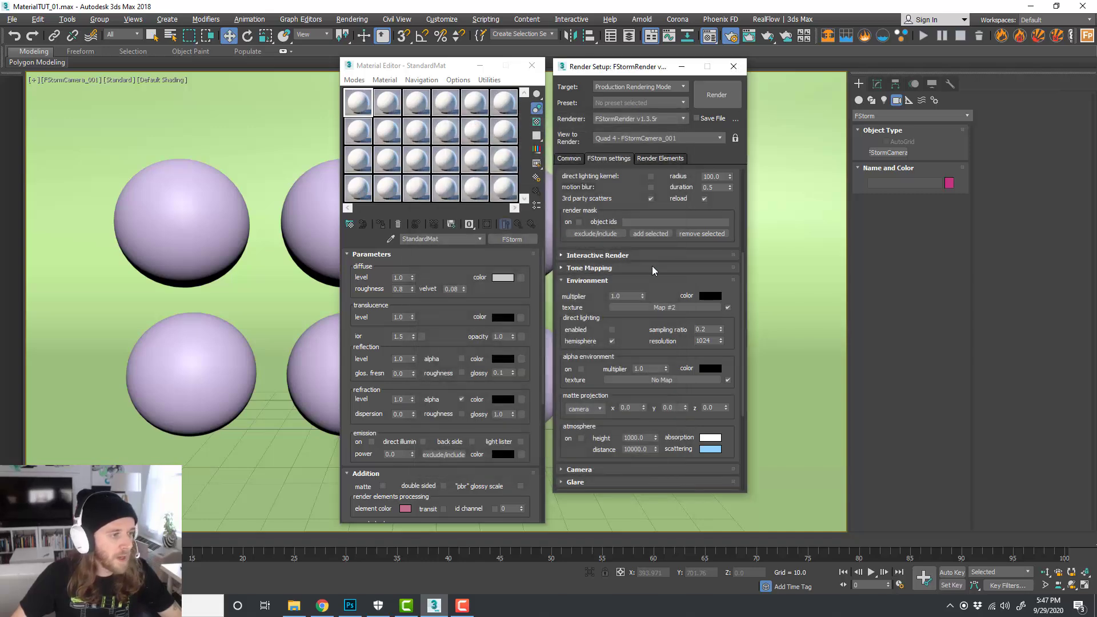
{"action": "left_click_drag", "start_coordinate": [653, 309], "coordinate": [358, 190]}
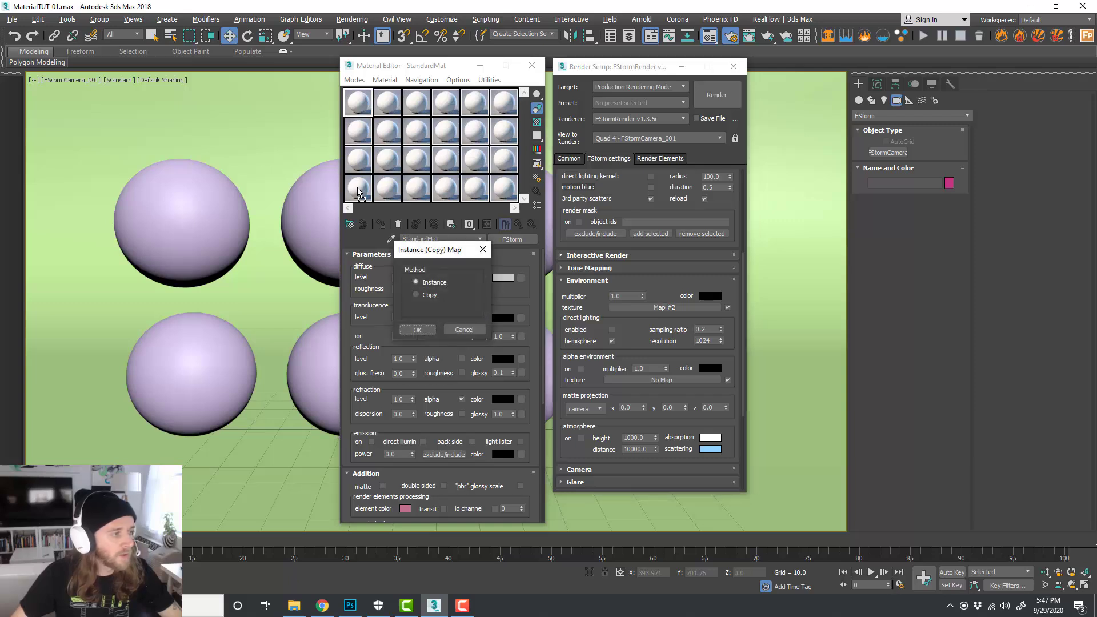
{"action": "left_click", "coordinate": [417, 330]}
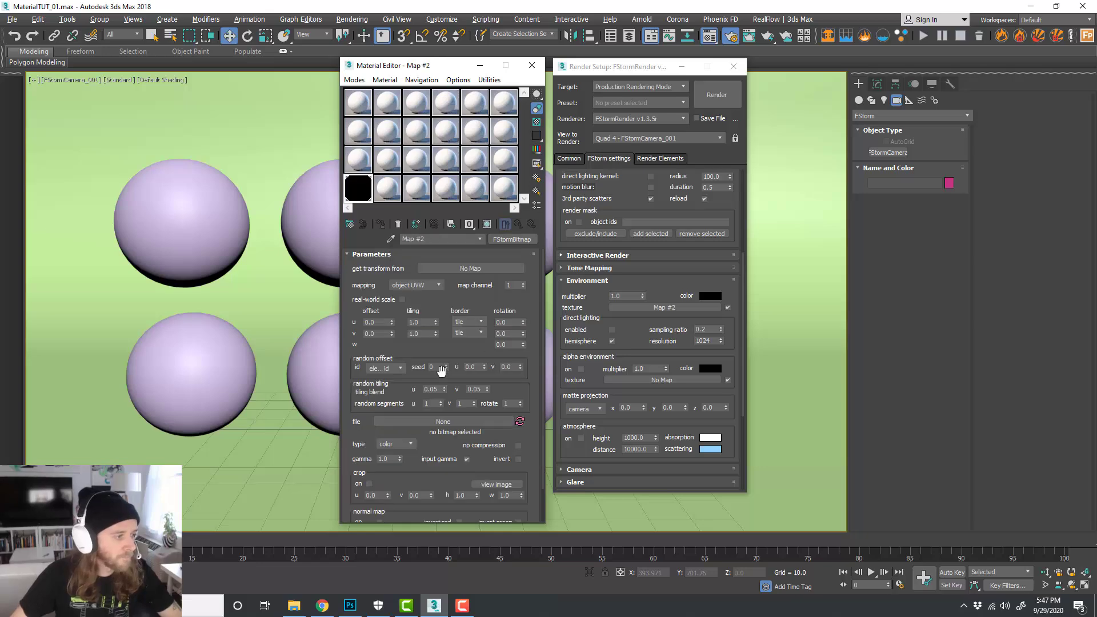
Step: Load HDR-000013-h-l.hdr from the MaterialsCrashCourse folder into the environment bitmap map, using the default HDRI load settings
{"action": "scroll", "coordinate": [437, 360], "scroll_direction": "down", "scroll_amount": 2}
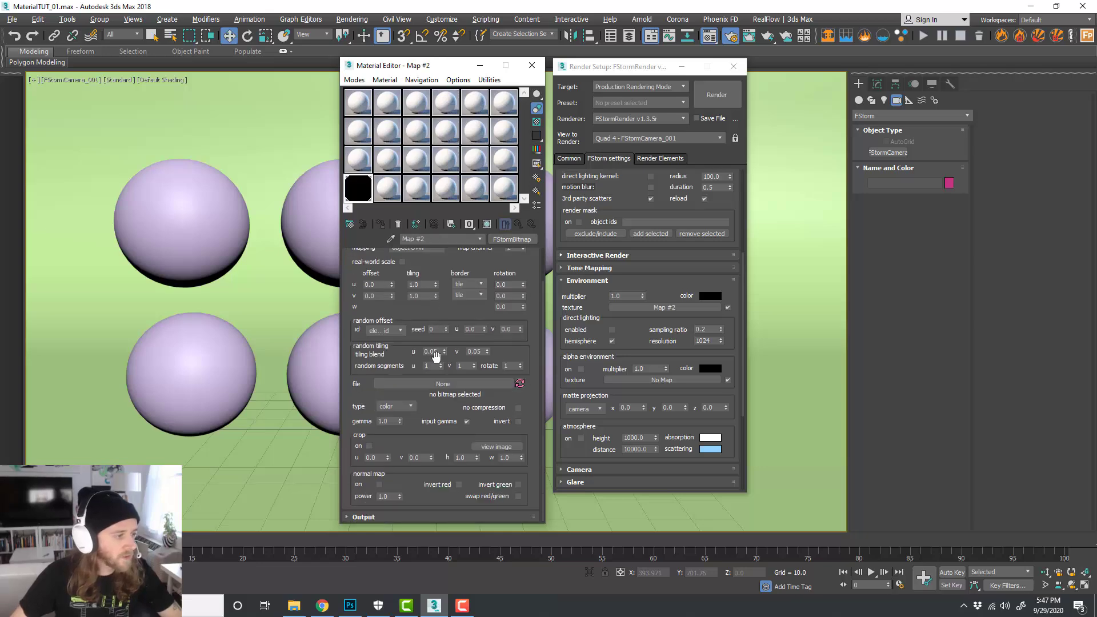
{"action": "left_click", "coordinate": [443, 385]}
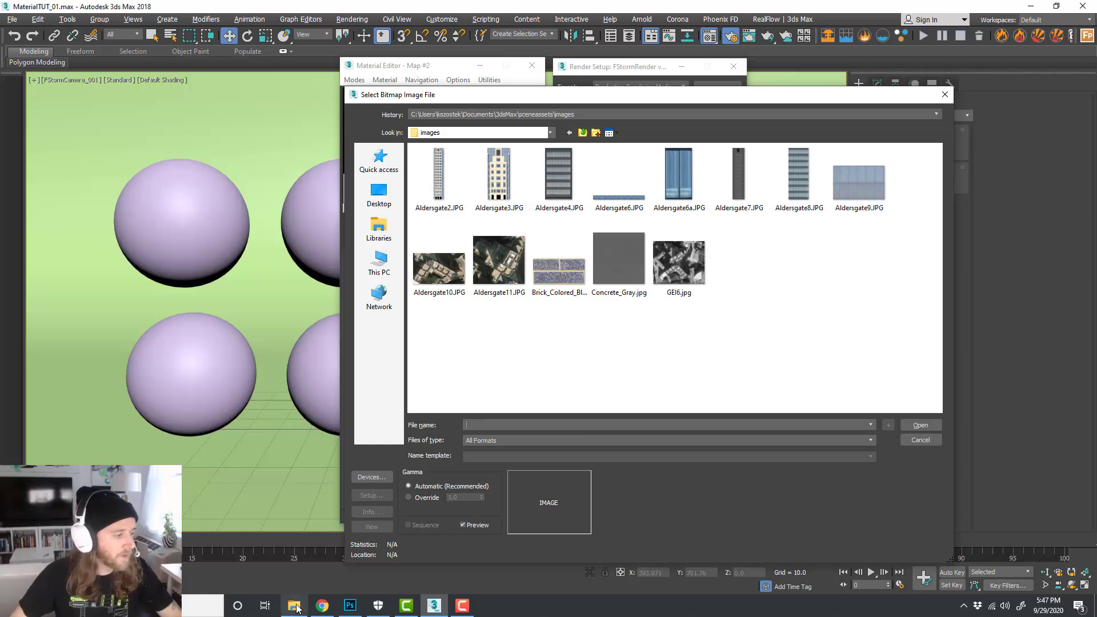
{"action": "left_click", "coordinate": [295, 605]}
{"action": "left_click", "coordinate": [903, 77]}
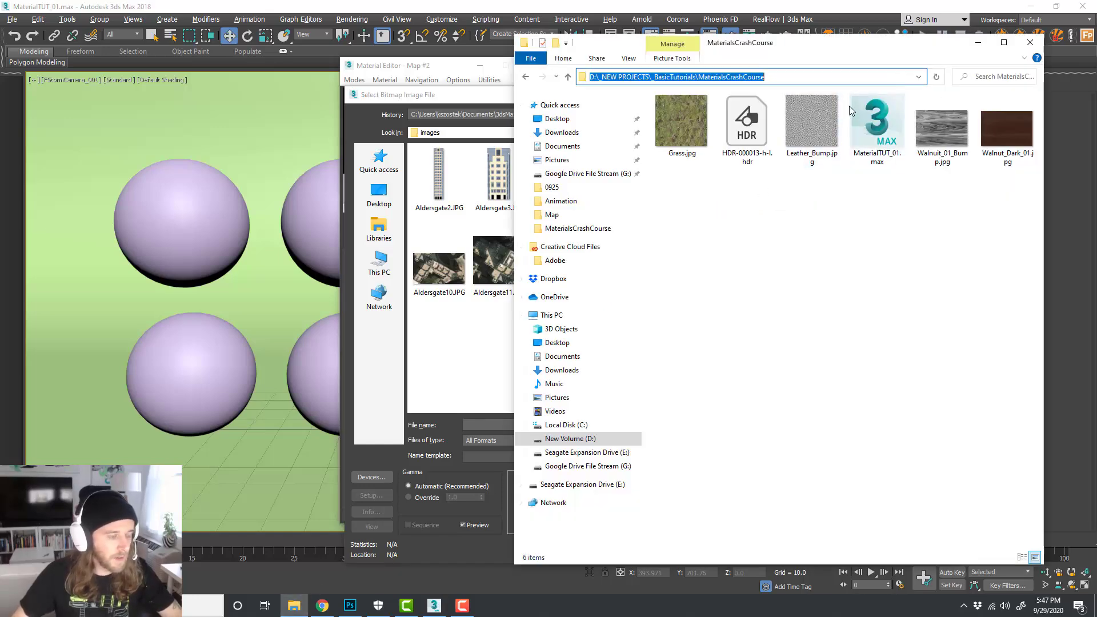
{"action": "key", "text": "ctrl+c"}
{"action": "left_click", "coordinate": [480, 426]}
{"action": "key", "text": "ctrl+v"}
{"action": "key", "text": "Return"}
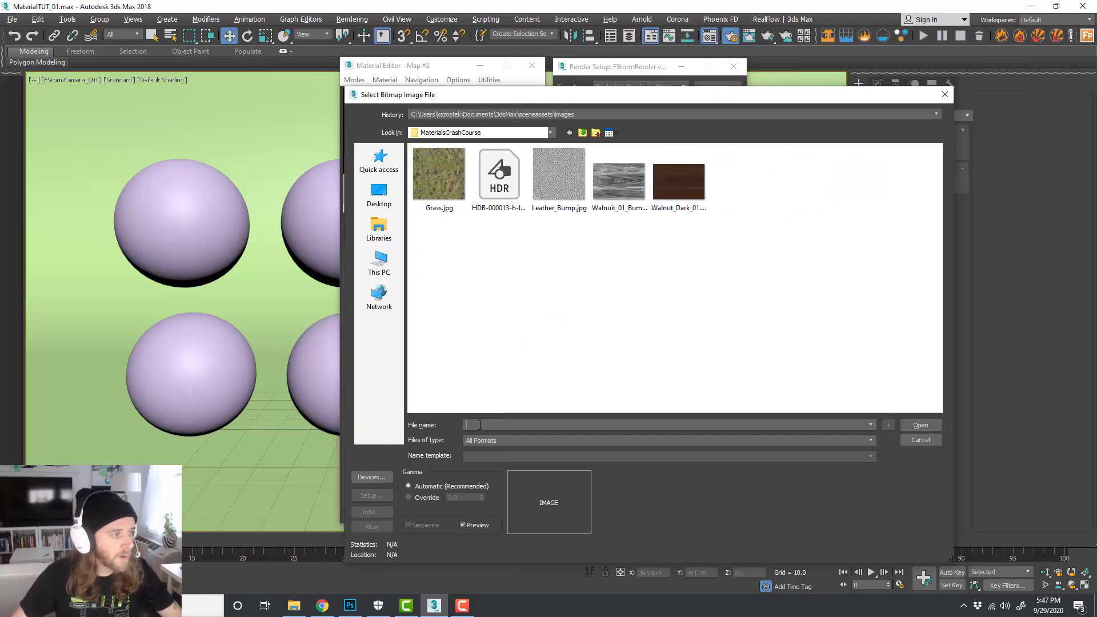
{"action": "left_click", "coordinate": [497, 177]}
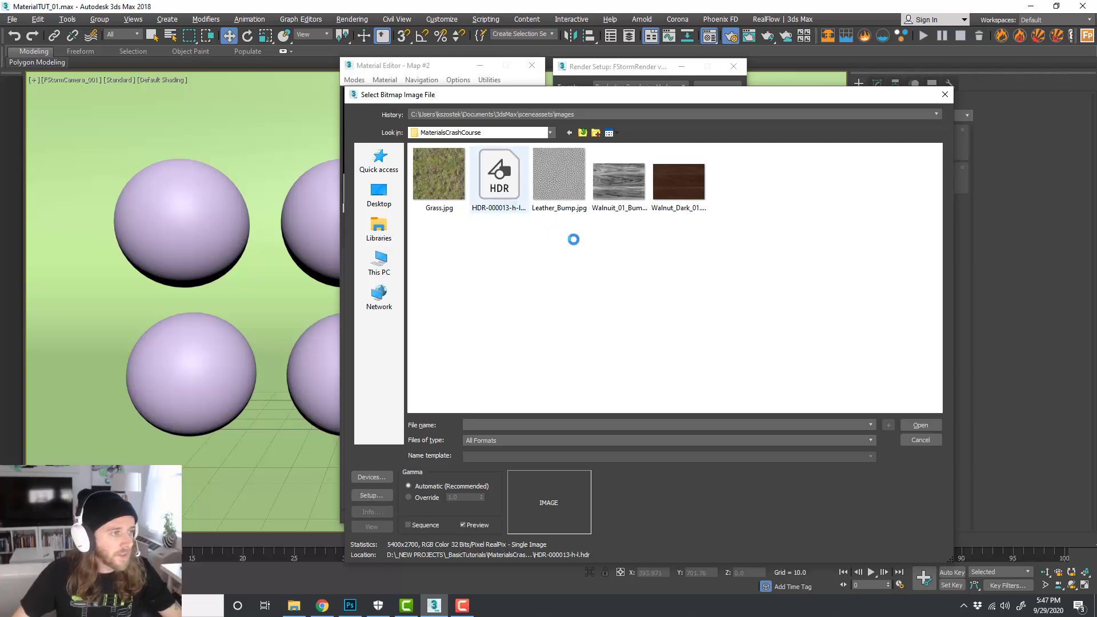
{"action": "left_click", "coordinate": [919, 426]}
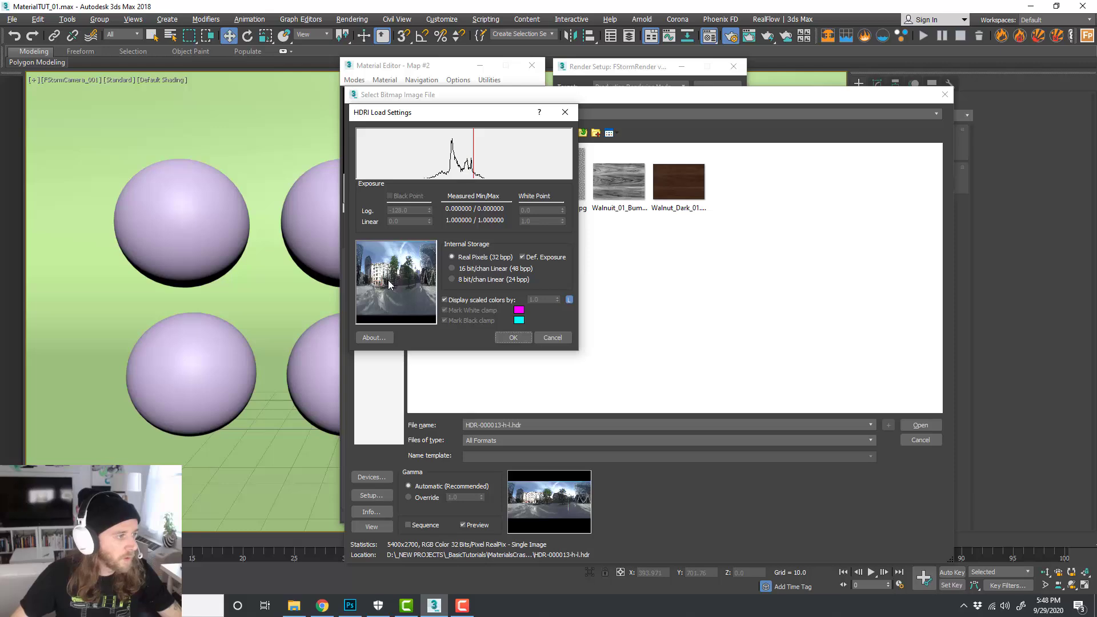
{"action": "left_click", "coordinate": [514, 338]}
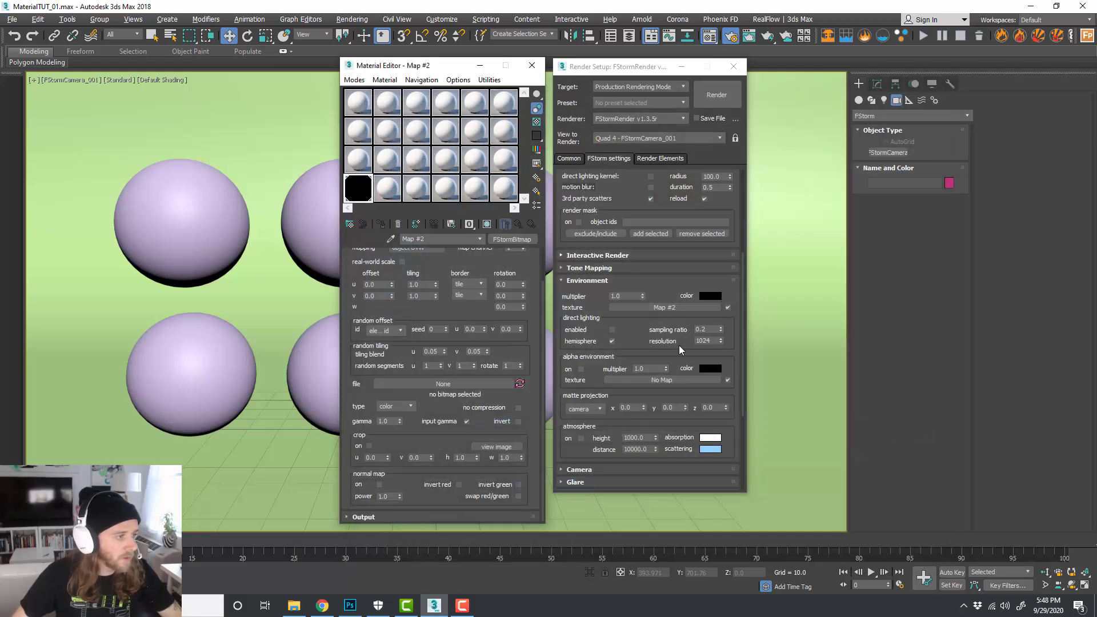
Step: Set the HDR map to gamma 2.2 with spherical environment mapping, and reselect the StandardMat sample
{"action": "scroll", "coordinate": [459, 315], "scroll_direction": "up", "scroll_amount": 1}
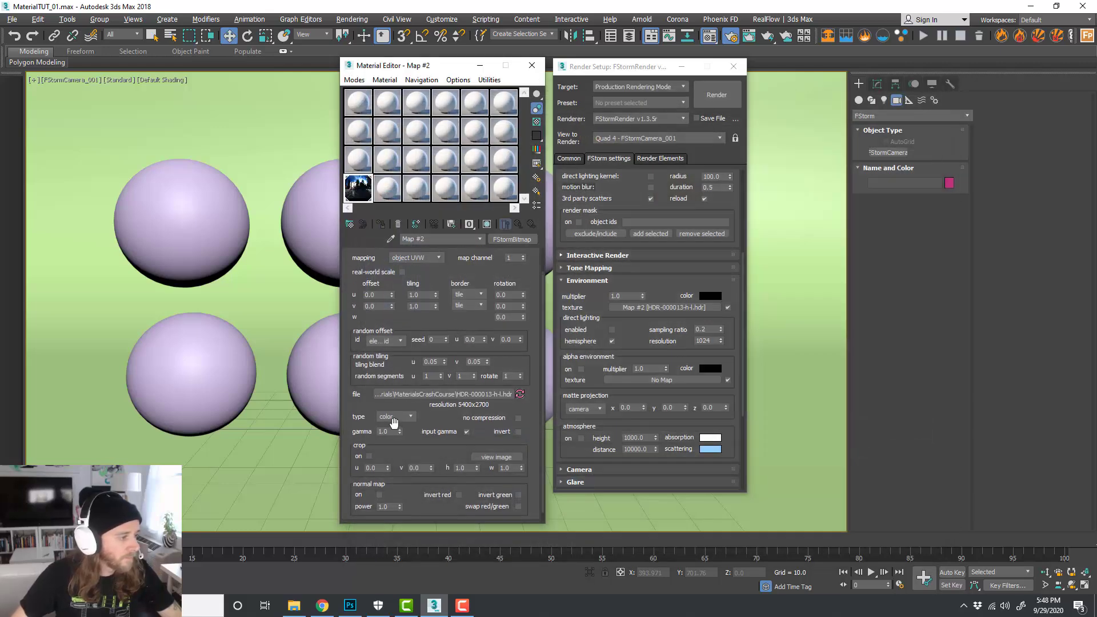
{"action": "left_click", "coordinate": [381, 431]}
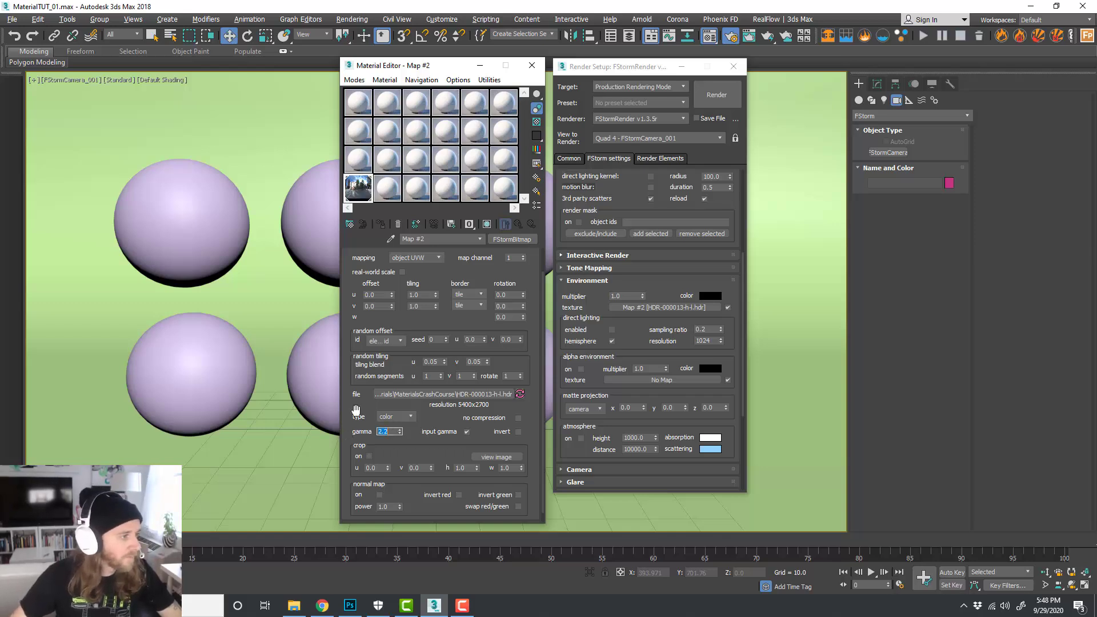
{"action": "left_click_drag", "start_coordinate": [415, 325], "coordinate": [417, 350]}
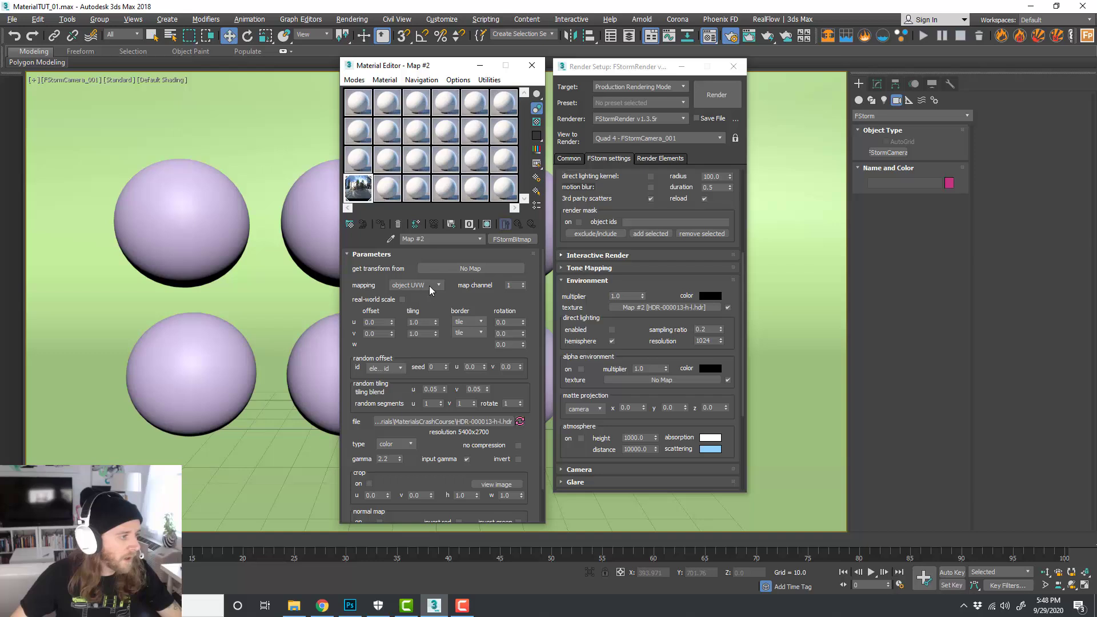
{"action": "left_click", "coordinate": [423, 288]}
{"action": "left_click", "coordinate": [430, 318]}
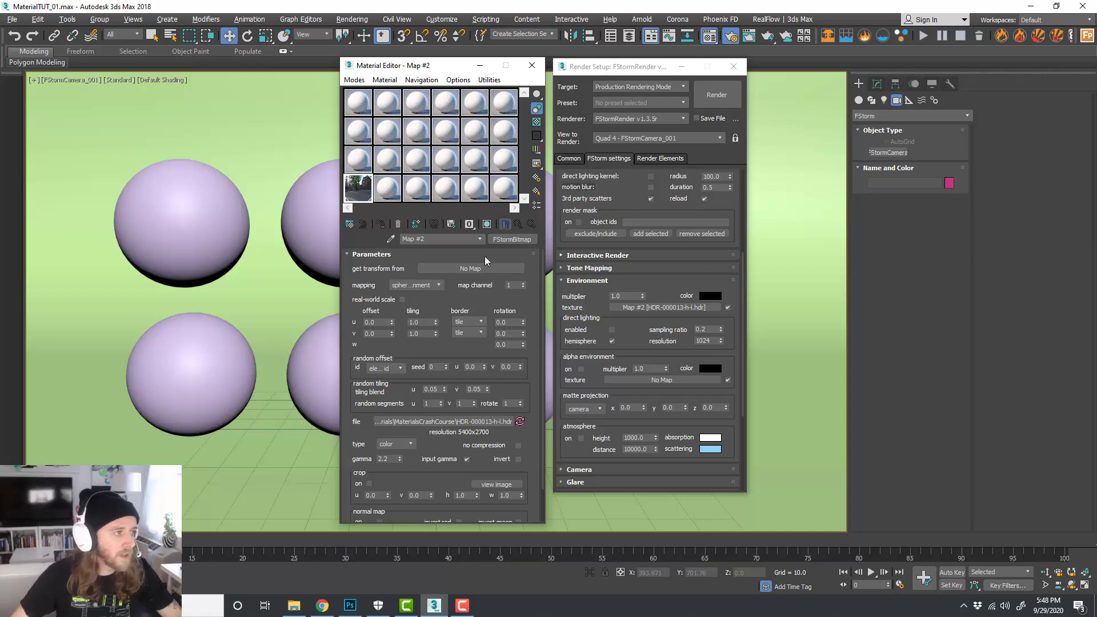
{"action": "left_click", "coordinate": [360, 103]}
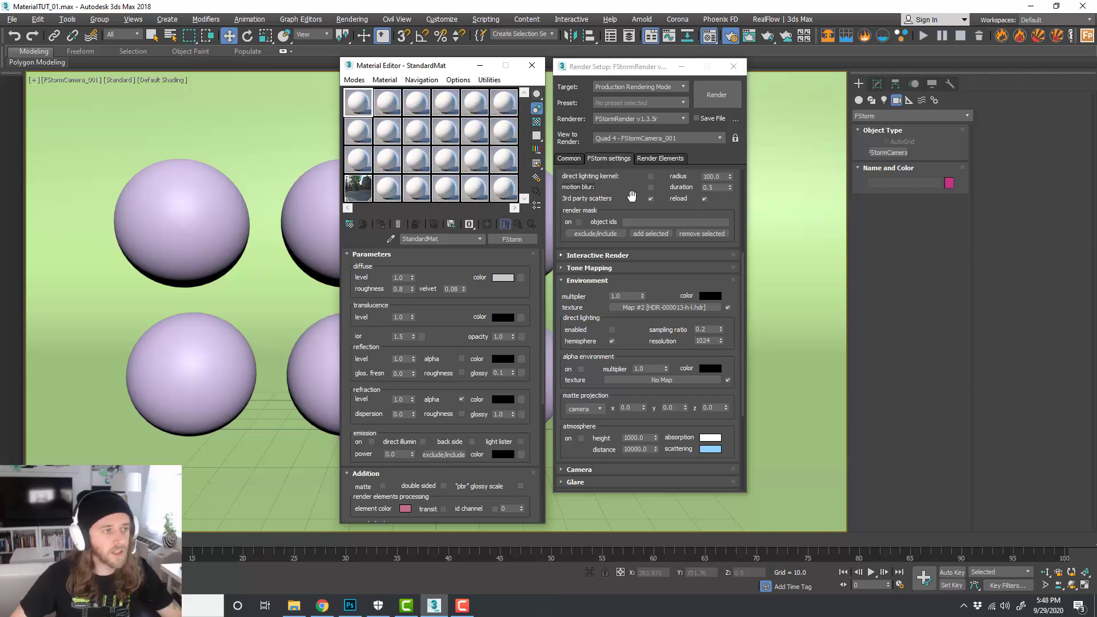
Step: Collapse the kernel settings and set the FStorm environment multiplier to 2.0
{"action": "left_click_drag", "start_coordinate": [631, 196], "coordinate": [652, 423]}
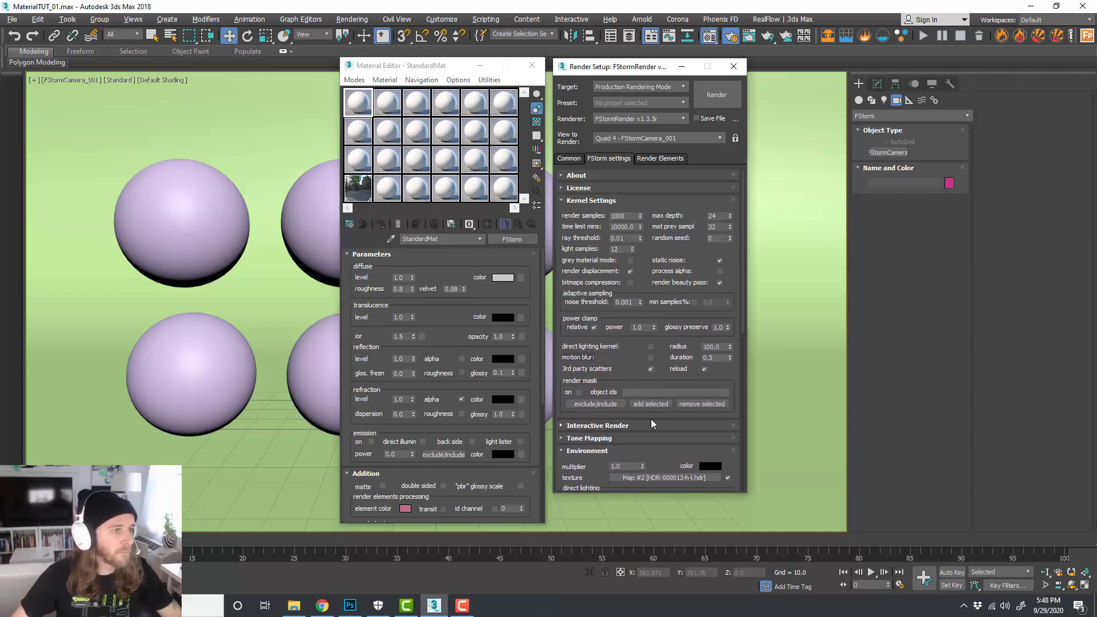
{"action": "left_click", "coordinate": [617, 200]}
{"action": "left_click", "coordinate": [622, 238]}
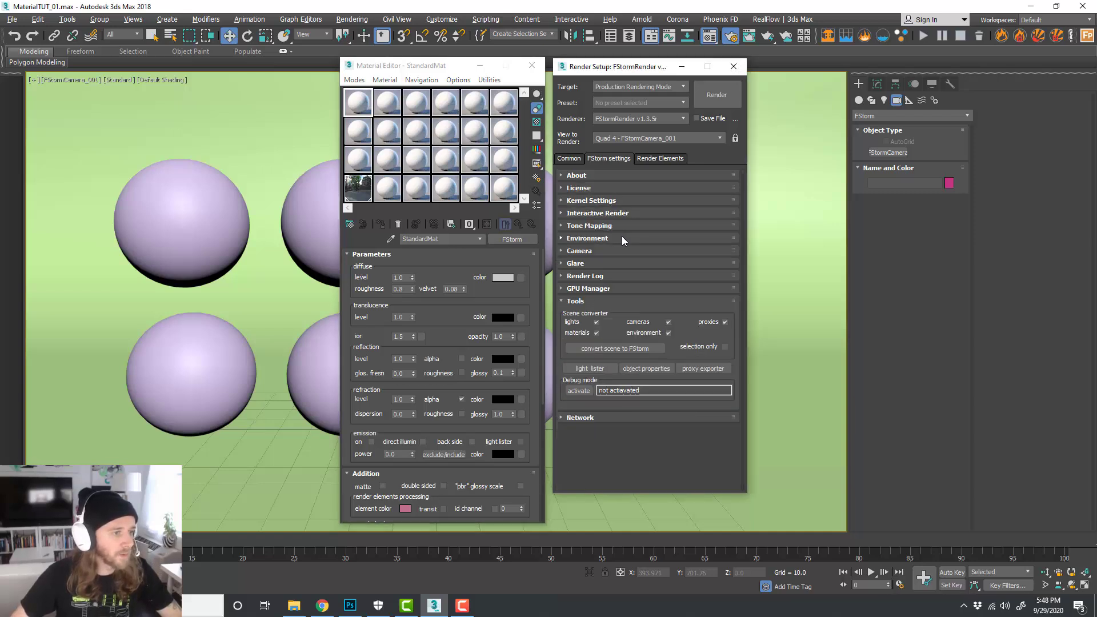
{"action": "left_click", "coordinate": [622, 238]}
{"action": "left_click", "coordinate": [620, 253]}
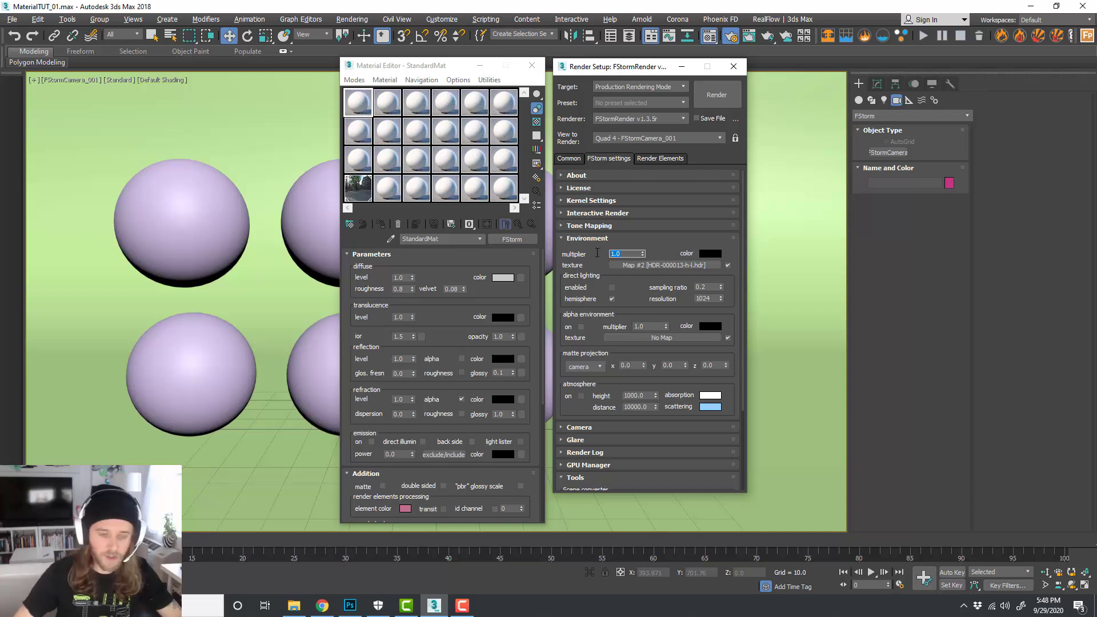
{"action": "type", "text": "2"}
{"action": "key", "text": "Return"}
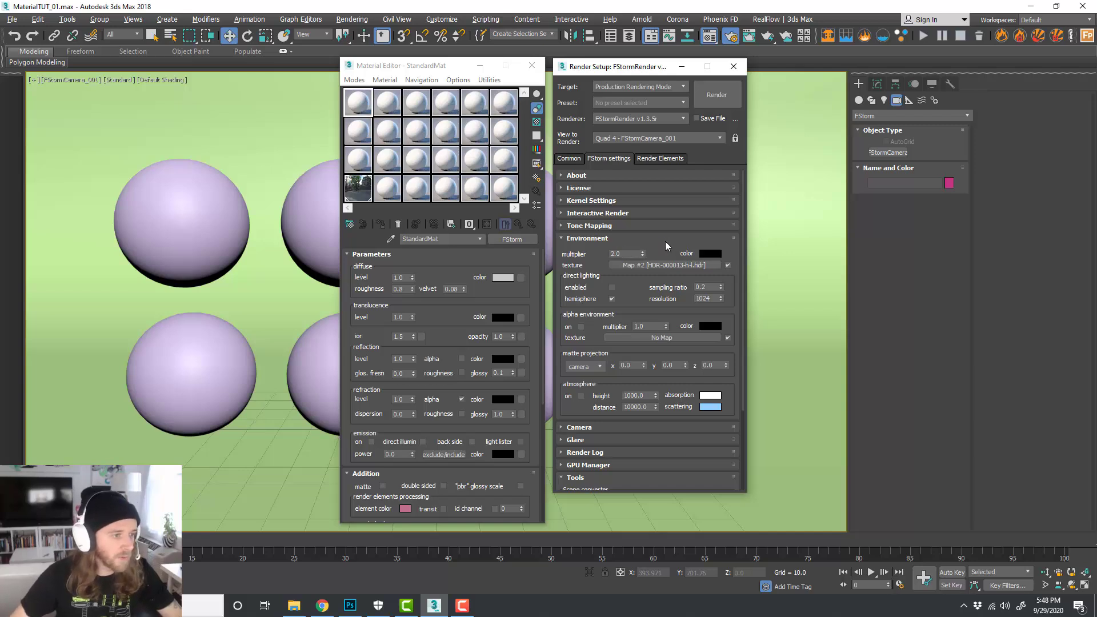
Step: Collapse the remaining open setting groups, close Render Setup and move the Material Editor aside to uncover the spheres
{"action": "left_click", "coordinate": [664, 239]}
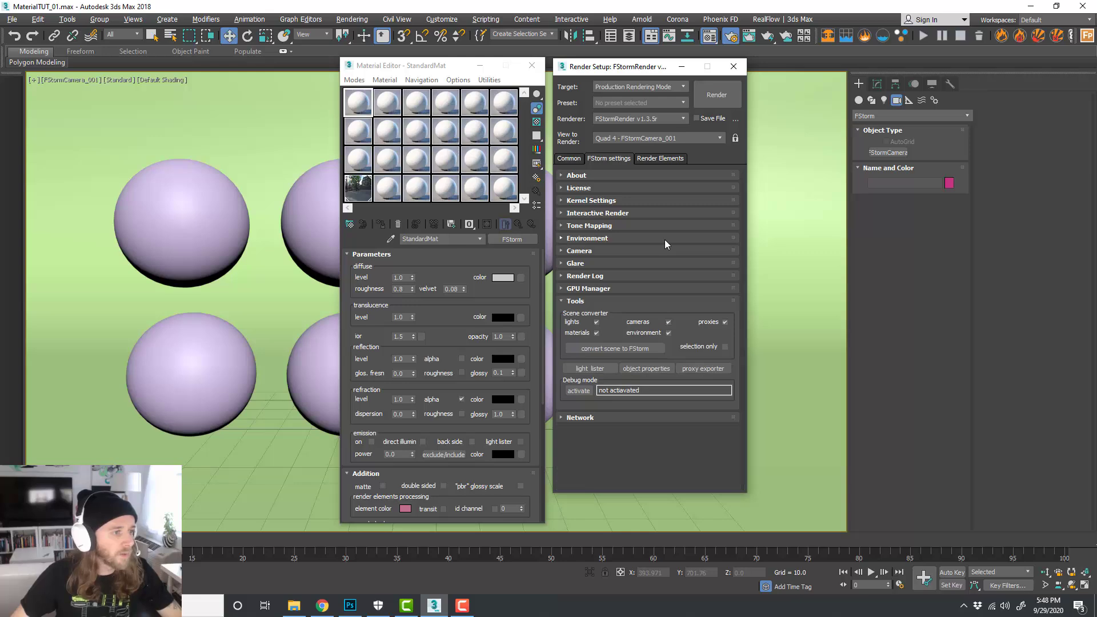
{"action": "left_click", "coordinate": [629, 301]}
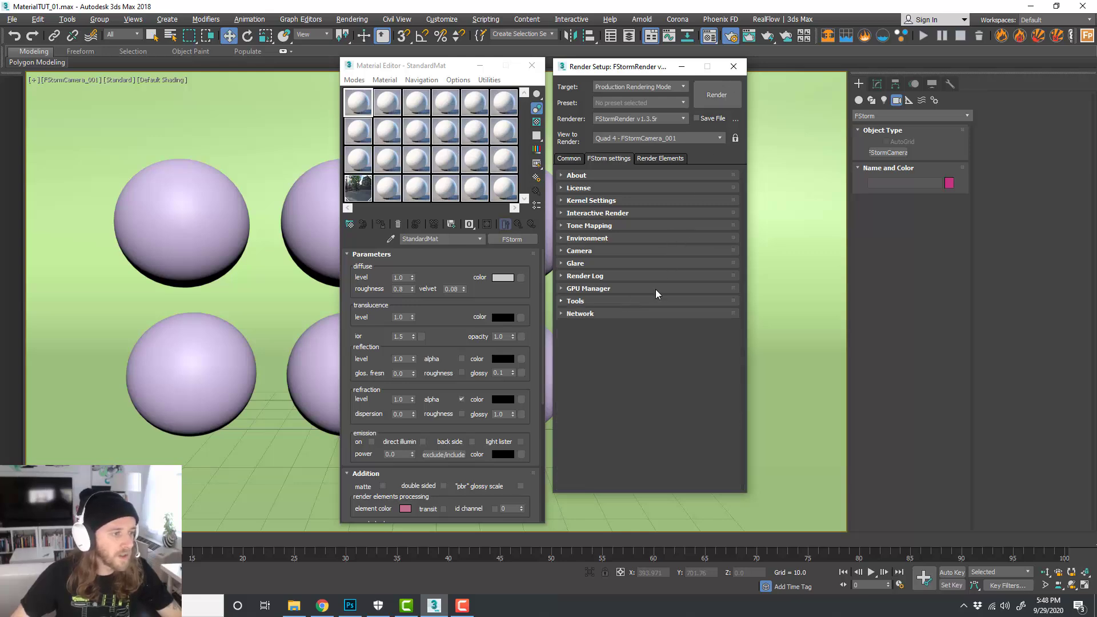
{"action": "left_click", "coordinate": [737, 68]}
{"action": "left_click_drag", "start_coordinate": [434, 67], "coordinate": [733, 78]}
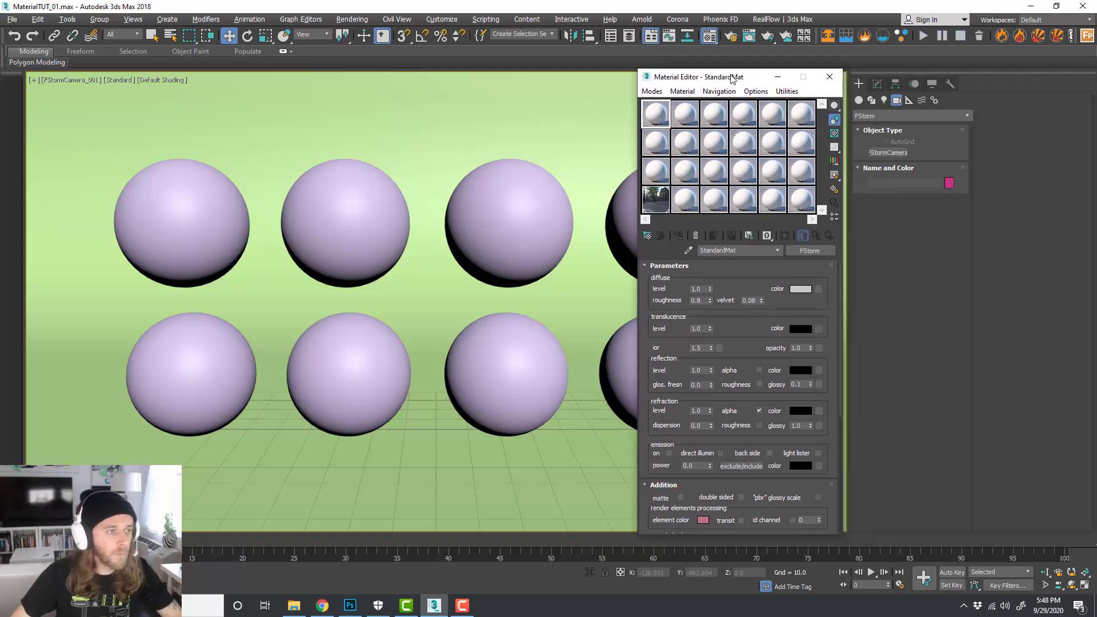
Step: Select the backdrop plane and rename the 20 - Default material sample as Background
{"action": "left_click", "coordinate": [440, 166]}
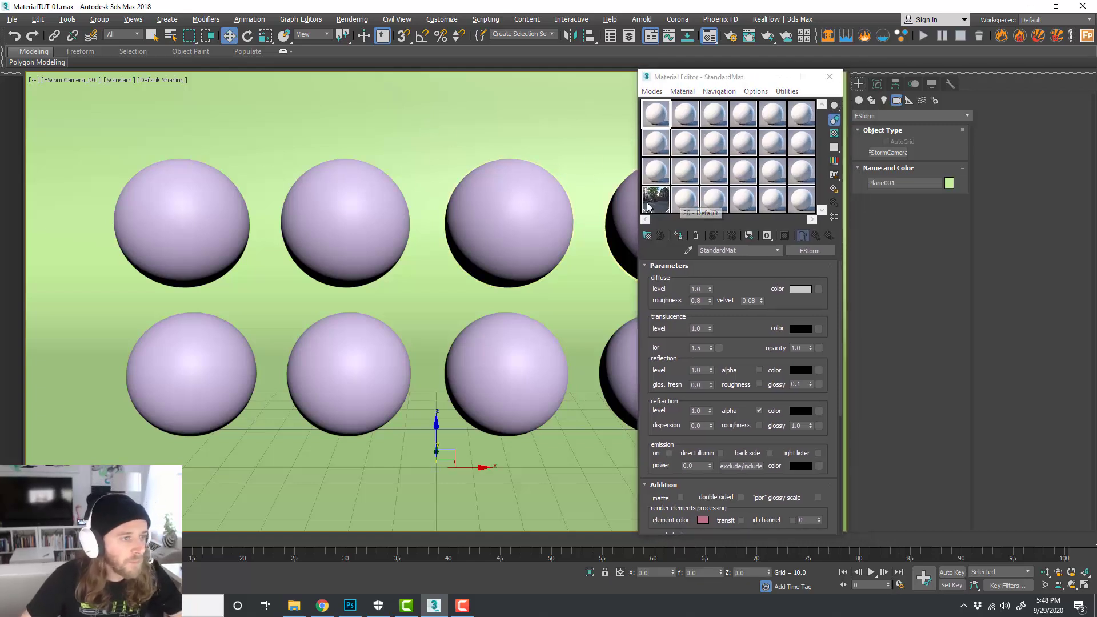
{"action": "left_click", "coordinate": [684, 200]}
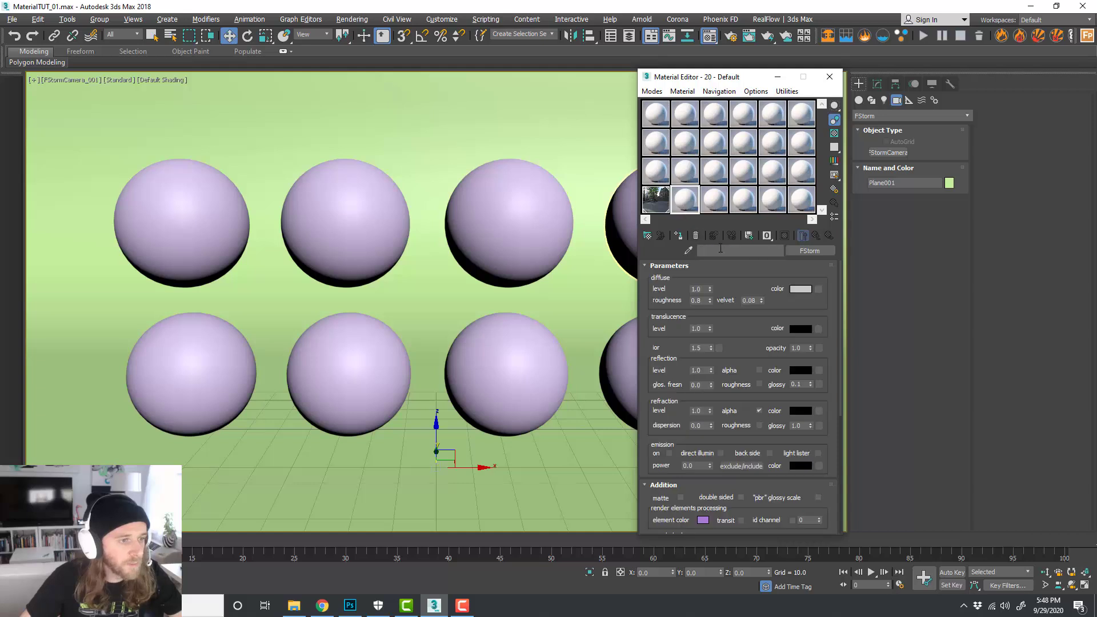
{"action": "type", "text": "Background"}
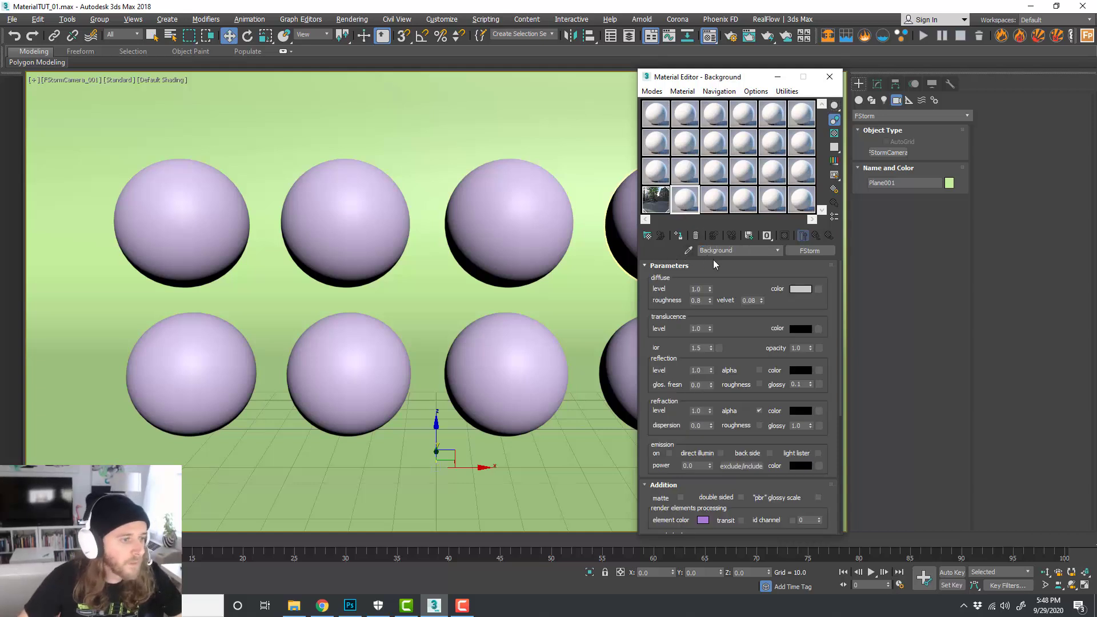
Step: Assign the Background material to the backdrop plane in the Perspective view
{"action": "left_click", "coordinate": [605, 156]}
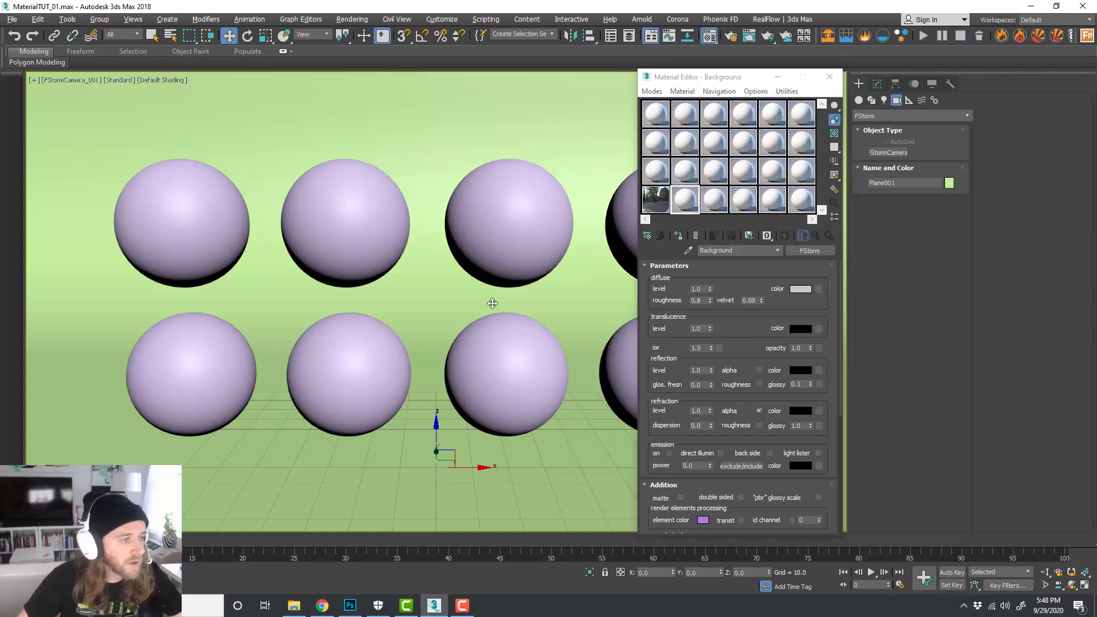
{"action": "key", "text": "alt+w"}
{"action": "middle_click", "coordinate": [541, 357]}
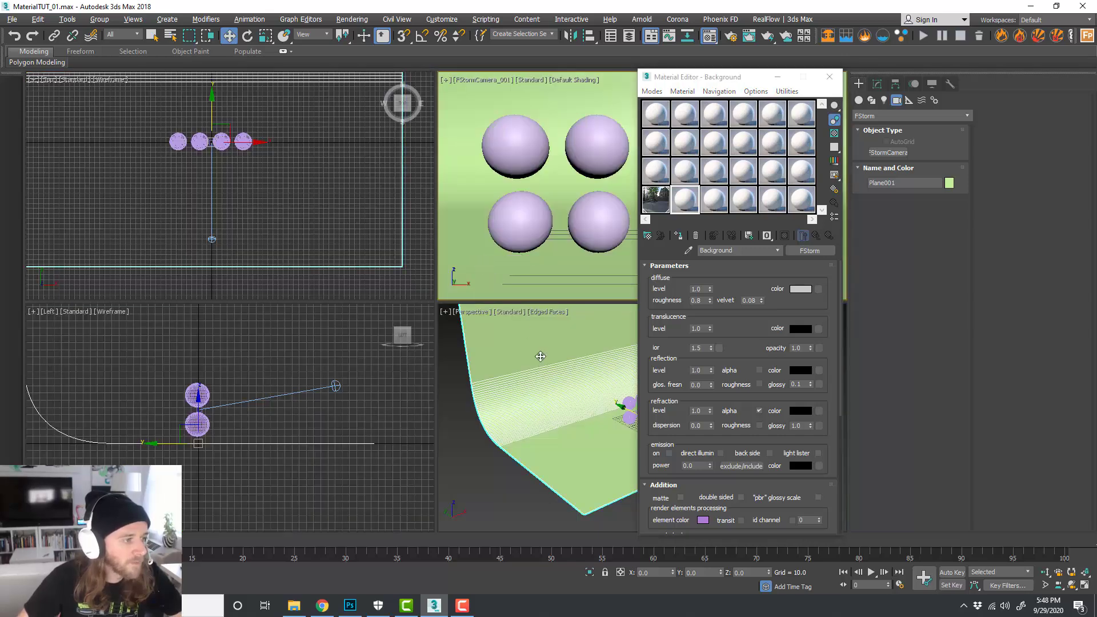
{"action": "key", "text": "alt+w"}
{"action": "middle_click_drag", "start_coordinate": [543, 335], "coordinate": [460, 309]}
{"action": "scroll", "coordinate": [499, 357], "scroll_direction": "up", "scroll_amount": 4}
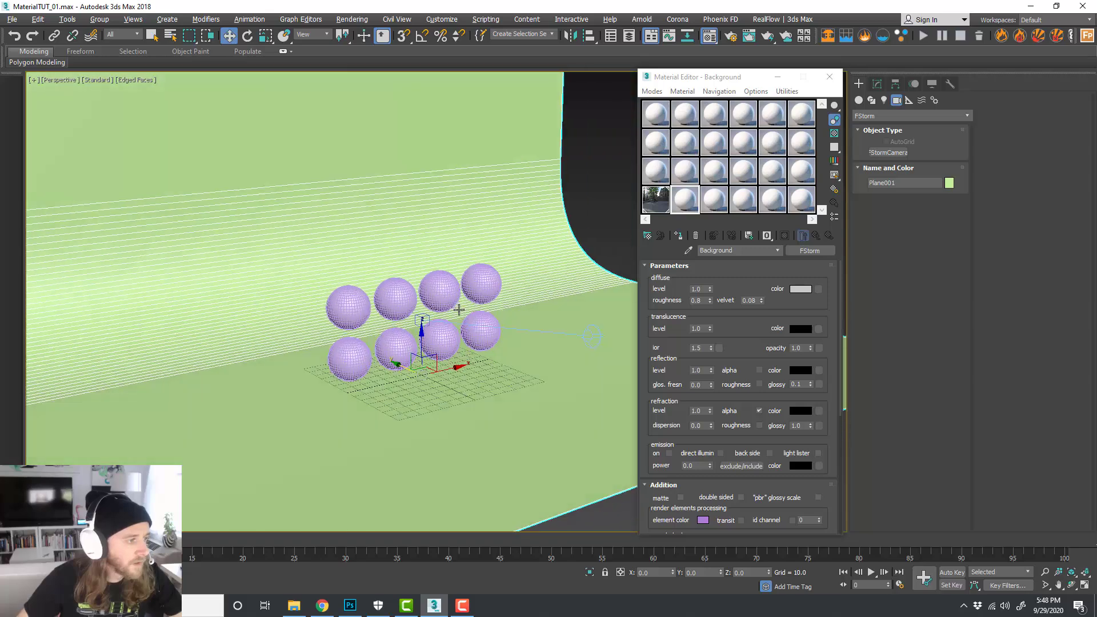
{"action": "middle_click_drag", "start_coordinate": [454, 264], "coordinate": [498, 256]}
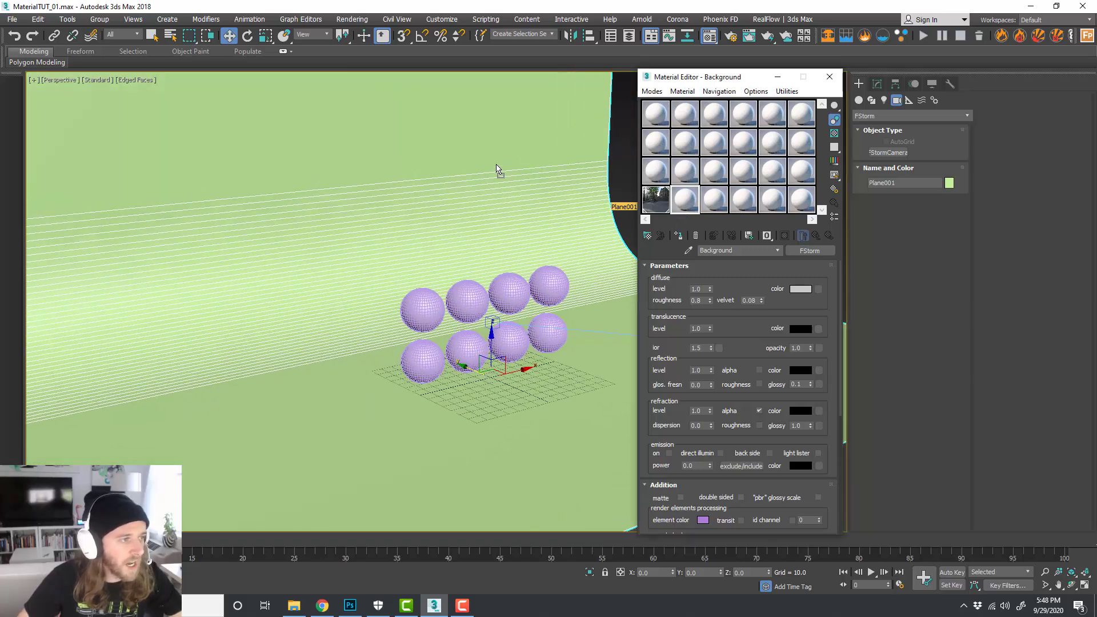
{"action": "left_click_drag", "start_coordinate": [497, 170], "coordinate": [497, 169]}
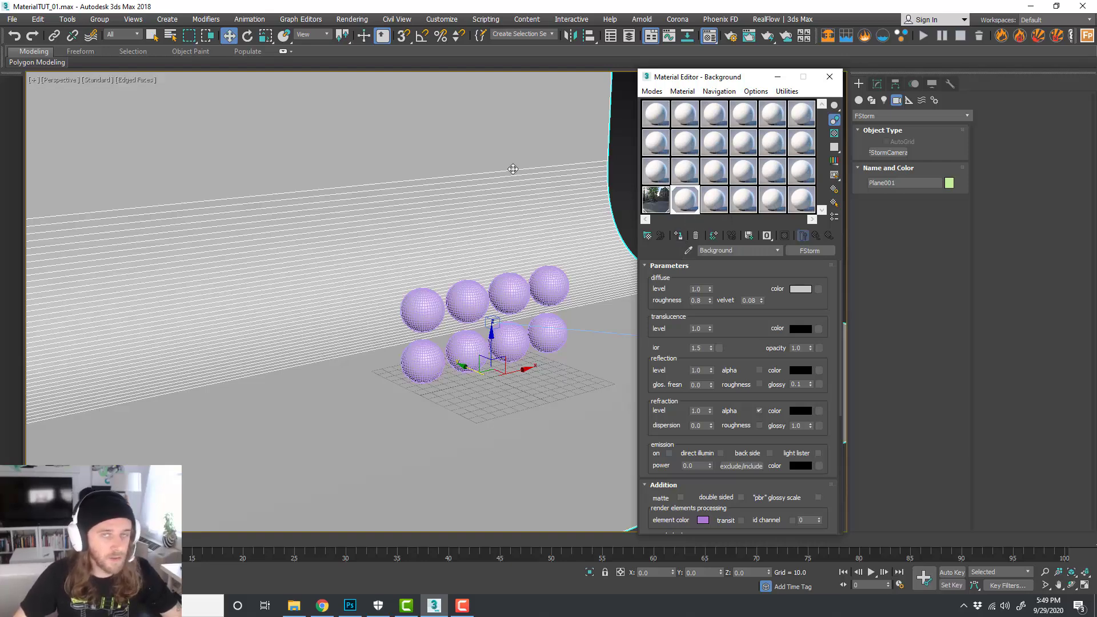
Step: Darken the Background material's diffuse color to a neutral grey with a value of 57
{"action": "middle_click_drag", "start_coordinate": [547, 288], "coordinate": [513, 288]}
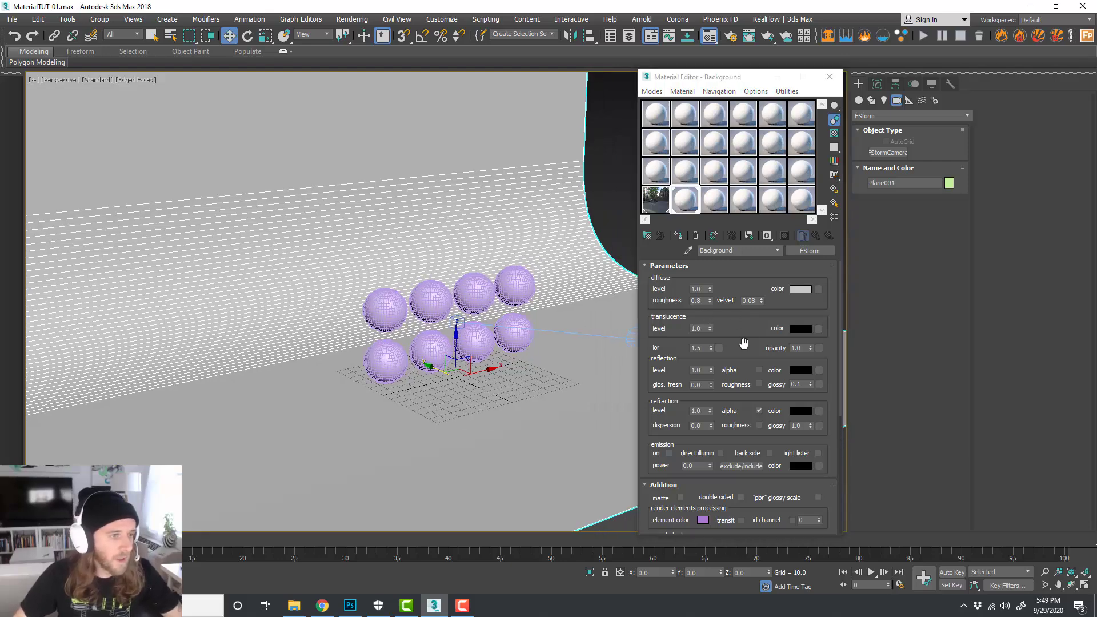
{"action": "left_click", "coordinate": [799, 290]}
{"action": "left_click", "coordinate": [334, 101]}
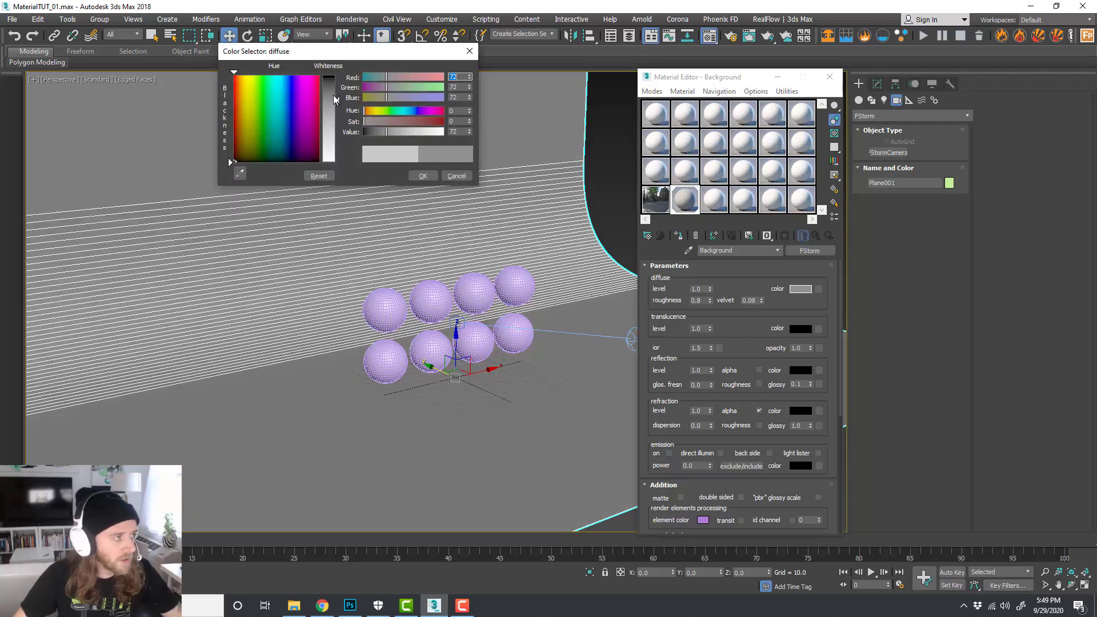
{"action": "left_click_drag", "start_coordinate": [335, 99], "coordinate": [335, 95]}
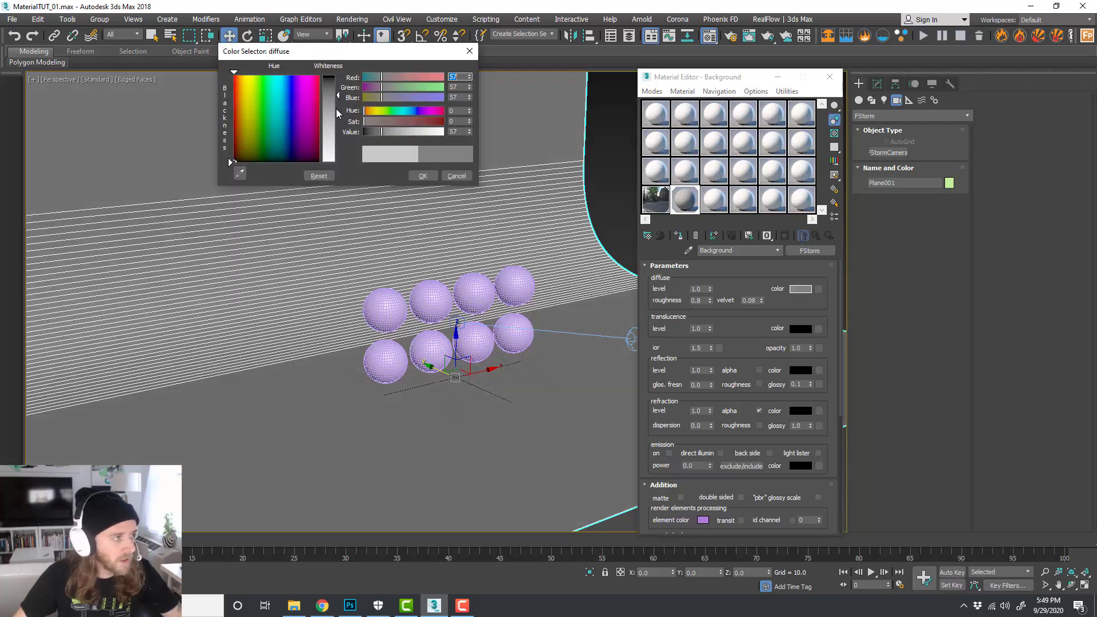
{"action": "left_click", "coordinate": [427, 178]}
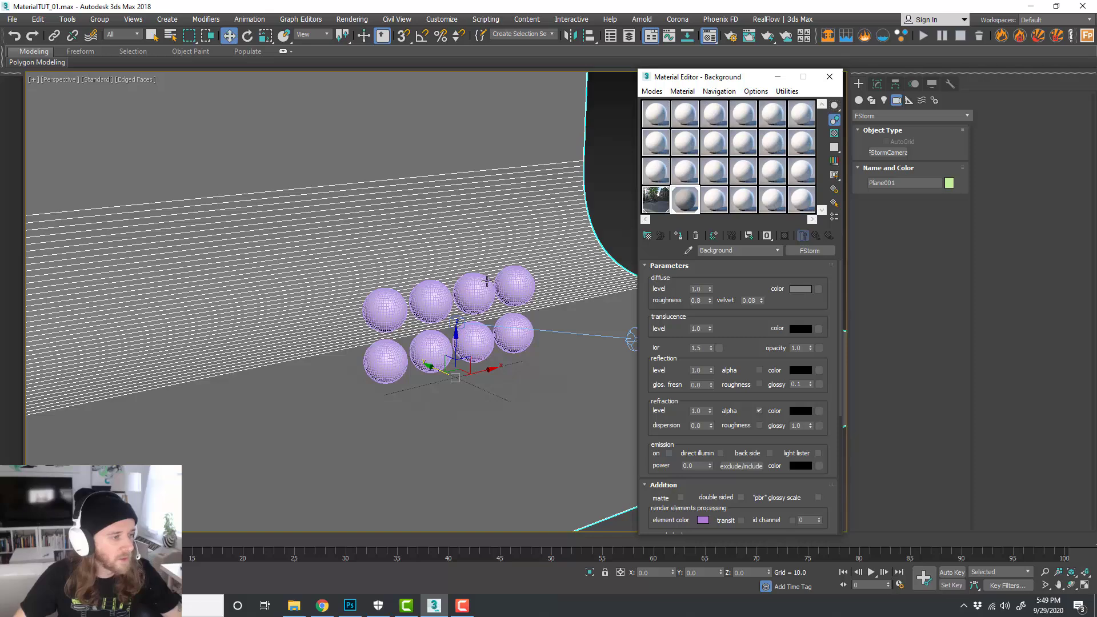
Step: Create a disk-shaped FStormLight about 158 units in size in the Top view, in front of the spheres
{"action": "scroll", "coordinate": [557, 312], "scroll_direction": "down", "scroll_amount": 3}
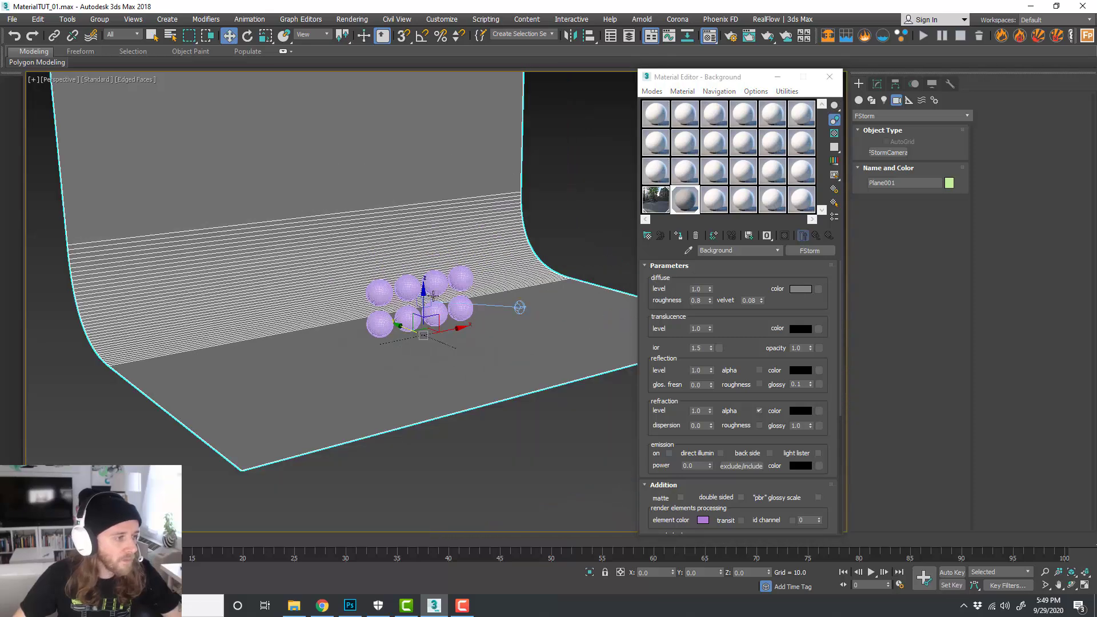
{"action": "key", "text": "alt+w"}
{"action": "right_click", "coordinate": [360, 233]}
{"action": "key", "text": "alt+w"}
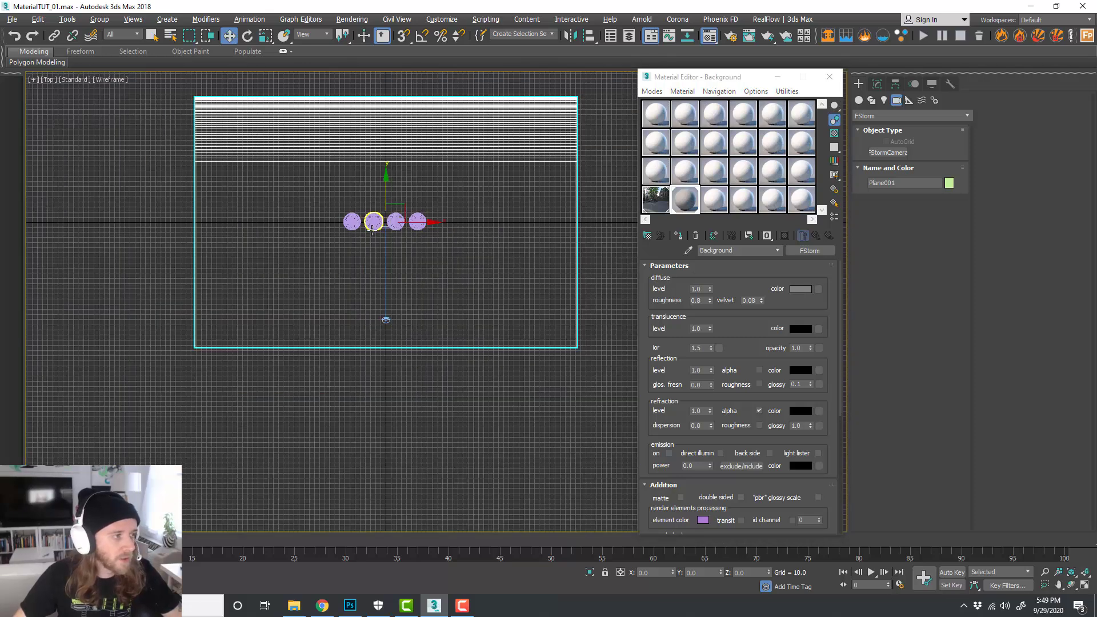
{"action": "middle_click_drag", "start_coordinate": [372, 229], "coordinate": [327, 223]}
{"action": "left_click", "coordinate": [884, 100]}
{"action": "left_click", "coordinate": [898, 116]}
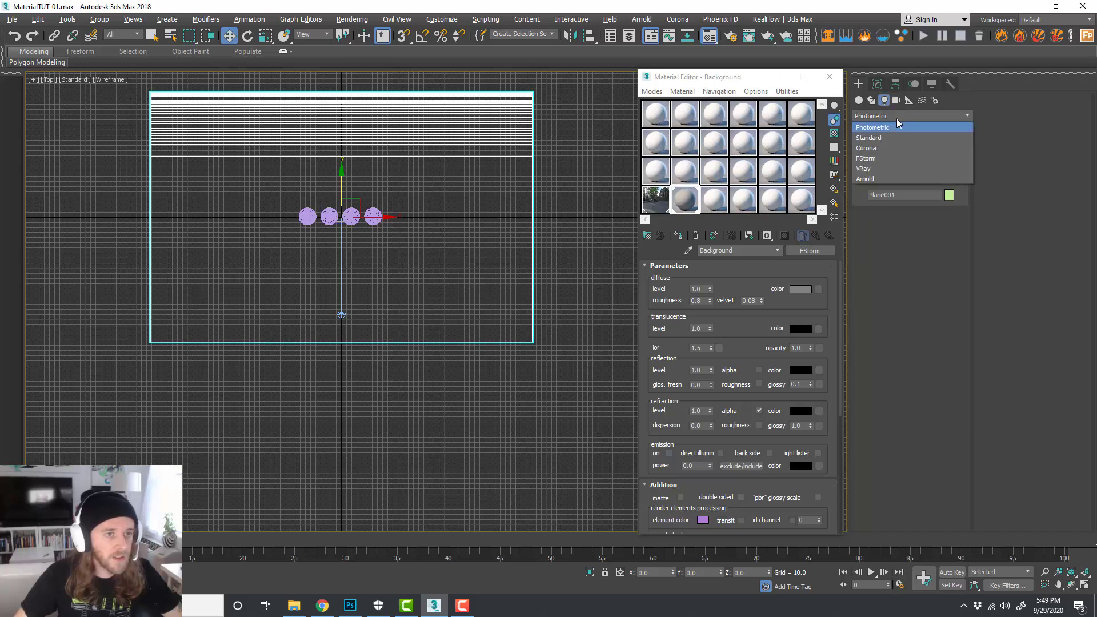
{"action": "left_click", "coordinate": [891, 158]}
{"action": "left_click", "coordinate": [891, 152]}
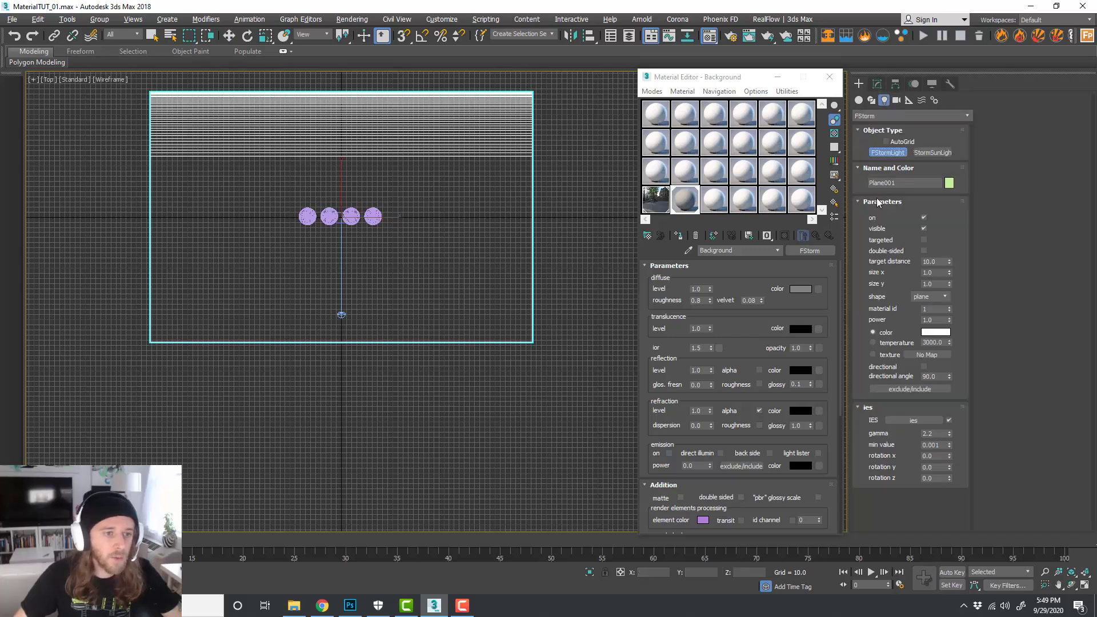
{"action": "left_click", "coordinate": [927, 296]}
{"action": "left_click", "coordinate": [931, 314]}
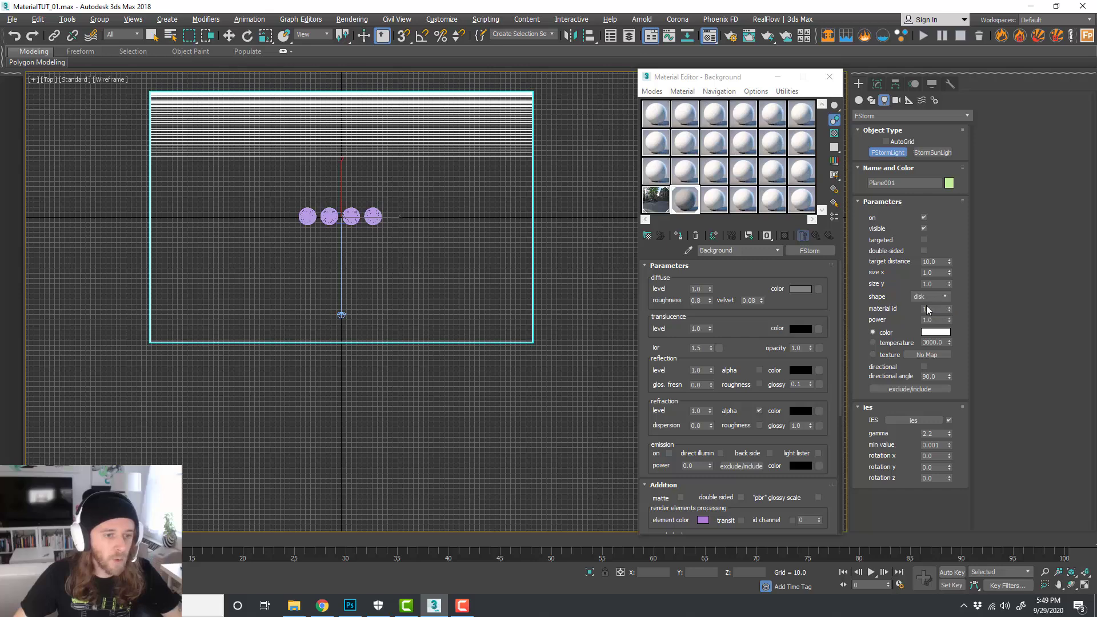
{"action": "left_click_drag", "start_coordinate": [427, 292], "coordinate": [455, 216]}
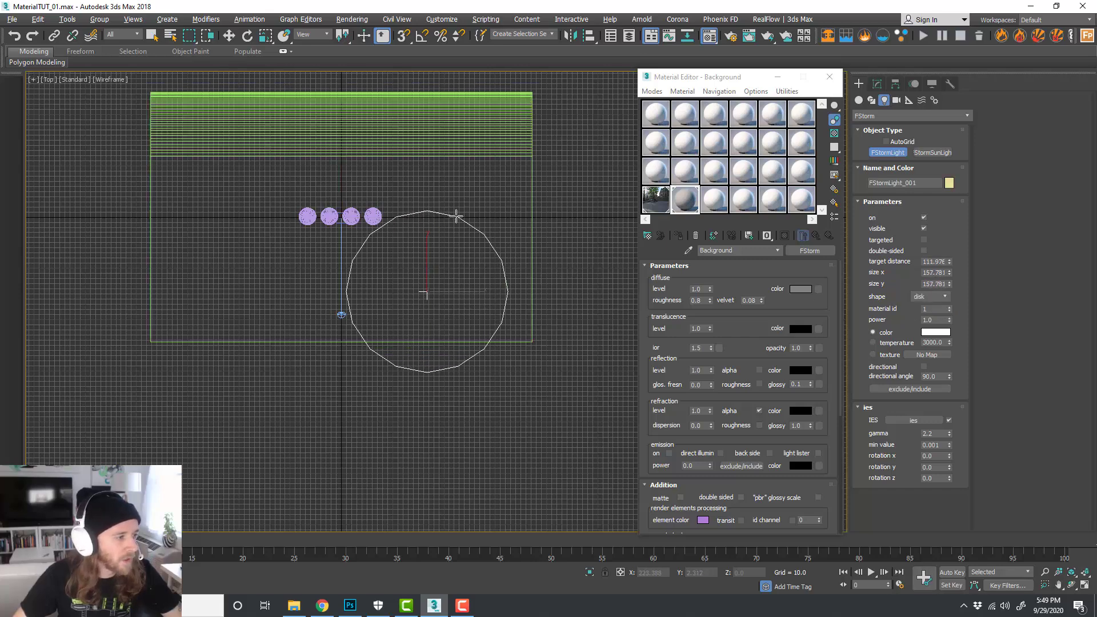
Step: Raise the disk light to a height of about 189 and rotate it to aim down at the spheres
{"action": "key", "text": "e"}
{"action": "left_click_drag", "start_coordinate": [454, 307], "coordinate": [461, 314]}
{"action": "key", "text": "alt+w"}
{"action": "right_click", "coordinate": [461, 314]}
{"action": "key", "text": "alt+w"}
{"action": "middle_click_drag", "start_coordinate": [461, 314], "coordinate": [422, 209], "text": "alt"}
{"action": "key", "text": "w"}
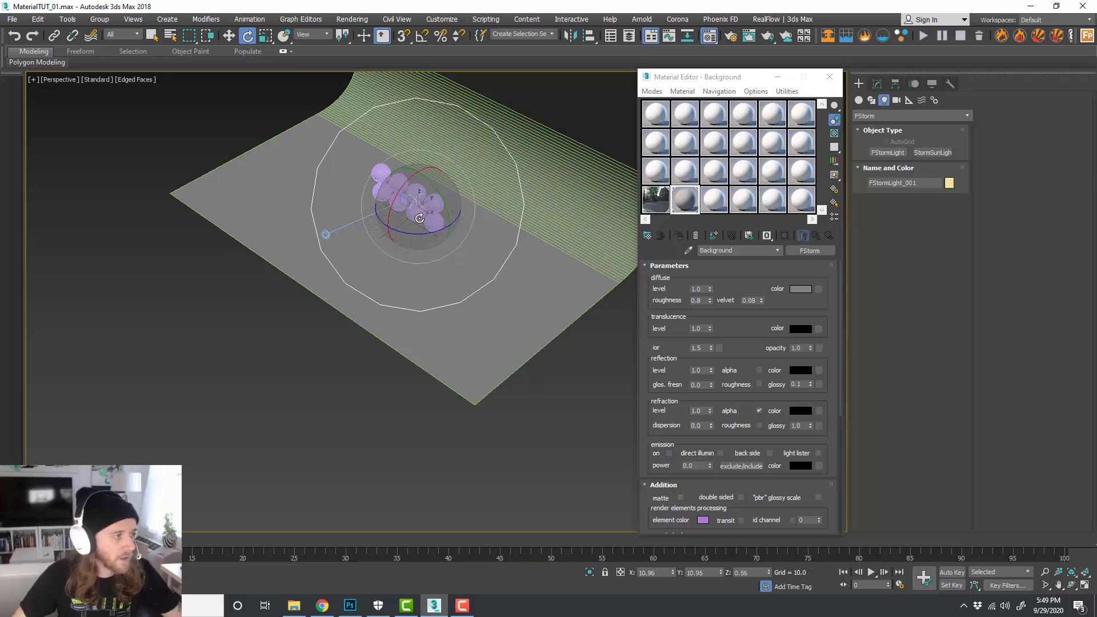
{"action": "left_click_drag", "start_coordinate": [419, 218], "coordinate": [428, 213]}
{"action": "key", "text": "w"}
{"action": "middle_click_drag", "start_coordinate": [444, 205], "coordinate": [479, 240], "text": "alt"}
Step: Copy the disk light to the opposite side of the spheres in the Top view
{"action": "key", "text": "alt+w"}
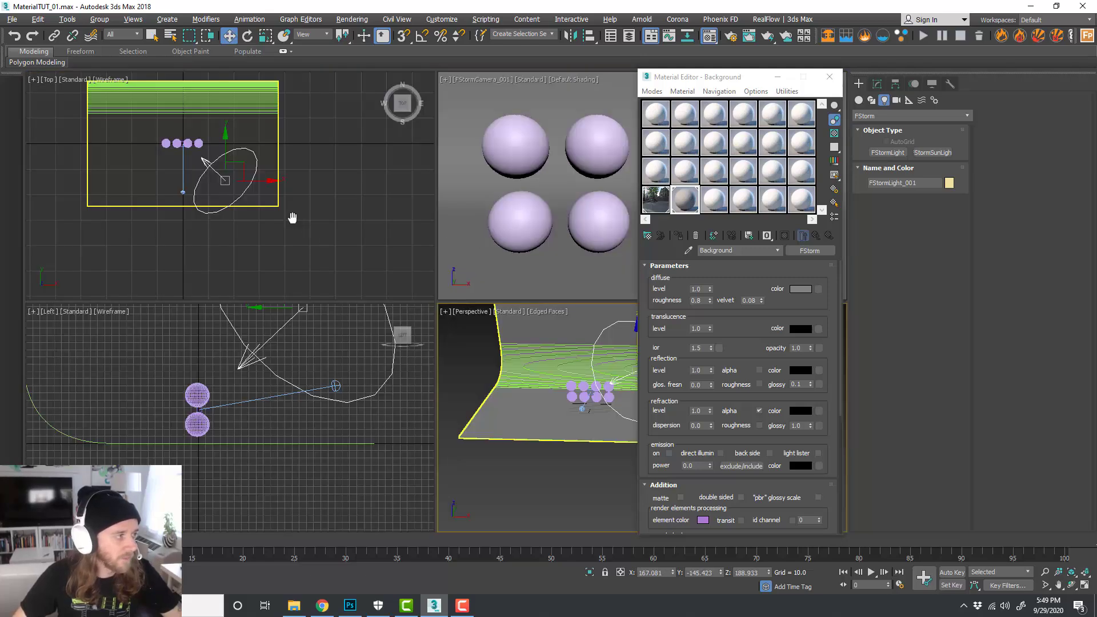
{"action": "scroll", "coordinate": [295, 216], "scroll_direction": "up", "scroll_amount": 4}
{"action": "left_click_drag", "start_coordinate": [318, 207], "coordinate": [93, 172], "text": "shift"}
{"action": "left_click", "coordinate": [549, 352]}
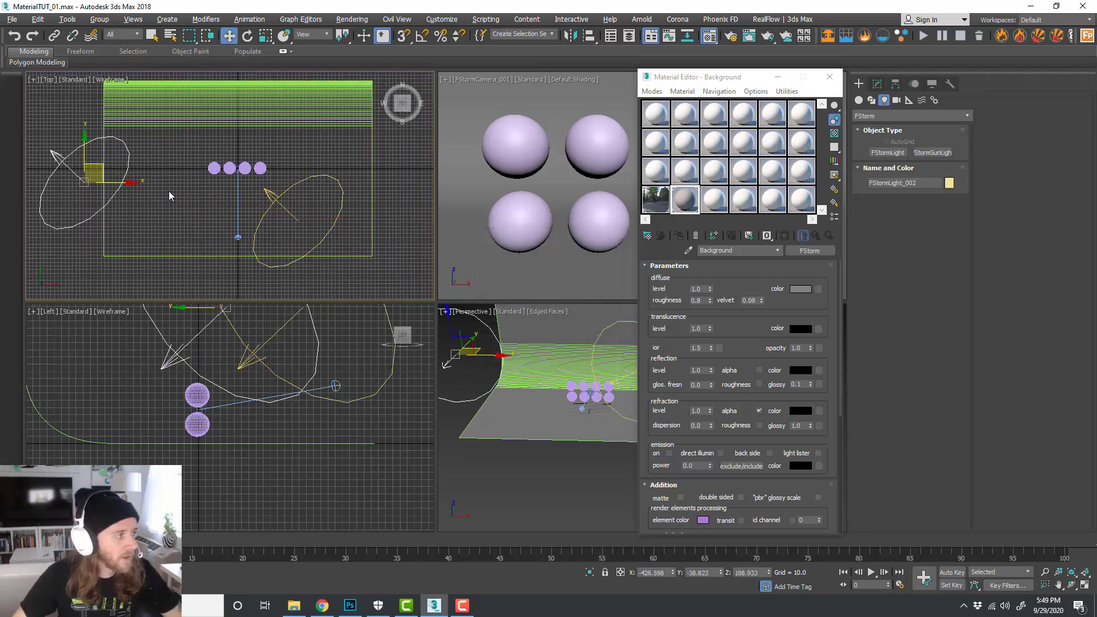
Step: Rotate and move the copied disk light to about X -412, Y -5, Z 137 so it faces the spheres
{"action": "middle_click_drag", "start_coordinate": [238, 188], "coordinate": [260, 200]}
{"action": "key", "text": "e"}
{"action": "left_click_drag", "start_coordinate": [143, 165], "coordinate": [284, 209]}
{"action": "key", "text": "w"}
{"action": "mouse_move", "coordinate": [133, 185]}
{"action": "left_mouse_down"}
{"action": "mouse_move", "coordinate": [137, 174]}
{"action": "mouse_move", "coordinate": [226, 298]}
{"action": "left_mouse_up"}
{"action": "key", "text": "e"}
{"action": "key", "text": "alt+w"}
{"action": "middle_click_drag", "start_coordinate": [448, 331], "coordinate": [260, 272], "text": "alt"}
{"action": "left_click_drag", "start_coordinate": [246, 267], "coordinate": [221, 296]}
{"action": "key", "text": "w"}
{"action": "middle_click_drag", "start_coordinate": [276, 303], "coordinate": [352, 326], "text": "alt"}
{"action": "middle_click_drag", "start_coordinate": [464, 350], "coordinate": [375, 324]}
Step: Set the copied disk light's power to 4.0 and the original disk light's power to 10.0
{"action": "left_click", "coordinate": [877, 84]}
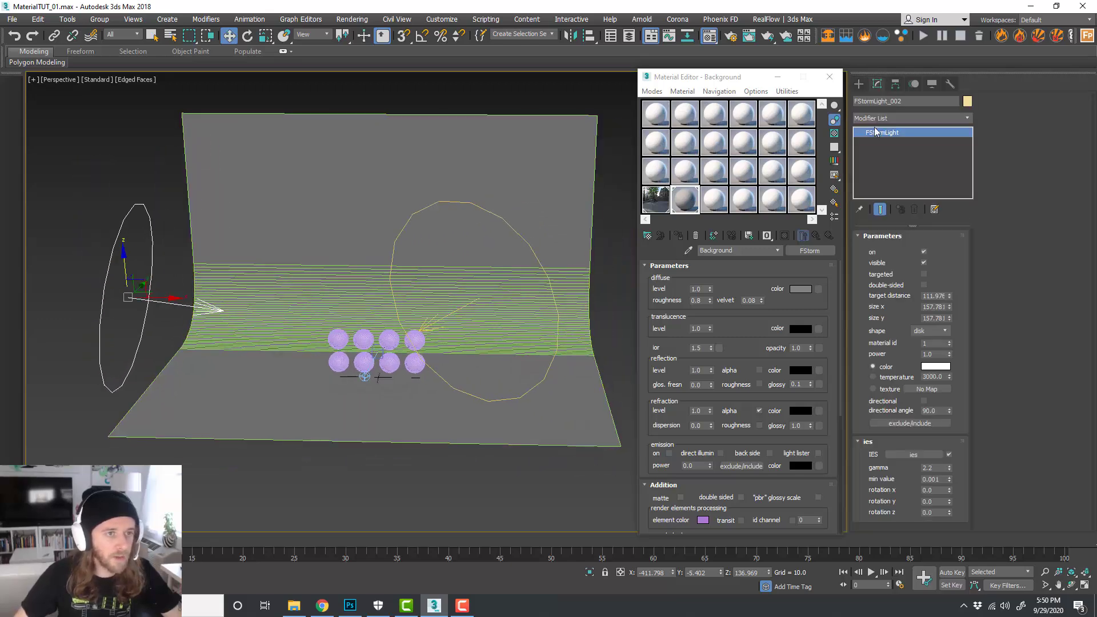
{"action": "middle_click_drag", "start_coordinate": [517, 303], "coordinate": [494, 290]}
{"action": "double_click", "coordinate": [936, 353]}
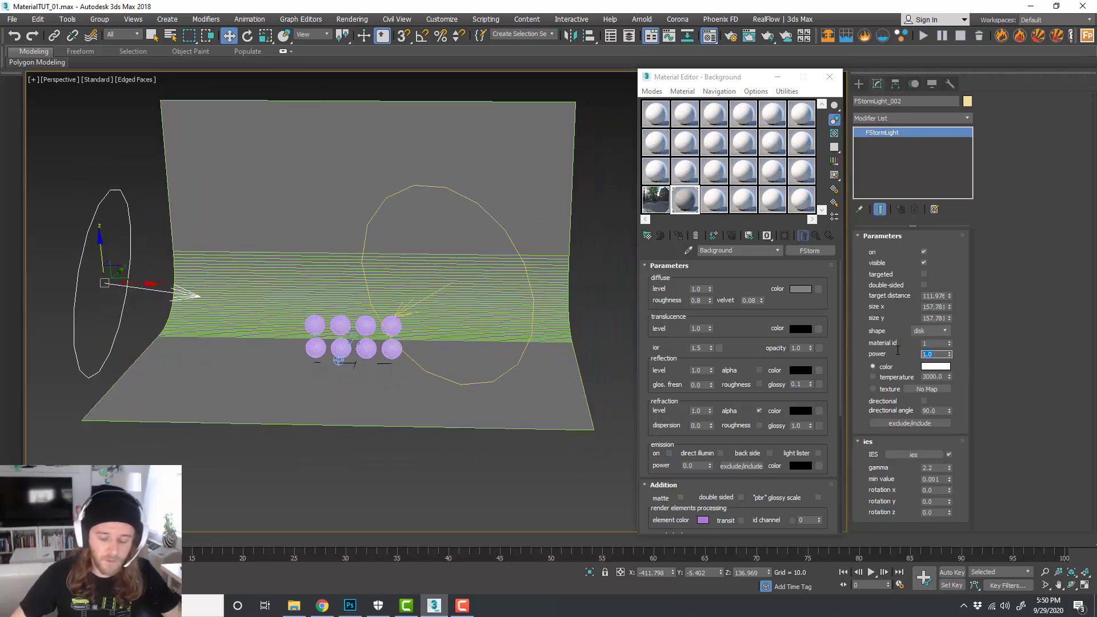
{"action": "type", "text": "4"}
{"action": "key", "text": "Return"}
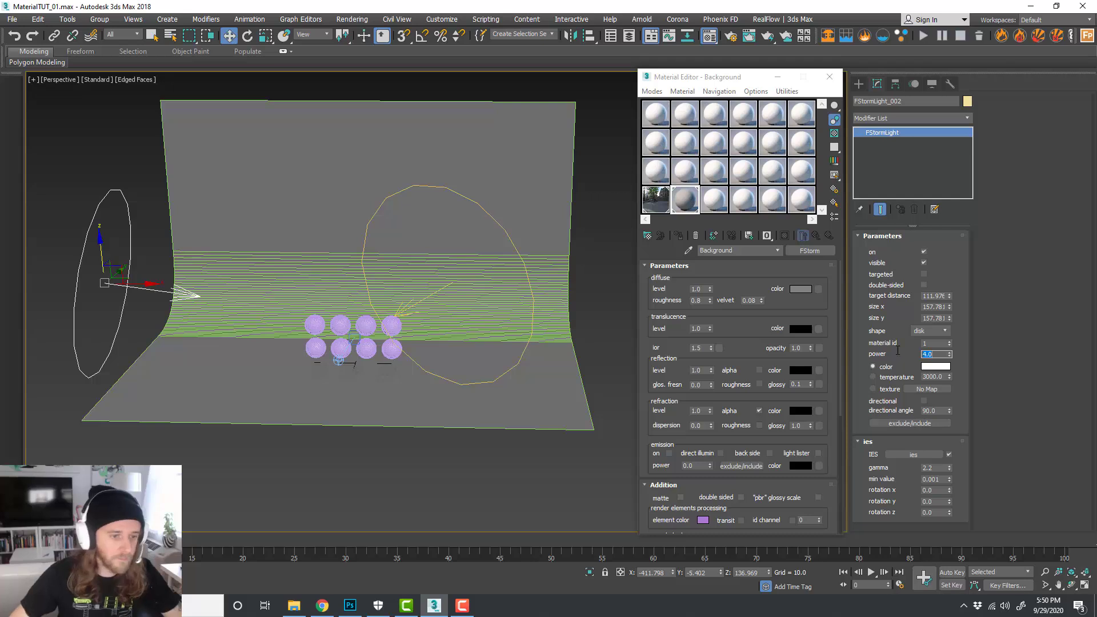
{"action": "left_click", "coordinate": [524, 336]}
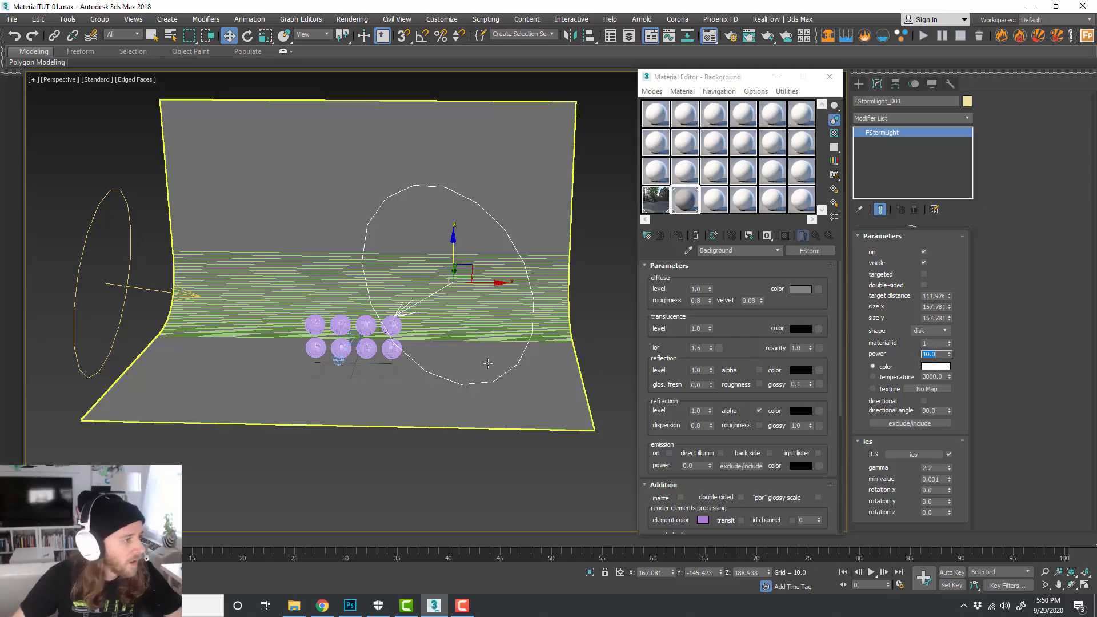
{"action": "middle_click_drag", "start_coordinate": [489, 363], "coordinate": [509, 372], "text": "alt"}
{"action": "left_click", "coordinate": [494, 476]}
Step: Maximize the FStormCamera_001 view and move the Material Editor clear of the spheres
{"action": "key", "text": "alt+w"}
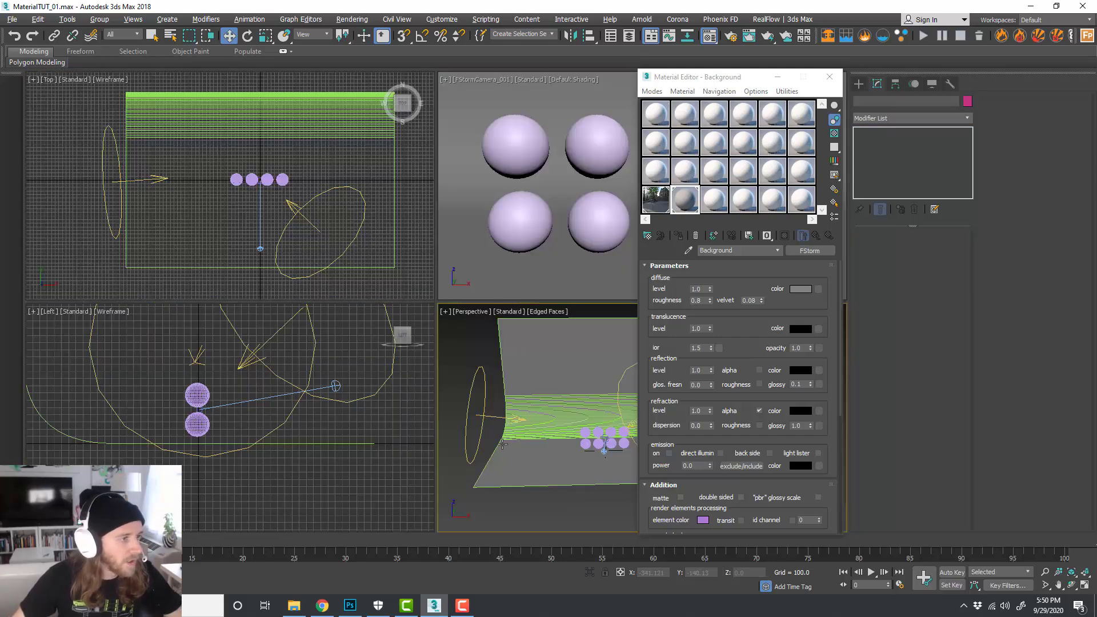
{"action": "left_click", "coordinate": [594, 275]}
{"action": "key", "text": "alt+w"}
{"action": "left_click", "coordinate": [623, 229]}
{"action": "left_click_drag", "start_coordinate": [734, 77], "coordinate": [940, 61]}
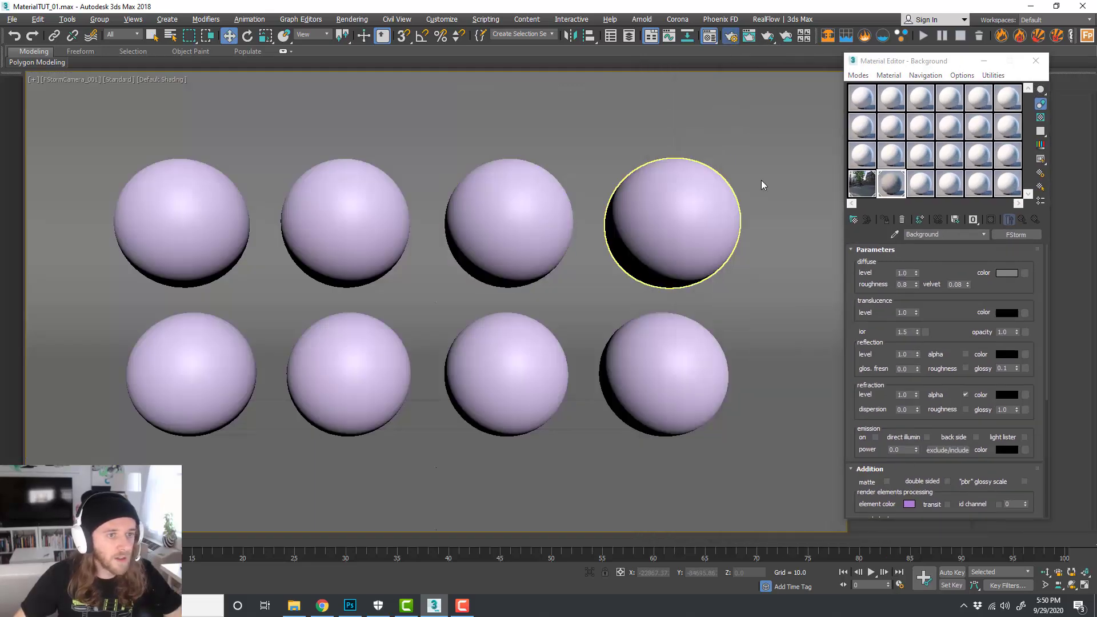
Step: Open the FStorm interactive render settings and run RT mode for the camera view
{"action": "left_click", "coordinate": [731, 36]}
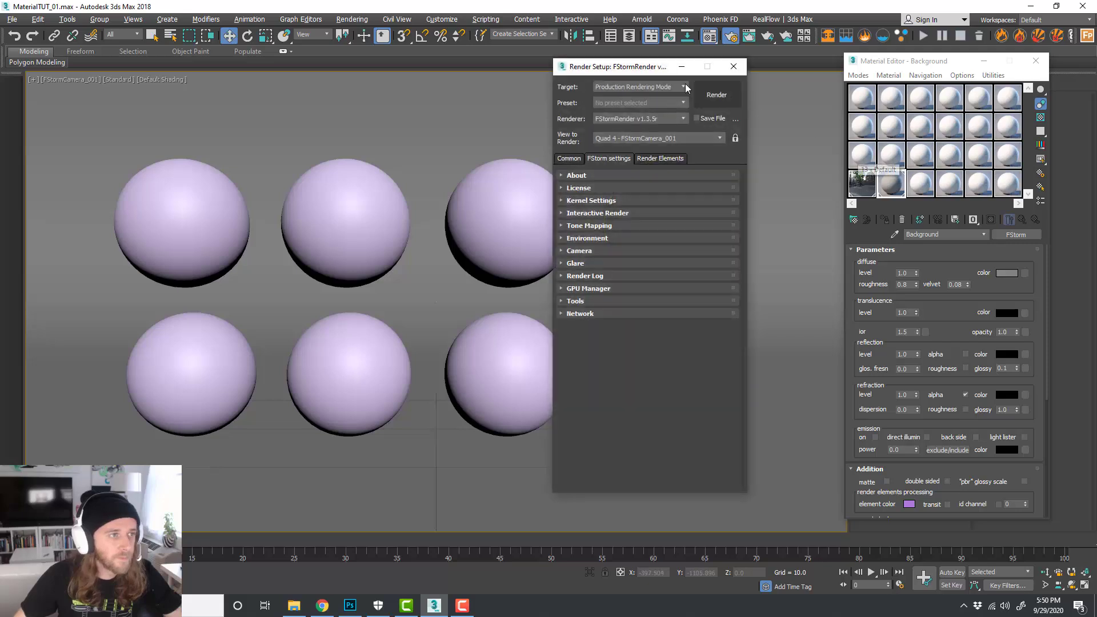
{"action": "left_click_drag", "start_coordinate": [747, 64], "coordinate": [877, 49]}
{"action": "left_click", "coordinate": [744, 198]}
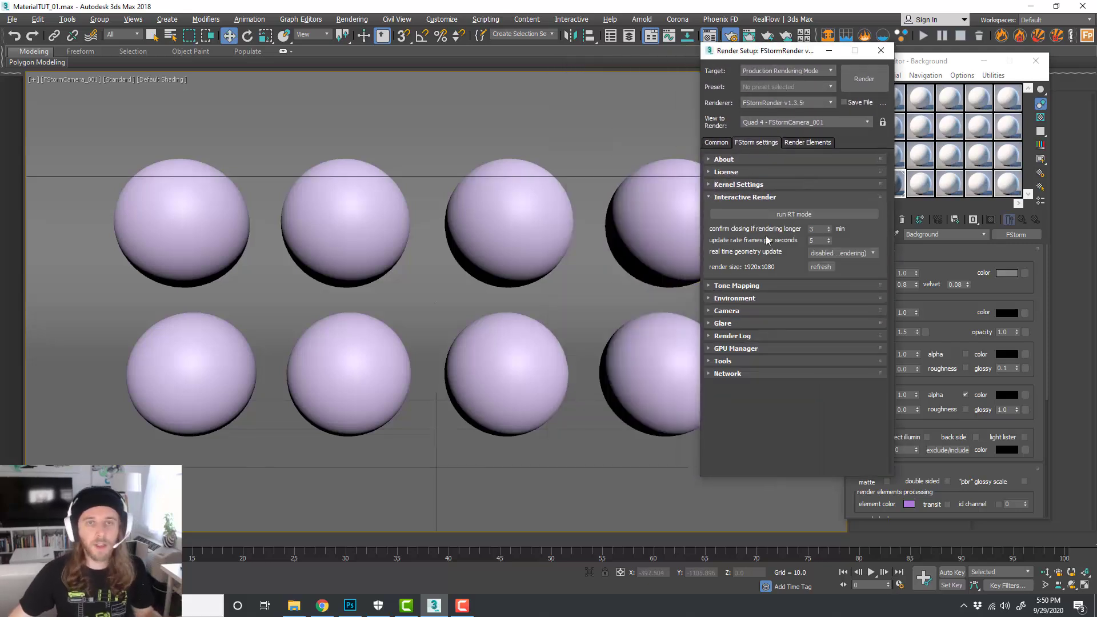
{"action": "left_click", "coordinate": [788, 215]}
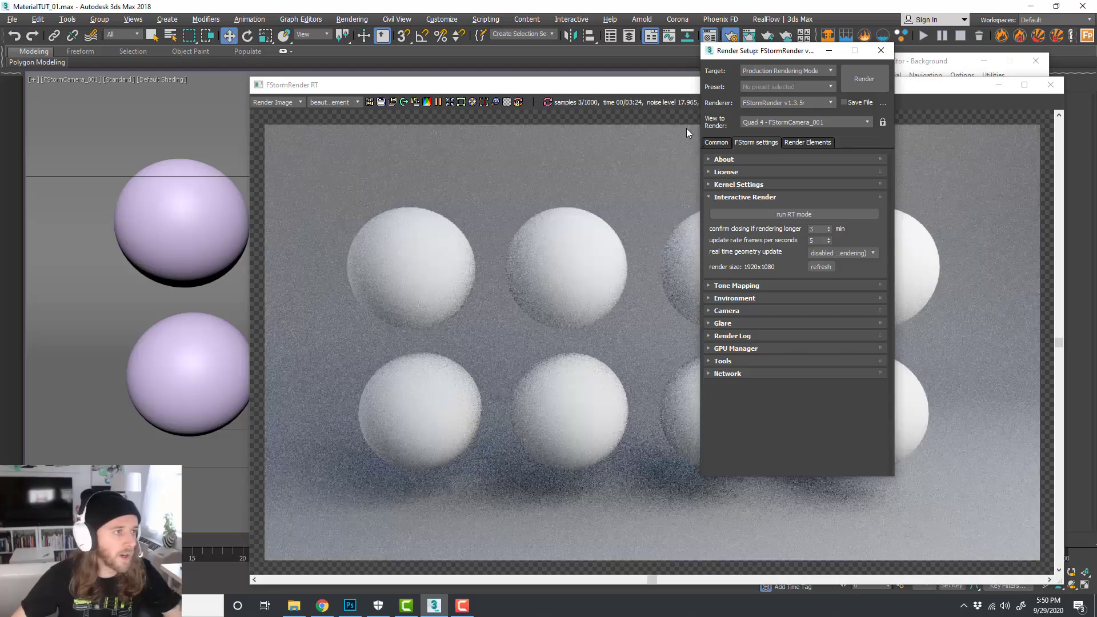
Step: Pause the interactive render and move the FStormRender RT window away from the workspace
{"action": "left_click_drag", "start_coordinate": [633, 90], "coordinate": [406, 41]}
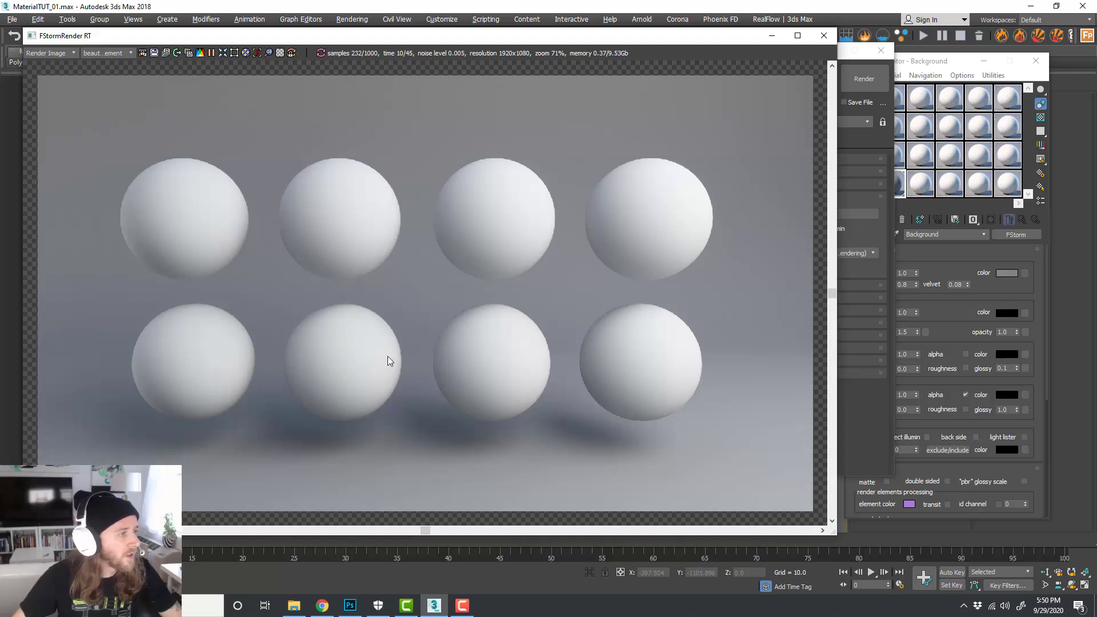
{"action": "left_click", "coordinate": [211, 53]}
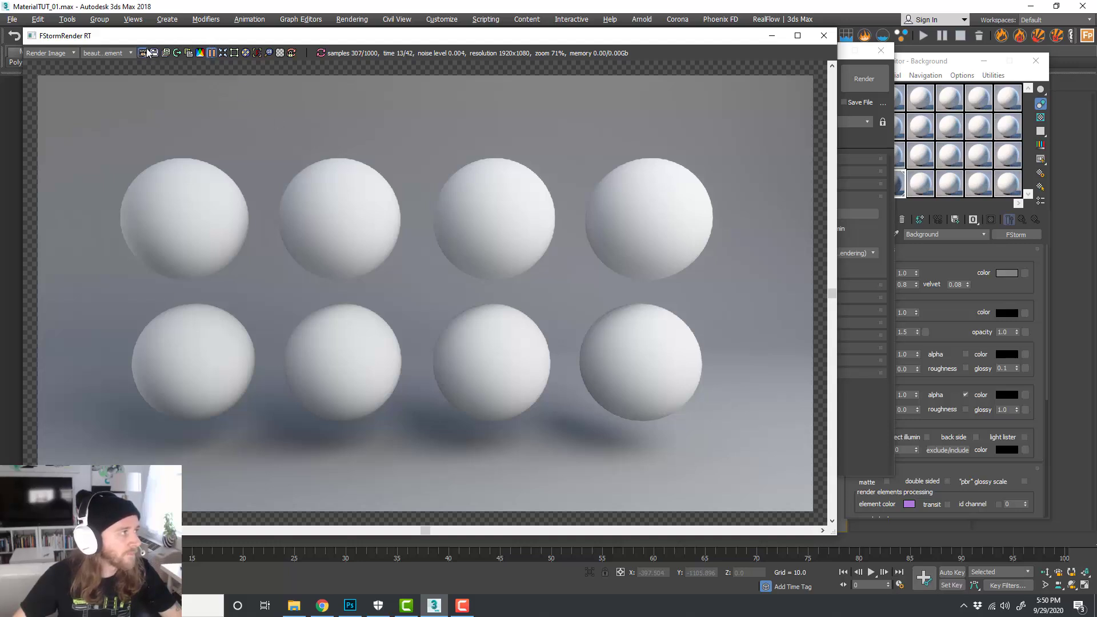
{"action": "left_click_drag", "start_coordinate": [239, 41], "coordinate": [1094, 86]}
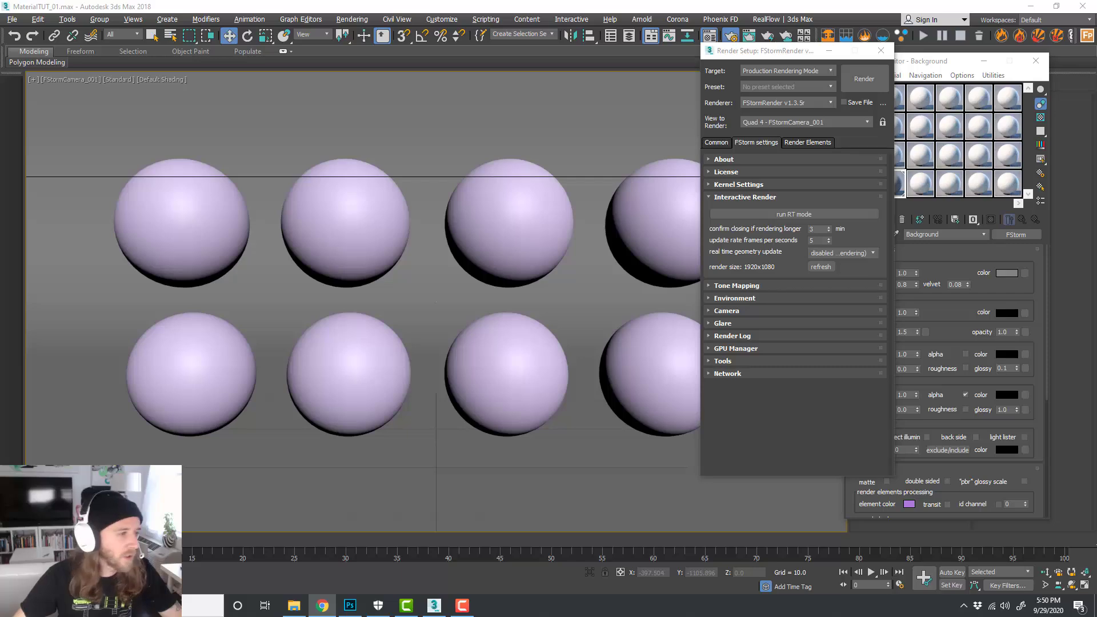
Step: Select the first sphere in the upper row and close Render Setup to uncover the Material Editor
{"action": "left_click", "coordinate": [210, 223]}
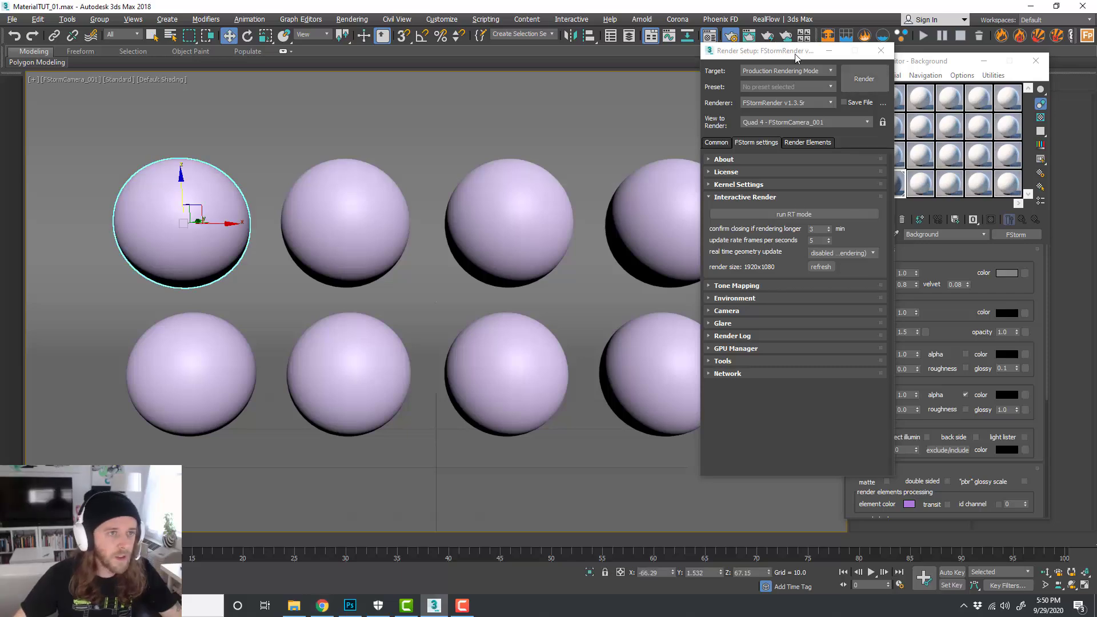
{"action": "left_click", "coordinate": [881, 51]}
{"action": "left_click_drag", "start_coordinate": [920, 63], "coordinate": [832, 68]}
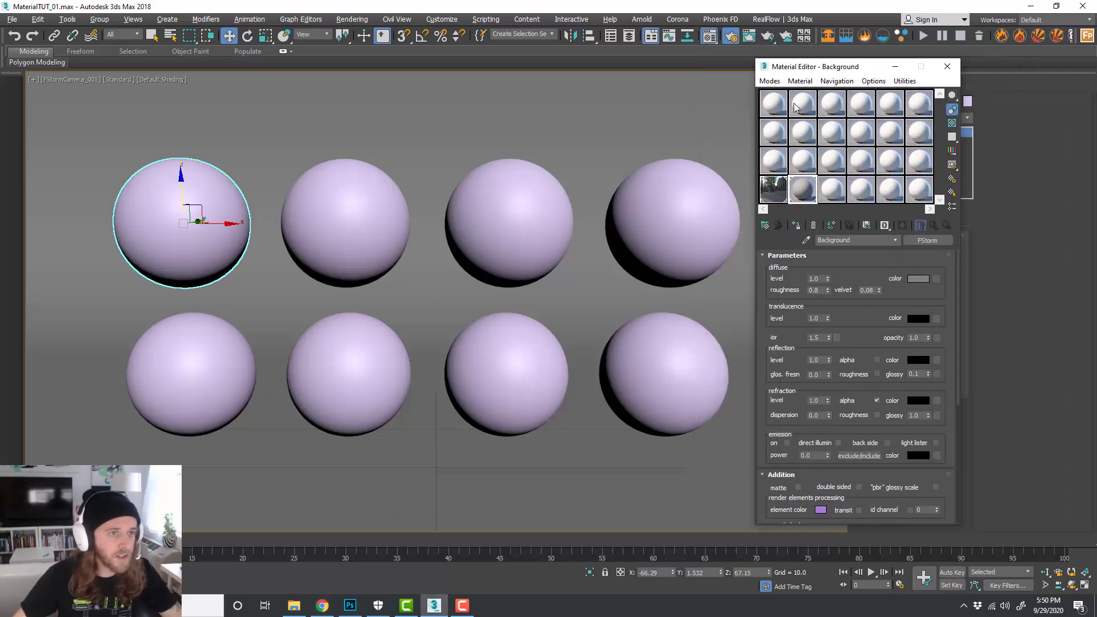
Step: Rename the StandardMat material sample as Glossy
{"action": "left_click", "coordinate": [781, 106]}
{"action": "double_click", "coordinate": [852, 240]}
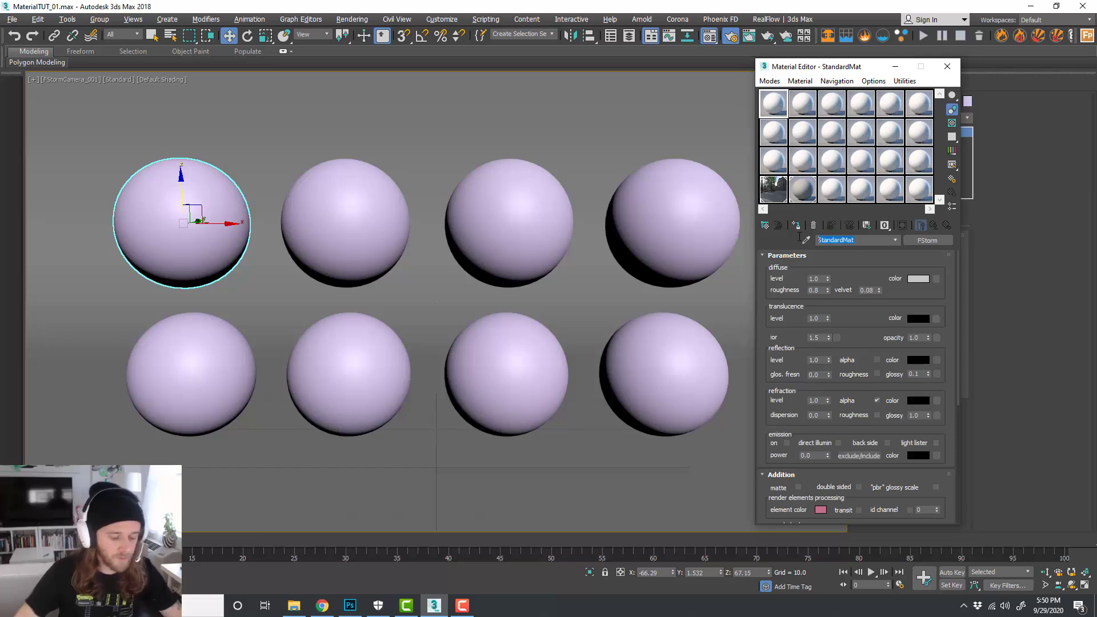
{"action": "type", "text": "Gloss"}
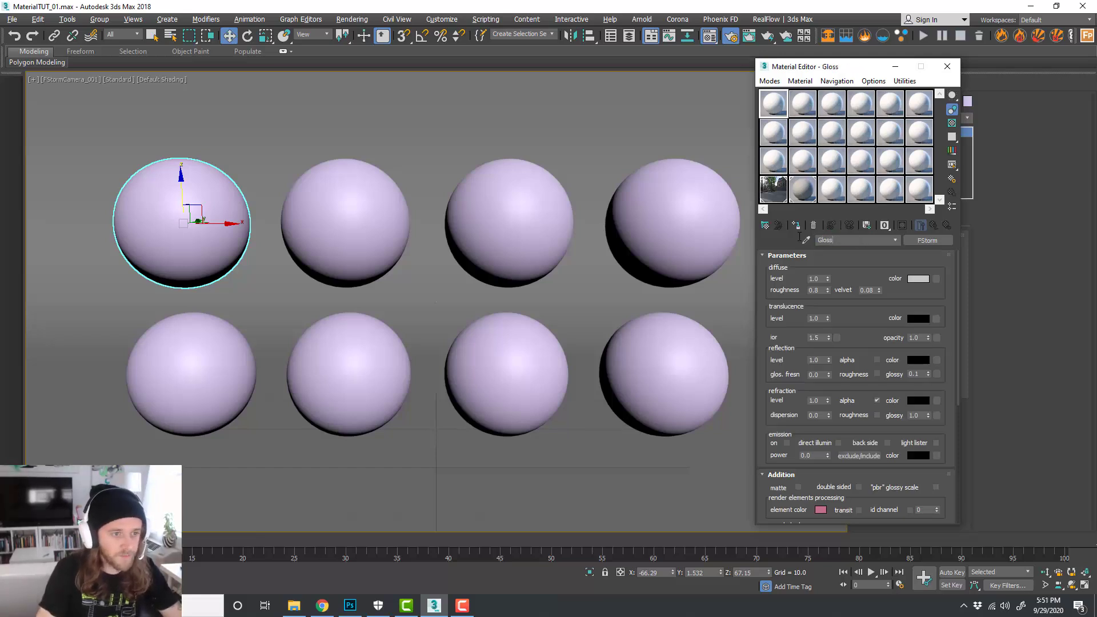
{"action": "type", "text": "y"}
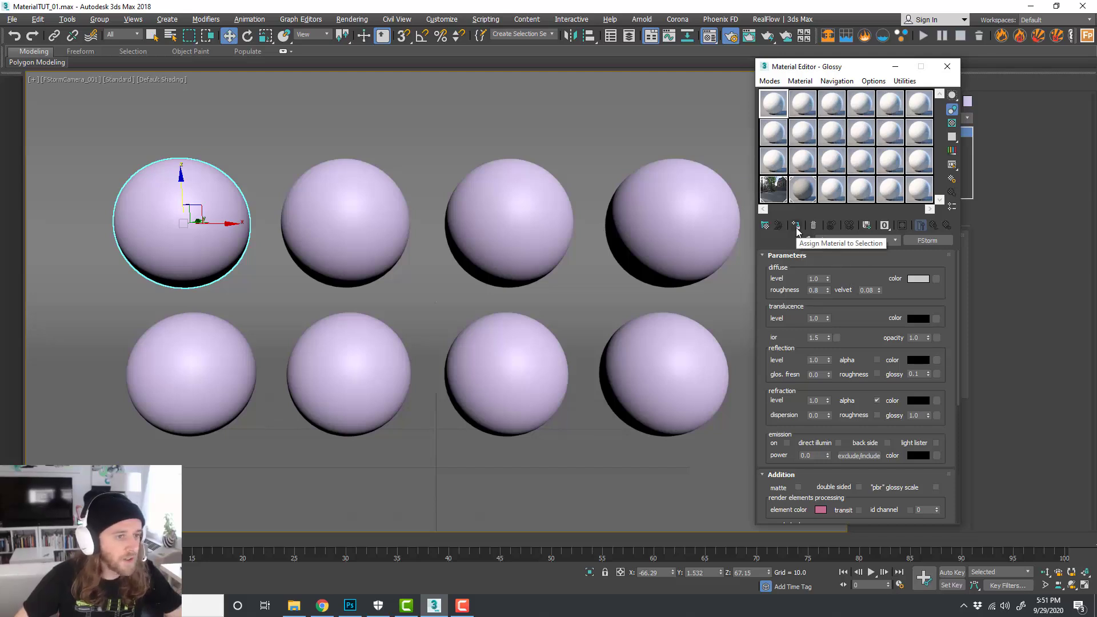
Step: Assign the Glossy material to the selected sphere and change its diffuse color to red
{"action": "left_click", "coordinate": [796, 226]}
{"action": "left_click", "coordinate": [917, 279]}
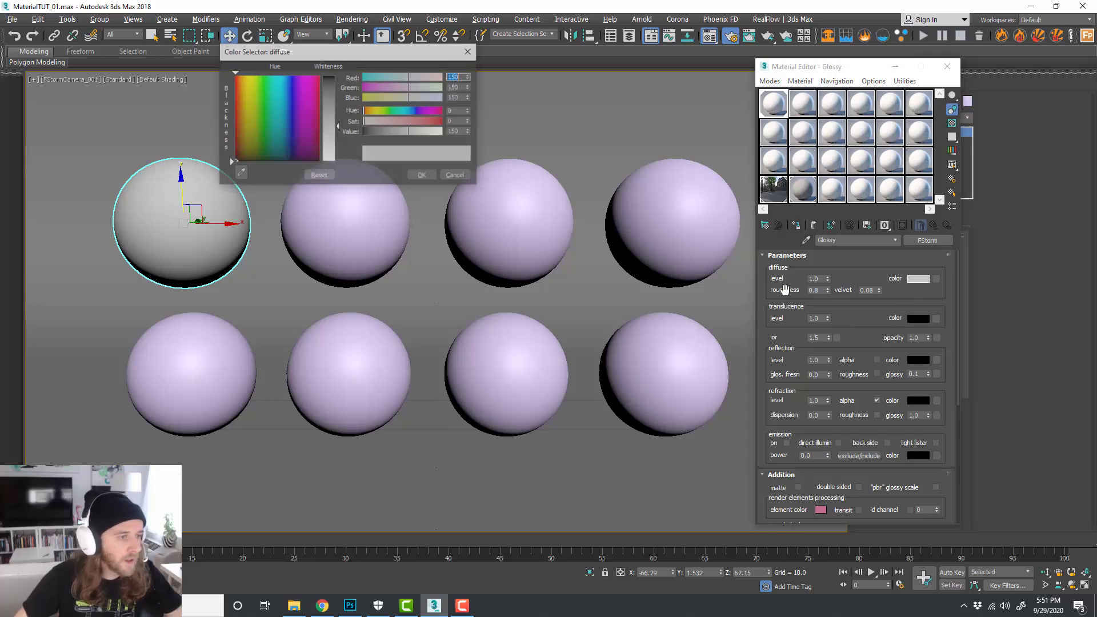
{"action": "left_click", "coordinate": [243, 112]}
{"action": "left_click_drag", "start_coordinate": [330, 127], "coordinate": [346, 100]}
{"action": "left_click", "coordinate": [423, 176]}
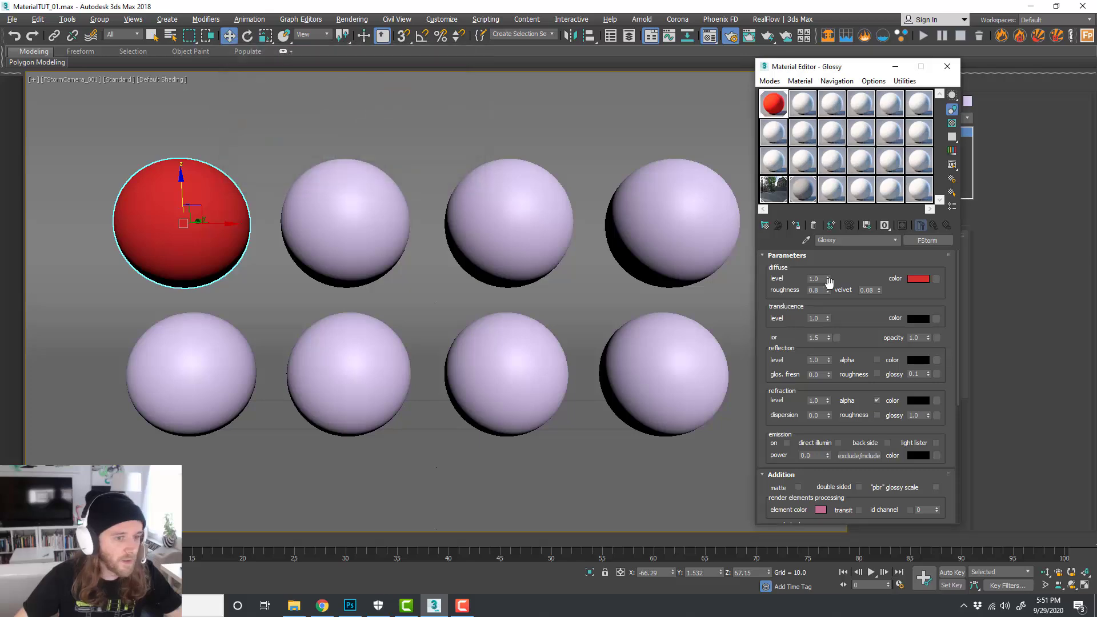
Step: Reopen and resume the FStorm interactive render, shrink its window beside the material settings, and frame all eight spheres
{"action": "left_click", "coordinate": [1001, 36]}
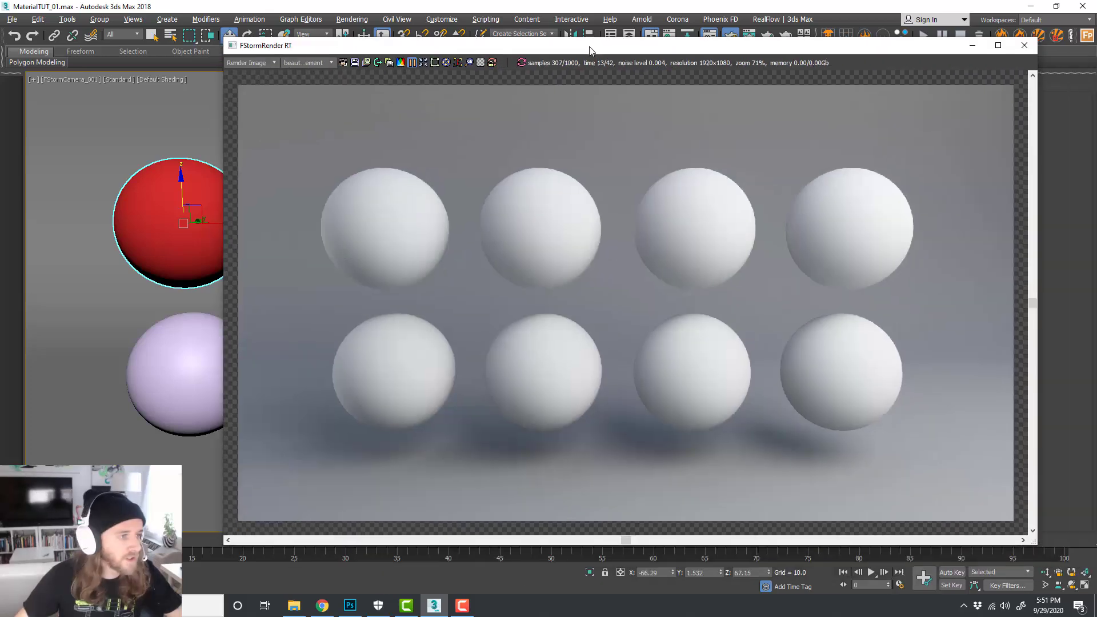
{"action": "left_click", "coordinate": [418, 65]}
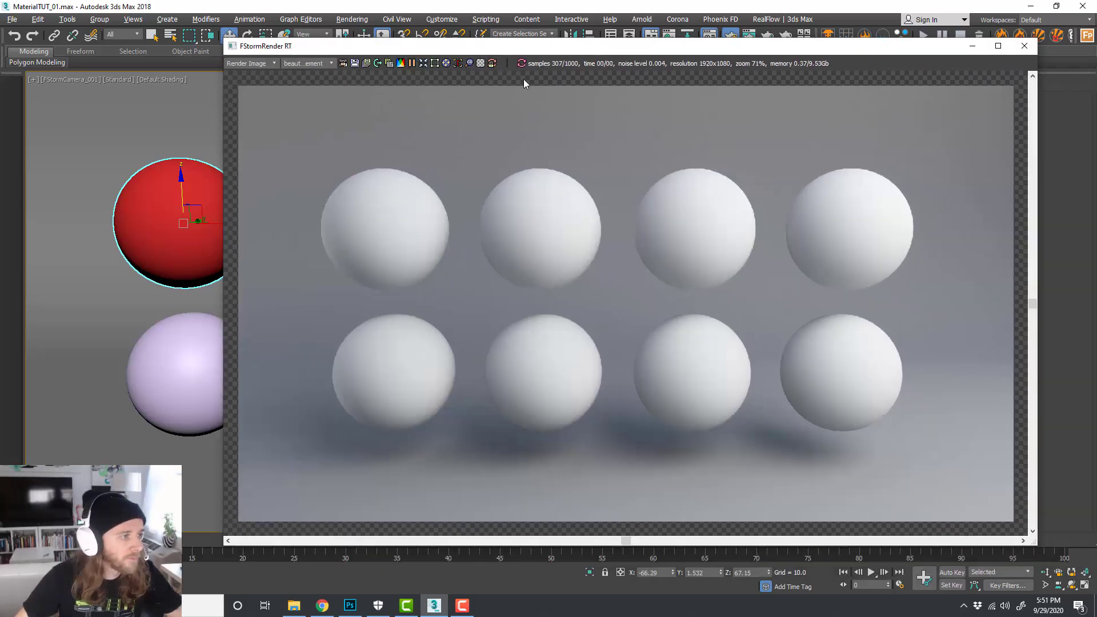
{"action": "left_click_drag", "start_coordinate": [539, 46], "coordinate": [380, 34]}
{"action": "left_click_drag", "start_coordinate": [749, 445], "coordinate": [579, 391]}
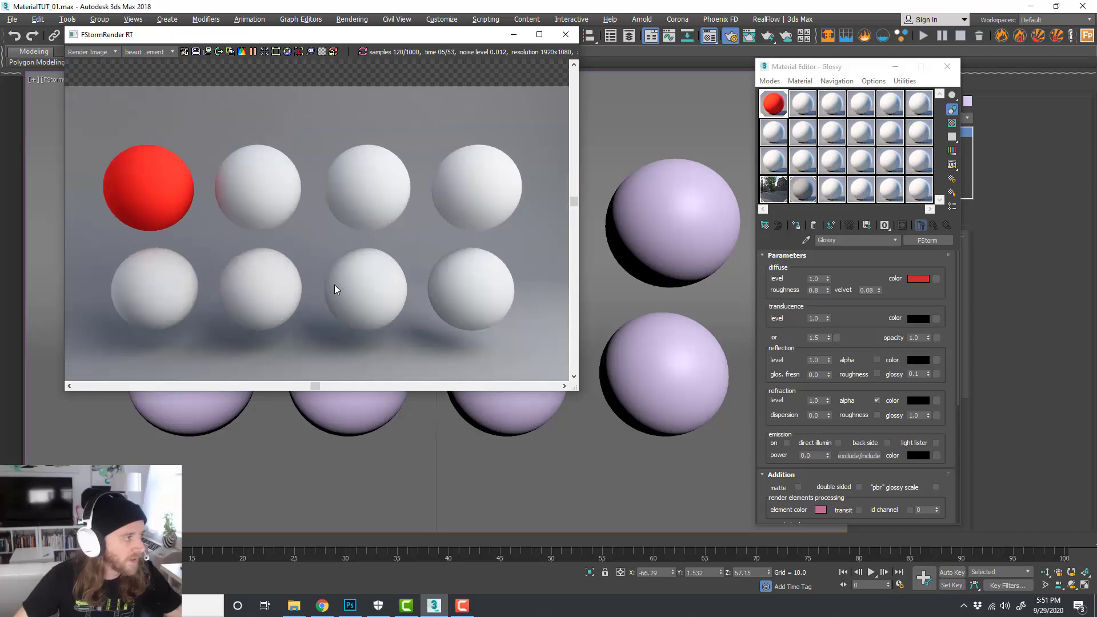
{"action": "scroll", "coordinate": [364, 270], "scroll_direction": "down", "scroll_amount": 1}
{"action": "scroll", "coordinate": [355, 255], "scroll_direction": "up", "scroll_amount": 1}
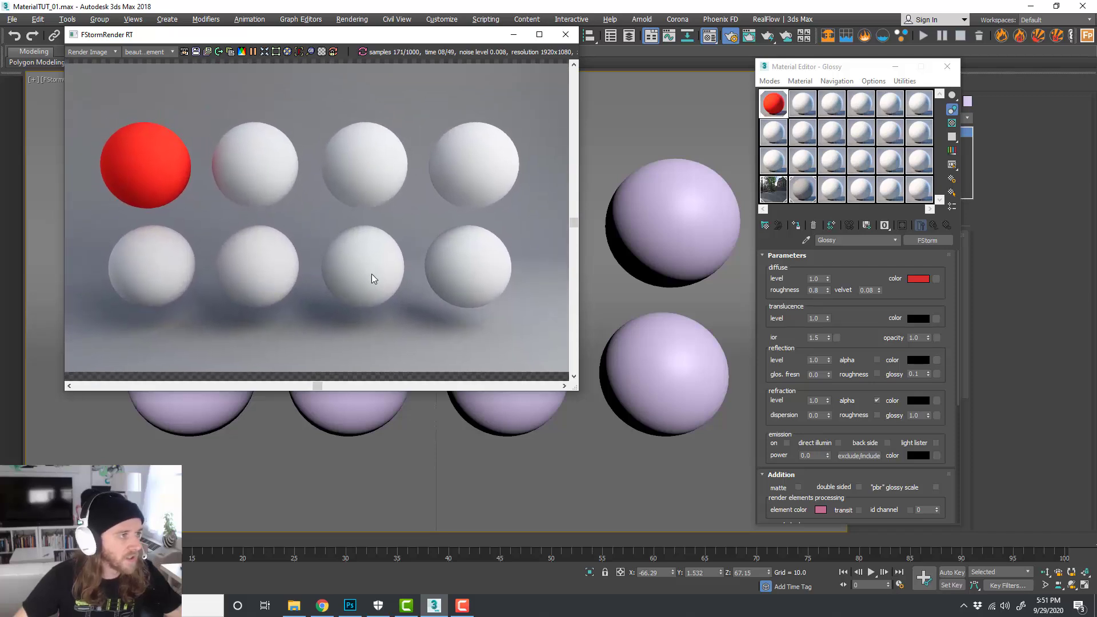
{"action": "left_click_drag", "start_coordinate": [372, 273], "coordinate": [367, 272]}
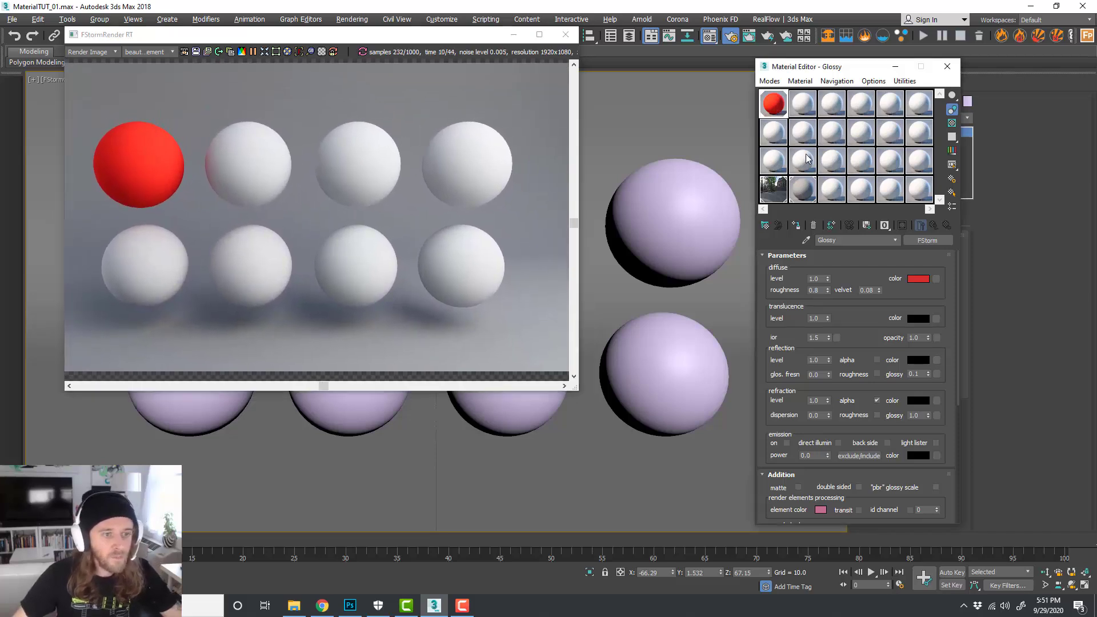
Step: Look over the Glossy material's diffuse, IOR, reflection and refraction parameters
{"action": "left_click_drag", "start_coordinate": [868, 332], "coordinate": [848, 315]}
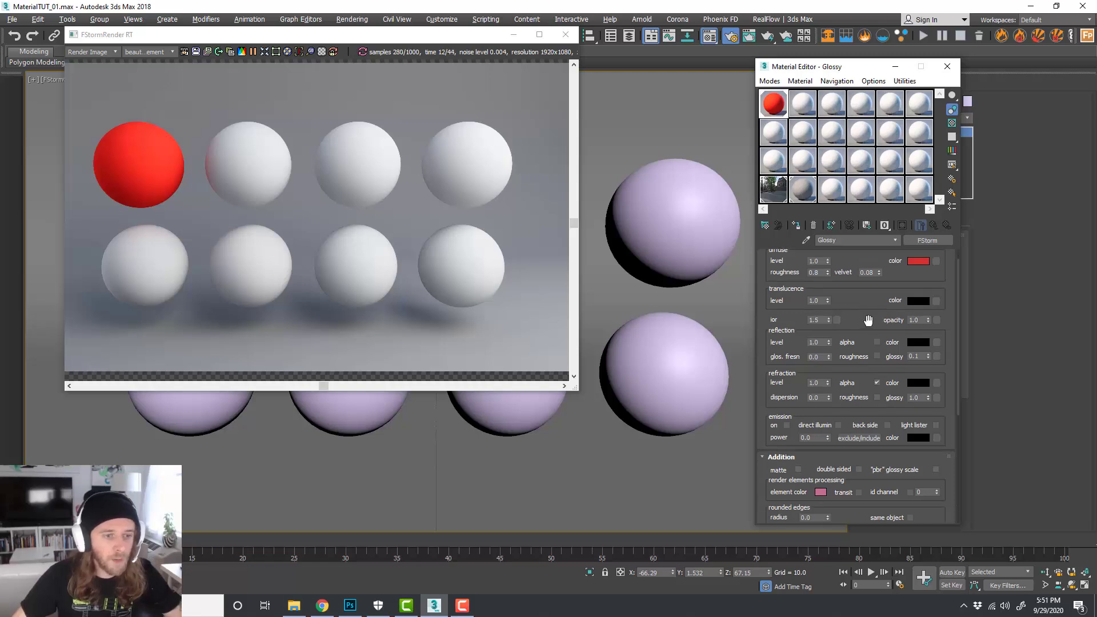
{"action": "scroll", "coordinate": [863, 326], "scroll_direction": "up", "scroll_amount": 1}
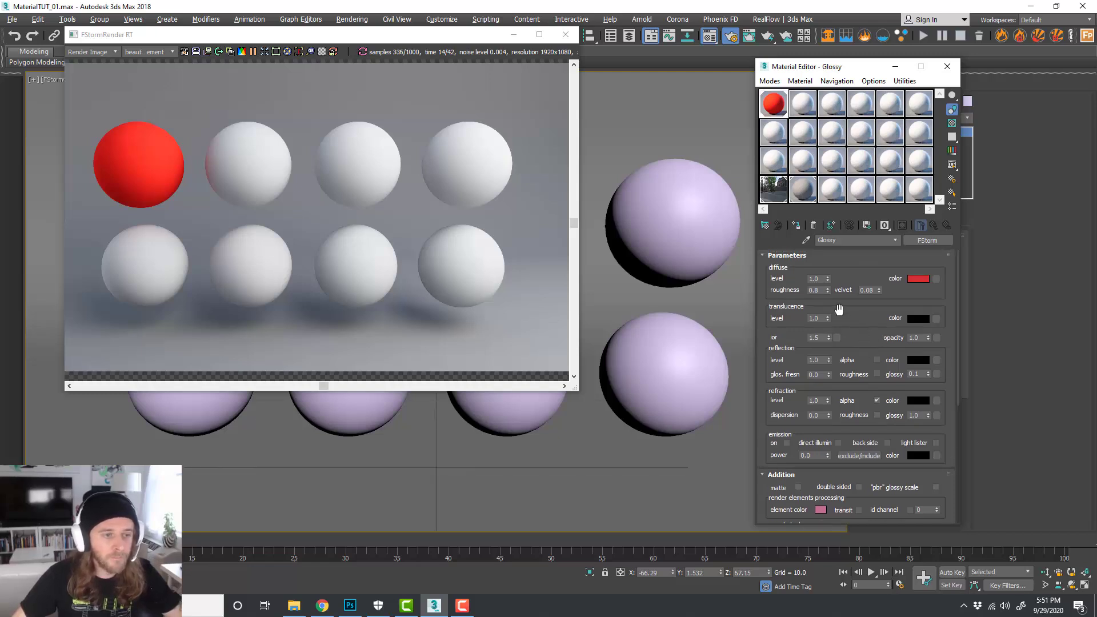
{"action": "scroll", "coordinate": [848, 309], "scroll_direction": "down", "scroll_amount": 1}
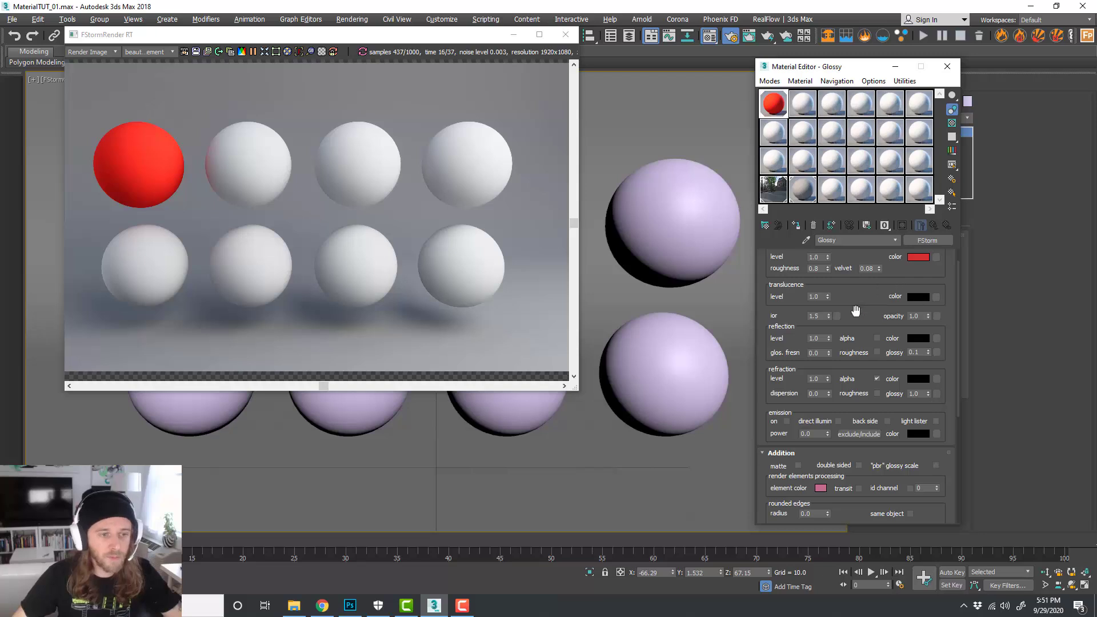
{"action": "scroll", "coordinate": [863, 315], "scroll_direction": "up", "scroll_amount": 1}
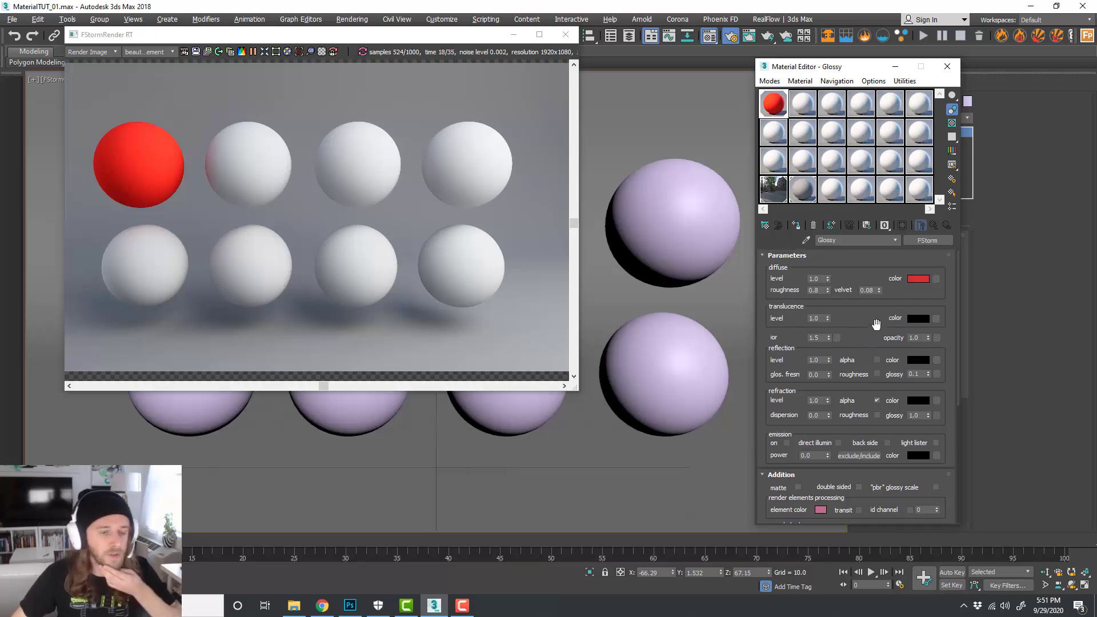
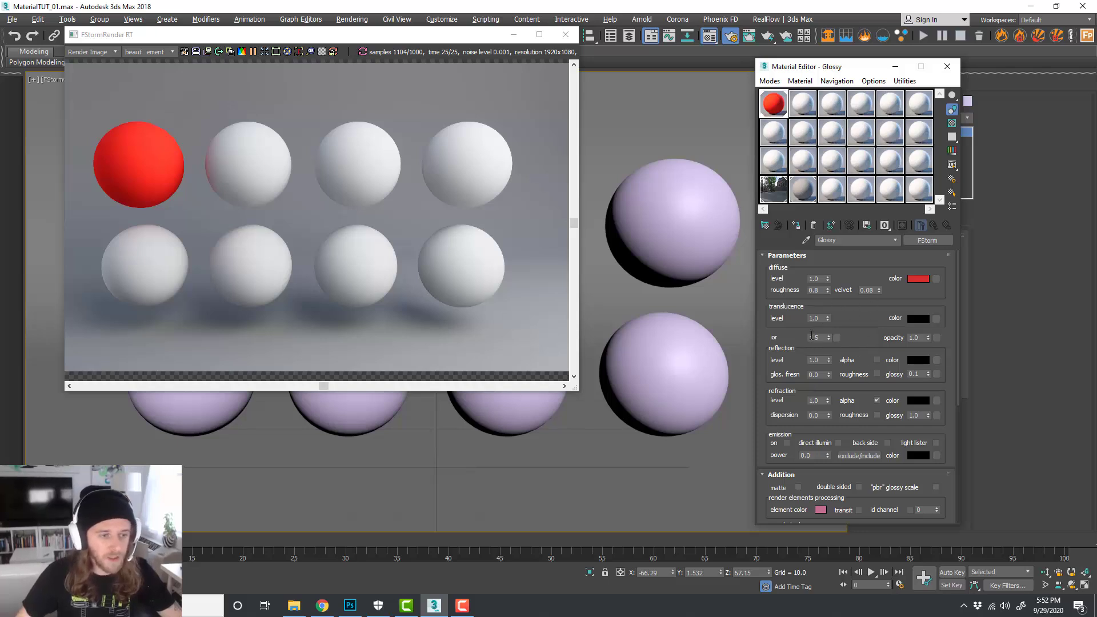
{"action": "scroll", "coordinate": [783, 315], "scroll_direction": "down", "scroll_amount": 1}
{"action": "scroll", "coordinate": [798, 331], "scroll_direction": "up", "scroll_amount": 1}
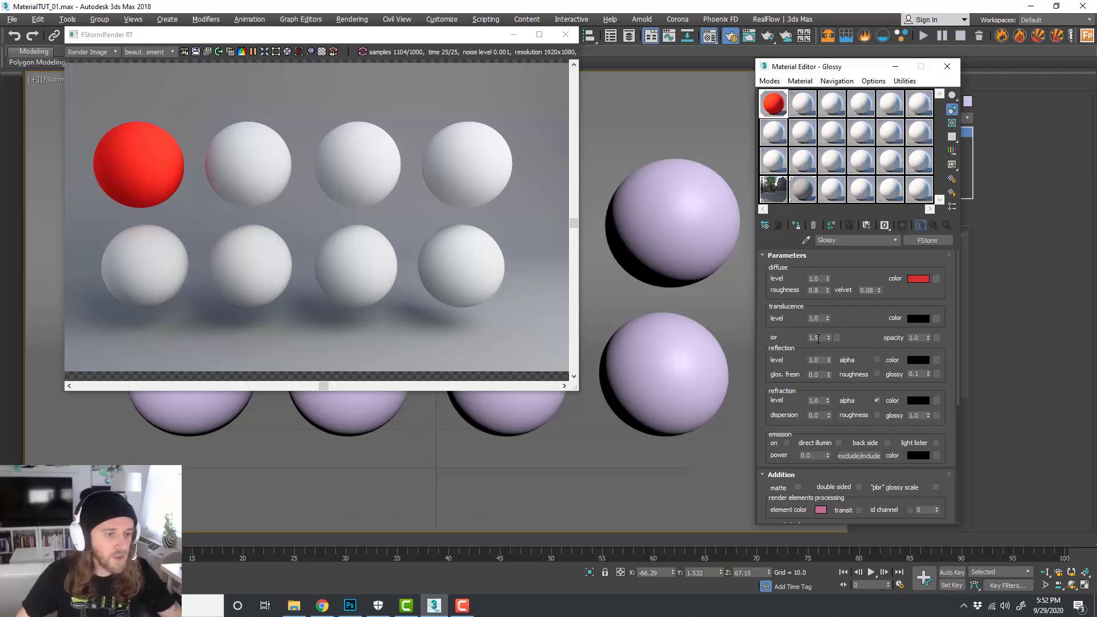
Step: Give the Glossy material a pure white reflection color and set its reflection glossiness to 1.0
{"action": "left_click_drag", "start_coordinate": [859, 339], "coordinate": [871, 310]}
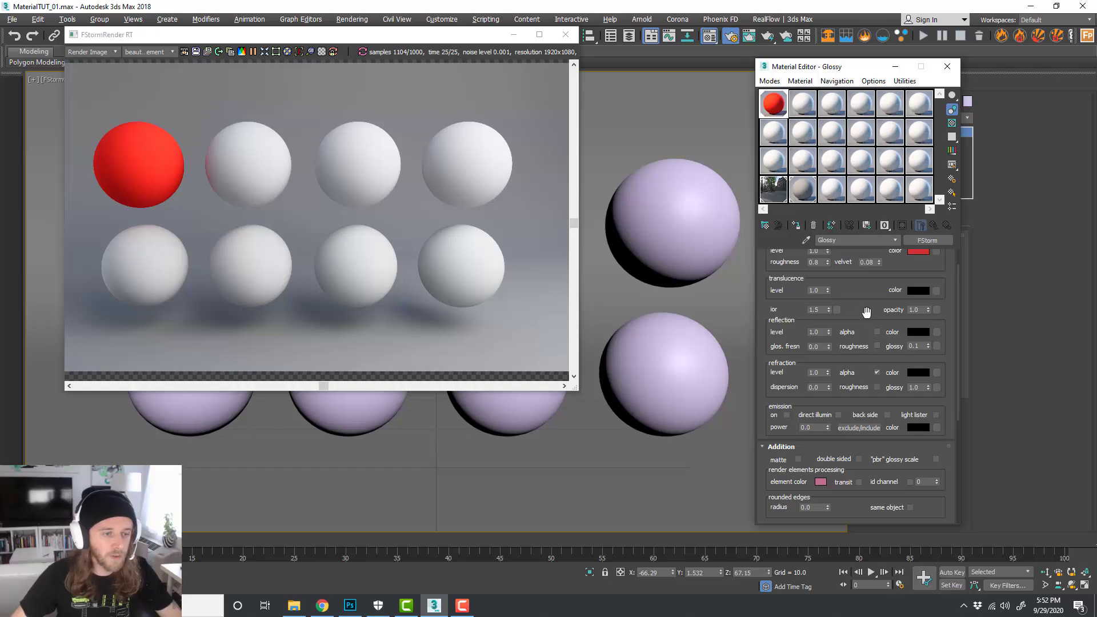
{"action": "left_click_drag", "start_coordinate": [867, 313], "coordinate": [867, 299]}
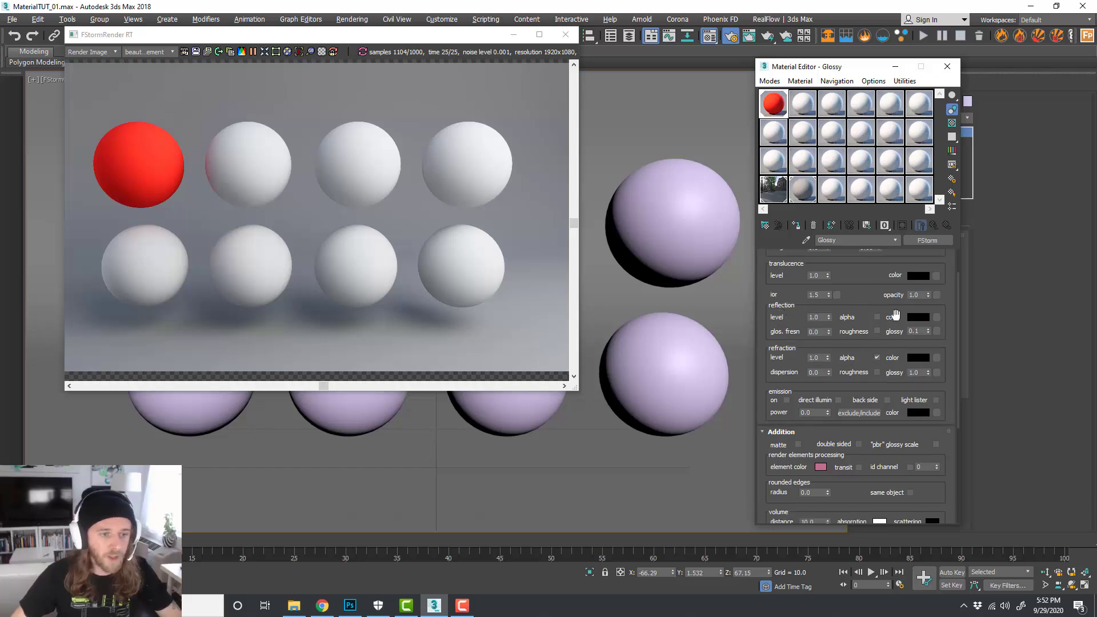
{"action": "left_click", "coordinate": [915, 318]}
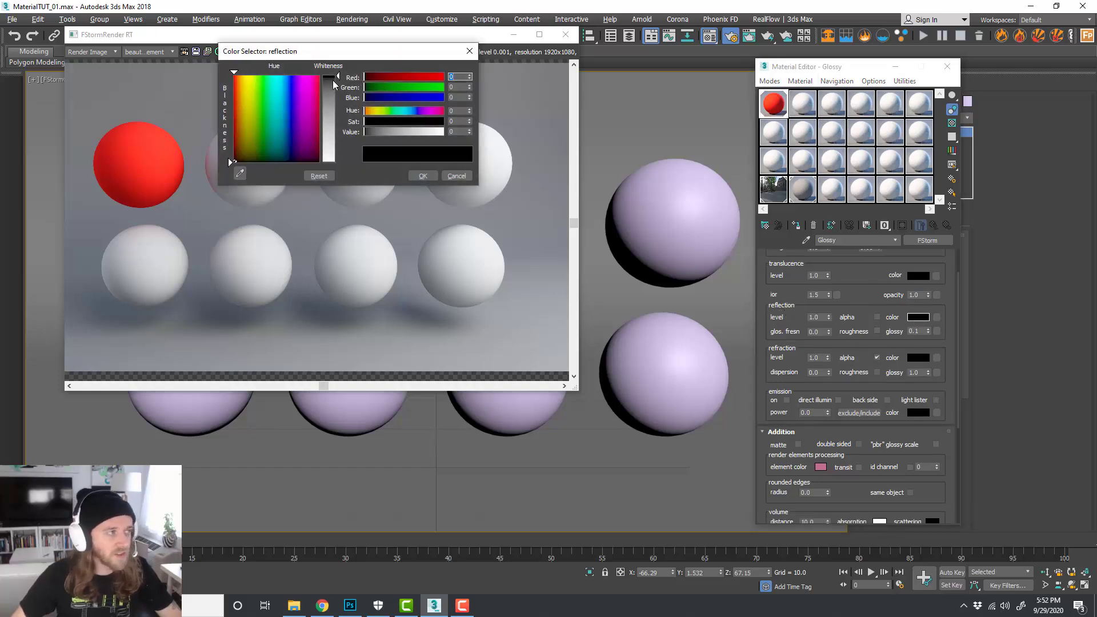
{"action": "left_click", "coordinate": [340, 161]}
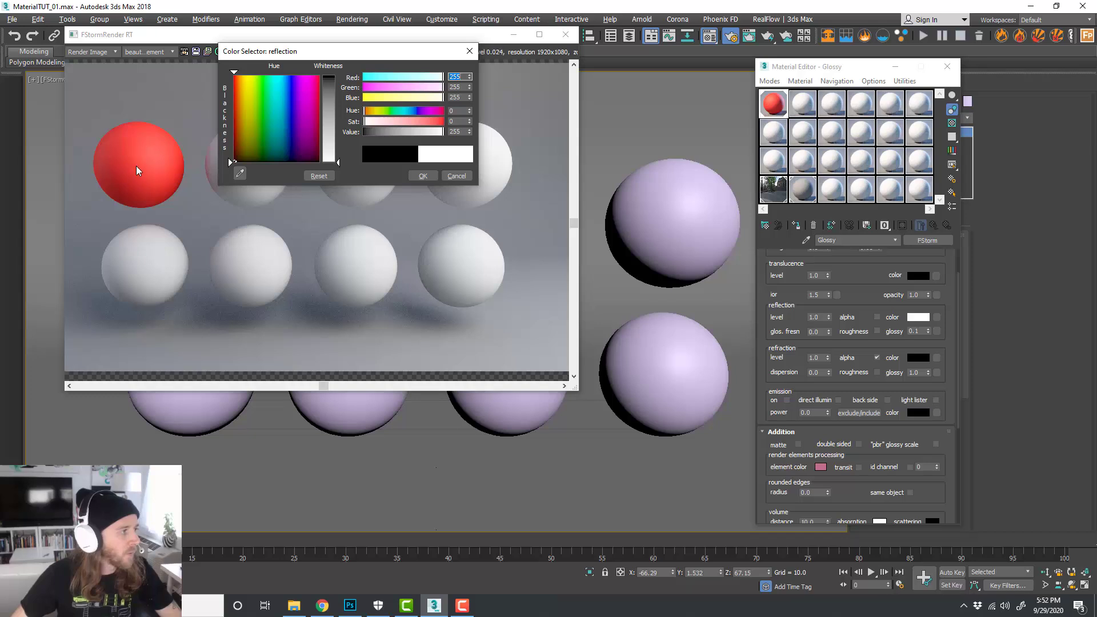
{"action": "left_click", "coordinate": [420, 177]}
{"action": "left_click_drag", "start_coordinate": [299, 42], "coordinate": [348, 104]}
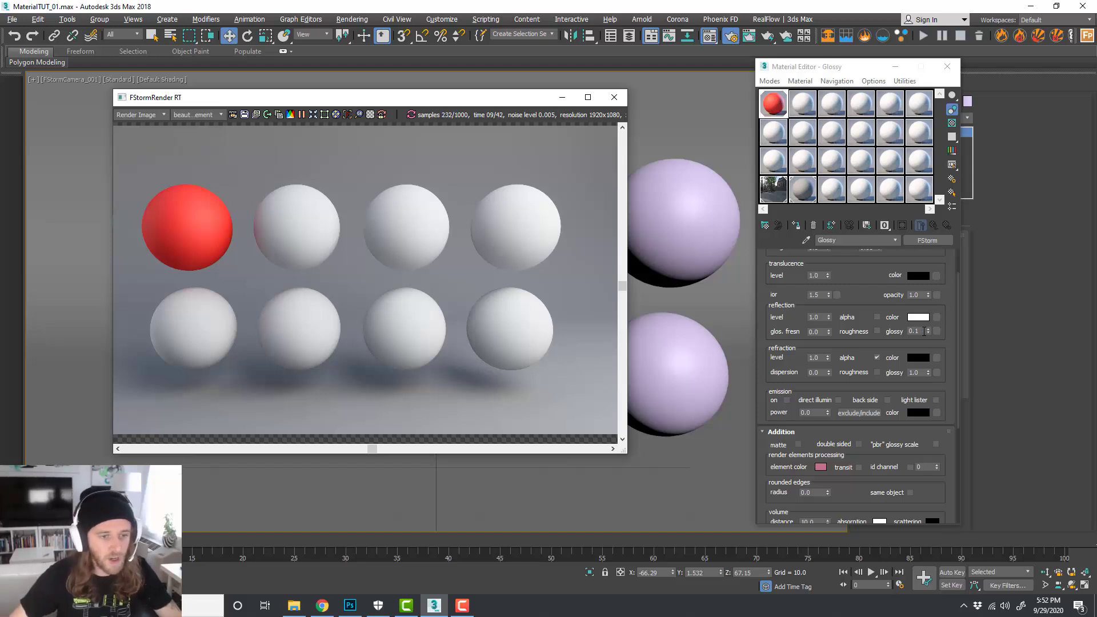
{"action": "double_click", "coordinate": [917, 332]}
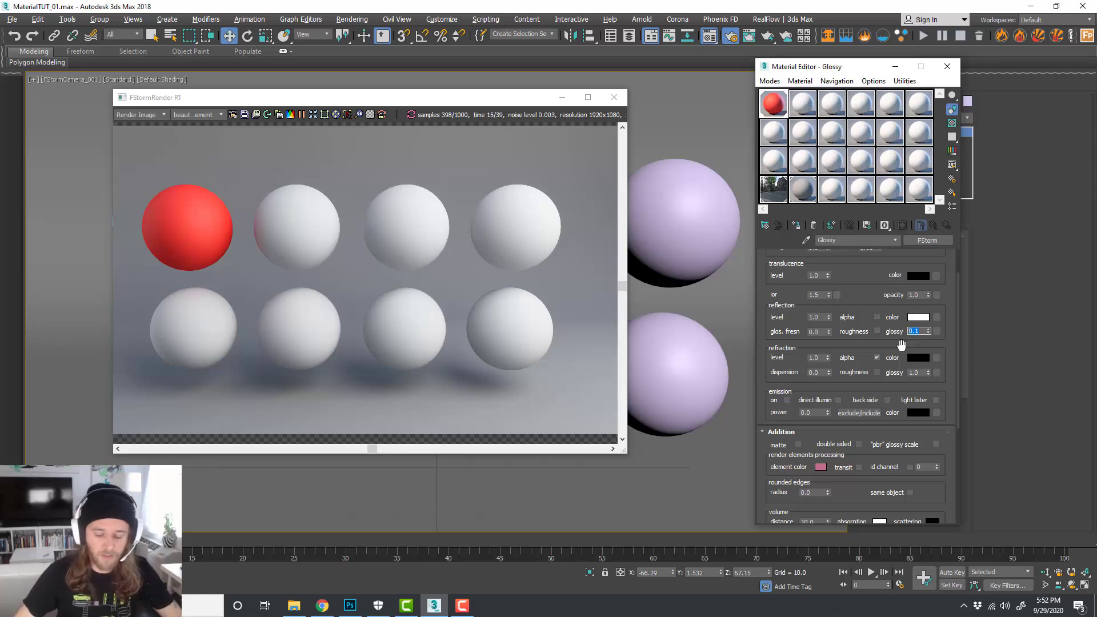
{"action": "type", "text": "1.0"}
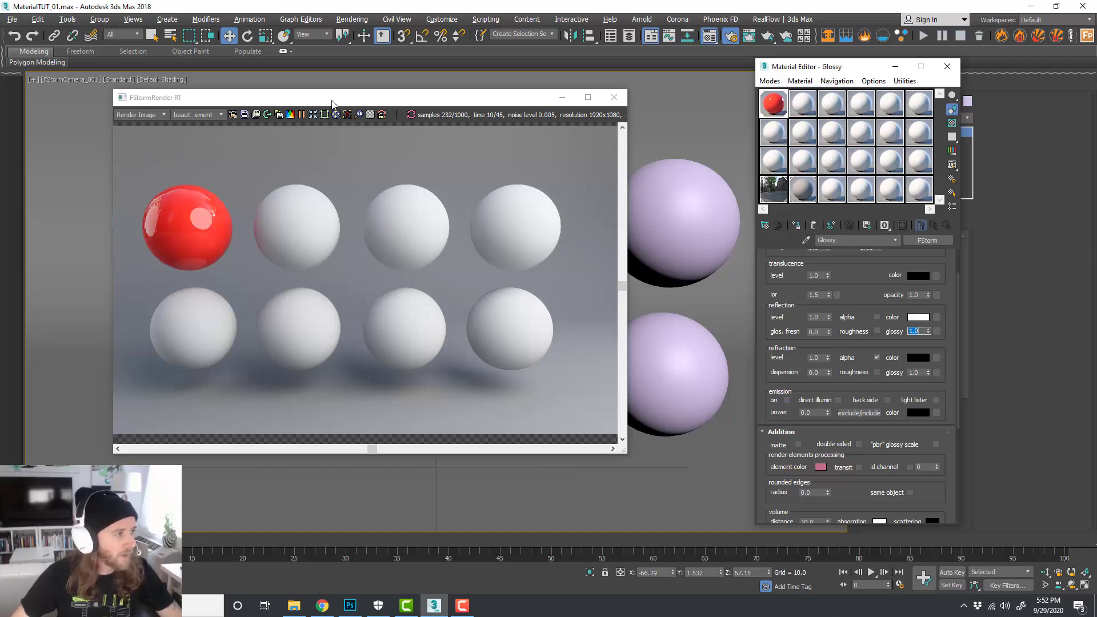
Step: Show all four viewports, select disk light FStormLight_001 in the Top view, and make it invisible to the render
{"action": "left_click_drag", "start_coordinate": [234, 97], "coordinate": [567, 161]}
{"action": "left_click", "coordinate": [566, 178]}
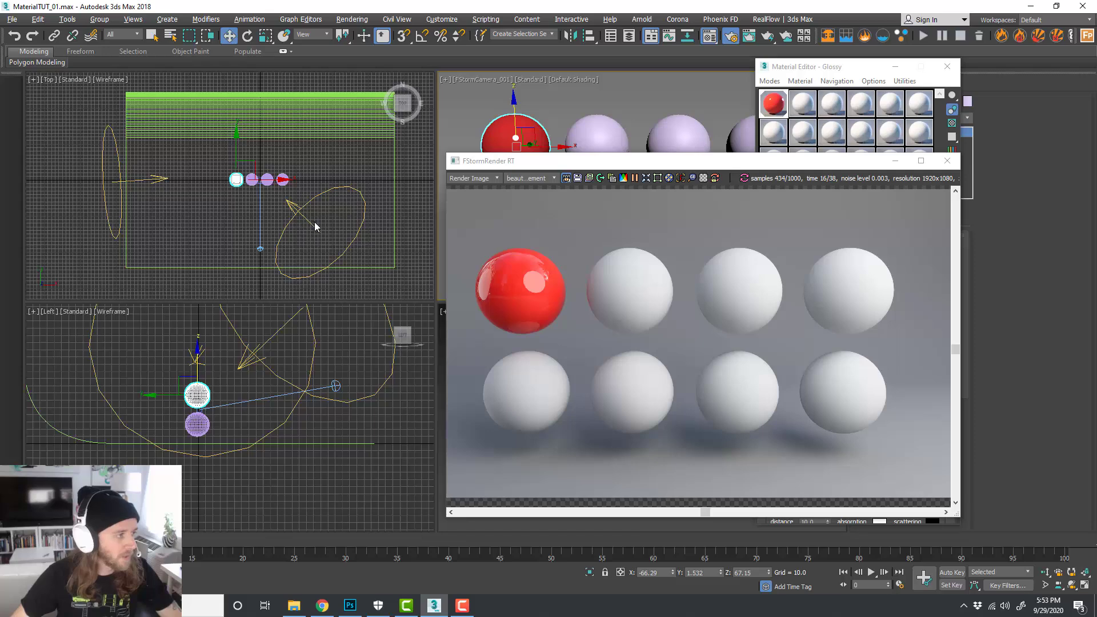
{"action": "left_click", "coordinate": [316, 227]}
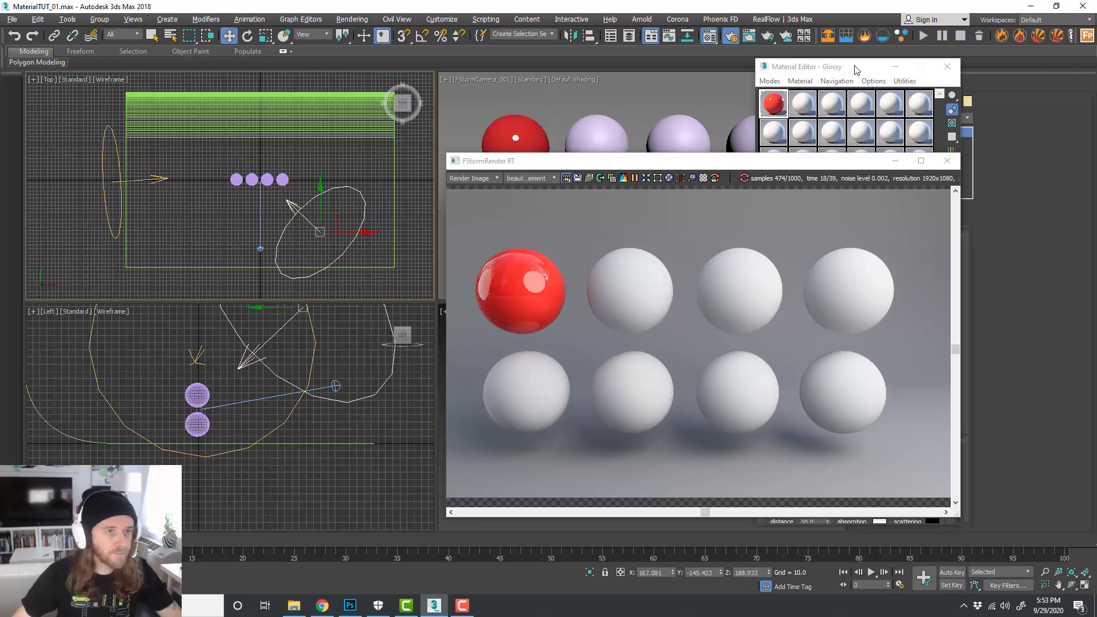
{"action": "key", "text": "m"}
{"action": "left_click_drag", "start_coordinate": [827, 166], "coordinate": [667, 240]}
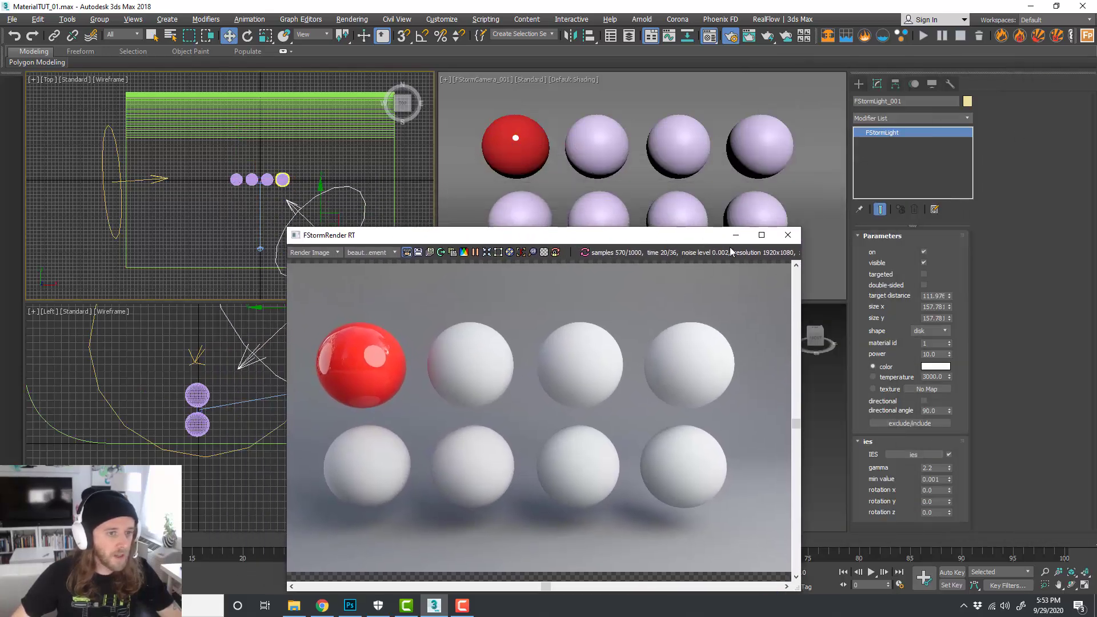
{"action": "left_click", "coordinate": [924, 263]}
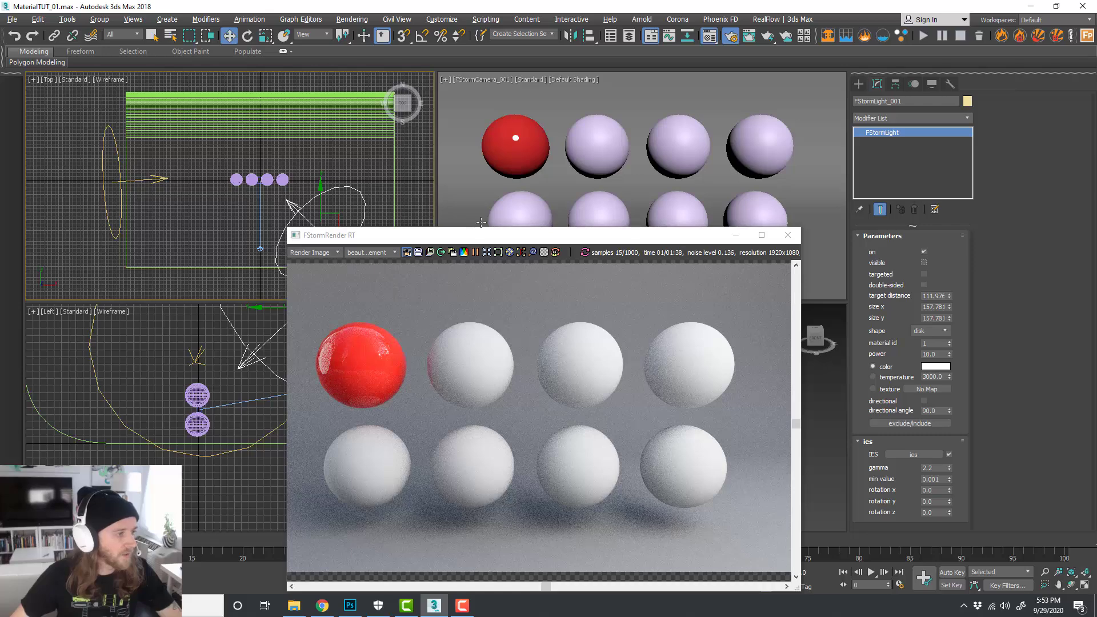
{"action": "left_click_drag", "start_coordinate": [482, 235], "coordinate": [496, 145]}
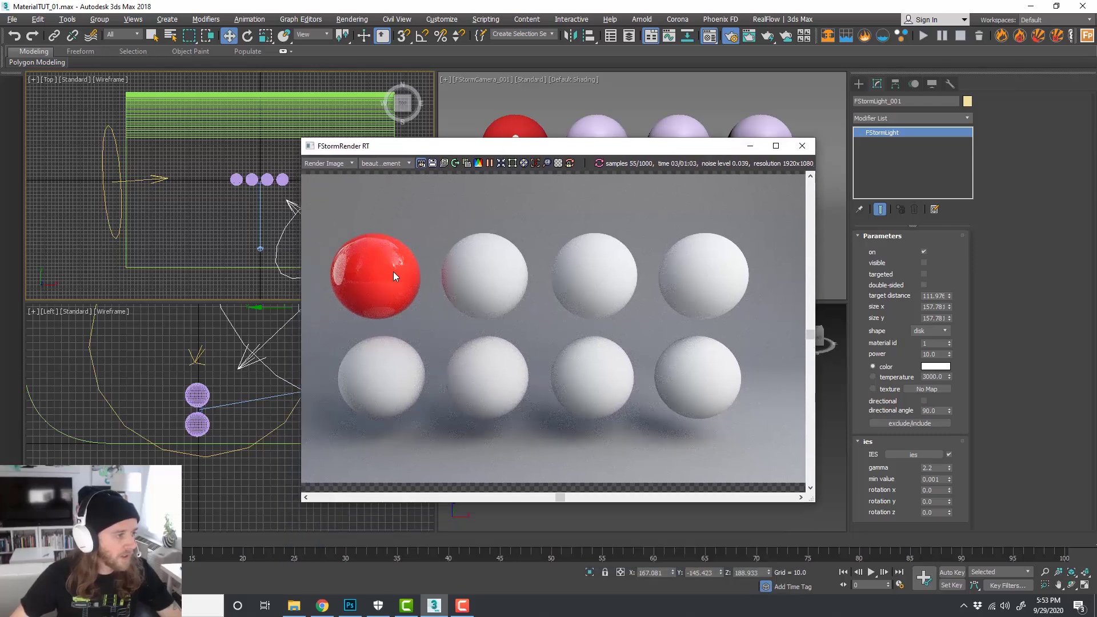
Step: Make the second disk light, FStormLight_002, invisible and maximize the camera viewport with the render window over it
{"action": "left_click", "coordinate": [111, 181]}
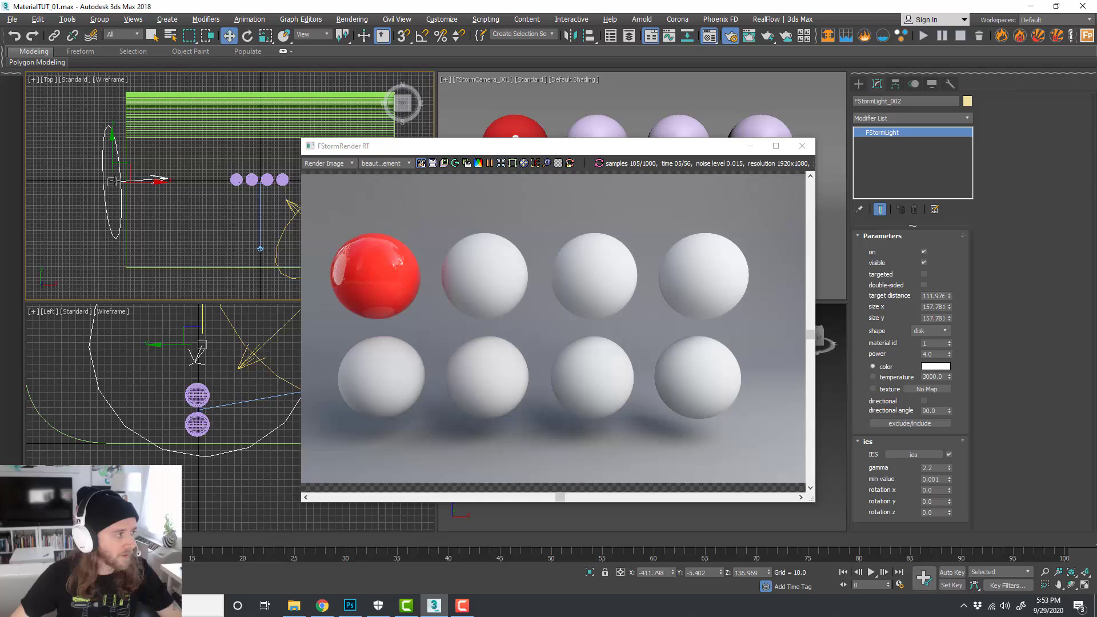
{"action": "left_click", "coordinate": [923, 263]}
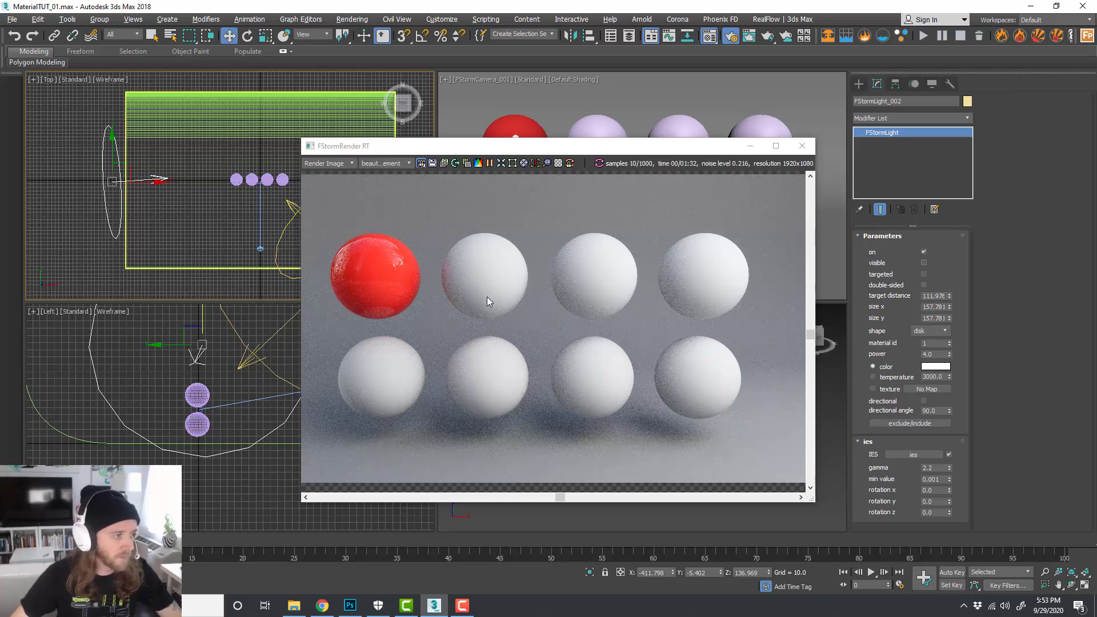
{"action": "left_click_drag", "start_coordinate": [574, 151], "coordinate": [427, 104]}
{"action": "key", "text": "alt+w"}
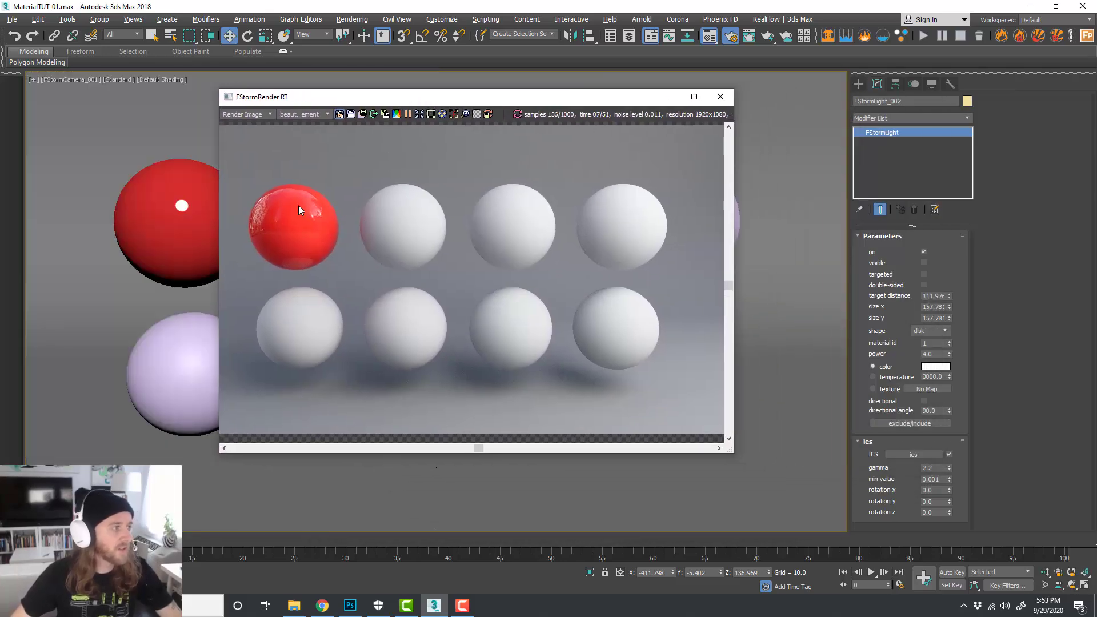
{"action": "left_click", "coordinate": [311, 213]}
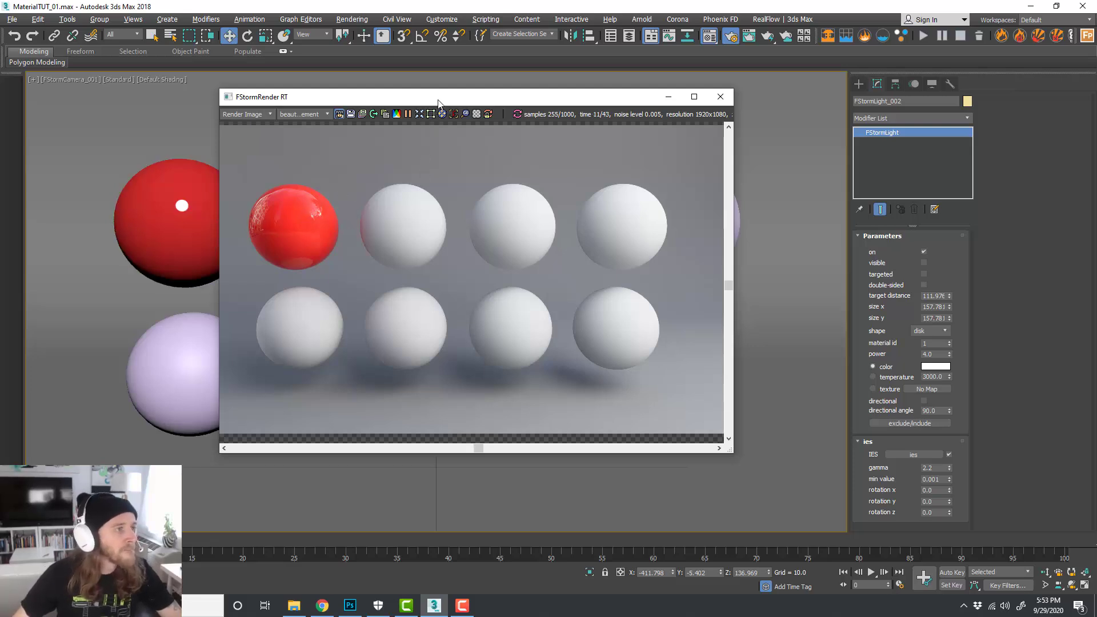
{"action": "left_click_drag", "start_coordinate": [436, 102], "coordinate": [444, 103]}
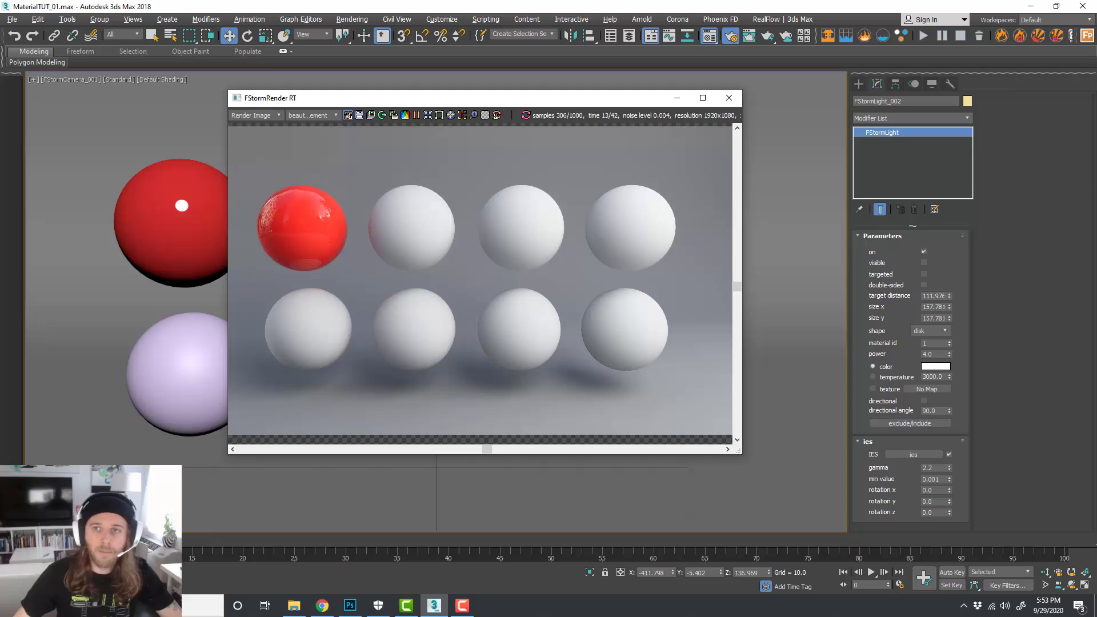
Step: Reopen the Material Editor, try an IOR of 5.0 on the Glossy material, and restore it to 1.5
{"action": "key", "text": "m"}
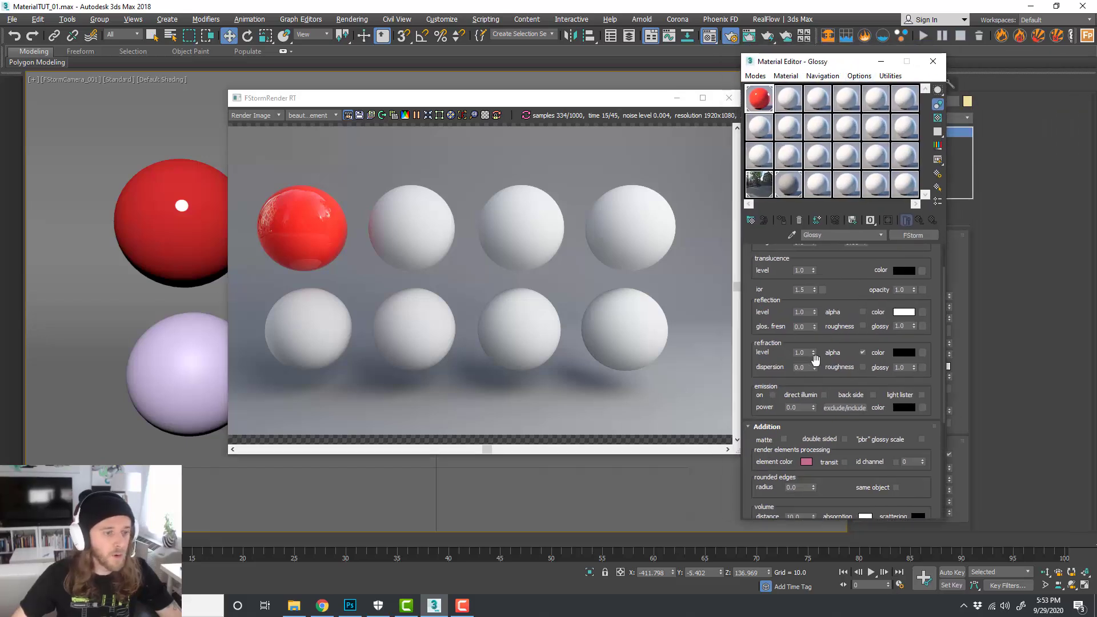
{"action": "scroll", "coordinate": [784, 342], "scroll_direction": "up", "scroll_amount": 1}
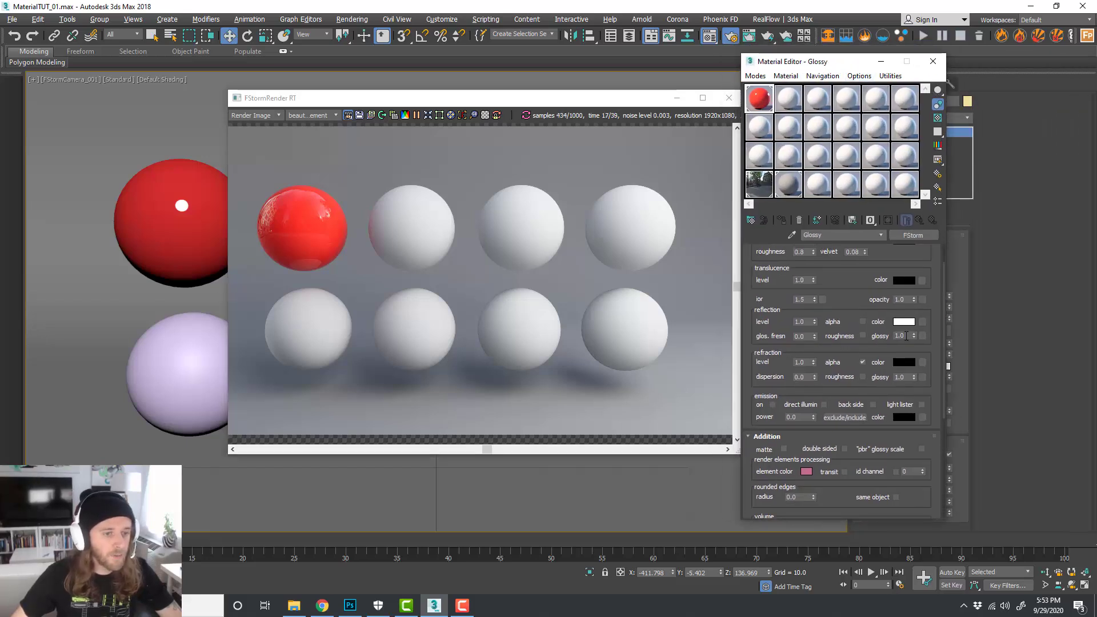
{"action": "left_click_drag", "start_coordinate": [908, 335], "coordinate": [850, 328]}
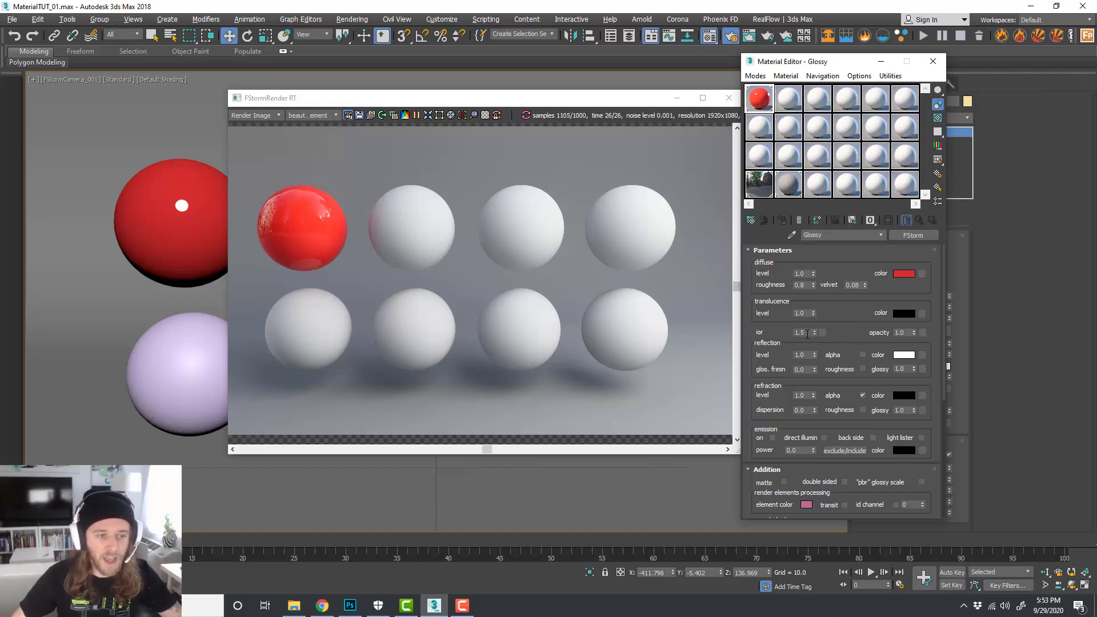
{"action": "left_click_drag", "start_coordinate": [808, 334], "coordinate": [790, 336]}
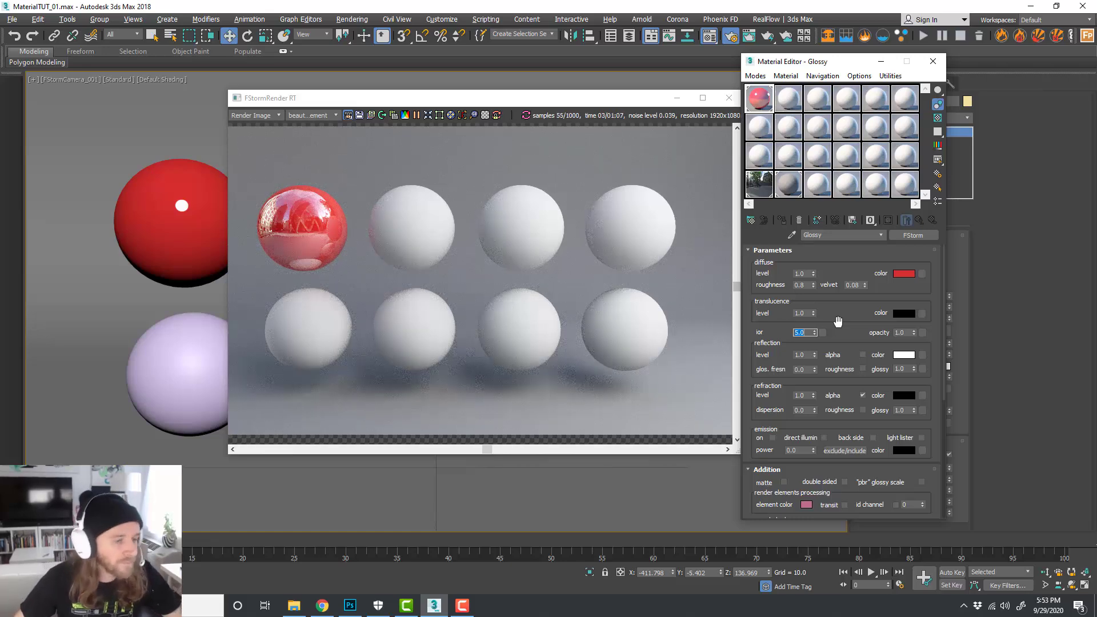
{"action": "type", "text": "1.5"}
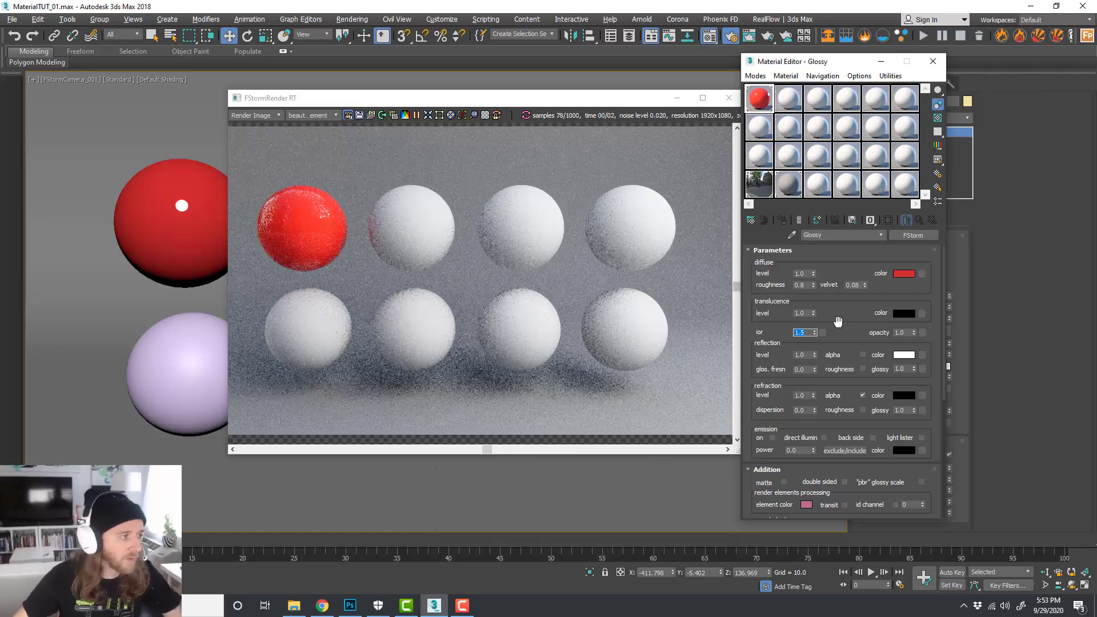
Step: Look through the Glossy material's refraction, emission, Addition, volume and Maps settings
{"action": "left_click_drag", "start_coordinate": [839, 320], "coordinate": [846, 294]}
{"action": "scroll", "coordinate": [846, 293], "scroll_direction": "down", "scroll_amount": 3}
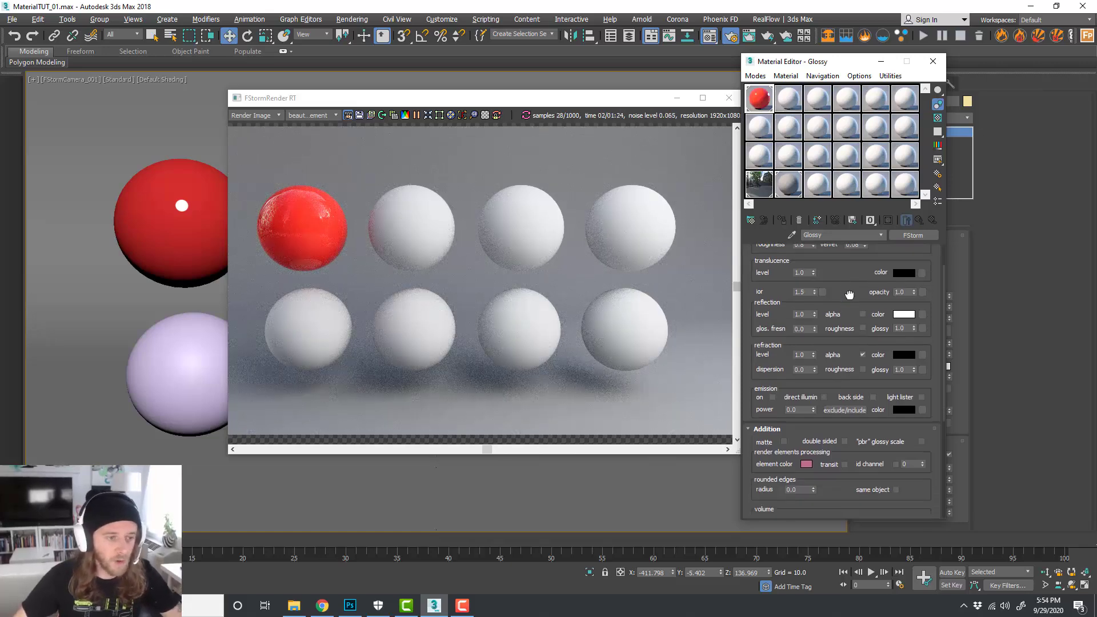
{"action": "scroll", "coordinate": [854, 320], "scroll_direction": "down", "scroll_amount": 4}
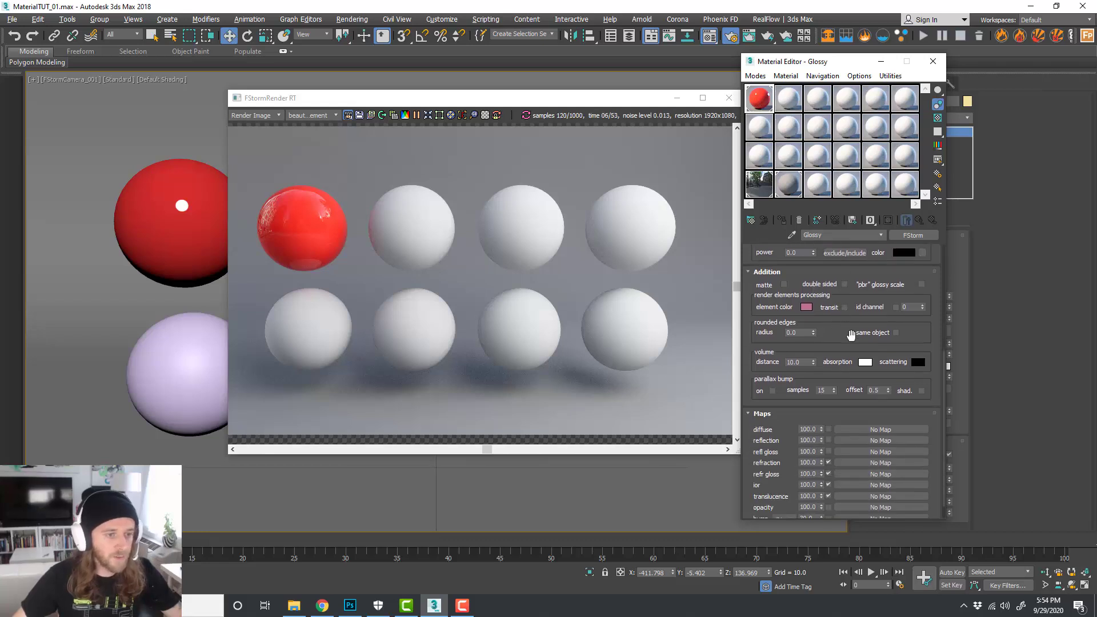
{"action": "left_click_drag", "start_coordinate": [851, 334], "coordinate": [846, 445]}
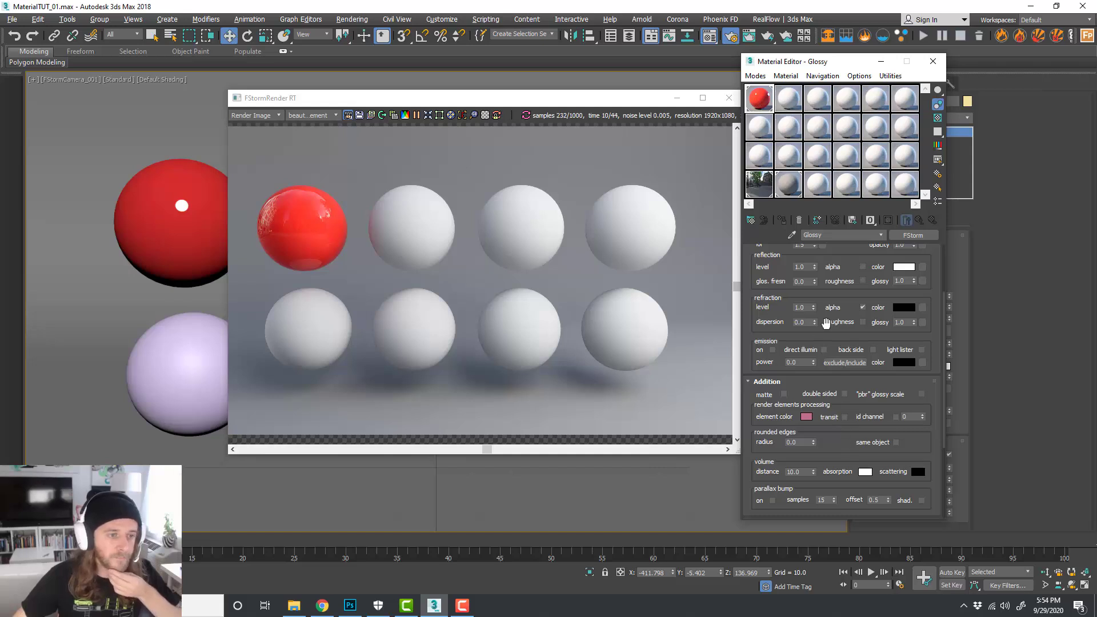
{"action": "scroll", "coordinate": [840, 333], "scroll_direction": "down", "scroll_amount": 5}
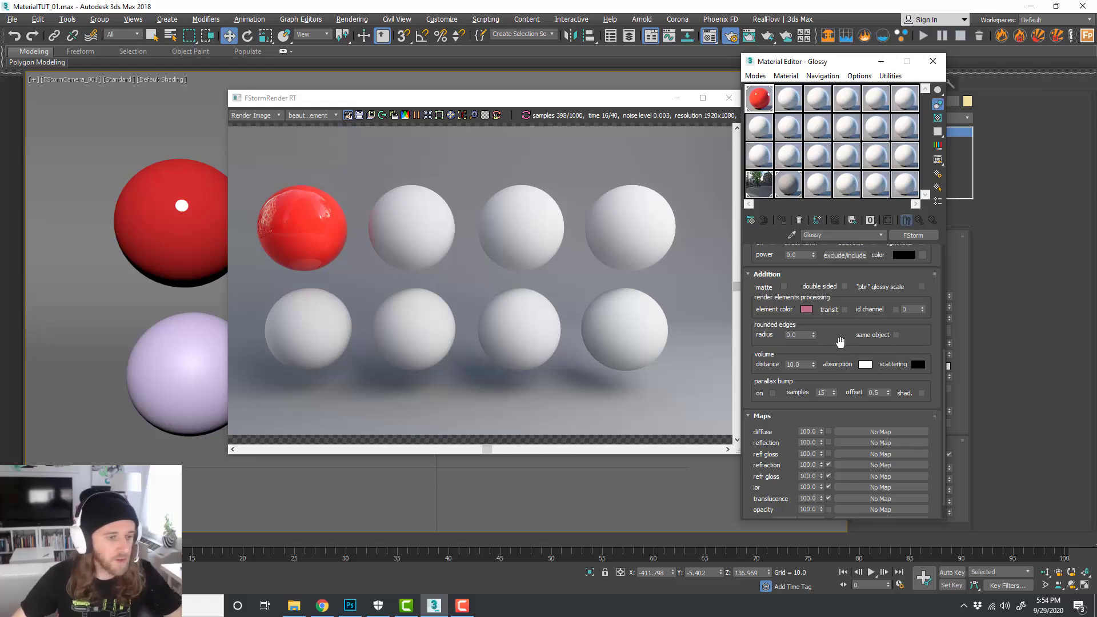
{"action": "scroll", "coordinate": [841, 341], "scroll_direction": "down", "scroll_amount": 1}
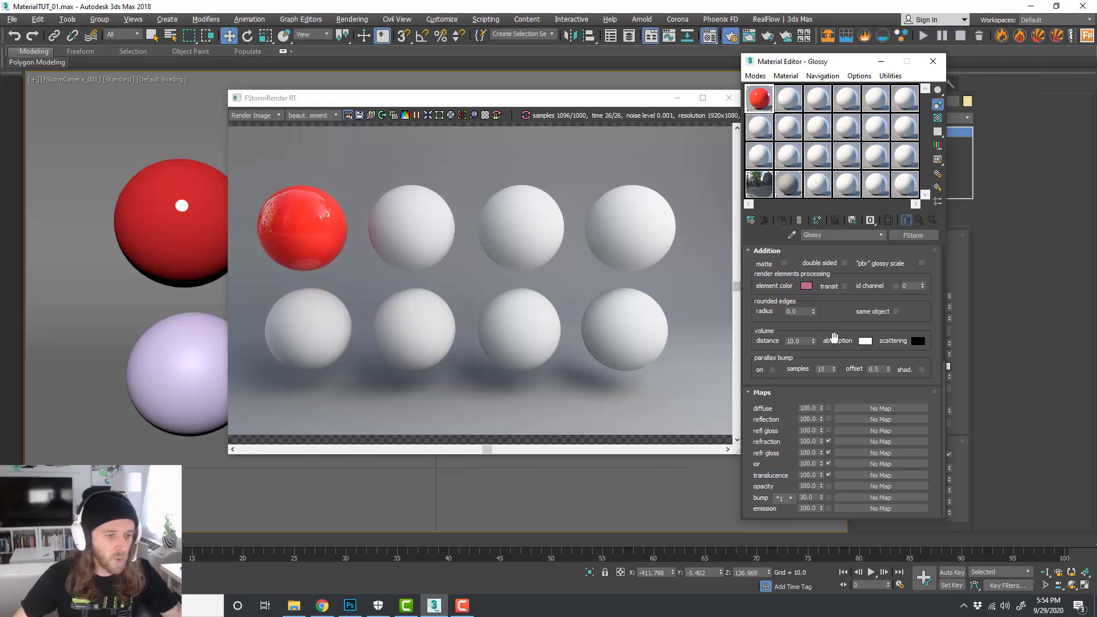
{"action": "scroll", "coordinate": [837, 343], "scroll_direction": "up", "scroll_amount": 5}
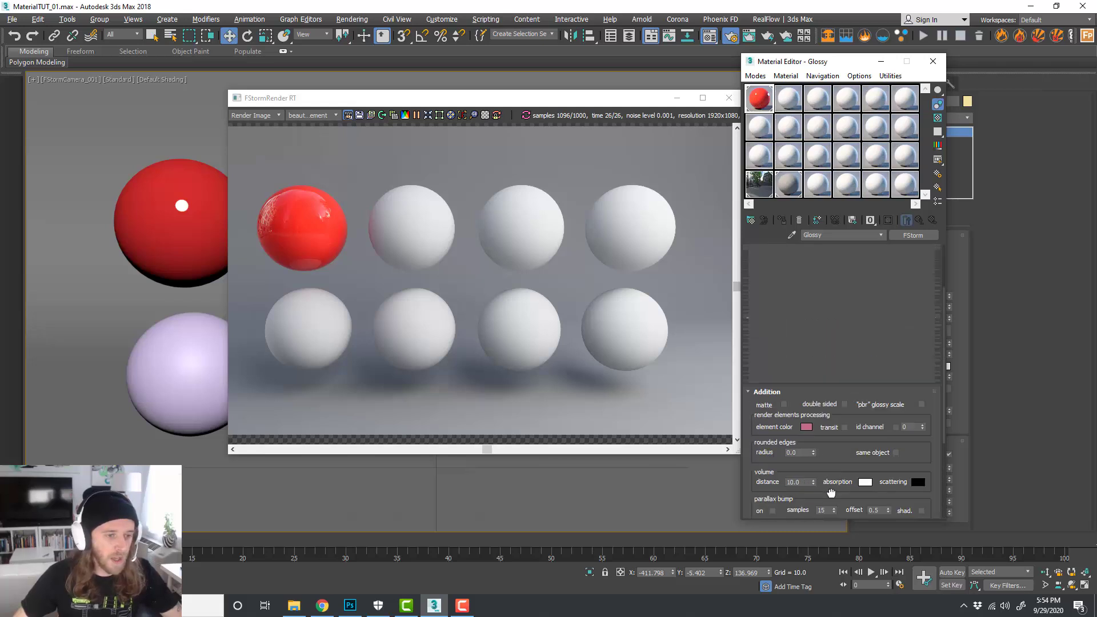
Step: Rename the second material Glass and assign it to the second sphere of the upper row
{"action": "left_click", "coordinate": [784, 109]}
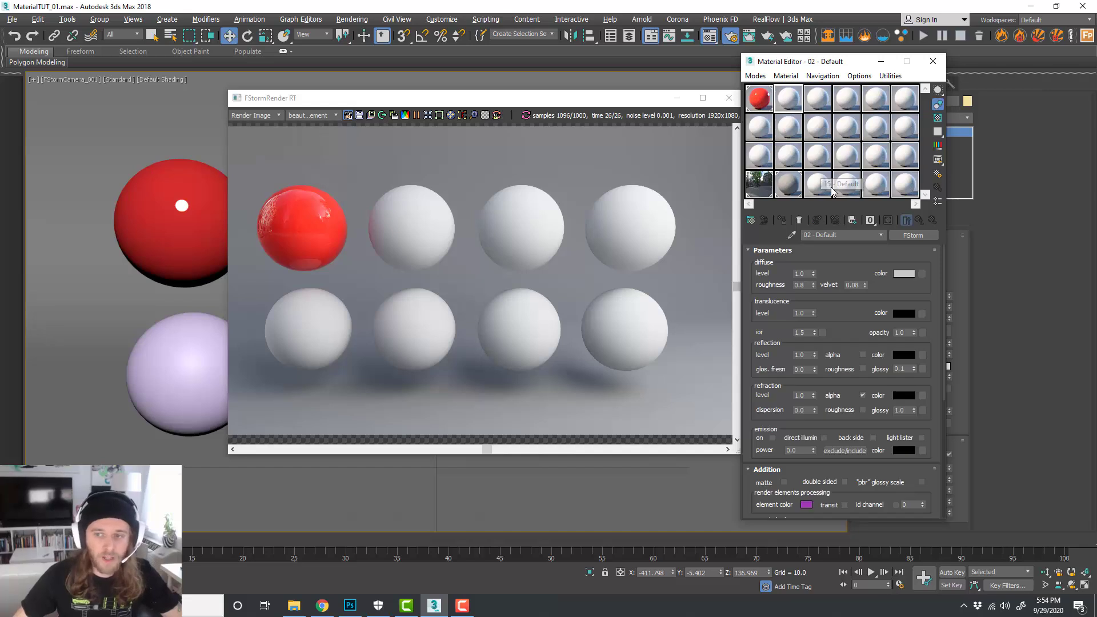
{"action": "triple_click", "coordinate": [840, 235]}
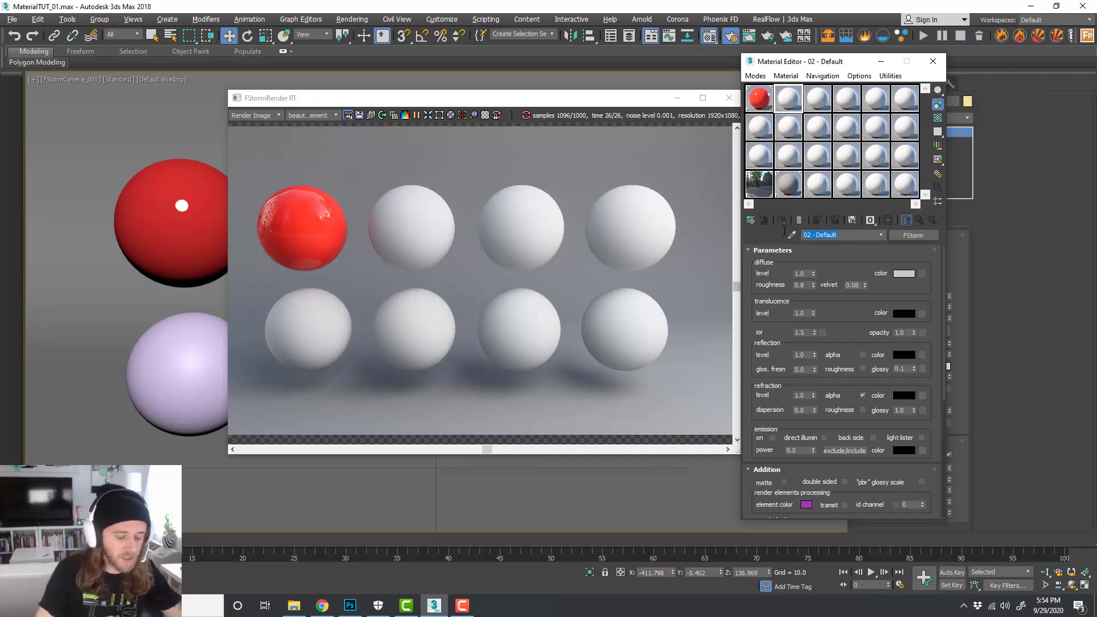
{"action": "type", "text": "Glass"}
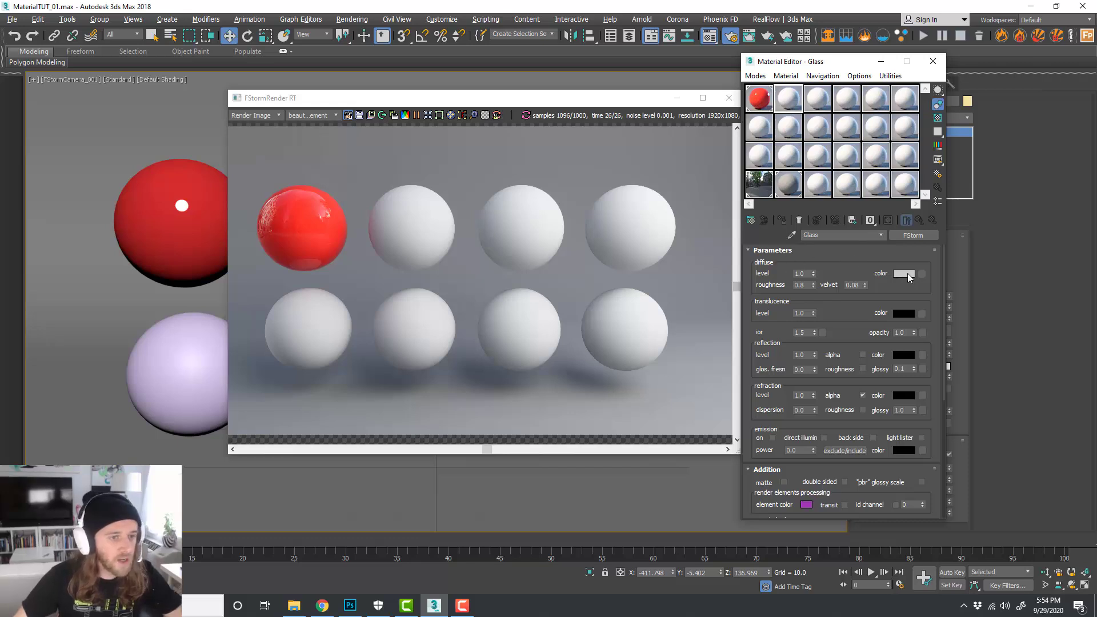
{"action": "left_click_drag", "start_coordinate": [532, 92], "coordinate": [443, 272]}
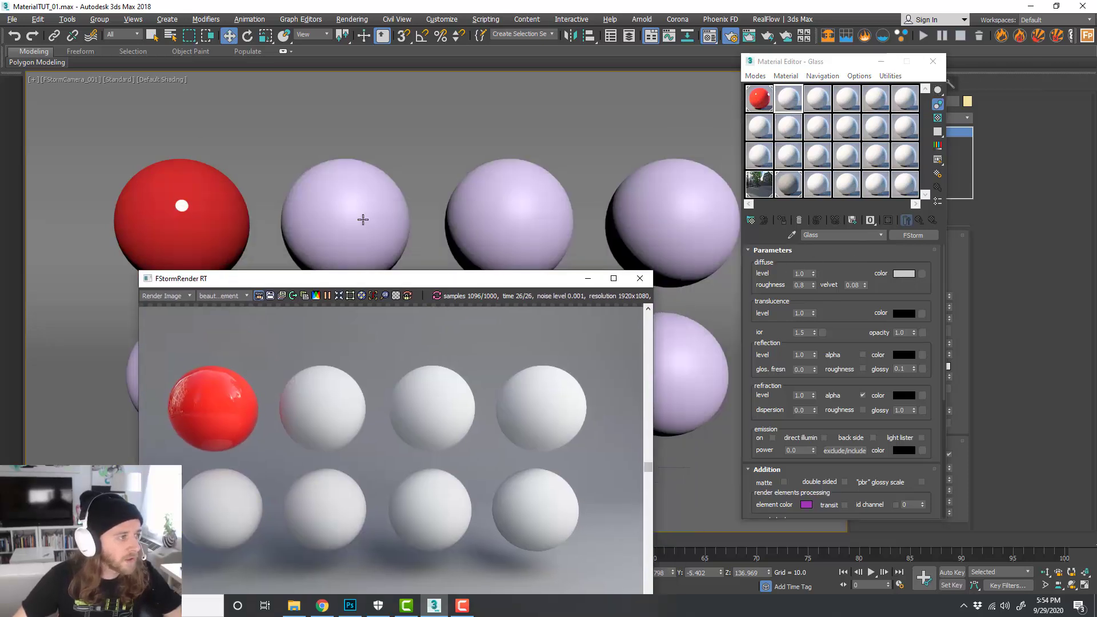
{"action": "left_click", "coordinate": [362, 217]}
{"action": "left_click", "coordinate": [783, 220]}
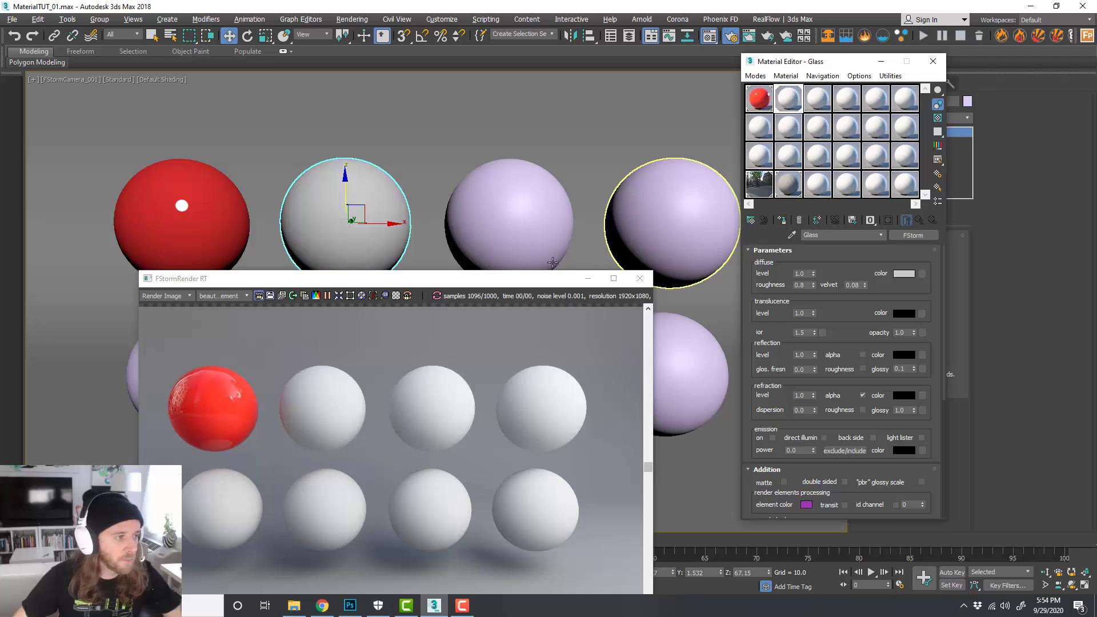
{"action": "left_click_drag", "start_coordinate": [543, 279], "coordinate": [568, 113]}
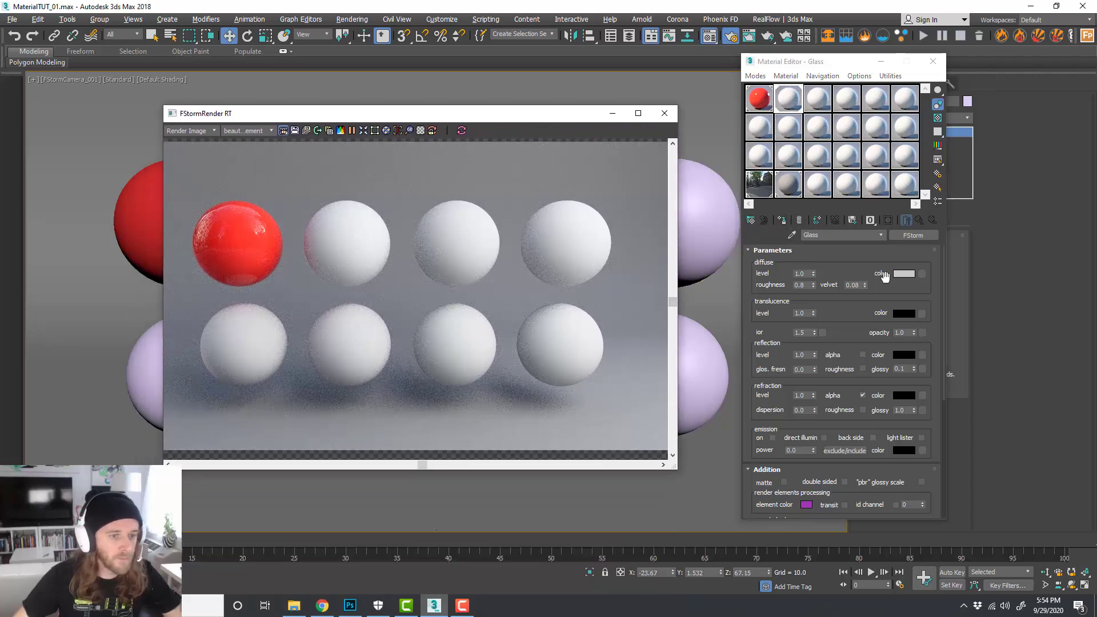
Step: Set the Glass material's diffuse color to pure black
{"action": "left_click", "coordinate": [906, 274]}
{"action": "left_click_drag", "start_coordinate": [339, 84], "coordinate": [339, 161]}
{"action": "left_click", "coordinate": [423, 175]}
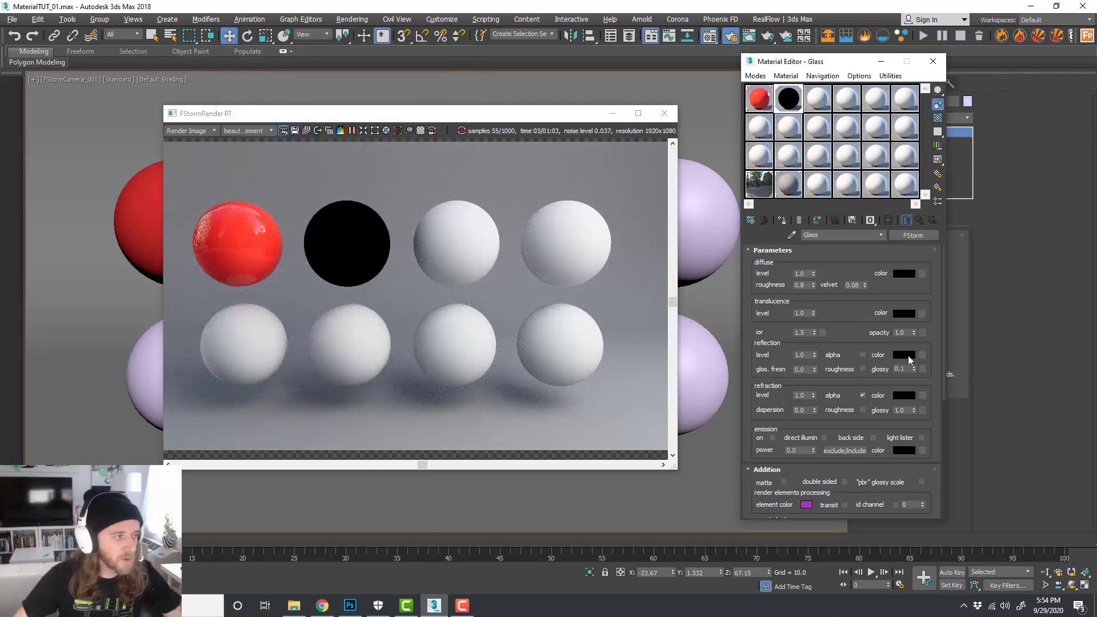
Step: Give the Glass material a light grey reflection color of value 213 and a reflection glossiness of 0.8
{"action": "left_click", "coordinate": [907, 356]}
{"action": "left_click", "coordinate": [335, 148]}
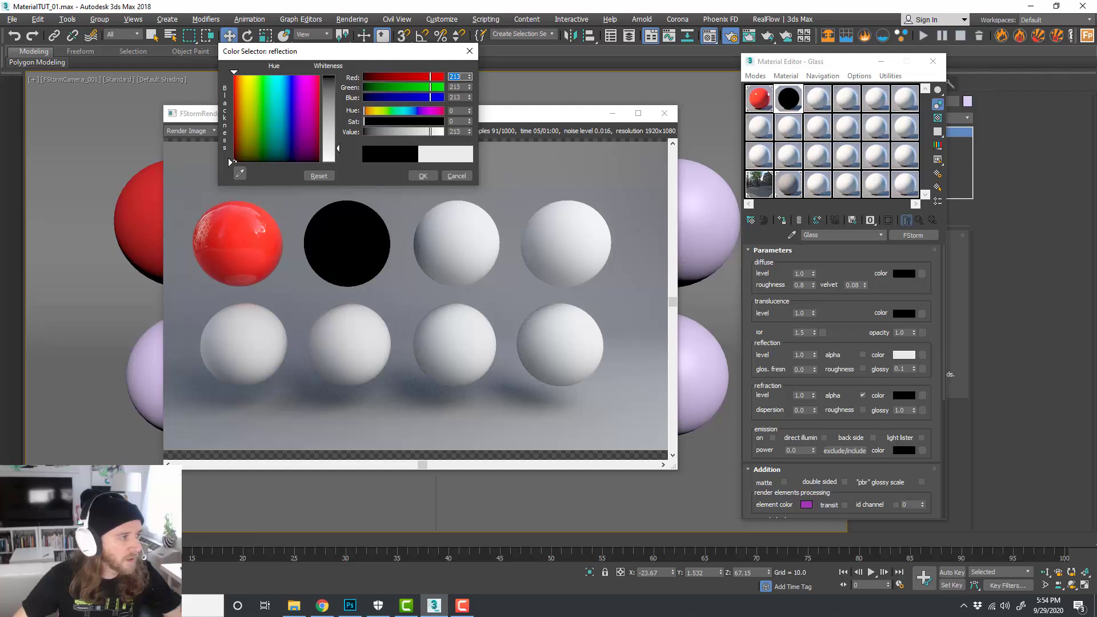
{"action": "left_click", "coordinate": [422, 176]}
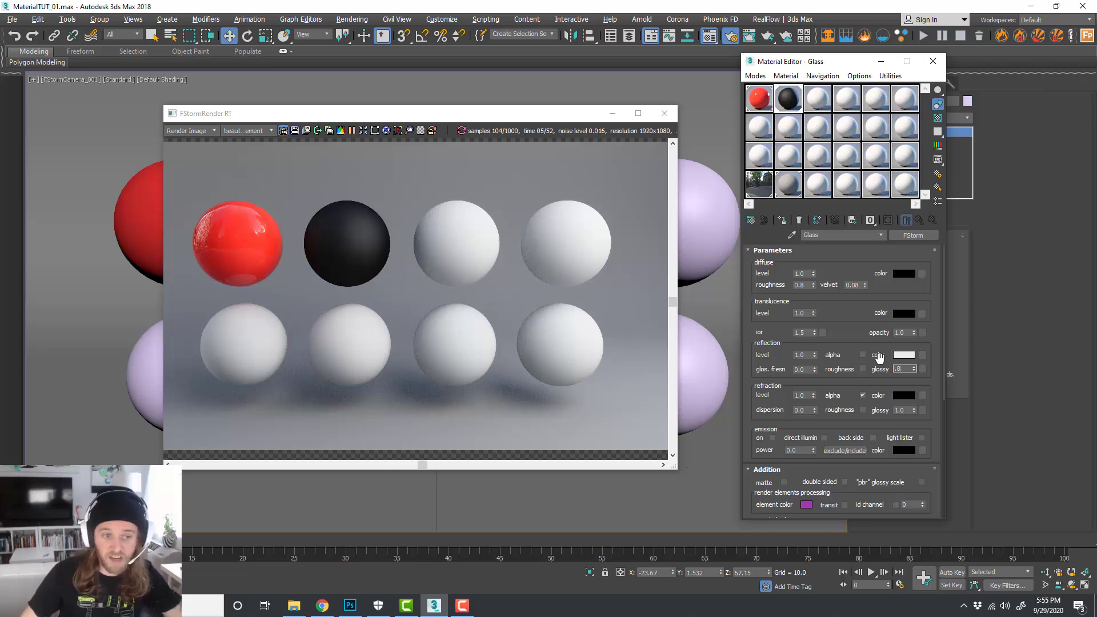
{"action": "type", "text": "8"}
{"action": "key", "text": "Return"}
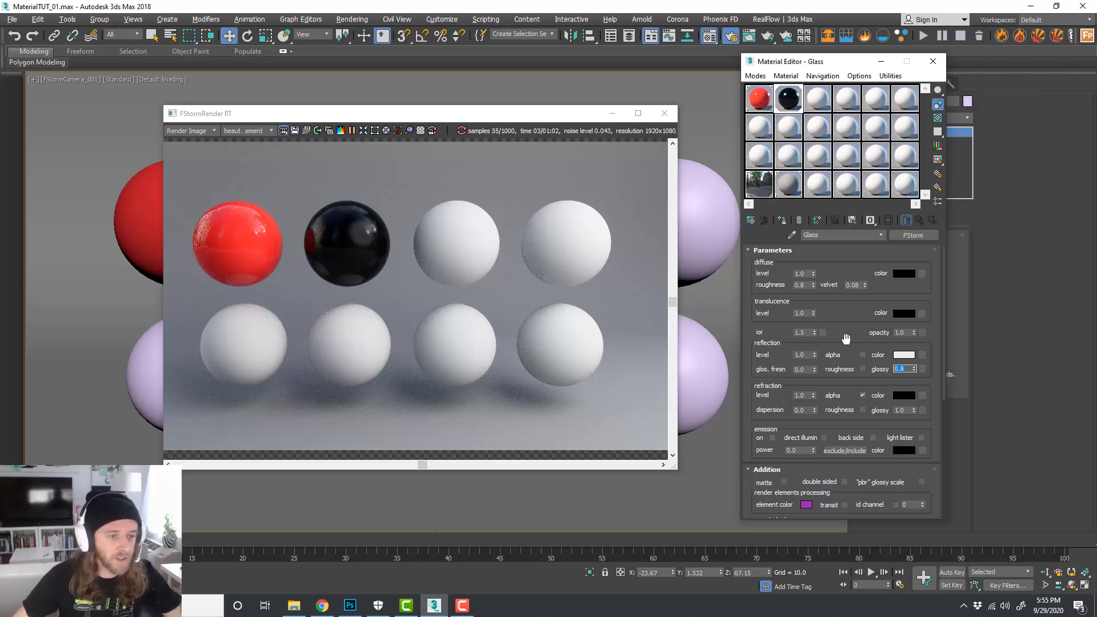
Step: Set the Glass material's refraction color to pure white, value 255
{"action": "mouse_move", "coordinate": [846, 342]}
{"action": "left_mouse_down"}
{"action": "mouse_move", "coordinate": [846, 317]}
{"action": "mouse_move", "coordinate": [851, 346]}
{"action": "mouse_move", "coordinate": [852, 324]}
{"action": "left_mouse_up"}
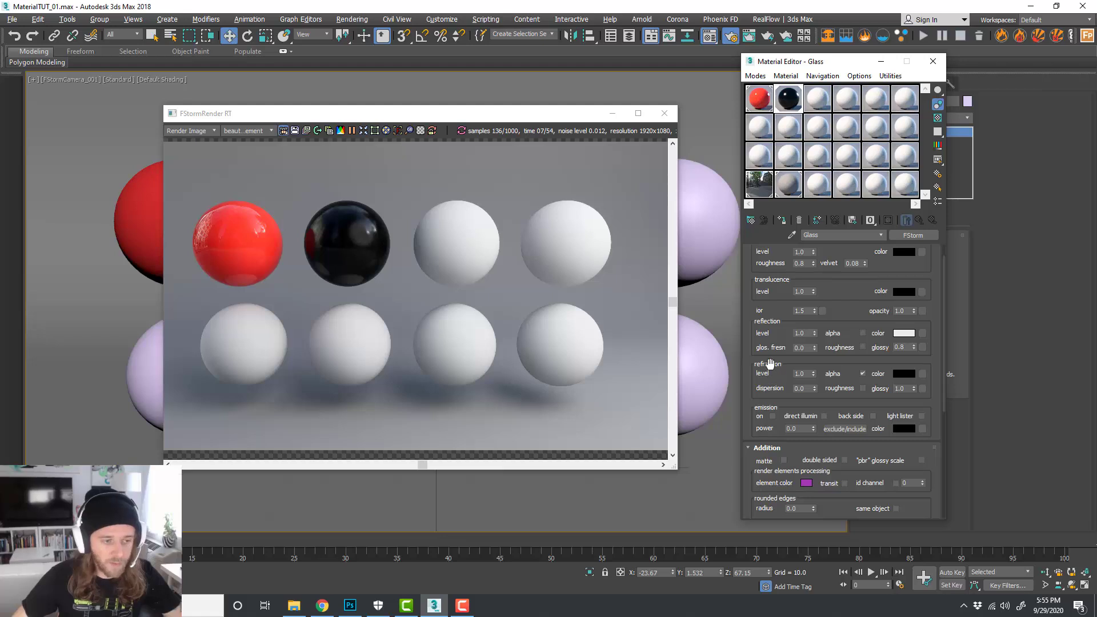
{"action": "left_click", "coordinate": [904, 374]}
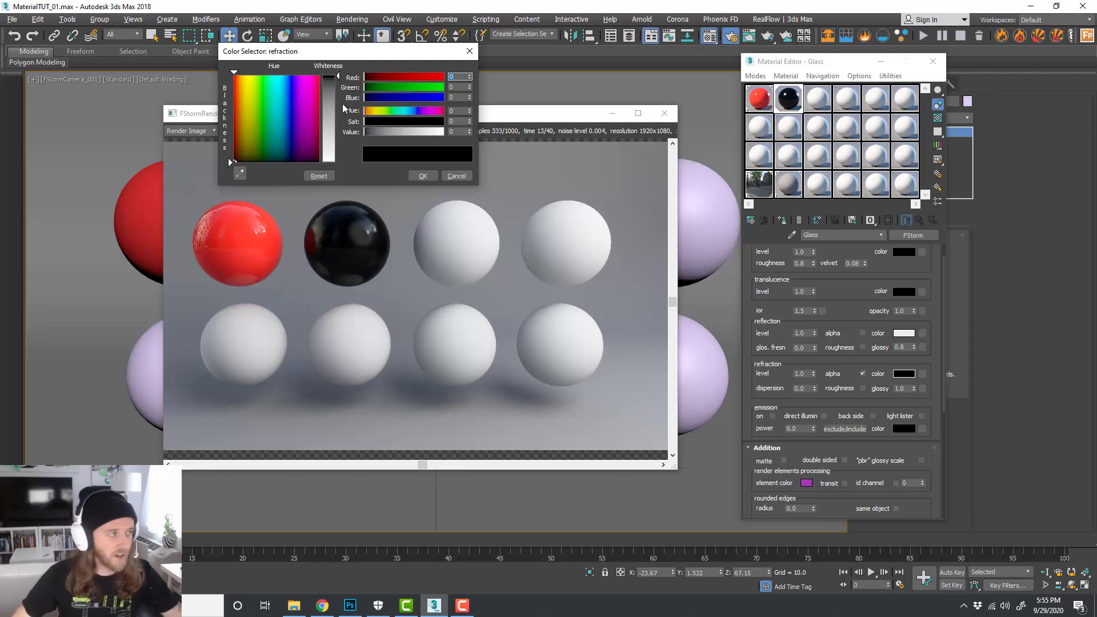
{"action": "left_click_drag", "start_coordinate": [335, 159], "coordinate": [332, 74]}
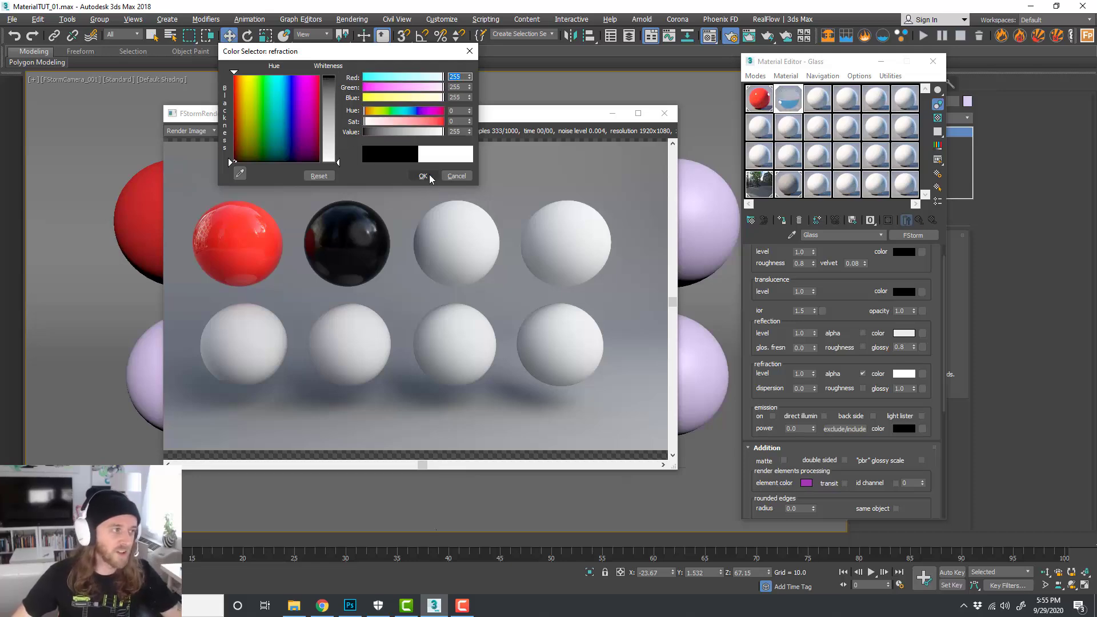
{"action": "left_click", "coordinate": [428, 176]}
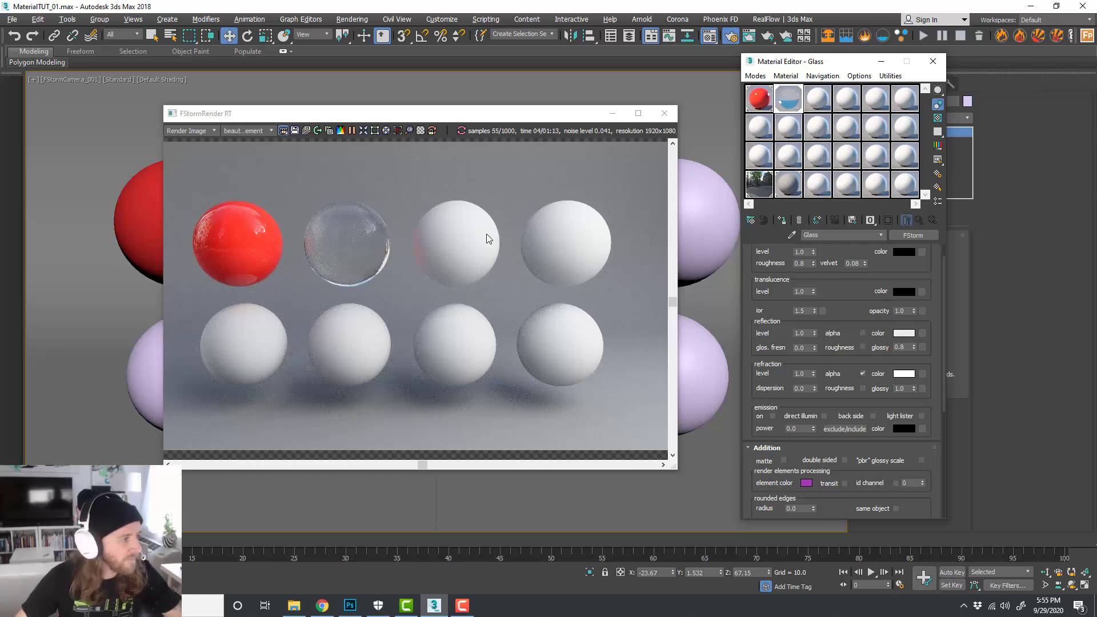
Step: Maximize the Perspective view, frame the glass sphere closely and let the live render follow this view
{"action": "left_click_drag", "start_coordinate": [468, 119], "coordinate": [797, 122]}
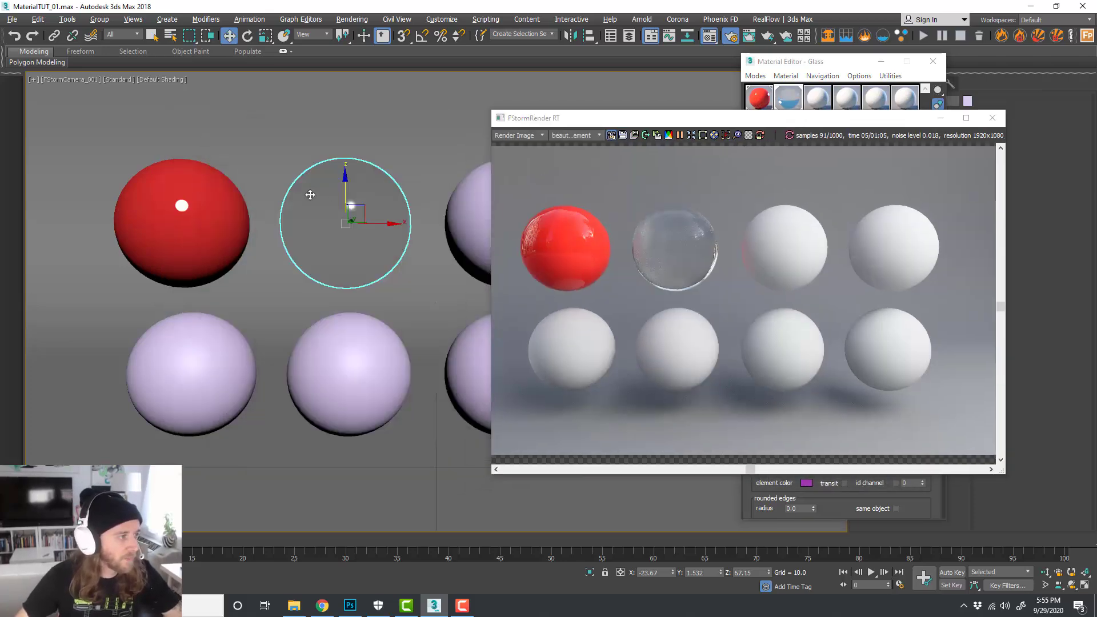
{"action": "key", "text": "alt+w"}
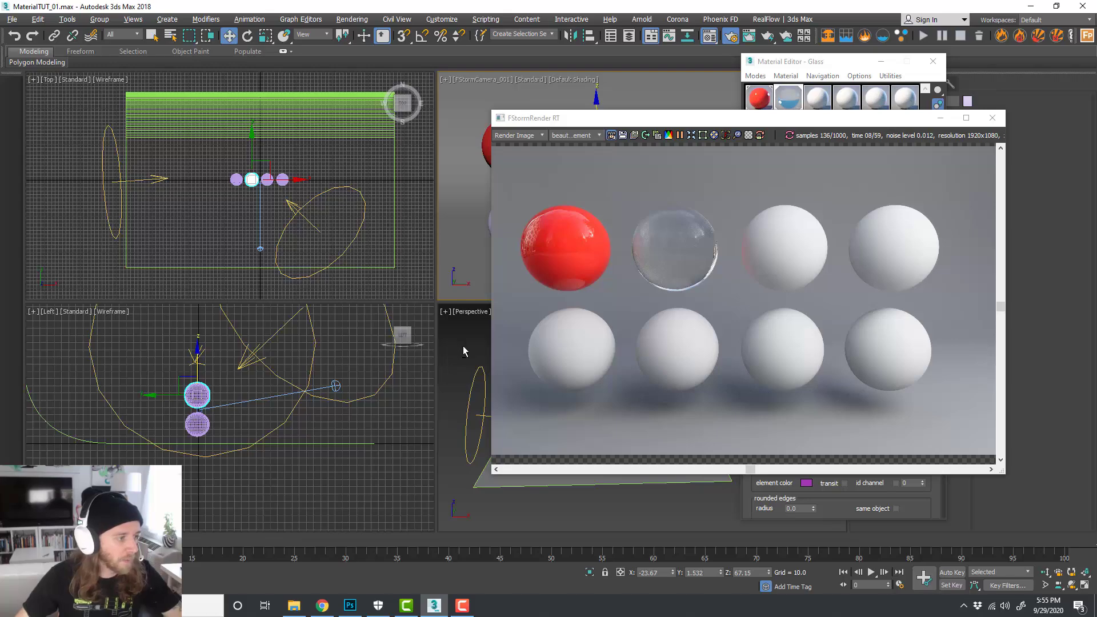
{"action": "middle_click", "coordinate": [463, 348]}
{"action": "key", "text": "alt+w"}
{"action": "scroll", "coordinate": [365, 340], "scroll_direction": "up", "scroll_amount": 8}
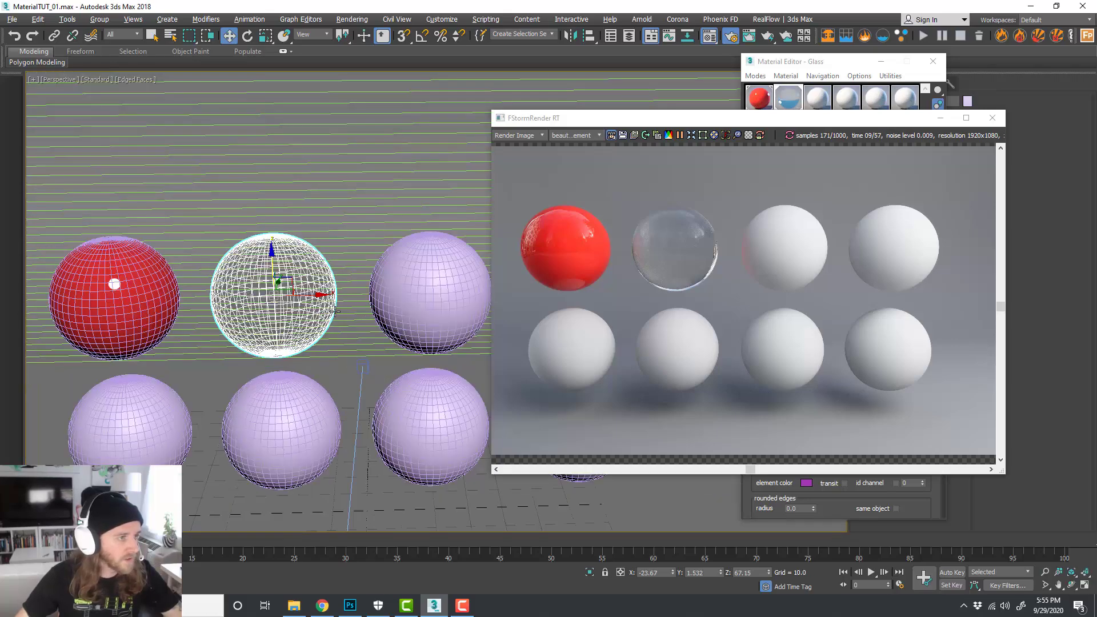
{"action": "middle_click_drag", "start_coordinate": [354, 311], "coordinate": [396, 284]}
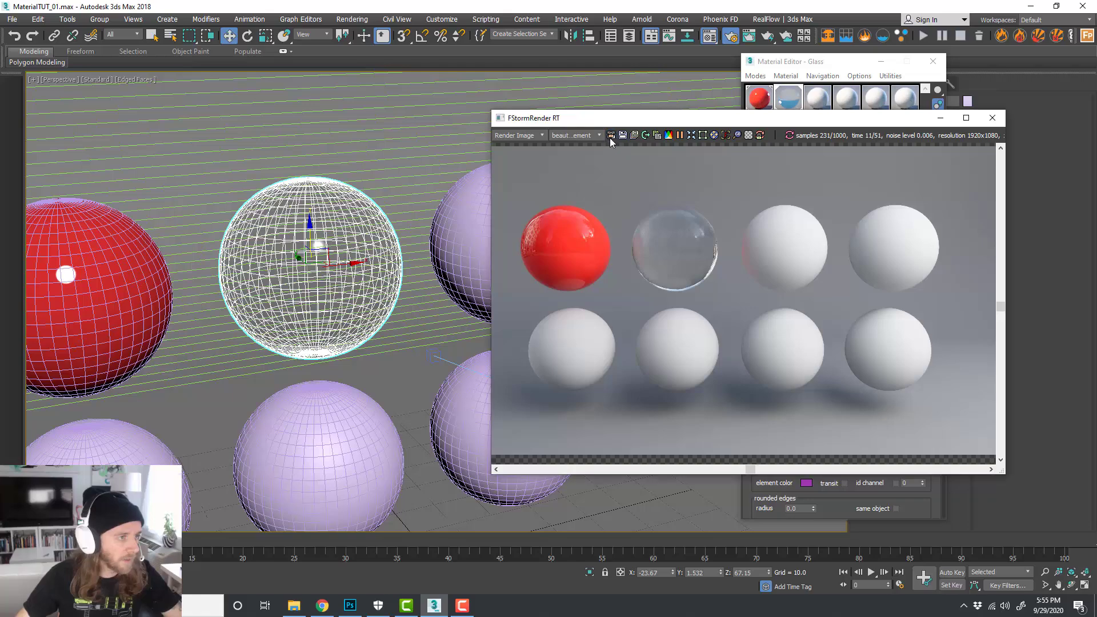
Step: Examine the glass sphere's refraction and reflections from several angles in the live render
{"action": "scroll", "coordinate": [284, 316], "scroll_direction": "up", "scroll_amount": 3}
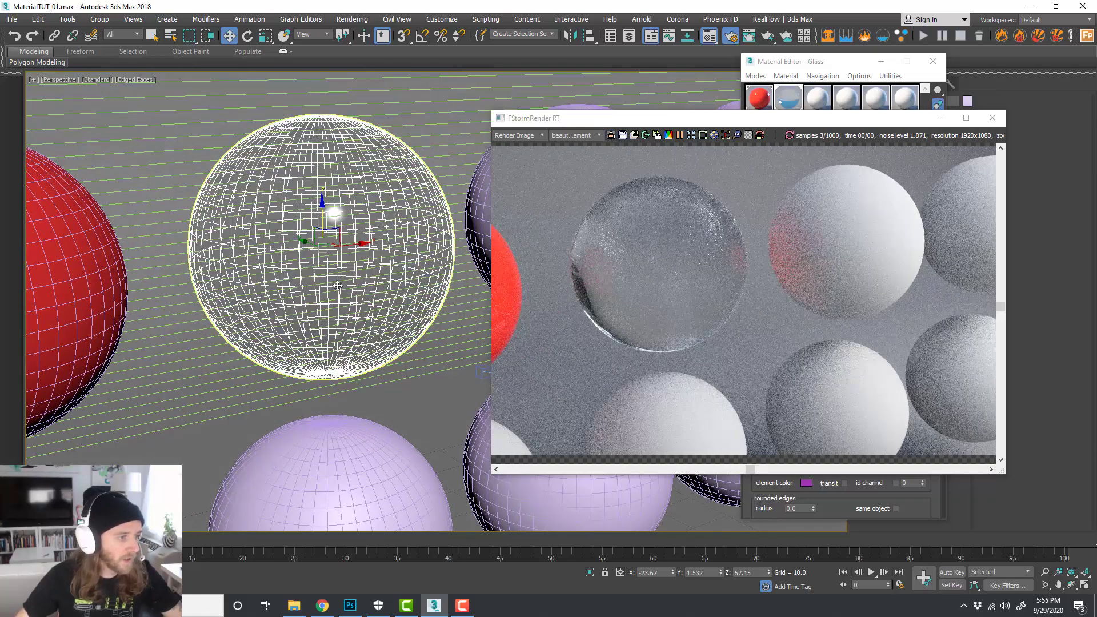
{"action": "middle_click_drag", "start_coordinate": [337, 286], "coordinate": [308, 312], "text": "alt"}
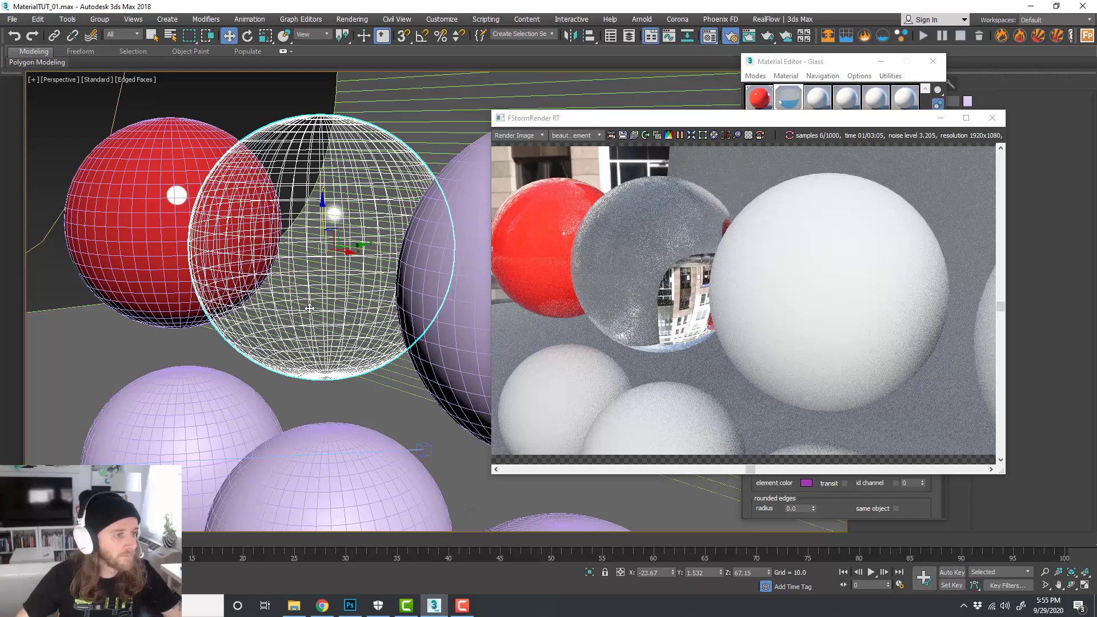
{"action": "middle_click_drag", "start_coordinate": [309, 309], "coordinate": [307, 305], "text": "alt"}
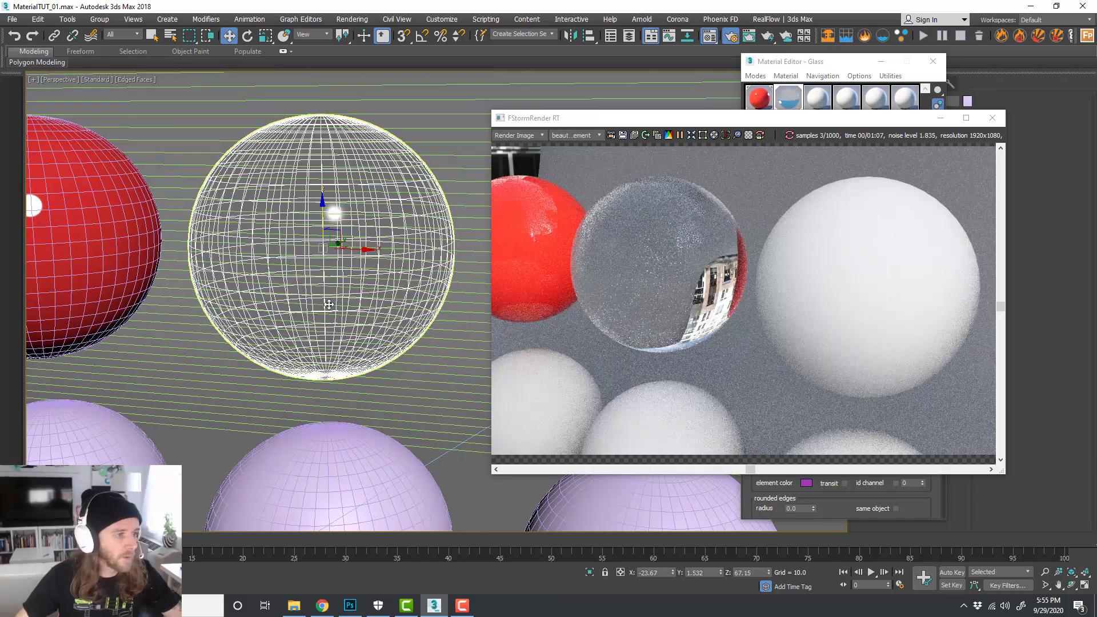
{"action": "scroll", "coordinate": [180, 321], "scroll_direction": "down", "scroll_amount": 4}
{"action": "scroll", "coordinate": [277, 328], "scroll_direction": "up", "scroll_amount": 4}
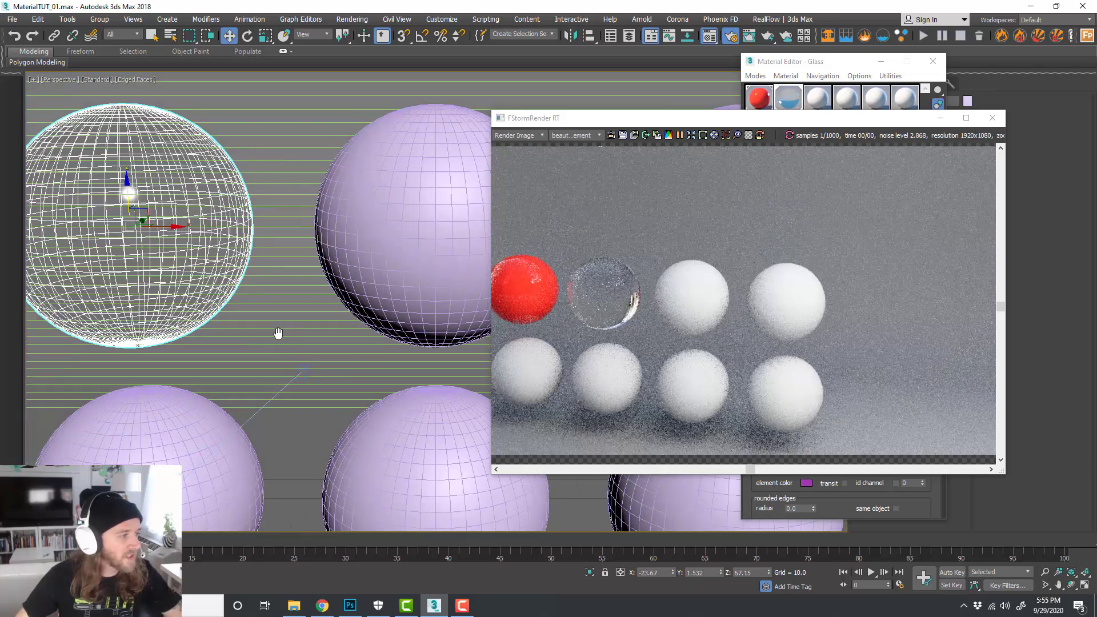
{"action": "scroll", "coordinate": [284, 334], "scroll_direction": "down", "scroll_amount": 4}
{"action": "middle_click_drag", "start_coordinate": [283, 334], "coordinate": [325, 321]}
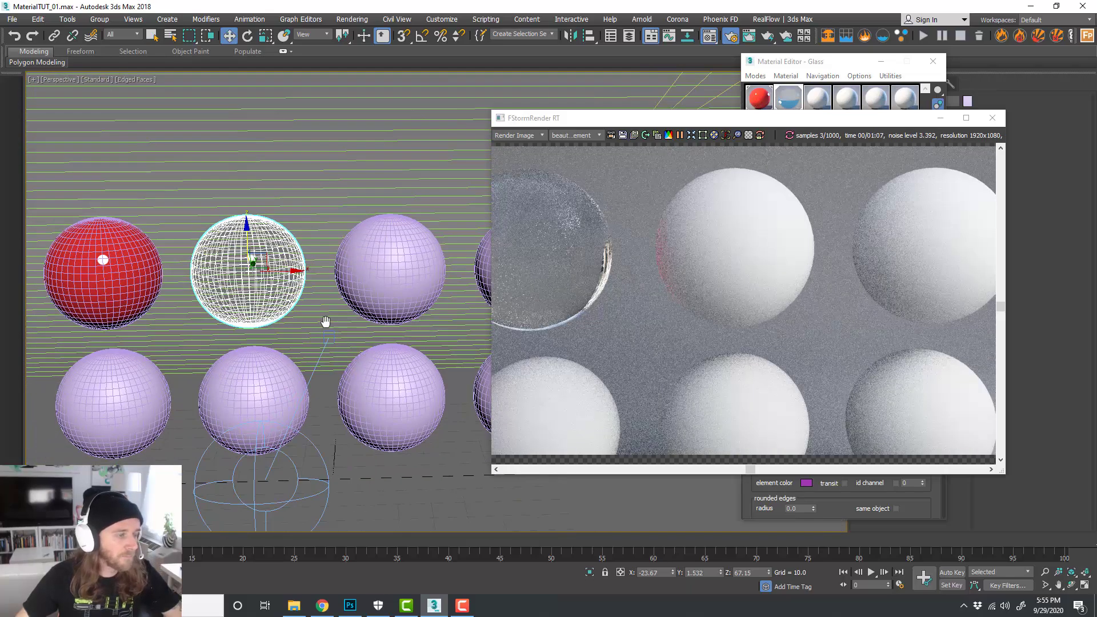
Step: Clear the render window and Material Editor away and create a small box, about 7.4 long and 5.8 wide, below the second column of spheres
{"action": "left_click_drag", "start_coordinate": [686, 119], "coordinate": [1096, 130]}
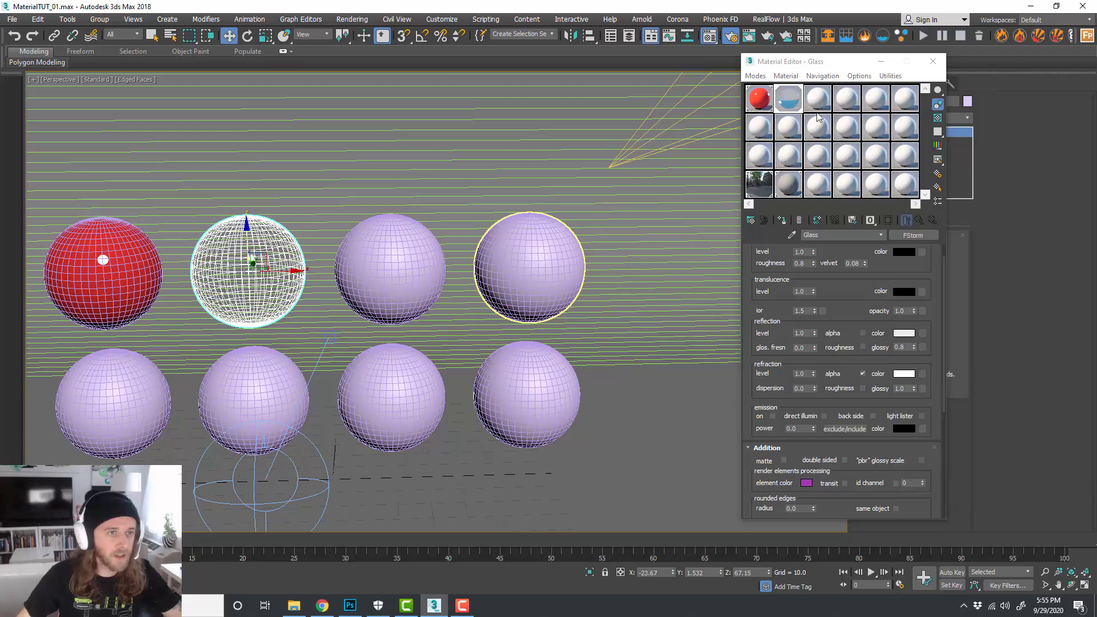
{"action": "left_click_drag", "start_coordinate": [802, 61], "coordinate": [1096, 68]}
{"action": "left_click", "coordinate": [858, 84]}
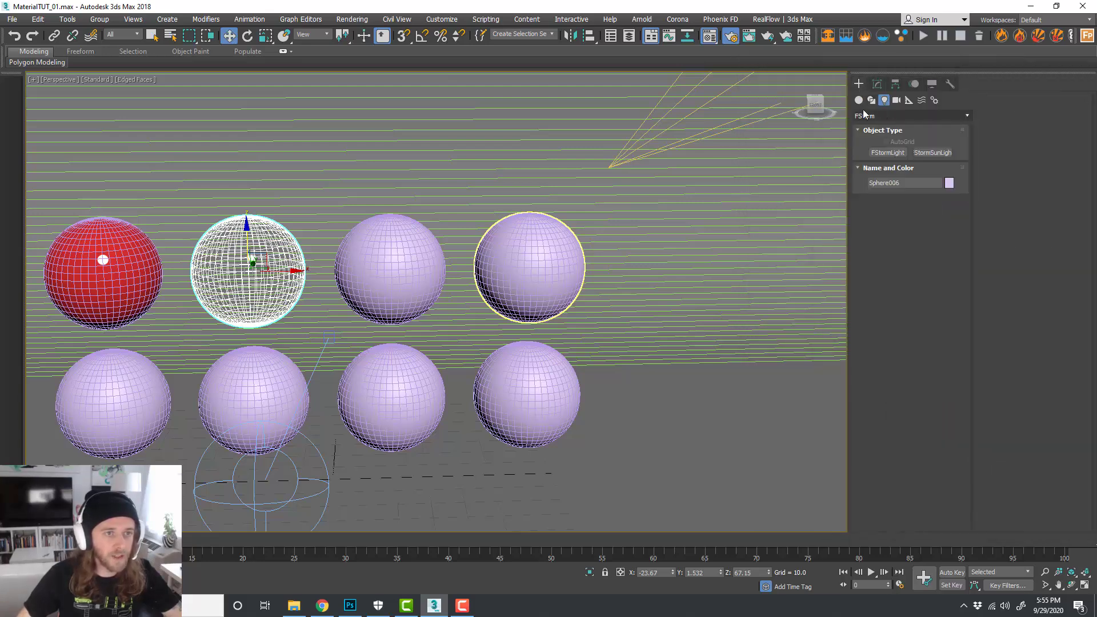
{"action": "left_click", "coordinate": [859, 100]}
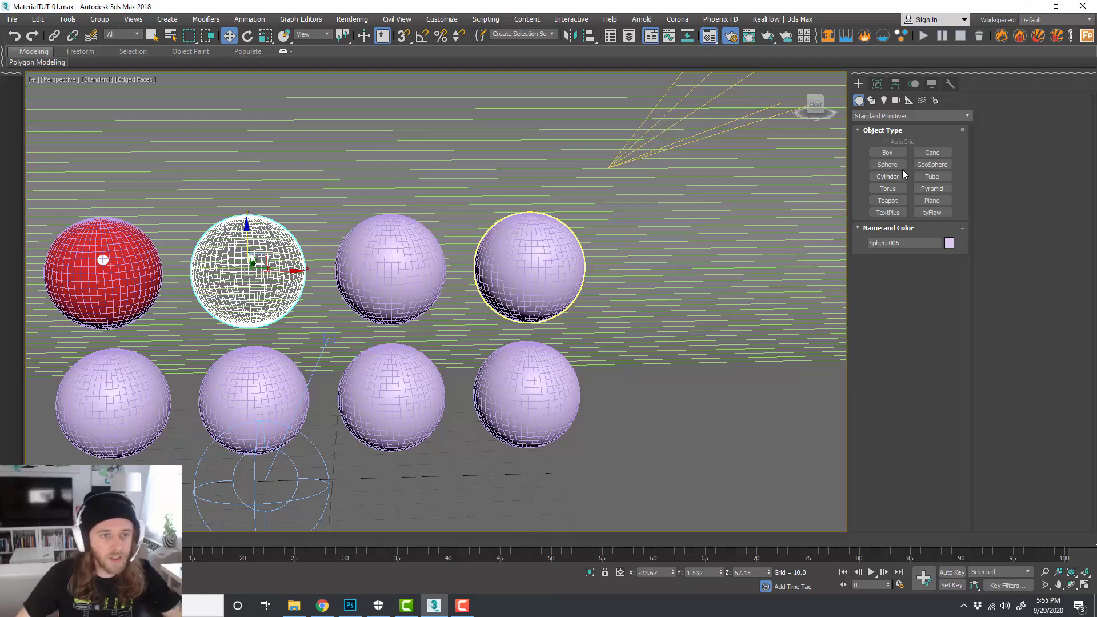
{"action": "left_click", "coordinate": [888, 152]}
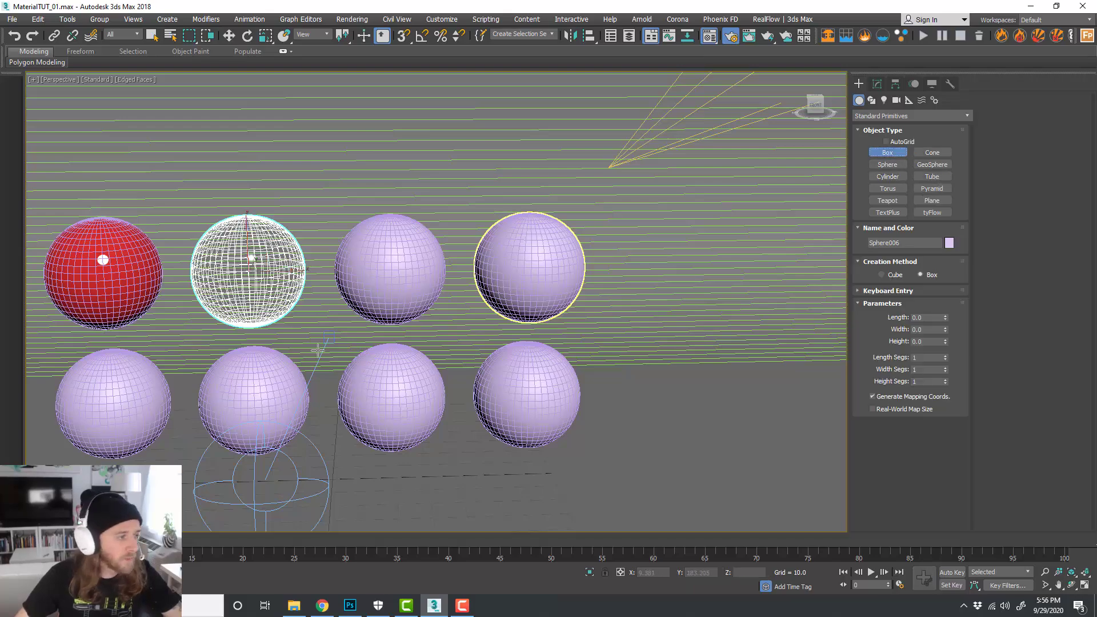
{"action": "middle_click_drag", "start_coordinate": [400, 400], "coordinate": [334, 430], "text": "alt"}
{"action": "left_click_drag", "start_coordinate": [334, 430], "coordinate": [349, 422]}
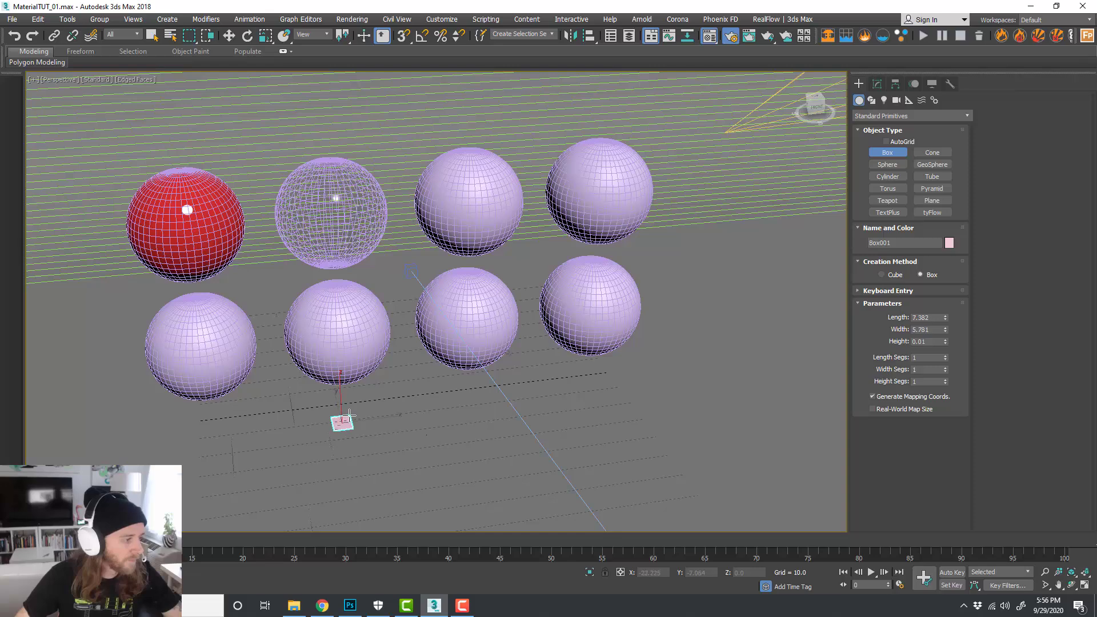
{"action": "left_click", "coordinate": [352, 399]}
{"action": "key", "text": "w"}
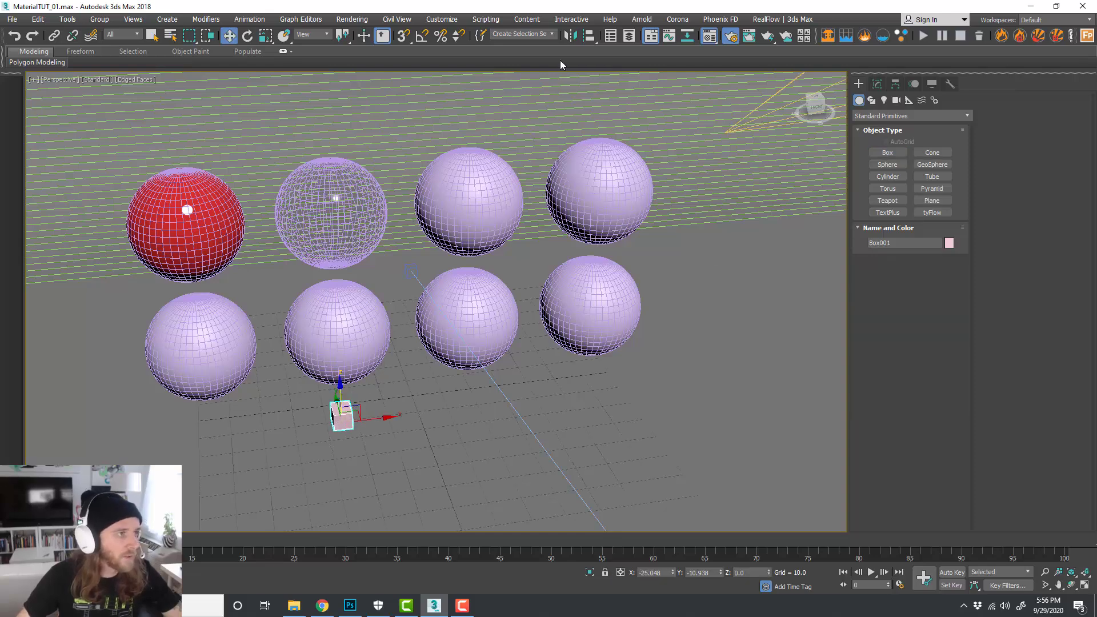
Step: Set the box's length, width and height to 8 each
{"action": "left_click", "coordinate": [877, 84]}
{"action": "double_click", "coordinate": [934, 251]}
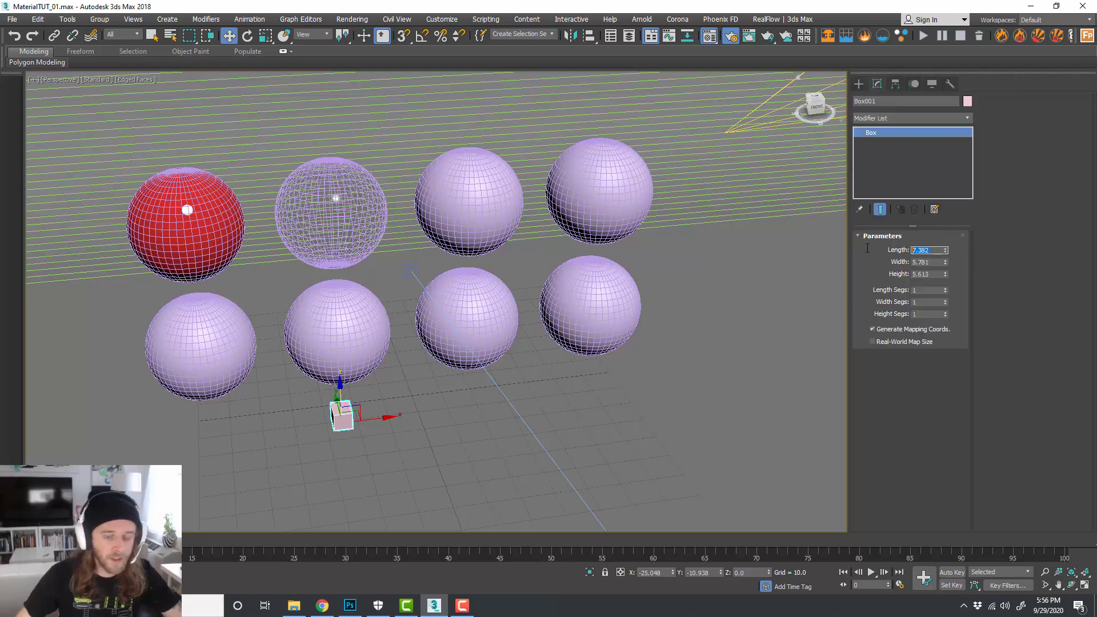
{"action": "type", "text": "8"}
{"action": "key", "text": "Tab"}
{"action": "type", "text": "8"}
{"action": "key", "text": "Tab"}
{"action": "type", "text": "8"}
{"action": "key", "text": "Return"}
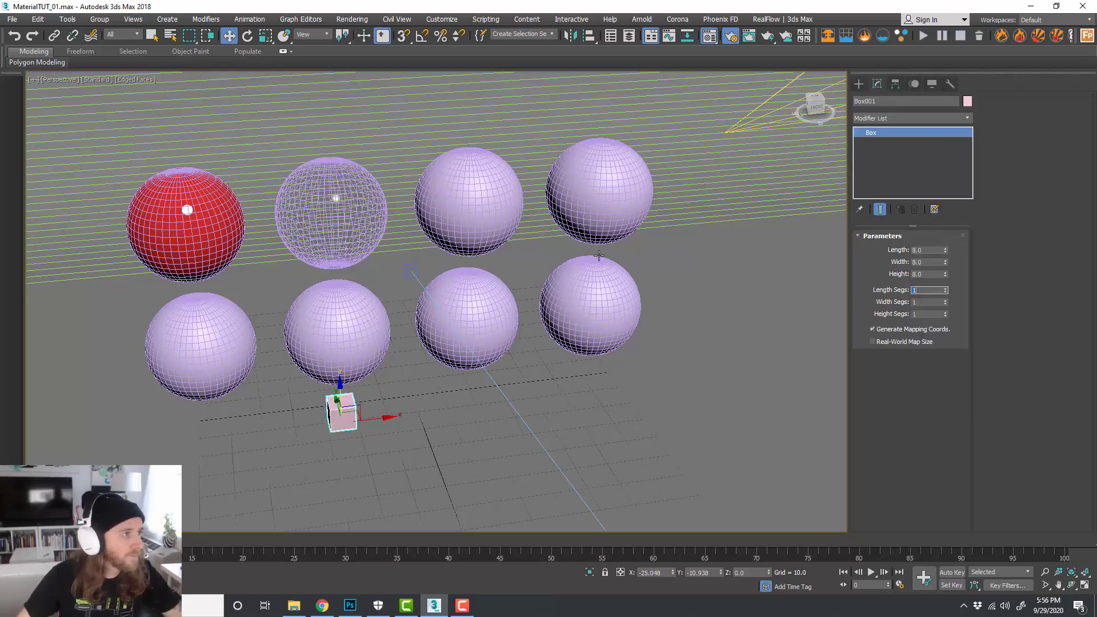
Step: Assign the plain 21 - Default FStorm material to the small box
{"action": "middle_click_drag", "start_coordinate": [406, 222], "coordinate": [488, 221]}
{"action": "key", "text": "m"}
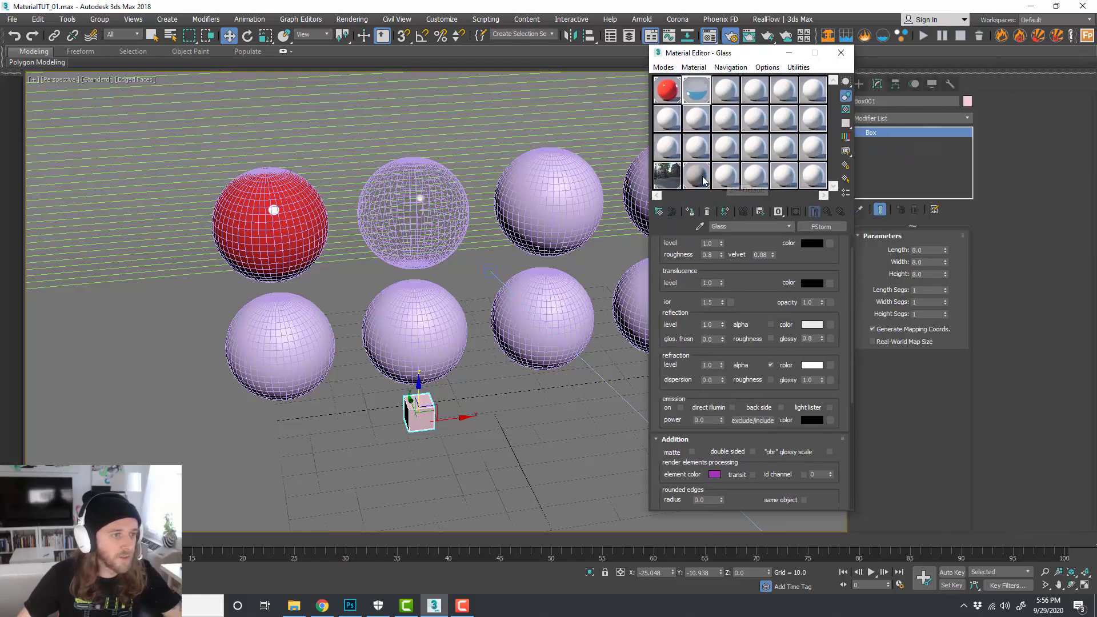
{"action": "left_click", "coordinate": [726, 176]}
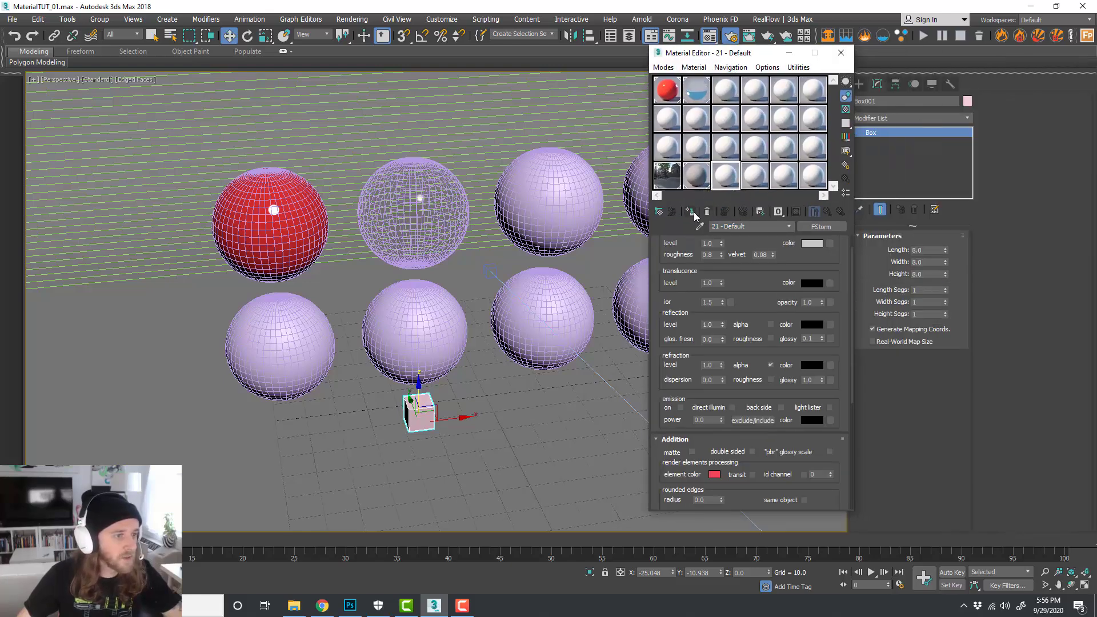
{"action": "key", "text": "m"}
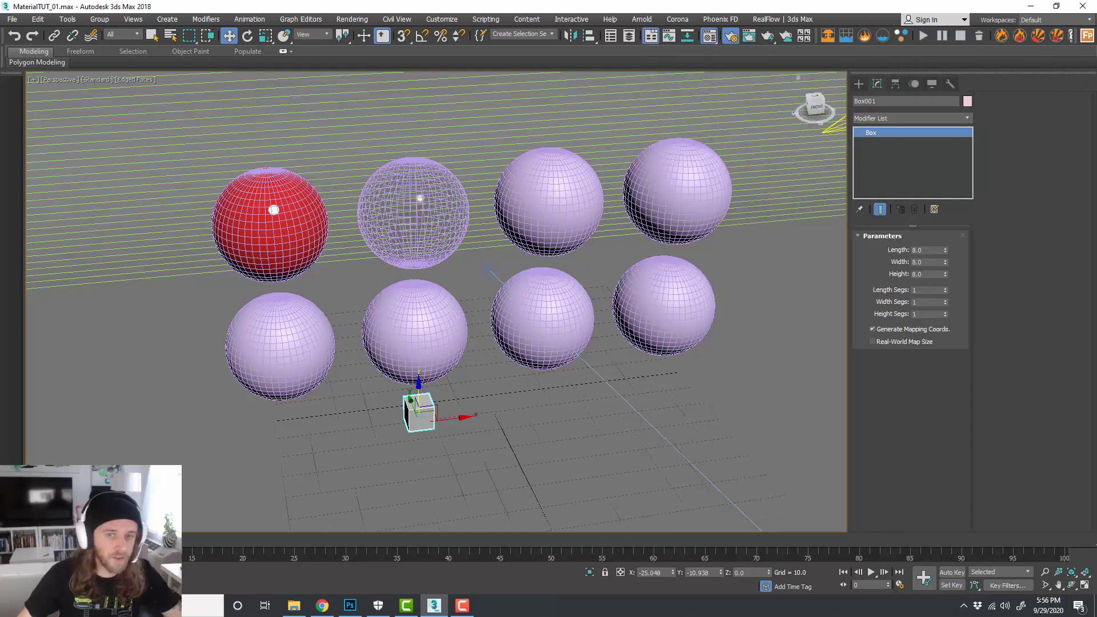
{"action": "left_click", "coordinate": [589, 36]}
{"action": "left_click", "coordinate": [440, 192]}
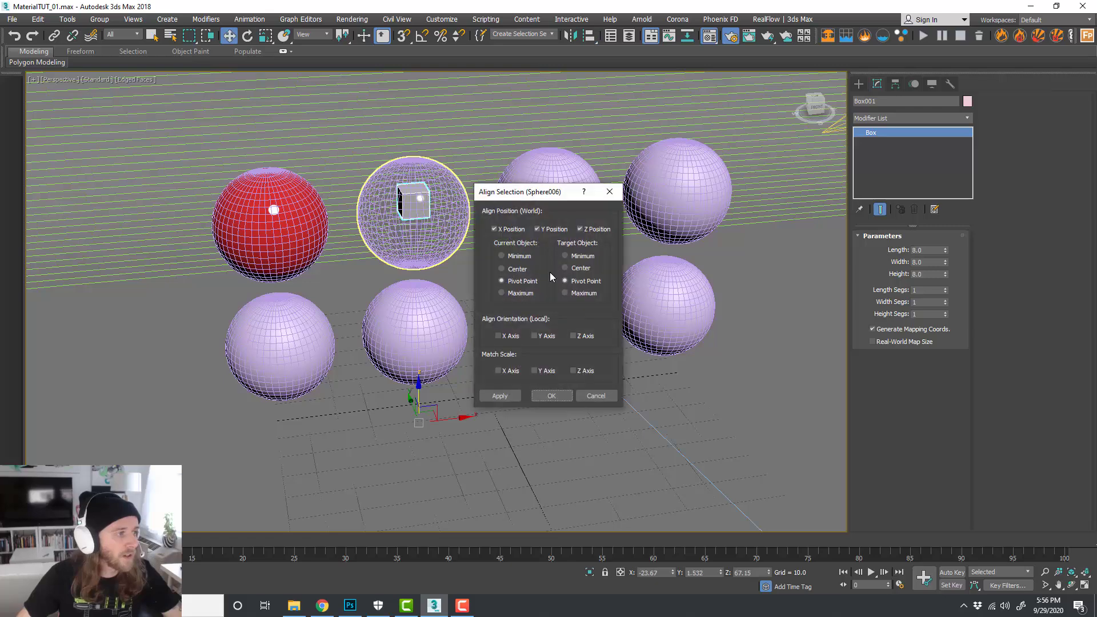
{"action": "left_click", "coordinate": [596, 396]}
Step: Center the box's pivot to the object and finish pivot editing
{"action": "left_click", "coordinate": [896, 84]}
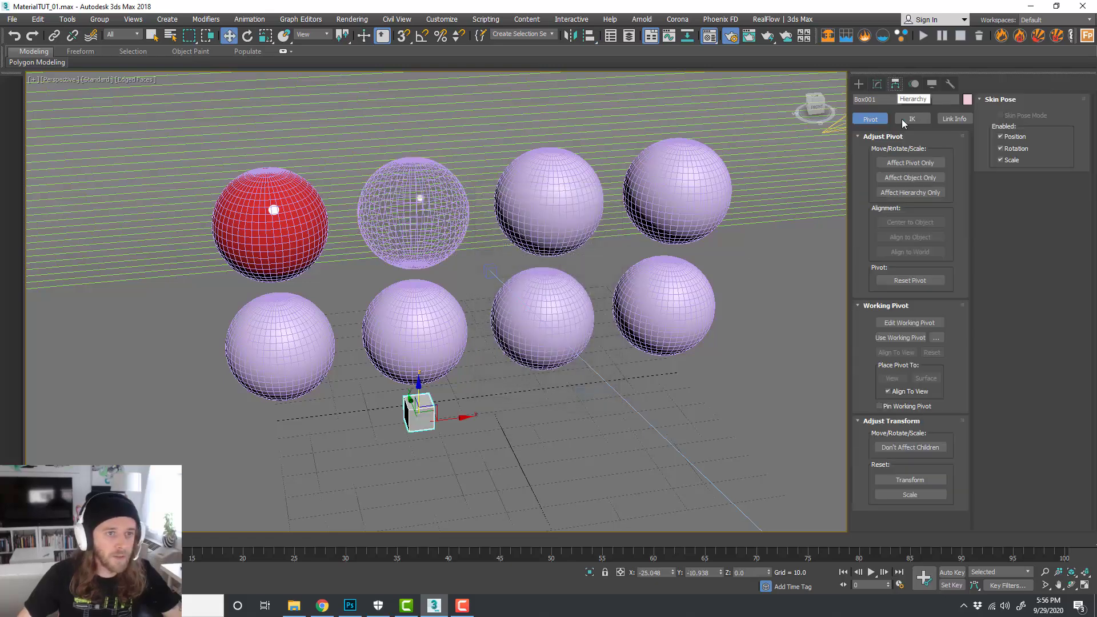
{"action": "left_click", "coordinate": [907, 164]}
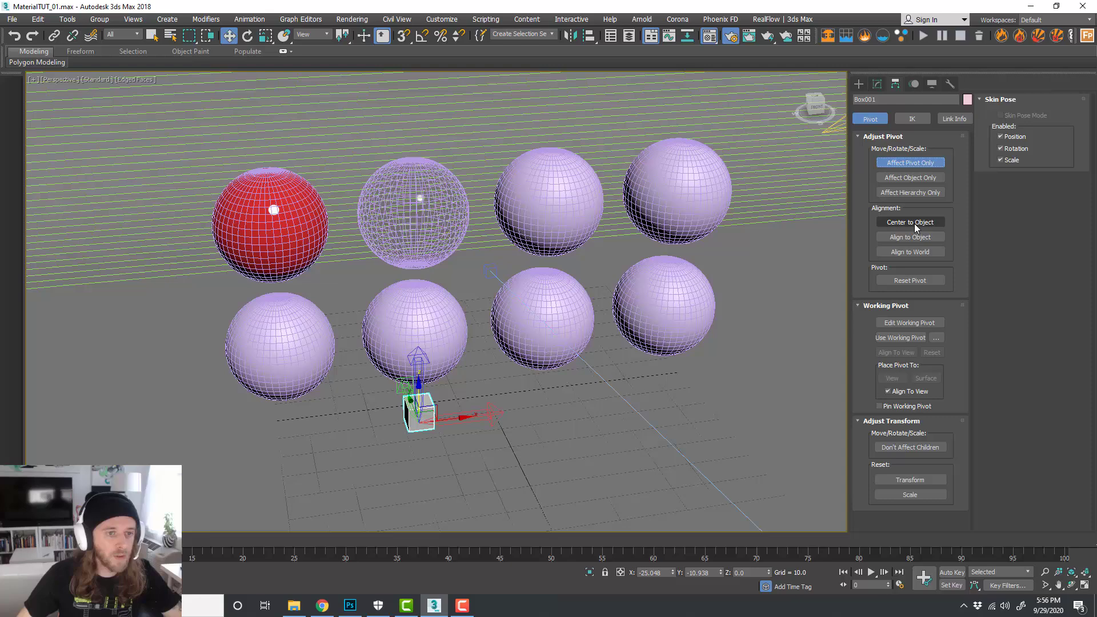
{"action": "left_click", "coordinate": [929, 166]}
{"action": "middle_click_drag", "start_coordinate": [515, 343], "coordinate": [500, 366], "text": "alt"}
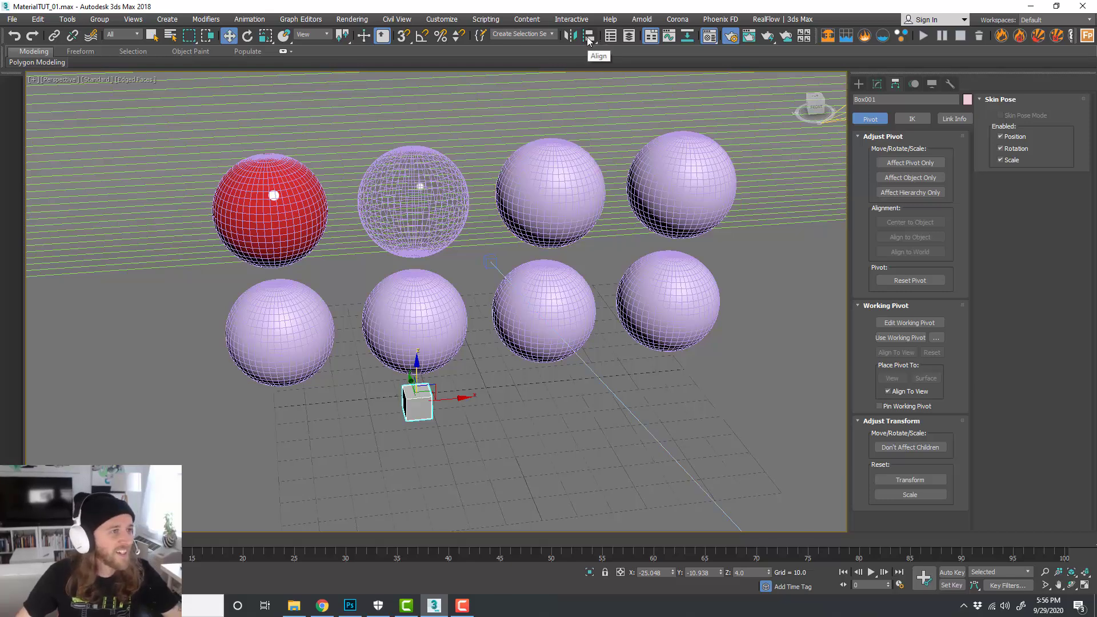
Step: Align the box to the glass sphere in X, Y and Z position, pivot point to pivot point
{"action": "left_click", "coordinate": [588, 38]}
{"action": "left_click", "coordinate": [430, 204]}
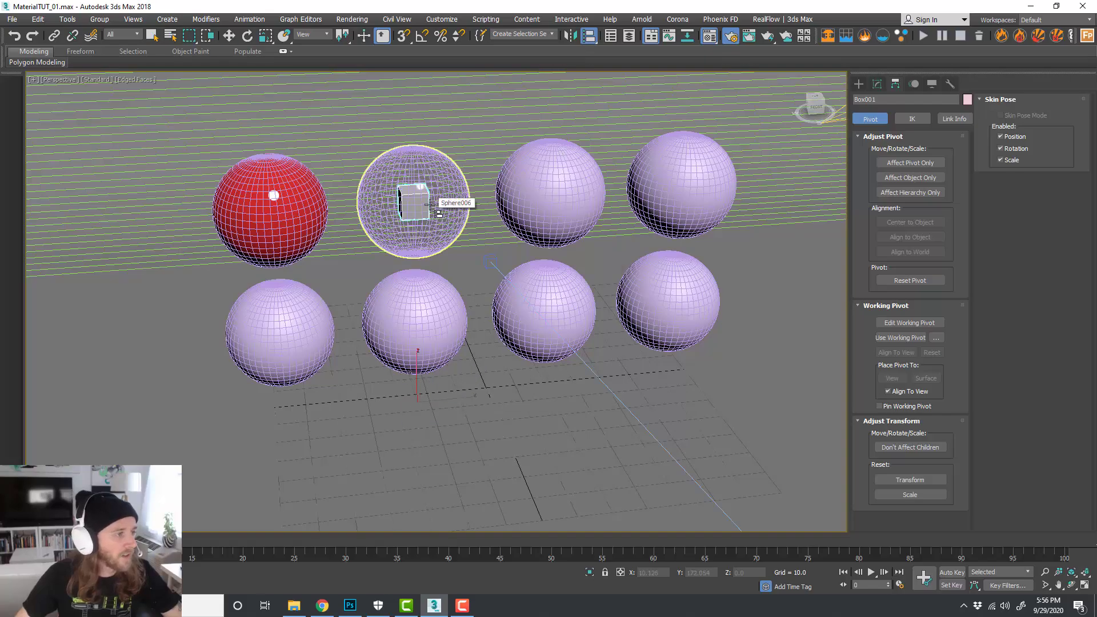
{"action": "left_click", "coordinate": [551, 396]}
Step: Start the FStorm live render, examine the box inside the glass sphere near and far, and minimize the render window
{"action": "middle_click_drag", "start_coordinate": [642, 289], "coordinate": [466, 212], "text": "alt"}
{"action": "scroll", "coordinate": [522, 250], "scroll_direction": "up", "scroll_amount": 4}
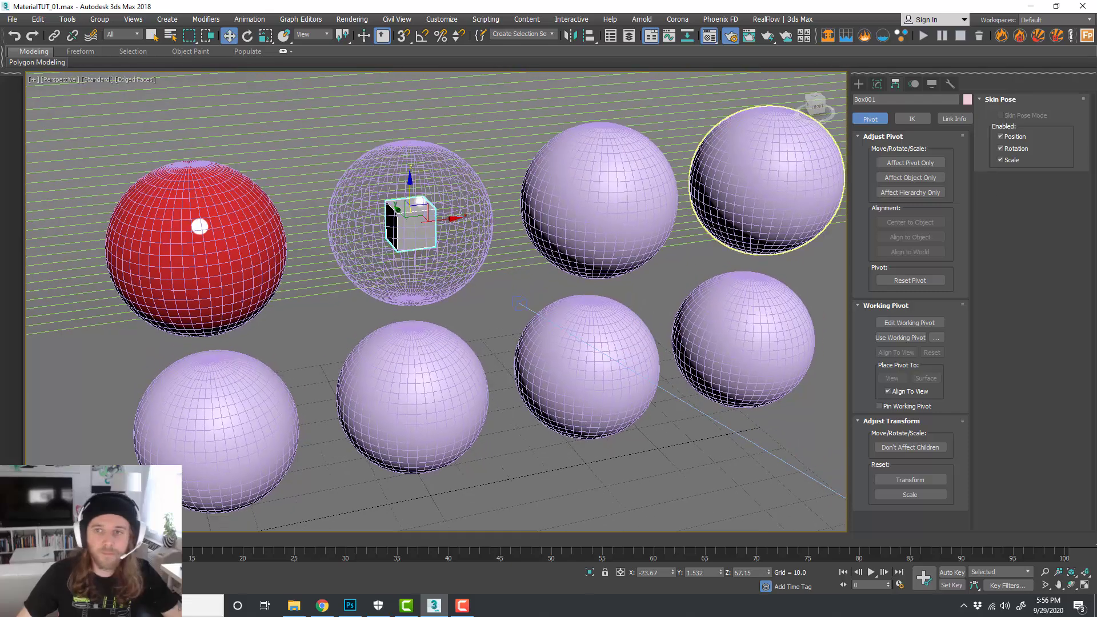
{"action": "key", "text": "shift+q"}
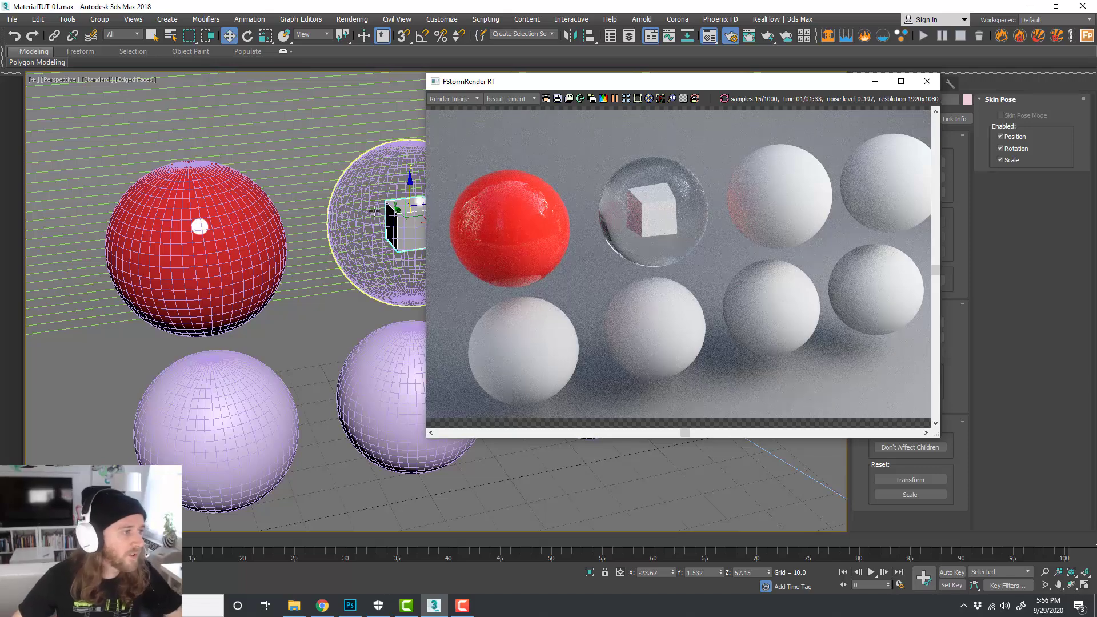
{"action": "middle_click_drag", "start_coordinate": [367, 214], "coordinate": [332, 227]}
{"action": "scroll", "coordinate": [379, 256], "scroll_direction": "up", "scroll_amount": 4}
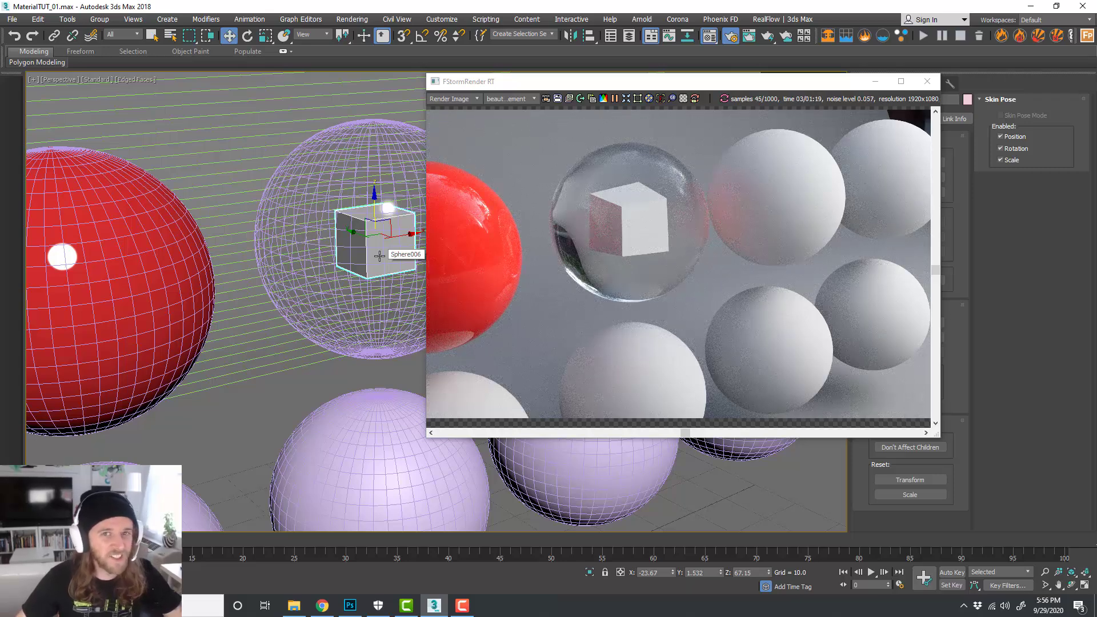
{"action": "scroll", "coordinate": [275, 284], "scroll_direction": "down", "scroll_amount": 5}
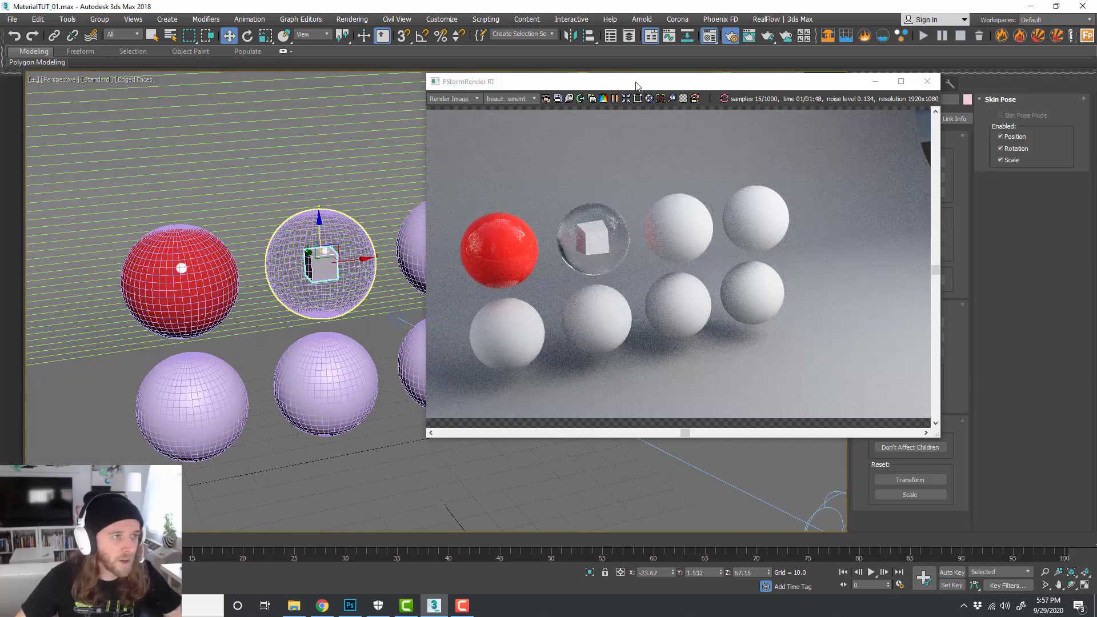
{"action": "left_click", "coordinate": [875, 81]}
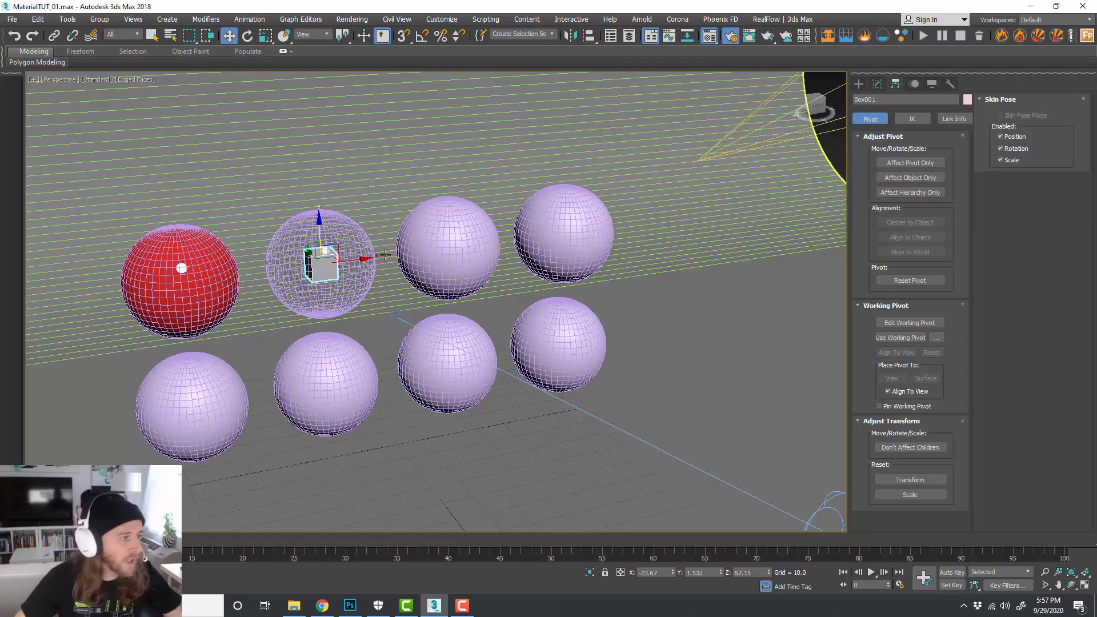
Step: Assign the Glass material to the third sphere of the upper row and close the Material Editor
{"action": "scroll", "coordinate": [464, 258], "scroll_direction": "up", "scroll_amount": 3}
{"action": "left_click", "coordinate": [598, 229]}
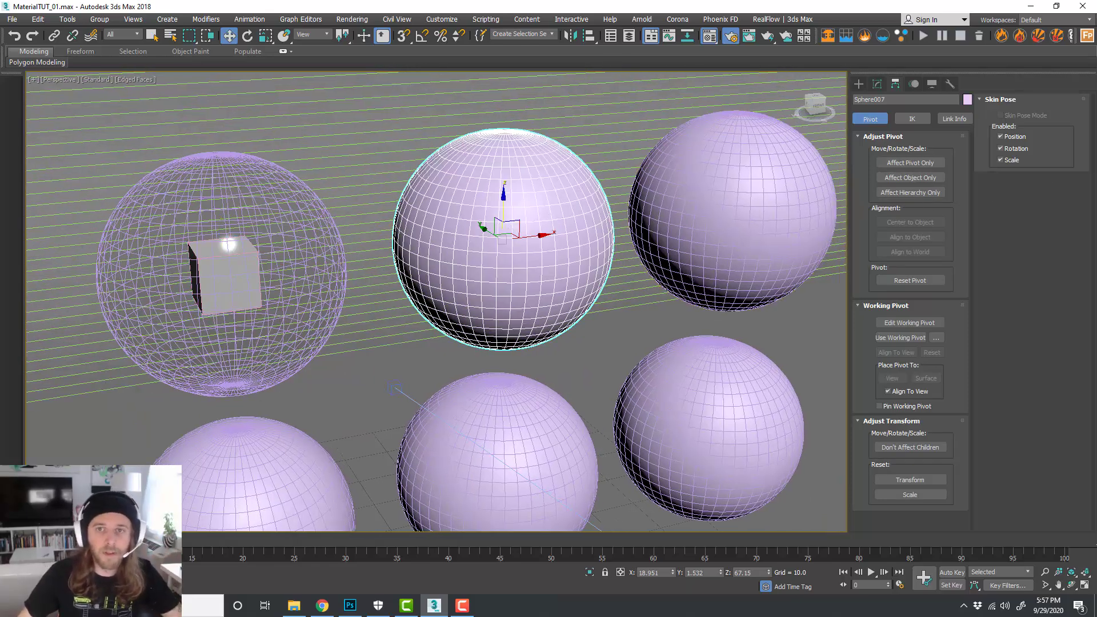
{"action": "key", "text": "m"}
{"action": "left_click", "coordinate": [792, 106]}
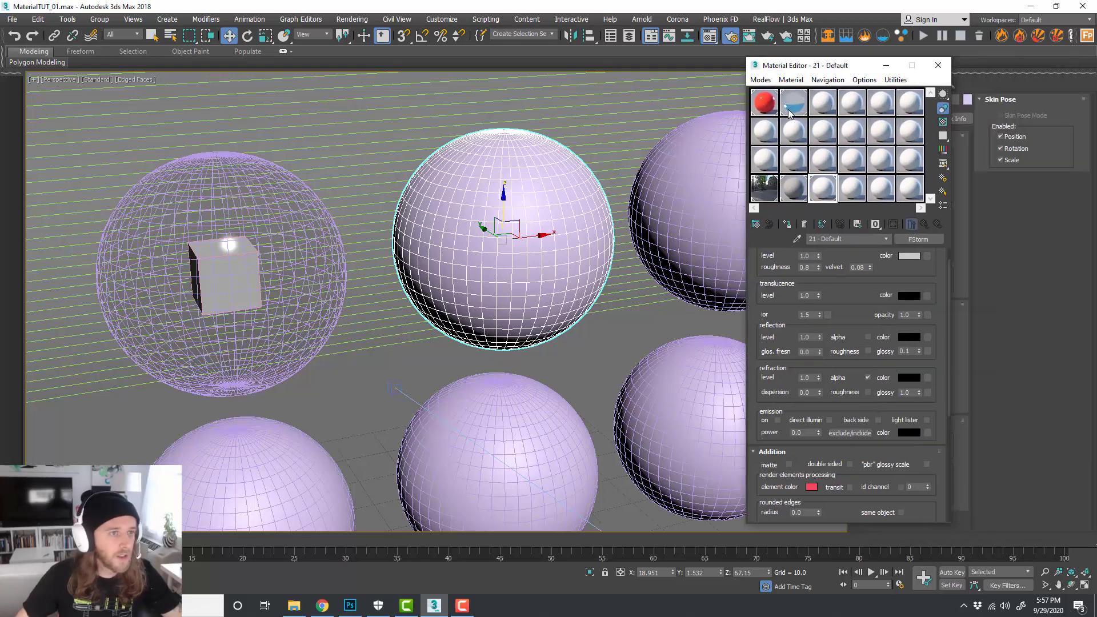
{"action": "left_click_drag", "start_coordinate": [798, 108], "coordinate": [522, 203]}
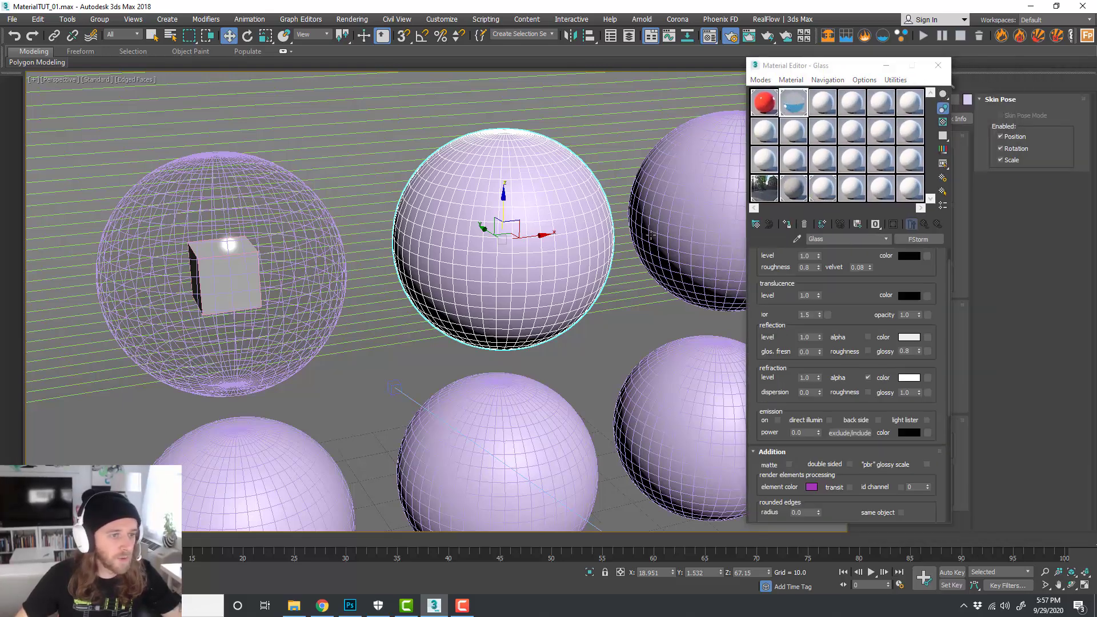
{"action": "left_click", "coordinate": [787, 223]}
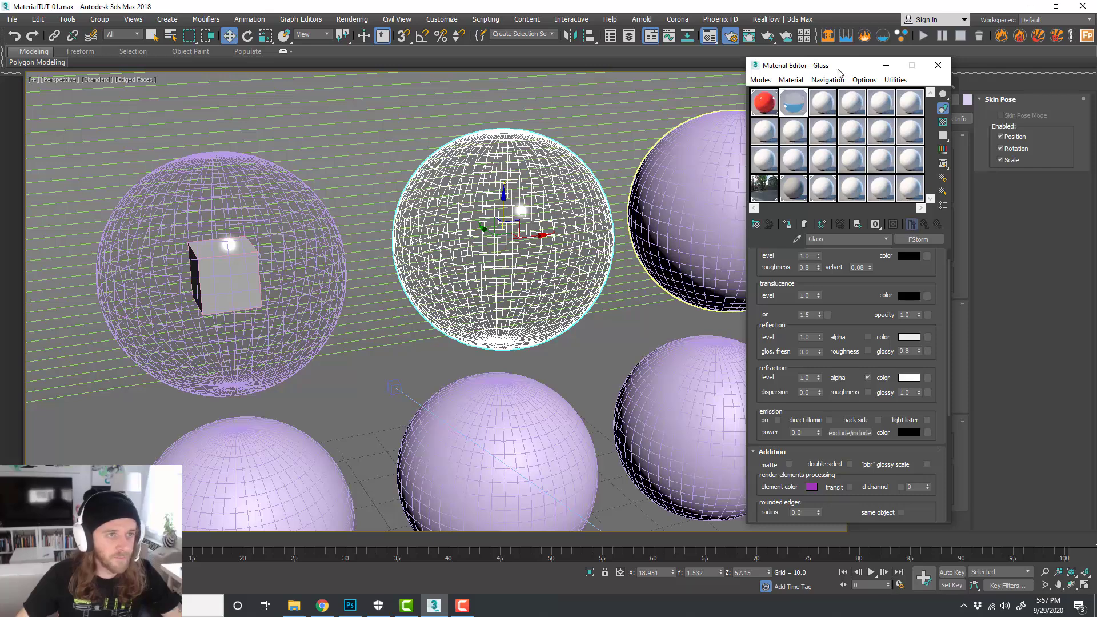
{"action": "left_click", "coordinate": [938, 65]}
Step: Add a Shell modifier to the third upper sphere with an outer amount of 0.78
{"action": "left_click", "coordinate": [877, 84]}
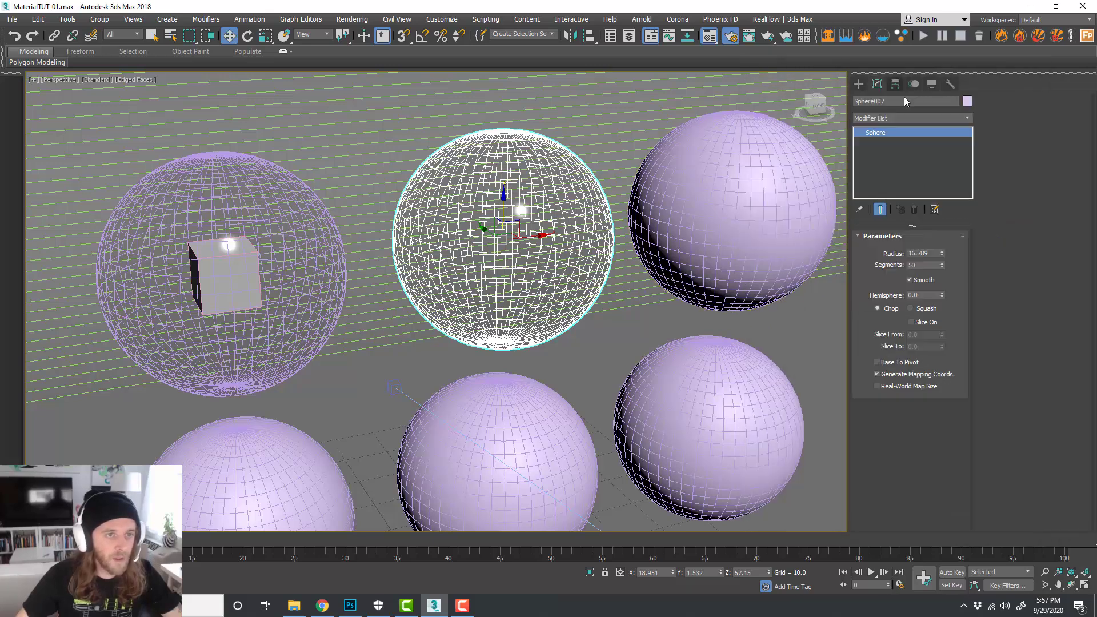
{"action": "left_click", "coordinate": [967, 120]}
{"action": "left_click_drag", "start_coordinate": [969, 141], "coordinate": [966, 301]}
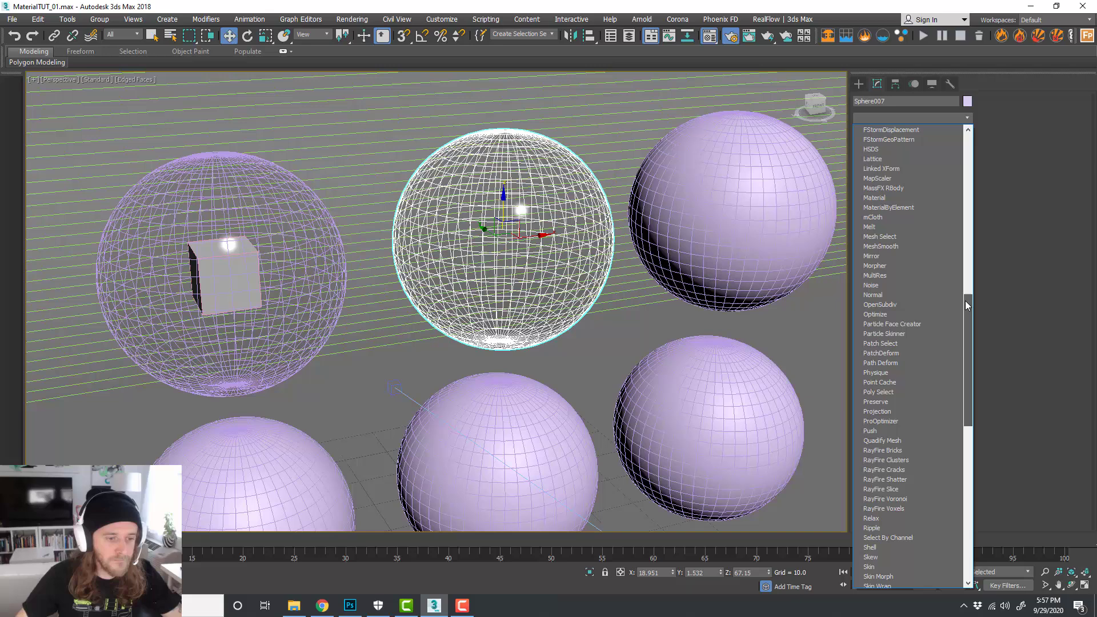
{"action": "left_click", "coordinate": [887, 547]}
{"action": "left_click_drag", "start_coordinate": [948, 265], "coordinate": [955, 277]}
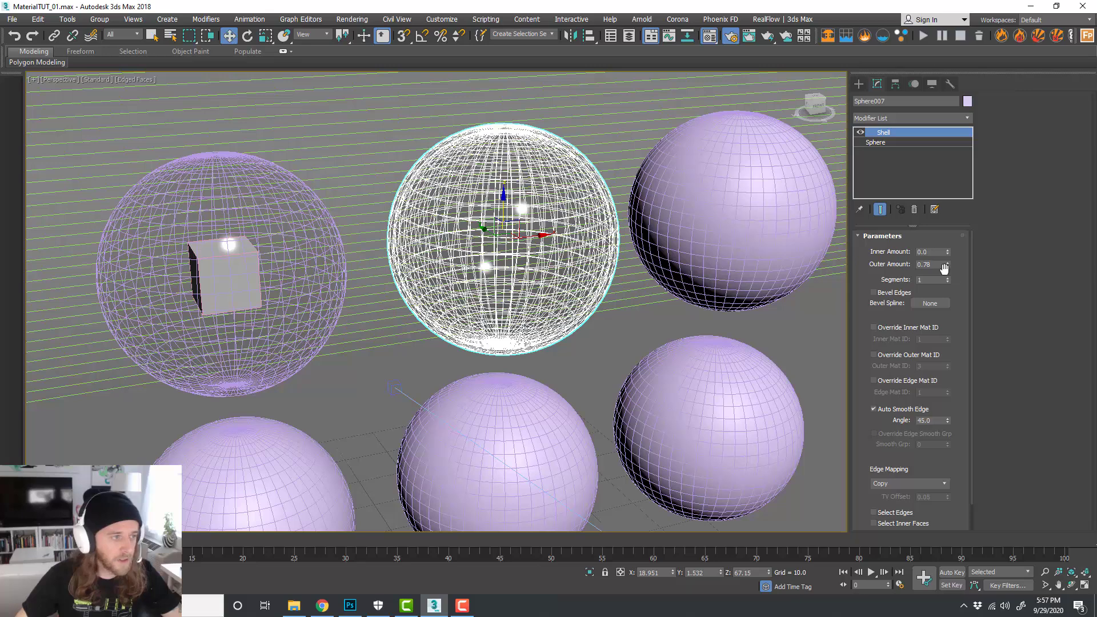
Step: Clone the small box as one independent copy and align it to the center of the shelled glass sphere
{"action": "middle_click_drag", "start_coordinate": [301, 258], "coordinate": [309, 257]}
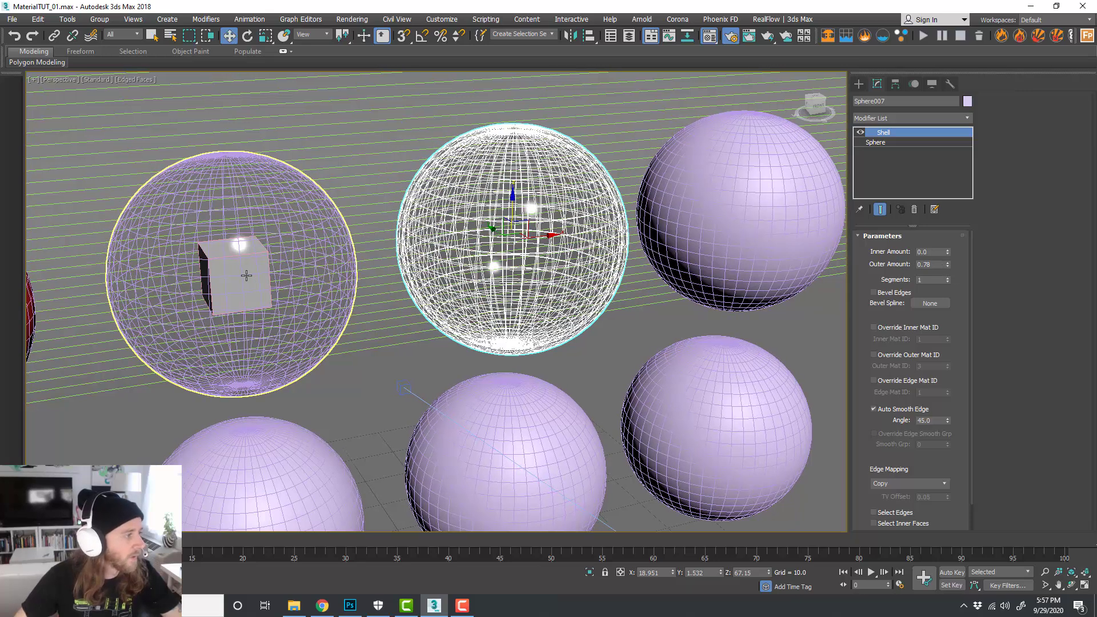
{"action": "left_click", "coordinate": [246, 274]}
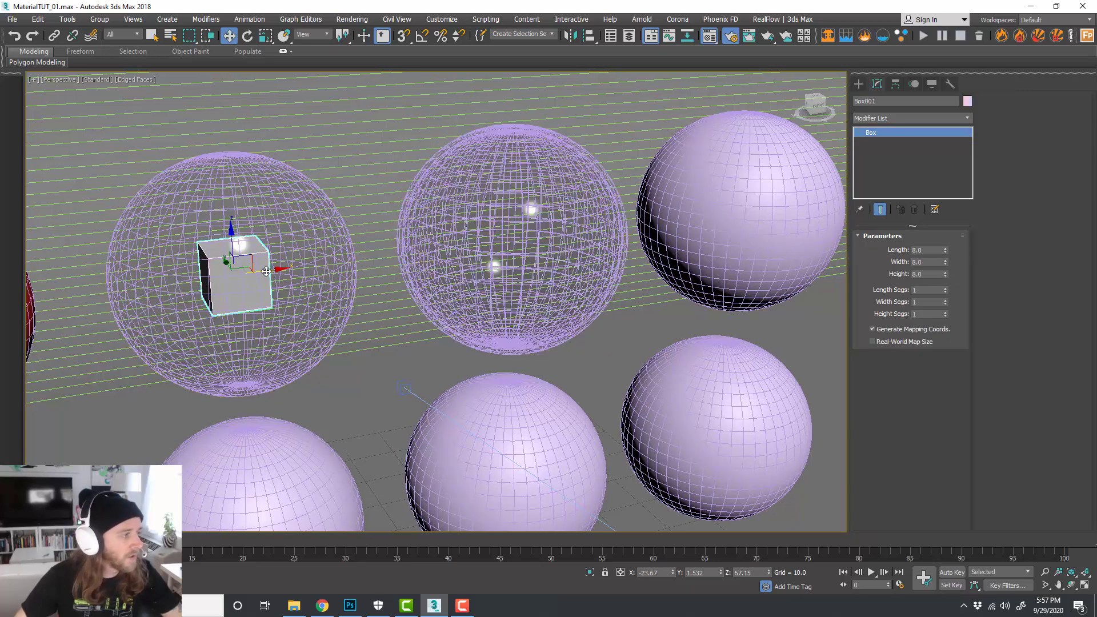
{"action": "left_click_drag", "start_coordinate": [265, 271], "coordinate": [426, 251], "text": "shift"}
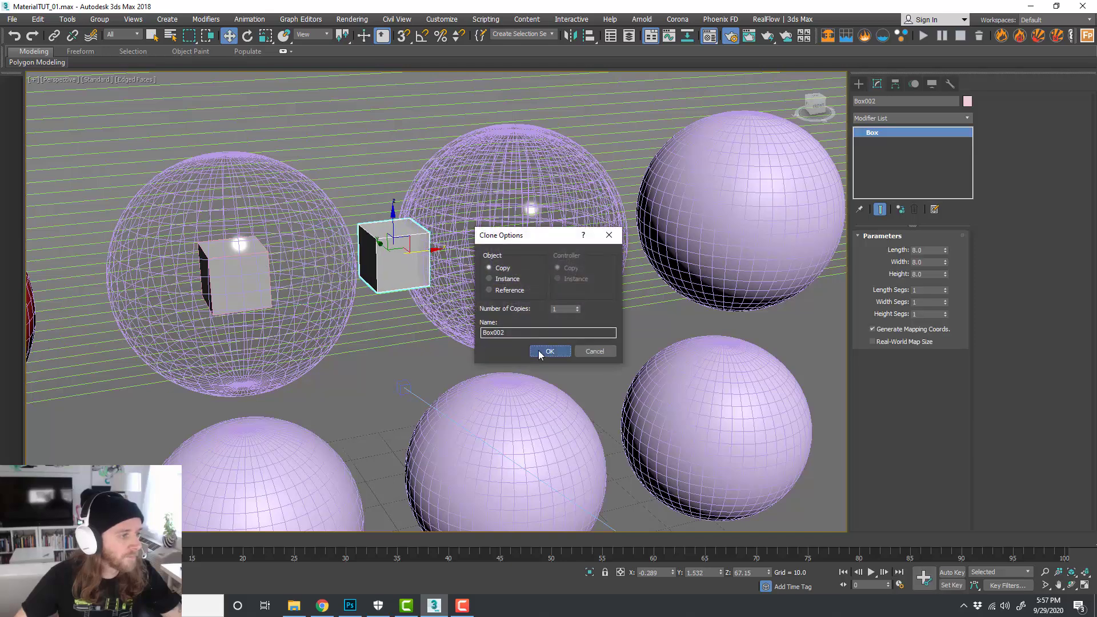
{"action": "left_click", "coordinate": [548, 351]}
{"action": "left_click", "coordinate": [589, 35]}
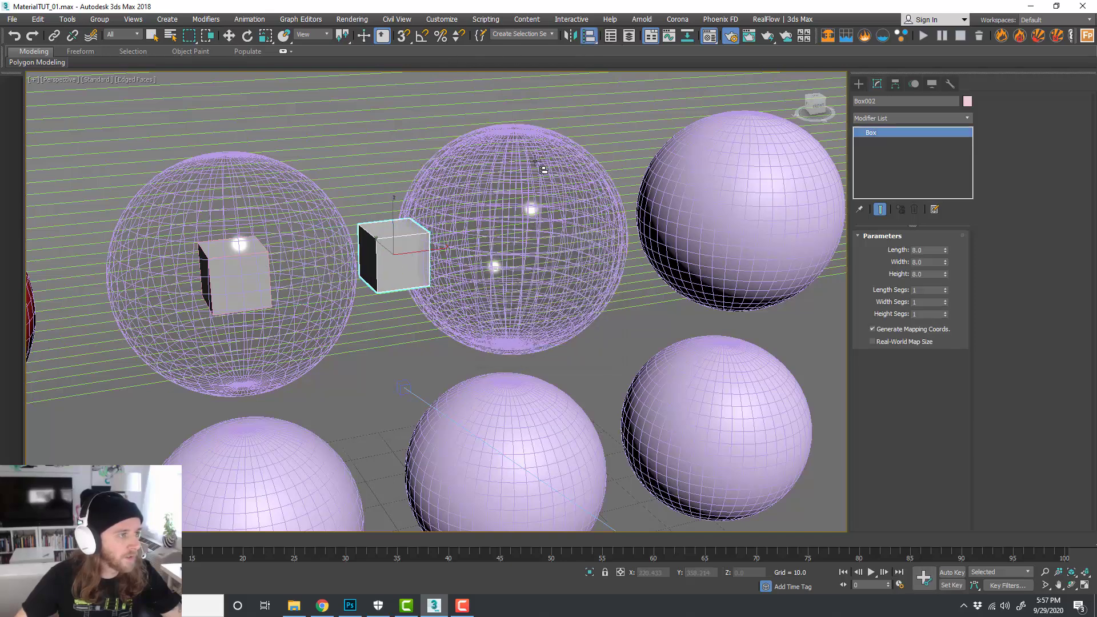
{"action": "left_click", "coordinate": [588, 240]}
{"action": "left_click", "coordinate": [551, 396]}
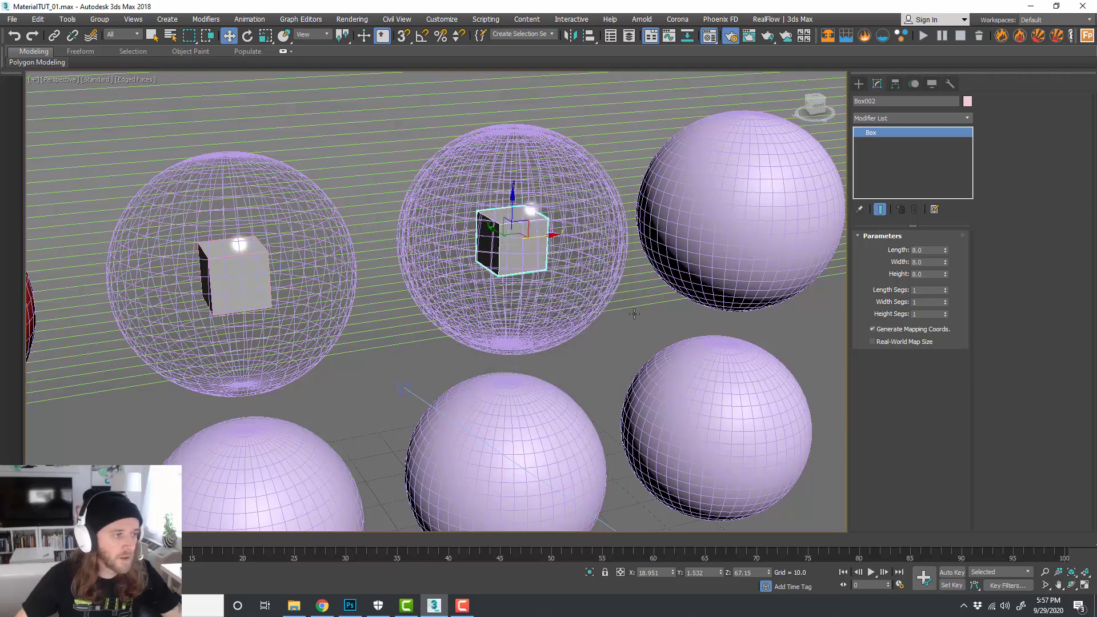
Step: Compare the solid and shelled glass spheres in the live render and inspect the shelled one up close
{"action": "middle_click_drag", "start_coordinate": [723, 213], "coordinate": [743, 206]}
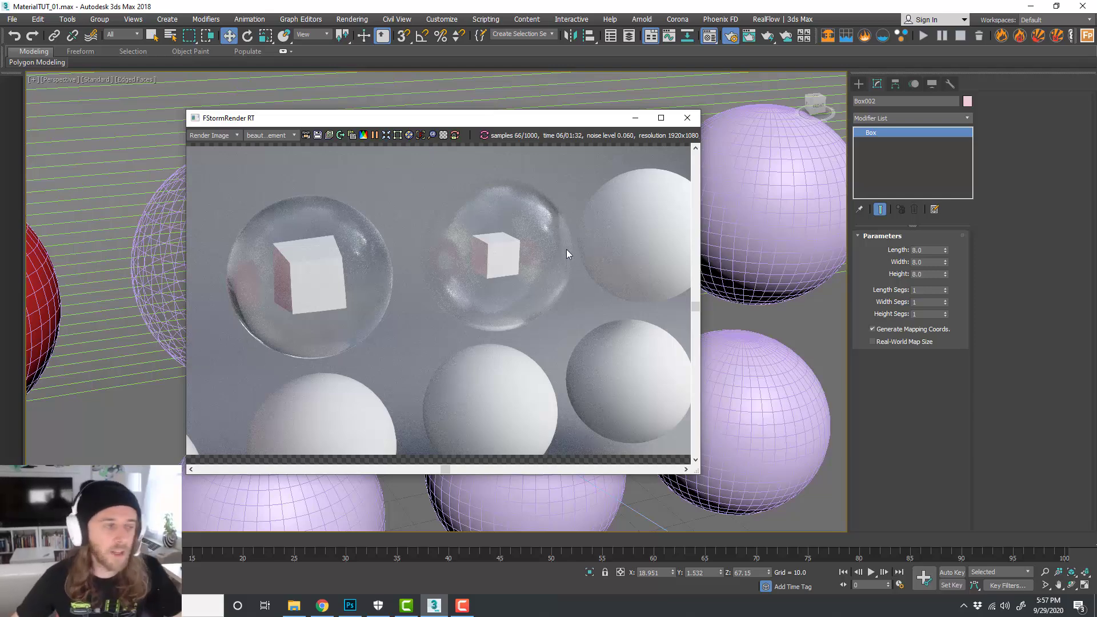
{"action": "left_click_drag", "start_coordinate": [509, 127], "coordinate": [834, 133]}
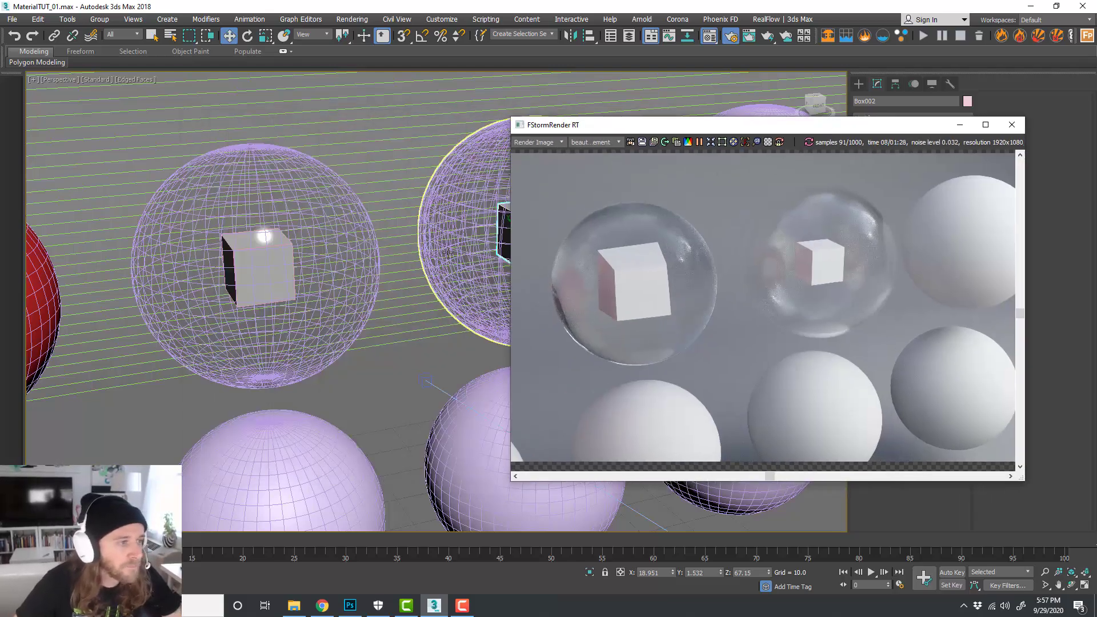
{"action": "scroll", "coordinate": [407, 236], "scroll_direction": "up", "scroll_amount": 5}
{"action": "scroll", "coordinate": [406, 236], "scroll_direction": "up", "scroll_amount": 4}
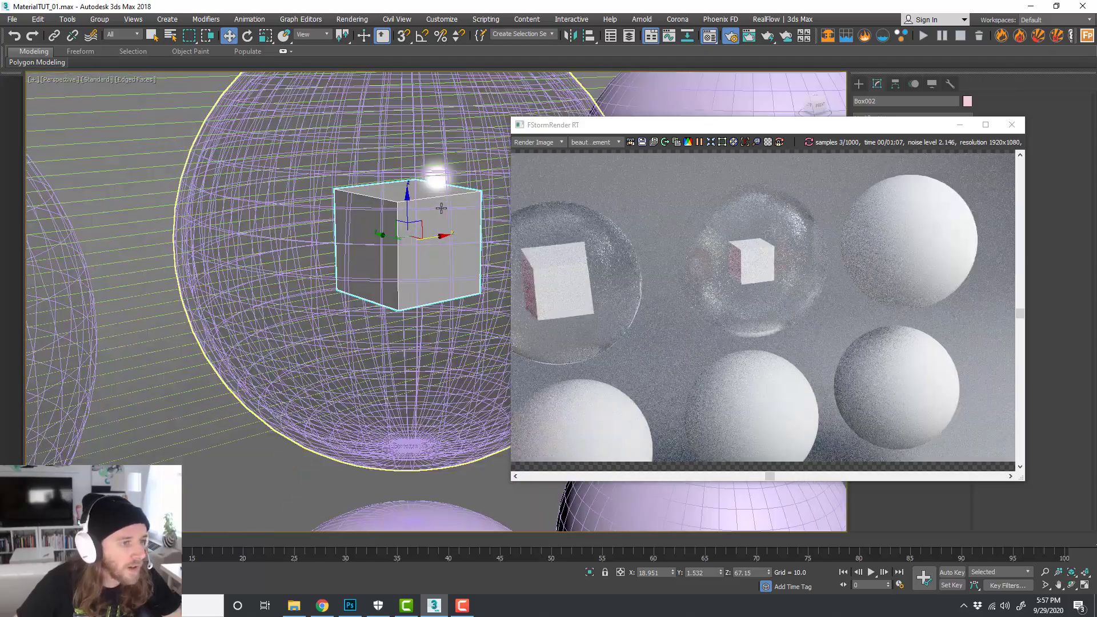
{"action": "middle_click_drag", "start_coordinate": [437, 260], "coordinate": [370, 297]}
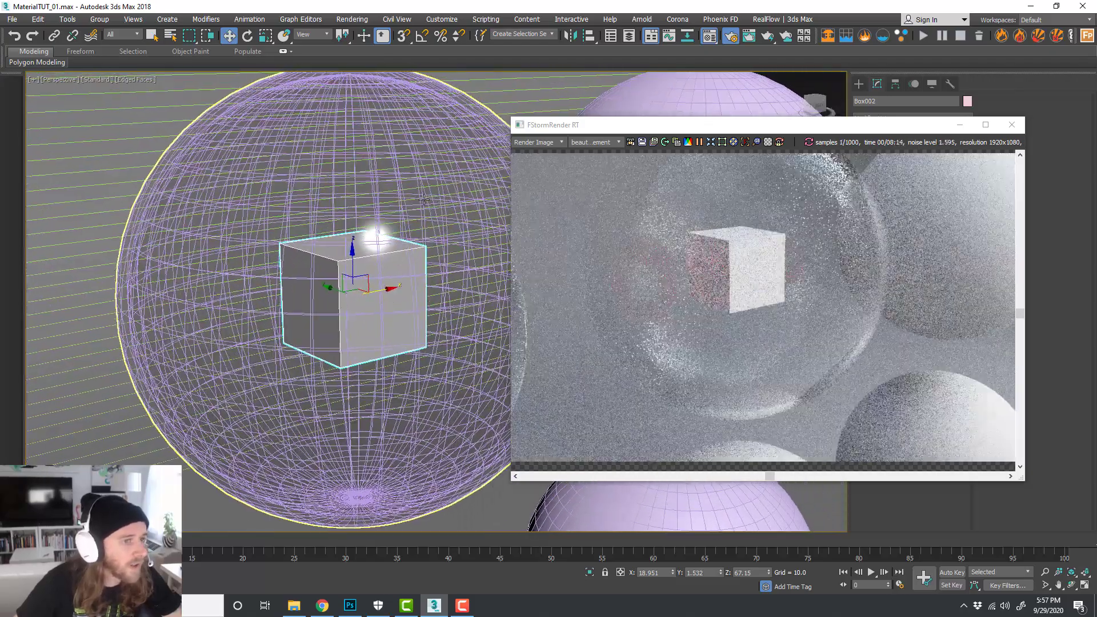
{"action": "middle_click_drag", "start_coordinate": [392, 201], "coordinate": [372, 240]}
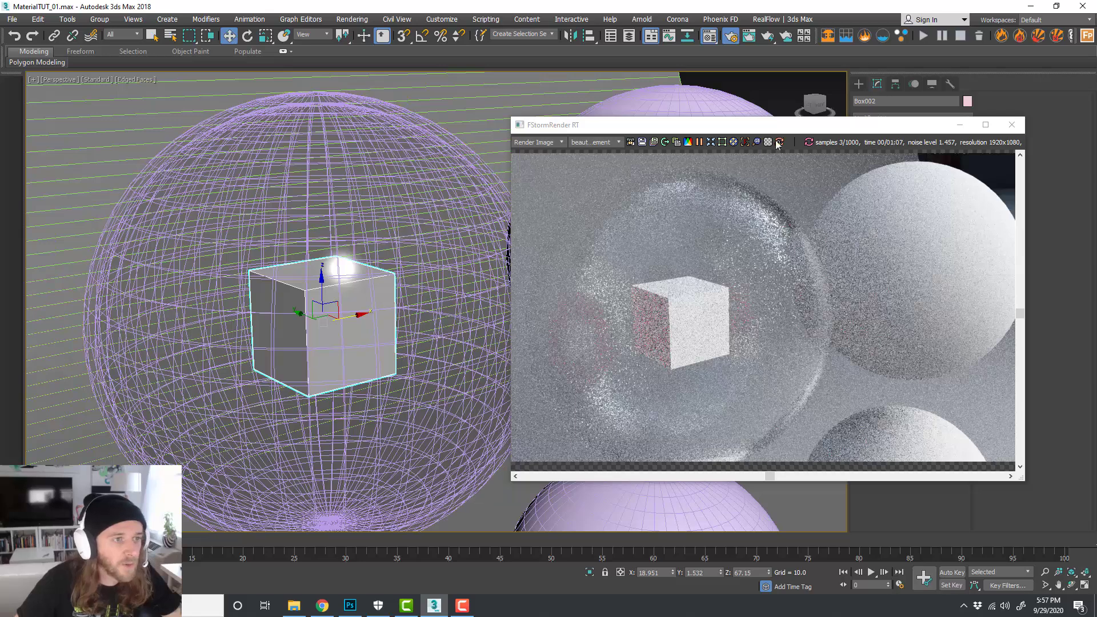
{"action": "left_click_drag", "start_coordinate": [765, 123], "coordinate": [631, 101]}
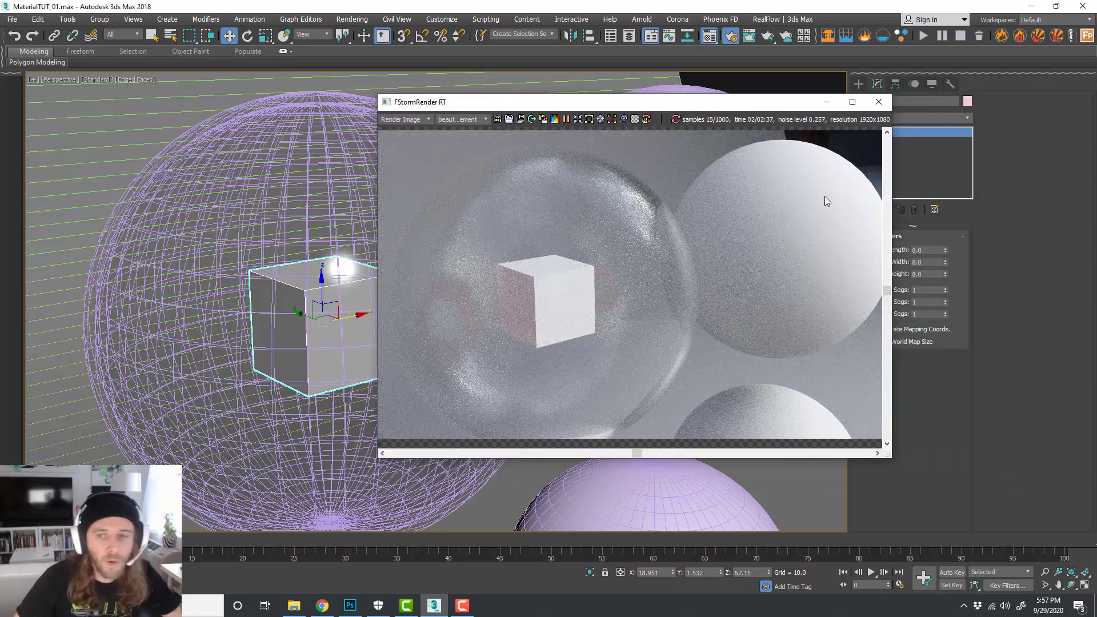
Step: Set the Glass material's ior to 1.65 in the Material Editor
{"action": "key", "text": "m"}
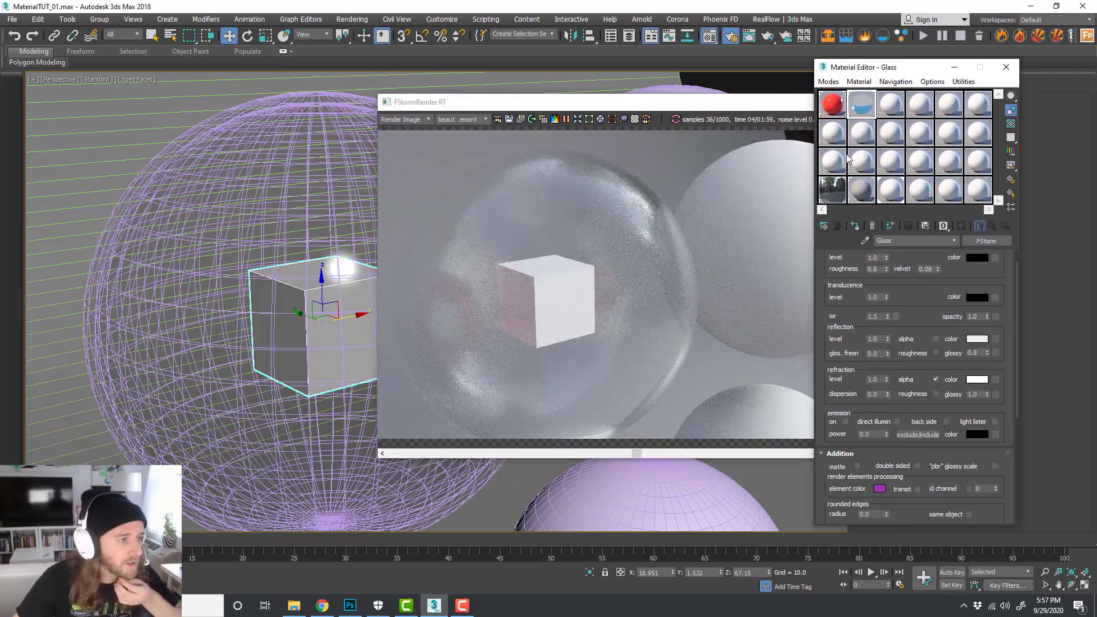
{"action": "scroll", "coordinate": [917, 305], "scroll_direction": "up", "scroll_amount": 2}
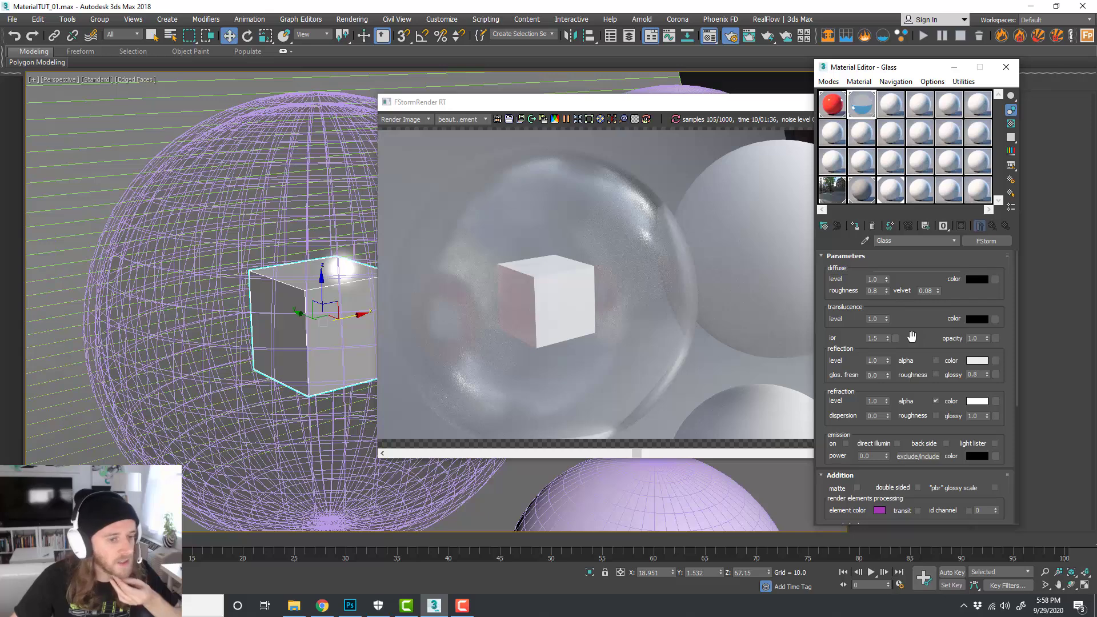
{"action": "left_click_drag", "start_coordinate": [883, 339], "coordinate": [854, 334]}
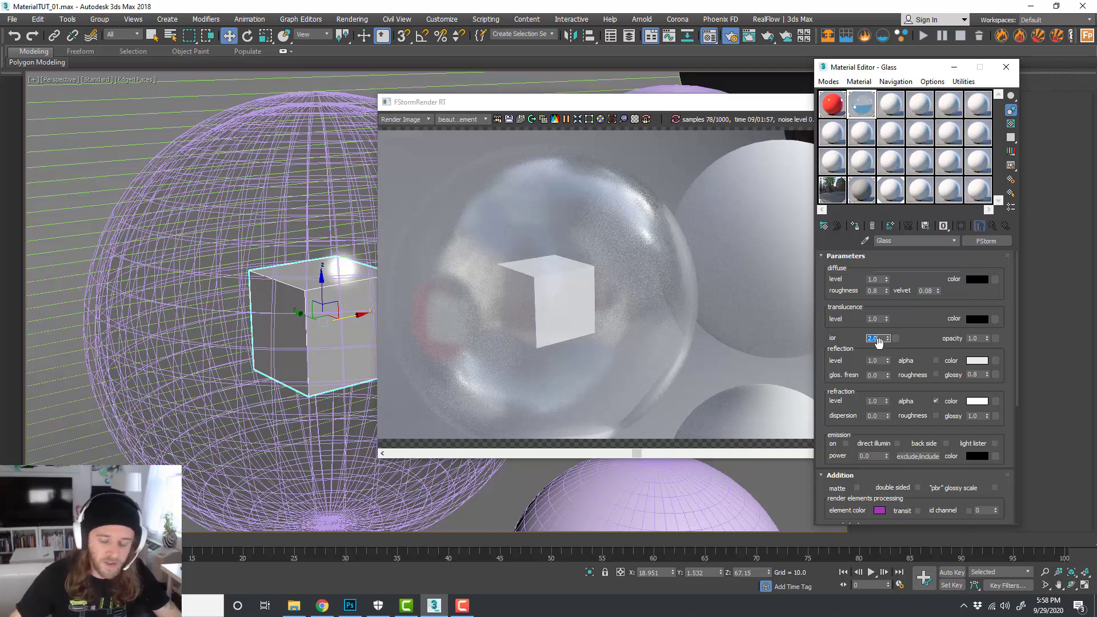
{"action": "type", "text": "5"}
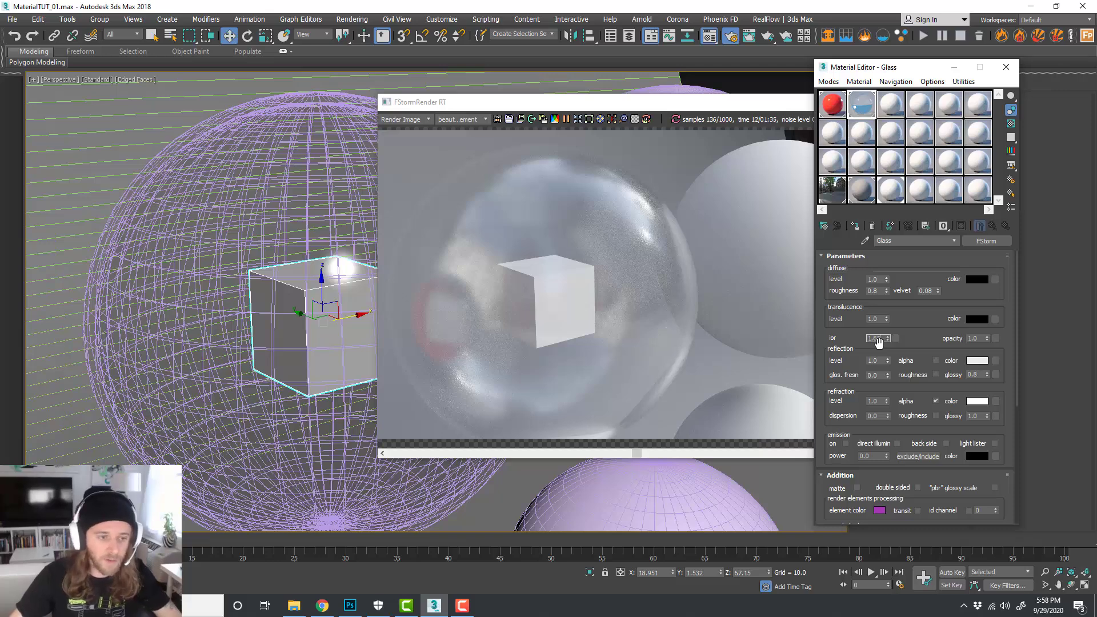
{"action": "type", "text": "5"}
{"action": "key", "text": "Return"}
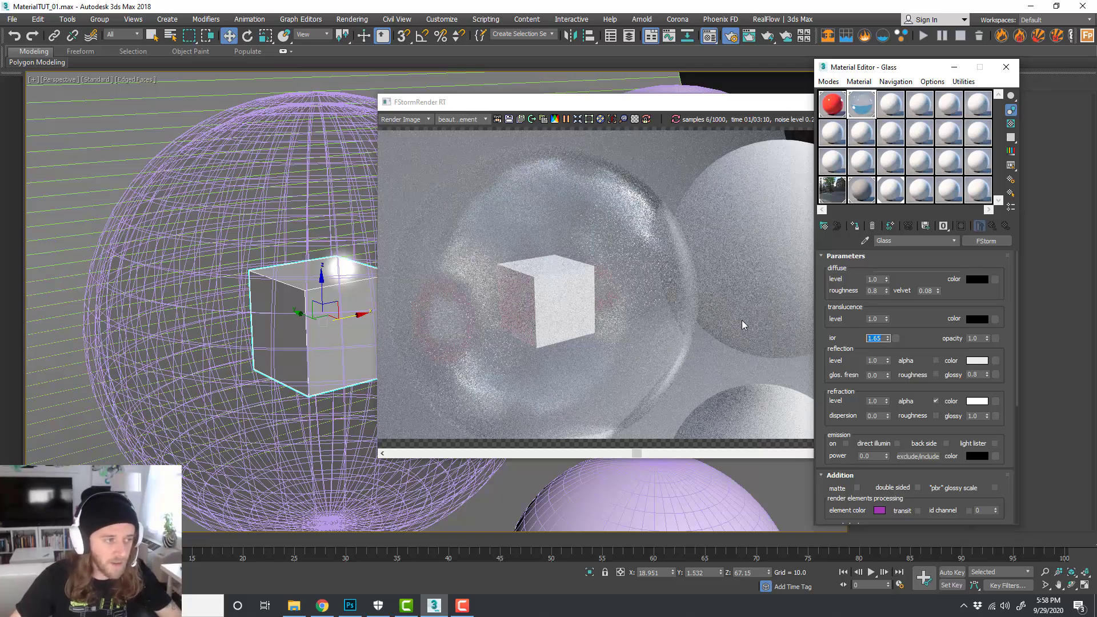
Step: Check the solid and shelled glass spheres in the live render, pause the rendering and move its window out of the way
{"action": "scroll", "coordinate": [321, 333], "scroll_direction": "down", "scroll_amount": 2}
{"action": "scroll", "coordinate": [320, 333], "scroll_direction": "down", "scroll_amount": 4}
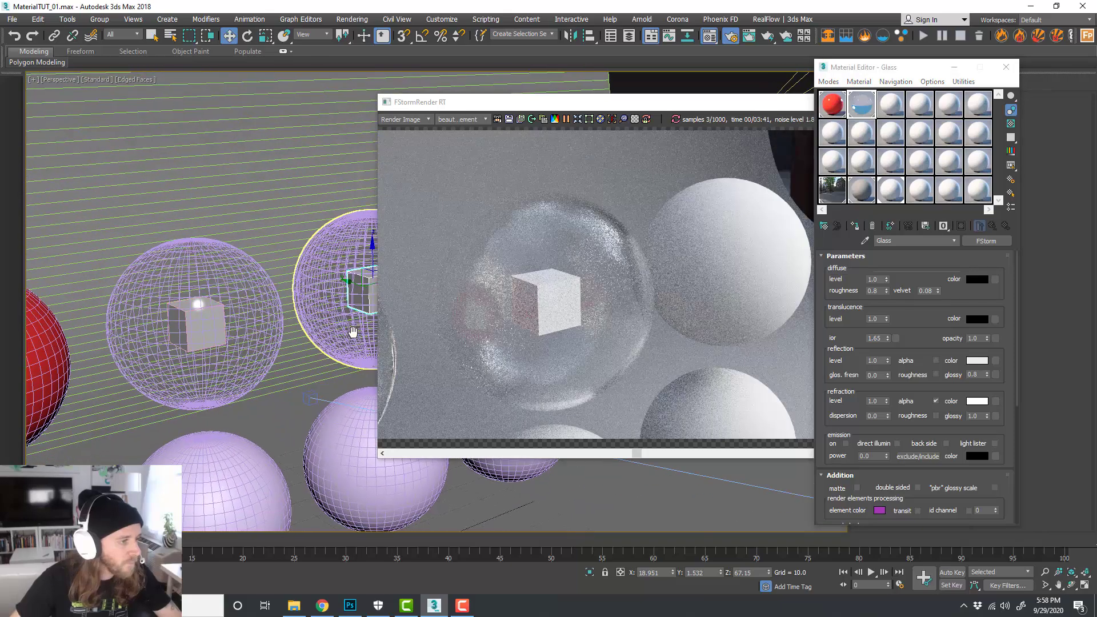
{"action": "scroll", "coordinate": [320, 358], "scroll_direction": "down", "scroll_amount": 2}
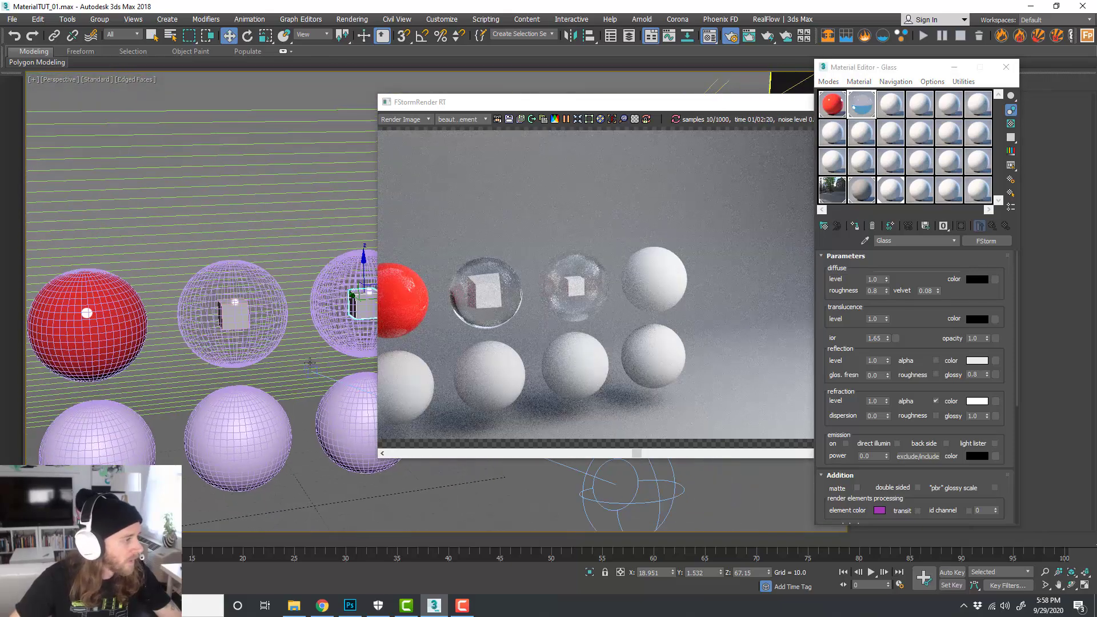
{"action": "scroll", "coordinate": [303, 361], "scroll_direction": "down", "scroll_amount": 1}
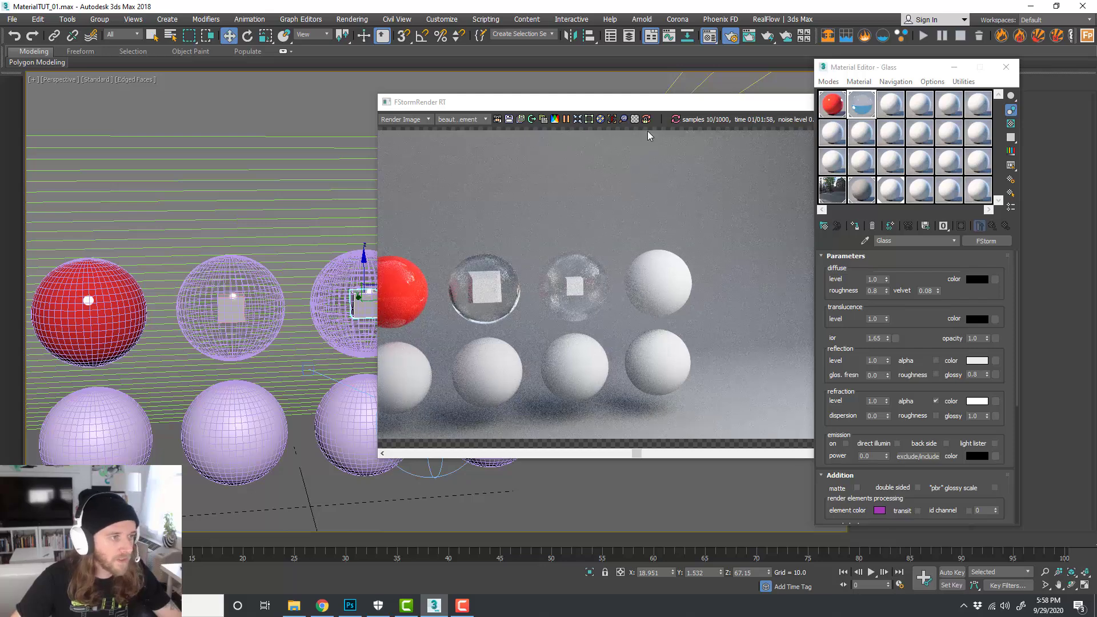
{"action": "left_click_drag", "start_coordinate": [655, 107], "coordinate": [613, 103]}
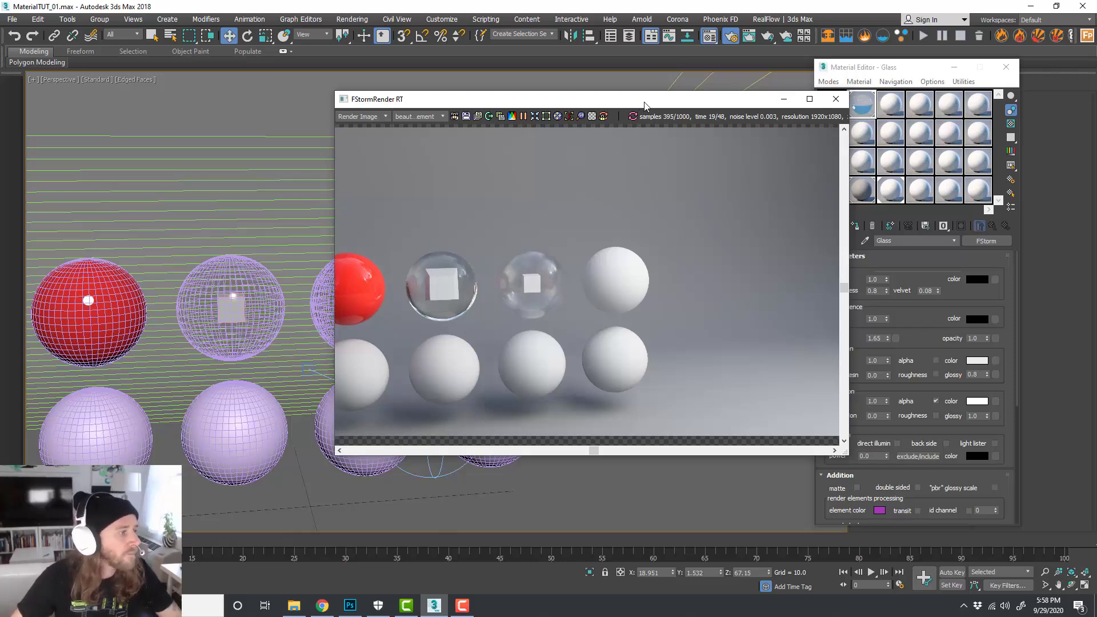
{"action": "left_click_drag", "start_coordinate": [645, 105], "coordinate": [619, 96]}
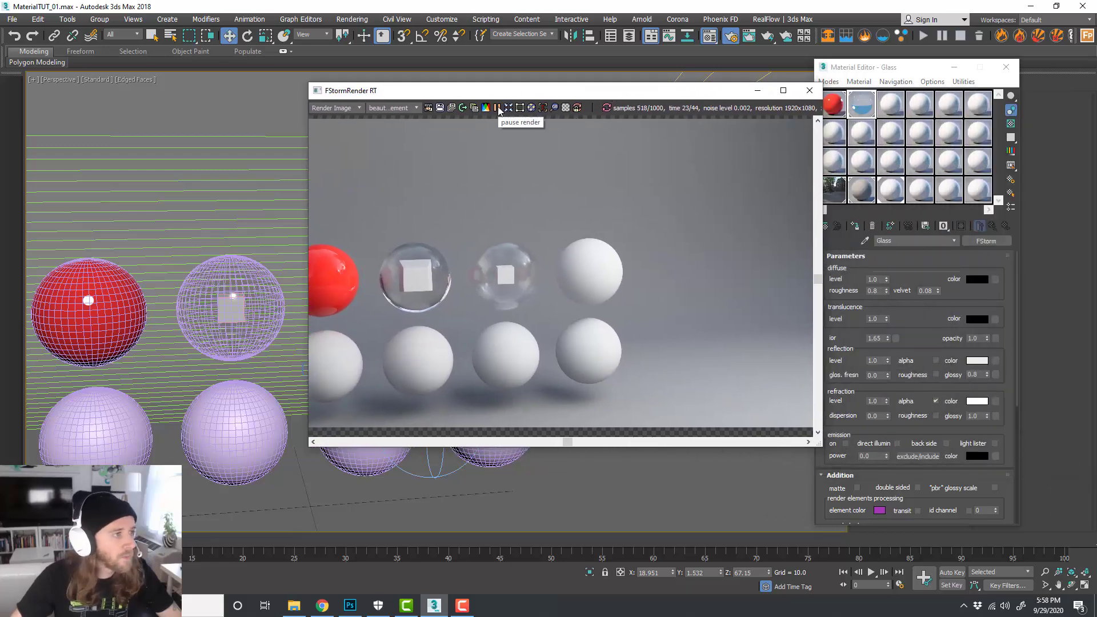
{"action": "left_click_drag", "start_coordinate": [536, 94], "coordinate": [1096, 123]}
Step: Select the fourth sphere of the upper row and rename the third material slot as Chrome
{"action": "scroll", "coordinate": [400, 304], "scroll_direction": "up", "scroll_amount": 4}
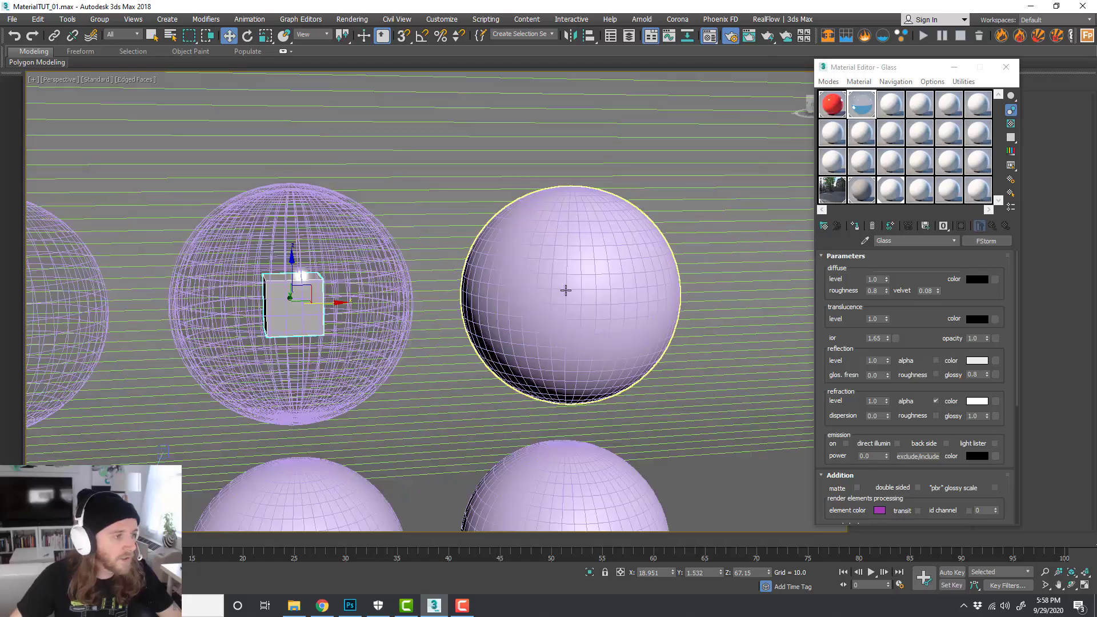
{"action": "left_click", "coordinate": [566, 289]}
{"action": "middle_click_drag", "start_coordinate": [717, 339], "coordinate": [651, 284]}
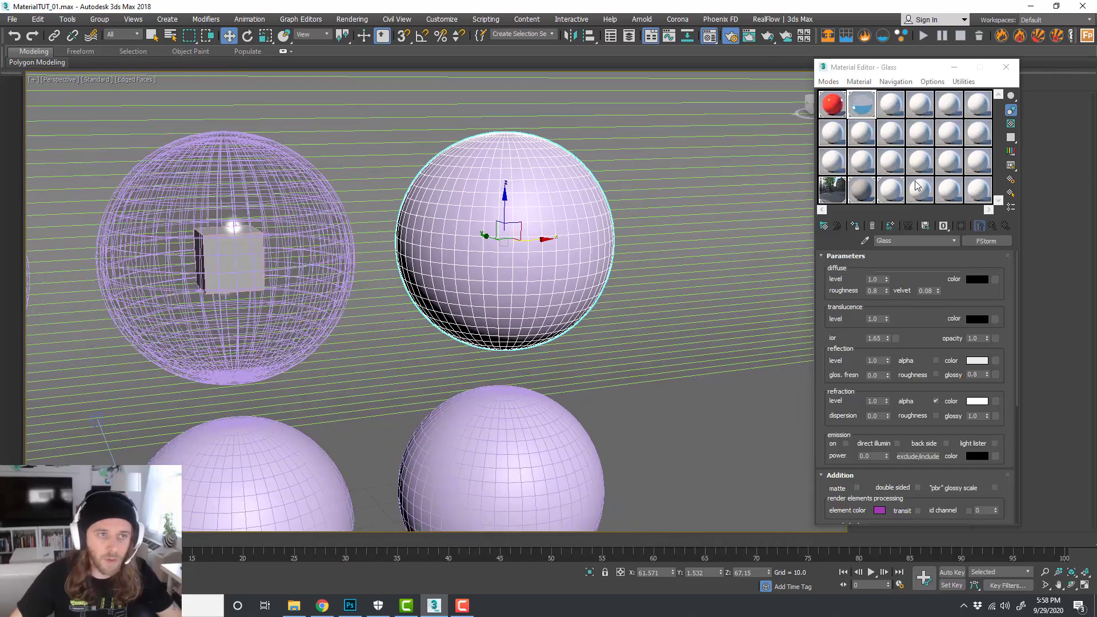
{"action": "left_click", "coordinate": [896, 104]}
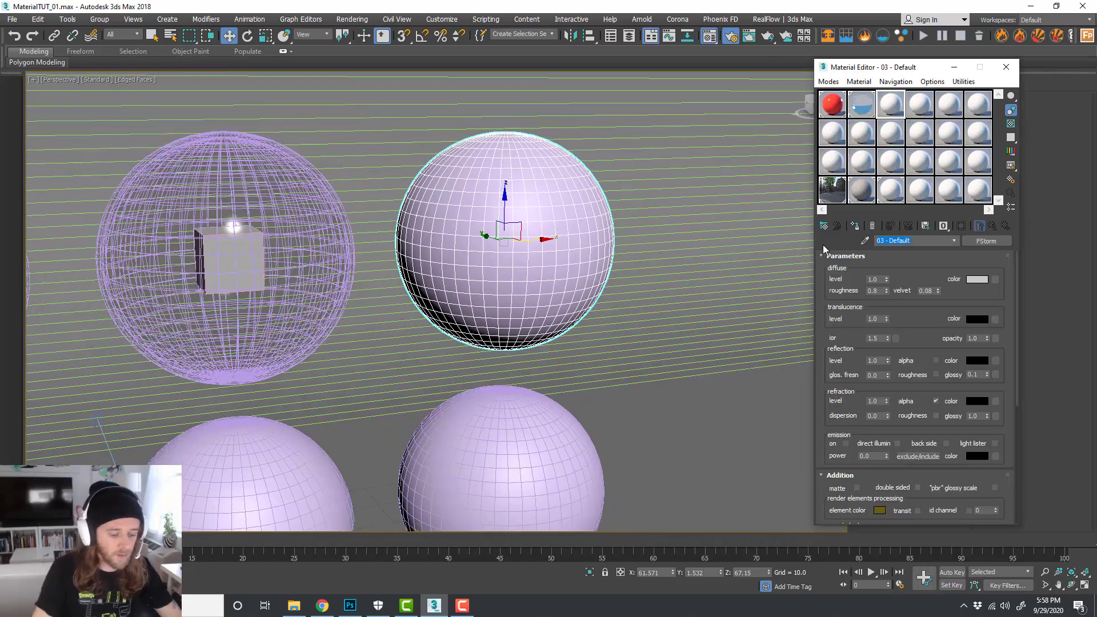
{"action": "type", "text": "Chrome"}
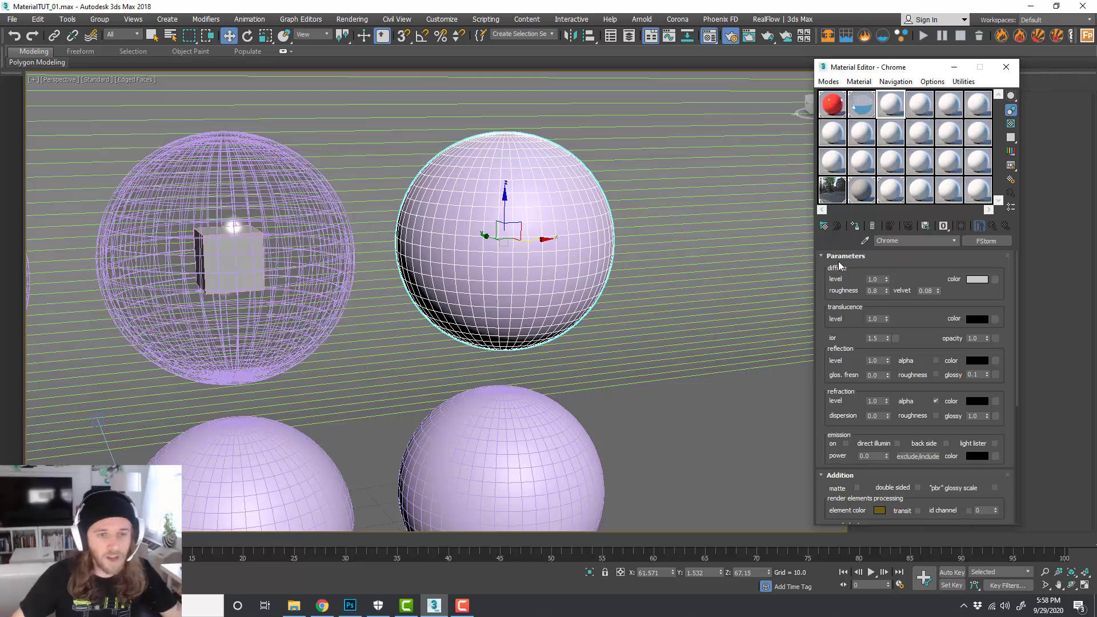
Step: Bring the render window back beside the spheres and assign the Chrome material to the fourth upper sphere
{"action": "key", "text": "shift+q"}
{"action": "left_click_drag", "start_coordinate": [487, 174], "coordinate": [238, 164]}
{"action": "middle_click_drag", "start_coordinate": [634, 222], "coordinate": [612, 219], "text": "alt"}
{"action": "middle_click_drag", "start_coordinate": [674, 234], "coordinate": [663, 236], "text": "alt"}
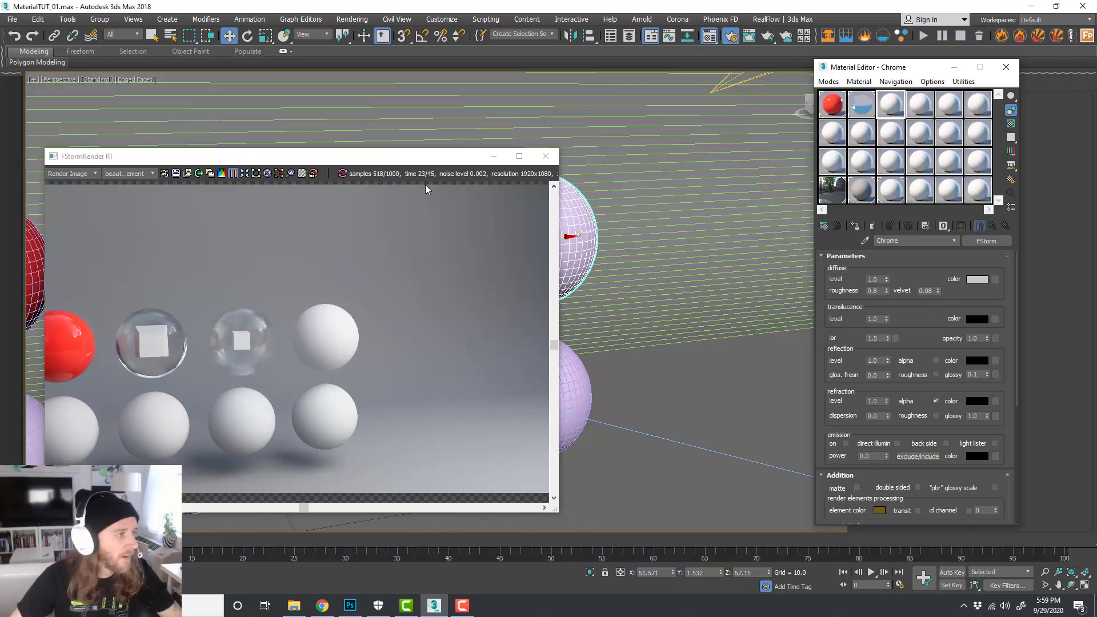
{"action": "left_click_drag", "start_coordinate": [433, 160], "coordinate": [421, 156]}
{"action": "scroll", "coordinate": [643, 222], "scroll_direction": "up", "scroll_amount": 5}
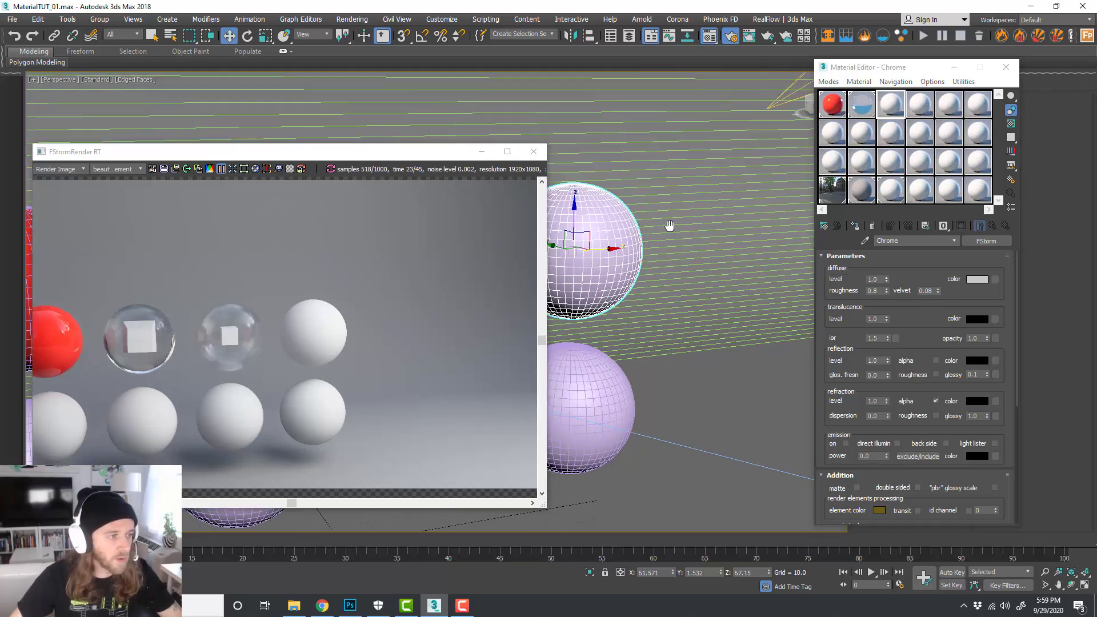
{"action": "scroll", "coordinate": [649, 232], "scroll_direction": "down", "scroll_amount": 5}
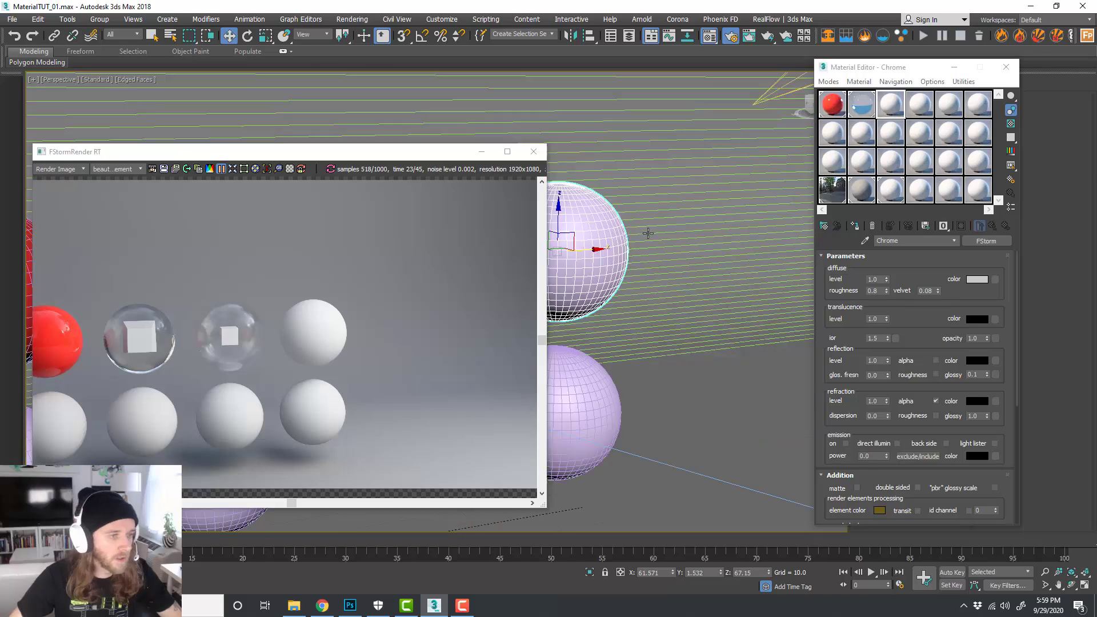
{"action": "left_click", "coordinate": [856, 227]}
{"action": "left_click_drag", "start_coordinate": [421, 153], "coordinate": [401, 139]}
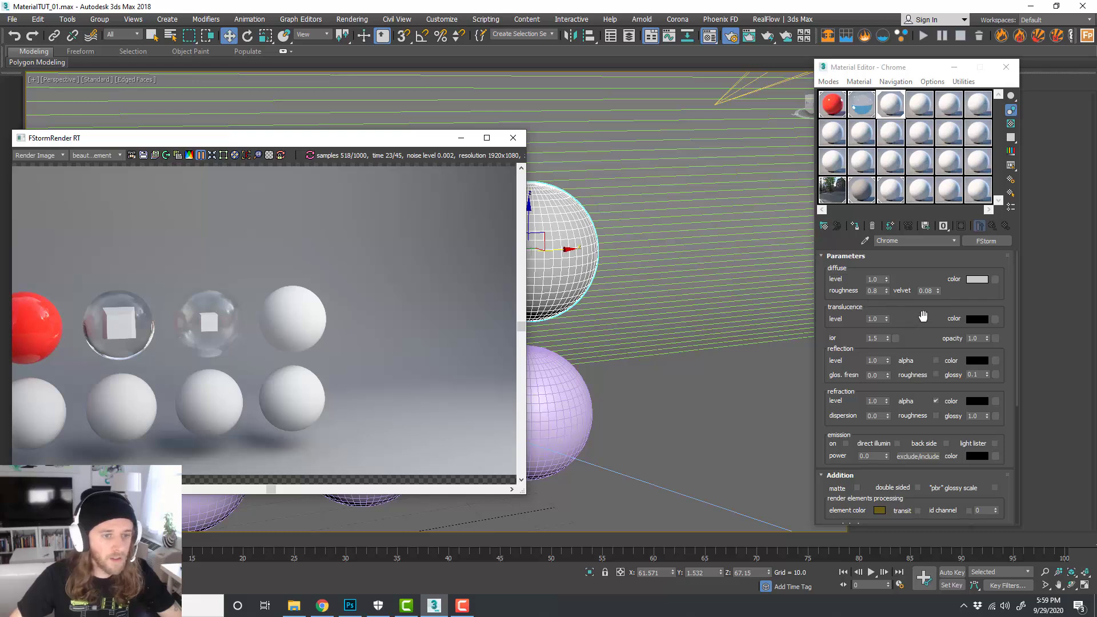
Step: Set the Chrome material's diffuse color to pure black
{"action": "left_click", "coordinate": [976, 280]}
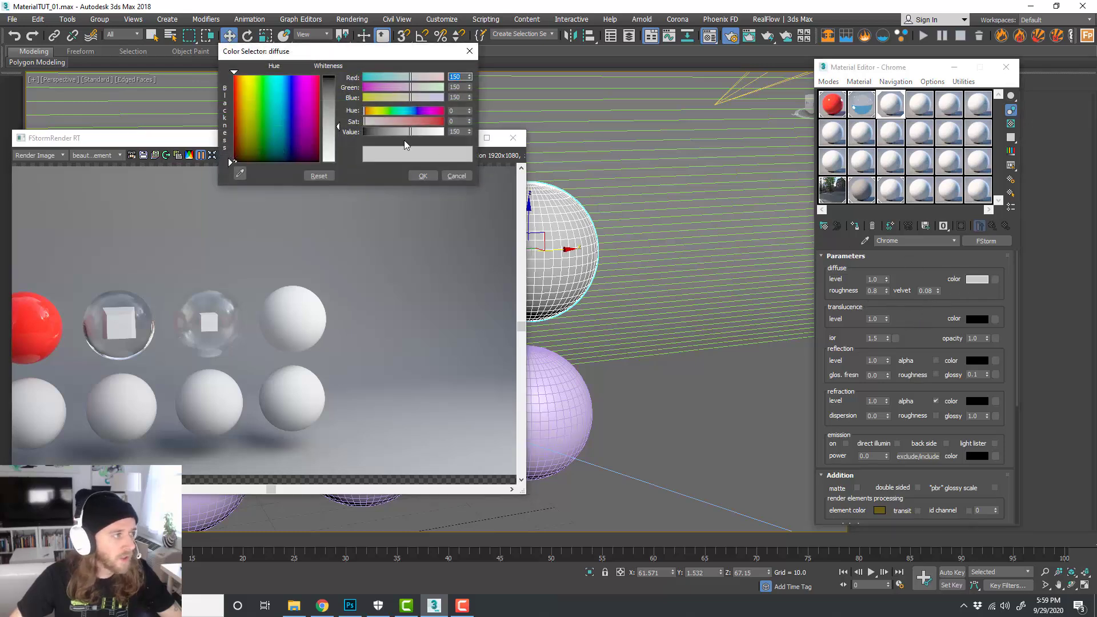
{"action": "left_click_drag", "start_coordinate": [335, 84], "coordinate": [334, 75]}
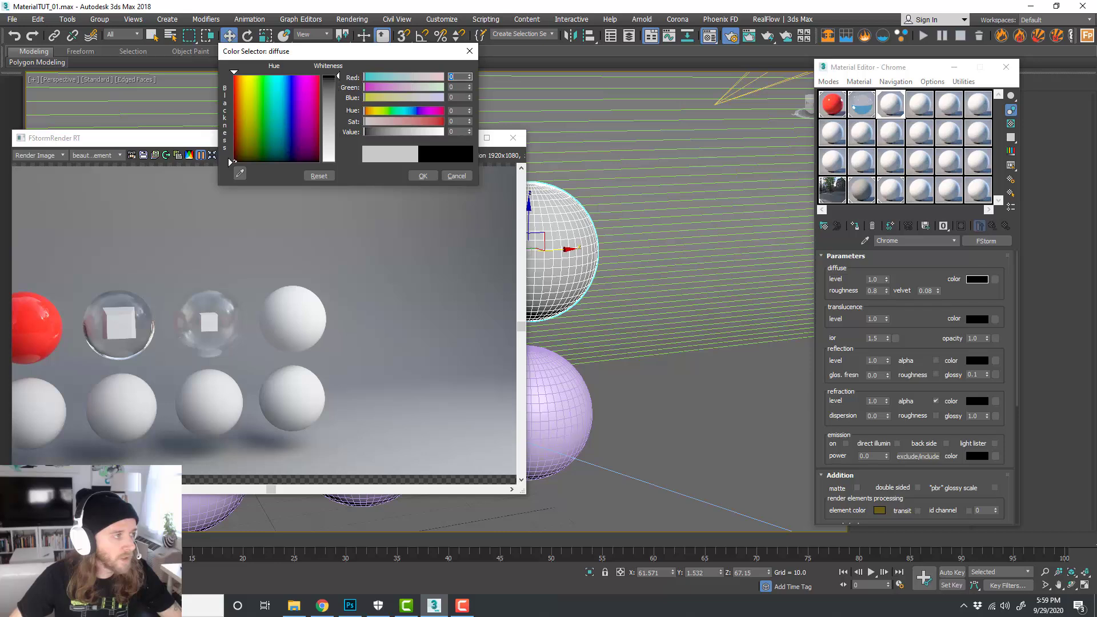
{"action": "left_click", "coordinate": [423, 176]}
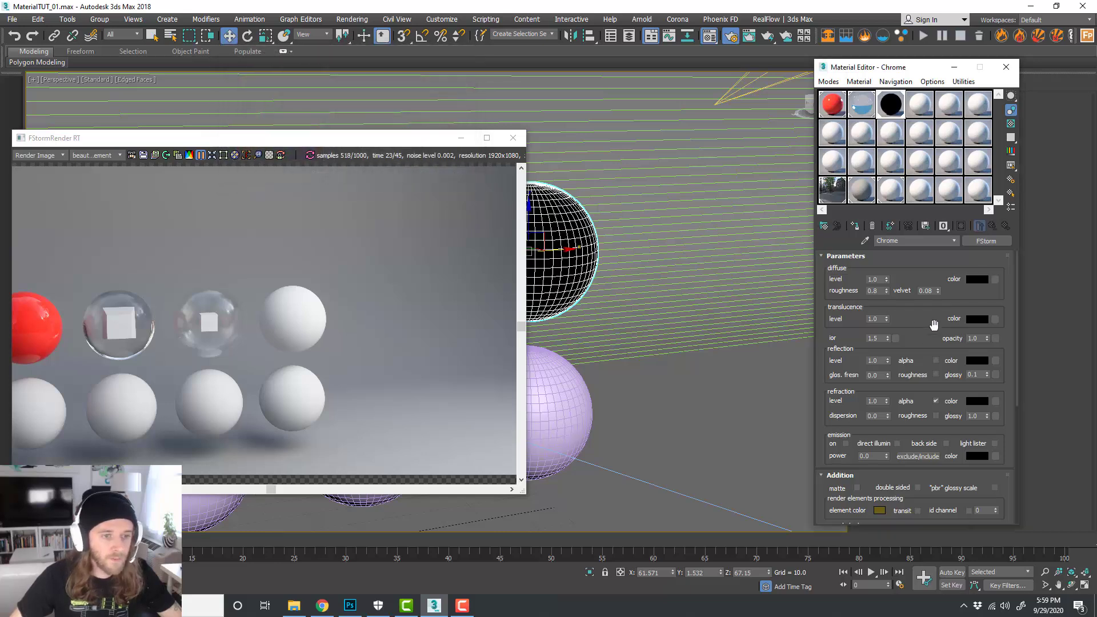
Step: Set the Chrome material's reflection color to near white and its reflection glossy value to 0.85
{"action": "scroll", "coordinate": [931, 340], "scroll_direction": "down", "scroll_amount": 1}
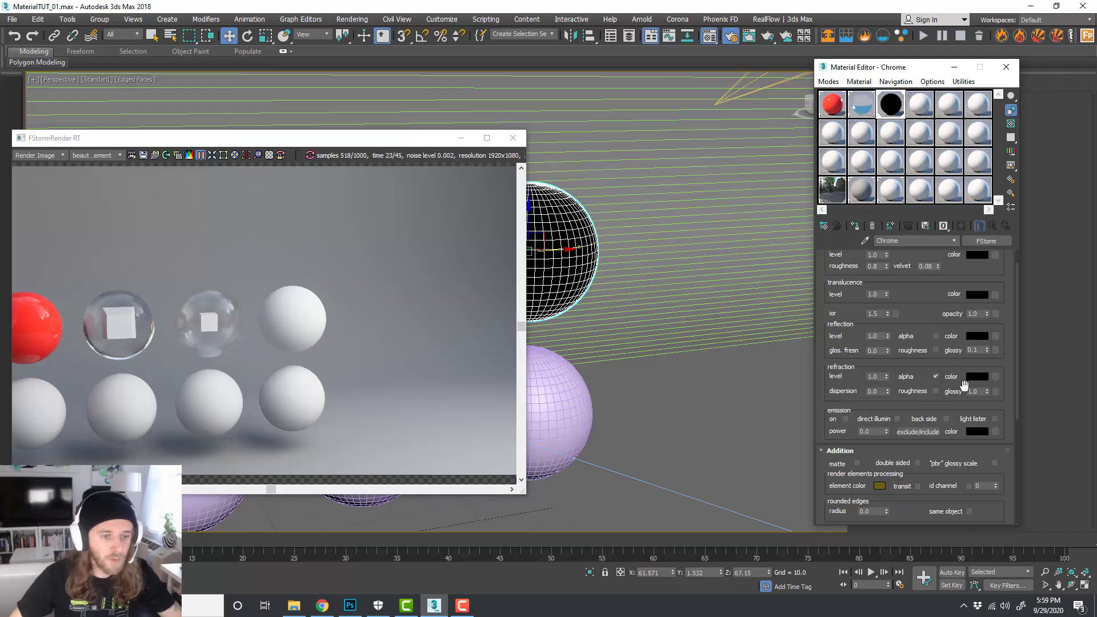
{"action": "left_click", "coordinate": [977, 336]}
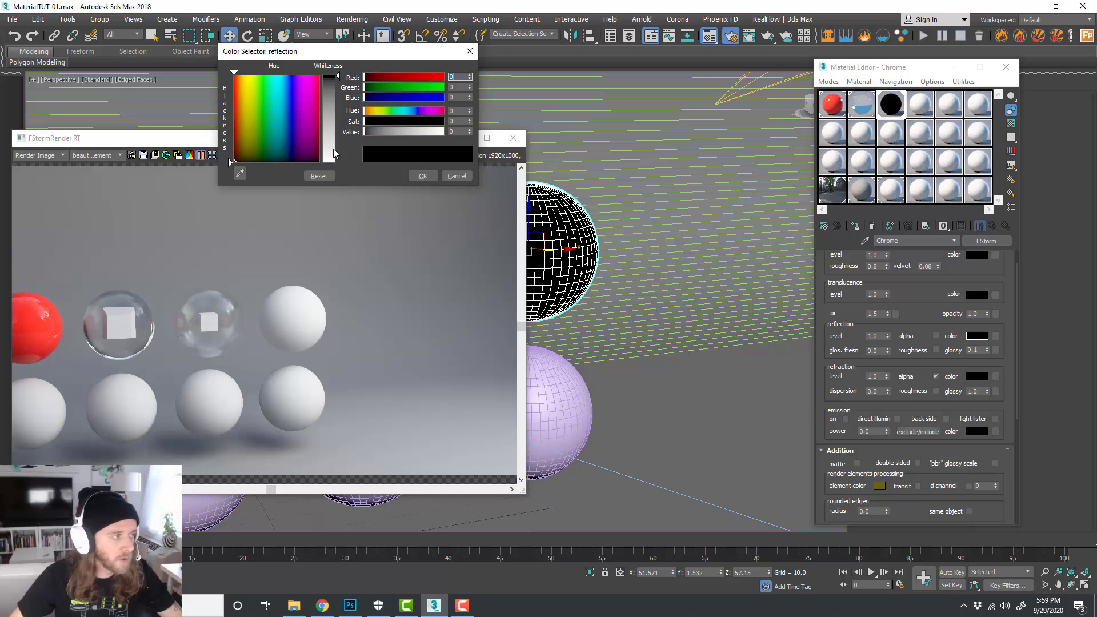
{"action": "left_click", "coordinate": [333, 150]}
{"action": "left_click", "coordinate": [423, 176]}
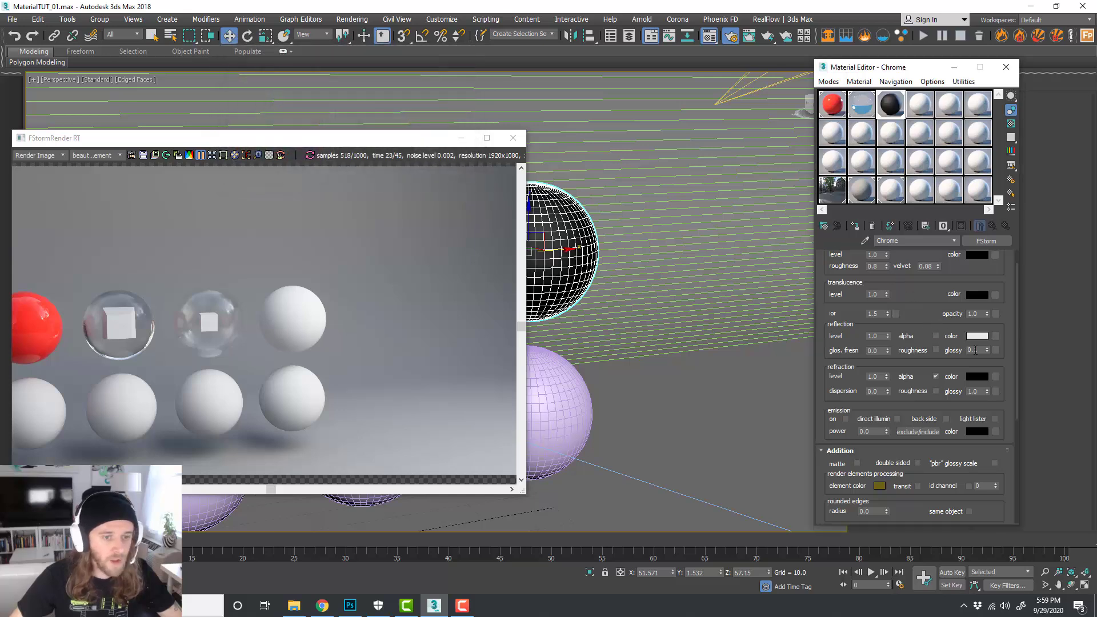
{"action": "left_click_drag", "start_coordinate": [975, 351], "coordinate": [967, 349]}
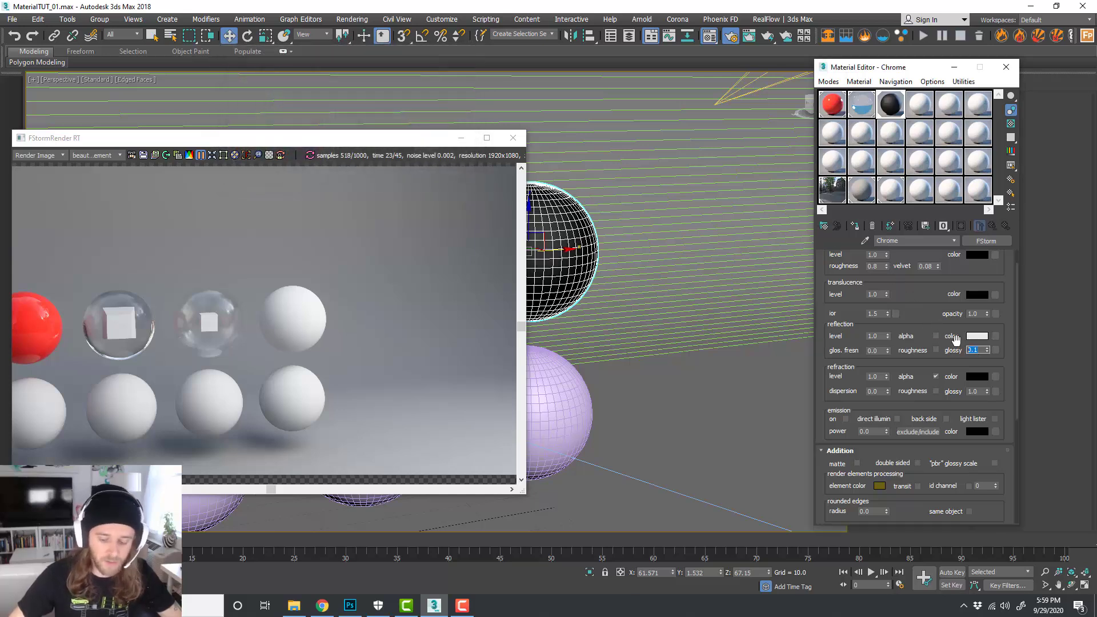
{"action": "type", "text": "0.85"}
{"action": "key", "text": "Return"}
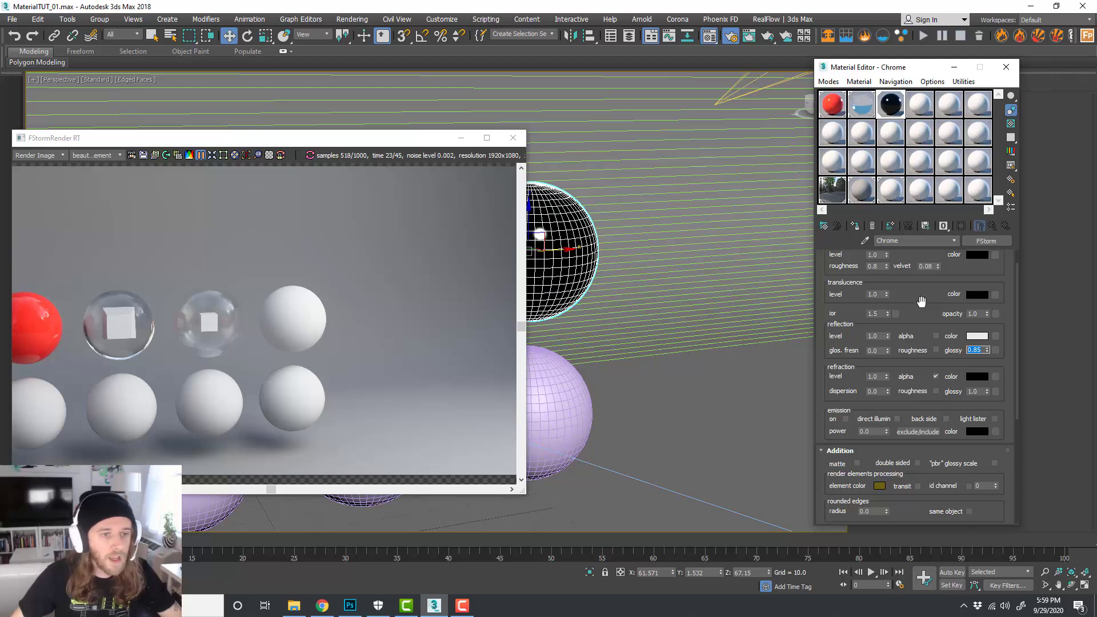
Step: Set the Chrome material's ior to 10 and check its enlarged preview
{"action": "scroll", "coordinate": [921, 297], "scroll_direction": "up", "scroll_amount": 1}
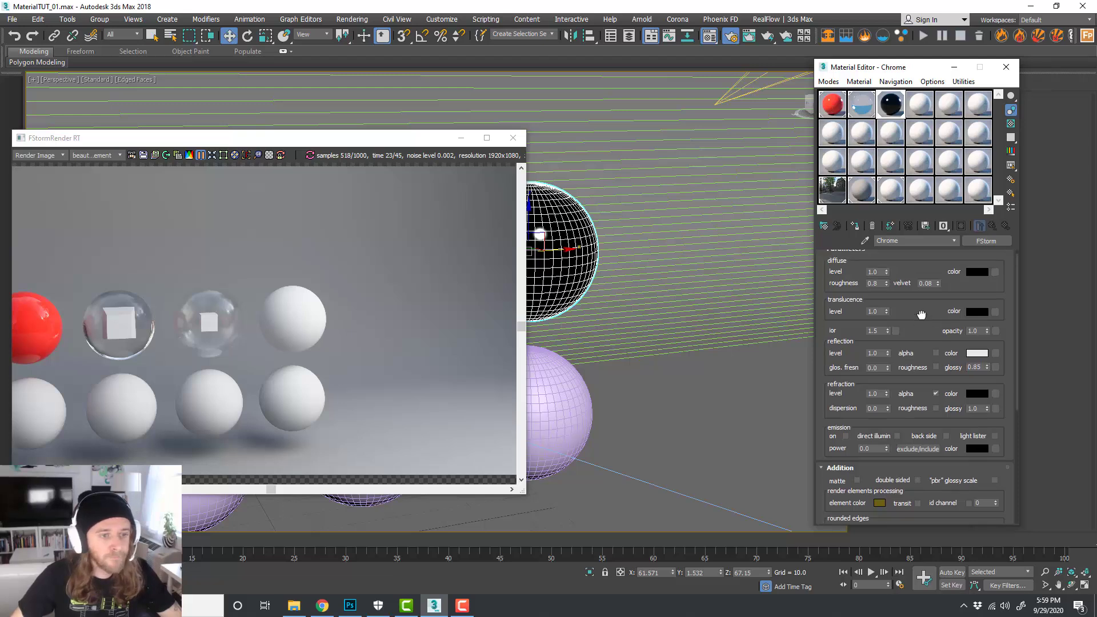
{"action": "key", "text": "Tab"}
{"action": "type", "text": "10"}
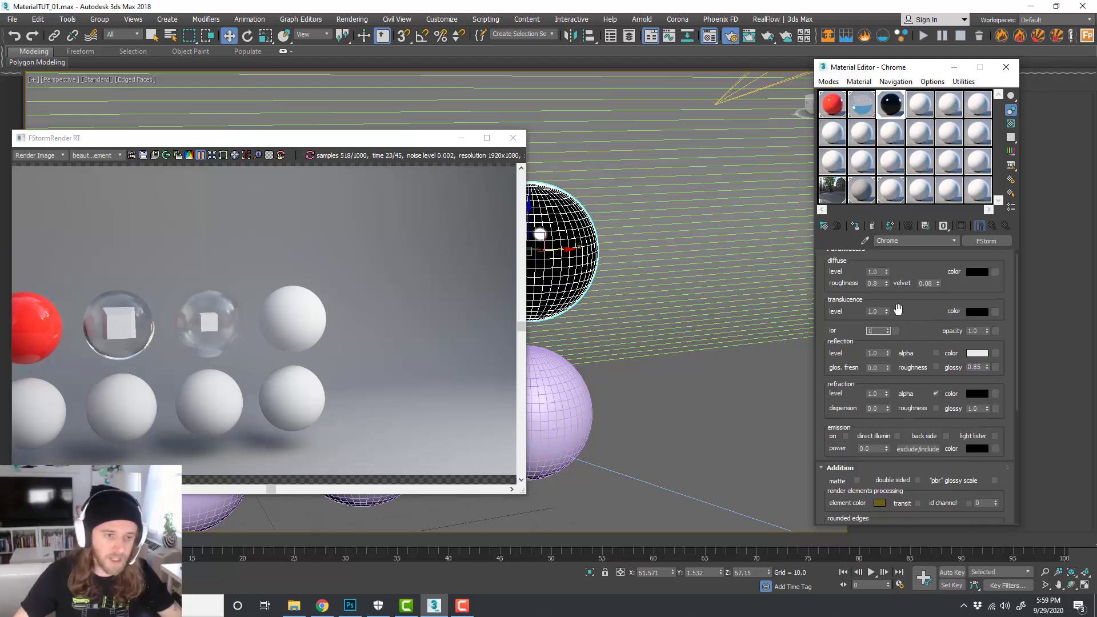
{"action": "key", "text": "Return"}
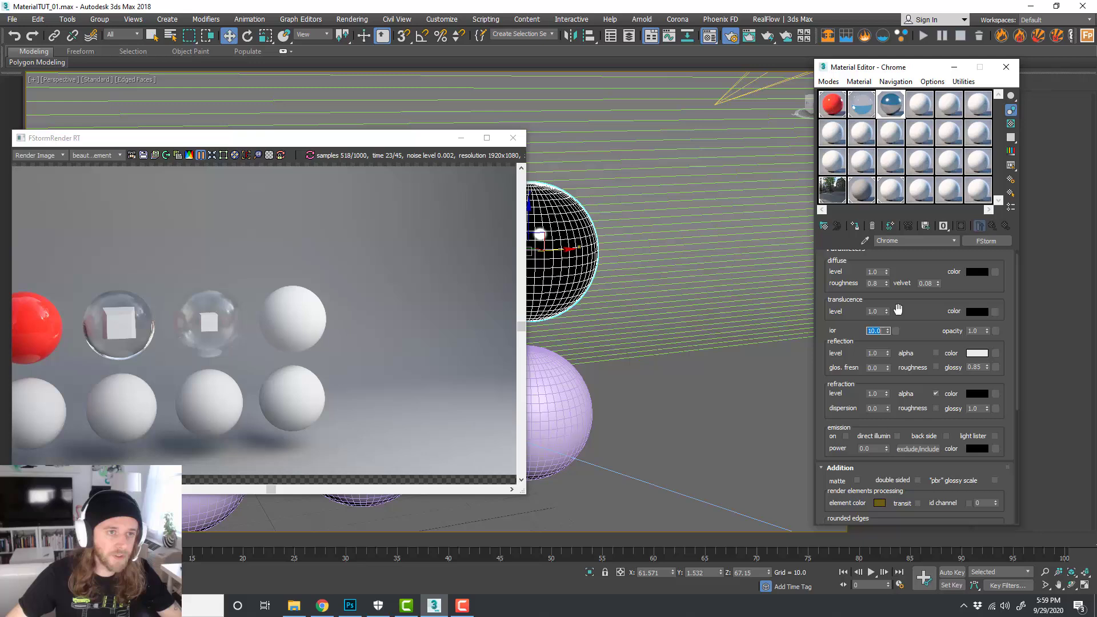
{"action": "double_click", "coordinate": [895, 109]}
{"action": "left_click_drag", "start_coordinate": [883, 143], "coordinate": [765, 136]}
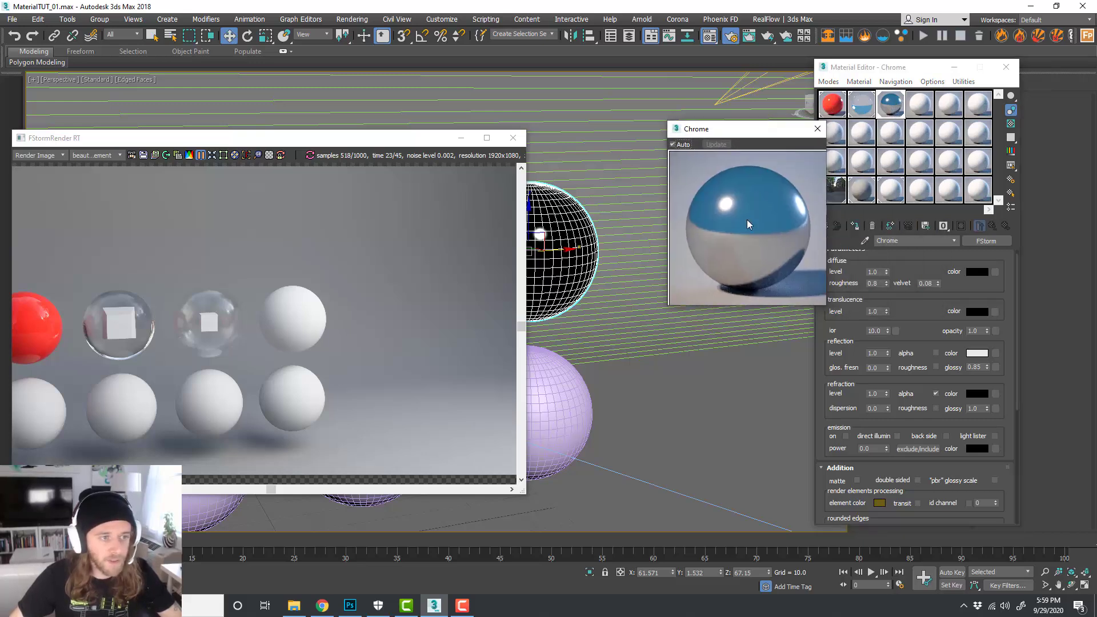
{"action": "left_click", "coordinate": [817, 129]}
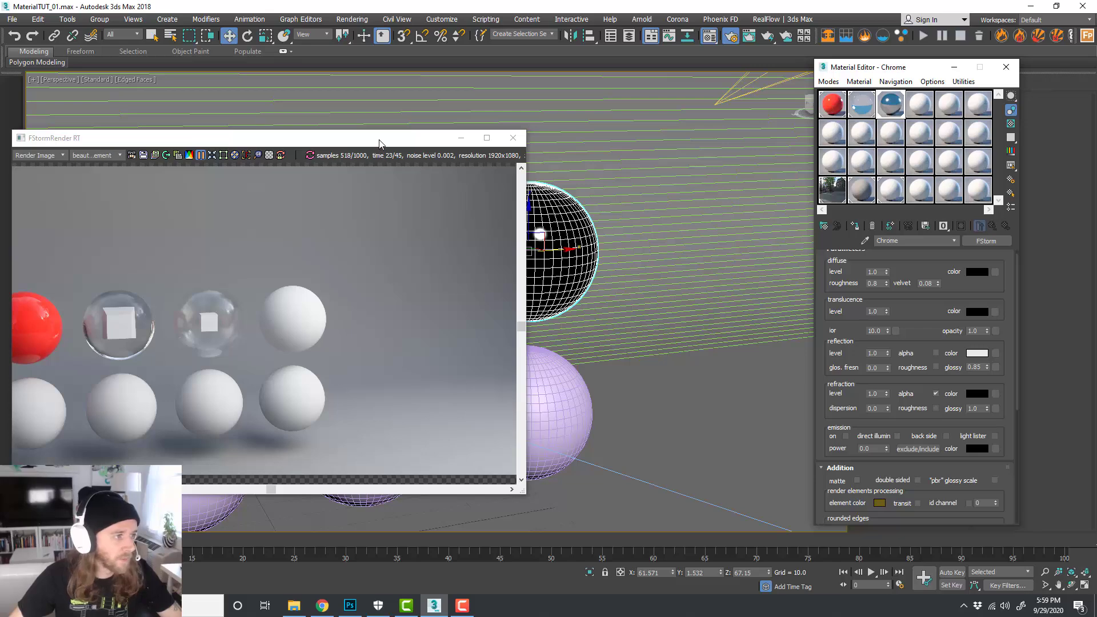
Step: Resume the live render and inspect the reflections on the chrome sphere up close from several angles
{"action": "left_click_drag", "start_coordinate": [379, 143], "coordinate": [442, 116]}
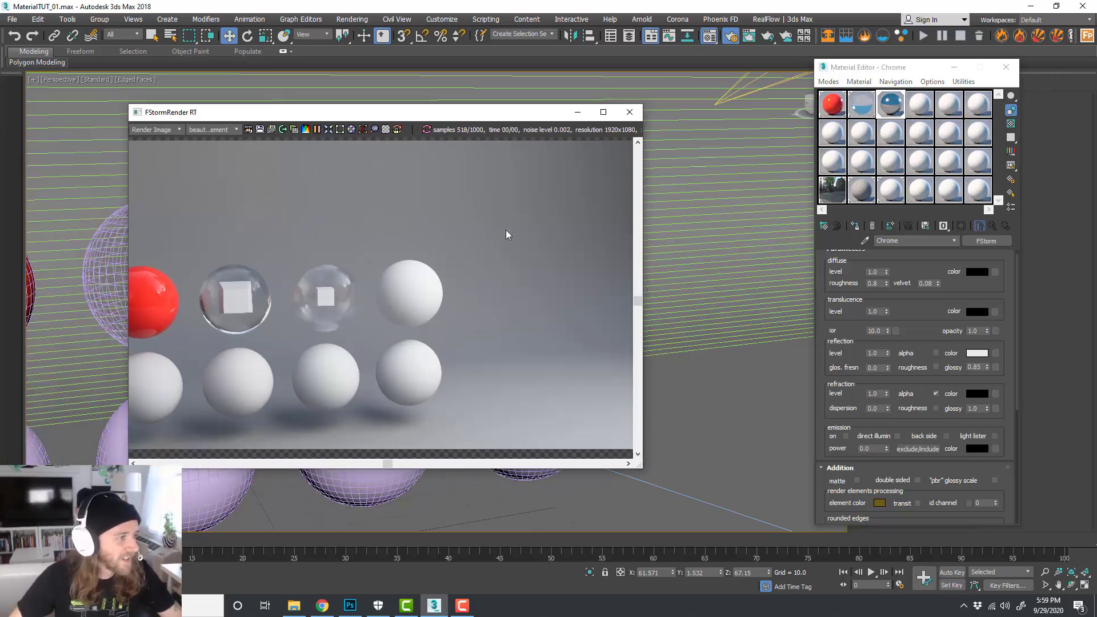
{"action": "left_click_drag", "start_coordinate": [486, 121], "coordinate": [897, 112]}
{"action": "scroll", "coordinate": [502, 240], "scroll_direction": "up", "scroll_amount": 4}
{"action": "middle_click_drag", "start_coordinate": [502, 240], "coordinate": [332, 252]}
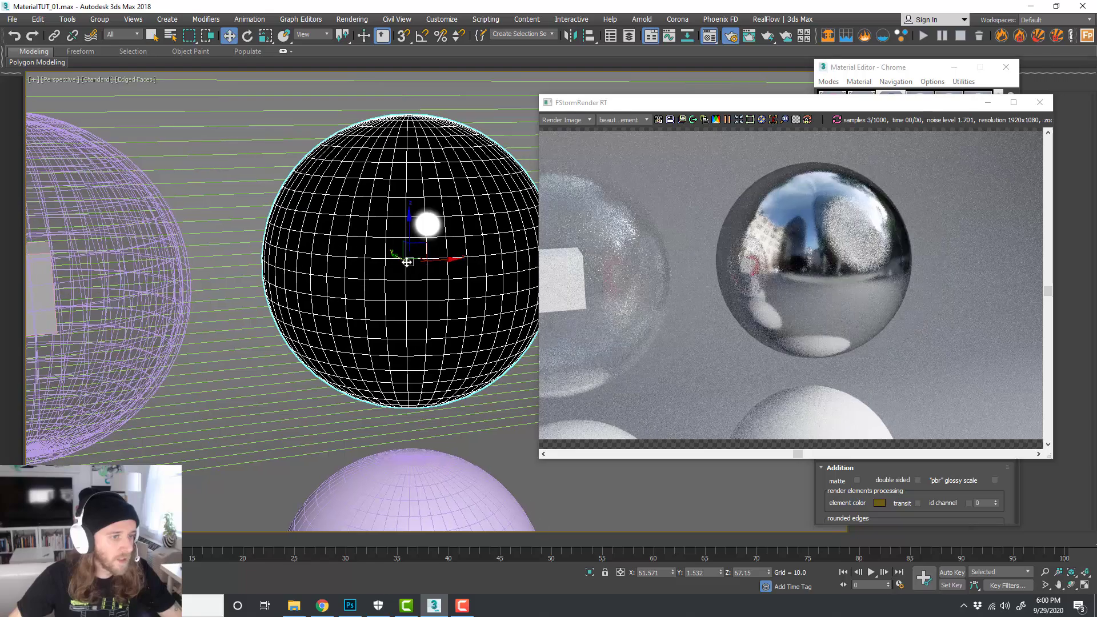
{"action": "middle_click_drag", "start_coordinate": [422, 282], "coordinate": [410, 276], "text": "alt"}
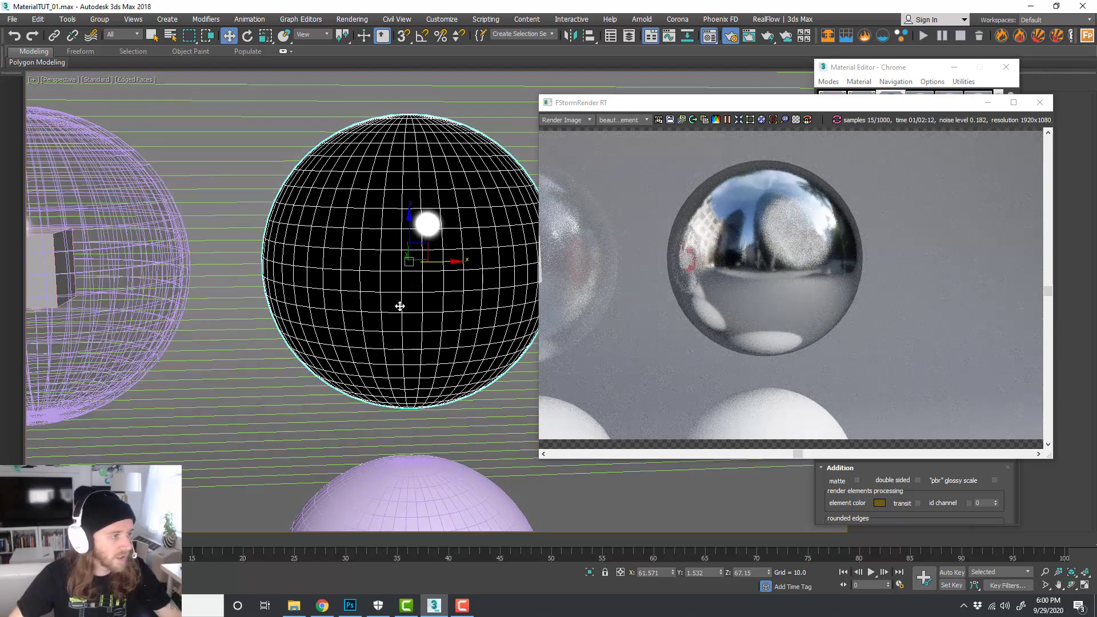
{"action": "scroll", "coordinate": [400, 309], "scroll_direction": "down", "scroll_amount": 3}
{"action": "middle_click_drag", "start_coordinate": [400, 311], "coordinate": [399, 321], "text": "alt"}
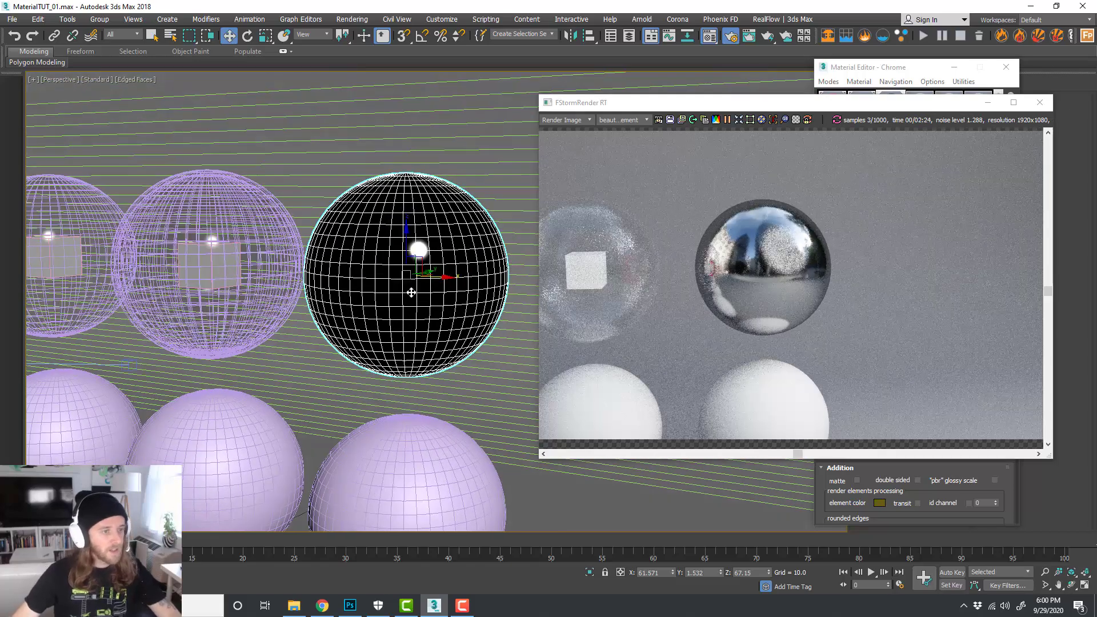
Step: Set the Chrome material's reflection glossy value to 1 and check the sharper reflections in the live render
{"action": "scroll", "coordinate": [409, 308], "scroll_direction": "up", "scroll_amount": 2}
{"action": "left_click_drag", "start_coordinate": [765, 109], "coordinate": [341, 172]}
{"action": "double_click", "coordinate": [978, 367]}
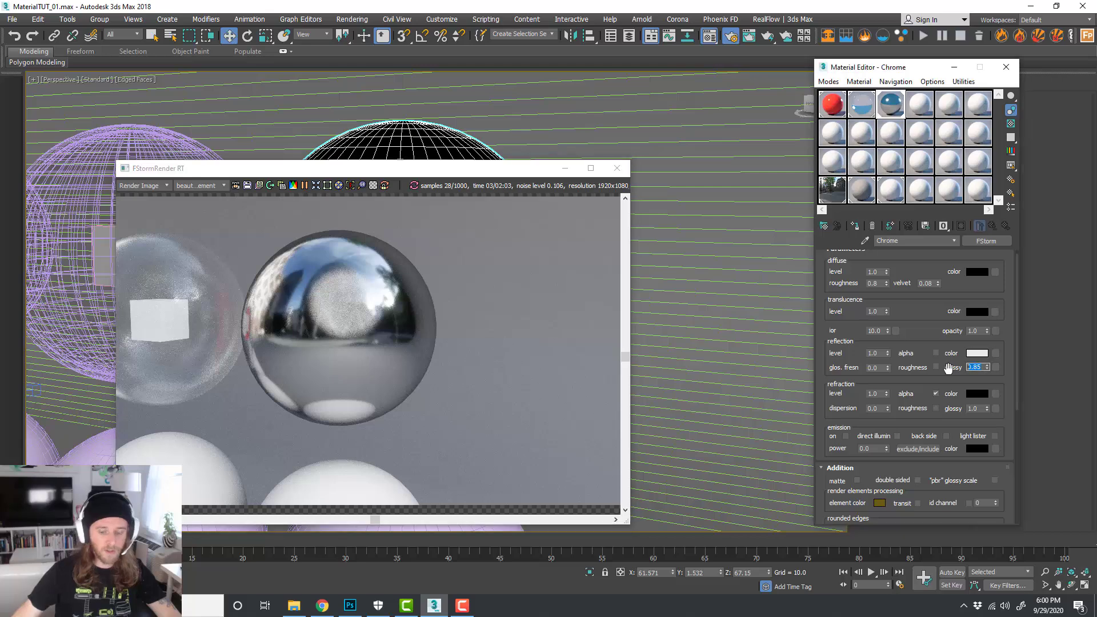
{"action": "type", "text": "1"}
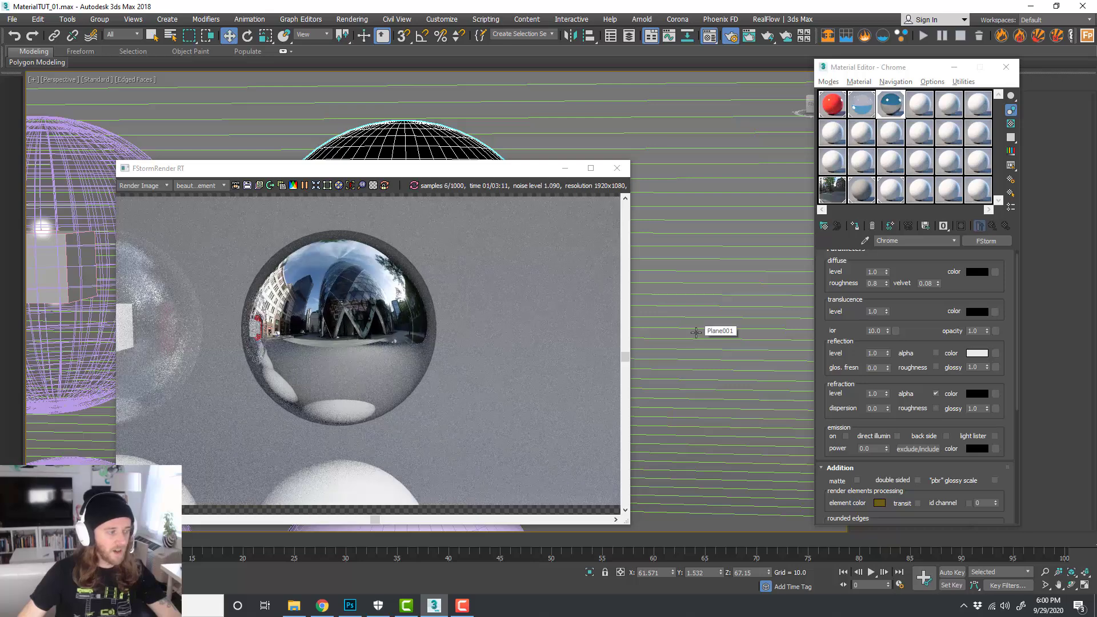
{"action": "left_click_drag", "start_coordinate": [460, 168], "coordinate": [552, 303]}
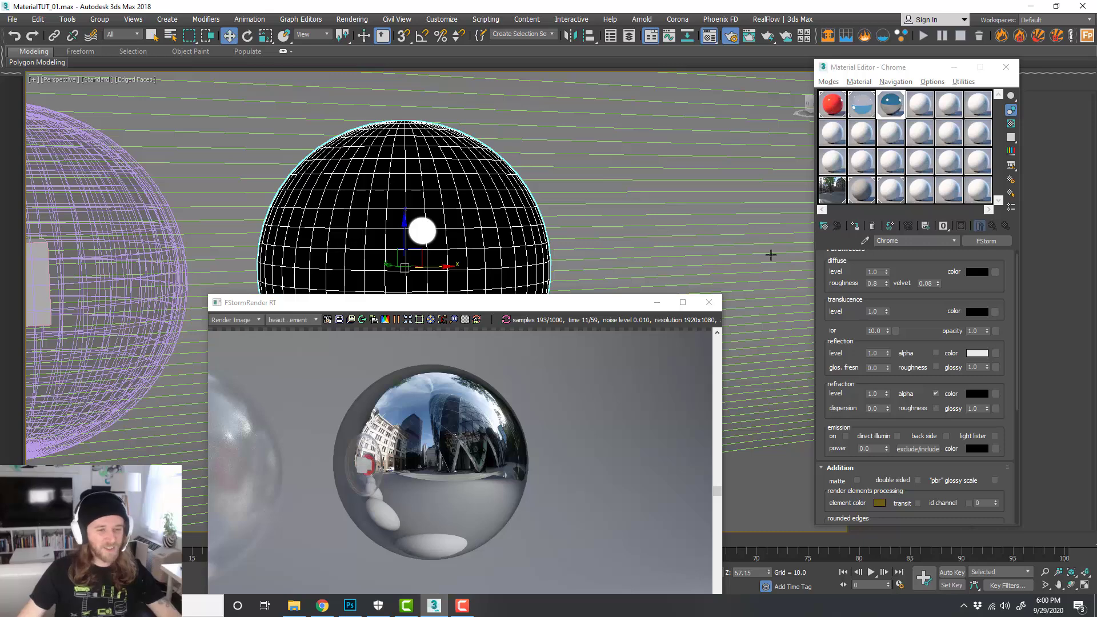
Step: Review the Chrome material's parameters, additional settings and map slots
{"action": "scroll", "coordinate": [924, 328], "scroll_direction": "up", "scroll_amount": 1}
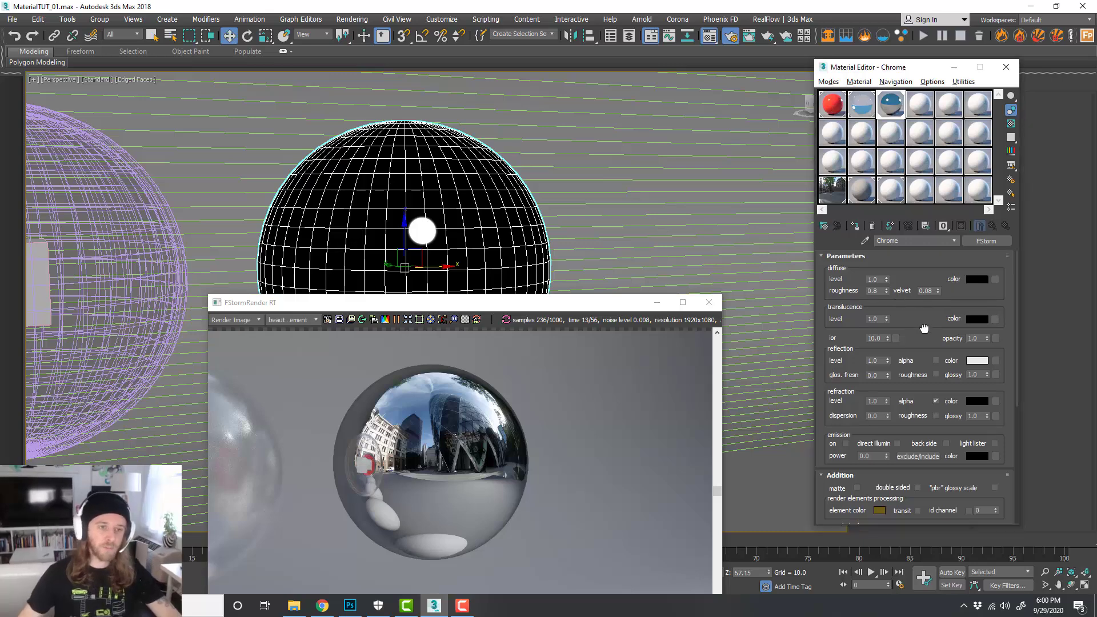
{"action": "scroll", "coordinate": [925, 330], "scroll_direction": "down", "scroll_amount": 1}
{"action": "scroll", "coordinate": [923, 332], "scroll_direction": "up", "scroll_amount": 1}
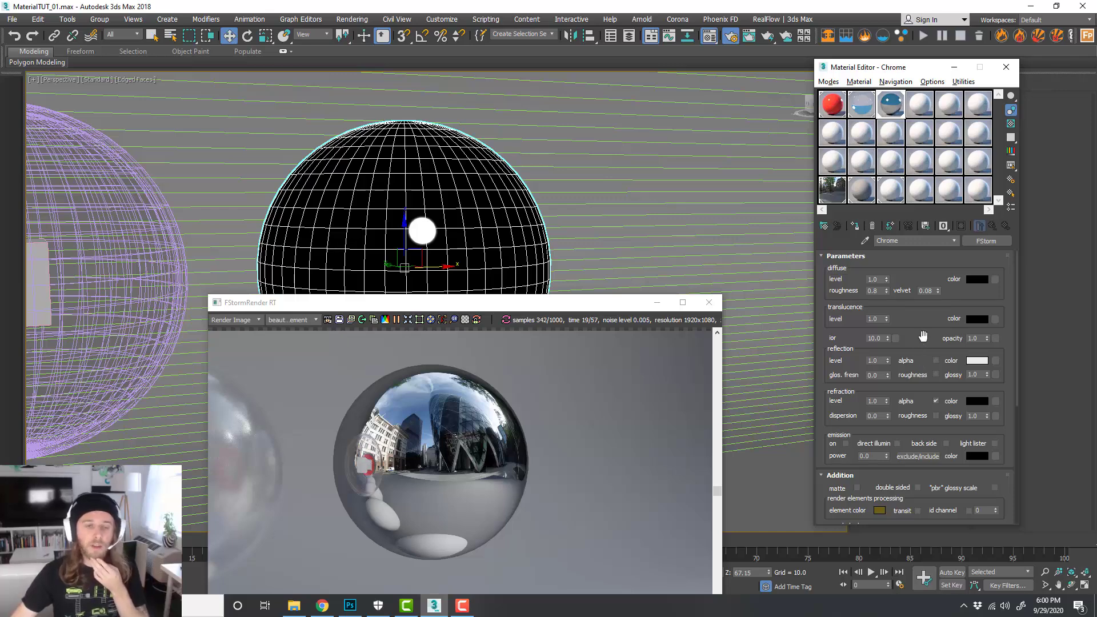
{"action": "scroll", "coordinate": [923, 336], "scroll_direction": "down", "scroll_amount": 10}
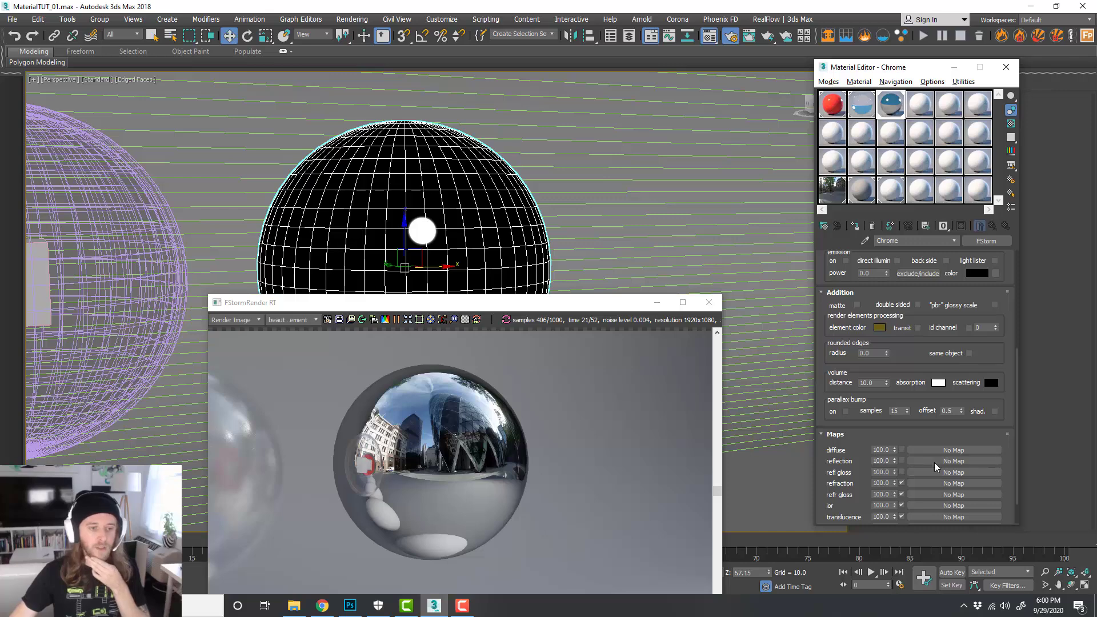
{"action": "scroll", "coordinate": [923, 354], "scroll_direction": "up", "scroll_amount": 10}
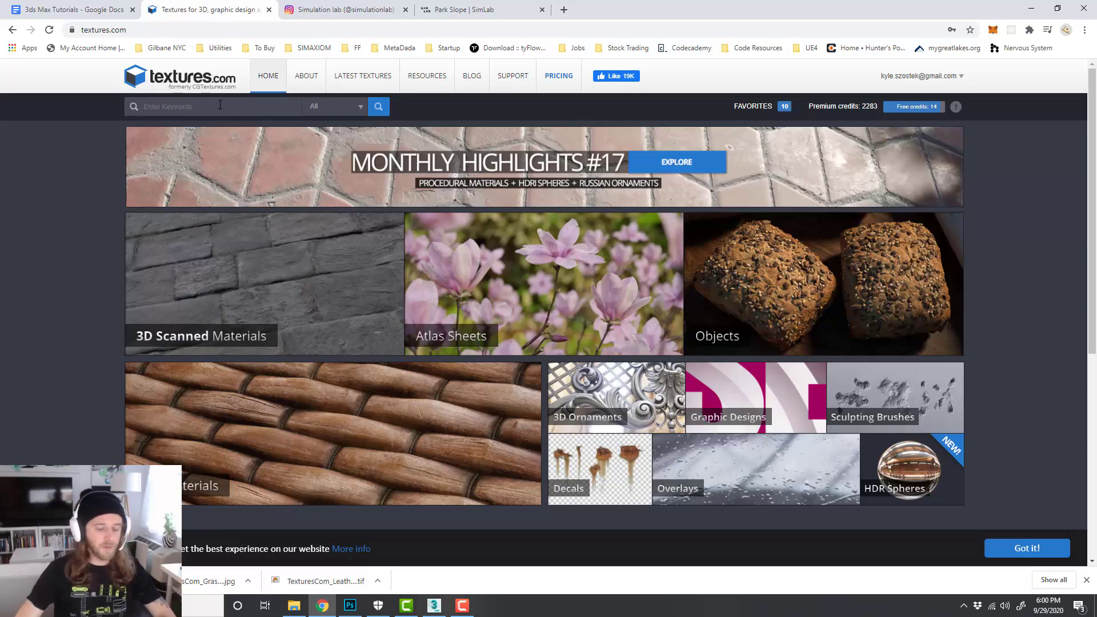
Step: Switch to the textures.com home page in the browser and look over its texture categories
{"action": "left_click", "coordinate": [220, 105]}
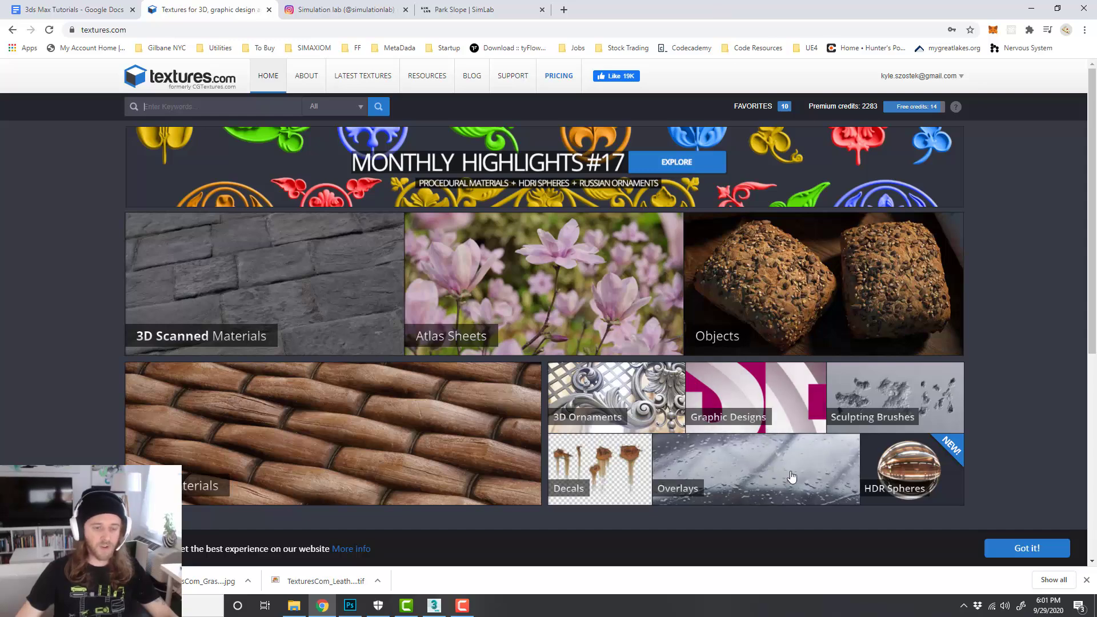
{"action": "left_click_drag", "start_coordinate": [905, 3], "coordinate": [1096, 72]}
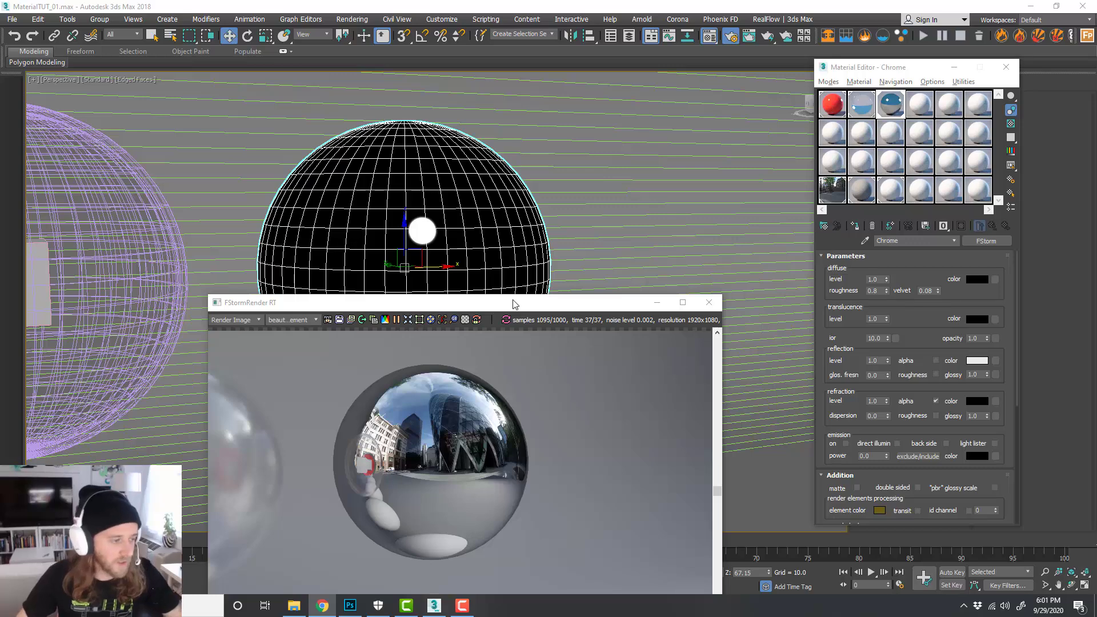
Step: Compare all eight spheres in the live render, with the render window and Material Editor moved up out of the way
{"action": "left_click_drag", "start_coordinate": [514, 303], "coordinate": [612, 93]}
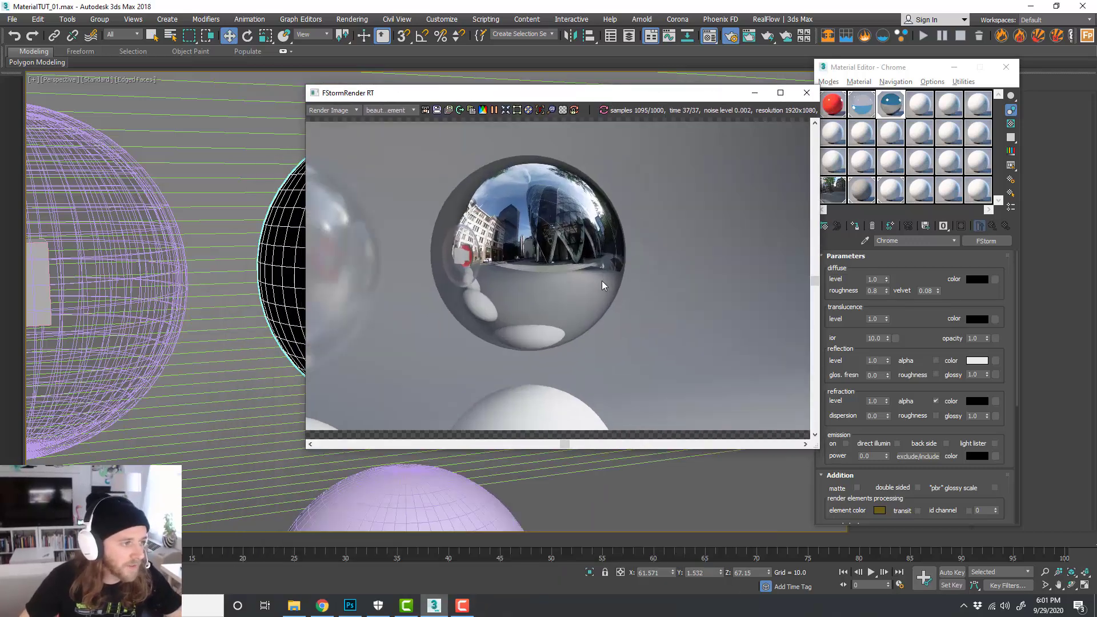
{"action": "scroll", "coordinate": [189, 307], "scroll_direction": "down", "scroll_amount": 10}
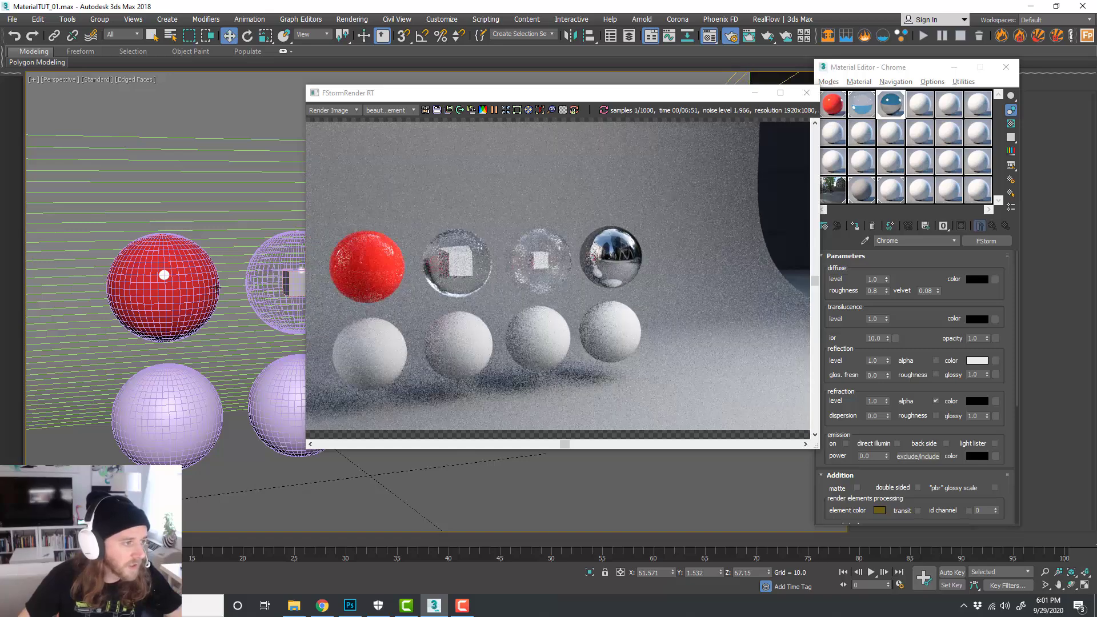
{"action": "scroll", "coordinate": [173, 283], "scroll_direction": "up", "scroll_amount": 3}
{"action": "middle_click_drag", "start_coordinate": [173, 282], "coordinate": [181, 254]}
{"action": "left_click_drag", "start_coordinate": [709, 95], "coordinate": [698, 57]}
{"action": "left_click_drag", "start_coordinate": [855, 67], "coordinate": [859, 52]}
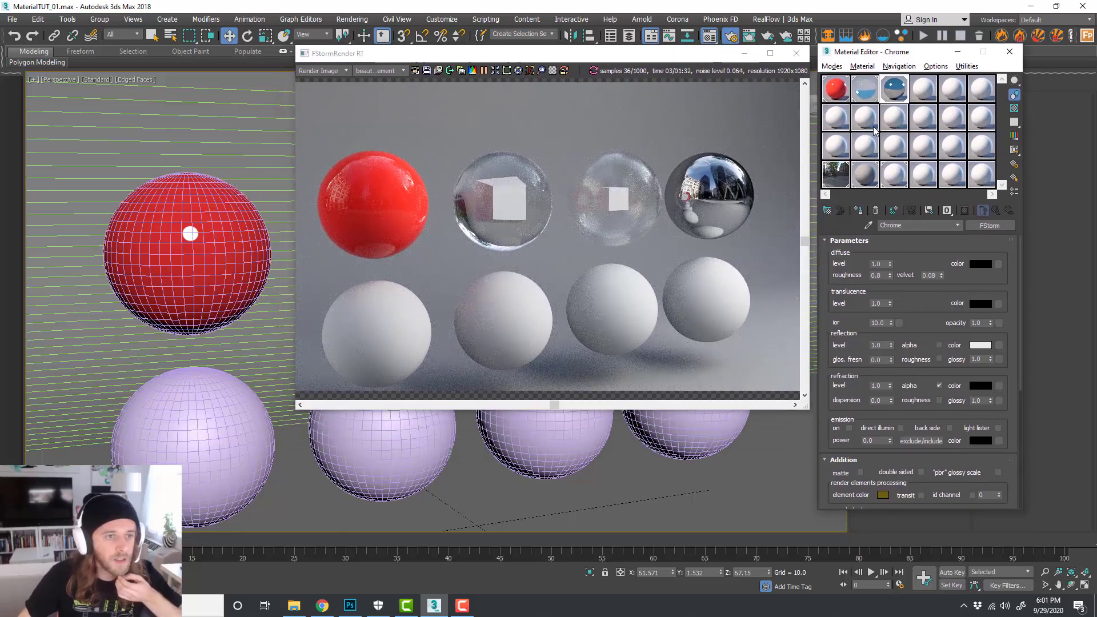
Step: Select the unused fourth material sample, 04 - Default, for a new material
{"action": "left_click", "coordinate": [934, 94]}
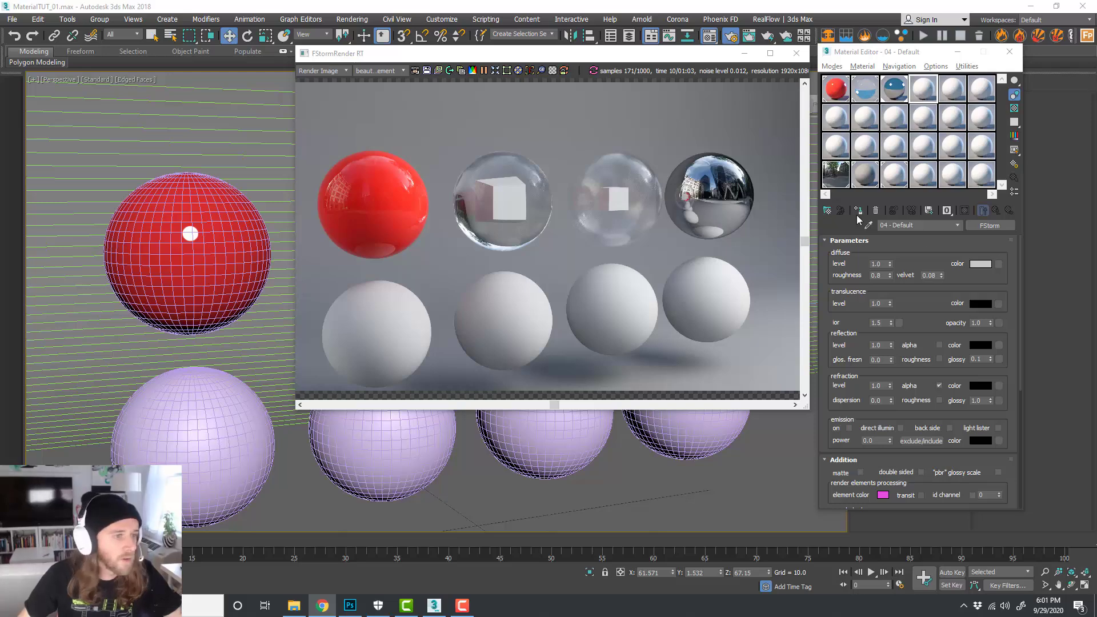
Step: Copy the Chrome material into the fourth sample slot and rename the copy Gold
{"action": "left_click_drag", "start_coordinate": [672, 57], "coordinate": [550, 97]}
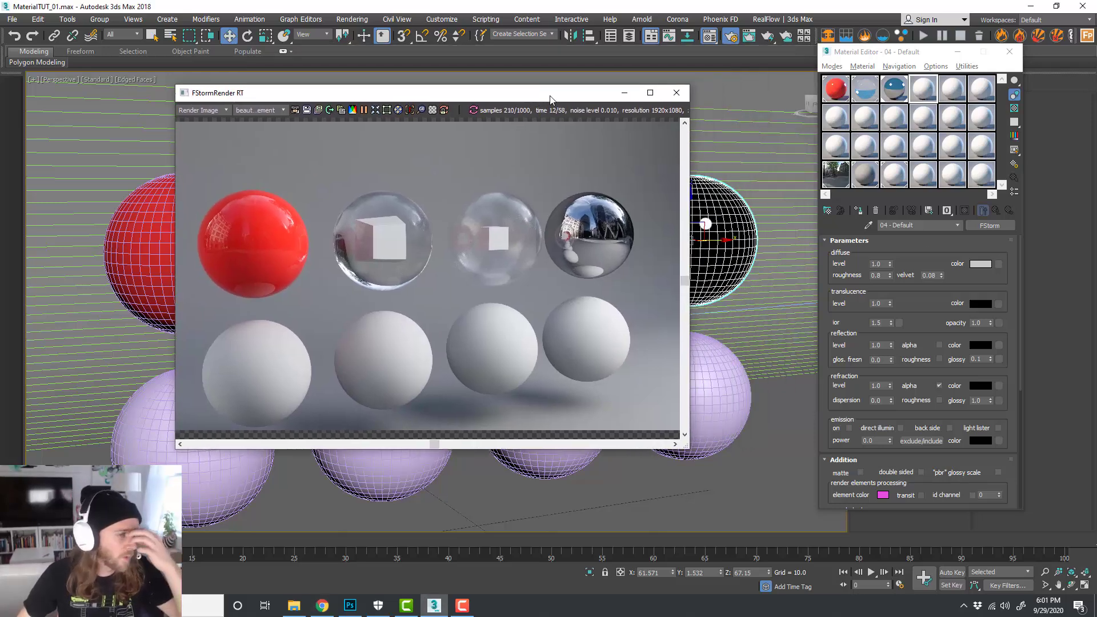
{"action": "left_click", "coordinate": [896, 92]}
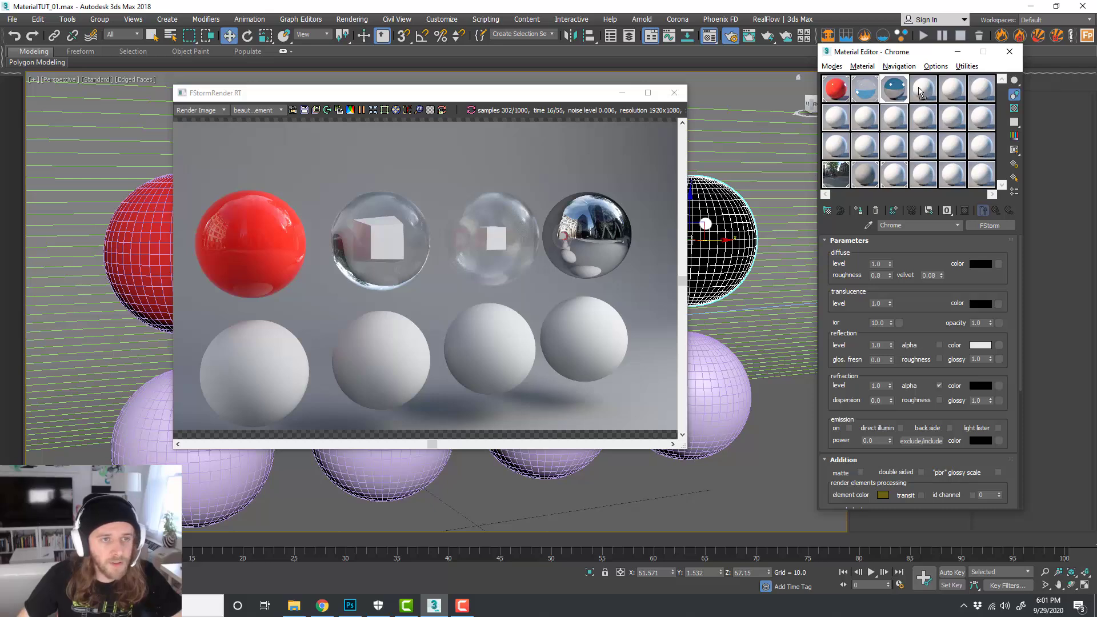
{"action": "left_click_drag", "start_coordinate": [920, 91], "coordinate": [922, 93]}
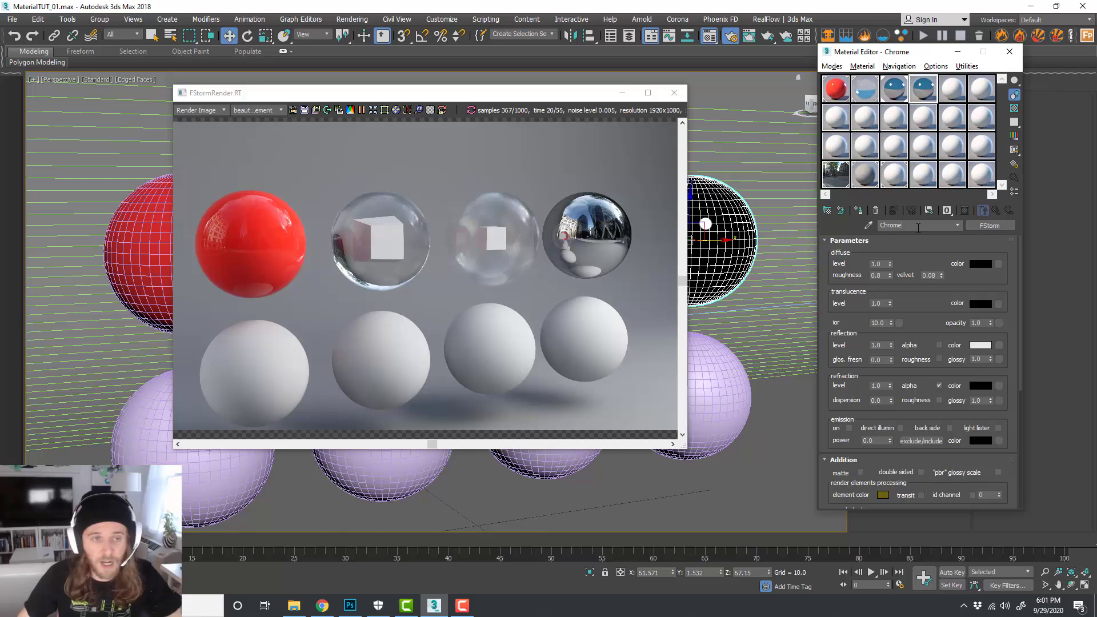
{"action": "left_click", "coordinate": [896, 225]}
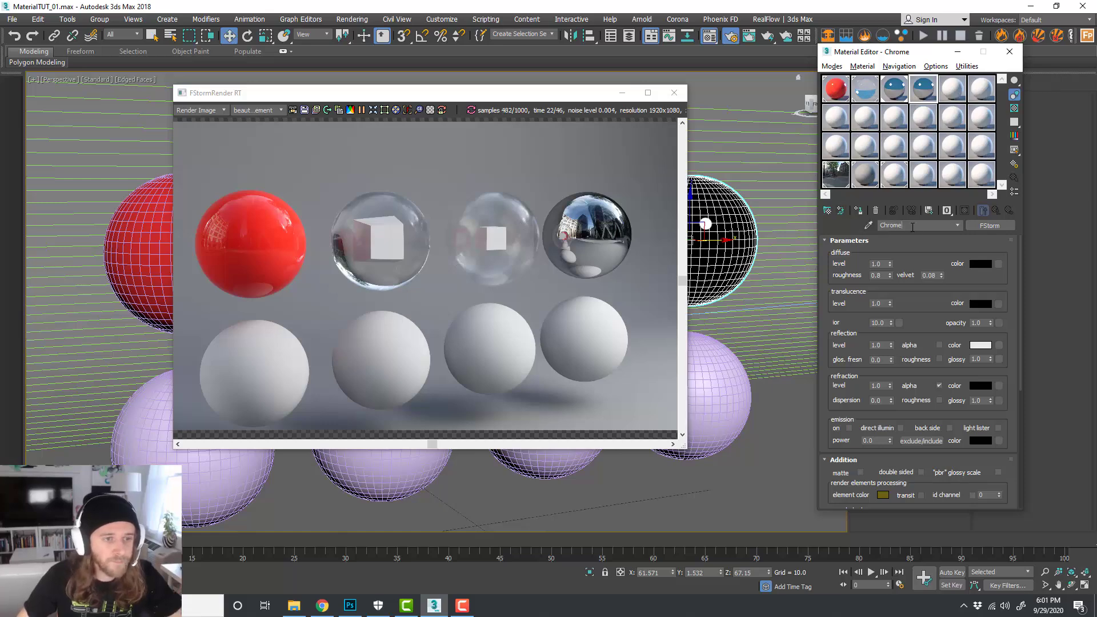
{"action": "type", "text": "Gold"}
{"action": "key", "text": "Return"}
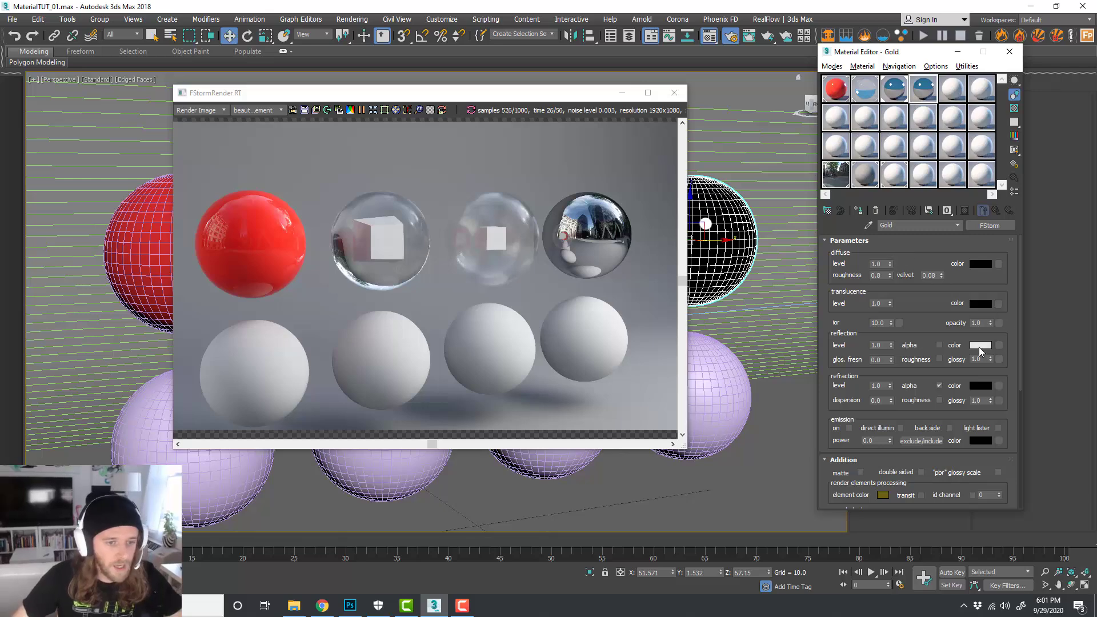
Step: Set the Gold material's reflection glossiness to 0.85
{"action": "double_click", "coordinate": [984, 358]}
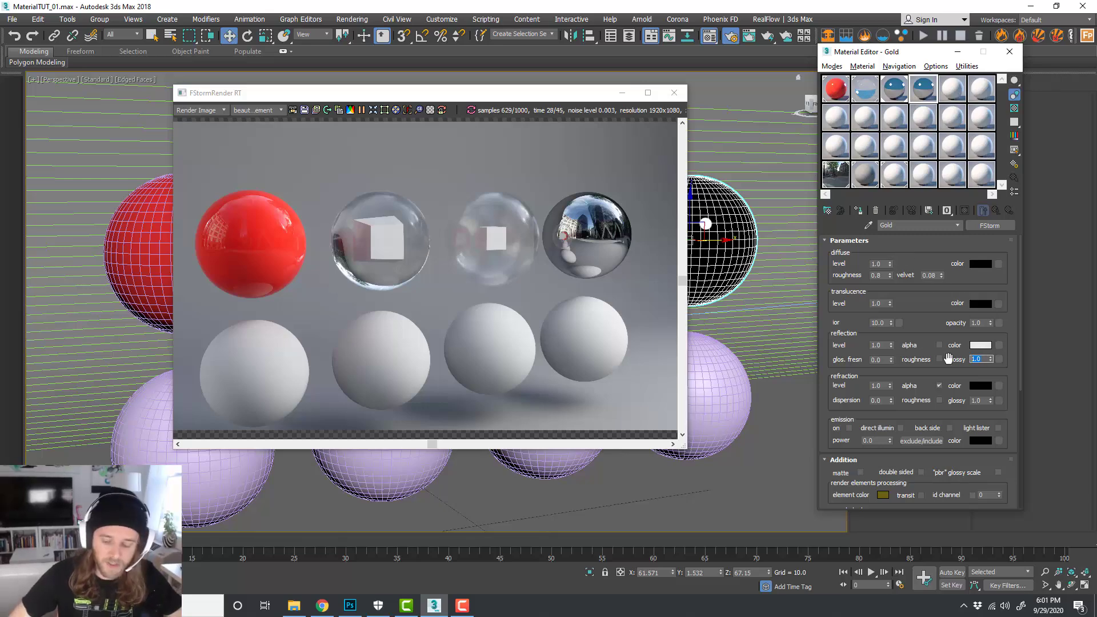
{"action": "key", "text": "BackSpace"}
{"action": "type", "text": ".85"}
{"action": "key", "text": "Return"}
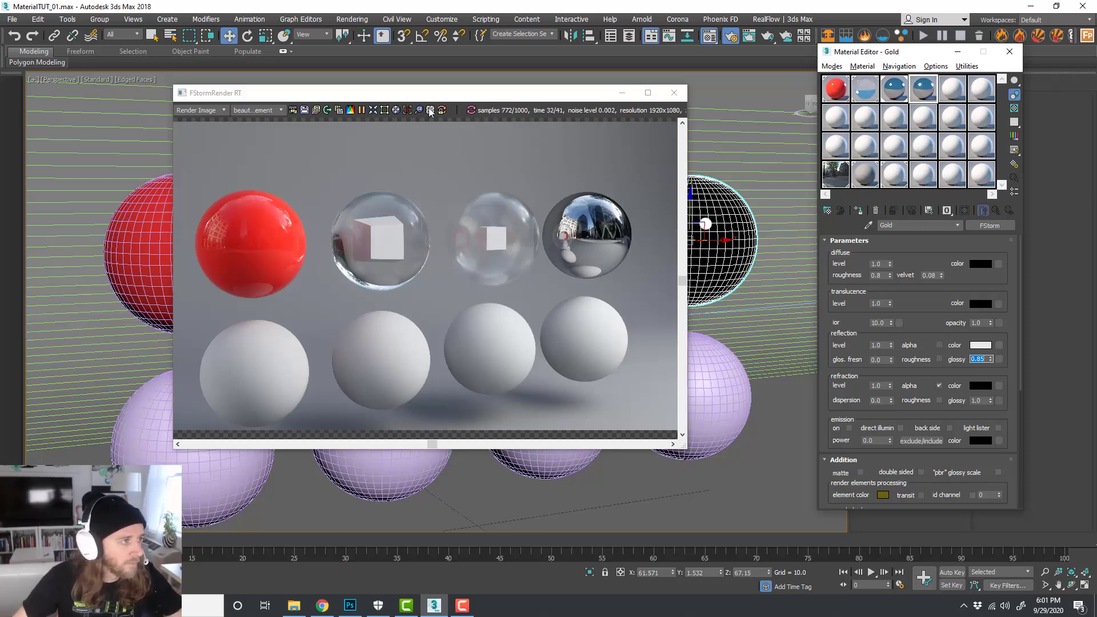
Step: Clone the chrome sphere beside the original and give the copy the Gold material
{"action": "left_click_drag", "start_coordinate": [483, 102], "coordinate": [425, 107]}
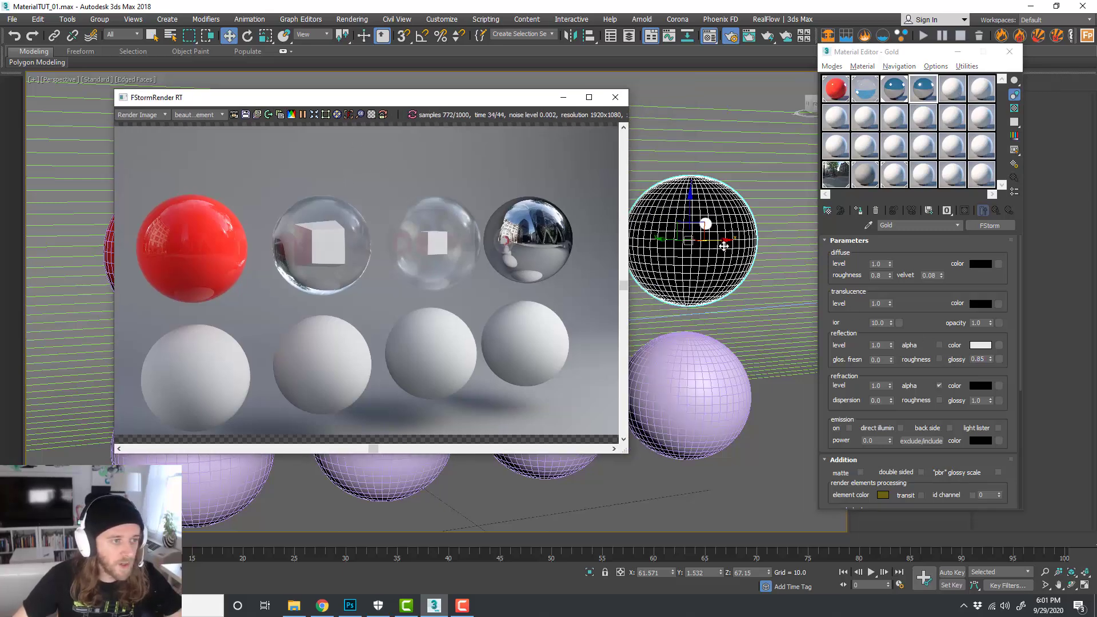
{"action": "middle_click_drag", "start_coordinate": [731, 251], "coordinate": [676, 256]}
{"action": "left_click_drag", "start_coordinate": [676, 256], "coordinate": [789, 254], "text": "shift"}
{"action": "left_click", "coordinate": [556, 348]}
{"action": "middle_click_drag", "start_coordinate": [729, 305], "coordinate": [616, 338]}
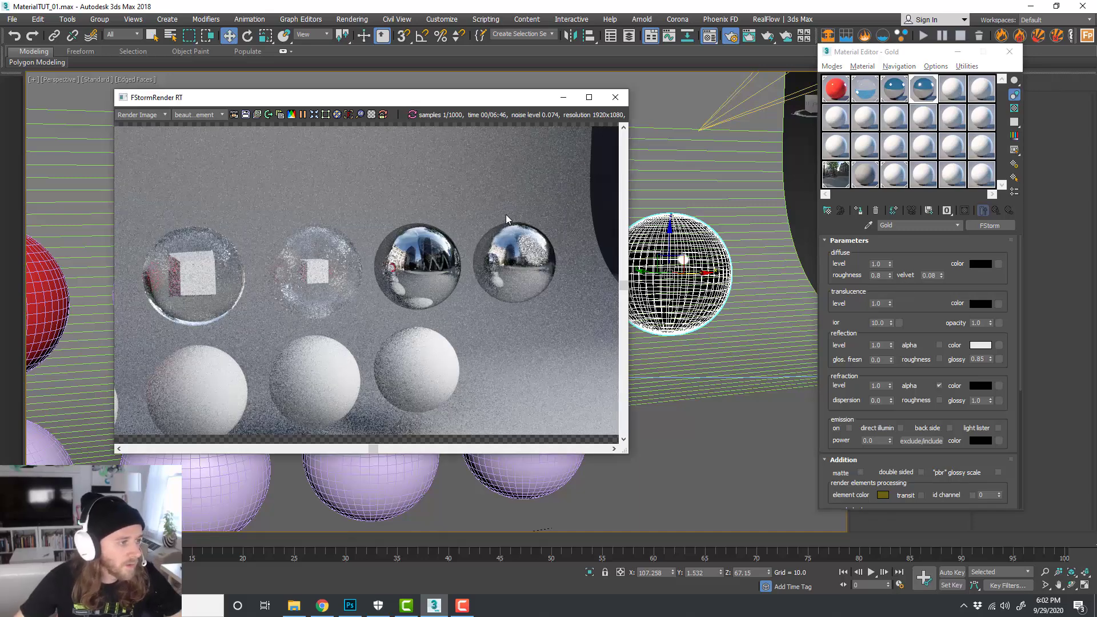
Step: Try a warm orange-gold reflection color on the Gold material, RGB 216, 142, 93
{"action": "left_click", "coordinate": [970, 344]}
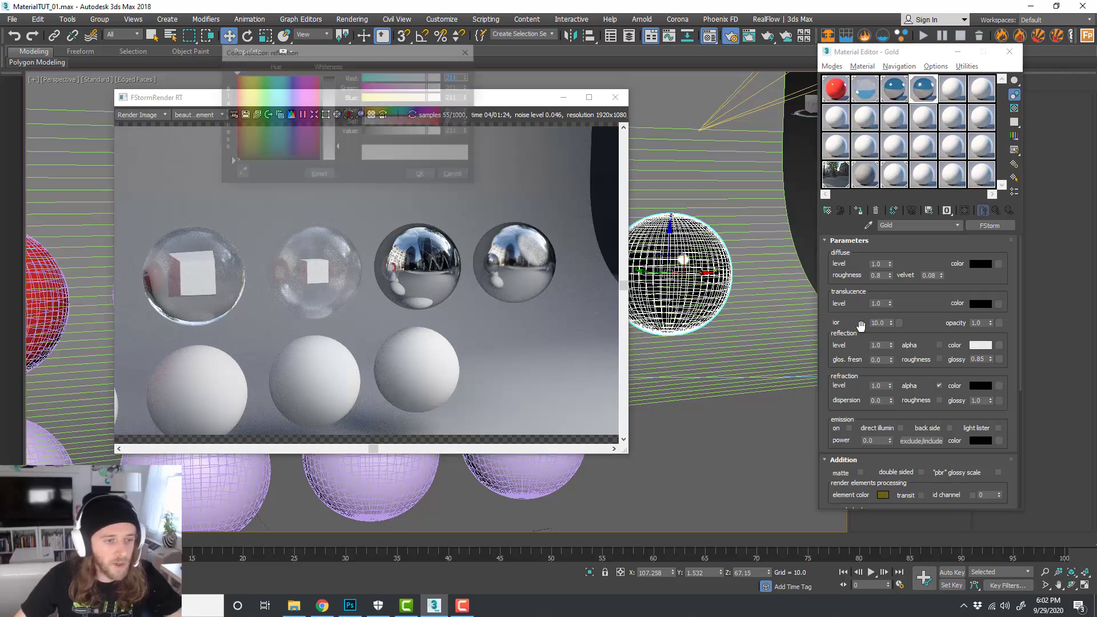
{"action": "mouse_move", "coordinate": [252, 100]}
{"action": "left_mouse_down"}
{"action": "mouse_move", "coordinate": [229, 94]}
{"action": "mouse_move", "coordinate": [239, 98]}
{"action": "left_mouse_up"}
{"action": "left_click", "coordinate": [336, 97]}
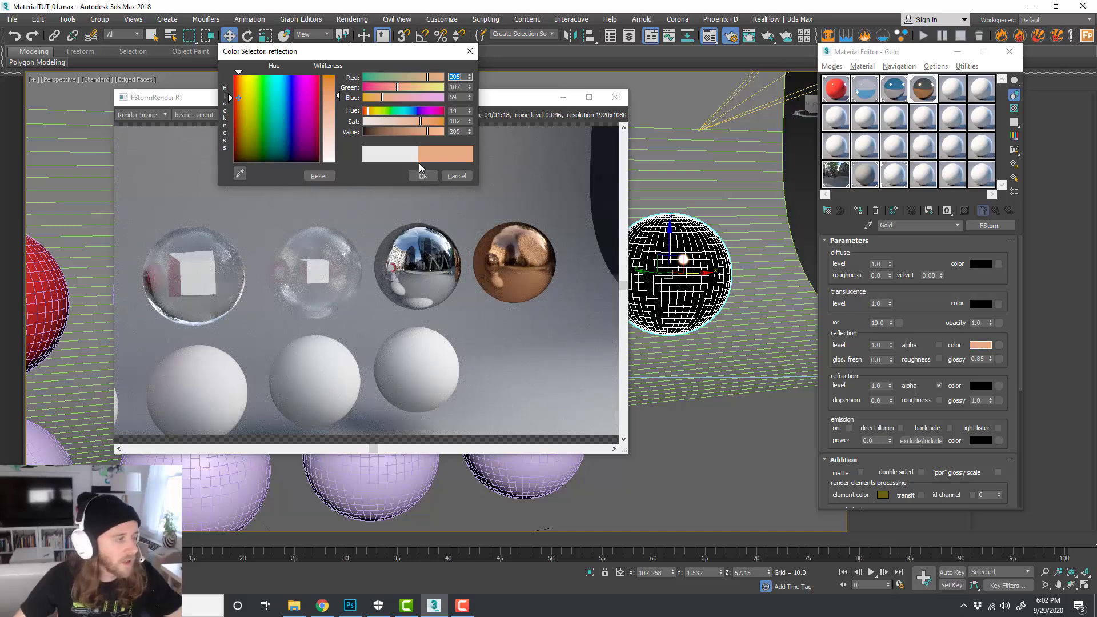
{"action": "left_click_drag", "start_coordinate": [373, 55], "coordinate": [386, 76]}
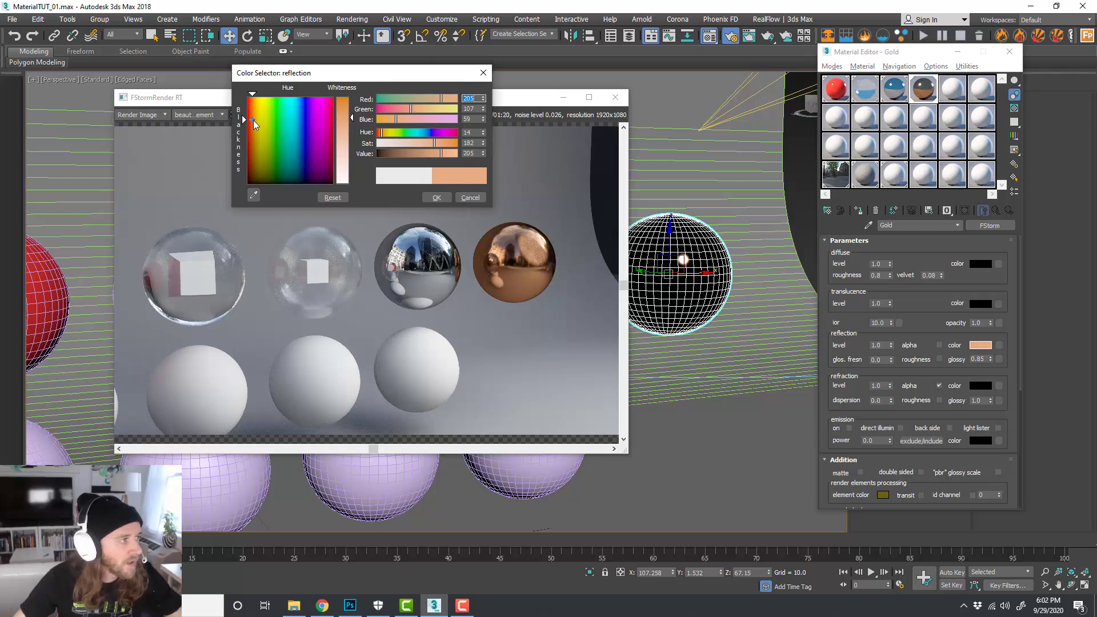
{"action": "left_click", "coordinate": [253, 120]}
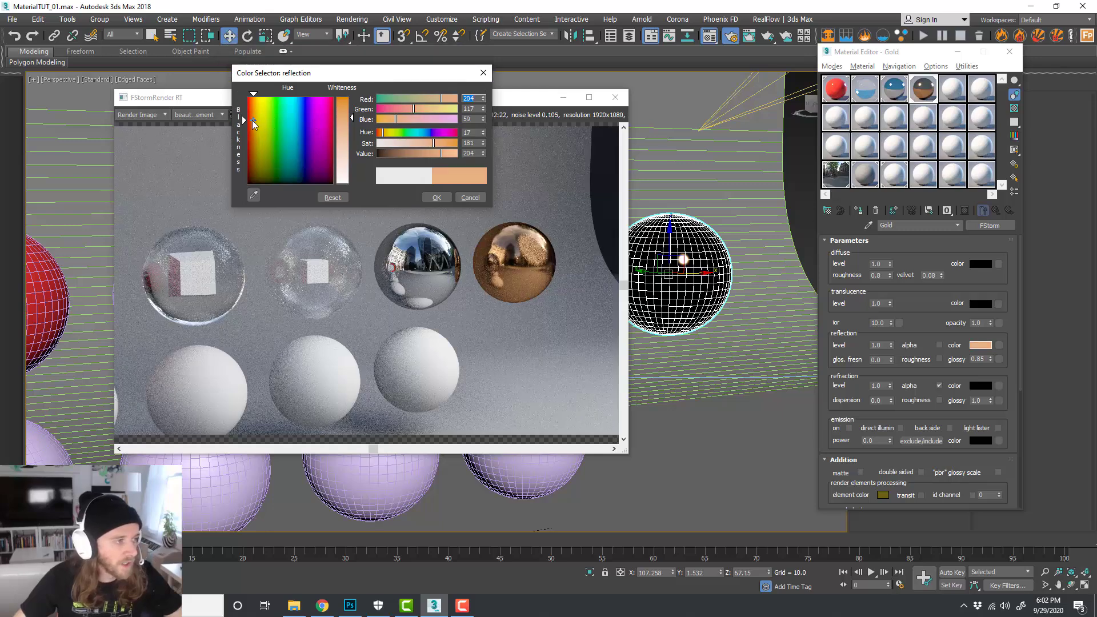
{"action": "left_click", "coordinate": [343, 127]}
{"action": "left_click", "coordinate": [438, 155]}
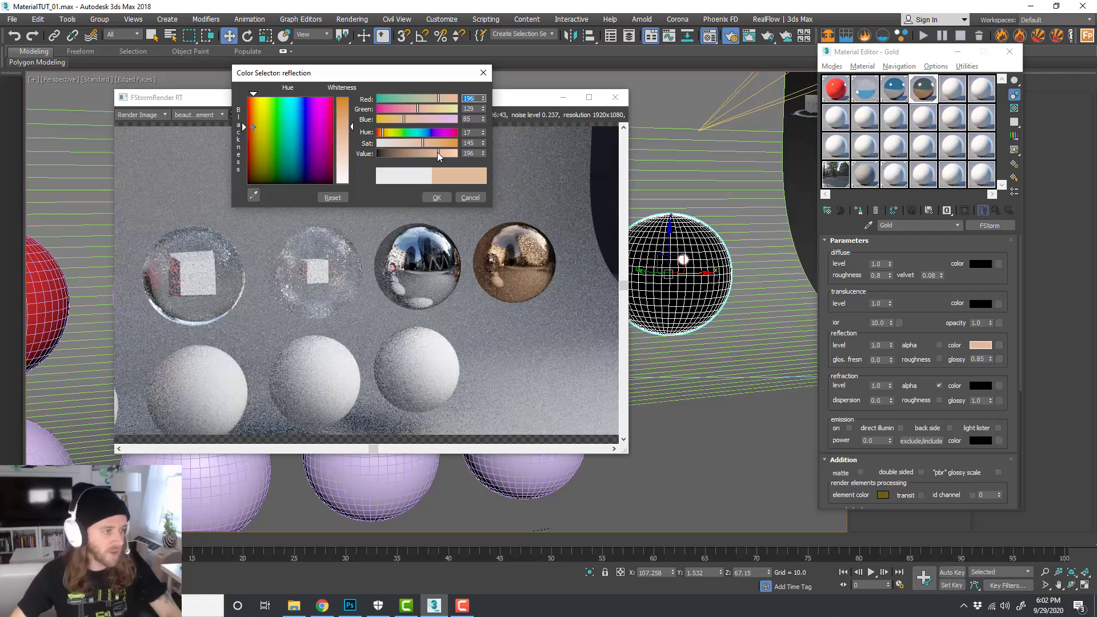
{"action": "left_click", "coordinate": [444, 155]}
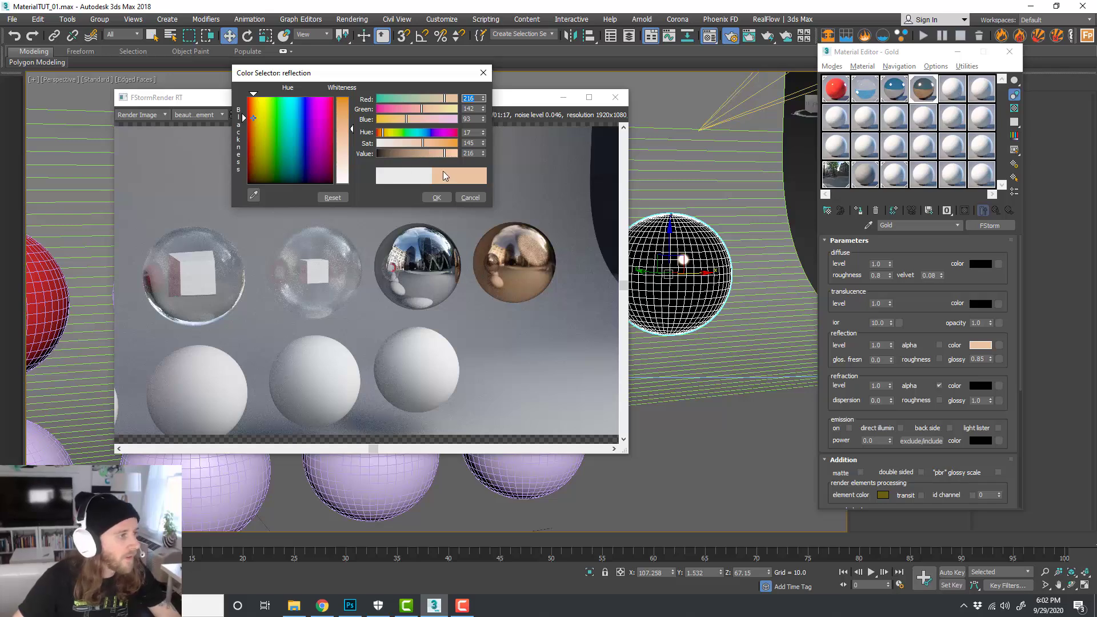
Step: Try a pink reflection color on the Gold material, RGB 226, 93, 124, and discard the color changes
{"action": "left_click", "coordinate": [325, 123]}
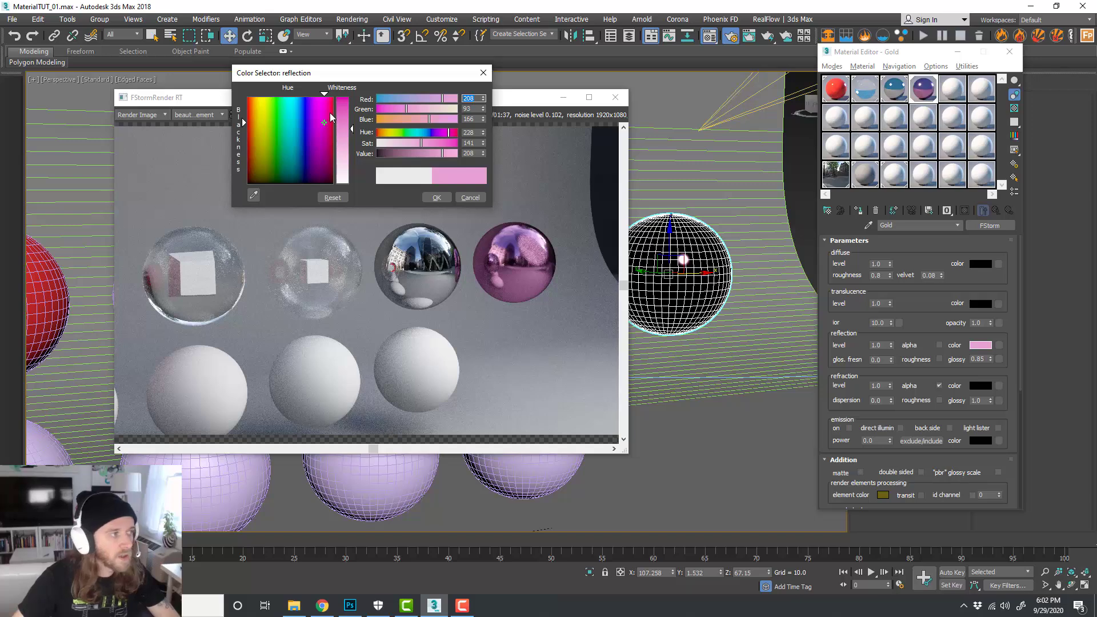
{"action": "left_click", "coordinate": [330, 112]}
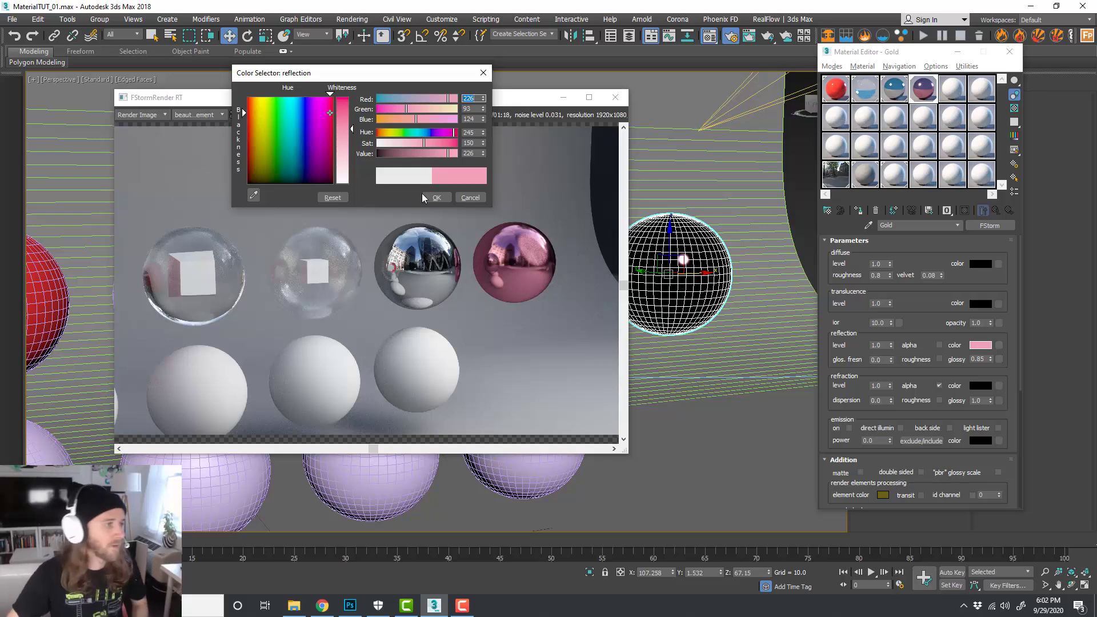
{"action": "left_click", "coordinate": [469, 198]}
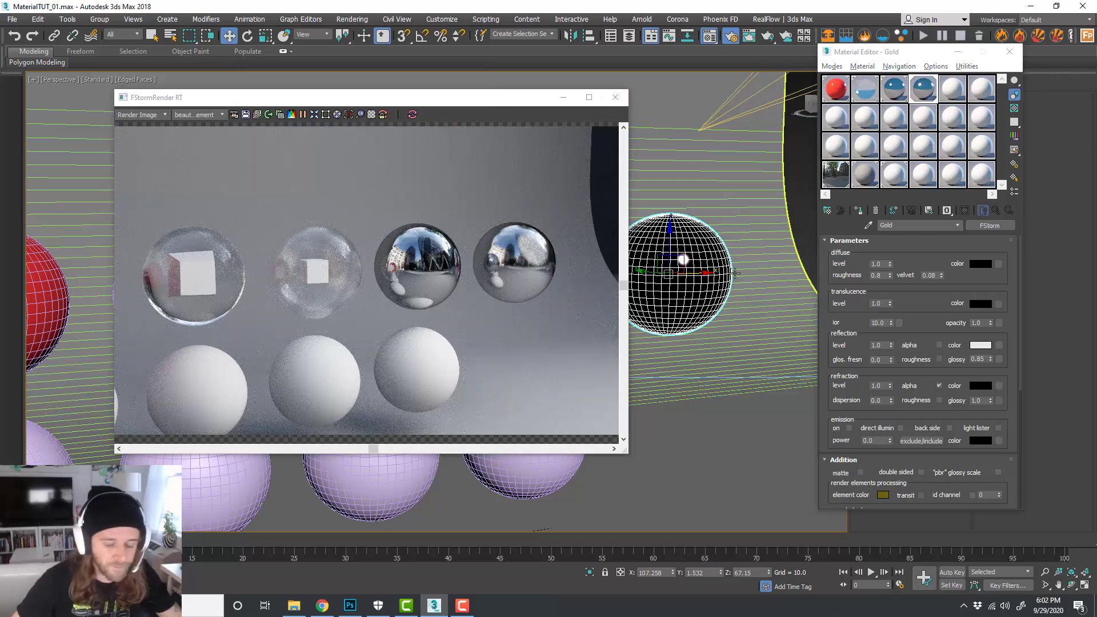
Step: Remove the cloned sphere beside the chrome one and reframe the view on the two rows of spheres
{"action": "key", "text": "Delete"}
{"action": "key", "text": "ctrl+z"}
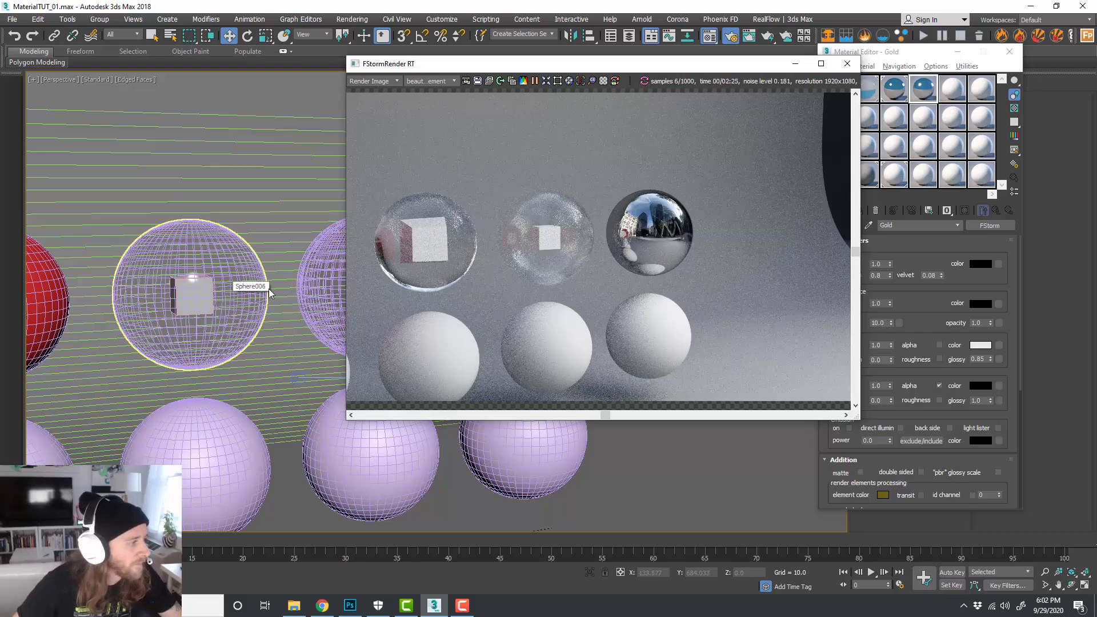
{"action": "scroll", "coordinate": [240, 297], "scroll_direction": "down", "scroll_amount": 4}
{"action": "scroll", "coordinate": [228, 323], "scroll_direction": "up", "scroll_amount": 3}
{"action": "middle_click_drag", "start_coordinate": [228, 322], "coordinate": [333, 301]}
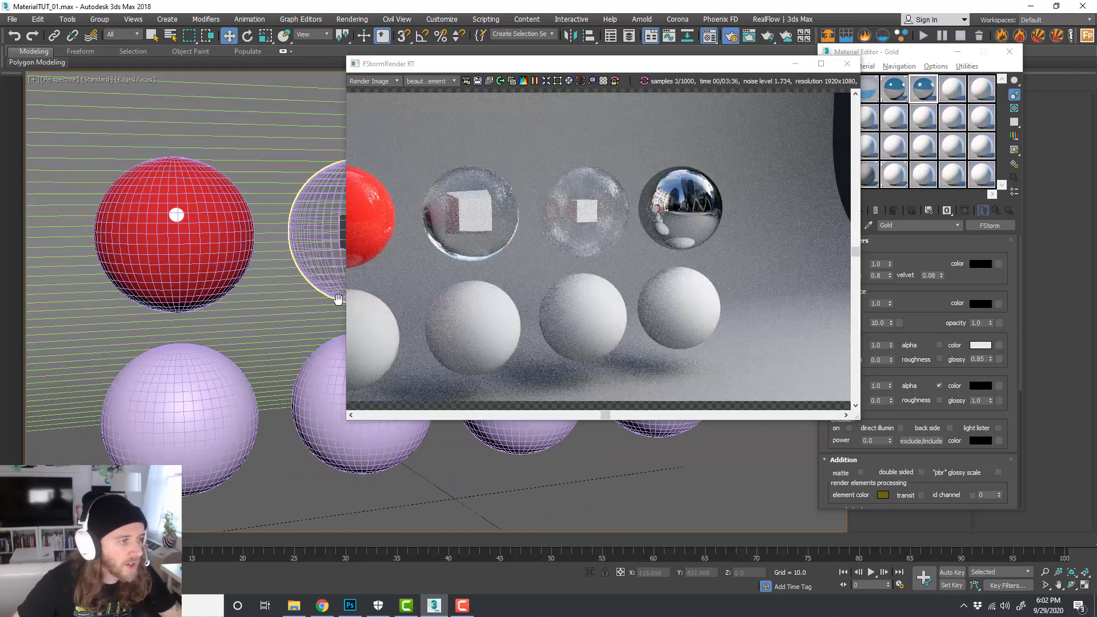
{"action": "left_click_drag", "start_coordinate": [754, 68], "coordinate": [708, 57]}
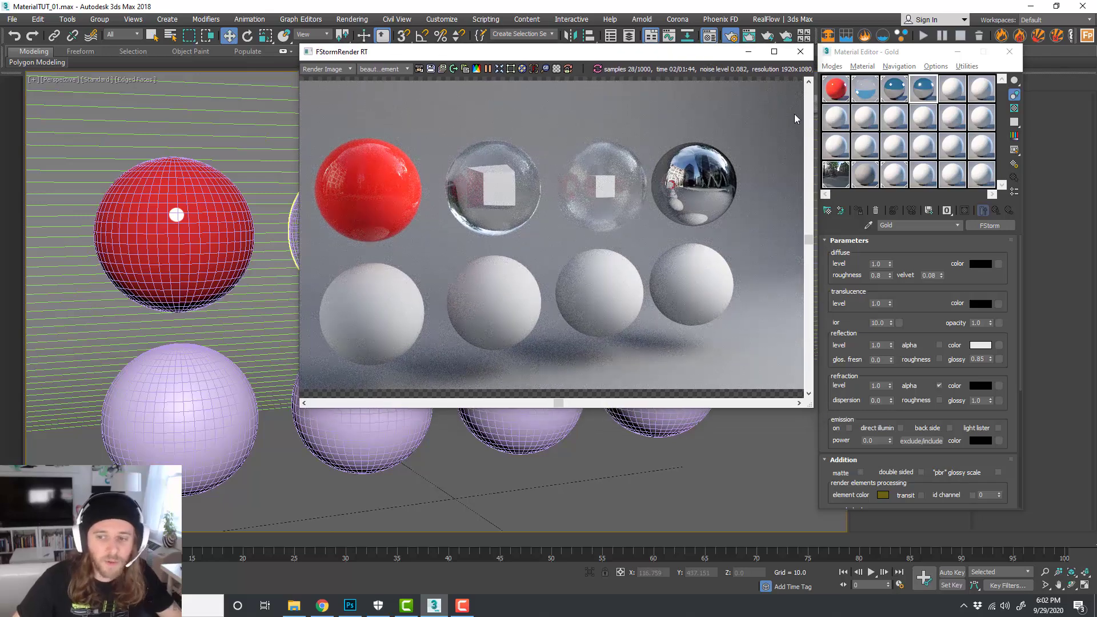
Step: Rename the fifth sample material LightBulb and assign it to the sphere below the red one
{"action": "left_click", "coordinate": [953, 89]}
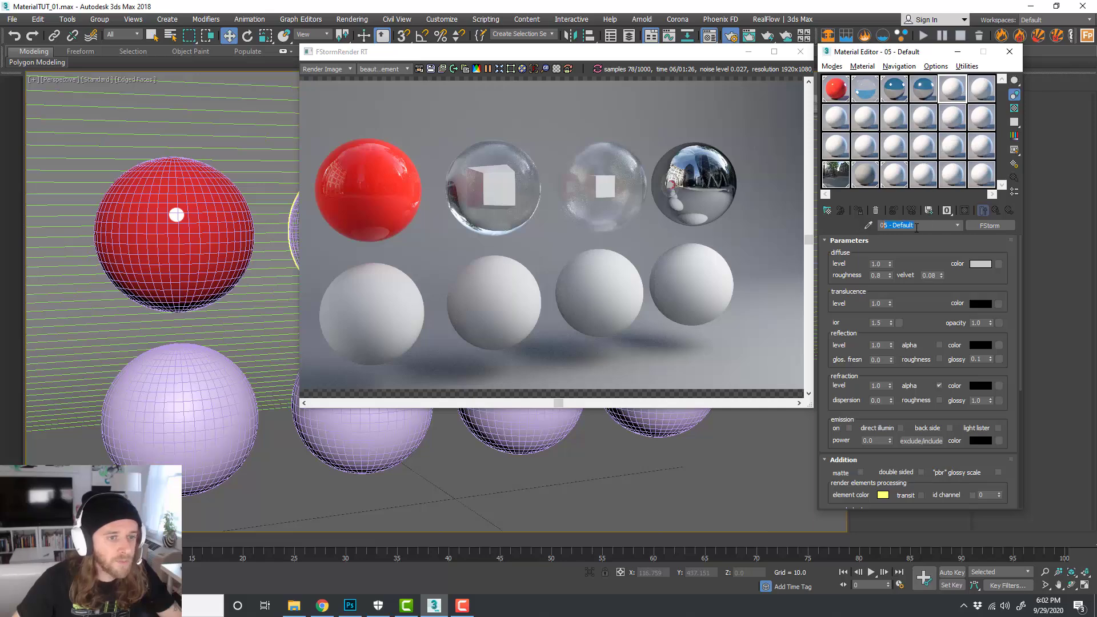
{"action": "left_click", "coordinate": [894, 227]}
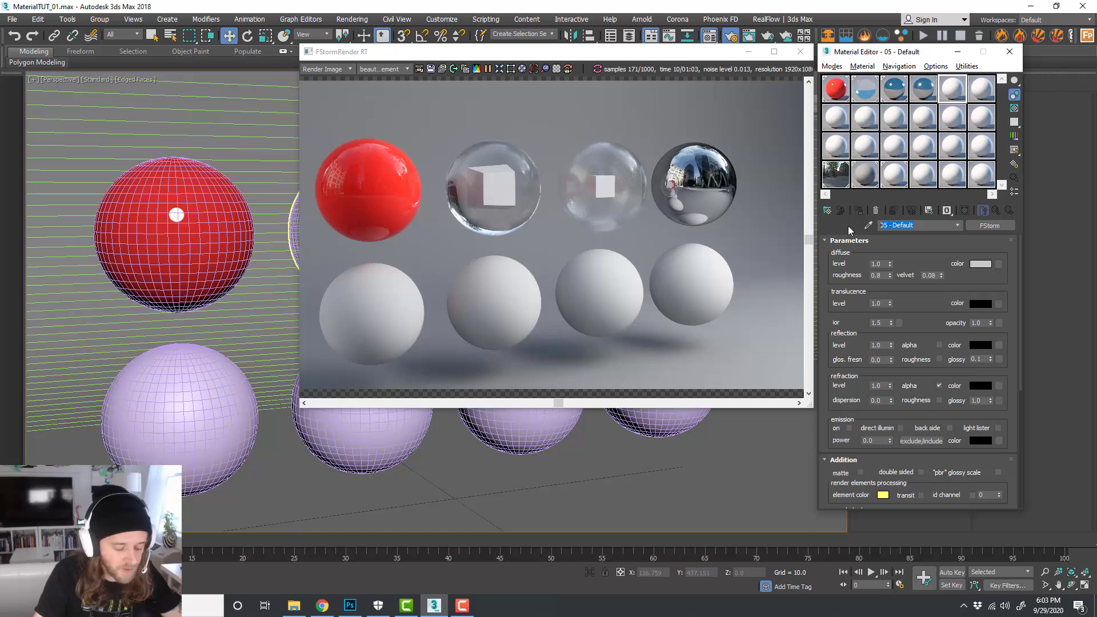
{"action": "type", "text": "Light"}
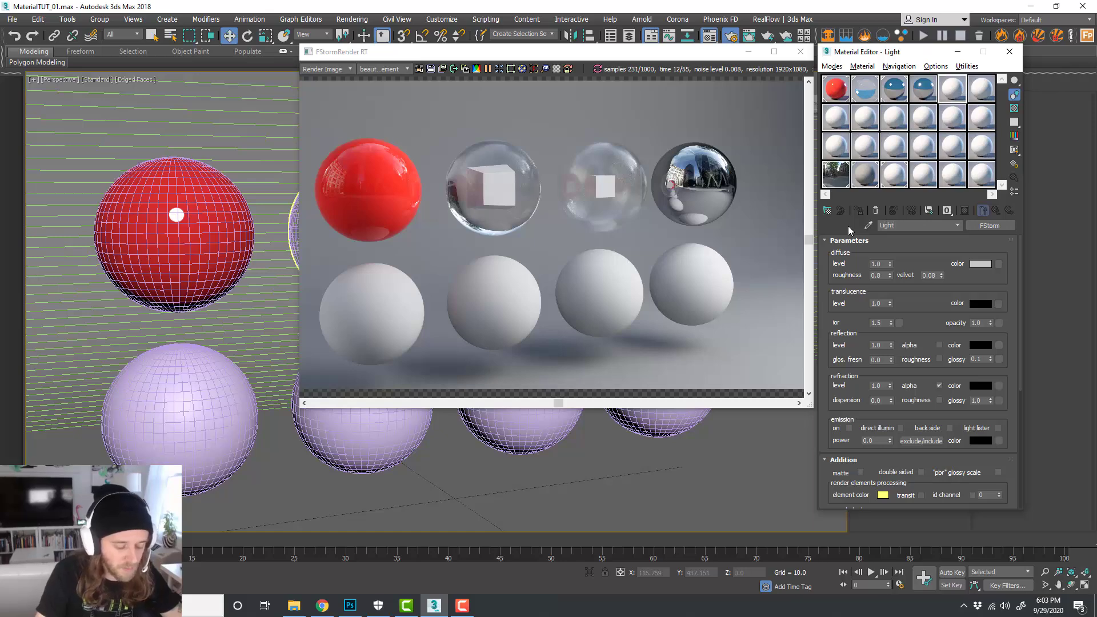
{"action": "type", "text": "Bulb"}
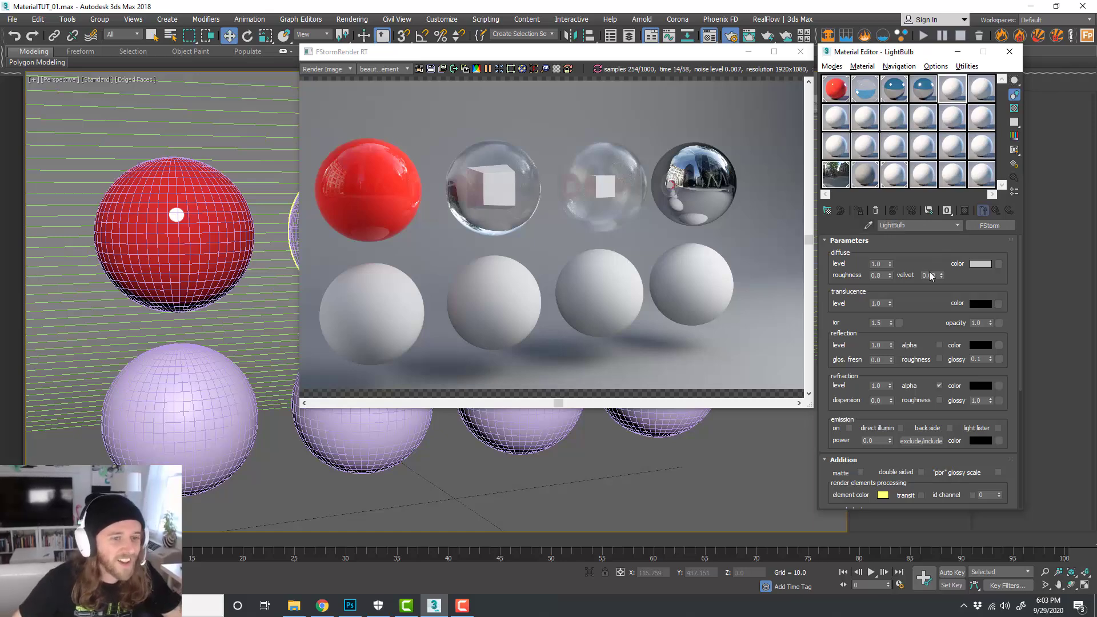
{"action": "left_click", "coordinate": [210, 399]}
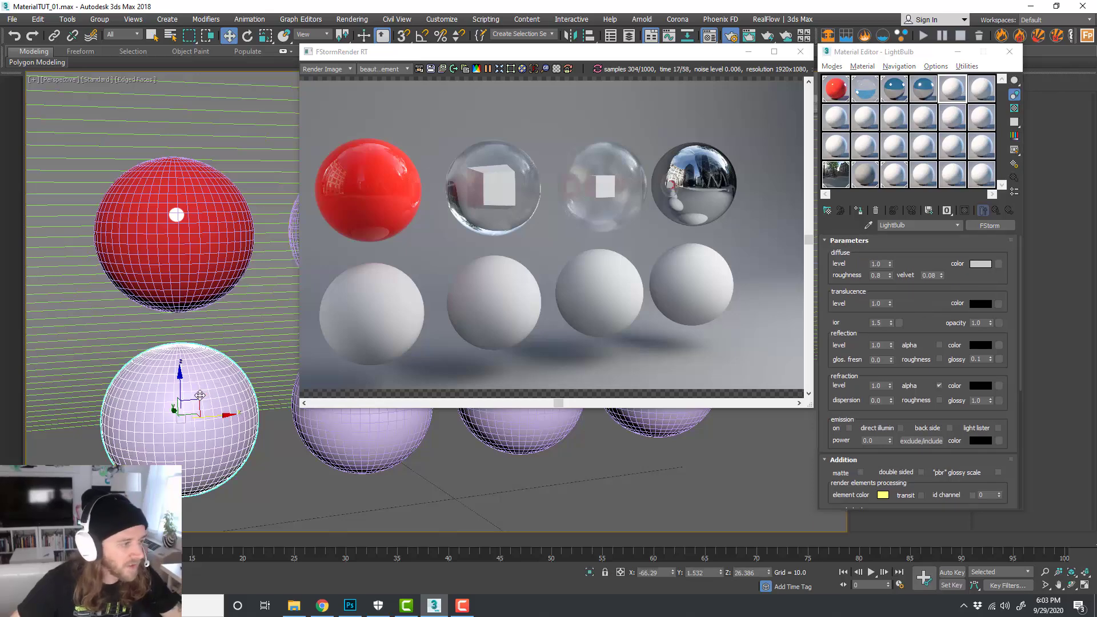
{"action": "left_click", "coordinate": [859, 211]}
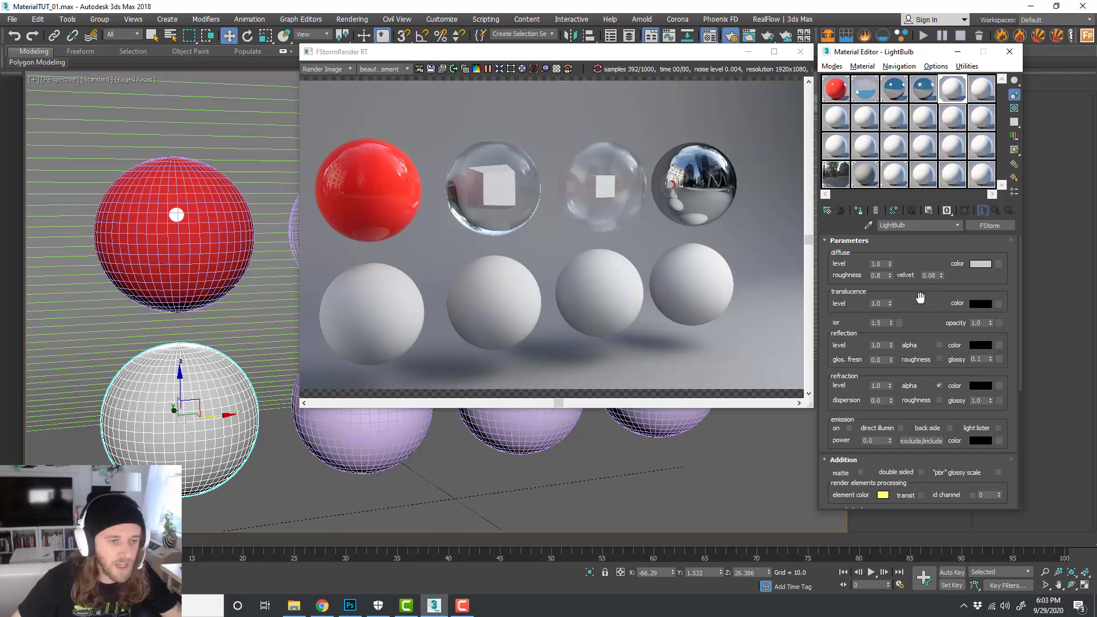
Step: Turn on emission for the LightBulb material and set its emission color to turquoise, RGB 0, 200, 184
{"action": "scroll", "coordinate": [926, 337], "scroll_direction": "down", "scroll_amount": 2}
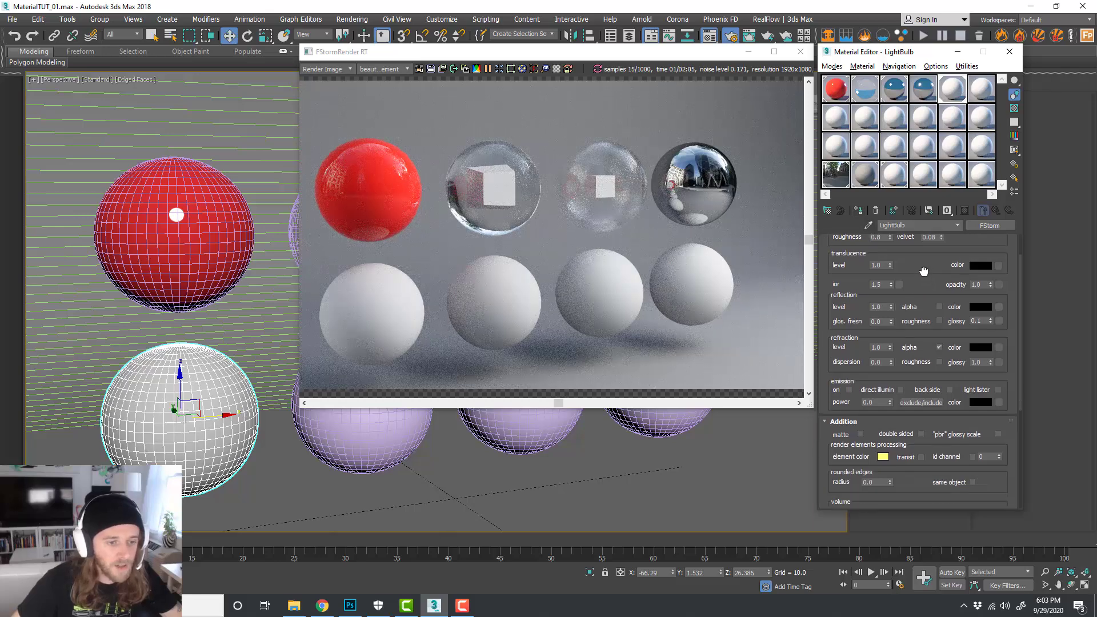
{"action": "scroll", "coordinate": [923, 351], "scroll_direction": "up", "scroll_amount": 2}
{"action": "scroll", "coordinate": [921, 358], "scroll_direction": "down", "scroll_amount": 3}
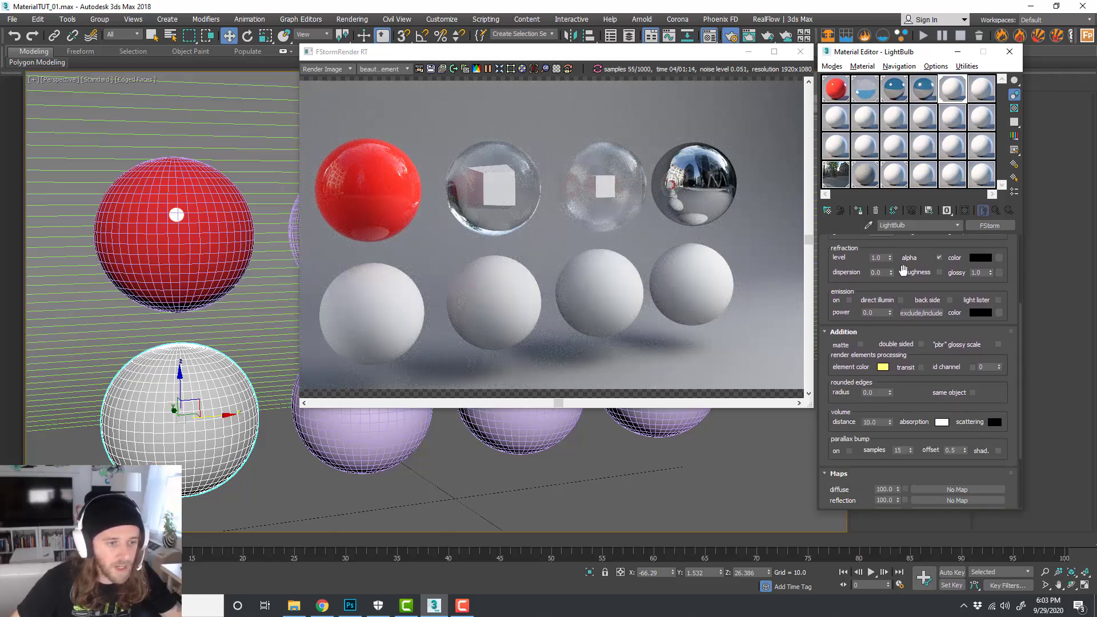
{"action": "left_click", "coordinate": [849, 300]}
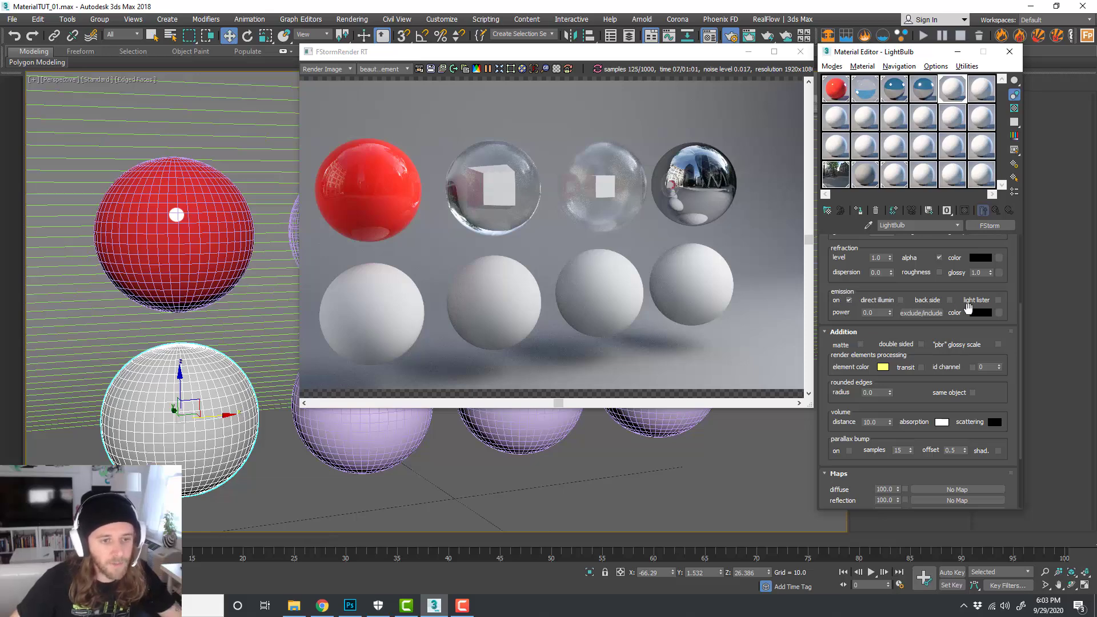
{"action": "left_click", "coordinate": [977, 314]}
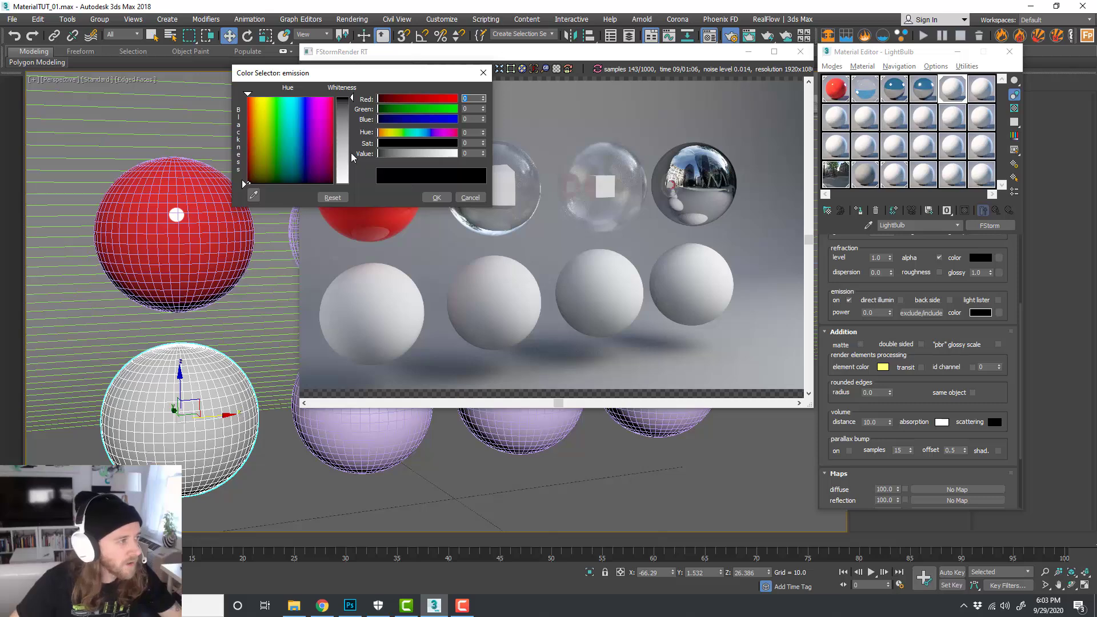
{"action": "left_click_drag", "start_coordinate": [297, 115], "coordinate": [297, 117]}
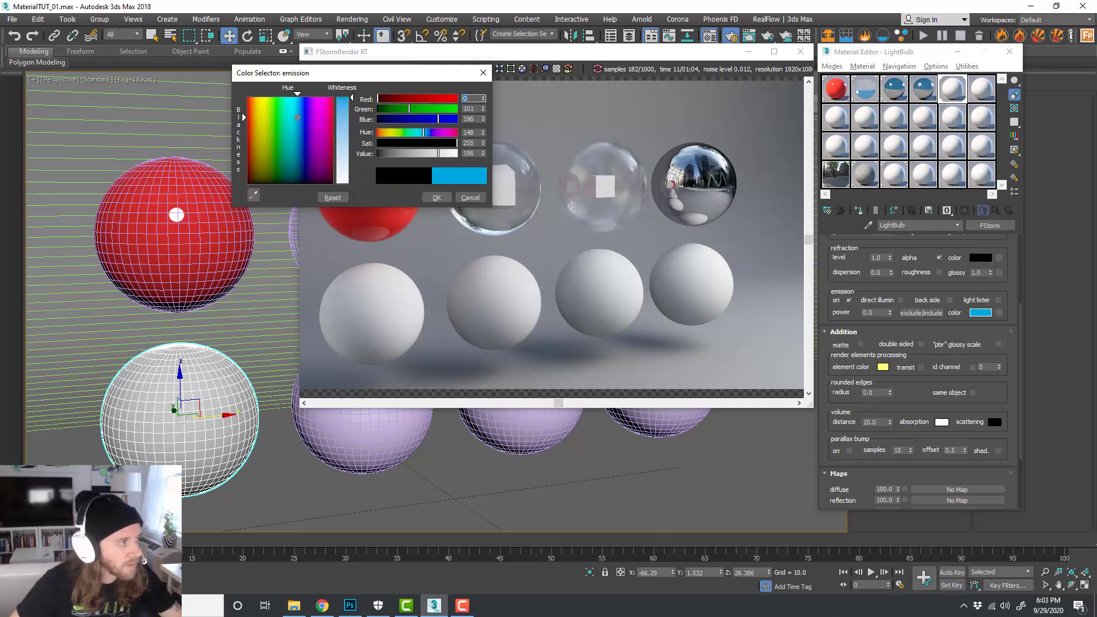
{"action": "left_click", "coordinate": [290, 117]}
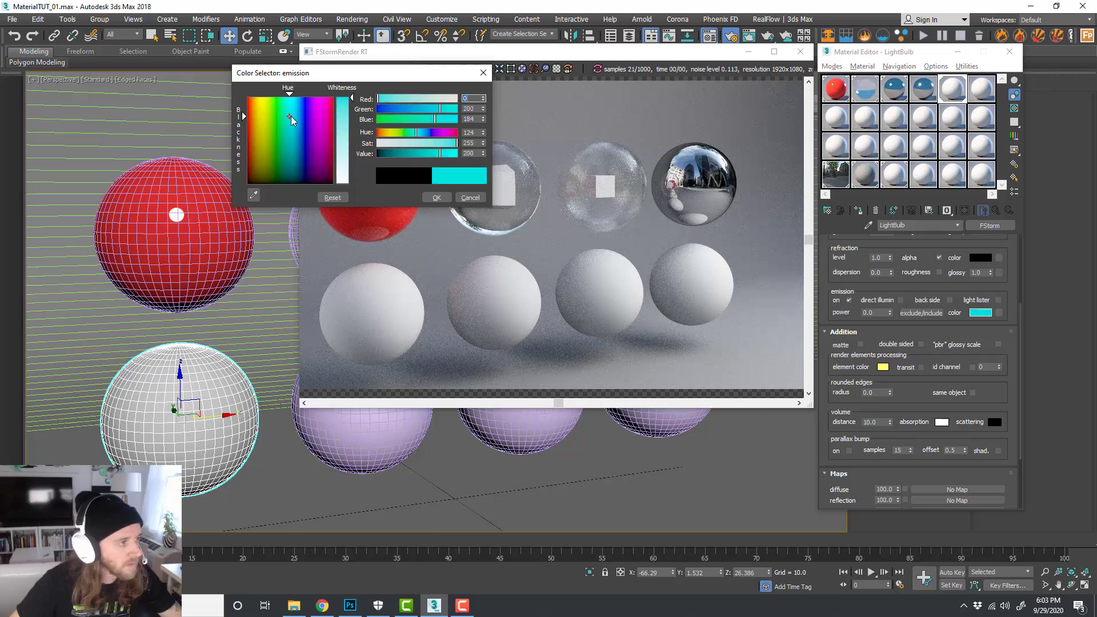
{"action": "left_click", "coordinate": [437, 197]}
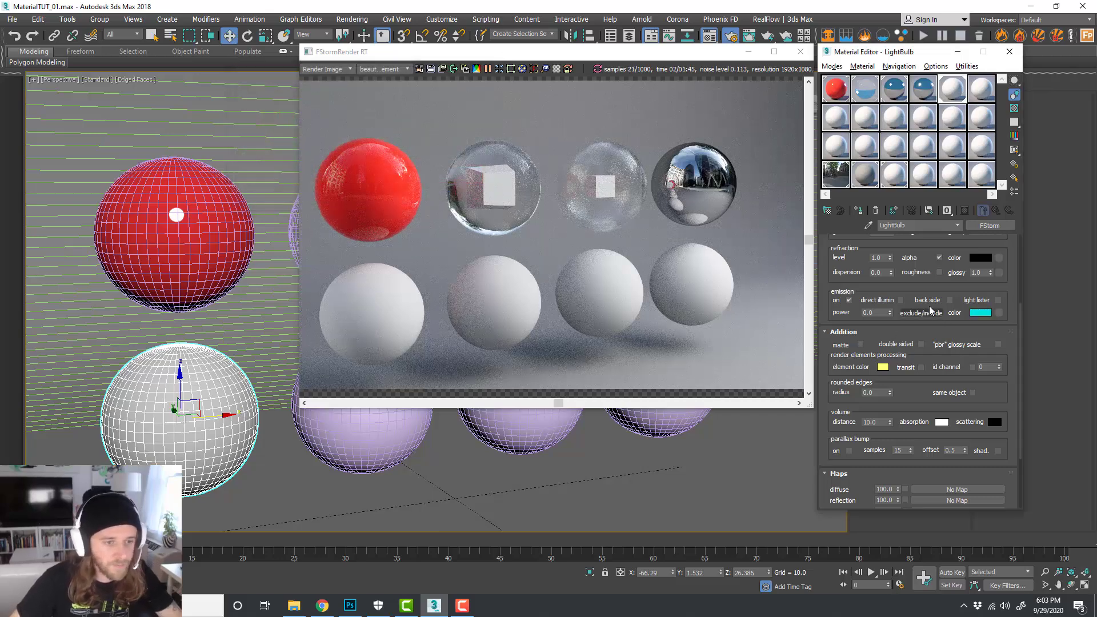
Step: Set the LightBulb material's emission power to 1.0 and check its glow in the render preview
{"action": "double_click", "coordinate": [870, 313]}
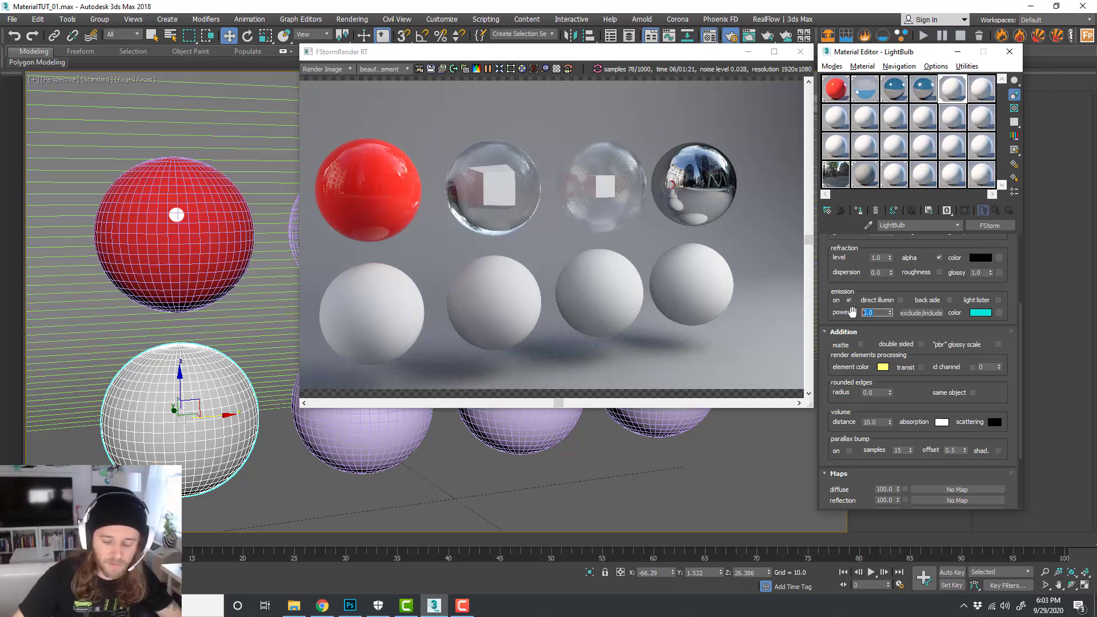
{"action": "type", "text": "1"}
{"action": "key", "text": "Return"}
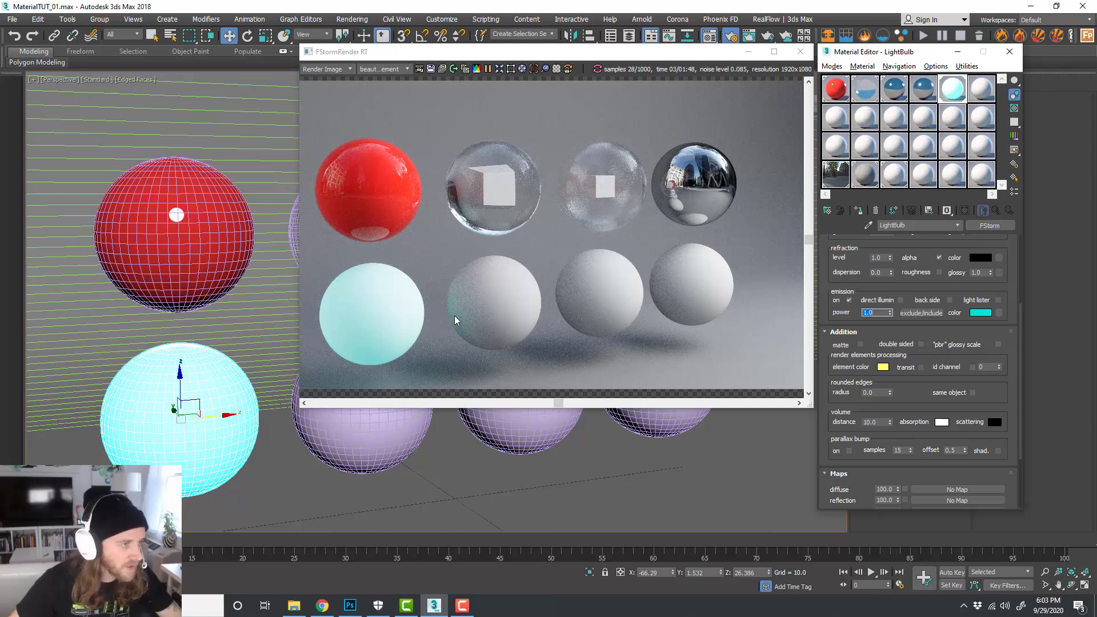
{"action": "left_click_drag", "start_coordinate": [455, 316], "coordinate": [522, 307]}
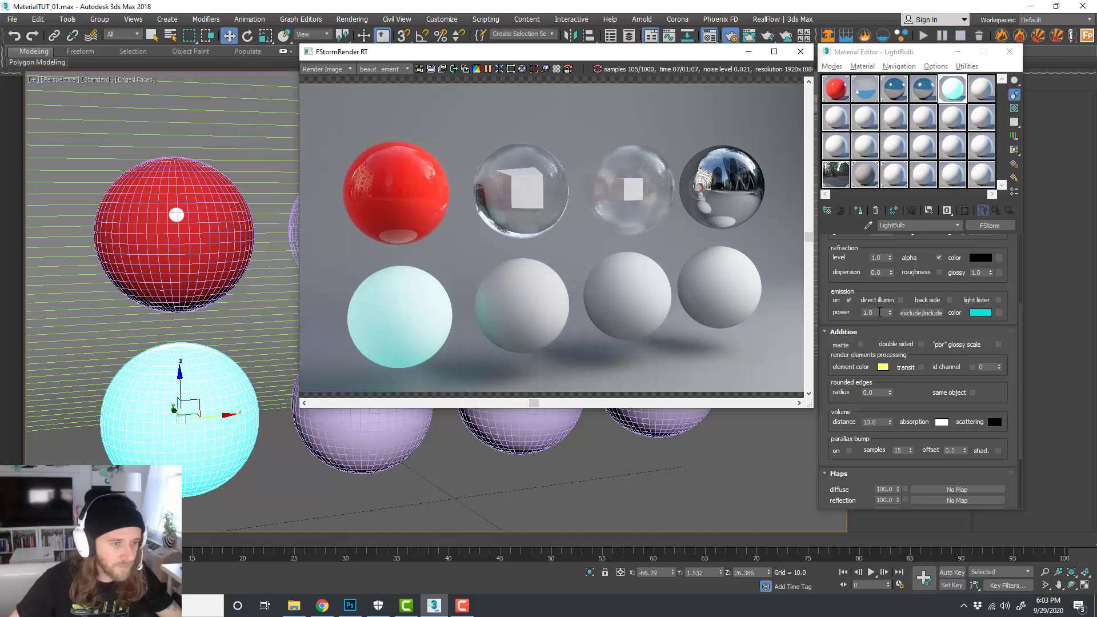
Step: Set the LightBulb material's emission power to 10 and turn on direct illumination
{"action": "left_click_drag", "start_coordinate": [880, 312], "coordinate": [852, 314]}
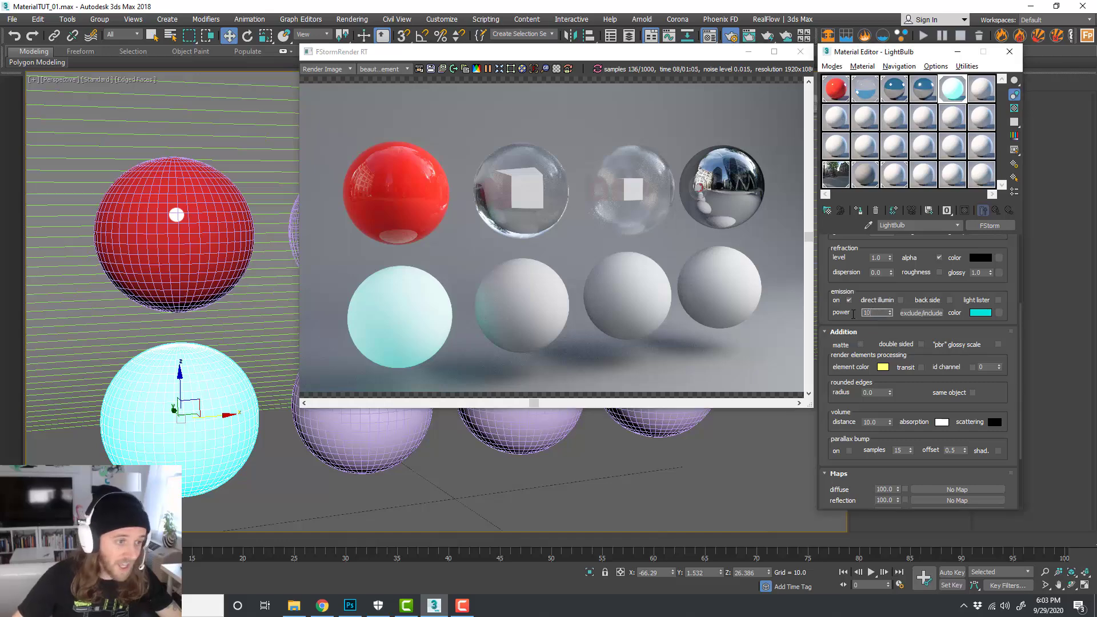
{"action": "key", "text": "Return"}
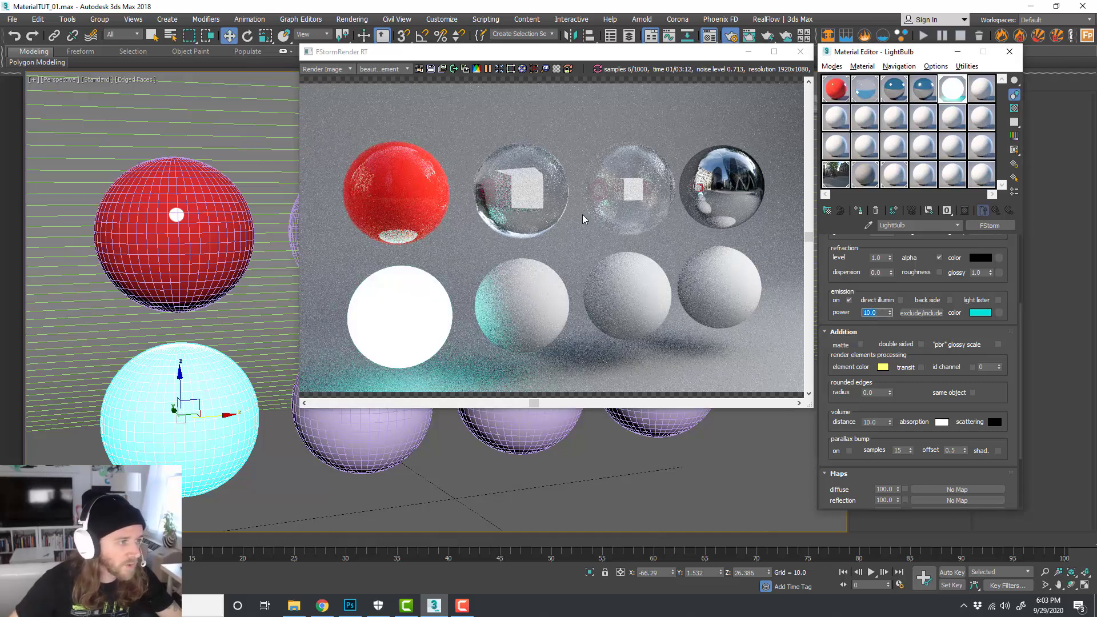
{"action": "scroll", "coordinate": [236, 283], "scroll_direction": "down", "scroll_amount": 3}
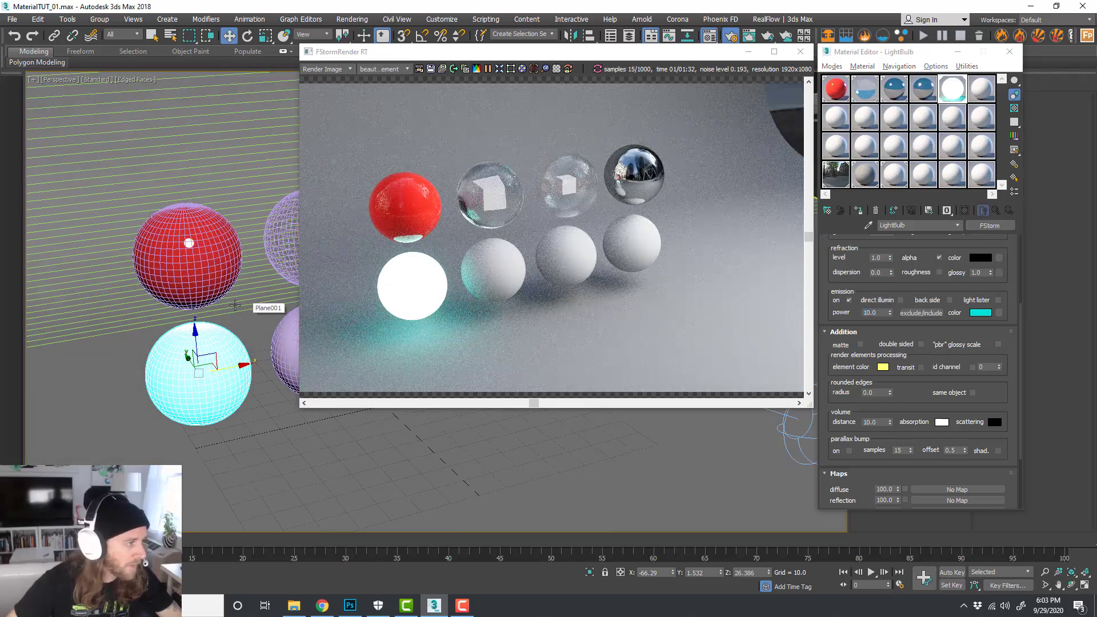
{"action": "middle_click_drag", "start_coordinate": [239, 307], "coordinate": [253, 290]}
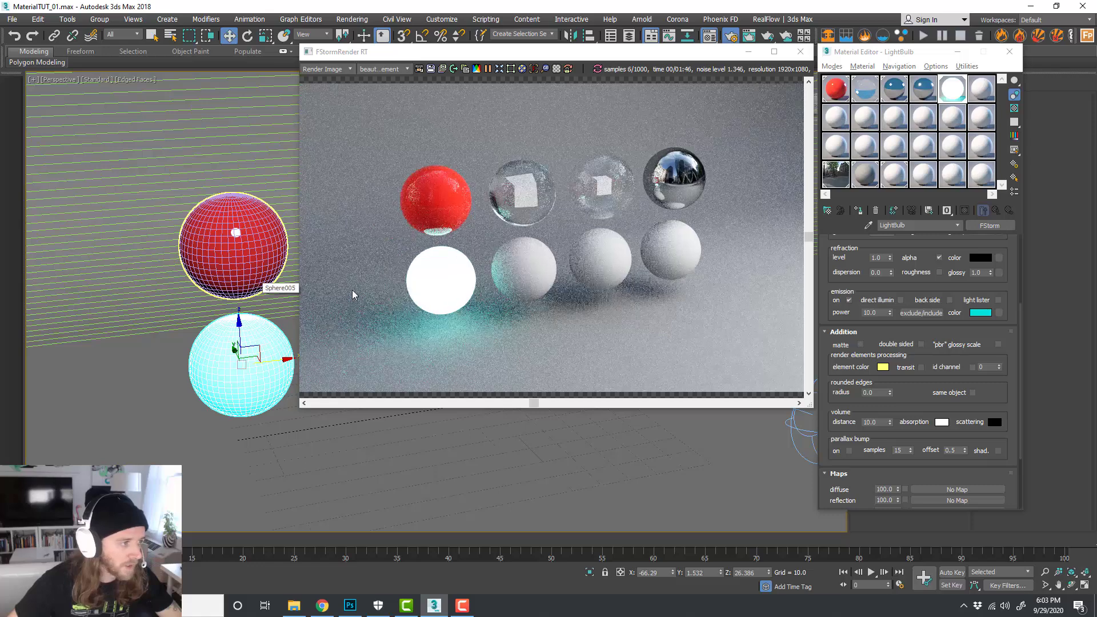
{"action": "left_click", "coordinate": [900, 301]}
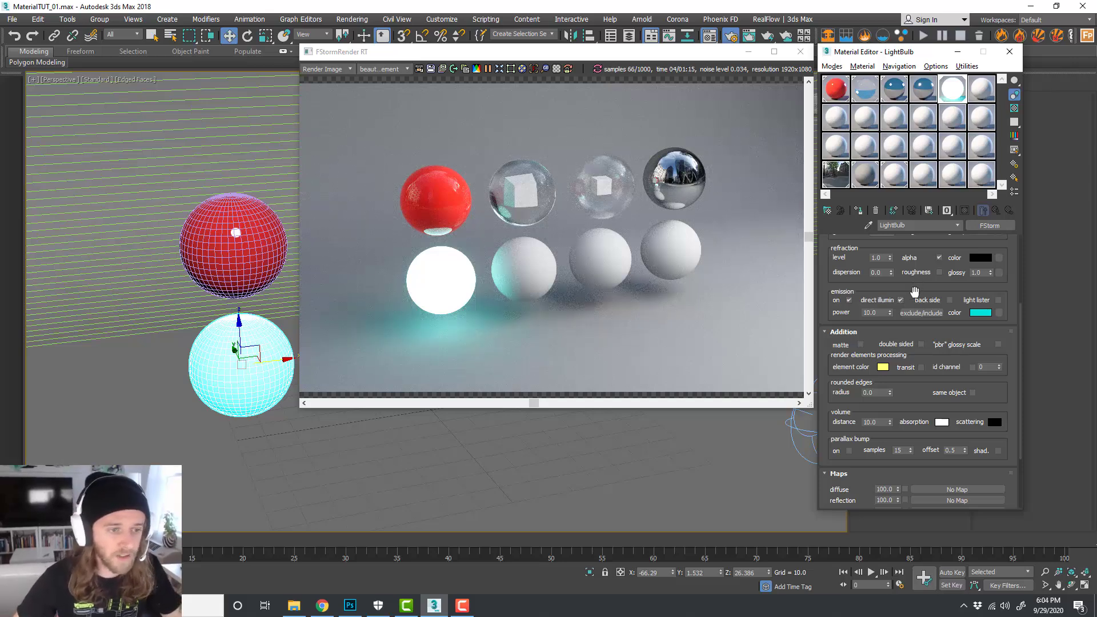
Step: Try an emission power of 500 on the LightBulb material, and settle on 20
{"action": "left_click_drag", "start_coordinate": [915, 289], "coordinate": [917, 297]}
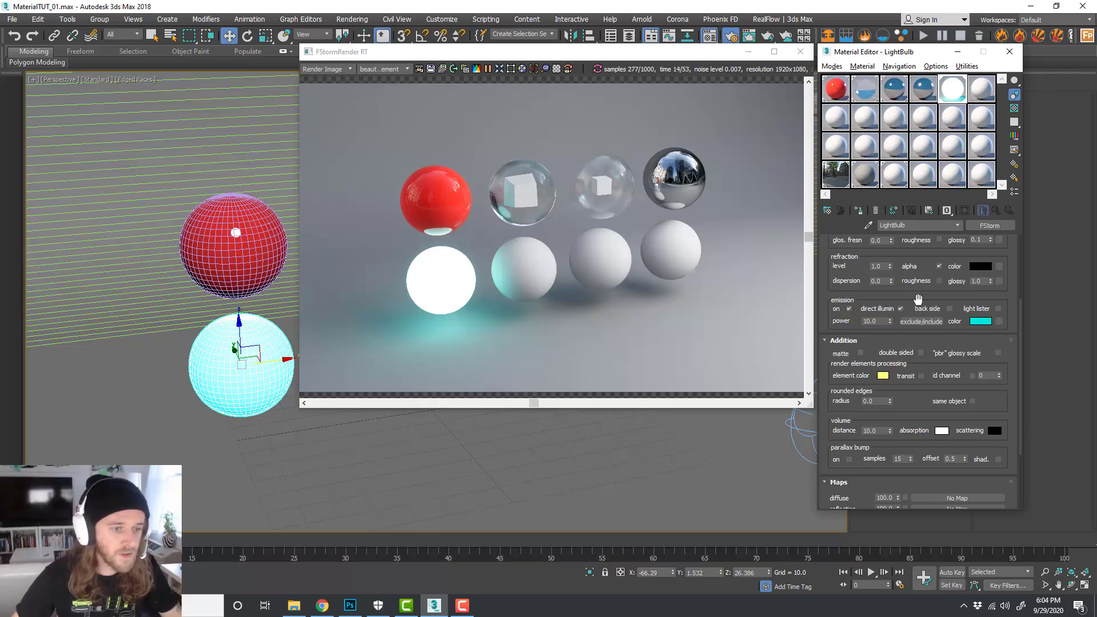
{"action": "mouse_move", "coordinate": [914, 293]}
{"action": "left_mouse_down"}
{"action": "mouse_move", "coordinate": [913, 325]}
{"action": "mouse_move", "coordinate": [914, 305]}
{"action": "left_mouse_up"}
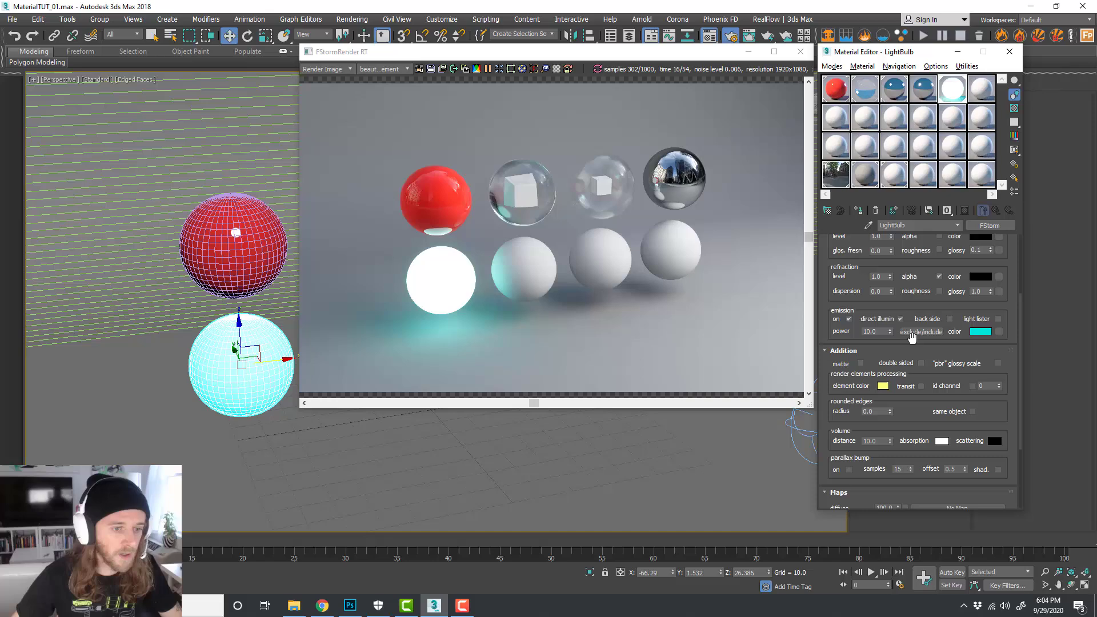
{"action": "double_click", "coordinate": [873, 332]}
{"action": "type", "text": "500"}
{"action": "key", "text": "Return"}
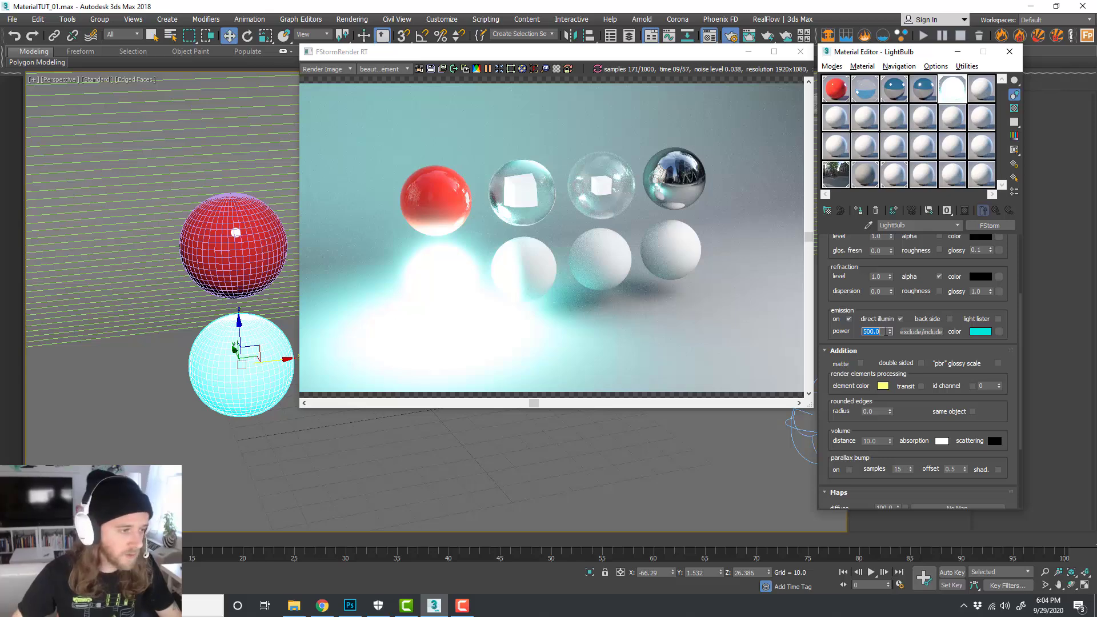
{"action": "key", "text": "Return"}
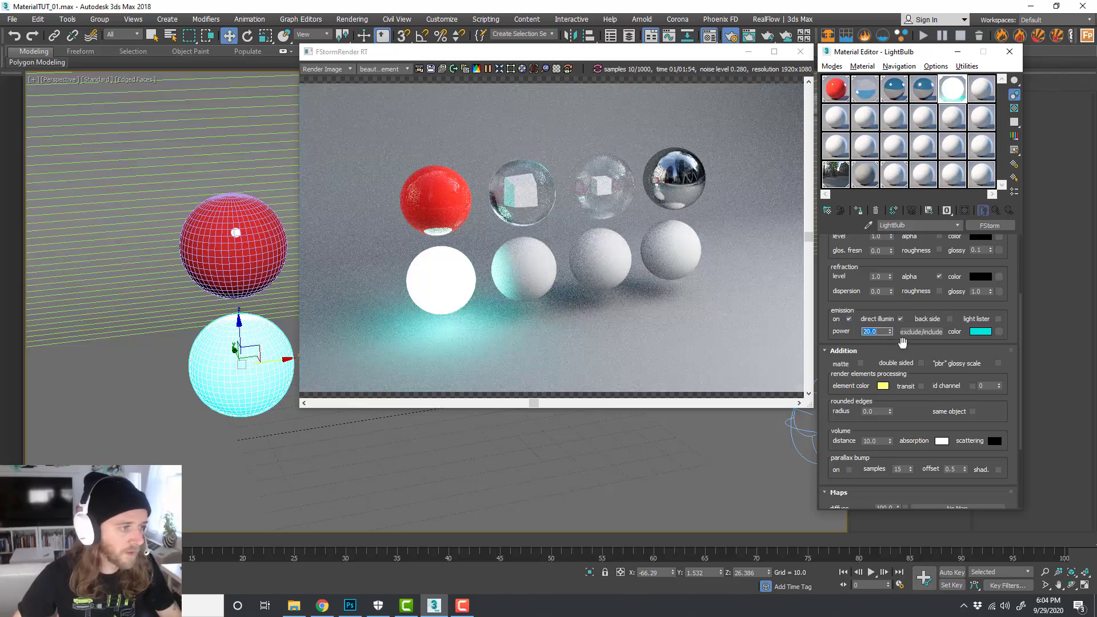
Step: Rename the sixth sample material Smoke and assign it to the lower-row sphere beside the glowing one
{"action": "left_click", "coordinate": [982, 90]}
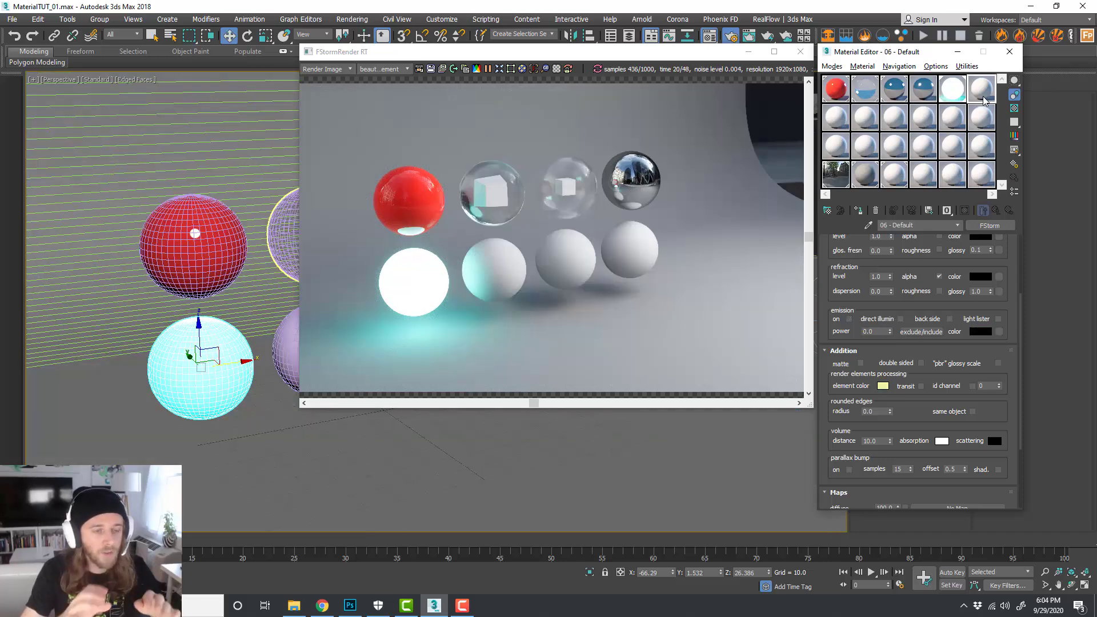
{"action": "scroll", "coordinate": [854, 291], "scroll_direction": "up", "scroll_amount": 5}
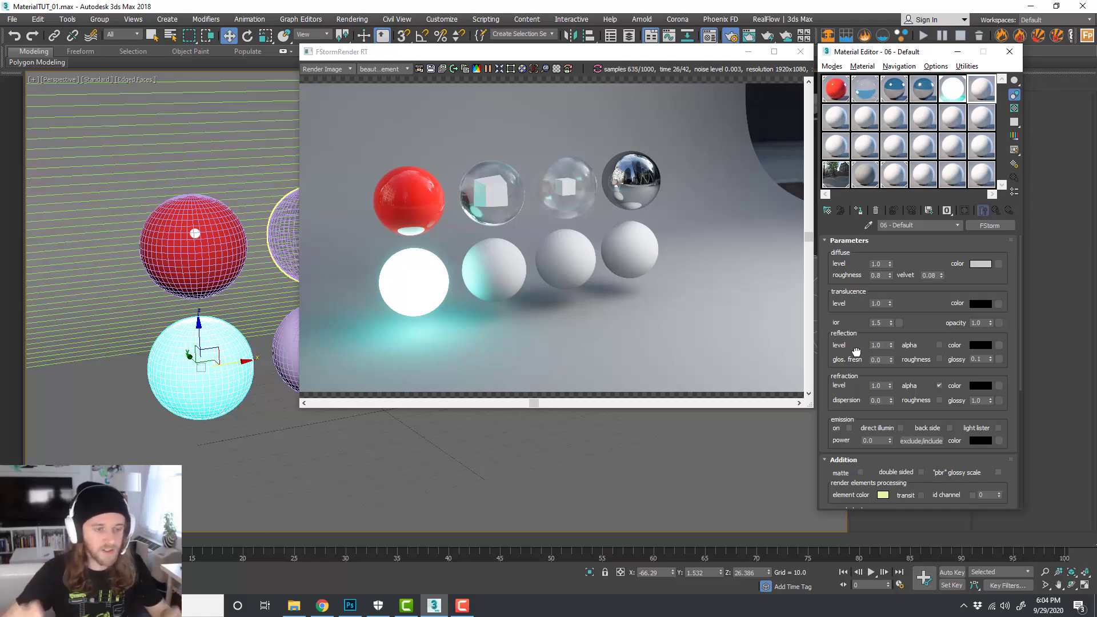
{"action": "scroll", "coordinate": [857, 365], "scroll_direction": "down", "scroll_amount": 3}
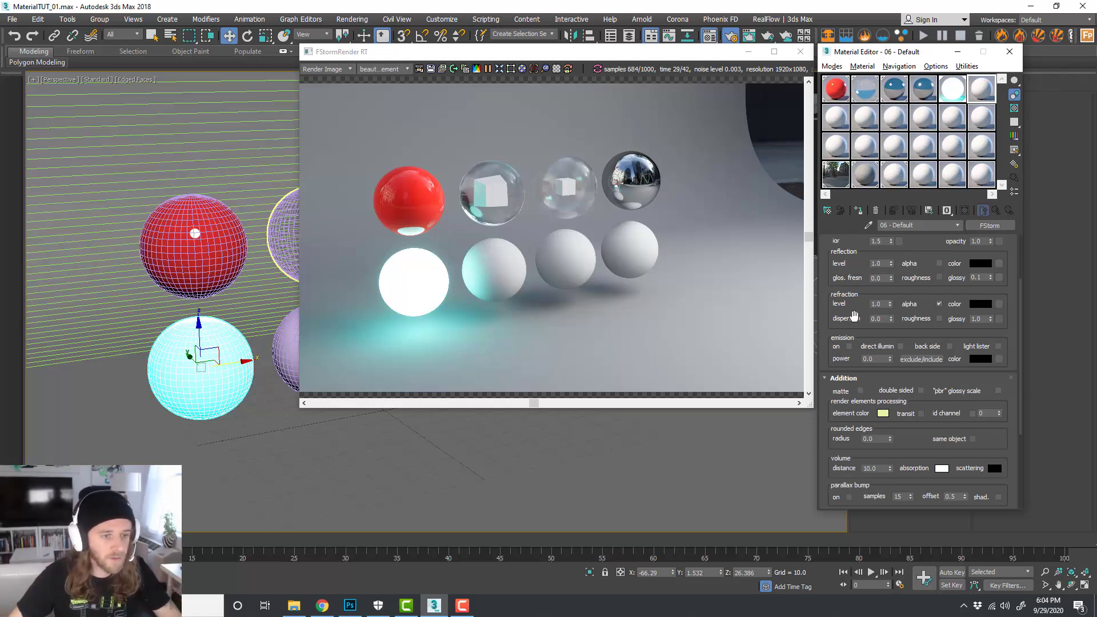
{"action": "scroll", "coordinate": [861, 387], "scroll_direction": "up", "scroll_amount": 2}
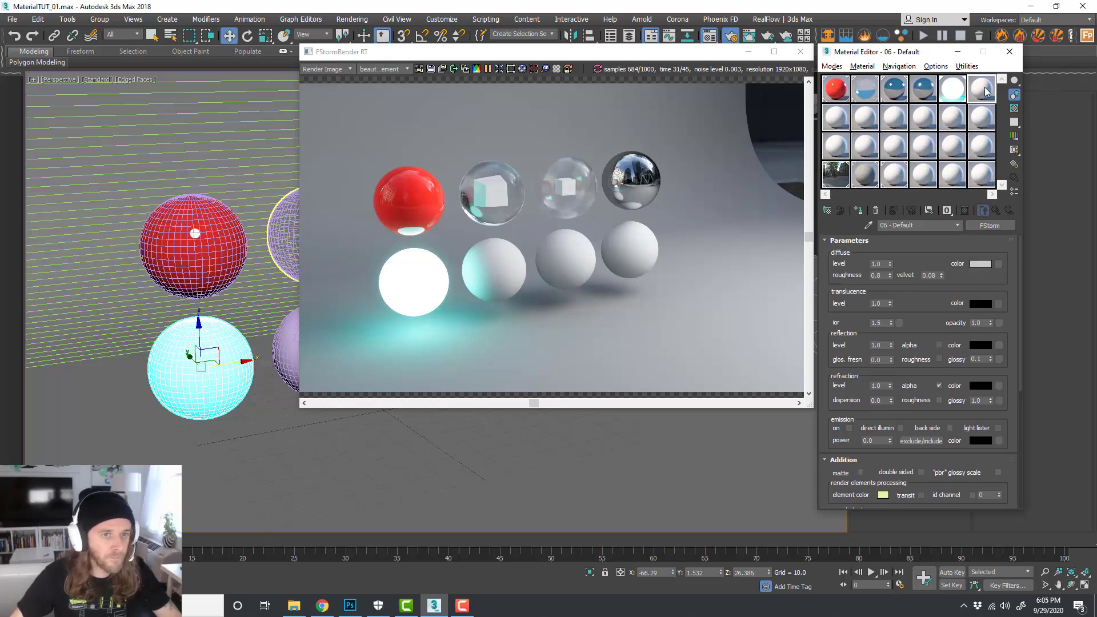
{"action": "left_click_drag", "start_coordinate": [918, 225], "coordinate": [840, 228]}
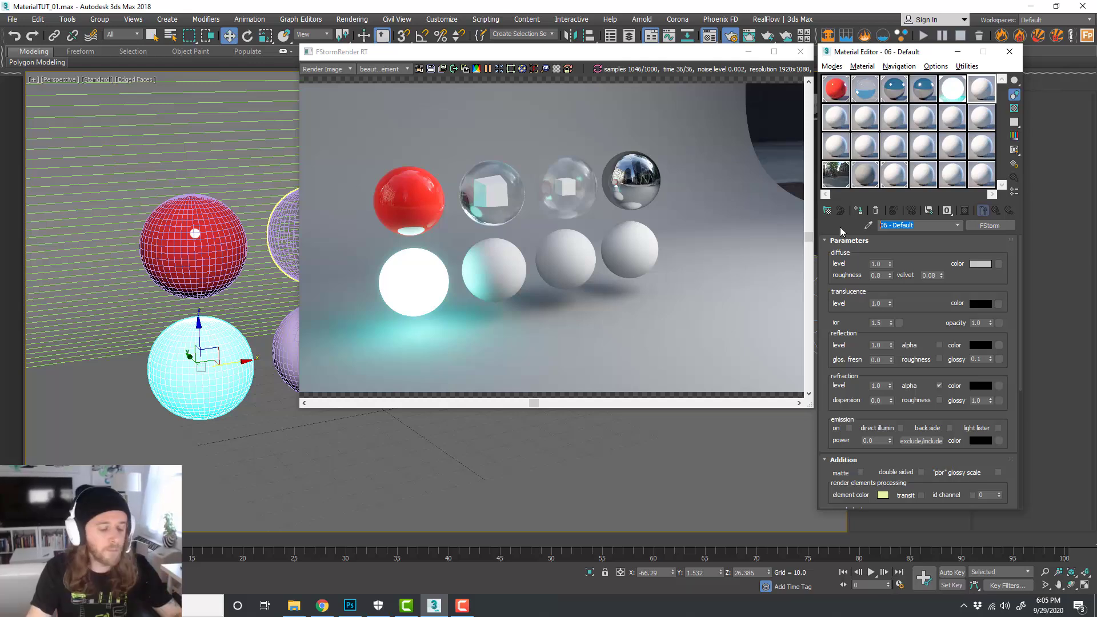
{"action": "type", "text": "Smoke"}
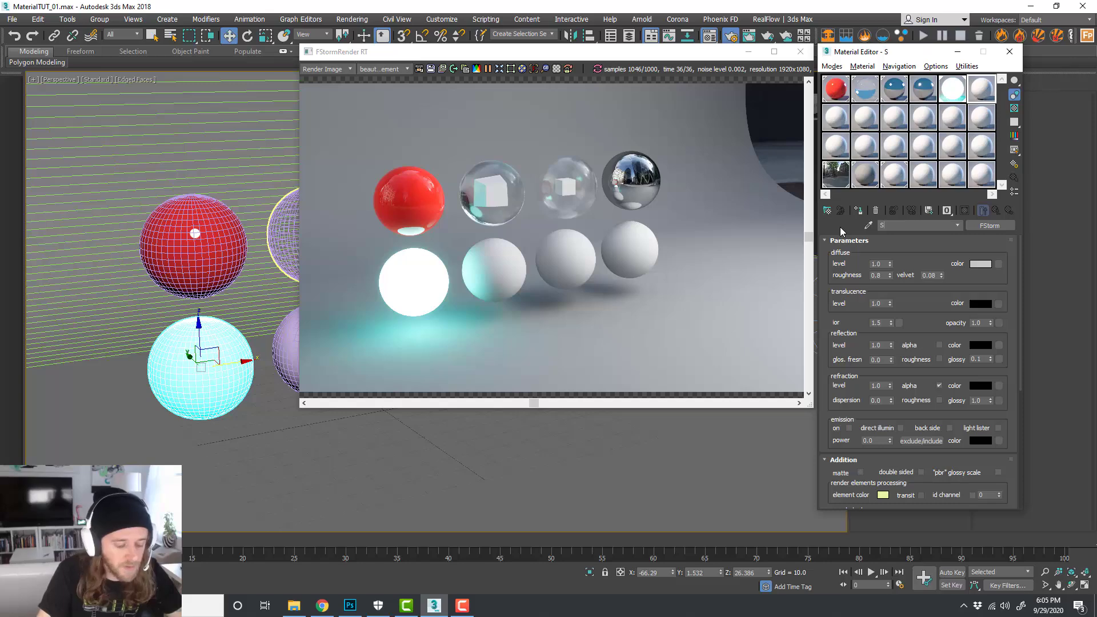
{"action": "left_click", "coordinate": [289, 351]}
{"action": "middle_click_drag", "start_coordinate": [289, 404], "coordinate": [191, 393]}
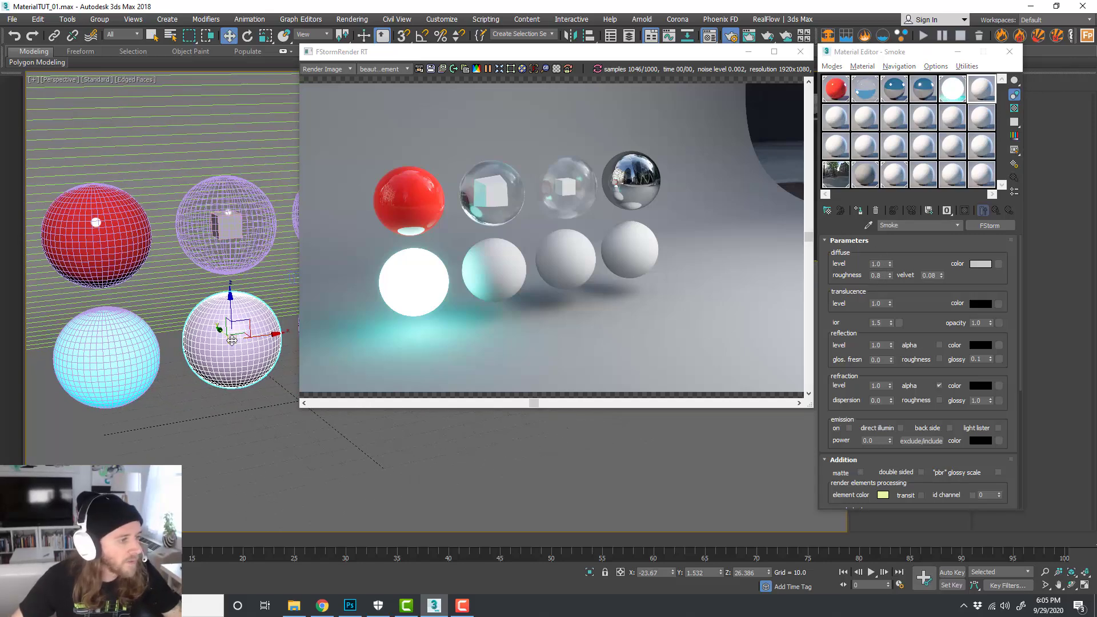
{"action": "left_click", "coordinate": [858, 211]}
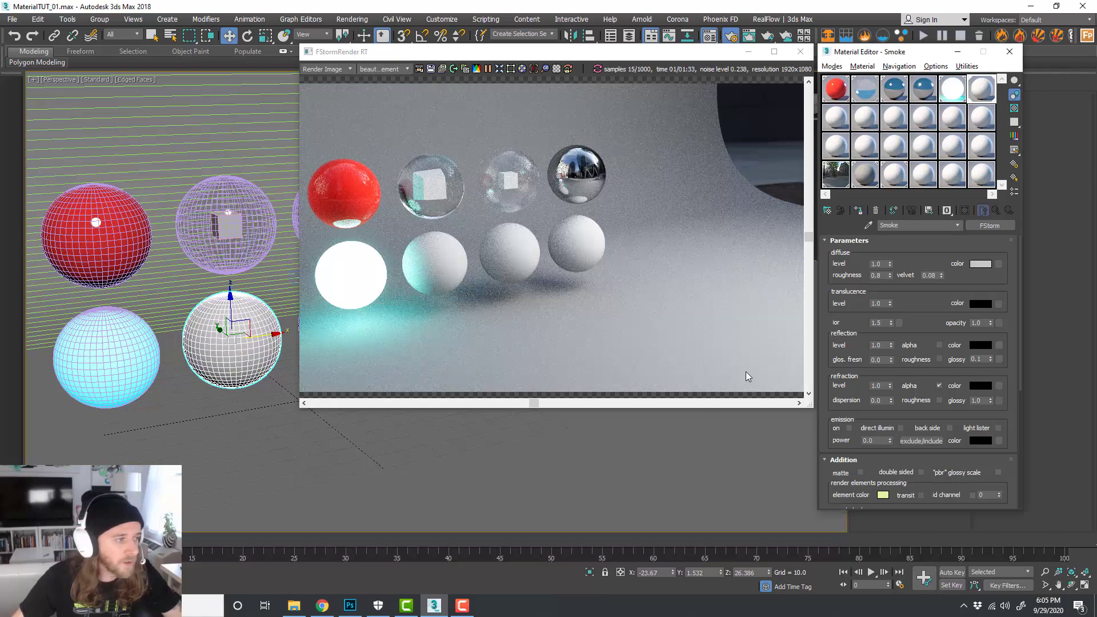
Step: Maximize the FStorm camera viewport and move the render preview window next to the material settings without overlapping them
{"action": "middle_click_drag", "start_coordinate": [218, 386], "coordinate": [273, 389]}
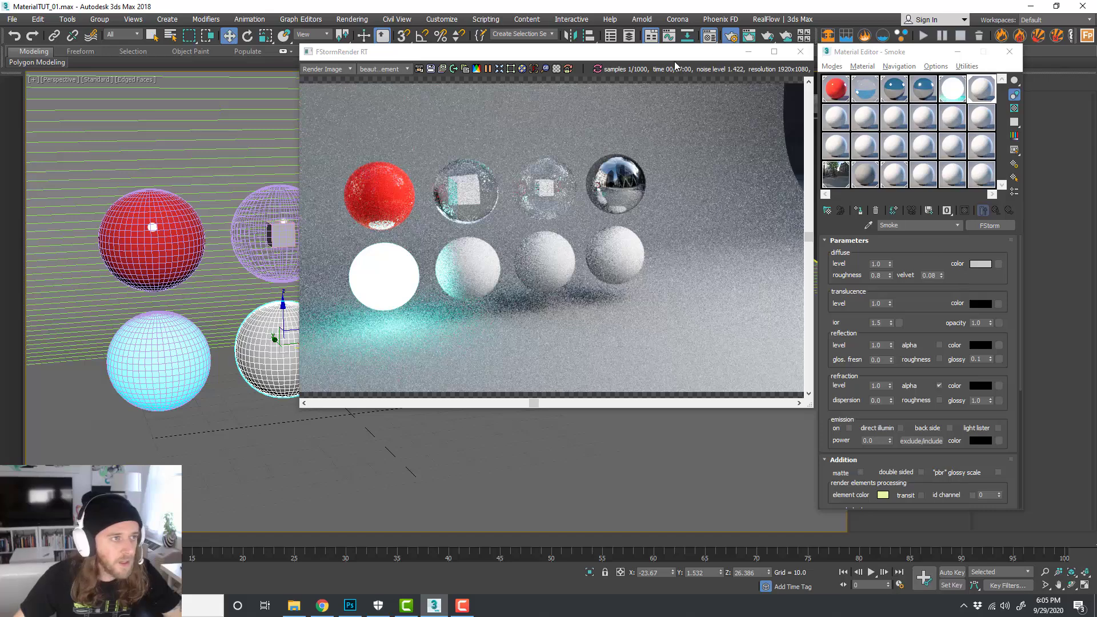
{"action": "key", "text": "alt+w"}
{"action": "left_click_drag", "start_coordinate": [552, 59], "coordinate": [364, 221]}
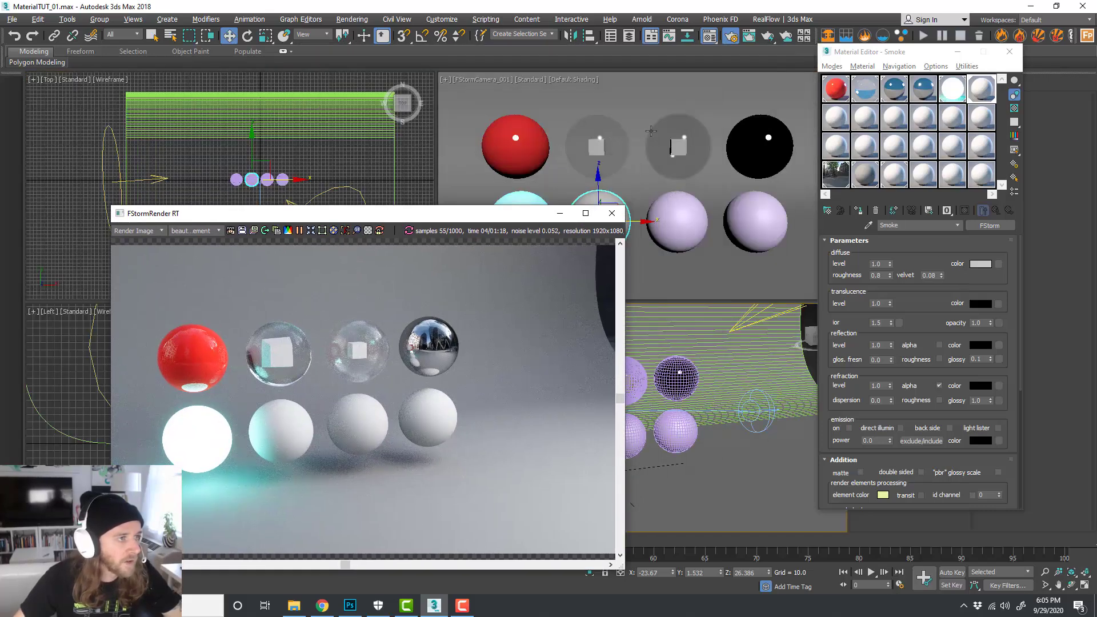
{"action": "key", "text": "alt+w"}
{"action": "left_click_drag", "start_coordinate": [466, 220], "coordinate": [386, 90]}
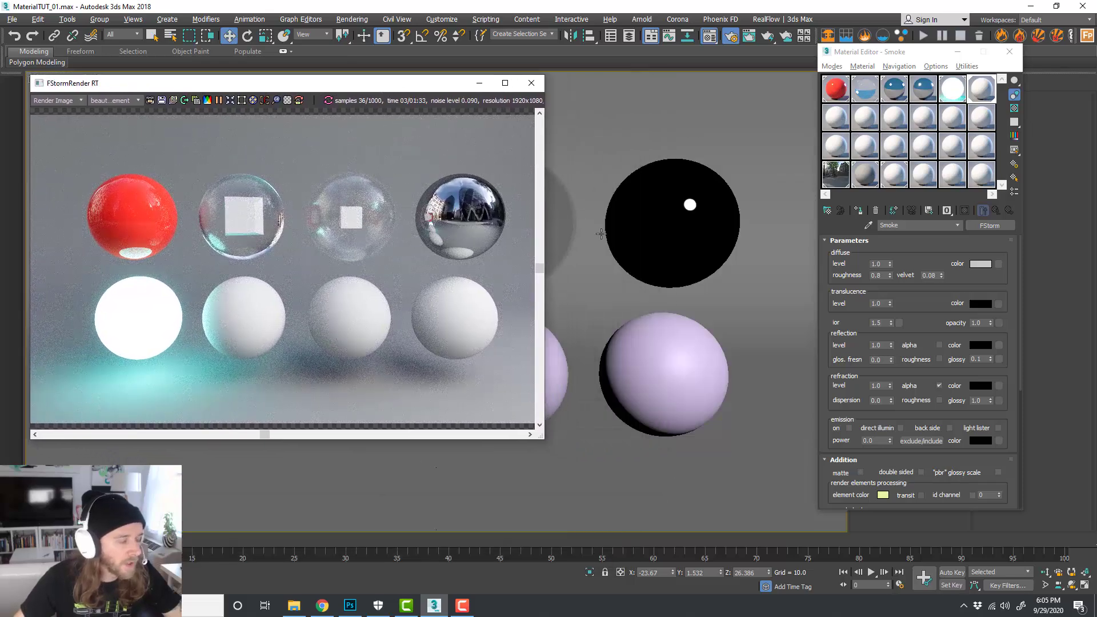
Step: Set the Smoke material's diffuse color to black
{"action": "left_click", "coordinate": [974, 94]}
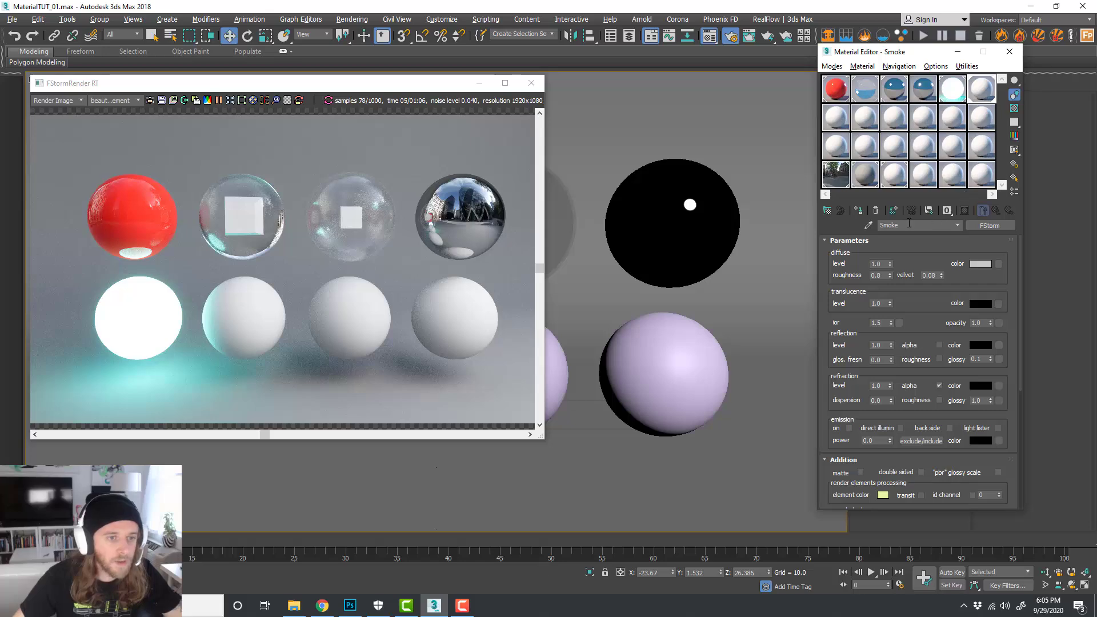
{"action": "left_click", "coordinate": [981, 264]}
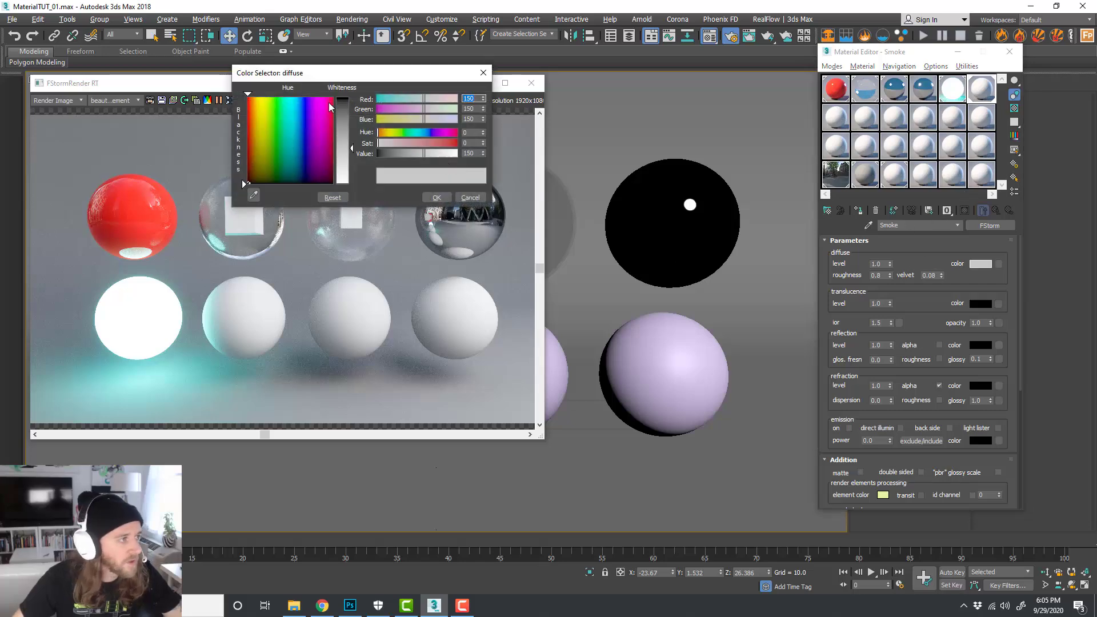
{"action": "left_click", "coordinate": [349, 113]}
{"action": "left_click", "coordinate": [437, 197]}
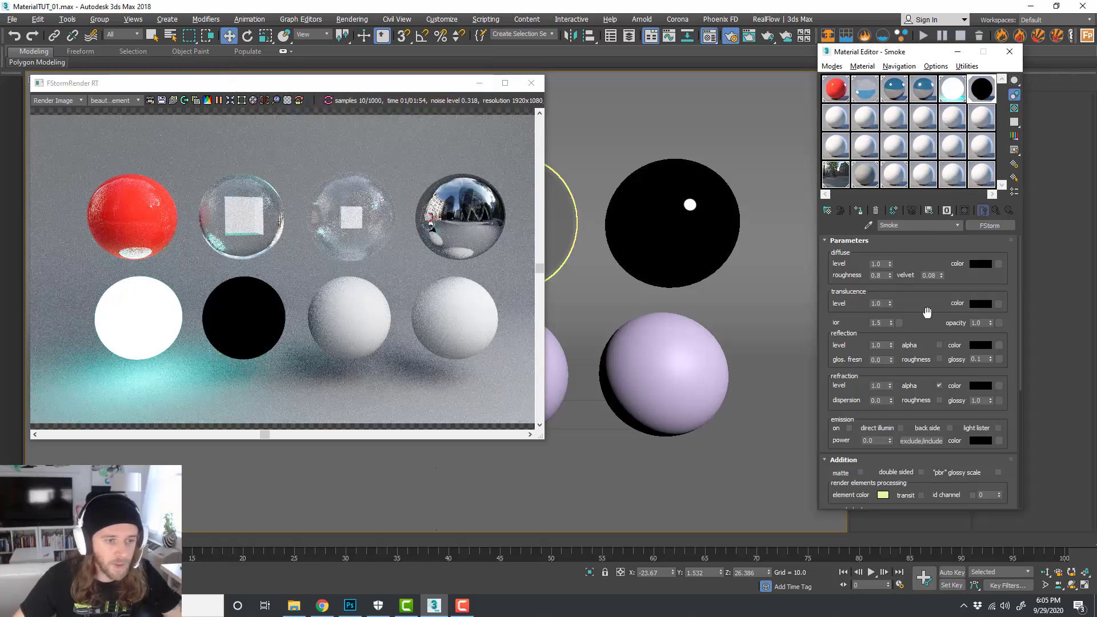
Step: Set the Smoke material's IOR to 1.0
{"action": "left_click_drag", "start_coordinate": [928, 314], "coordinate": [857, 297]}
{"action": "type", "text": "1"}
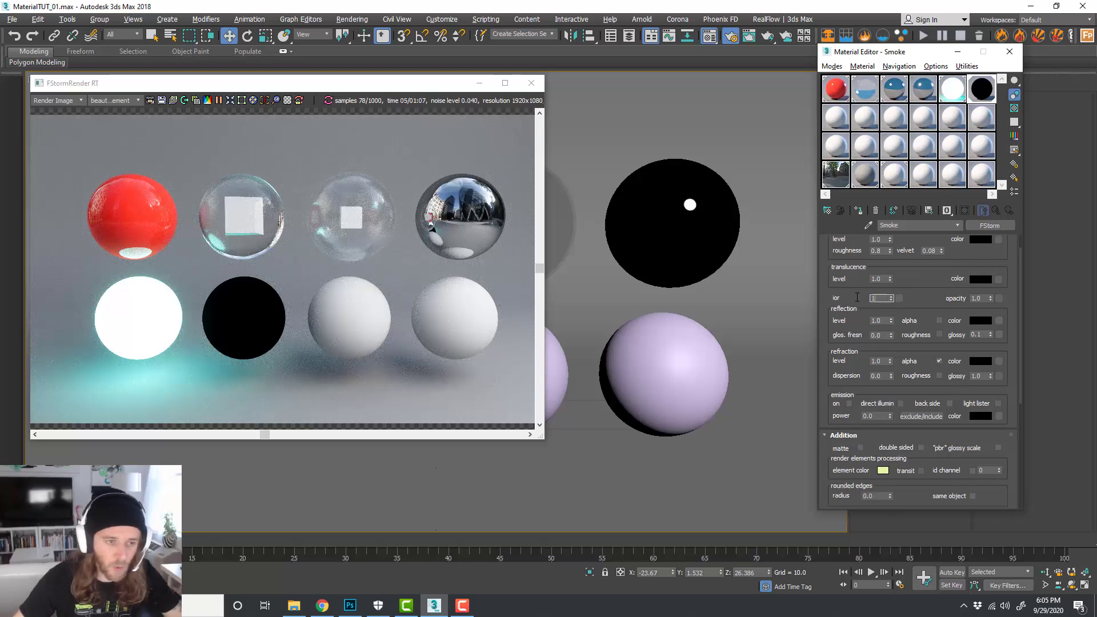
{"action": "key", "text": "Return"}
{"action": "left_click", "coordinate": [896, 312]}
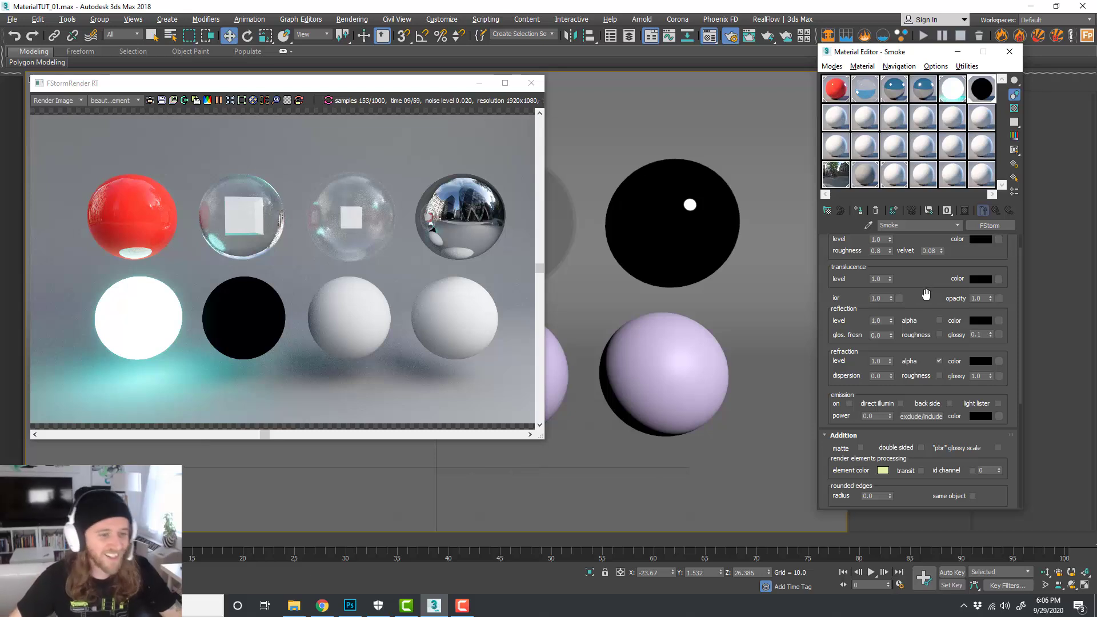
Step: Set the Smoke material's refraction color to pure white, RGB 255, 255, 255
{"action": "left_click_drag", "start_coordinate": [923, 300], "coordinate": [926, 292]}
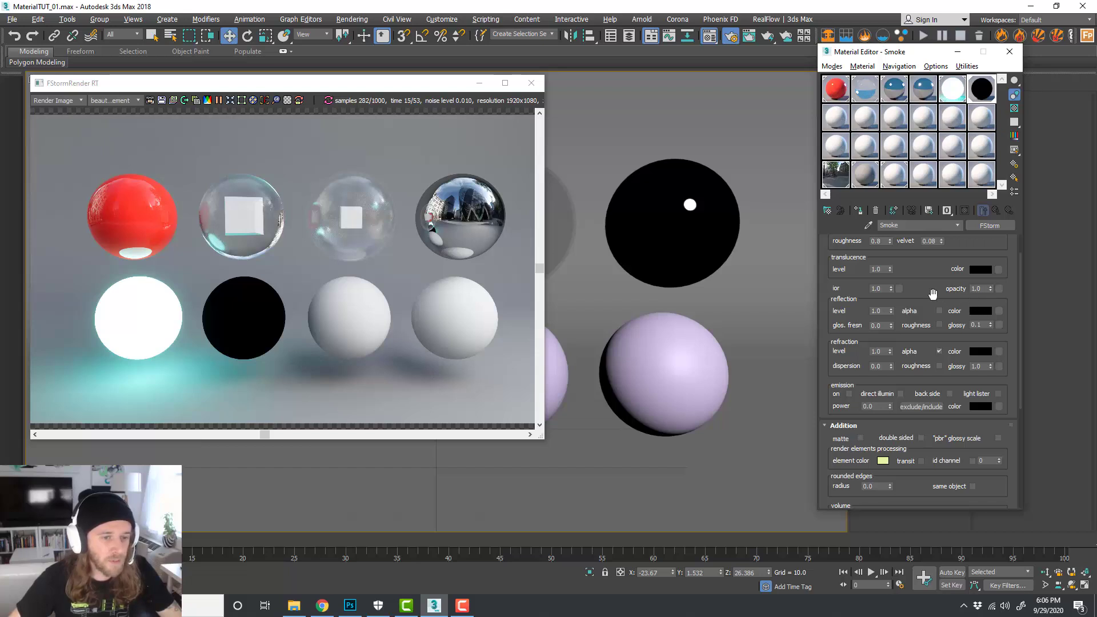
{"action": "scroll", "coordinate": [966, 311], "scroll_direction": "down", "scroll_amount": 2}
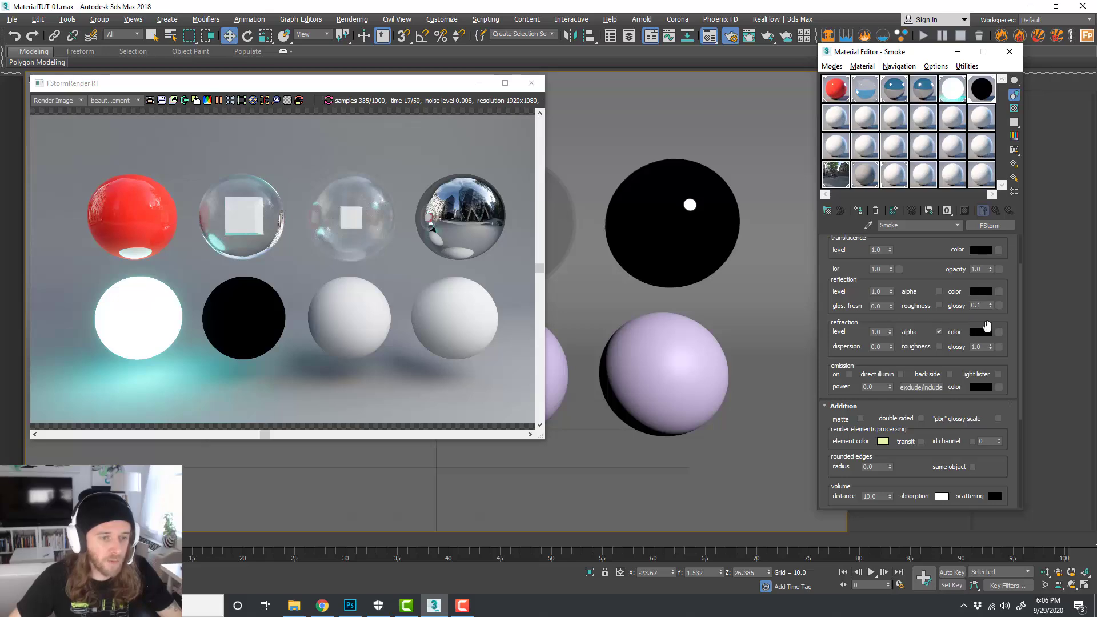
{"action": "left_click", "coordinate": [981, 332]}
{"action": "left_click_drag", "start_coordinate": [347, 156], "coordinate": [371, 183]}
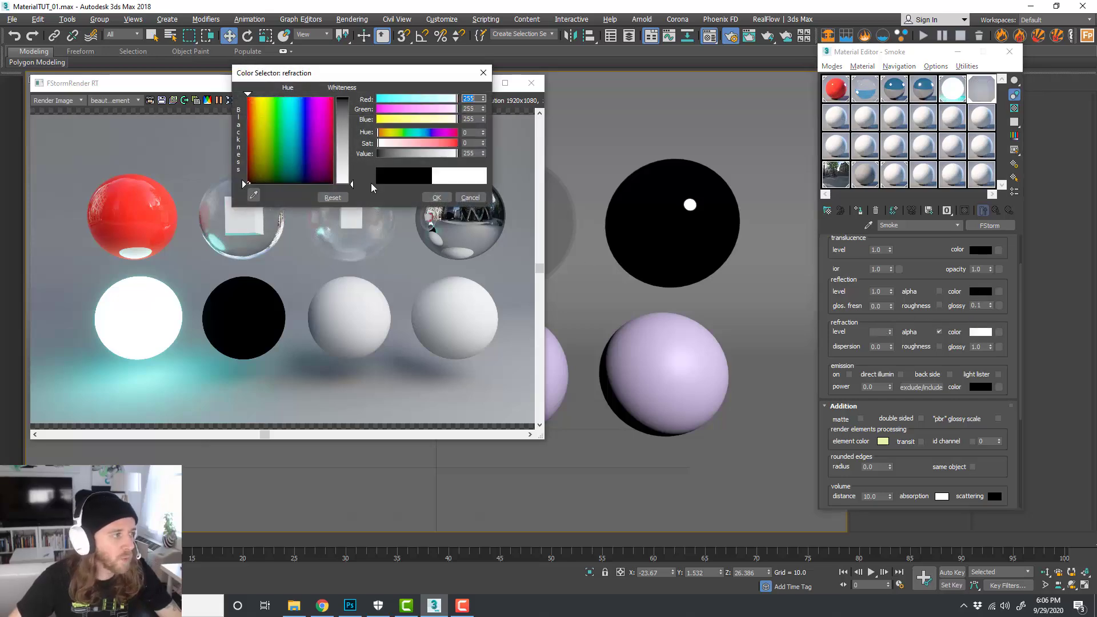
{"action": "left_click", "coordinate": [437, 197]}
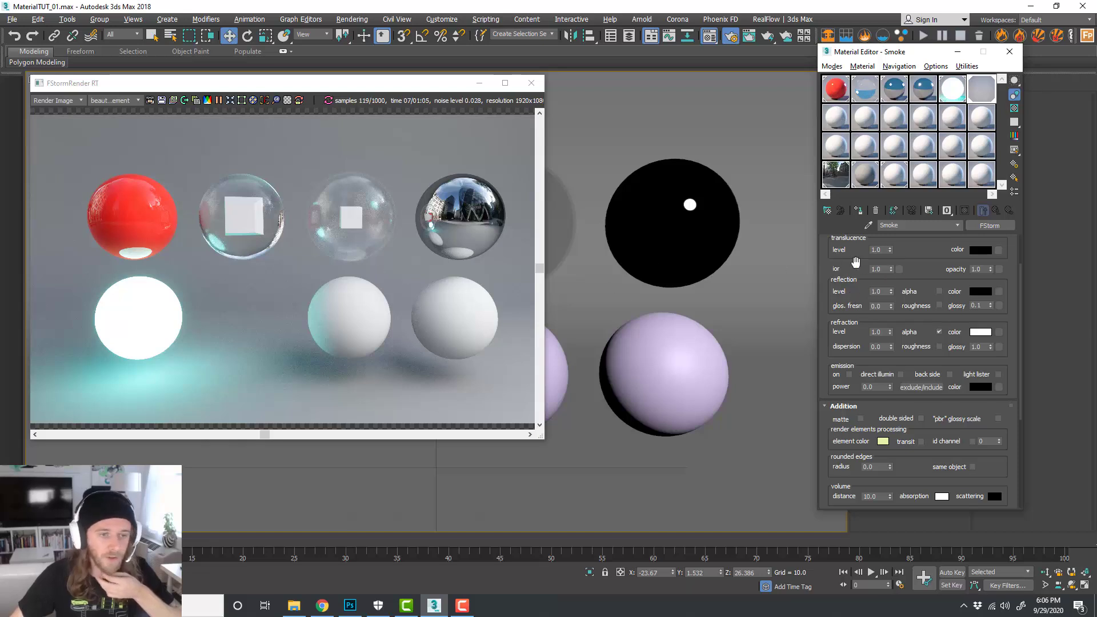
Step: Set the Smoke material's volume absorption color to dark gray, RGB 45, 45, 45
{"action": "left_click_drag", "start_coordinate": [921, 277], "coordinate": [922, 269]}
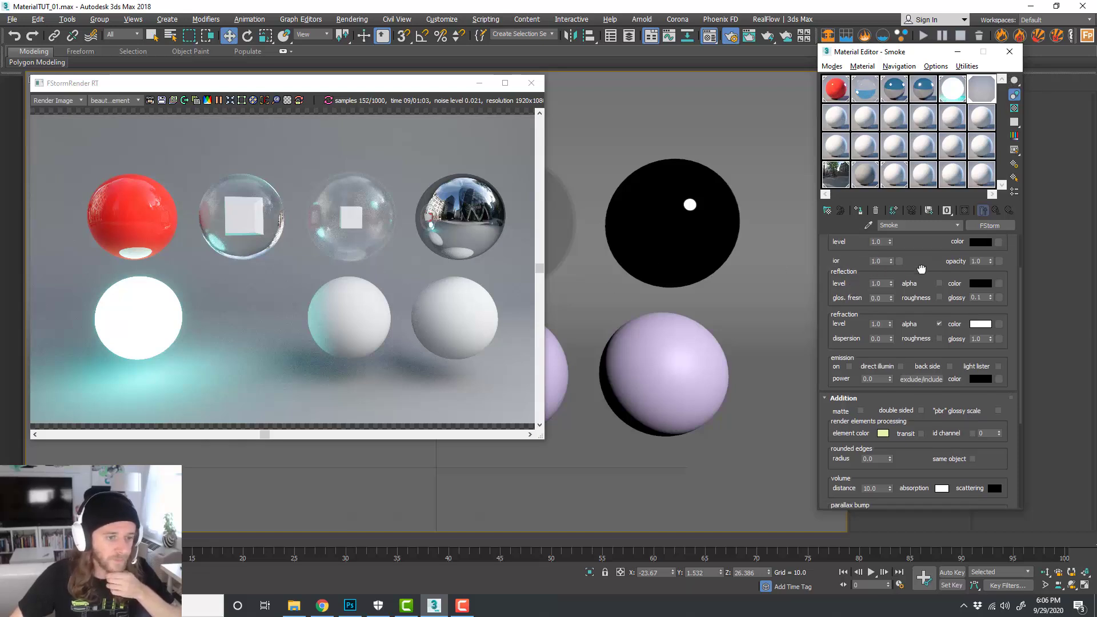
{"action": "scroll", "coordinate": [913, 308], "scroll_direction": "down", "scroll_amount": 6}
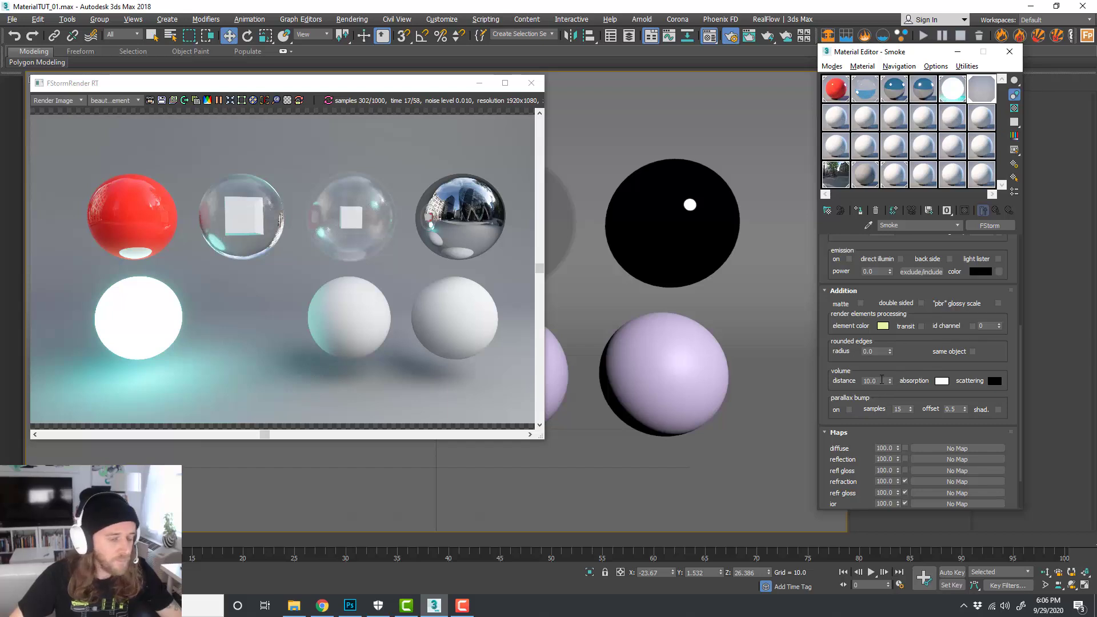
{"action": "left_click", "coordinate": [942, 382]}
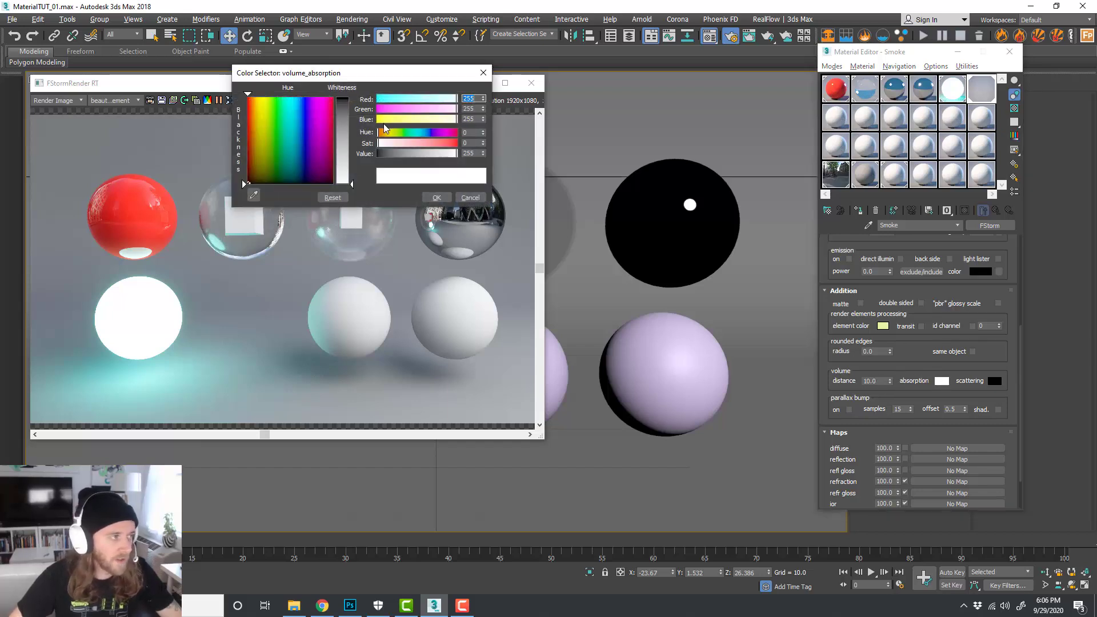
{"action": "left_click", "coordinate": [348, 138]}
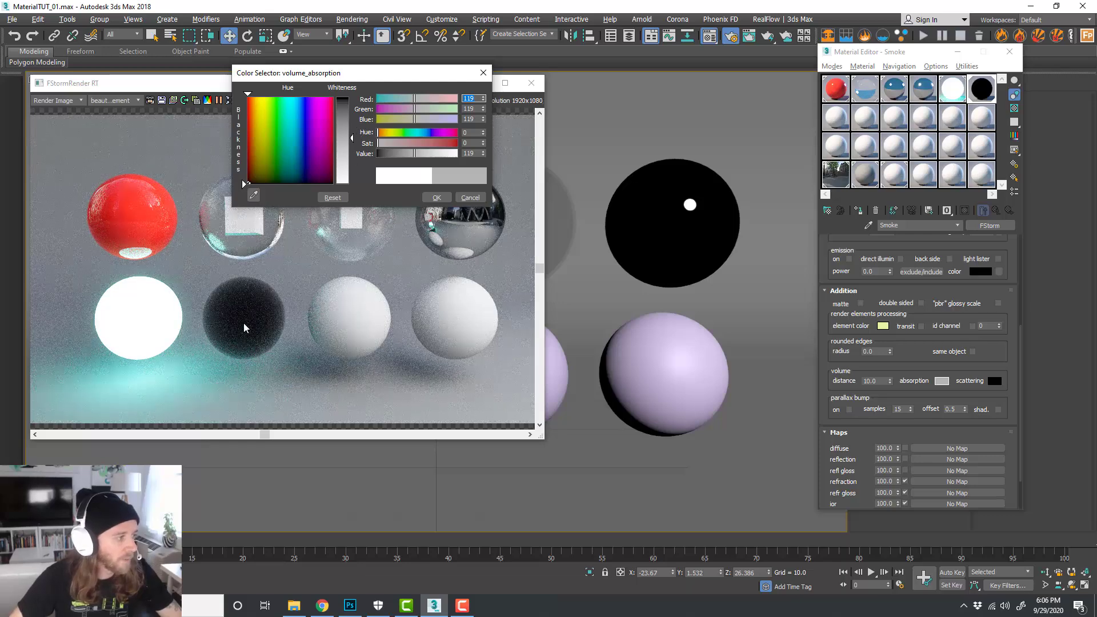
{"action": "left_click", "coordinate": [348, 113]}
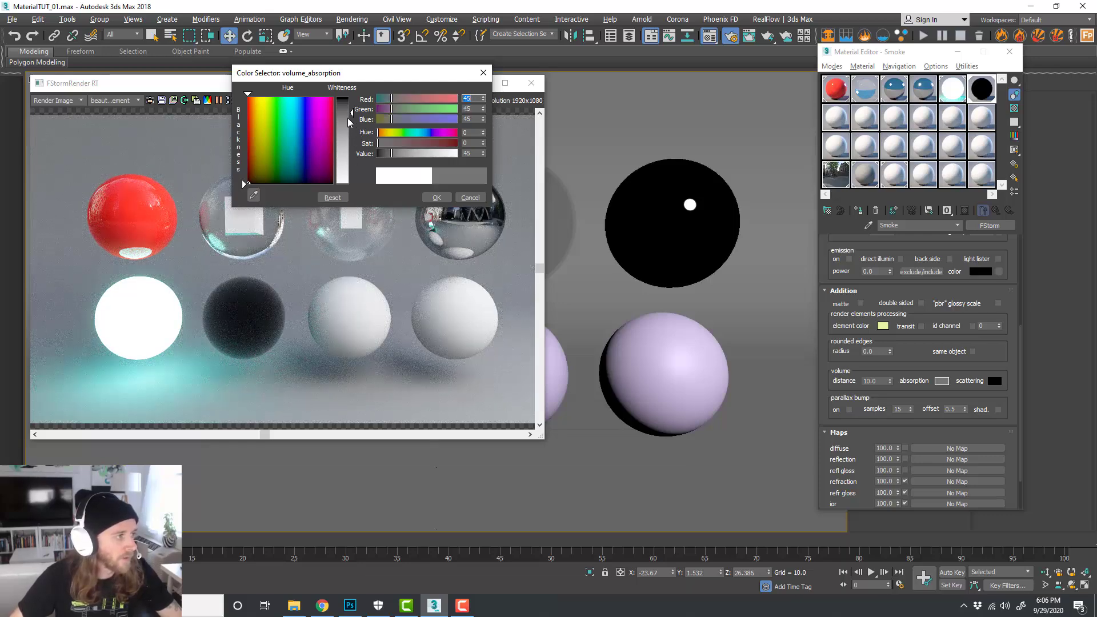
{"action": "left_click", "coordinate": [435, 197]}
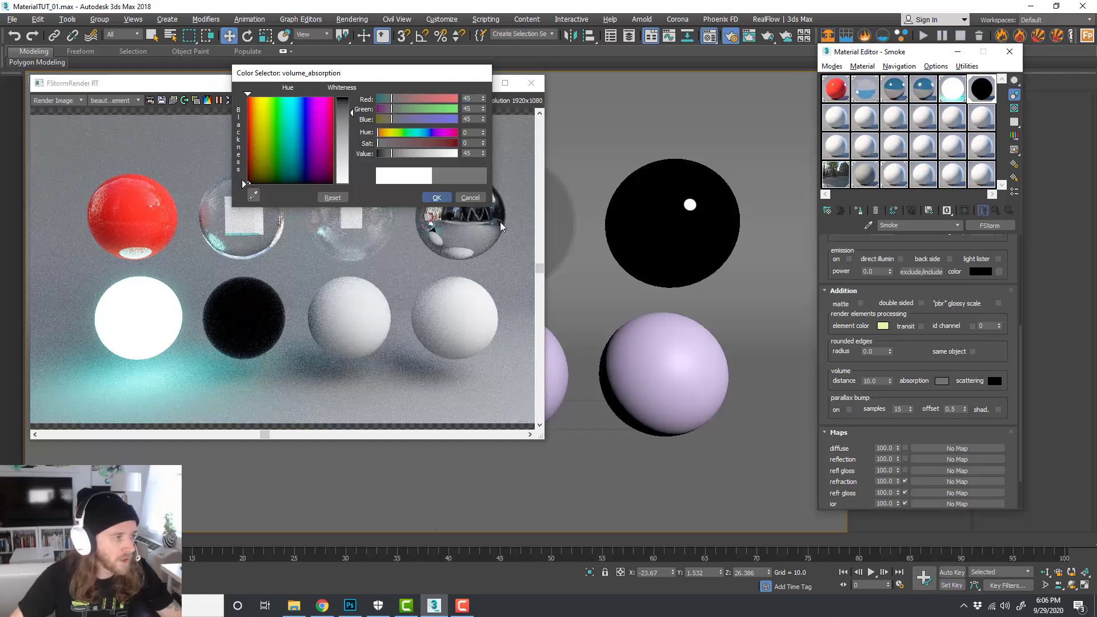
Step: Set the Smoke material's volume scattering color to gray, RGB 84, 84, 84
{"action": "left_click", "coordinate": [996, 380]}
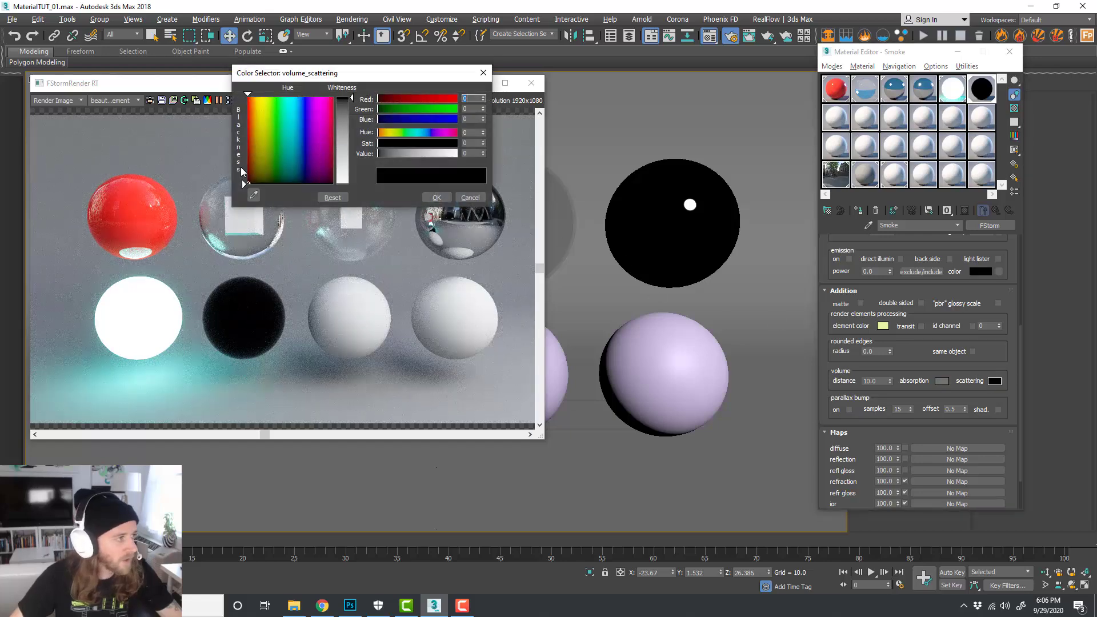
{"action": "left_click", "coordinate": [344, 126]}
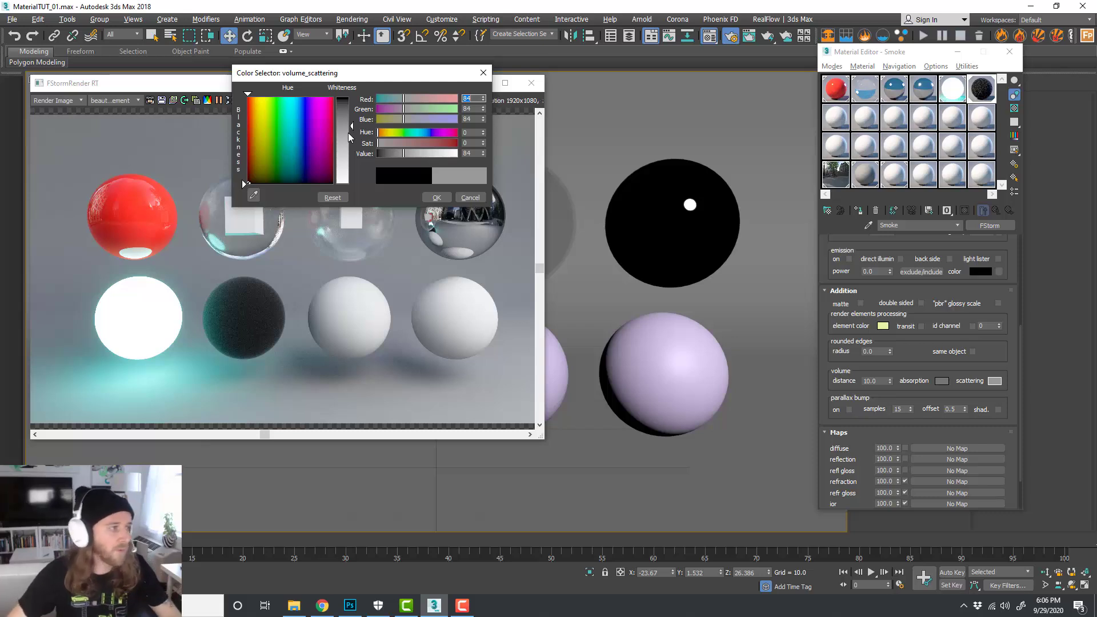
{"action": "left_click", "coordinate": [434, 198]}
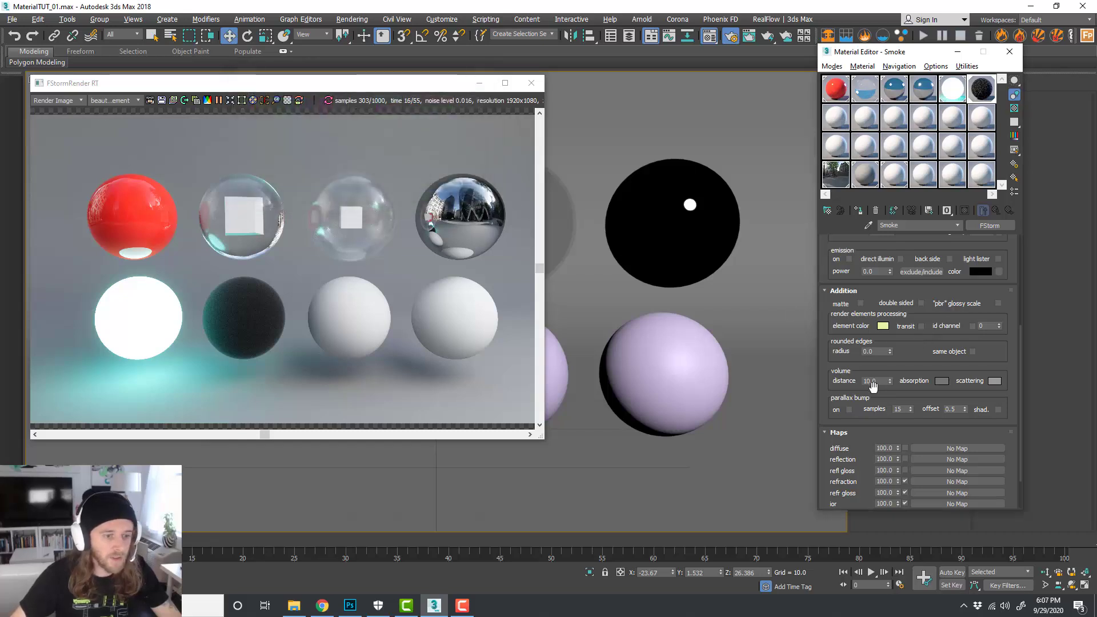
Step: Set the Smoke material's volume distance to 50 and its absorption color to RGB 23, 23, 23
{"action": "left_click_drag", "start_coordinate": [881, 380], "coordinate": [848, 382]}
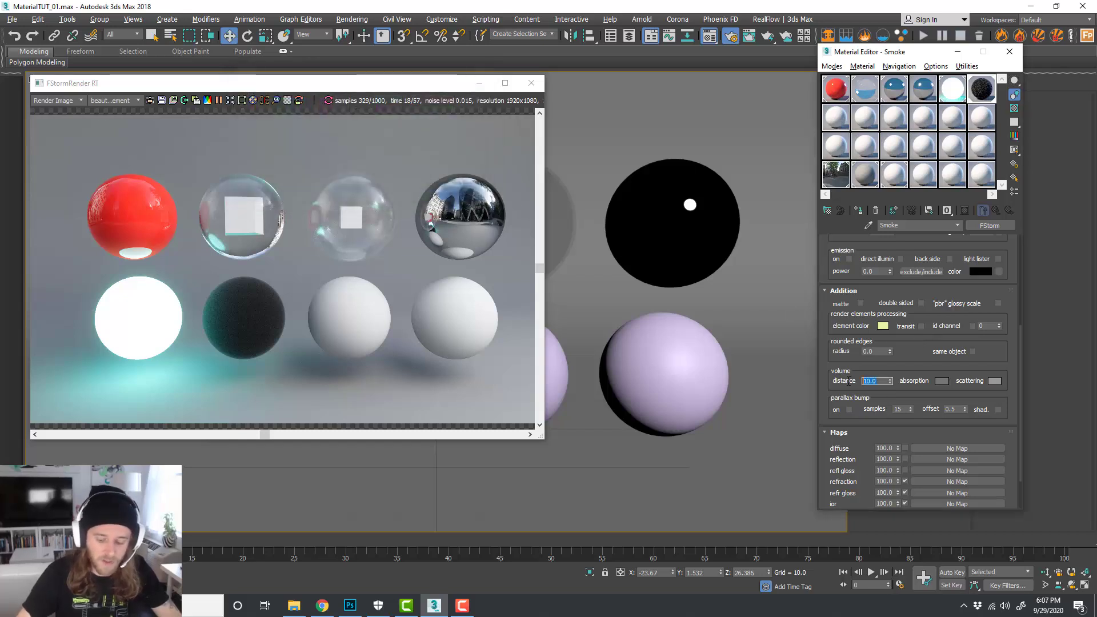
{"action": "type", "text": "50"}
{"action": "key", "text": "Return"}
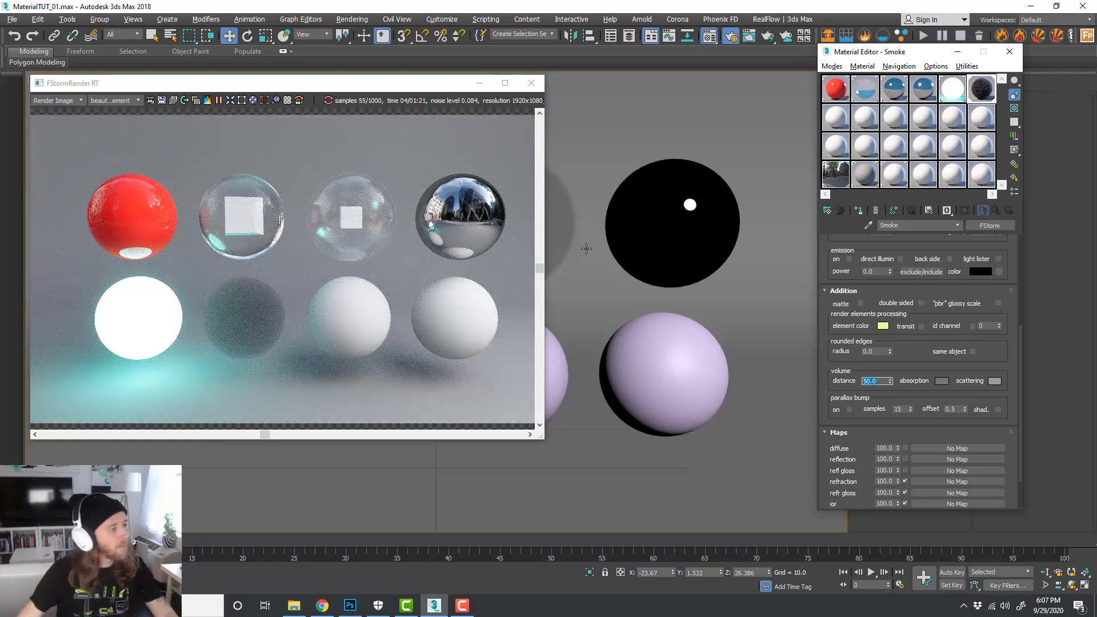
{"action": "left_click", "coordinate": [943, 381]}
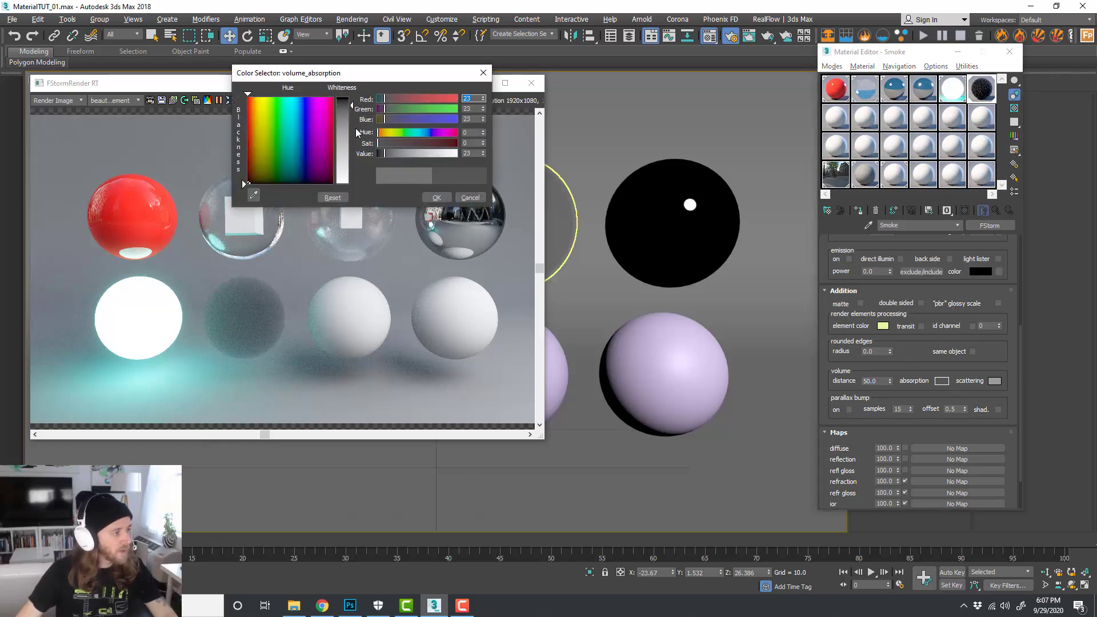
{"action": "left_click", "coordinate": [435, 199]}
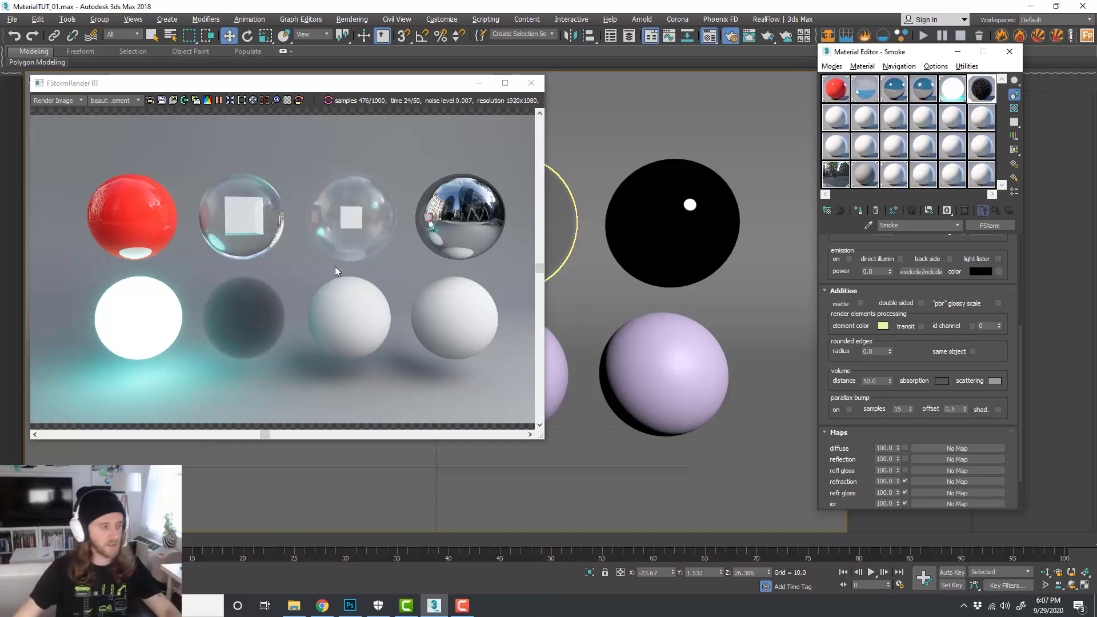
Step: Examine the Smoke sphere's volume in the render preview from several angles using the maximized Perspective viewport
{"action": "left_click_drag", "start_coordinate": [294, 85], "coordinate": [737, 87]}
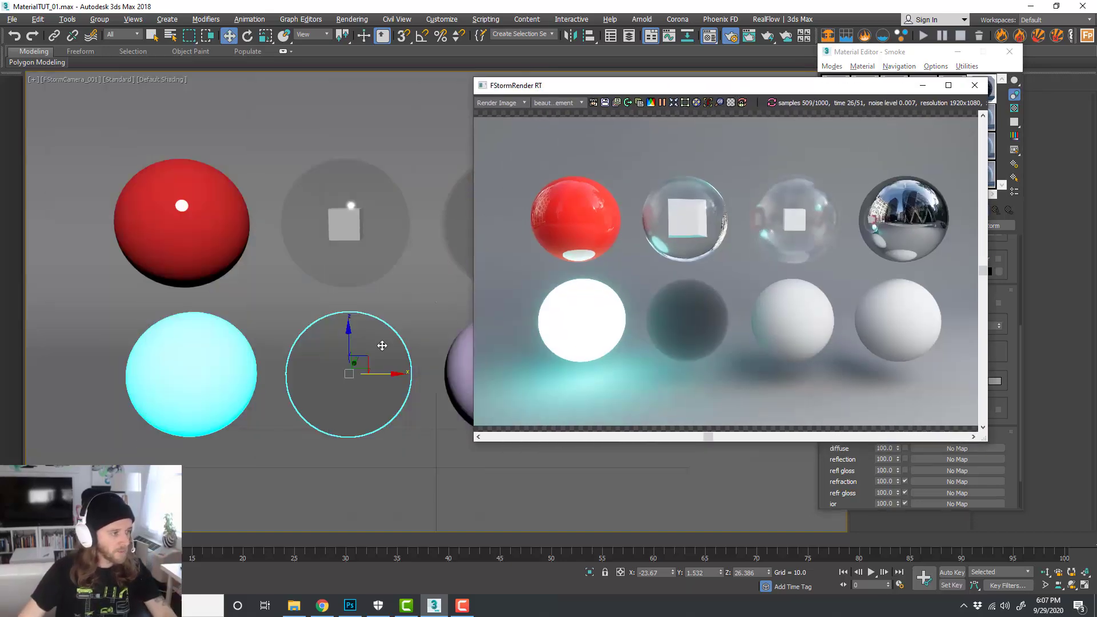
{"action": "key", "text": "alt+w"}
{"action": "left_click_drag", "start_coordinate": [577, 86], "coordinate": [754, 79]}
{"action": "left_click", "coordinate": [564, 443]}
{"action": "key", "text": "alt+w"}
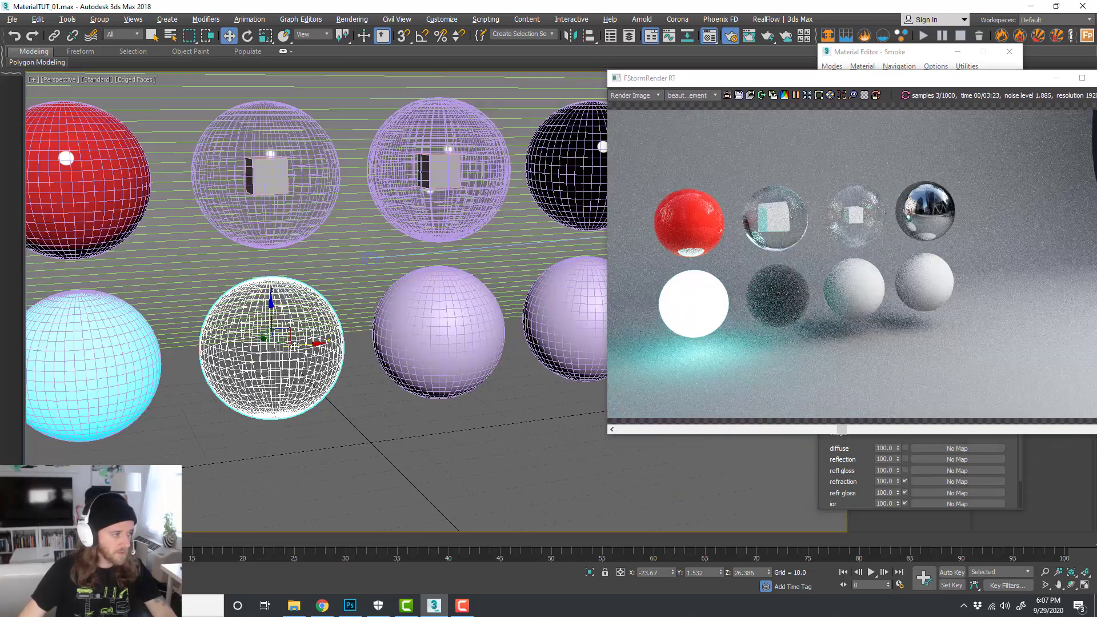
{"action": "scroll", "coordinate": [326, 350], "scroll_direction": "up", "scroll_amount": 3}
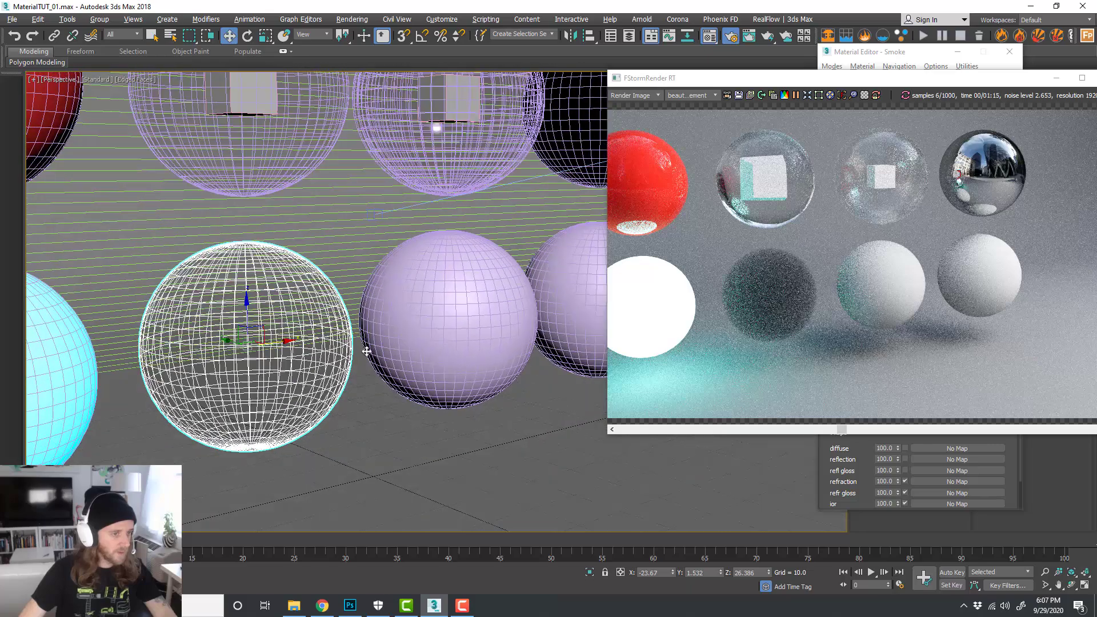
{"action": "mouse_move", "coordinate": [366, 351]}
{"action": "middle_mouse_down", "text": "alt"}
{"action": "mouse_move", "coordinate": [343, 354]}
{"action": "mouse_move", "coordinate": [379, 354]}
{"action": "middle_mouse_up", "text": "alt"}
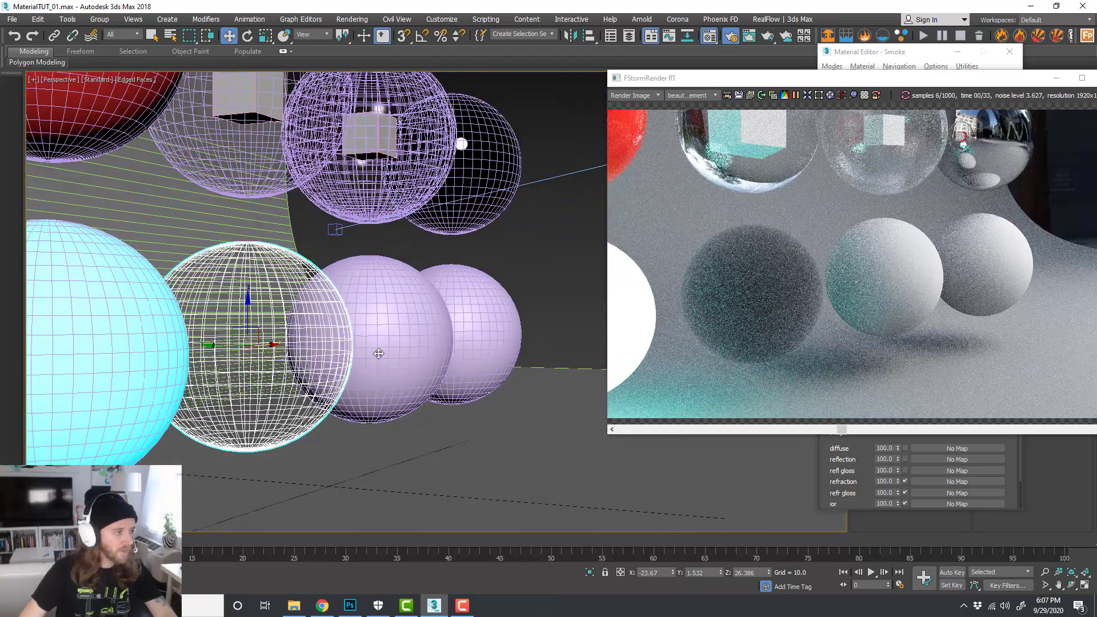
{"action": "left_click_drag", "start_coordinate": [771, 87], "coordinate": [628, 96]}
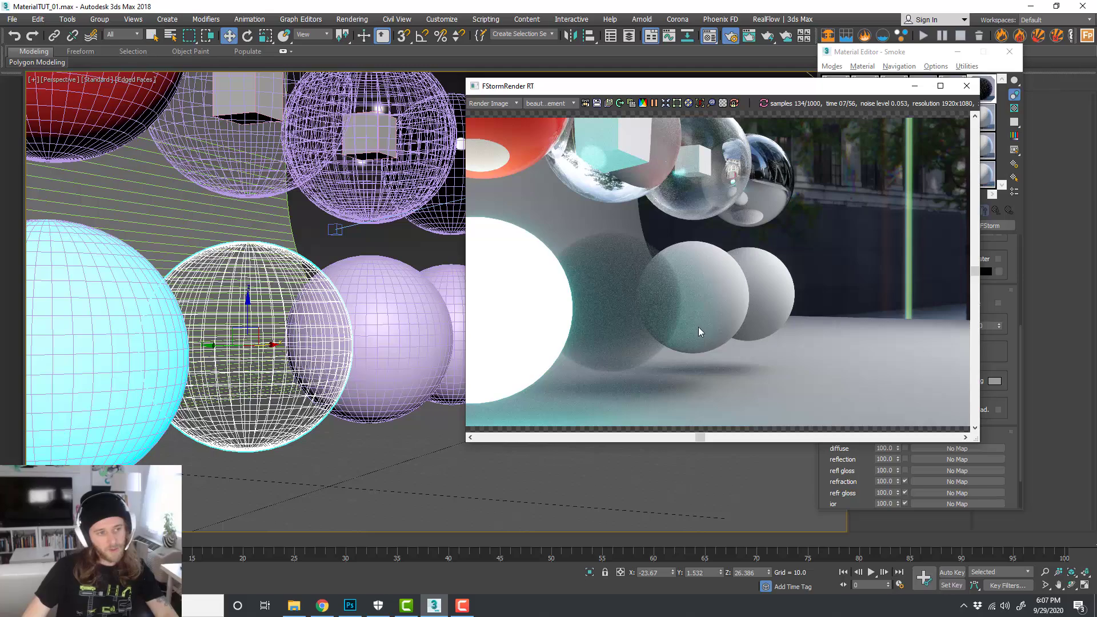
{"action": "middle_click_drag", "start_coordinate": [269, 408], "coordinate": [173, 402], "text": "alt"}
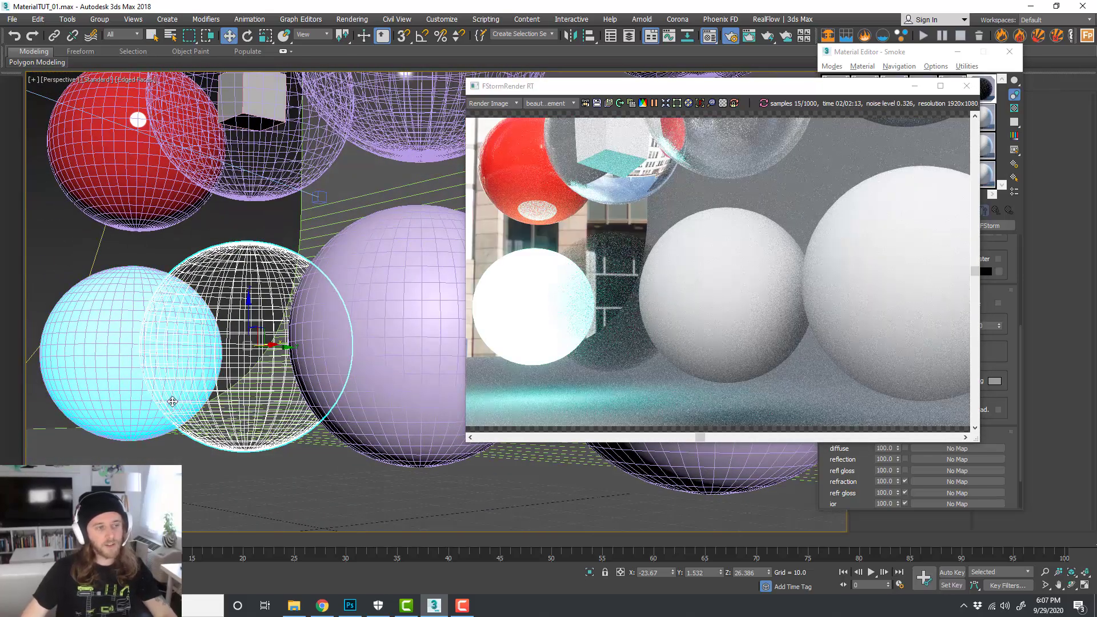
{"action": "middle_click_drag", "start_coordinate": [244, 395], "coordinate": [276, 418], "text": "alt"}
{"action": "scroll", "coordinate": [276, 418], "scroll_direction": "down", "scroll_amount": 6}
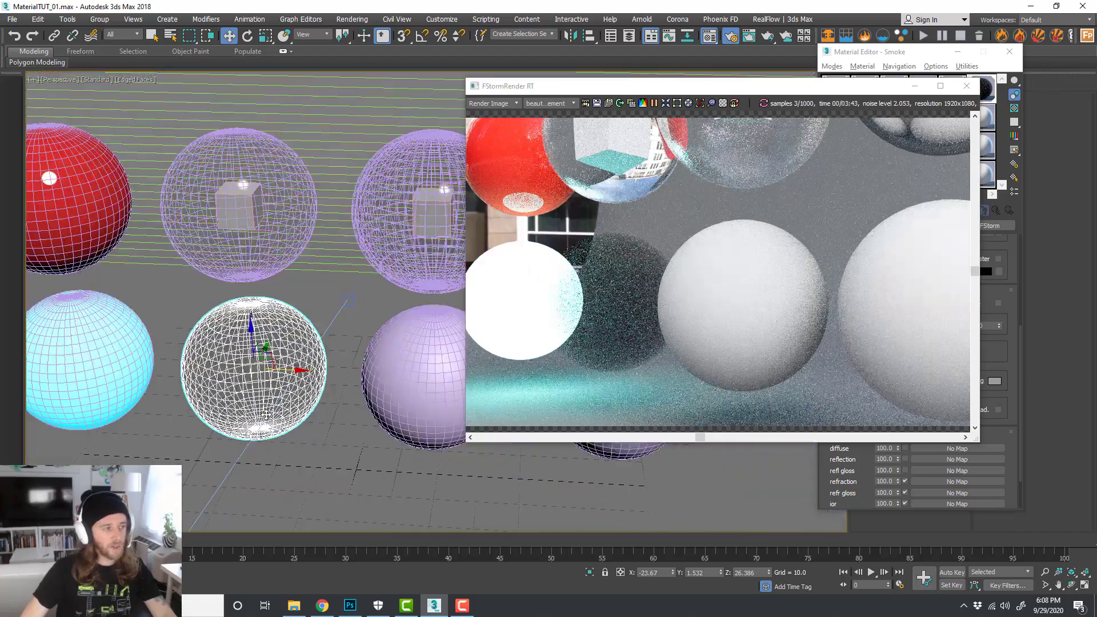
{"action": "scroll", "coordinate": [658, 257], "scroll_direction": "down", "scroll_amount": 2}
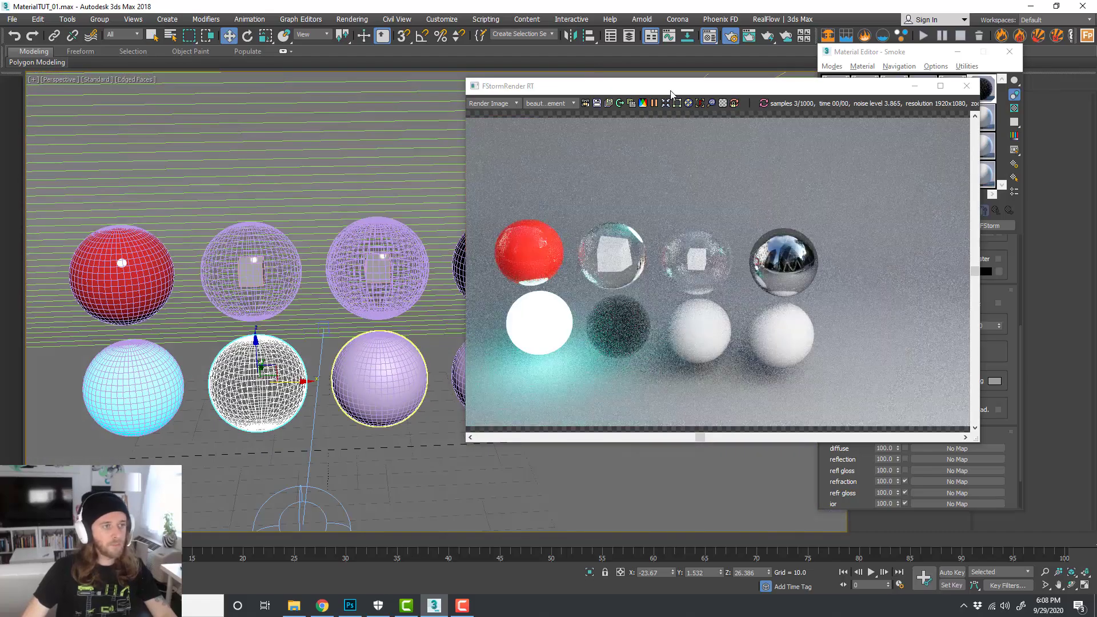
Step: Return to the maximized FStorm camera viewport and move the render preview window clear of the material settings
{"action": "left_click_drag", "start_coordinate": [686, 86], "coordinate": [619, 64]}
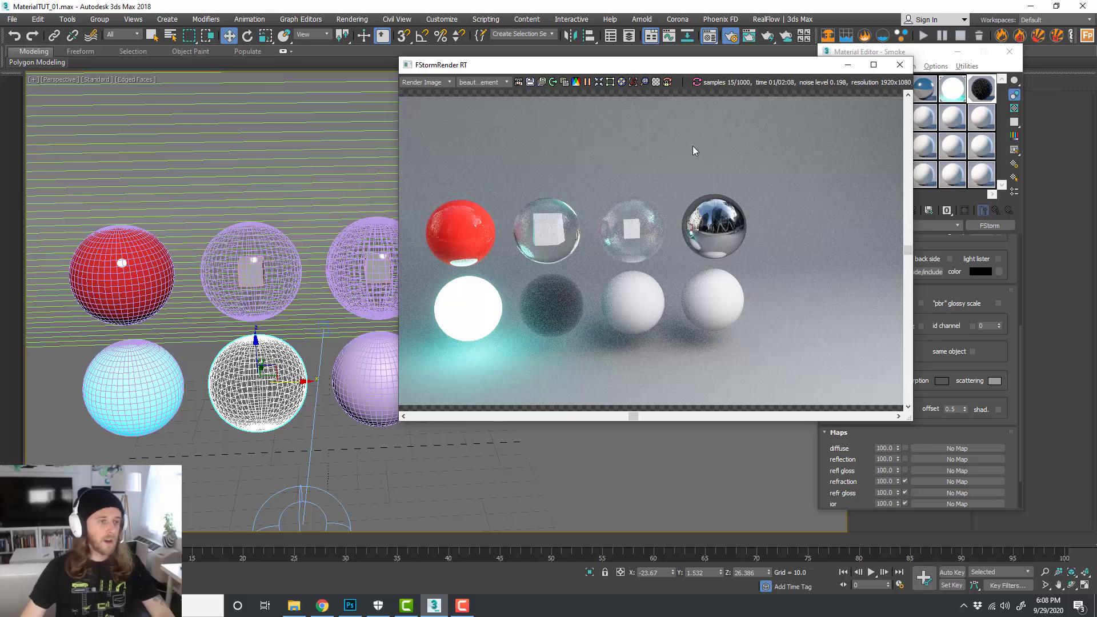
{"action": "key", "text": "alt+w"}
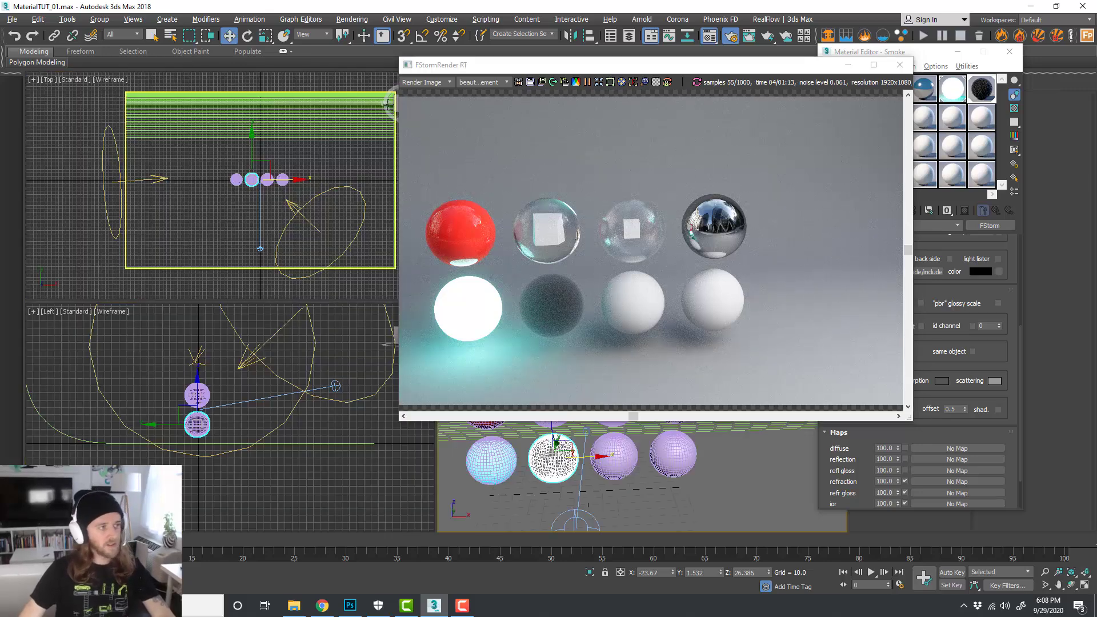
{"action": "left_click_drag", "start_coordinate": [504, 67], "coordinate": [343, 239]}
{"action": "key", "text": "alt+w"}
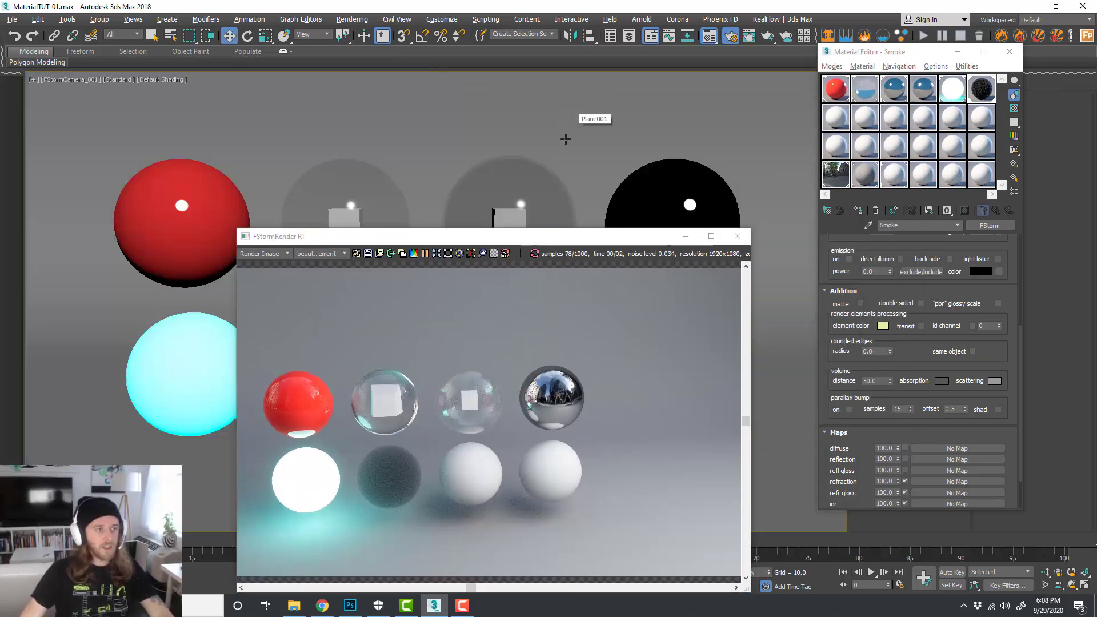
{"action": "left_click", "coordinate": [552, 216]}
{"action": "left_click_drag", "start_coordinate": [552, 218], "coordinate": [549, 73]}
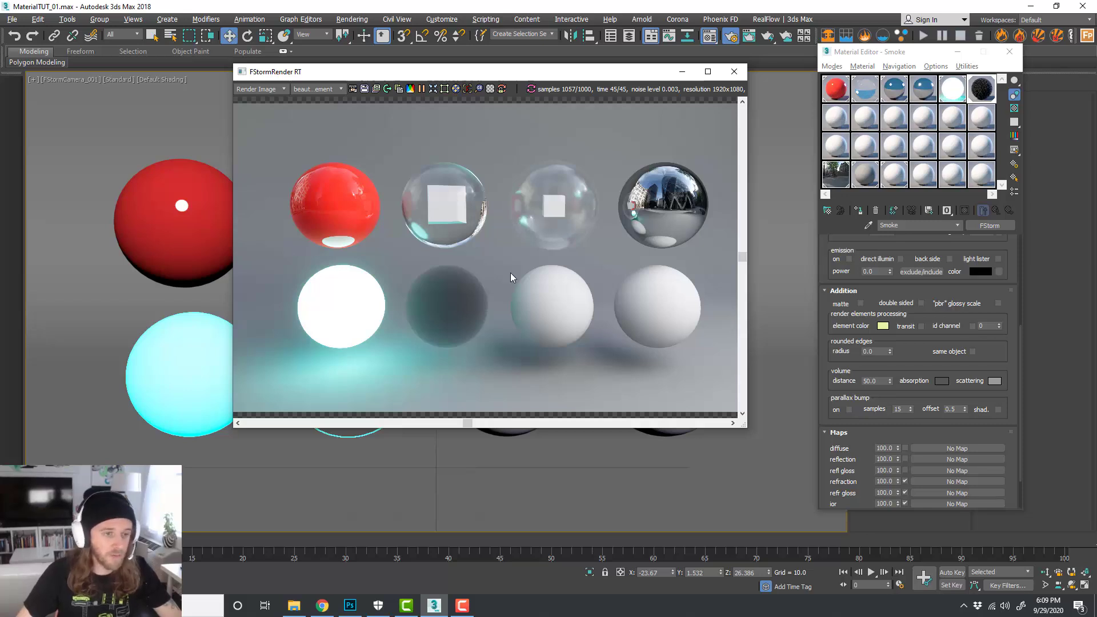
Step: Rename the first unused sample material as Wood, with the render preview and Material Editor windows arranged side by side
{"action": "scroll", "coordinate": [935, 308], "scroll_direction": "up", "scroll_amount": 5}
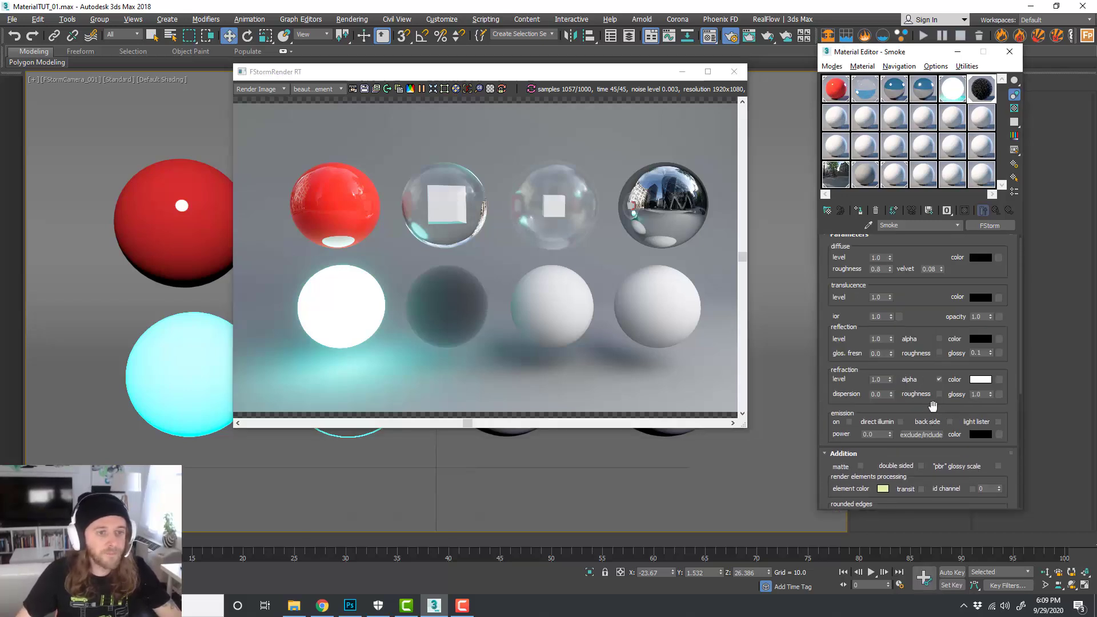
{"action": "left_click", "coordinate": [847, 120]}
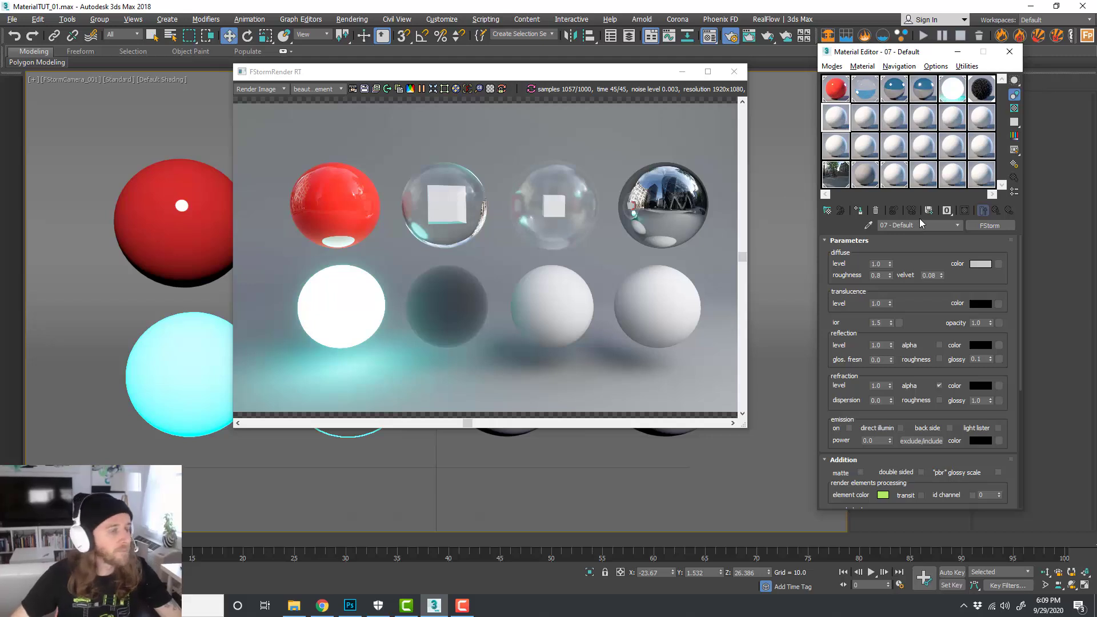
{"action": "left_click_drag", "start_coordinate": [580, 73], "coordinate": [536, 75]}
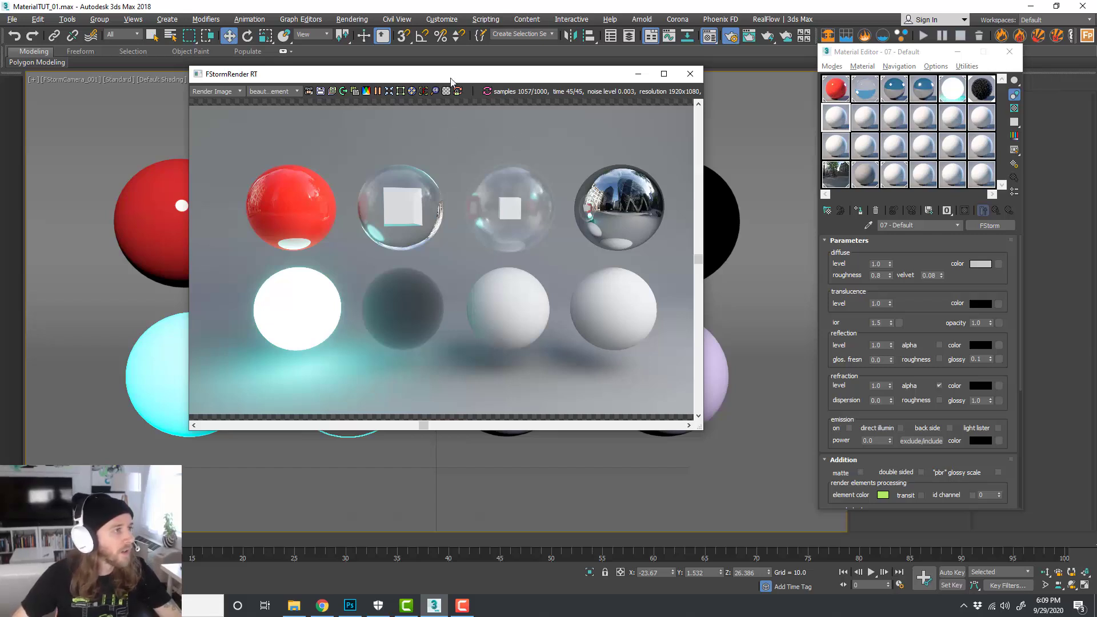
{"action": "left_click_drag", "start_coordinate": [452, 80], "coordinate": [316, 92]}
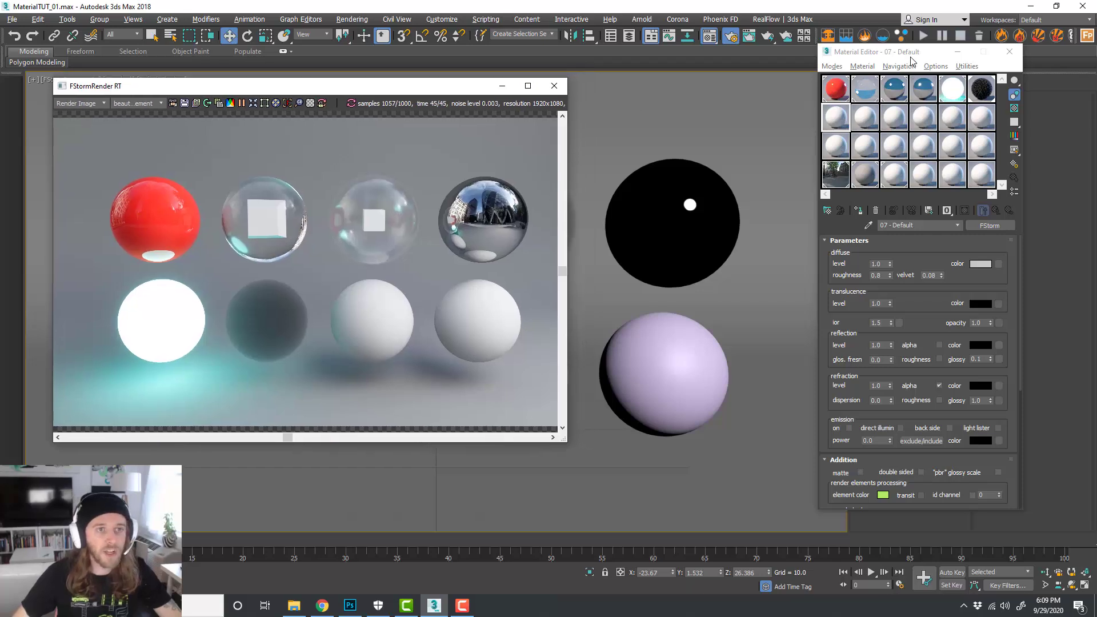
{"action": "left_click_drag", "start_coordinate": [914, 53], "coordinate": [859, 65]}
{"action": "left_click", "coordinate": [787, 135]}
{"action": "left_click", "coordinate": [787, 135]}
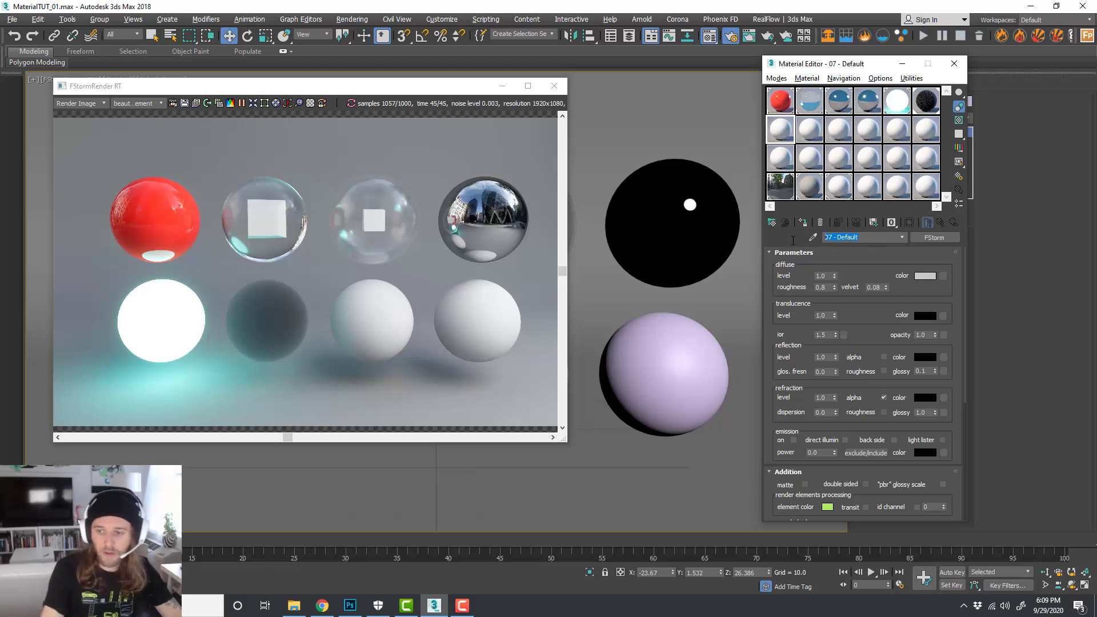
{"action": "type", "text": "Wood"}
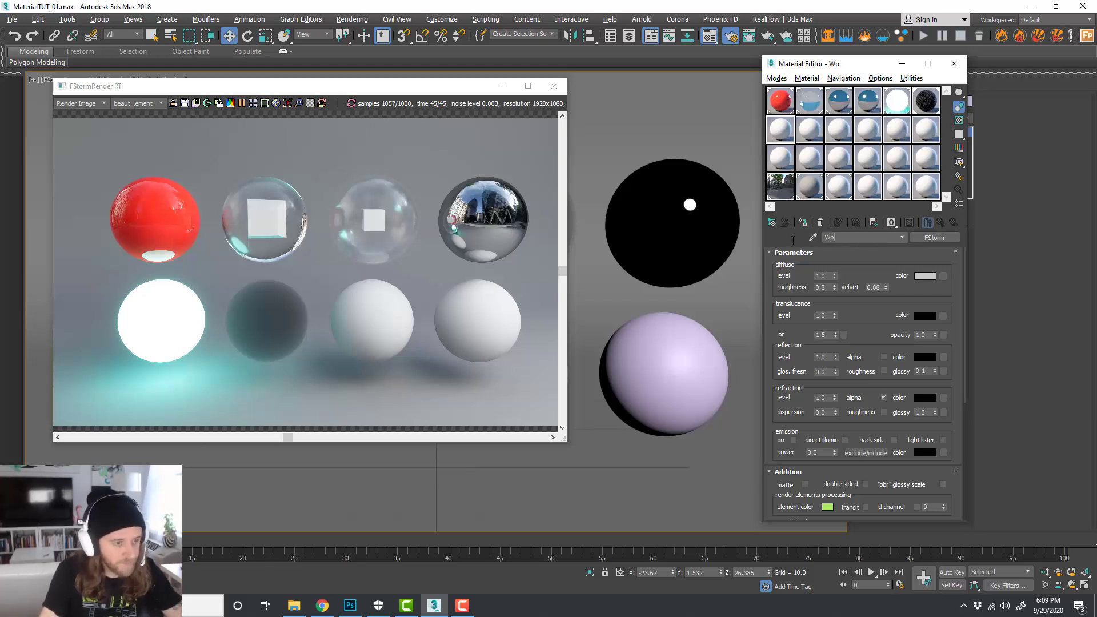
{"action": "key", "text": "Return"}
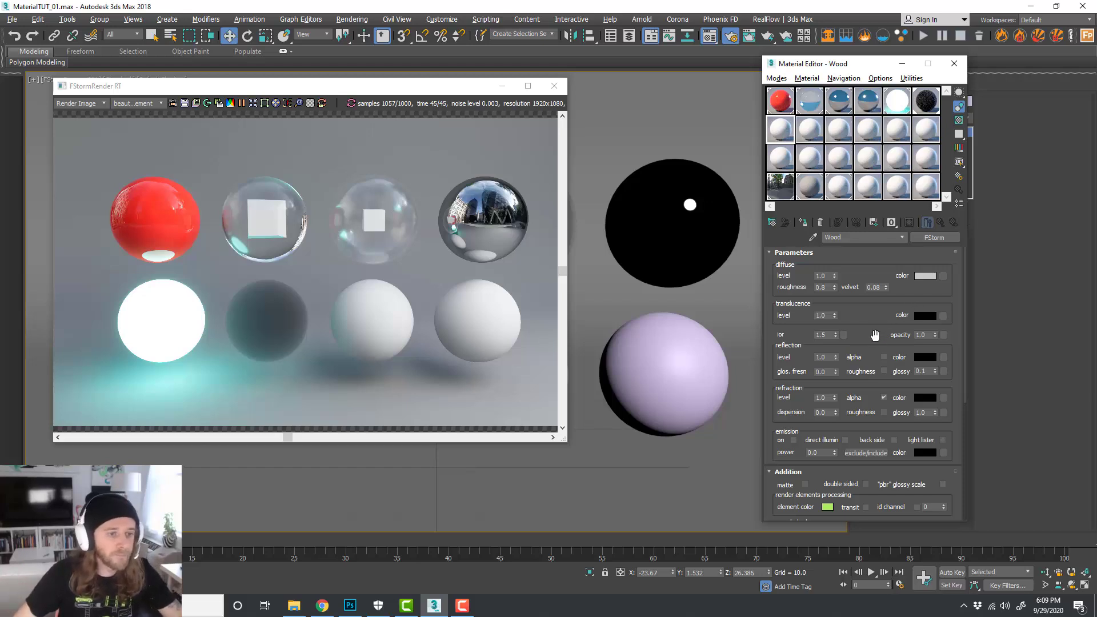
Step: Enable the Wood material's diffuse map and assign an FStormBitmap map to it
{"action": "scroll", "coordinate": [873, 337], "scroll_direction": "down", "scroll_amount": 5}
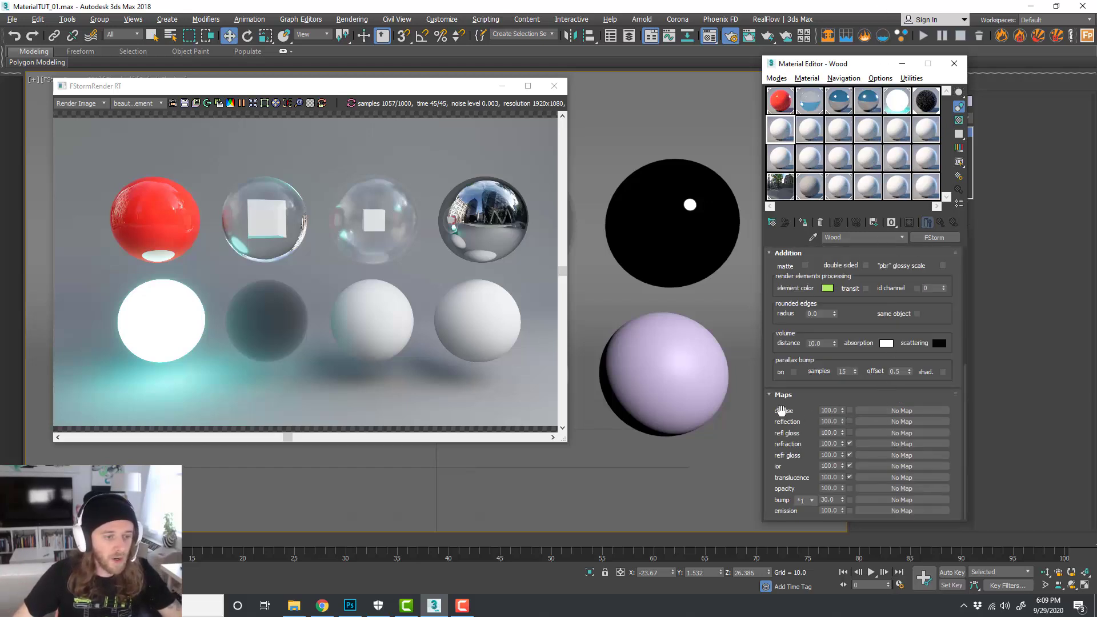
{"action": "left_click", "coordinate": [849, 410]}
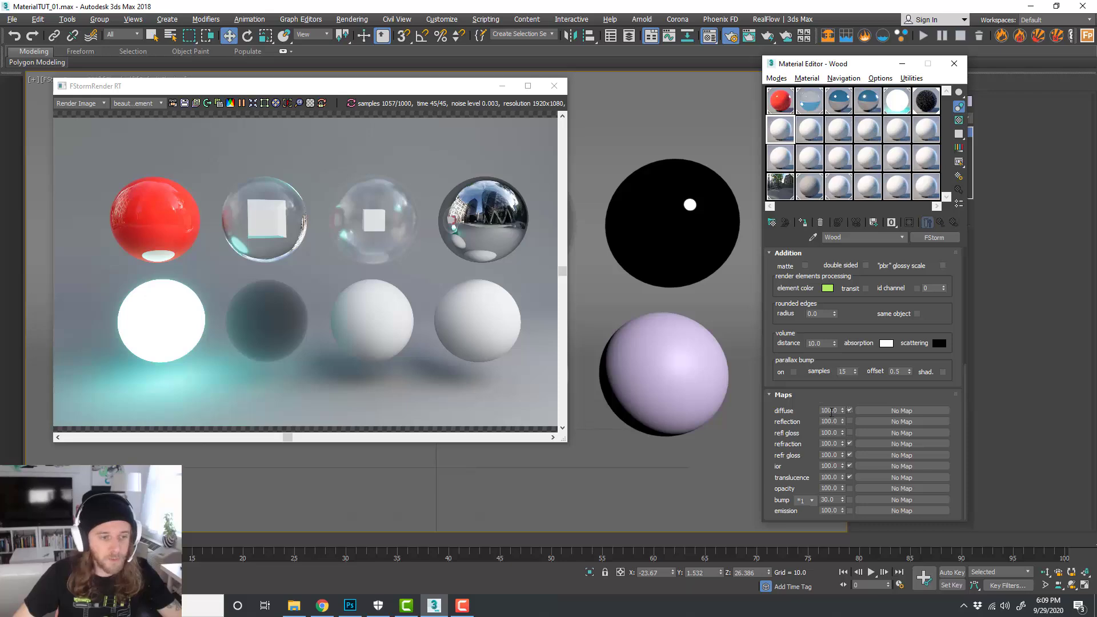
{"action": "left_click", "coordinate": [890, 412]}
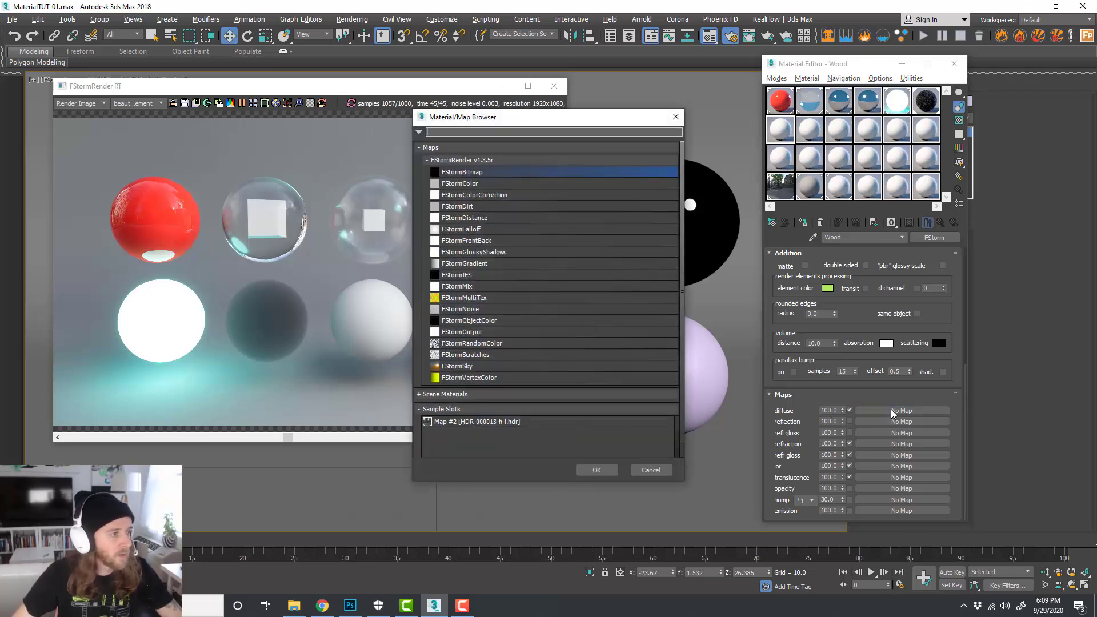
{"action": "double_click", "coordinate": [464, 172]}
Step: Load Walnut_Dark_01.jpg from the MaterialsCrashCourse folder as the image file of the diffuse bitmap
{"action": "scroll", "coordinate": [883, 460], "scroll_direction": "up", "scroll_amount": 2}
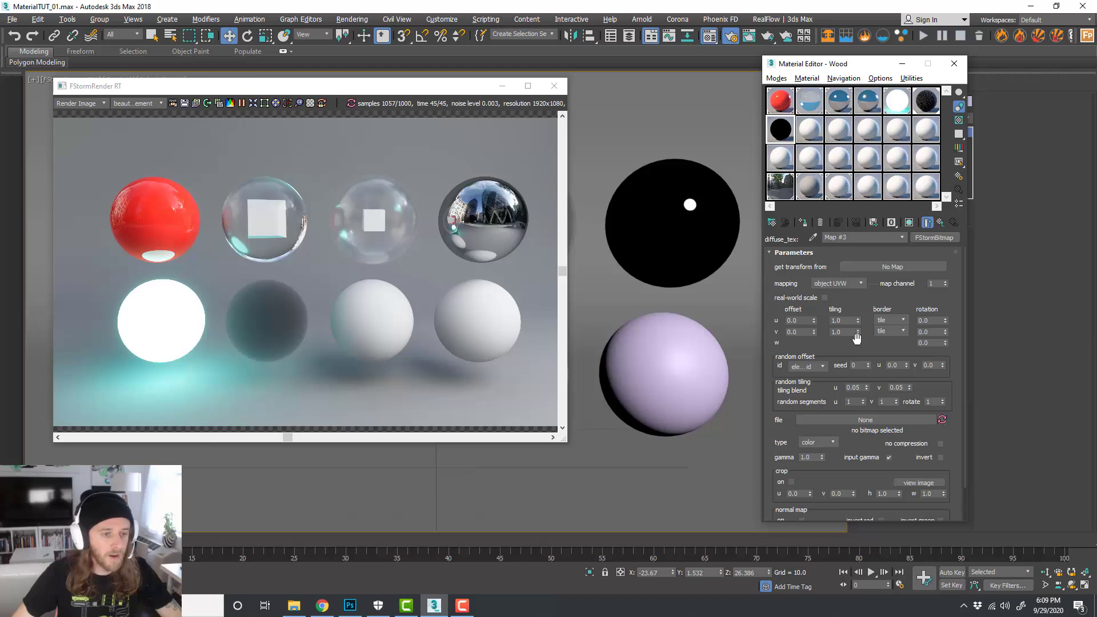
{"action": "scroll", "coordinate": [857, 338], "scroll_direction": "down", "scroll_amount": 2}
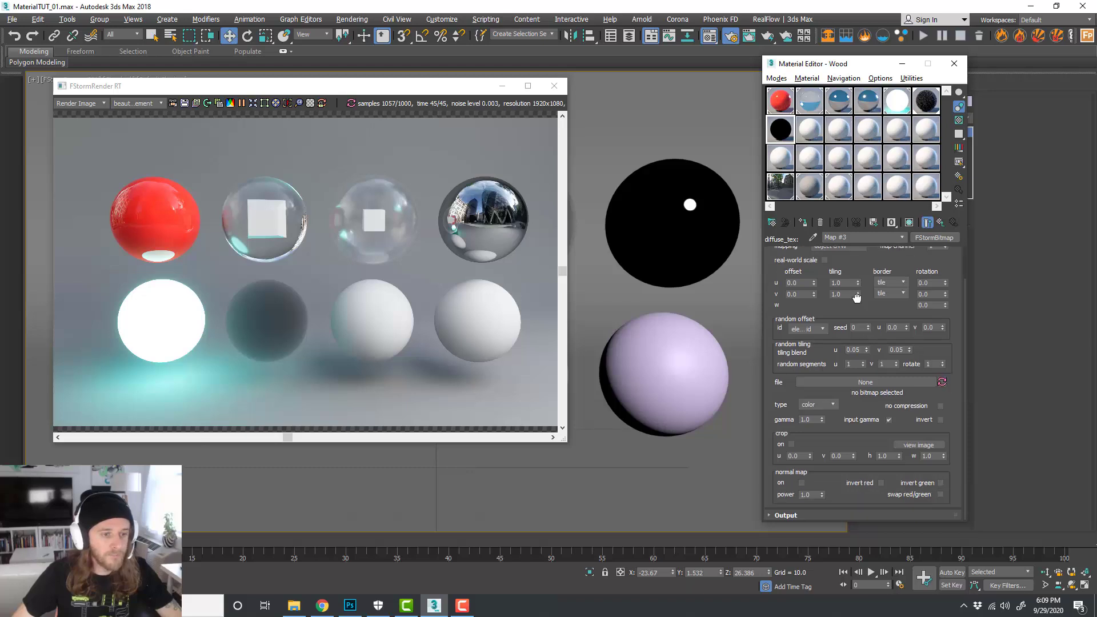
{"action": "left_click", "coordinate": [878, 383]}
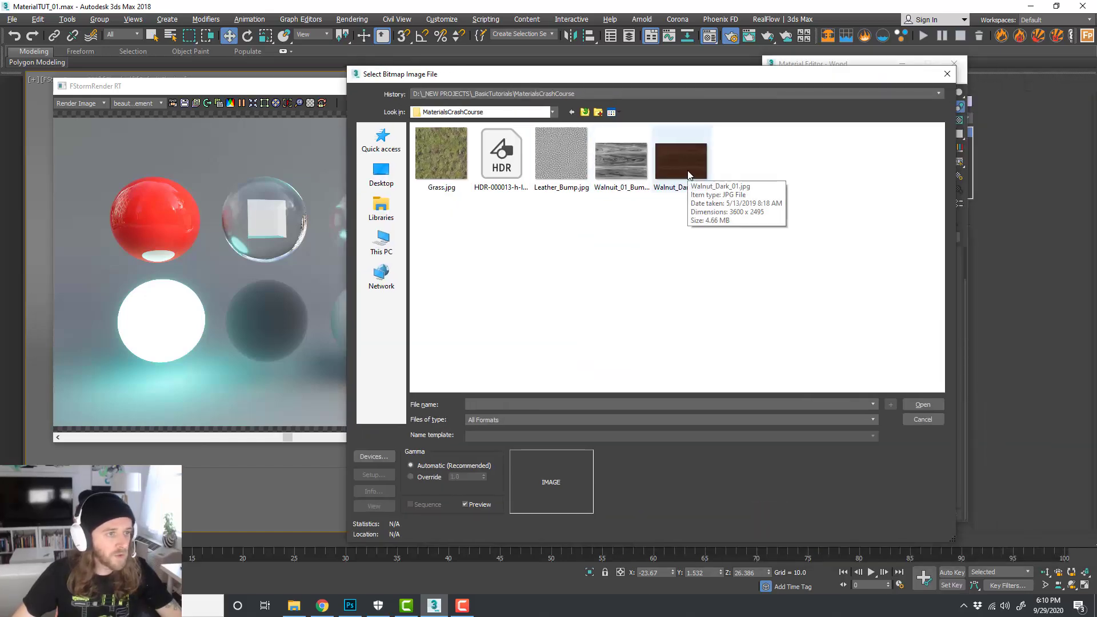
{"action": "left_click", "coordinate": [689, 175]}
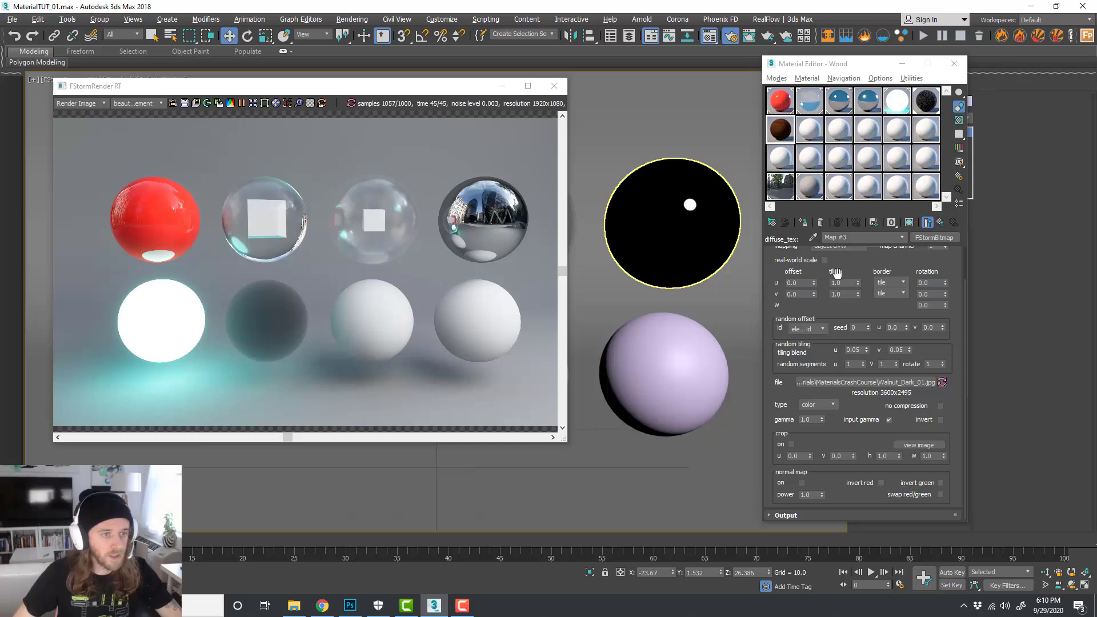
{"action": "key", "text": "alt+Tab"}
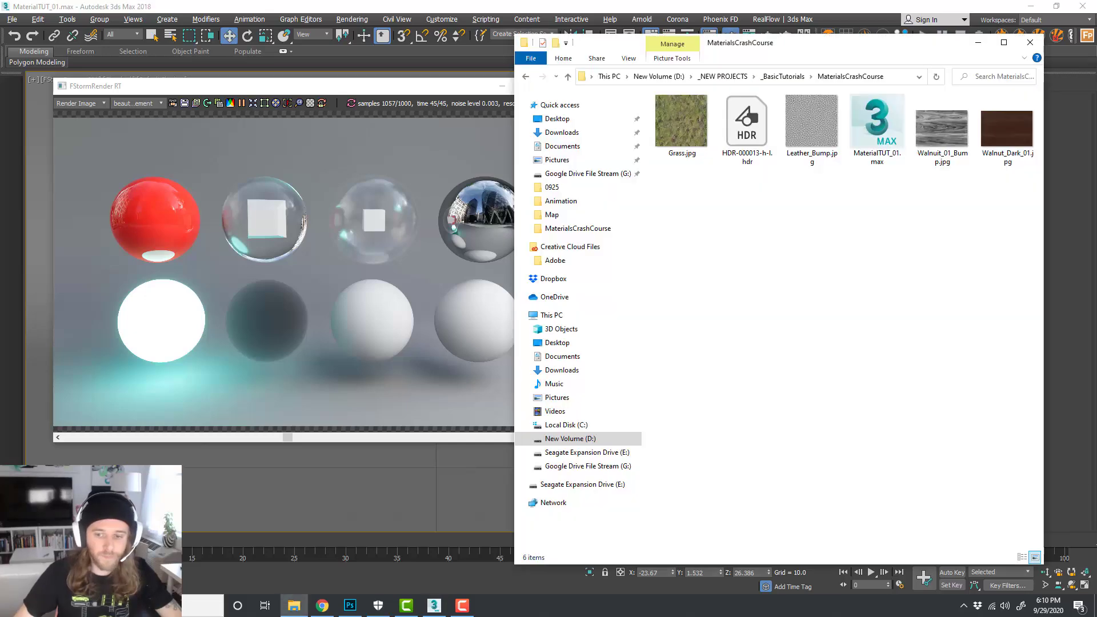
{"action": "key", "text": "alt+Tab"}
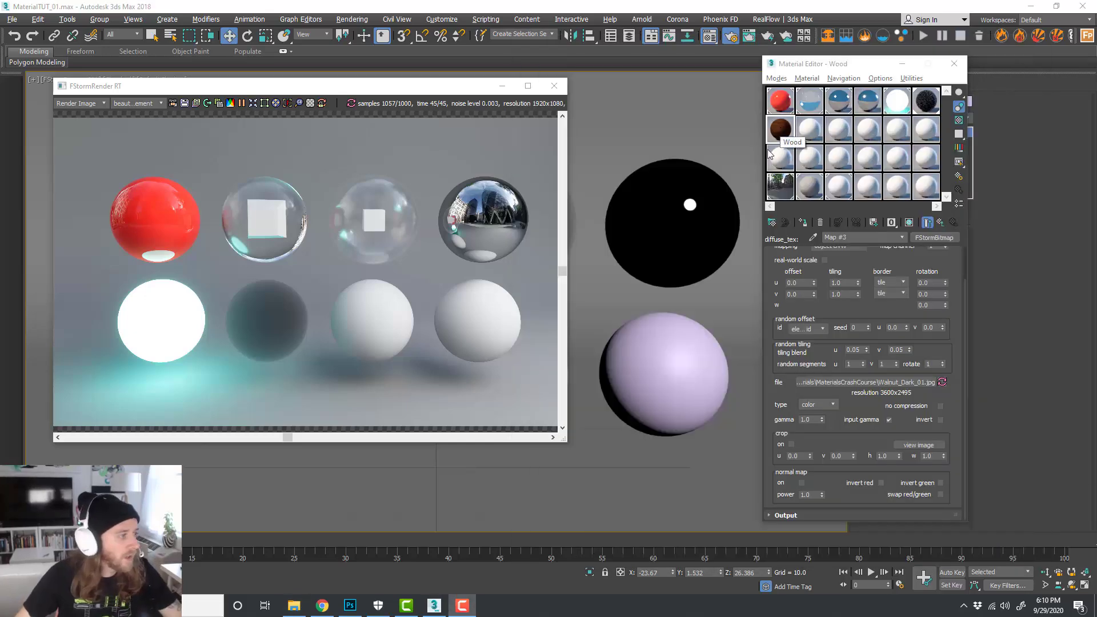
Step: Assign the Wood material to the third sphere in the lower row
{"action": "left_click_drag", "start_coordinate": [392, 90], "coordinate": [325, 94]}
{"action": "left_click", "coordinate": [528, 360]}
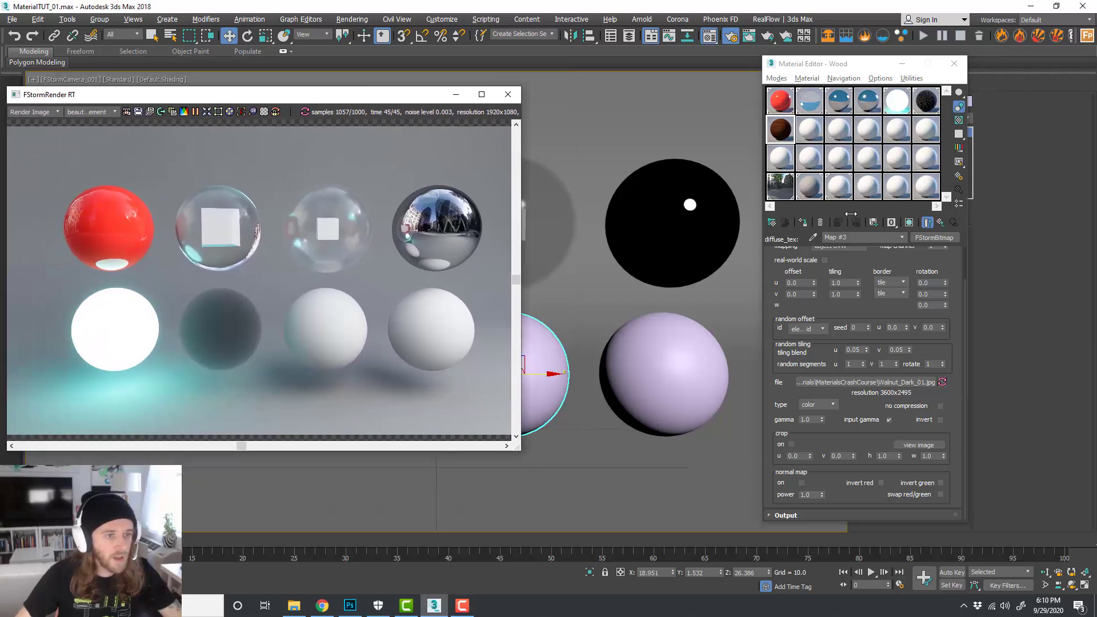
{"action": "left_click", "coordinate": [803, 222]}
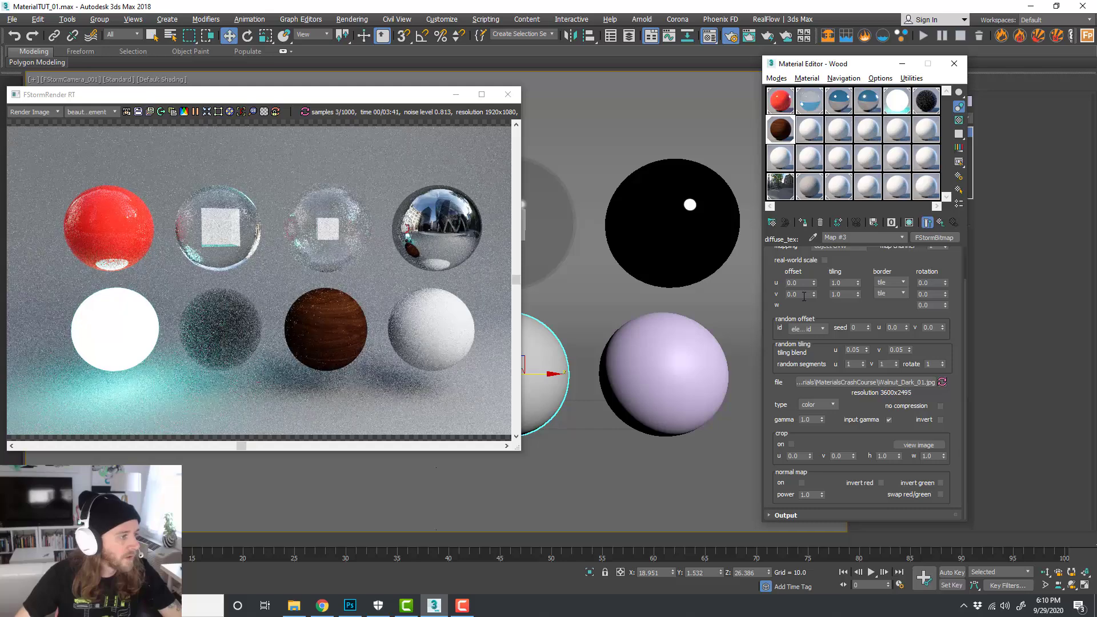
Step: Examine the walnut texture on the sphere up close in the render preview, using the maximized Perspective viewport
{"action": "left_click_drag", "start_coordinate": [348, 100], "coordinate": [584, 159]}
{"action": "key", "text": "alt+w"}
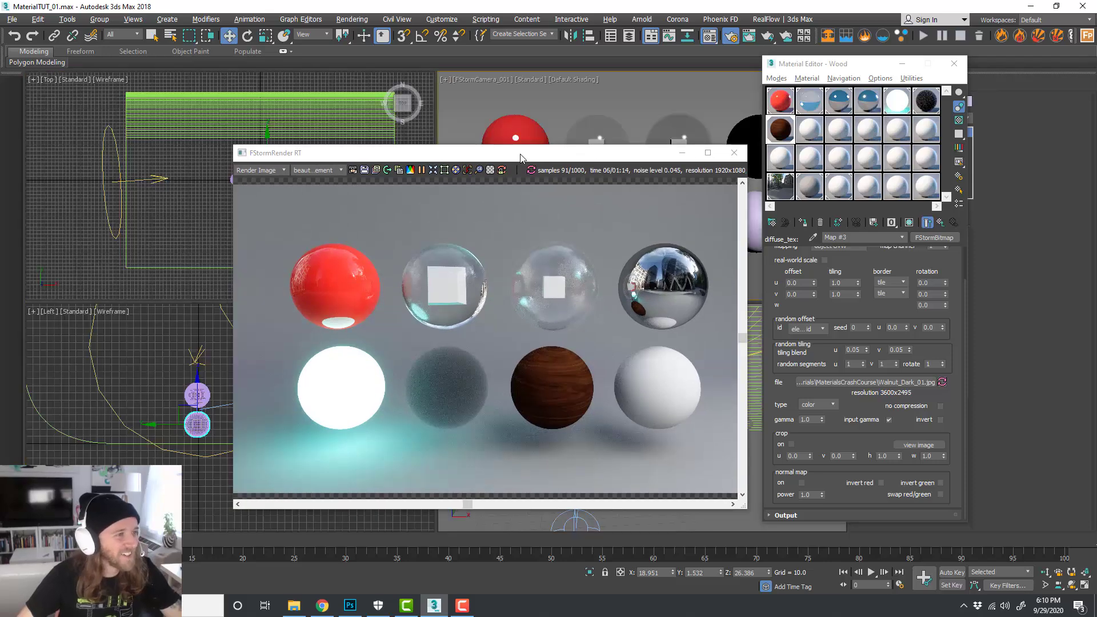
{"action": "left_click_drag", "start_coordinate": [515, 153], "coordinate": [264, 91]}
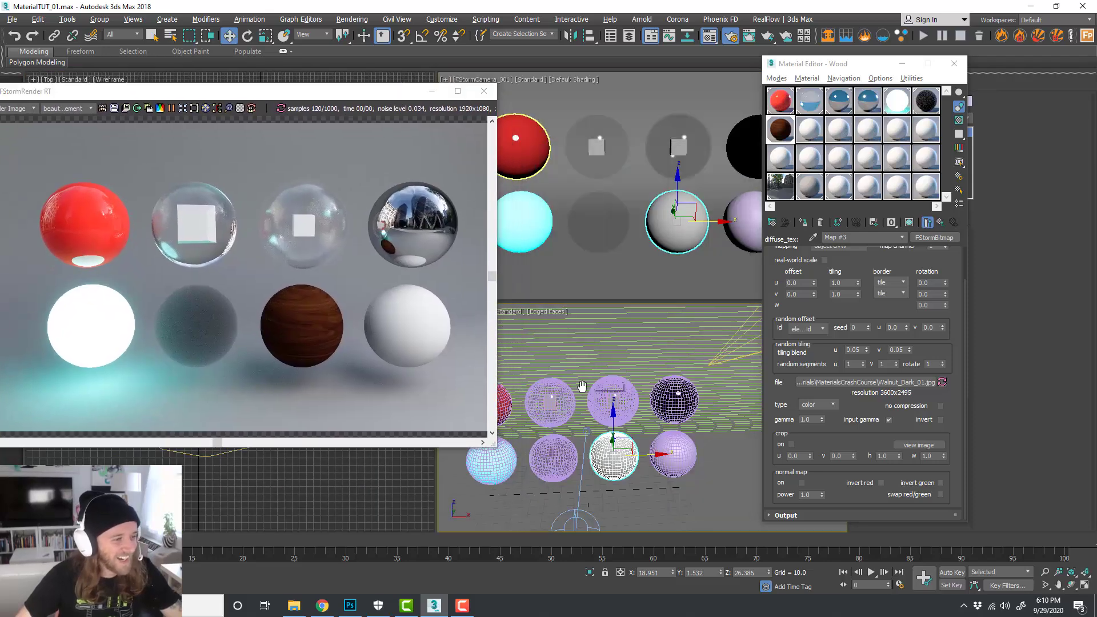
{"action": "key", "text": "alt+w"}
{"action": "middle_click_drag", "start_coordinate": [594, 385], "coordinate": [604, 376]}
{"action": "scroll", "coordinate": [601, 378], "scroll_direction": "up", "scroll_amount": 6}
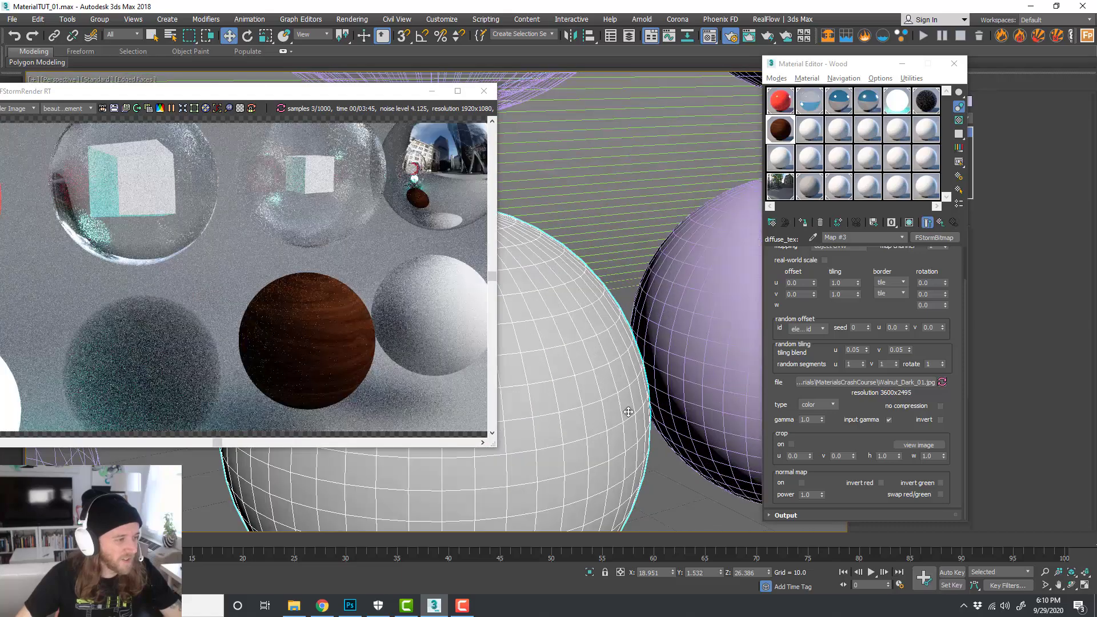
{"action": "scroll", "coordinate": [597, 378], "scroll_direction": "up", "scroll_amount": 3}
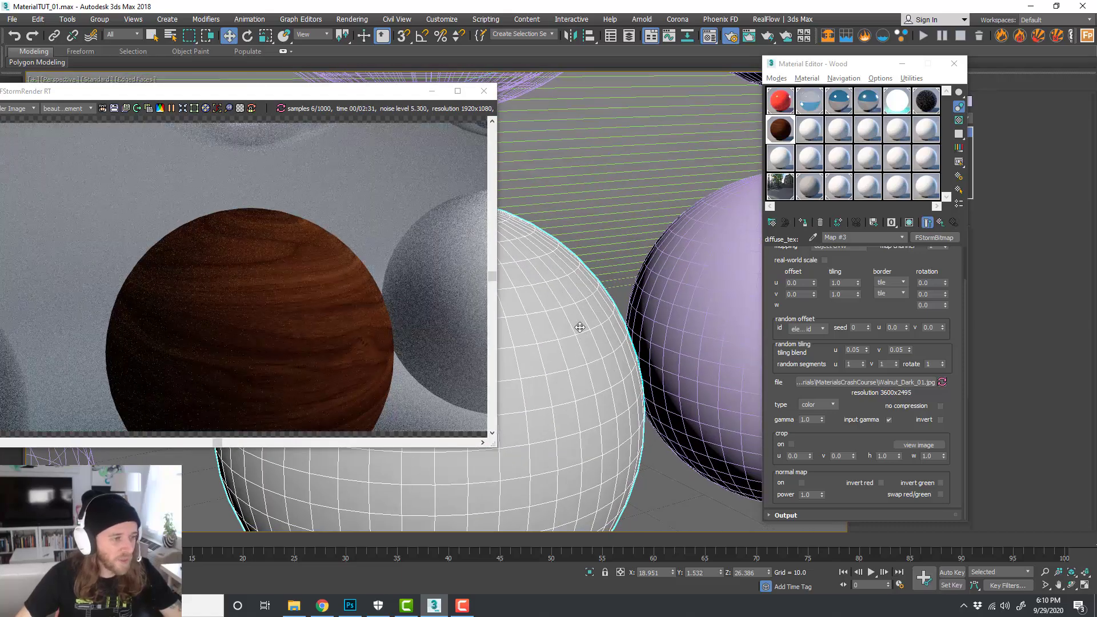
Step: Show the diffuse walnut map shaded on the Wood sphere in the viewport
{"action": "scroll", "coordinate": [866, 274], "scroll_direction": "up", "scroll_amount": 2}
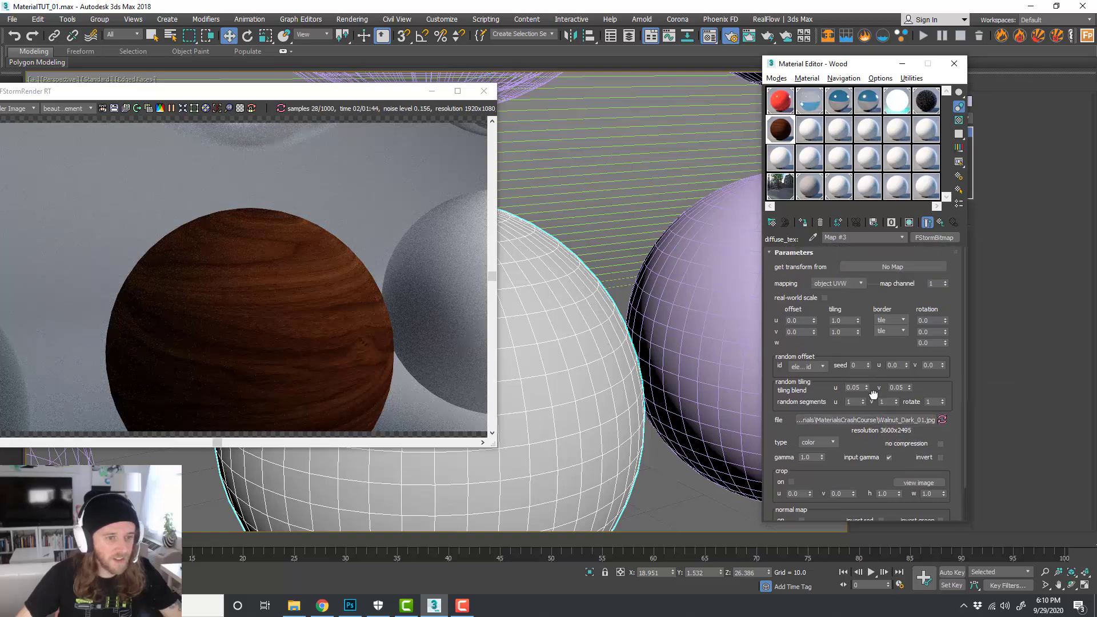
{"action": "left_click", "coordinate": [908, 224]}
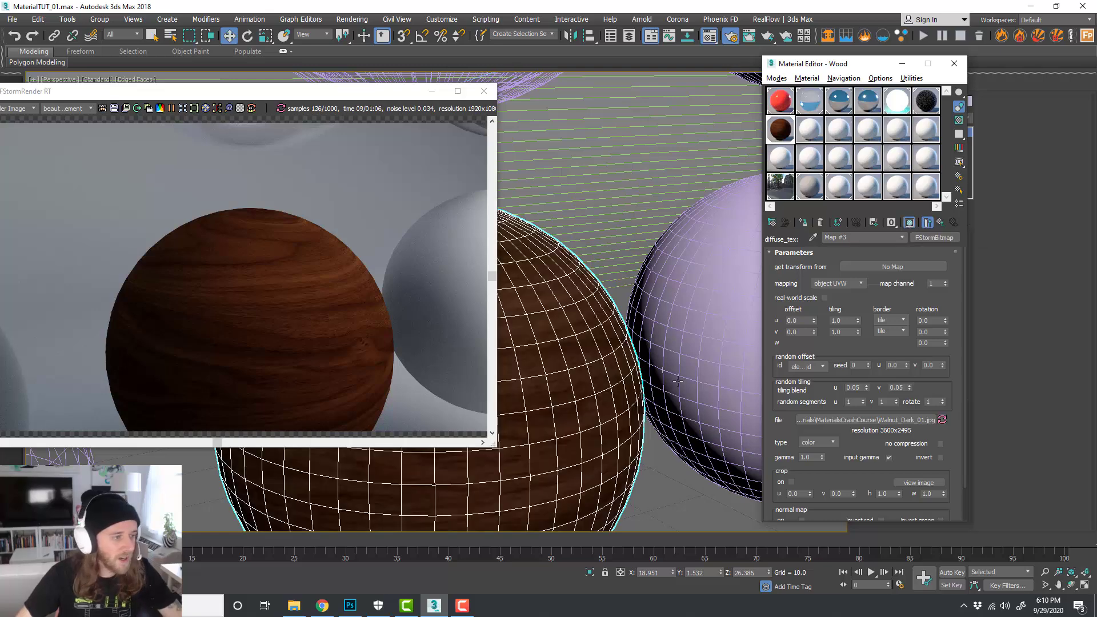
{"action": "scroll", "coordinate": [668, 371], "scroll_direction": "down", "scroll_amount": 5}
{"action": "scroll", "coordinate": [577, 343], "scroll_direction": "up", "scroll_amount": 6}
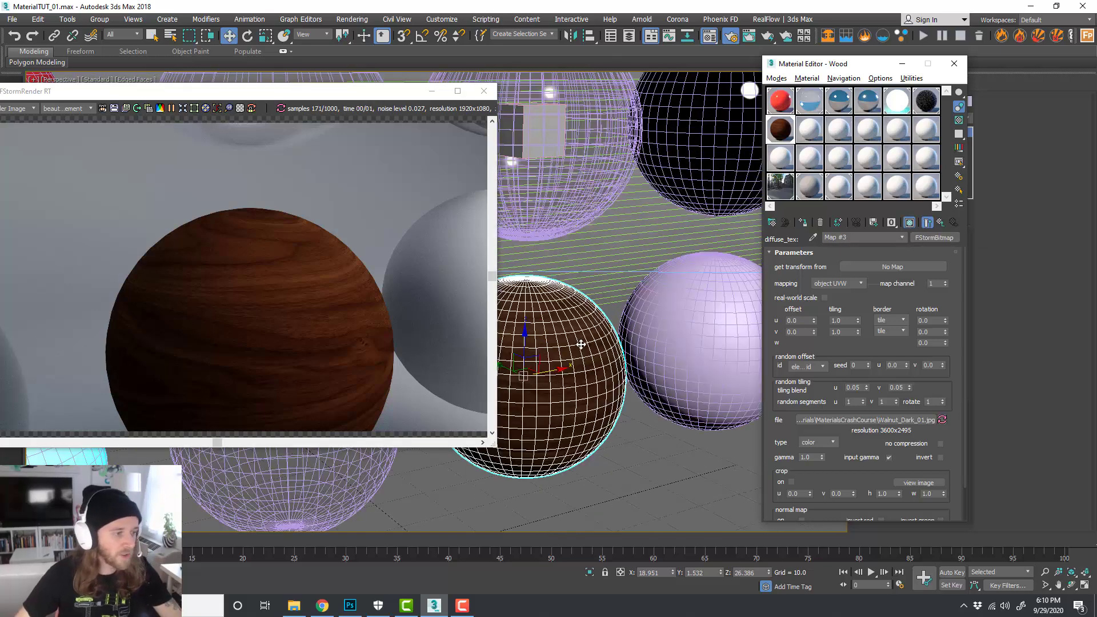
Step: Turn off edged faces in the Perspective viewport and move the render preview clear of the wood sphere
{"action": "left_click_drag", "start_coordinate": [132, 92], "coordinate": [138, 113]}
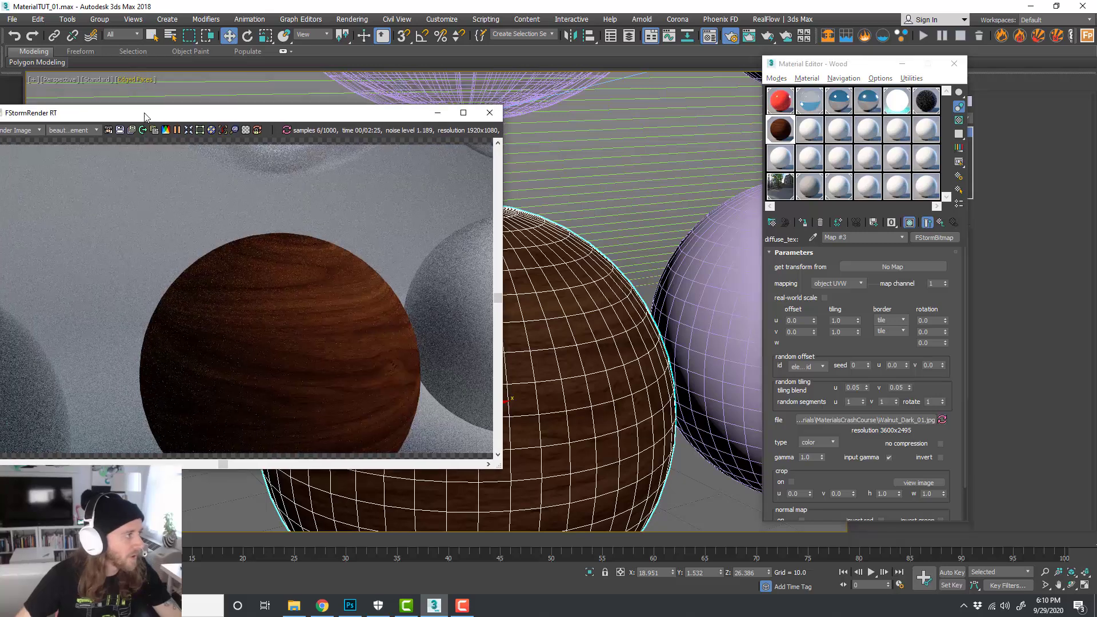
{"action": "left_click", "coordinate": [136, 80]}
{"action": "left_click", "coordinate": [176, 208]}
{"action": "scroll", "coordinate": [611, 294], "scroll_direction": "down", "scroll_amount": 4}
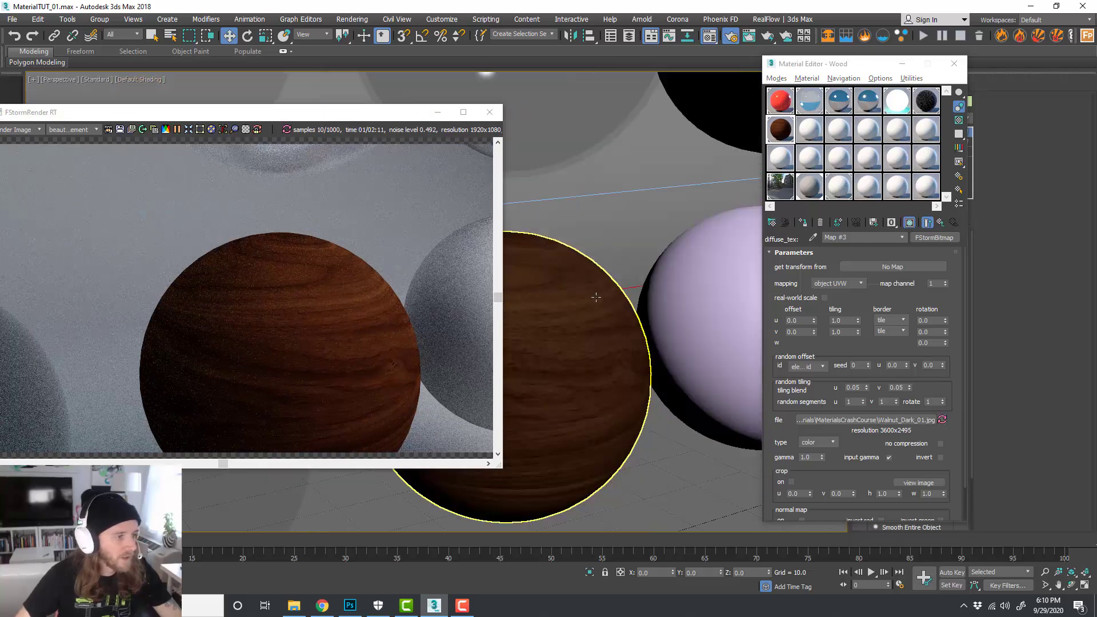
{"action": "scroll", "coordinate": [609, 320], "scroll_direction": "up", "scroll_amount": 4}
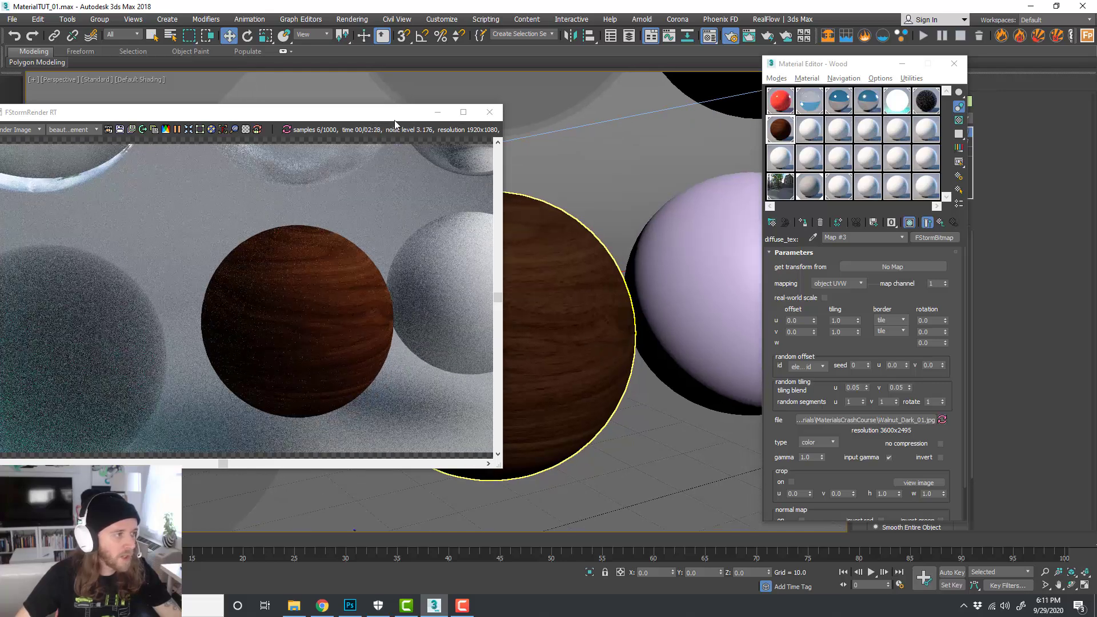
{"action": "left_click_drag", "start_coordinate": [393, 119], "coordinate": [353, 116]}
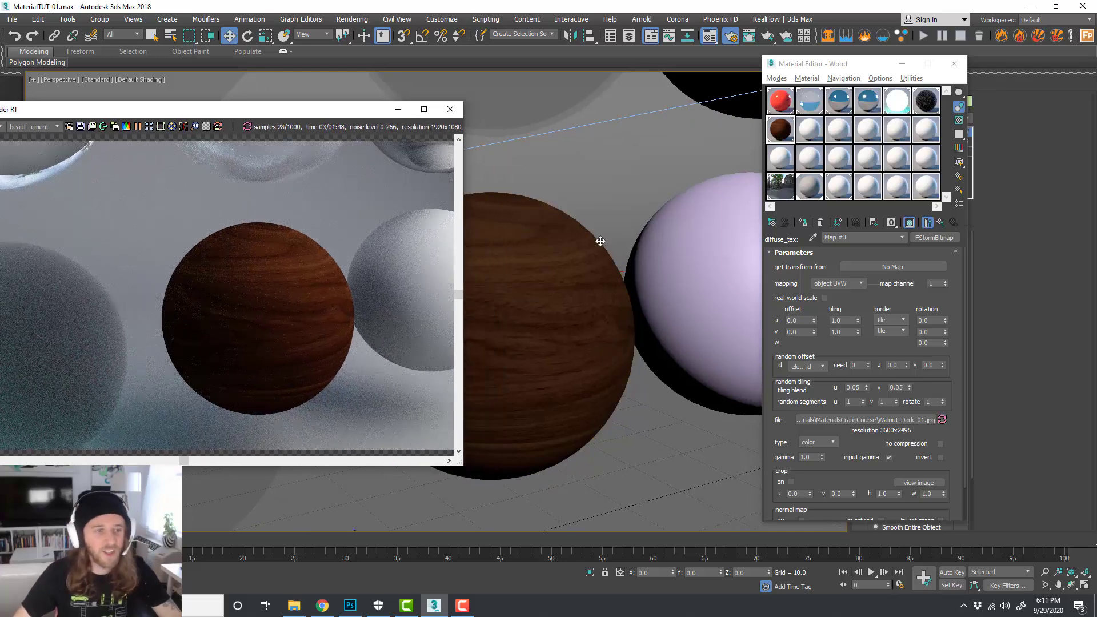
Step: Return to the Wood material's main parameters and set its reflection color to light grey
{"action": "left_click", "coordinate": [780, 131]}
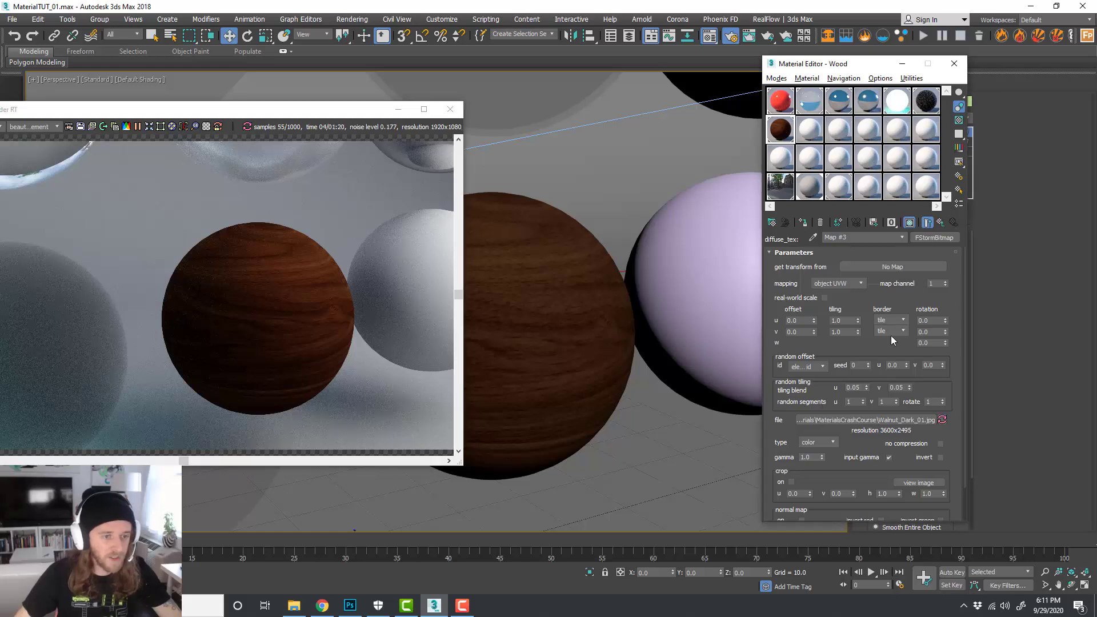
{"action": "left_click", "coordinate": [902, 237]}
{"action": "left_click", "coordinate": [896, 248]}
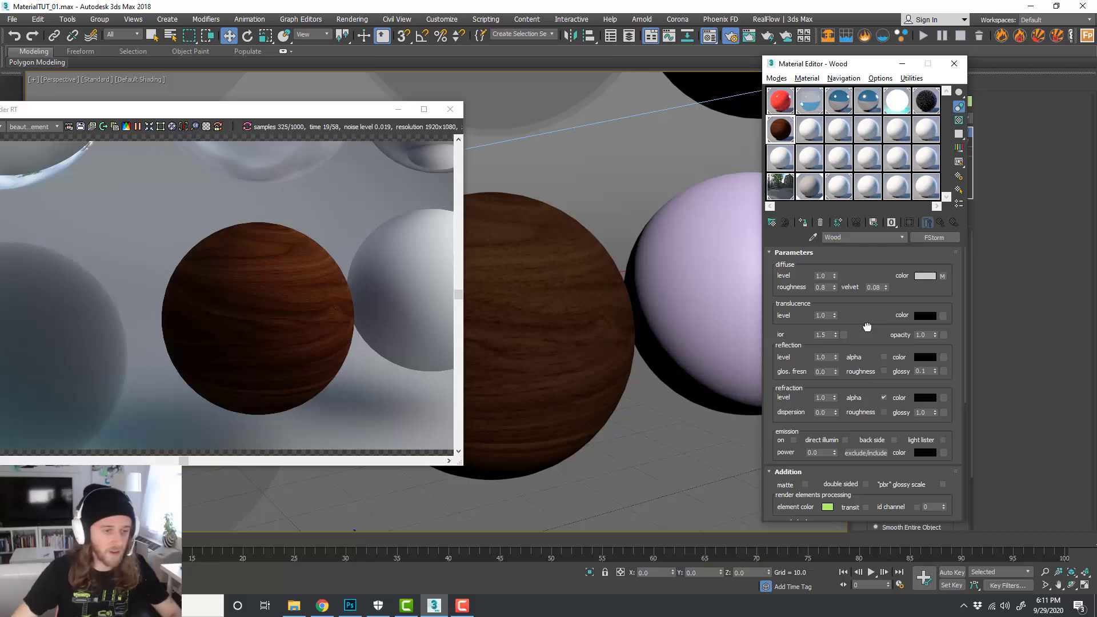
{"action": "left_click", "coordinate": [926, 358]}
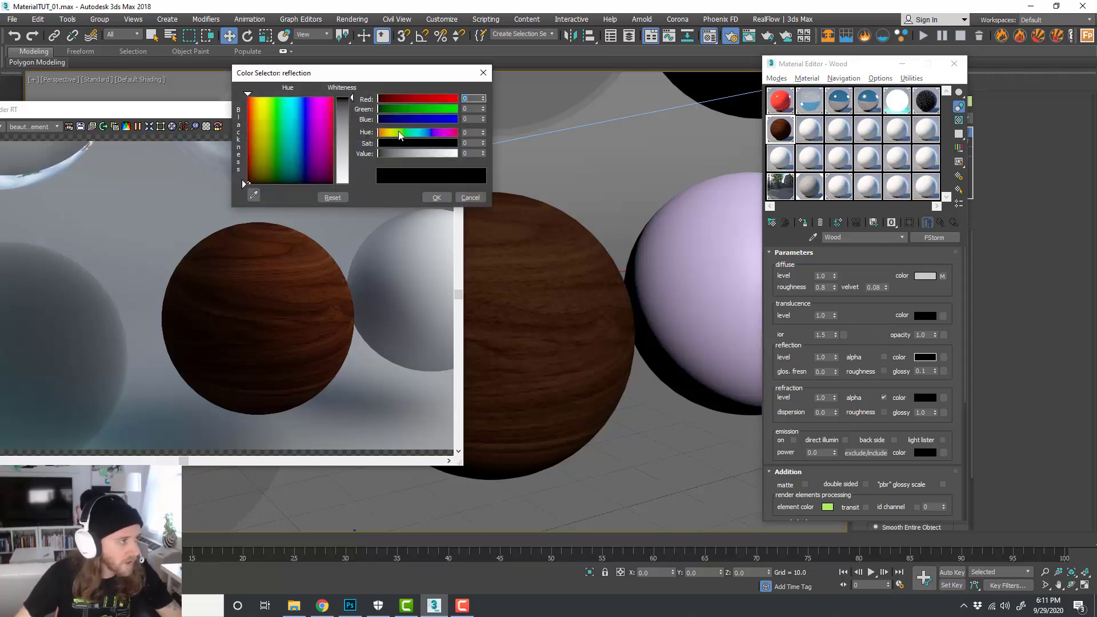
{"action": "left_click", "coordinate": [352, 148]}
{"action": "left_click", "coordinate": [437, 198]}
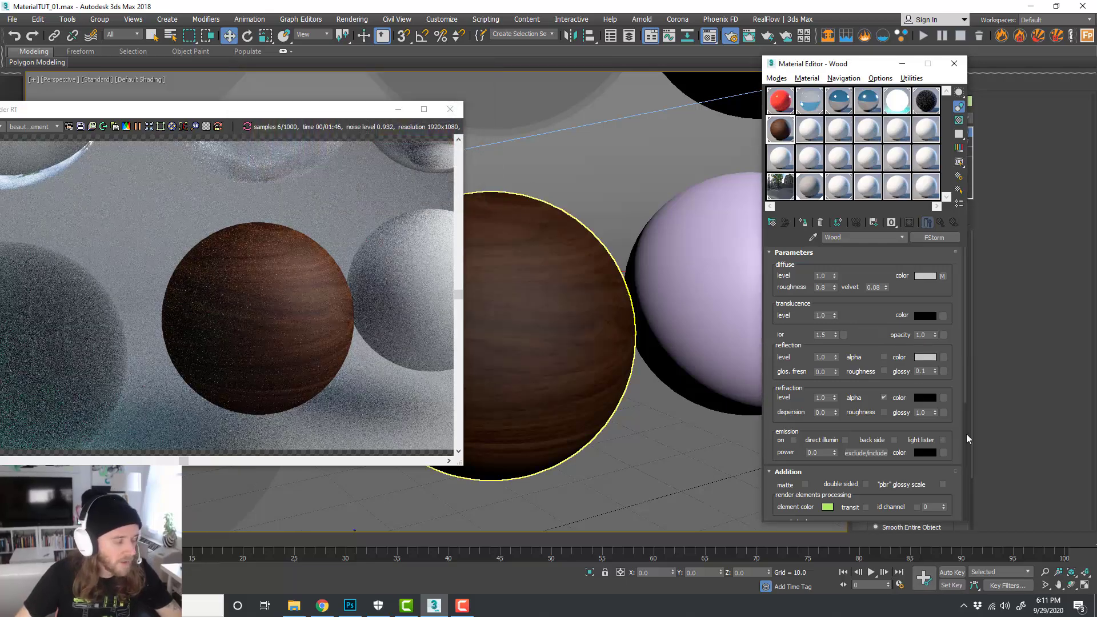
Step: Set the Wood material's reflection glossiness to 0.6 and inspect the sphere's highlights up close in the render preview
{"action": "double_click", "coordinate": [922, 371]}
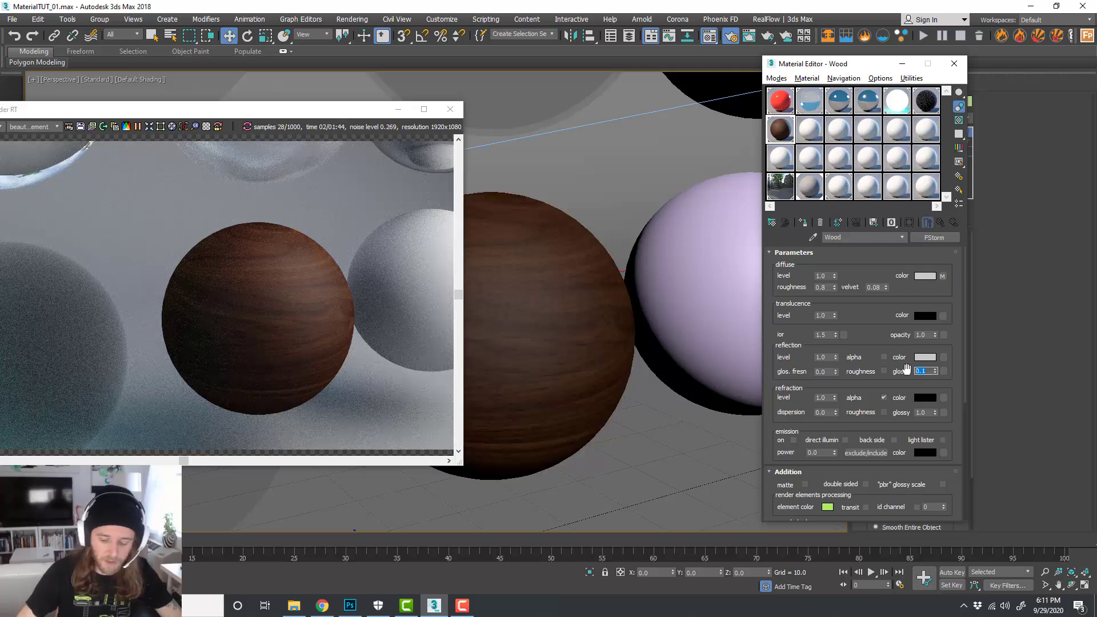
{"action": "type", "text": ".6"}
{"action": "key", "text": "Return"}
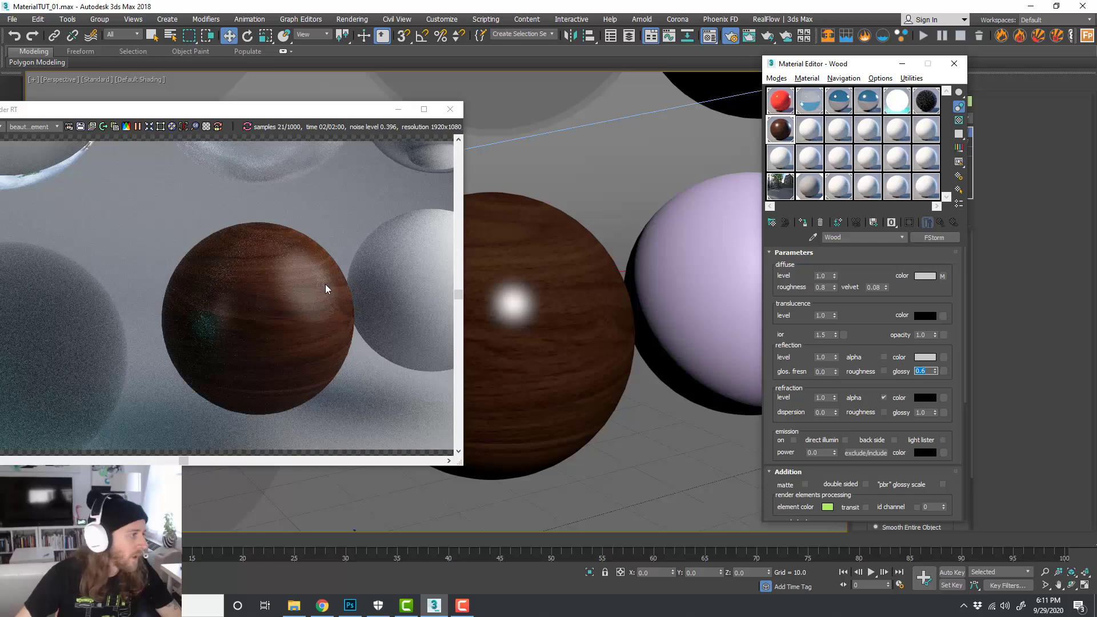
{"action": "left_click_drag", "start_coordinate": [343, 116], "coordinate": [363, 79]}
{"action": "left_click", "coordinate": [577, 320]}
{"action": "scroll", "coordinate": [588, 325], "scroll_direction": "up", "scroll_amount": 4}
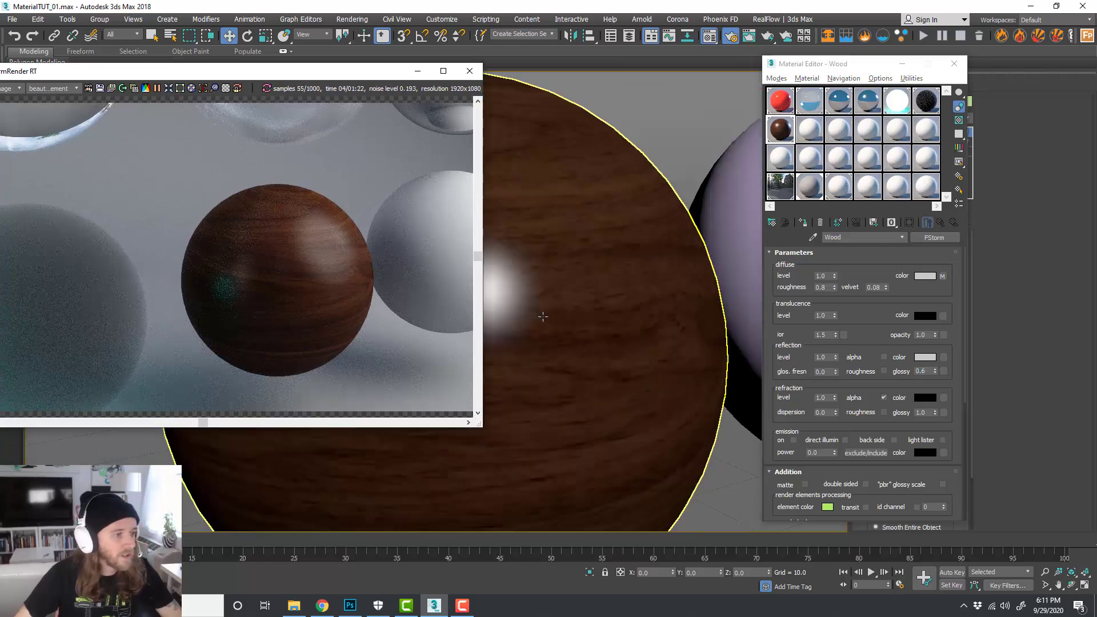
{"action": "scroll", "coordinate": [658, 332], "scroll_direction": "up", "scroll_amount": 2}
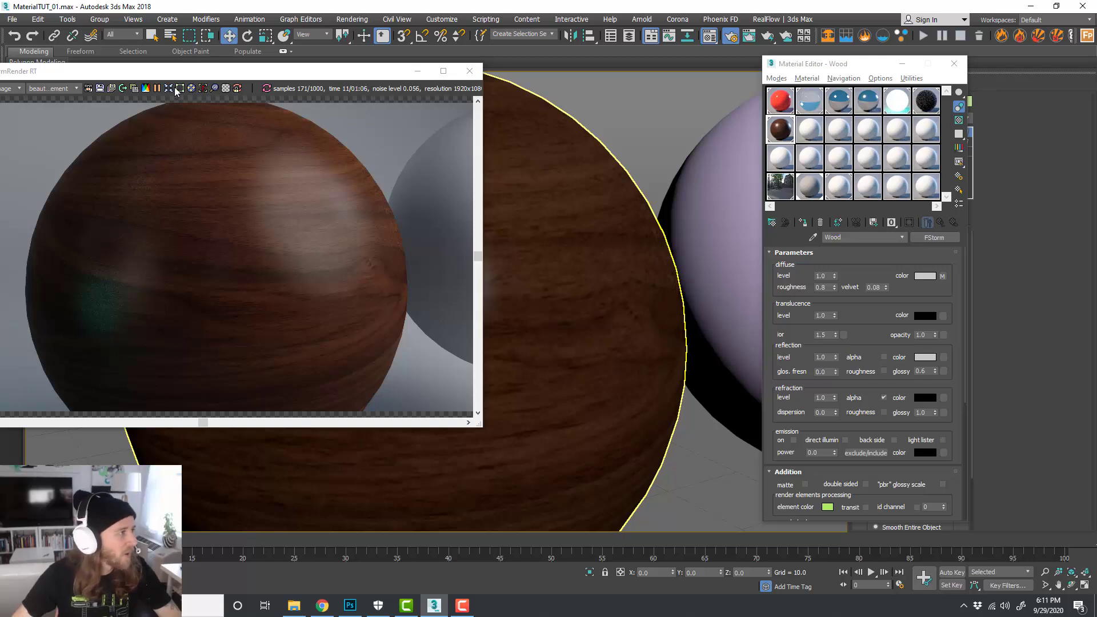
Step: Pause the live render preview and enable the Wood material's bump map slot
{"action": "scroll", "coordinate": [883, 354], "scroll_direction": "down", "scroll_amount": 5}
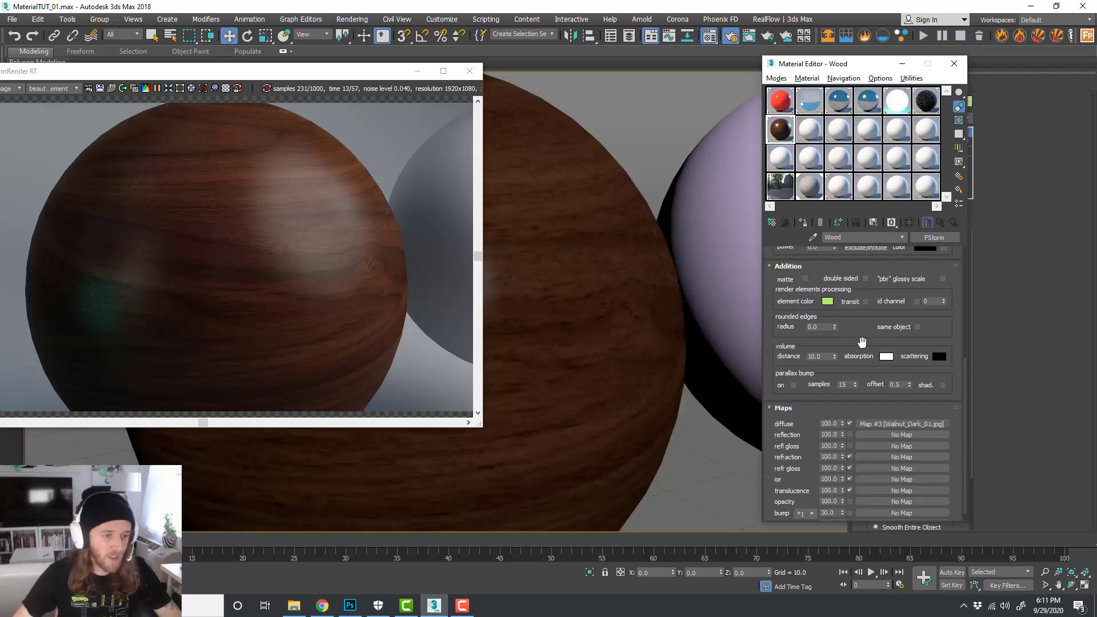
{"action": "scroll", "coordinate": [862, 341], "scroll_direction": "down", "scroll_amount": 1}
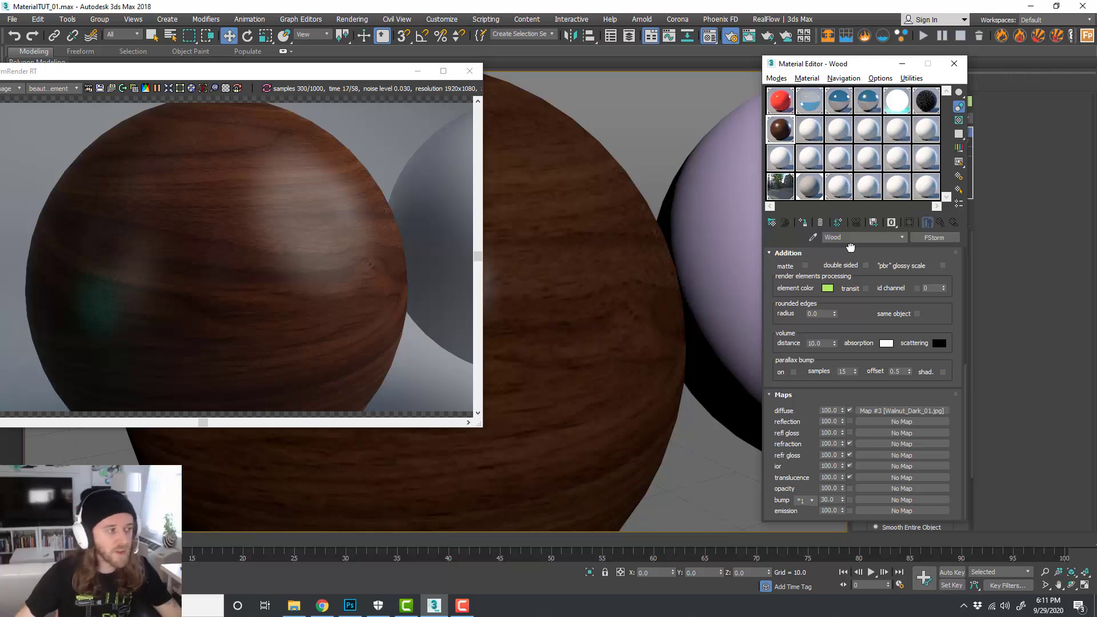
{"action": "left_click_drag", "start_coordinate": [171, 71], "coordinate": [270, 93]}
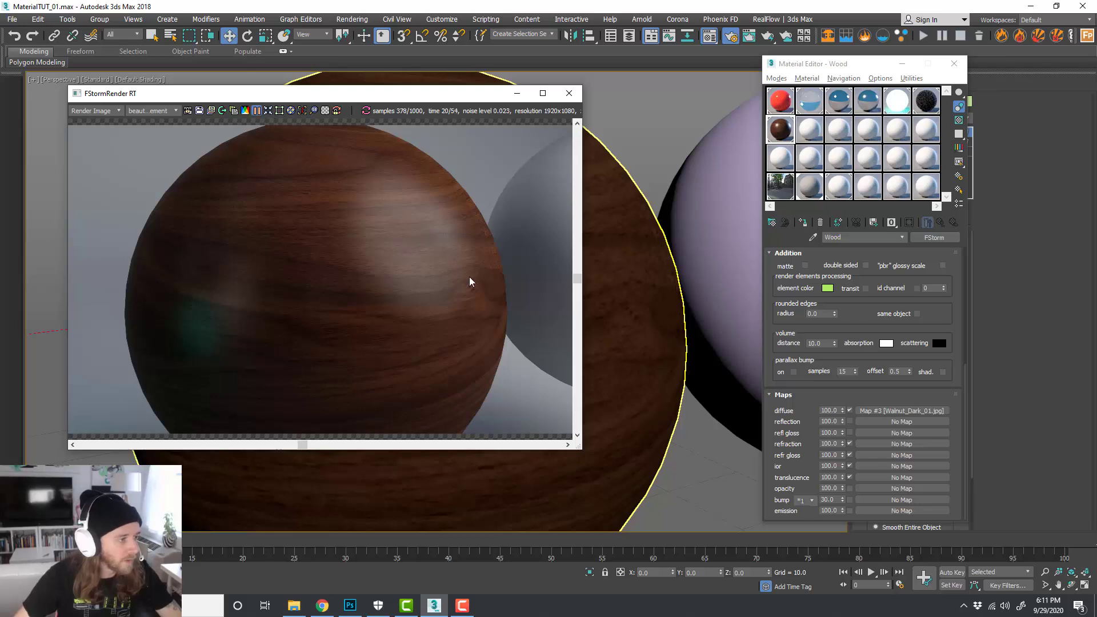
{"action": "left_click", "coordinate": [810, 416]}
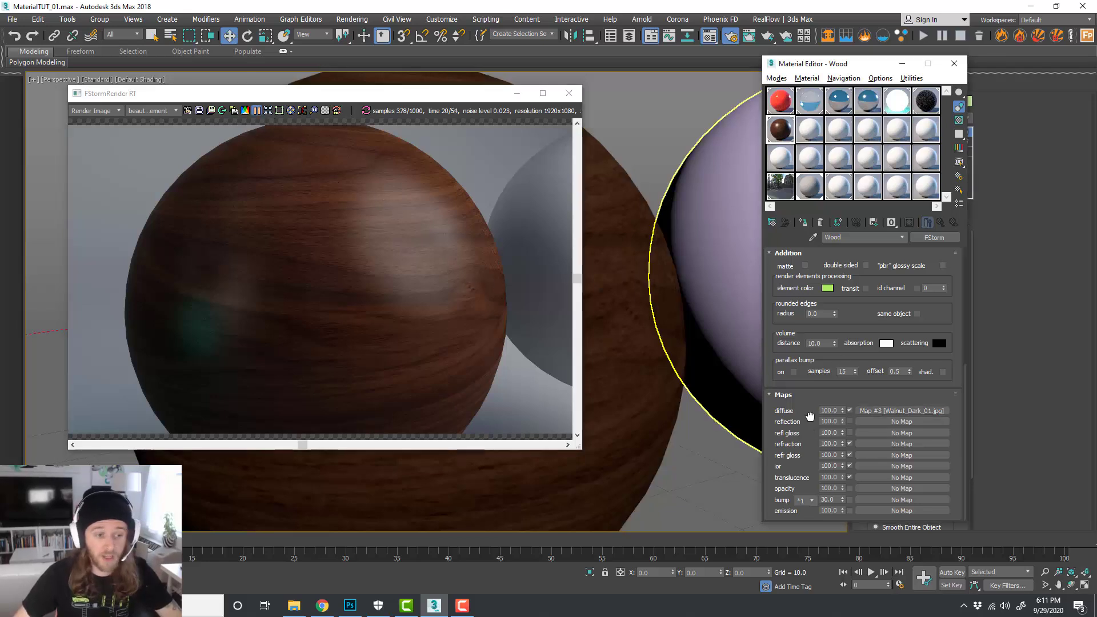
{"action": "left_click", "coordinate": [850, 500]}
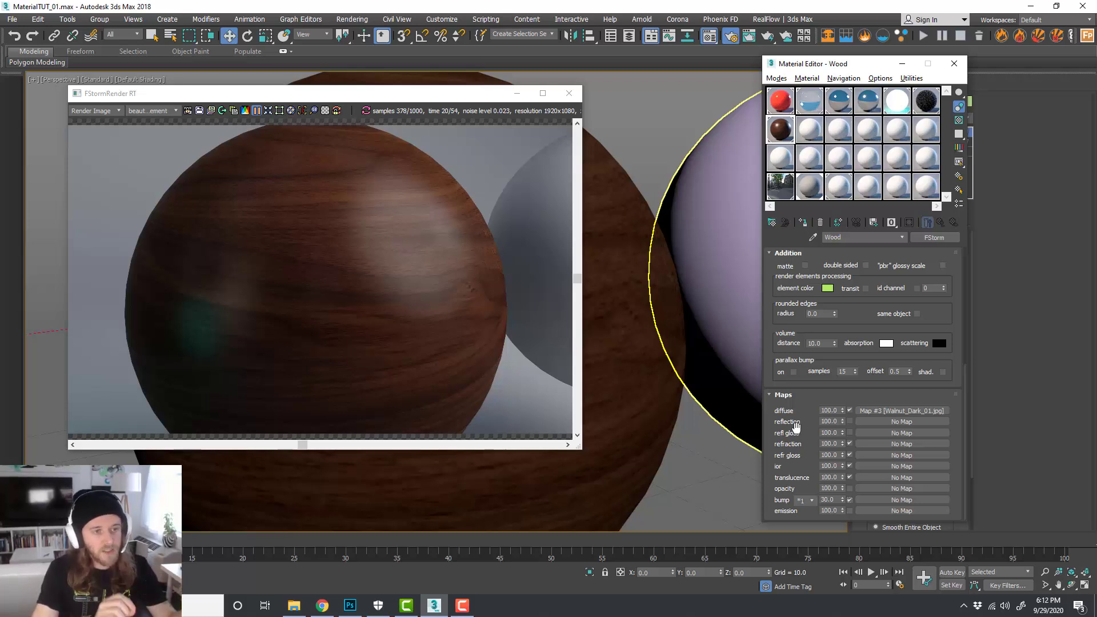
Step: Switch to Photoshop and open Walnut_Dark_01.jpg from the MaterialsCrashCourse folder
{"action": "left_click", "coordinate": [350, 605]}
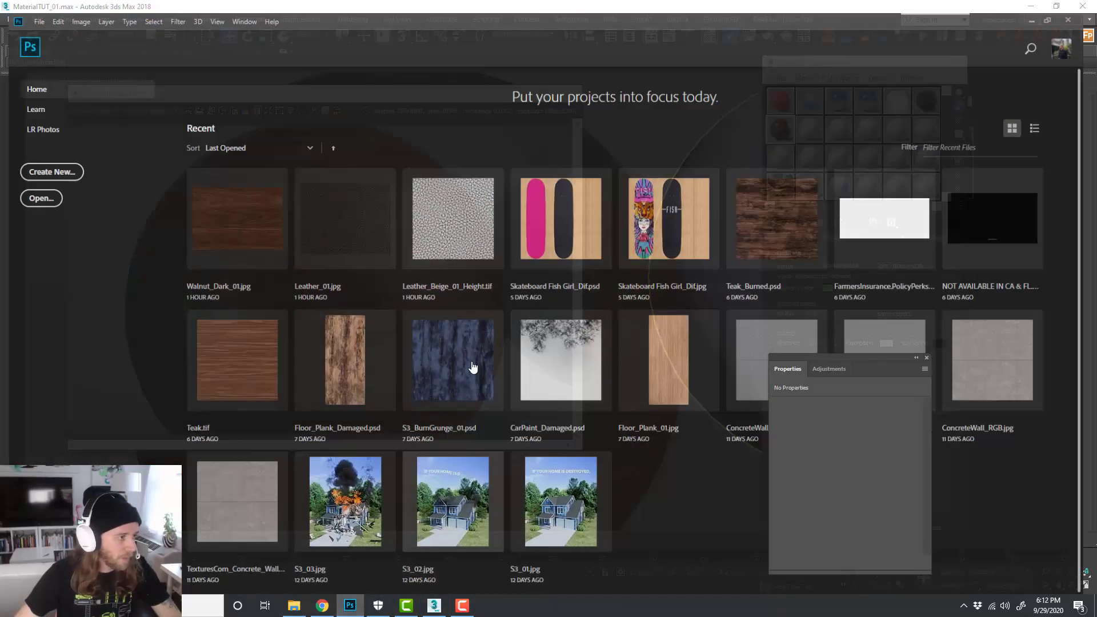
{"action": "left_click", "coordinate": [294, 606]}
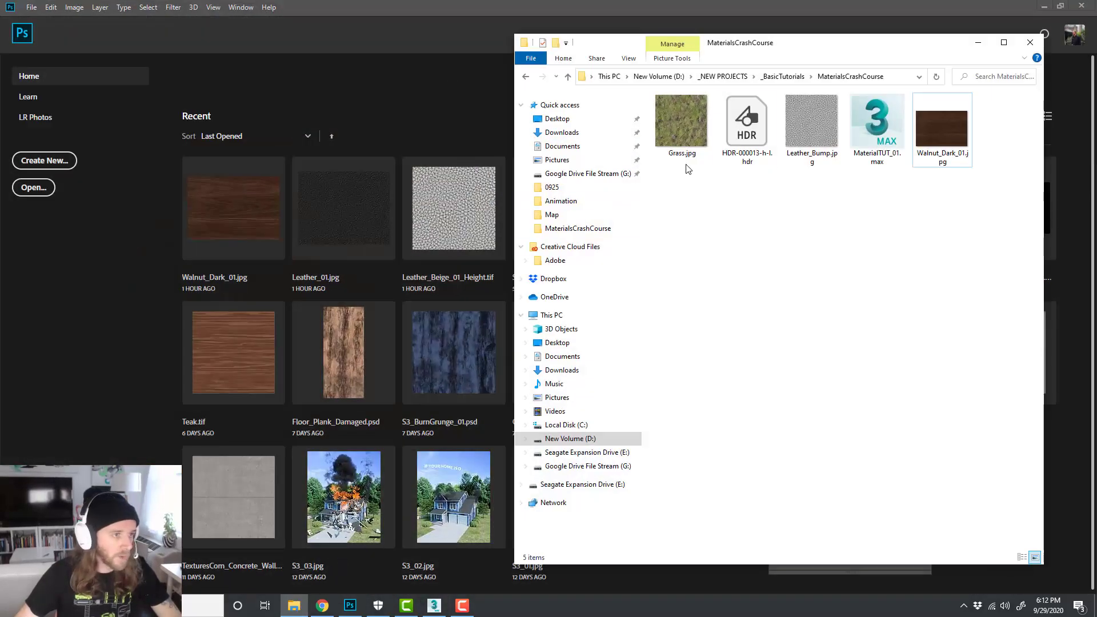
{"action": "left_click", "coordinate": [941, 132]}
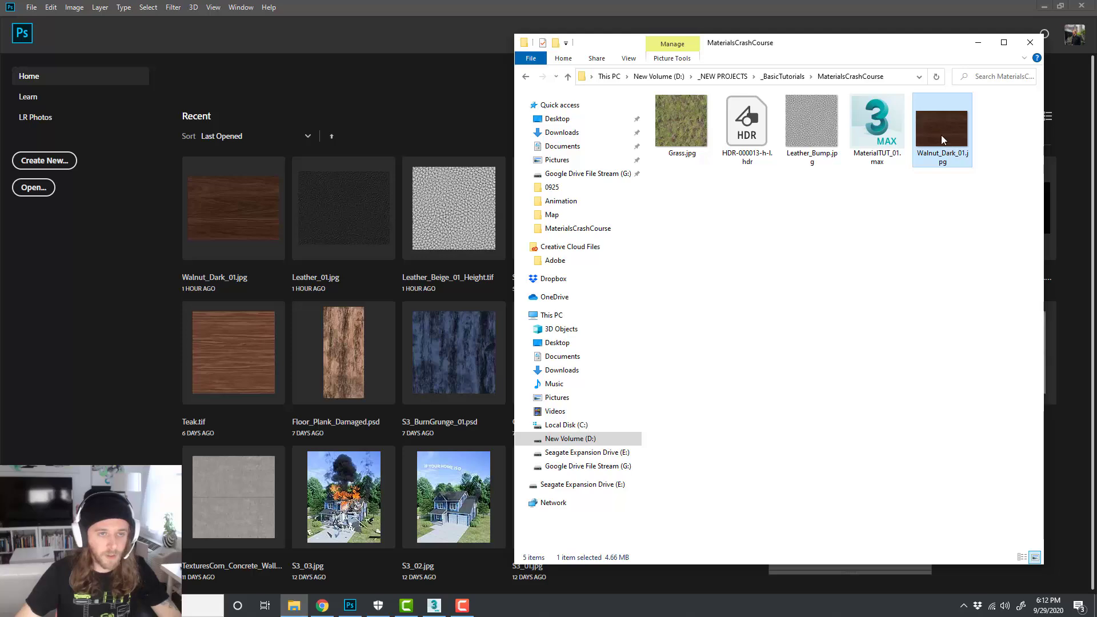
{"action": "left_click_drag", "start_coordinate": [941, 135], "coordinate": [384, 93]}
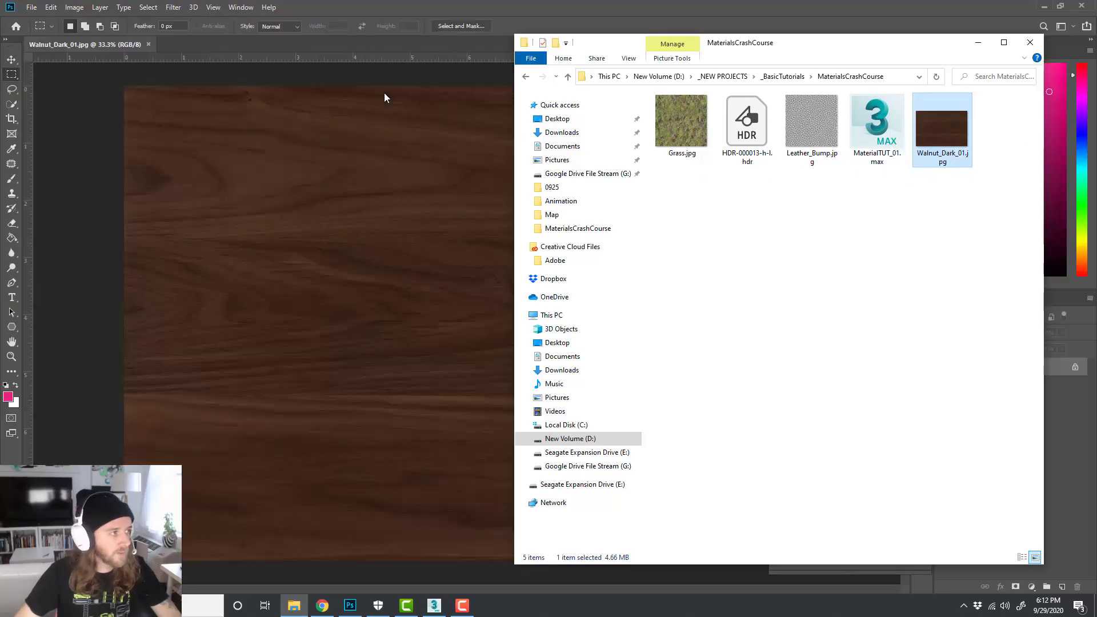
{"action": "left_click", "coordinate": [978, 43]}
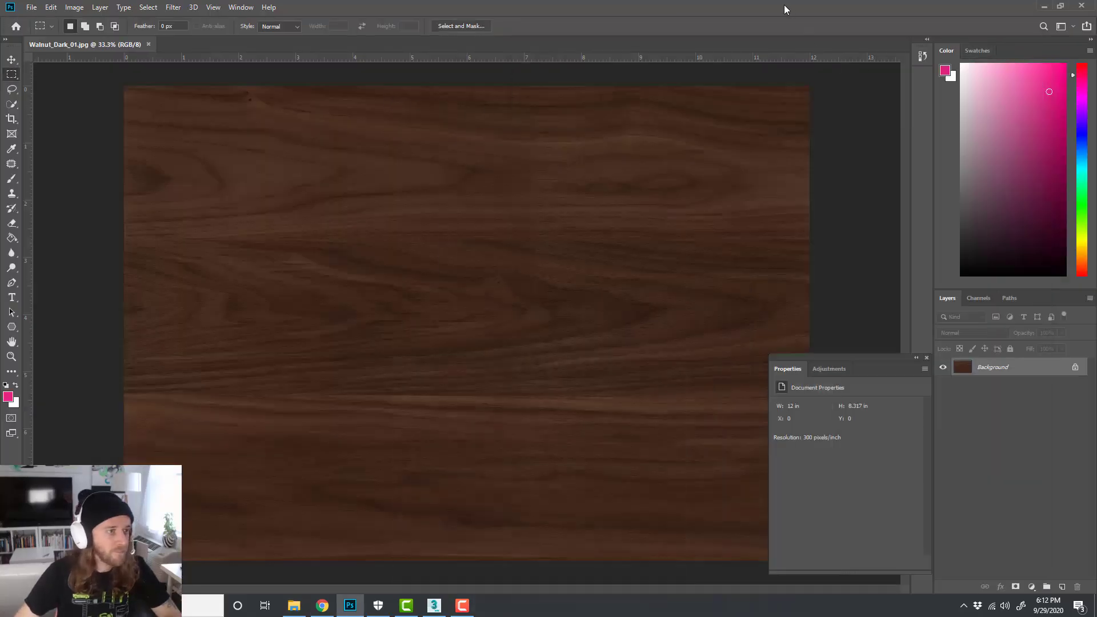
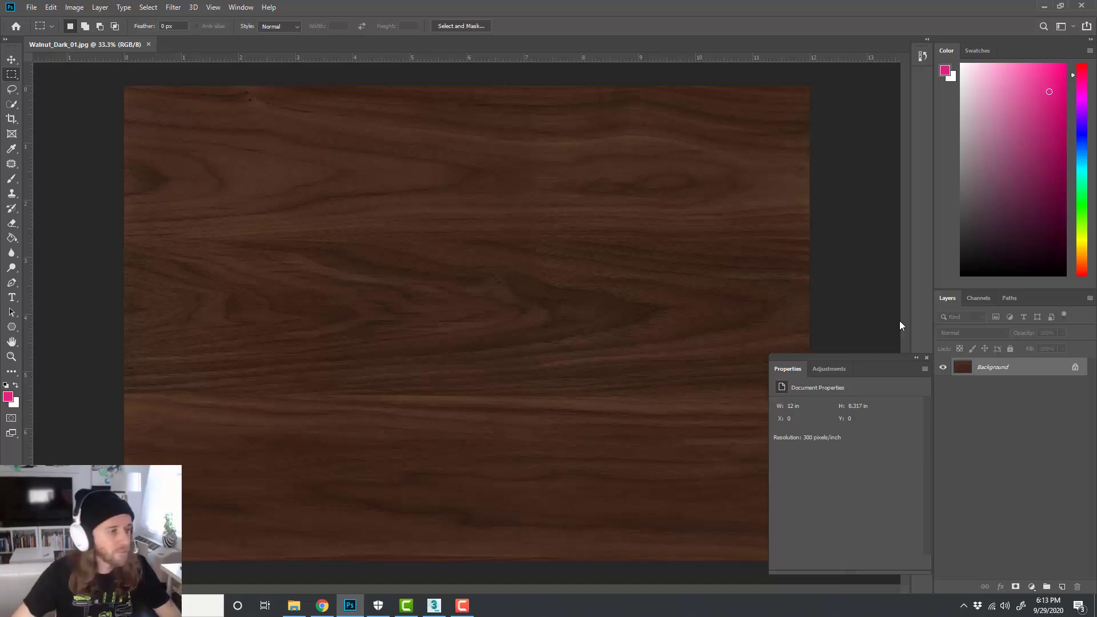
Step: Add a Black & White adjustment layer and a Levels adjustment with input black at 31 and input white at 63
{"action": "left_click", "coordinate": [1031, 587]}
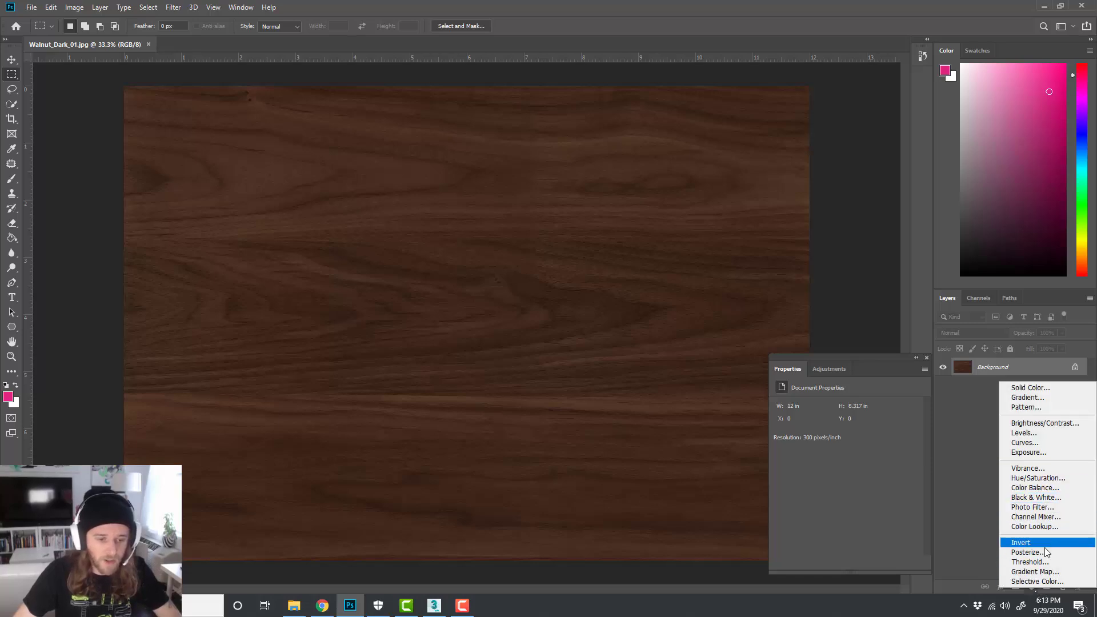
{"action": "left_click", "coordinate": [1054, 501]}
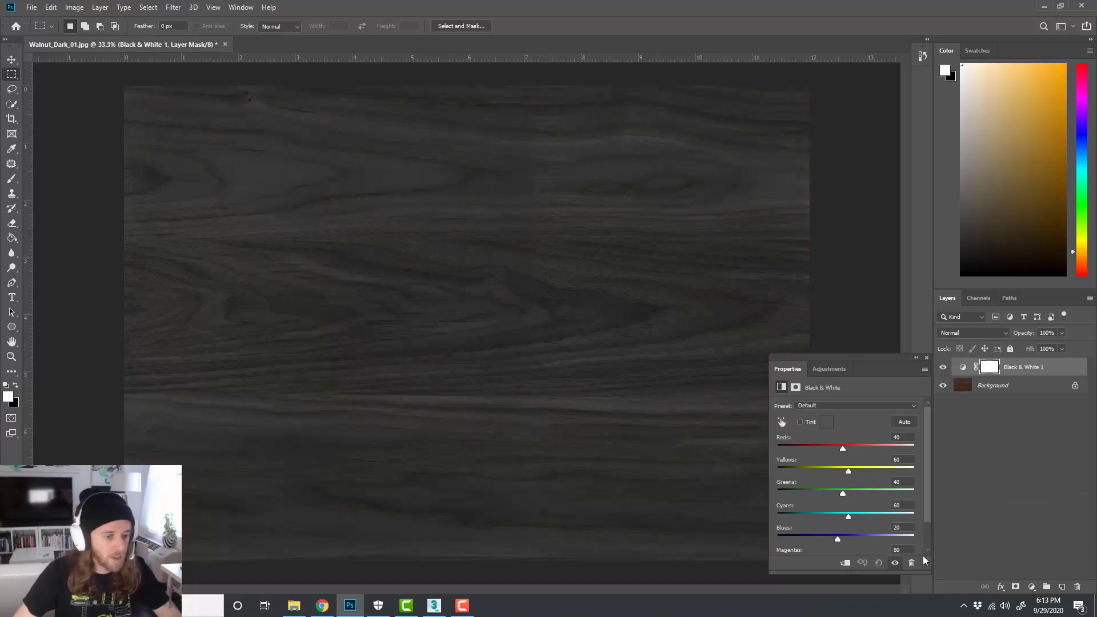
{"action": "left_click", "coordinate": [1026, 588]}
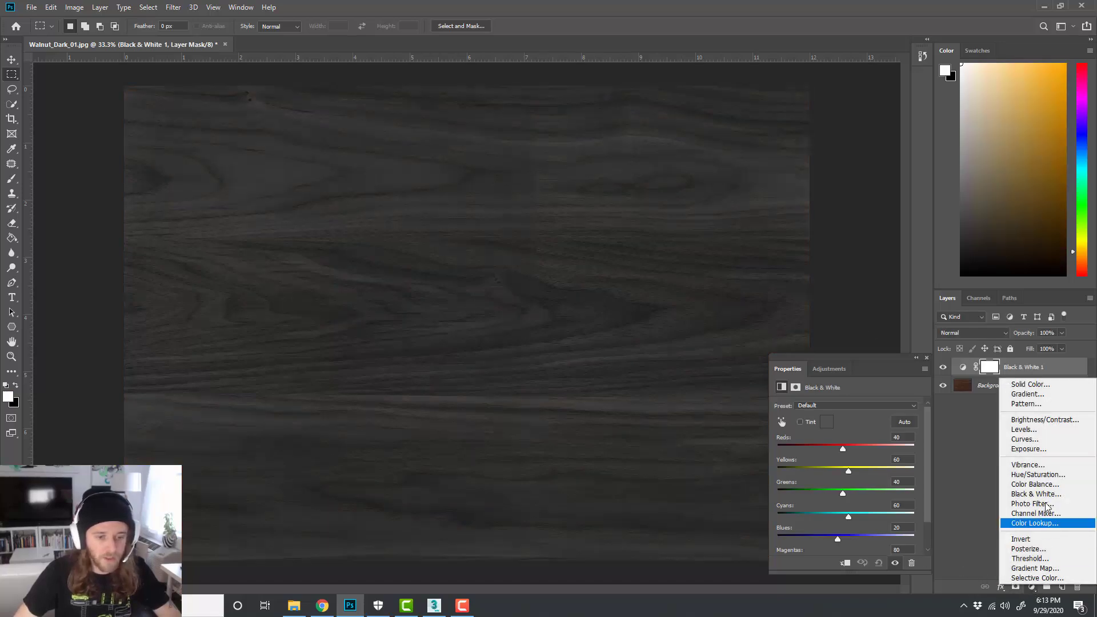
{"action": "left_click", "coordinate": [1040, 431]}
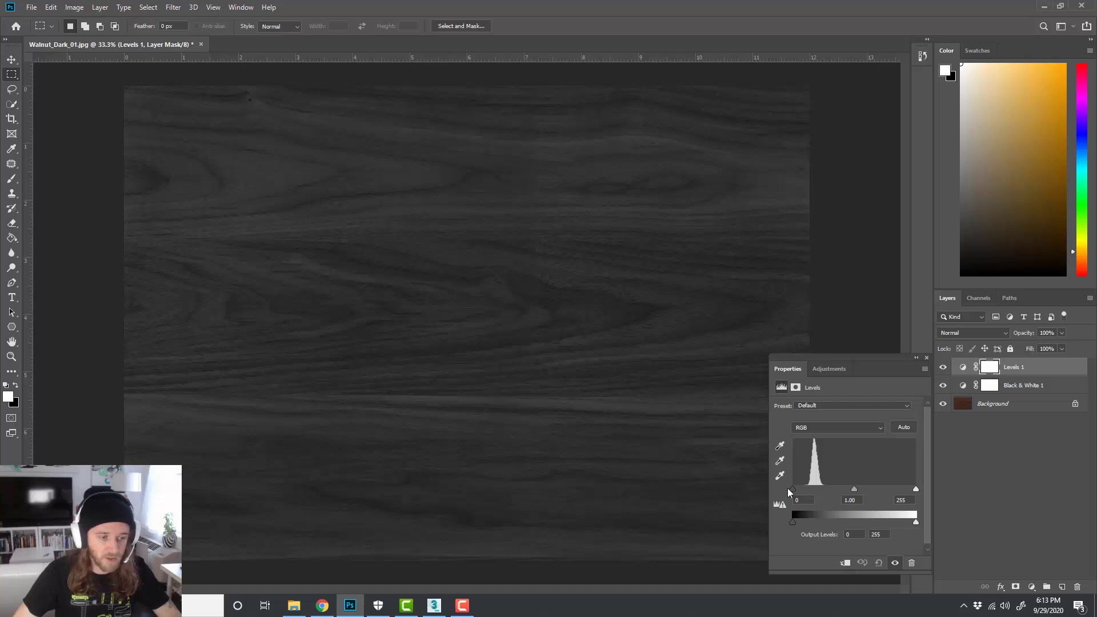
{"action": "left_click_drag", "start_coordinate": [791, 489], "coordinate": [812, 489]}
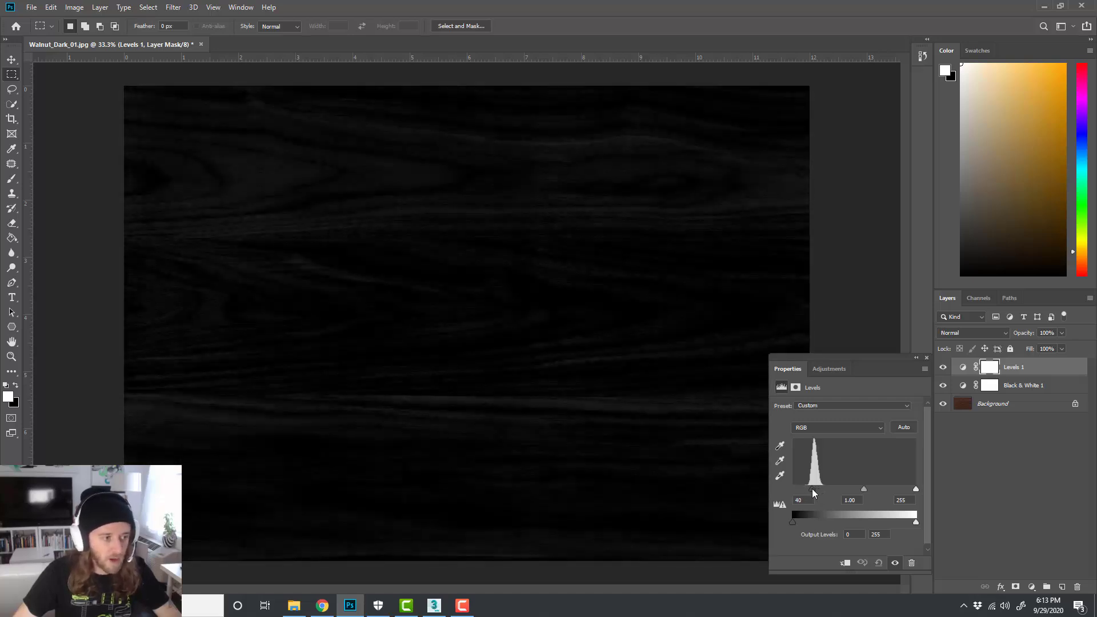
{"action": "left_click_drag", "start_coordinate": [916, 489], "coordinate": [812, 492]}
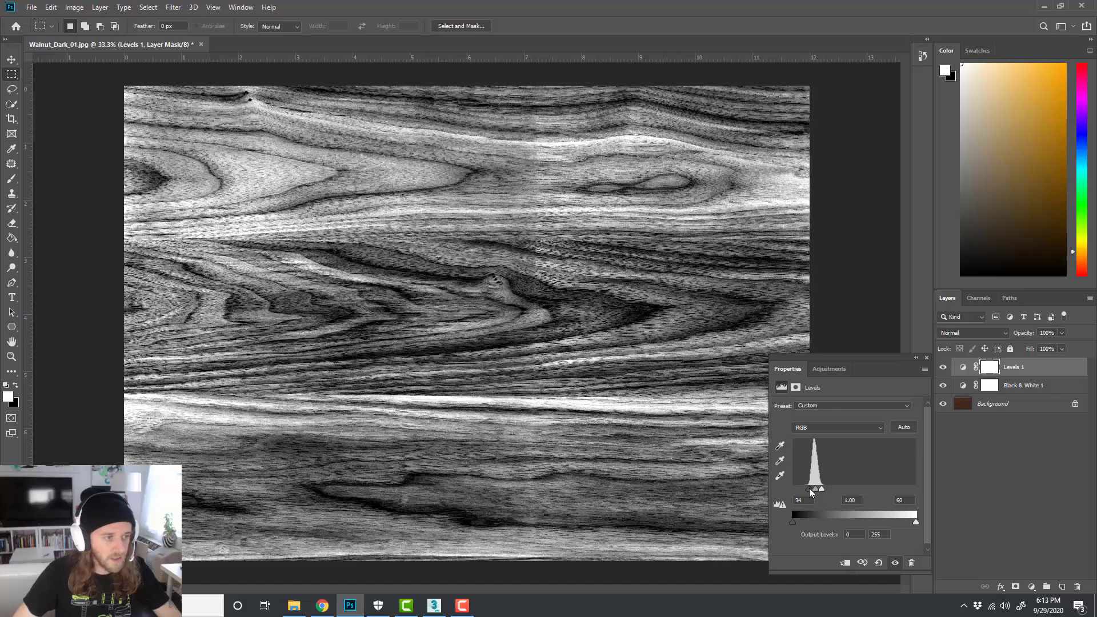
{"action": "left_click_drag", "start_coordinate": [822, 488], "coordinate": [807, 490]}
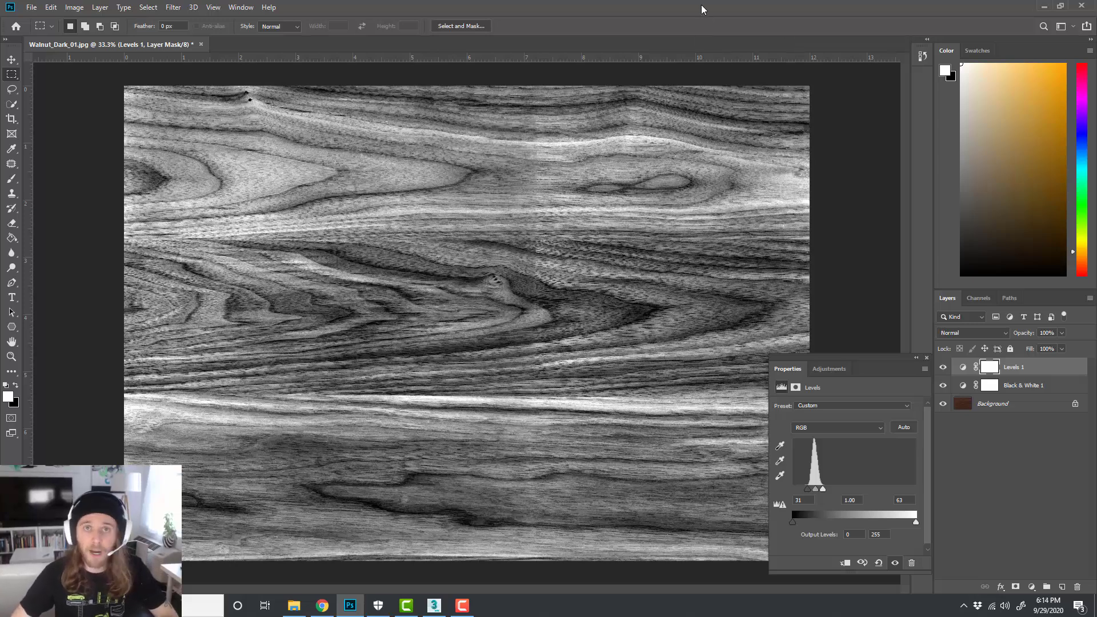
Step: Save the greyscale walnut image as the JPEG Walnut_BUMP.jpg in MaterialsCrashCourse and undo the flattening of its layers
{"action": "key", "text": "ctrl+shift+s"}
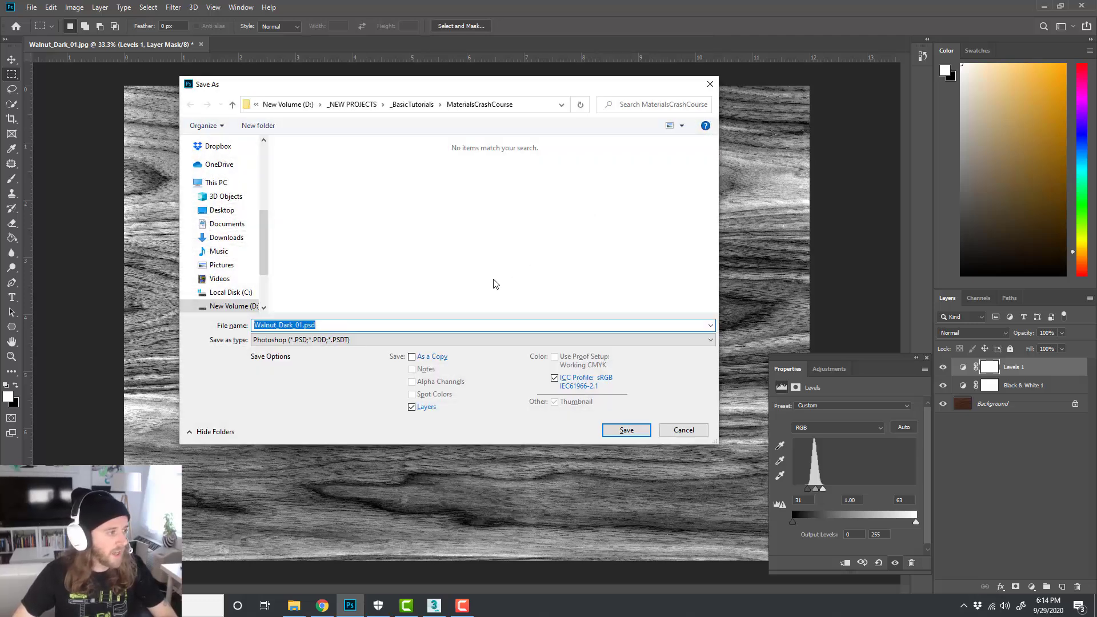
{"action": "left_click", "coordinate": [422, 341]}
{"action": "left_click", "coordinate": [369, 430]}
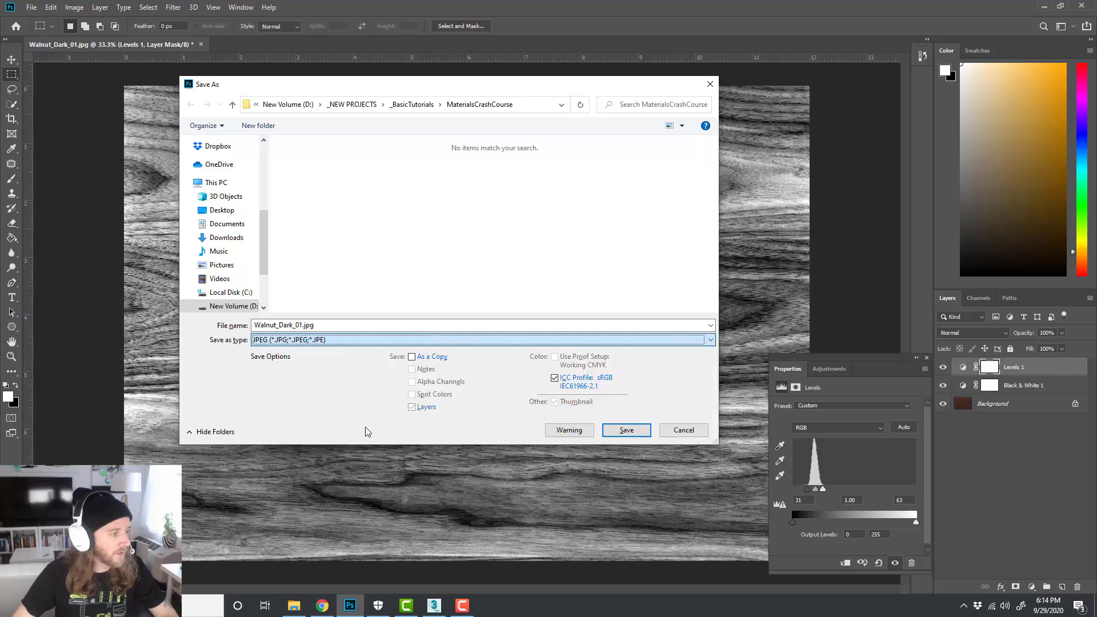
{"action": "left_click", "coordinate": [303, 325]}
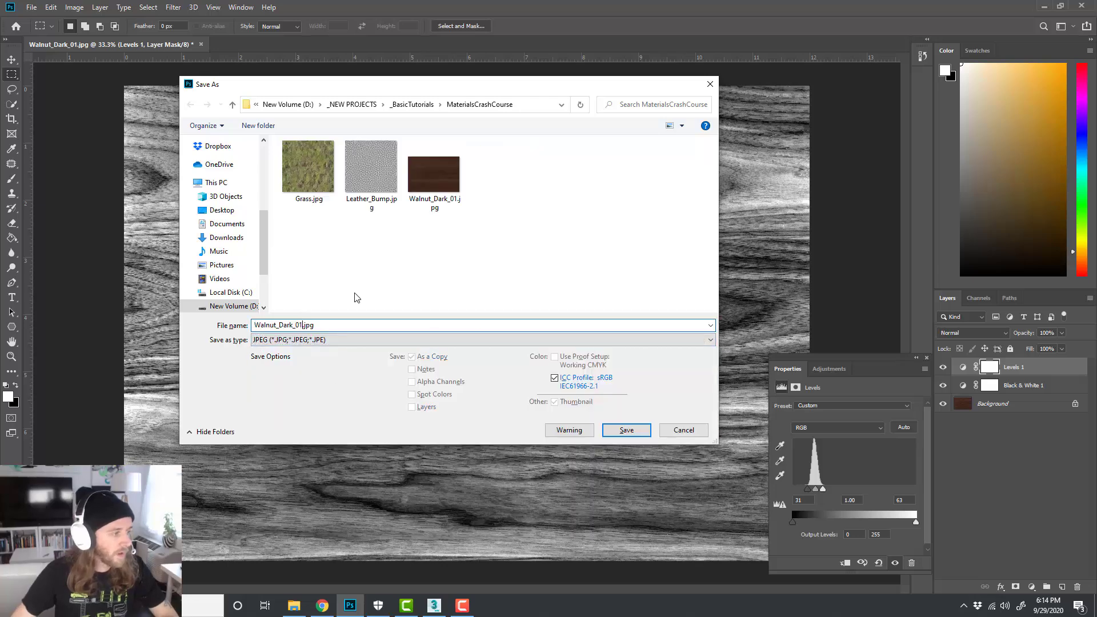
{"action": "key", "text": "BackSpace"}
{"action": "key", "text": "BackSpace"}
{"action": "key", "text": "BackSpace"}
{"action": "key", "text": "BackSpace"}
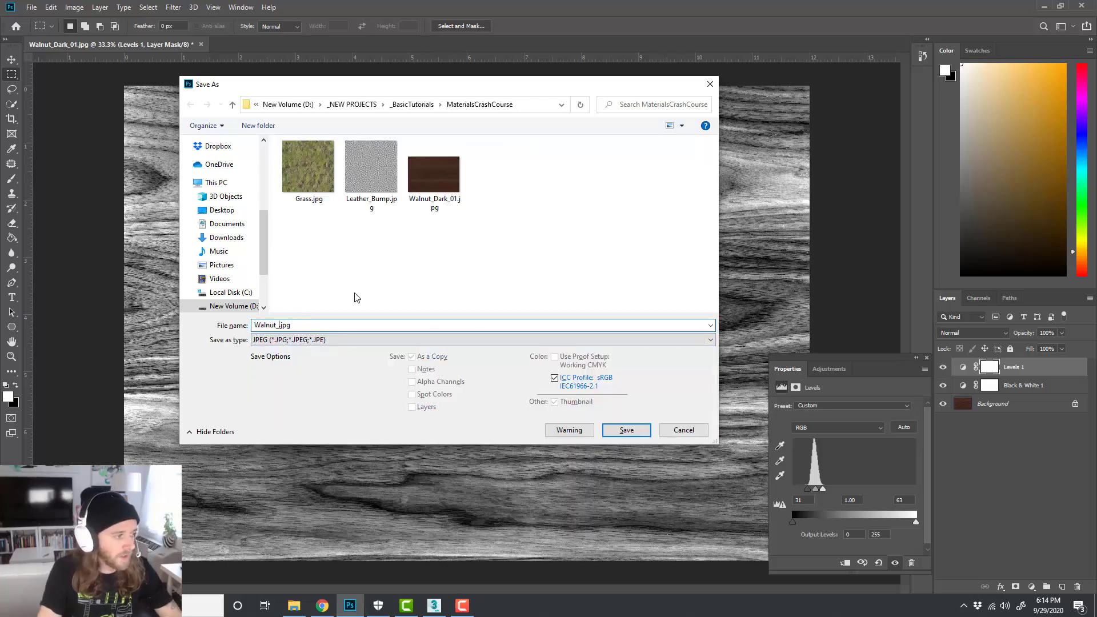
{"action": "type", "text": "BUMP"}
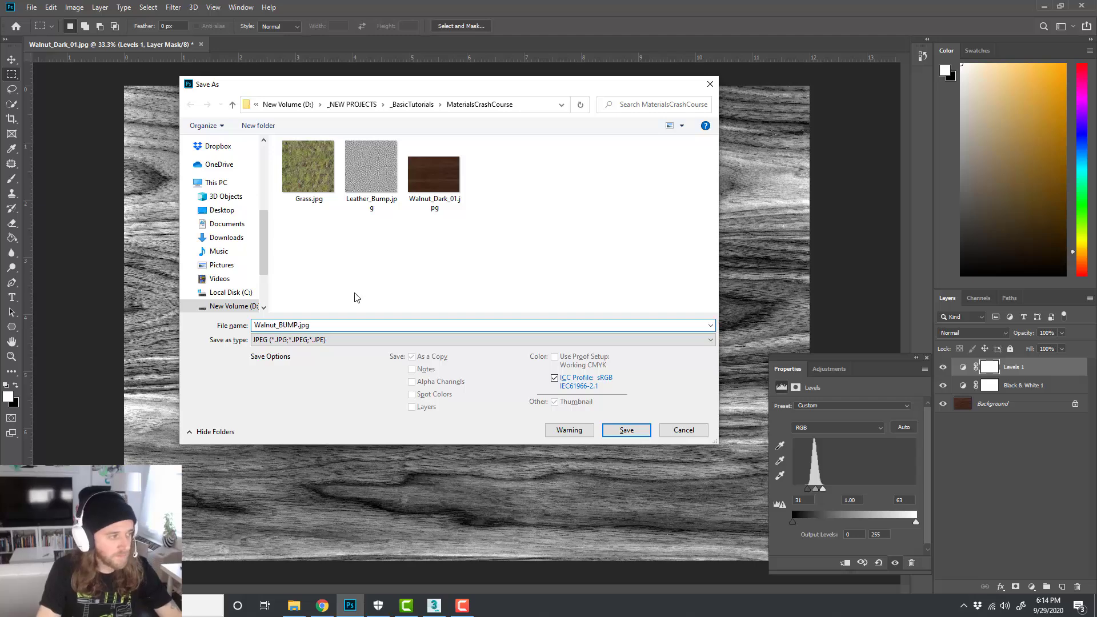
{"action": "key", "text": "Return"}
{"action": "left_click", "coordinate": [609, 149]}
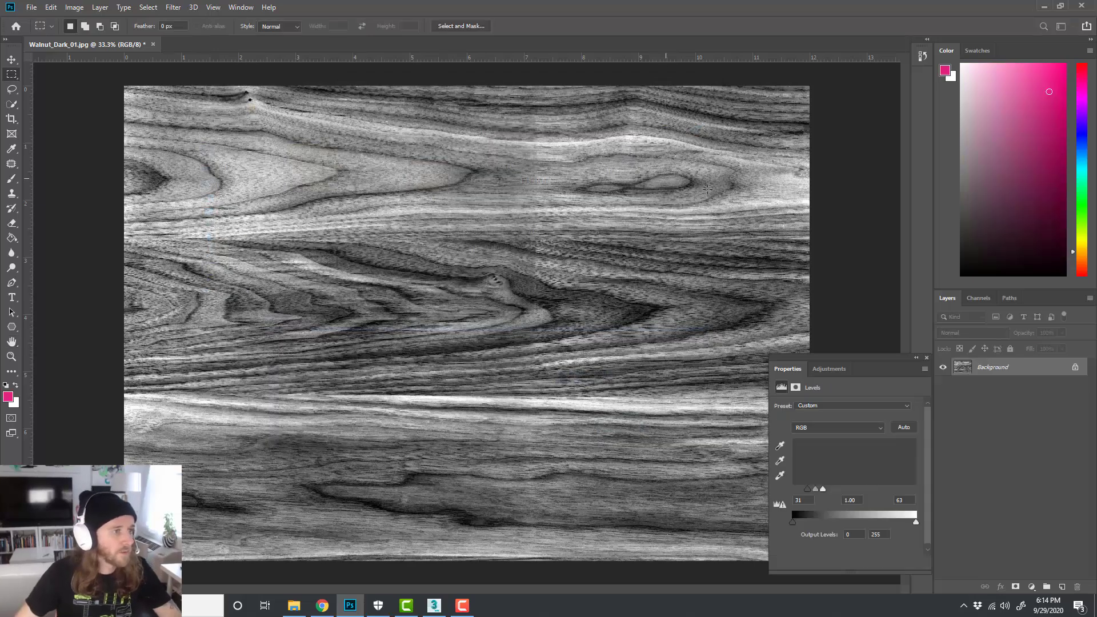
{"action": "key", "text": "ctrl+z"}
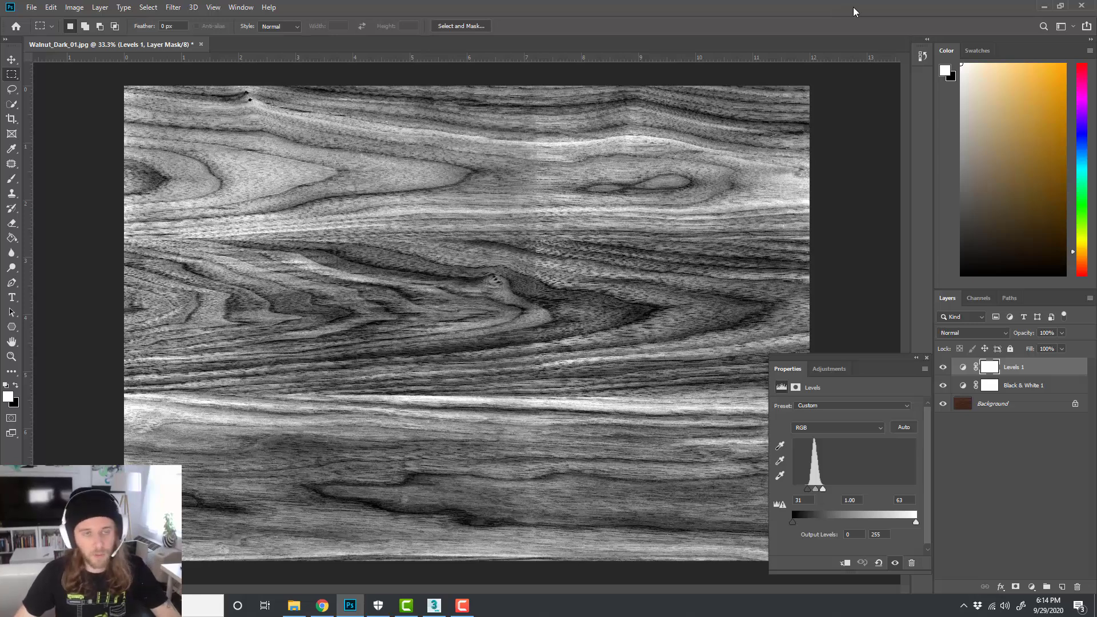
Step: Return to 3ds Max and load Walnut_BUMP.jpg as an FStormBitmap in the Wood material's bump map slot
{"action": "left_click", "coordinate": [1044, 6]}
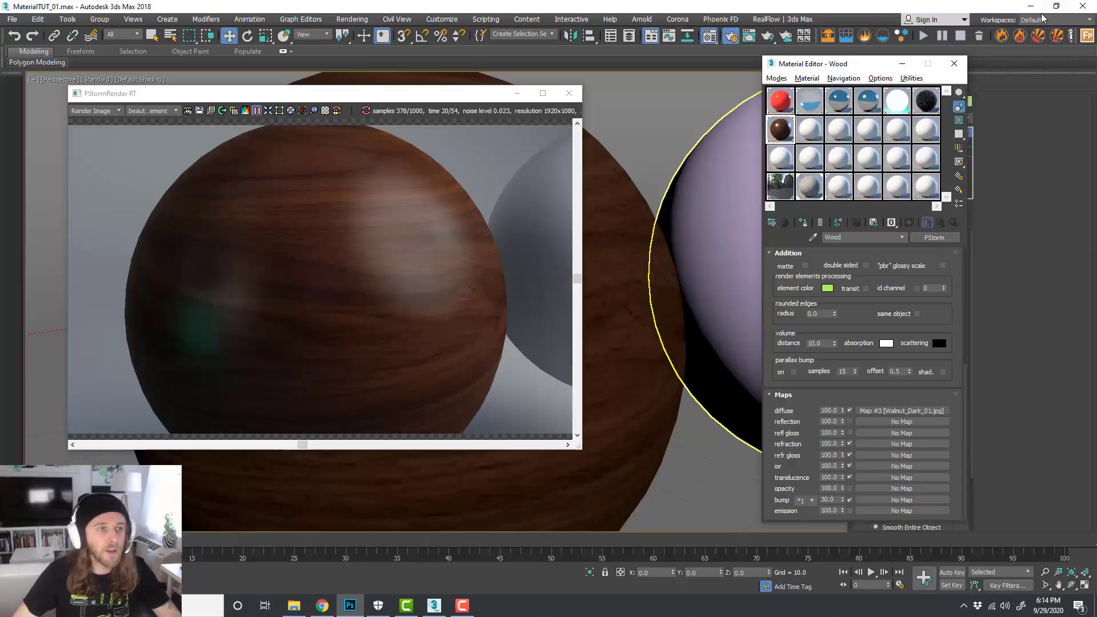
{"action": "left_click", "coordinate": [655, 261]}
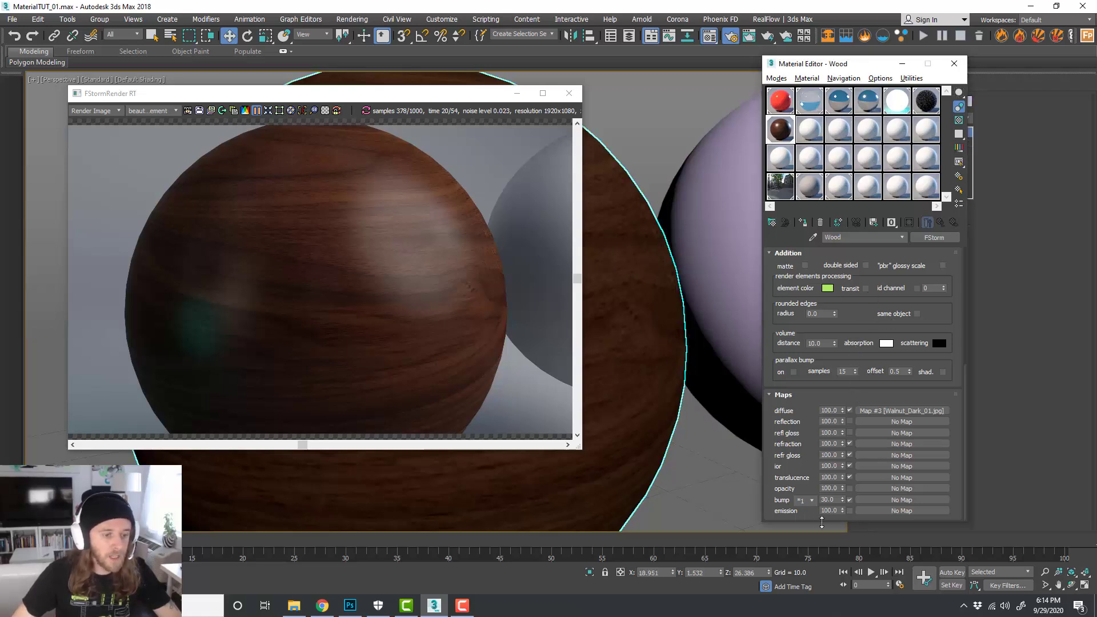
{"action": "left_click", "coordinate": [879, 500]}
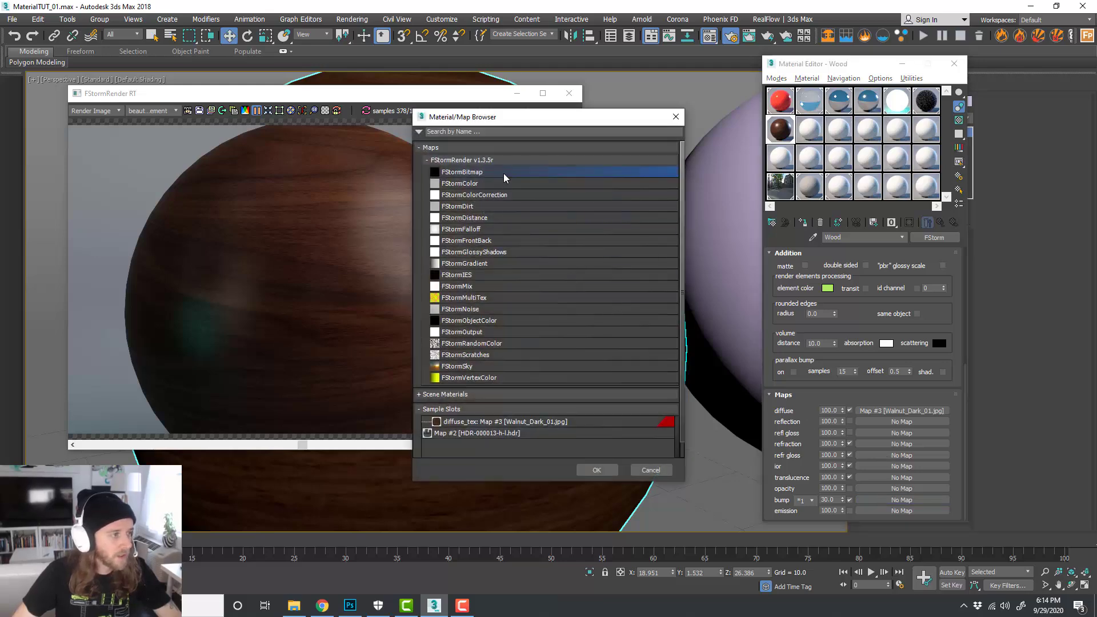
{"action": "double_click", "coordinate": [503, 174]}
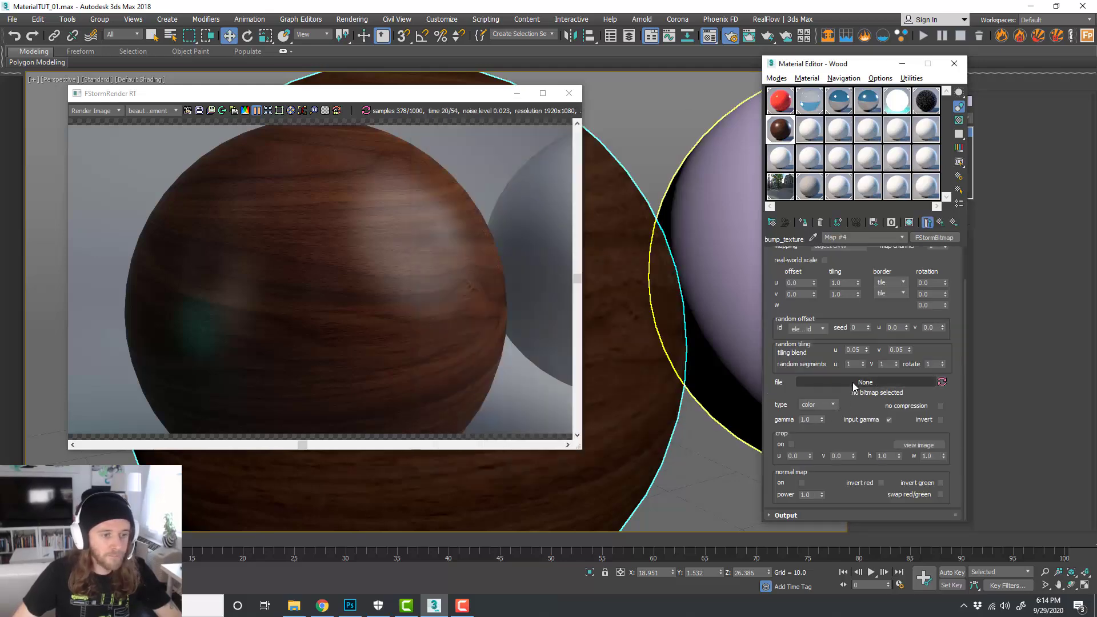
{"action": "left_click", "coordinate": [851, 382]}
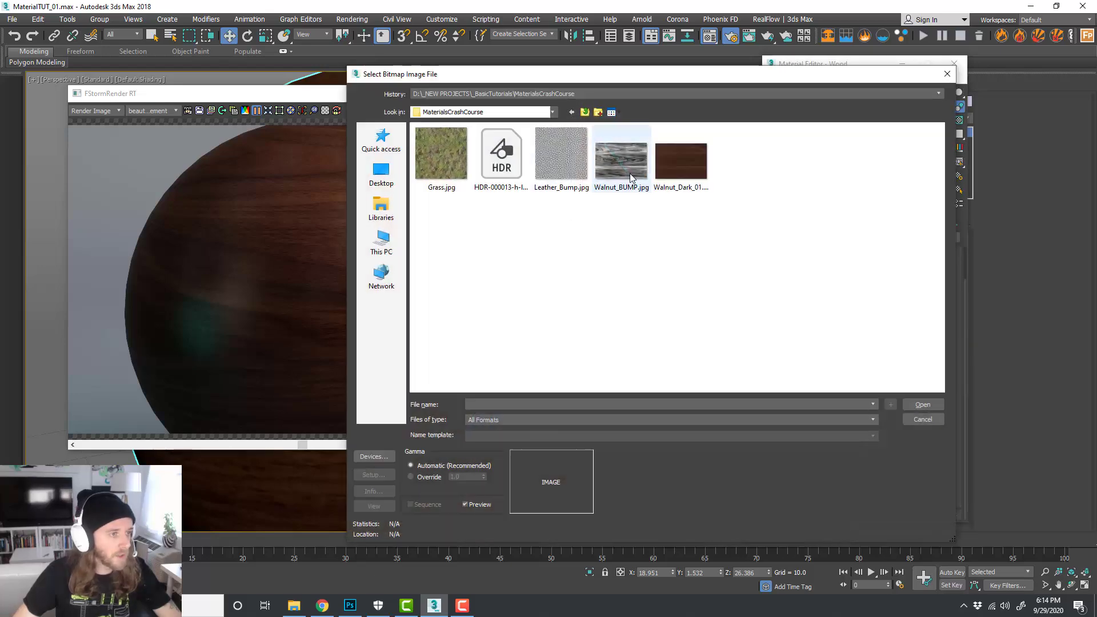
{"action": "double_click", "coordinate": [629, 171]}
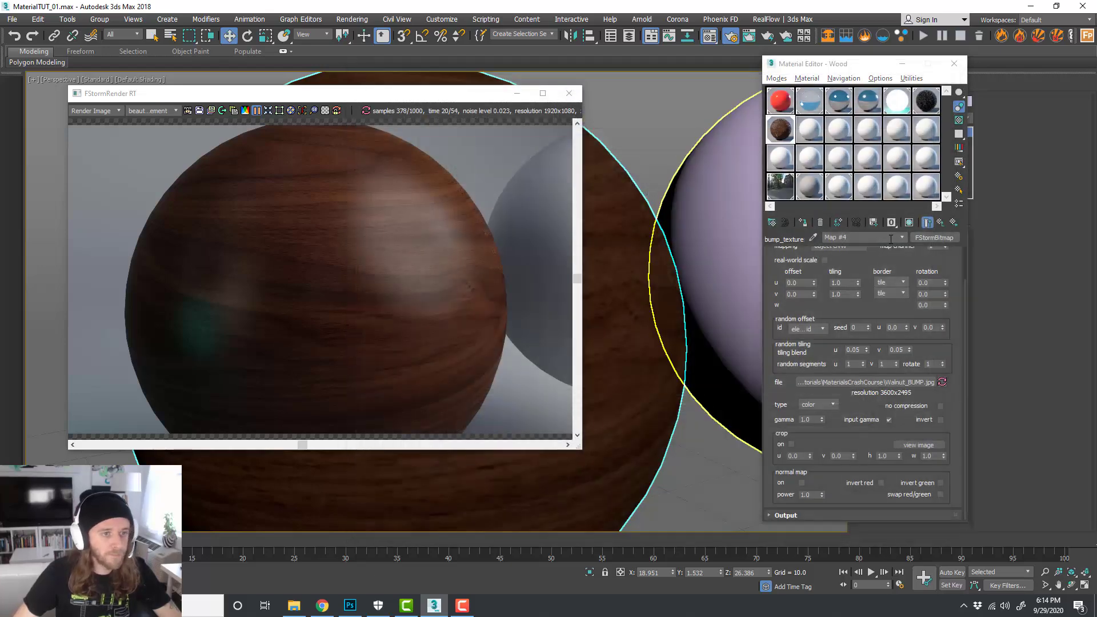
Step: Go back from the bump bitmap to the Wood material and resume the live render preview
{"action": "left_click", "coordinate": [903, 242]}
{"action": "left_click", "coordinate": [858, 249]}
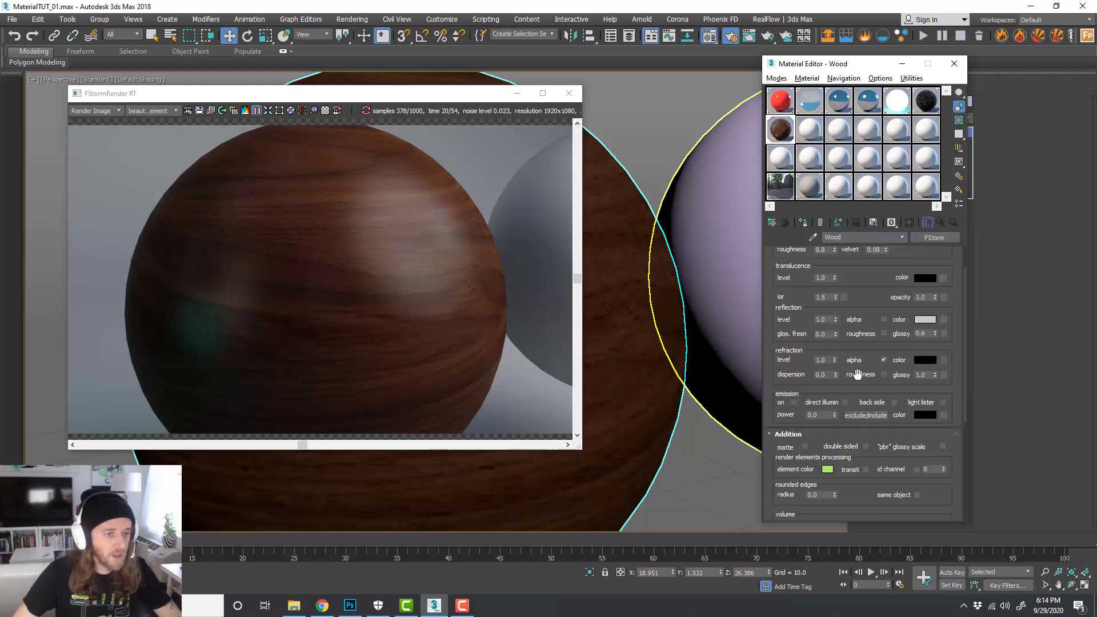
{"action": "left_click", "coordinate": [258, 113]}
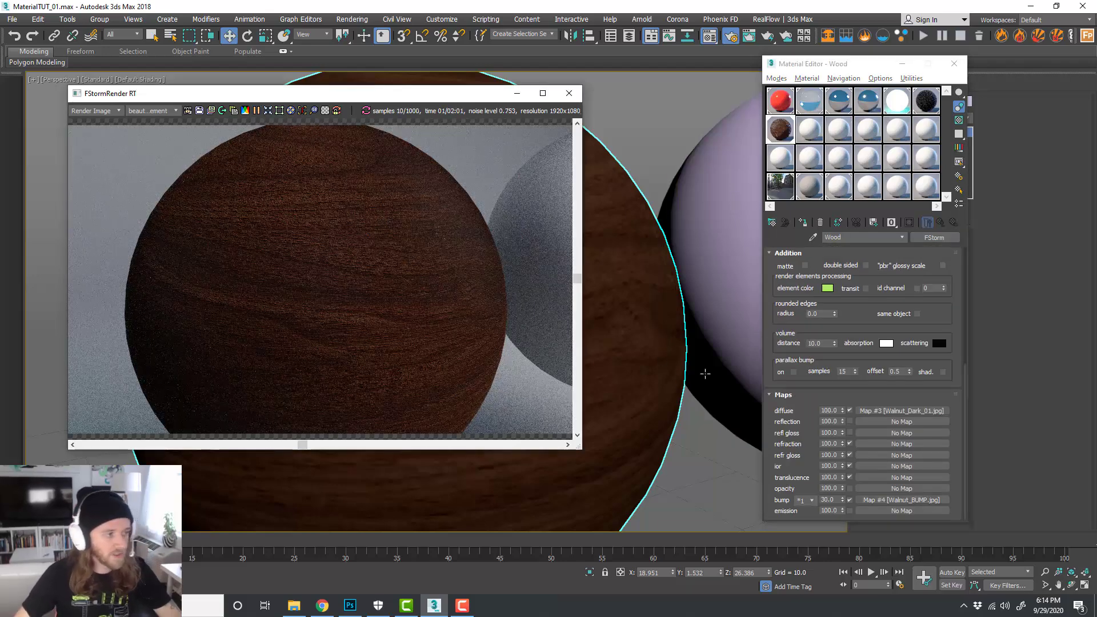
Step: Set the Wood material's bump amount to 0.2 and inspect the sphere's grain up close in the render preview
{"action": "double_click", "coordinate": [828, 500]}
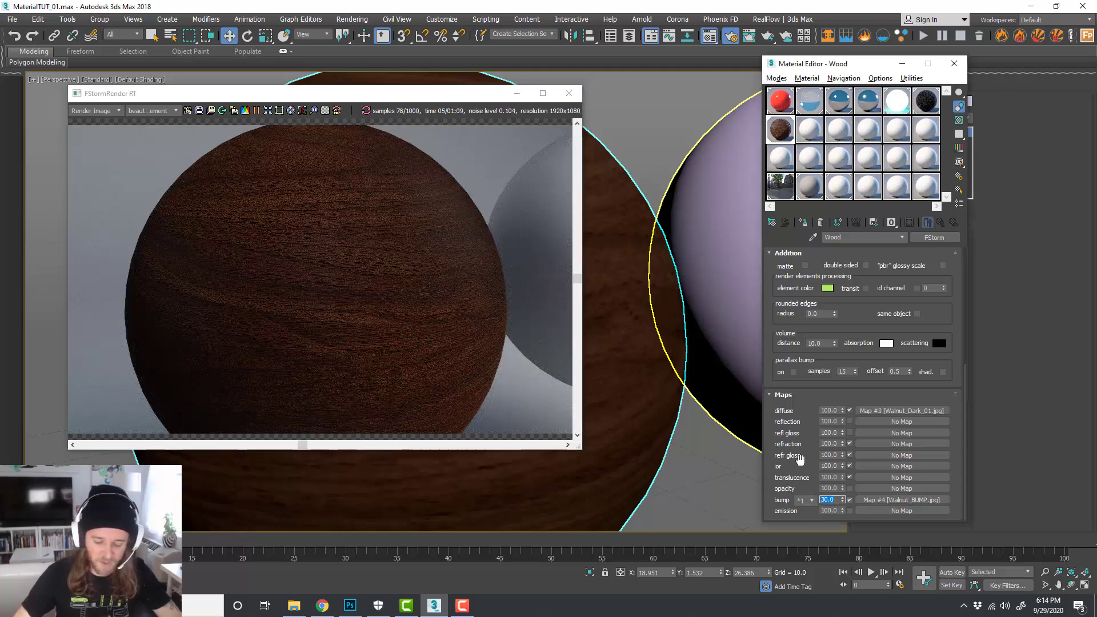
{"action": "type", "text": "0.2"}
{"action": "key", "text": "Return"}
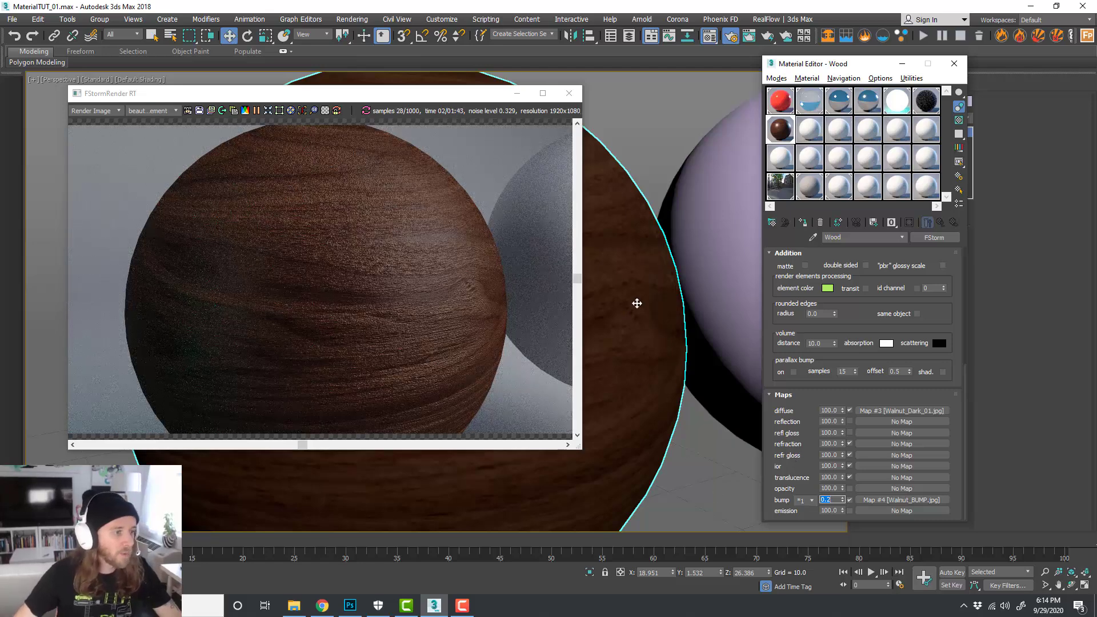
{"action": "scroll", "coordinate": [636, 304], "scroll_direction": "up", "scroll_amount": 2}
{"action": "scroll", "coordinate": [676, 306], "scroll_direction": "up", "scroll_amount": 2}
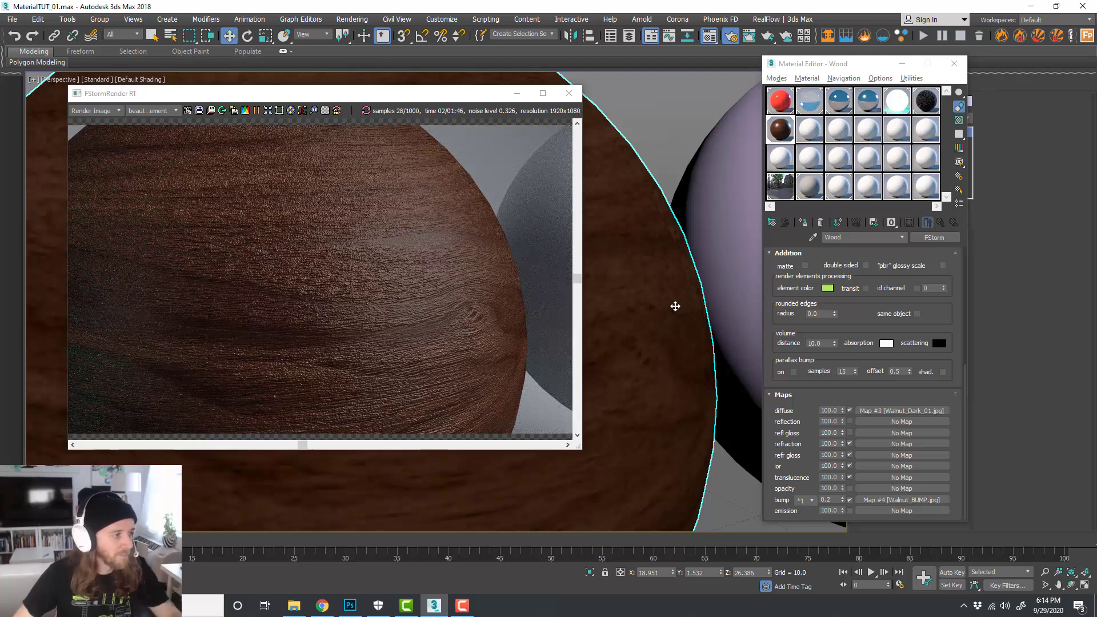
{"action": "scroll", "coordinate": [674, 331], "scroll_direction": "up", "scroll_amount": 1}
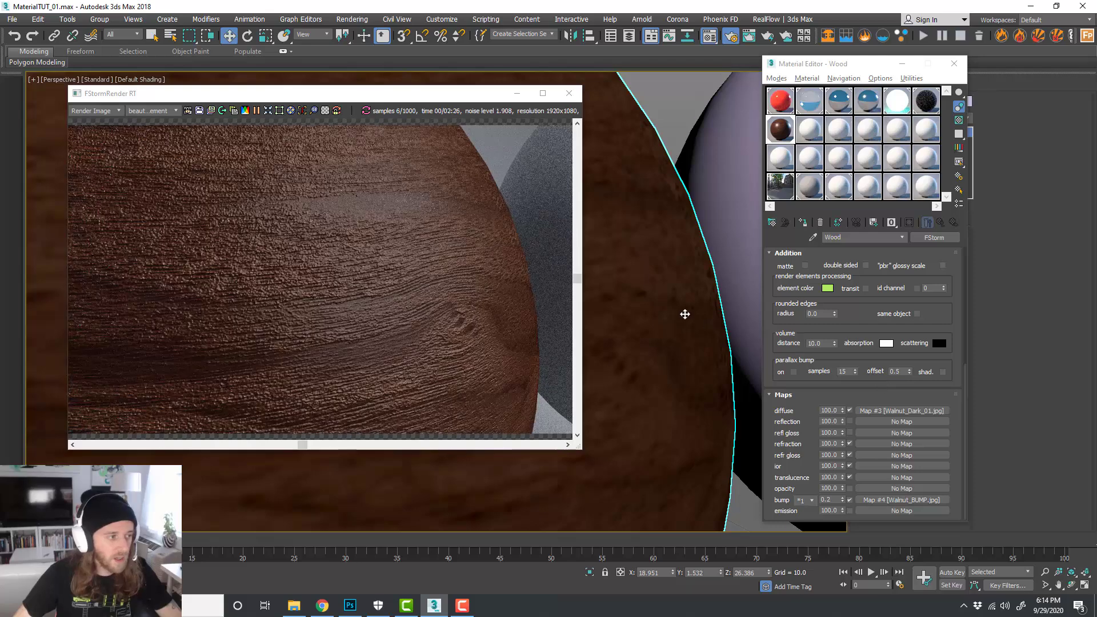
{"action": "scroll", "coordinate": [685, 313], "scroll_direction": "down", "scroll_amount": 1}
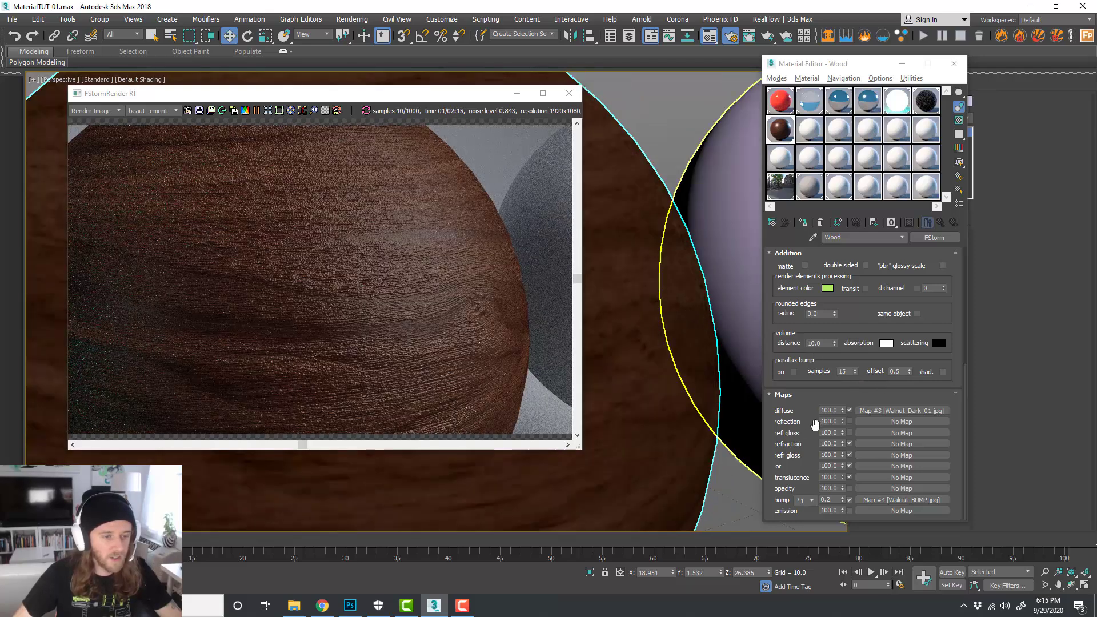
Step: Set the Wood material's reflection glossiness to 0.65
{"action": "left_click_drag", "start_coordinate": [796, 425], "coordinate": [801, 507]}
{"action": "scroll", "coordinate": [883, 280], "scroll_direction": "up", "scroll_amount": 5}
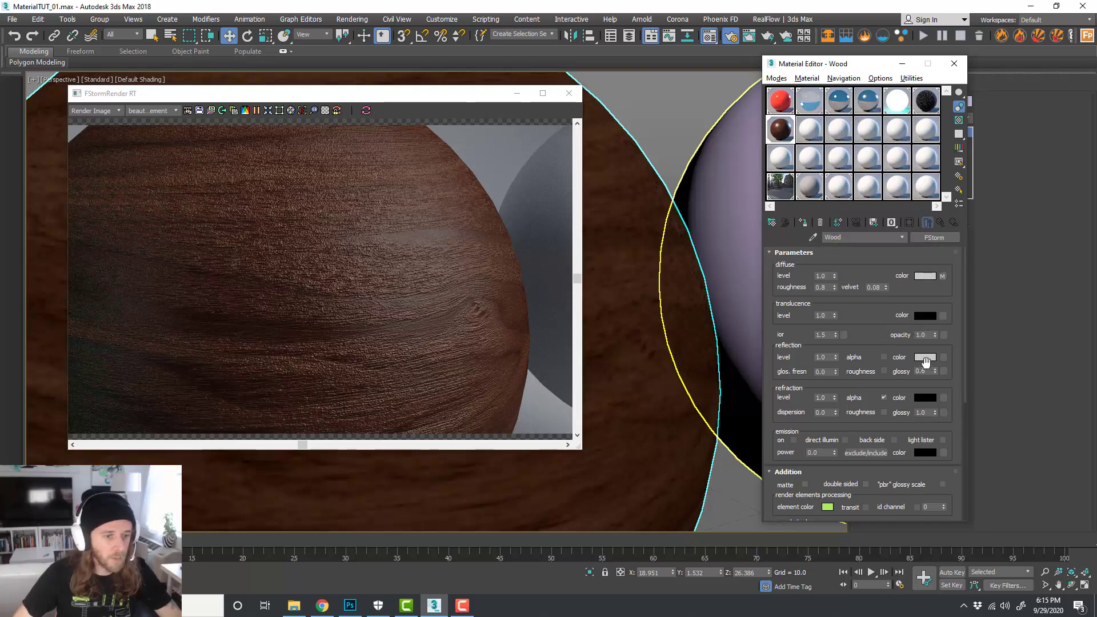
{"action": "double_click", "coordinate": [921, 371]}
{"action": "type", "text": "0.2"}
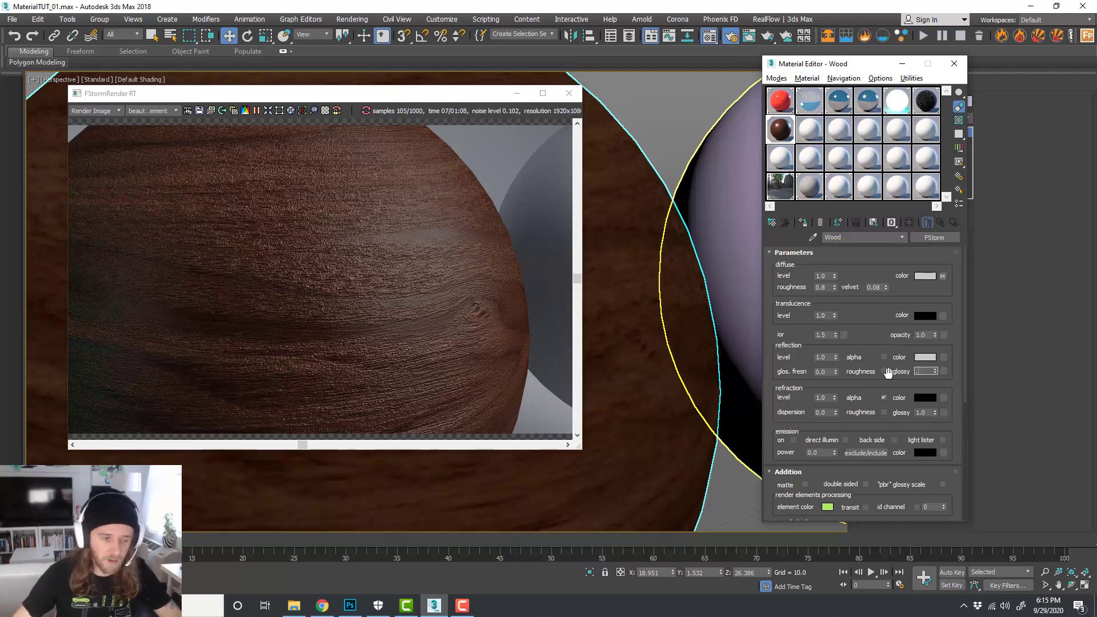
{"action": "key", "text": "Return"}
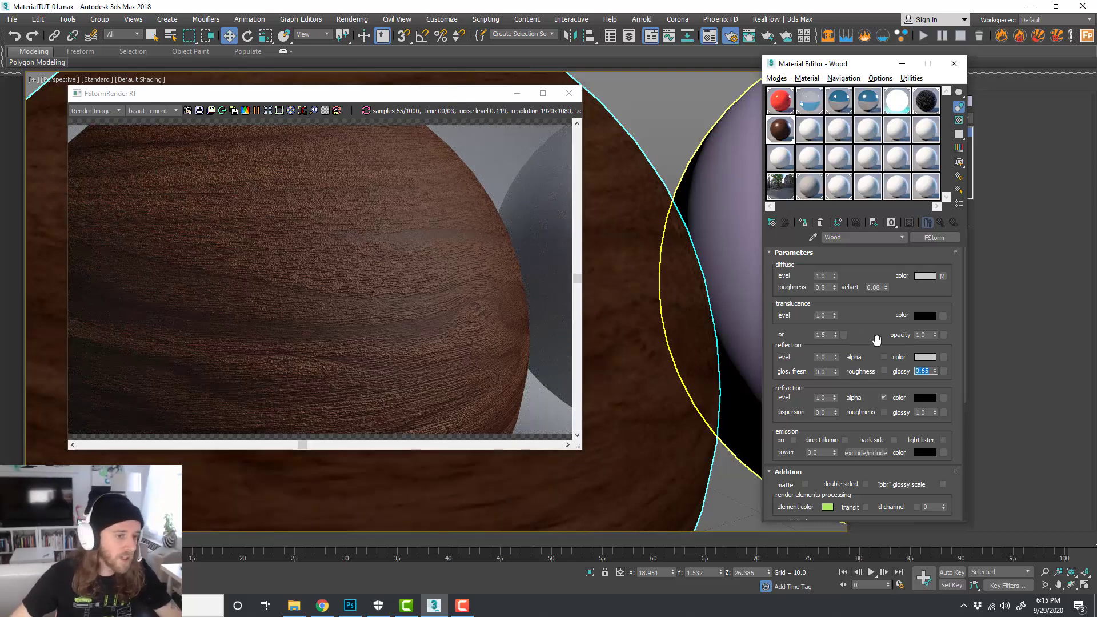
Step: Try a bump amount of 0.1 for the Wood material's Walnut_BUMP.jpg map, and settle on 0.05
{"action": "scroll", "coordinate": [851, 350], "scroll_direction": "down", "scroll_amount": 5}
{"action": "scroll", "coordinate": [851, 424], "scroll_direction": "down", "scroll_amount": 2}
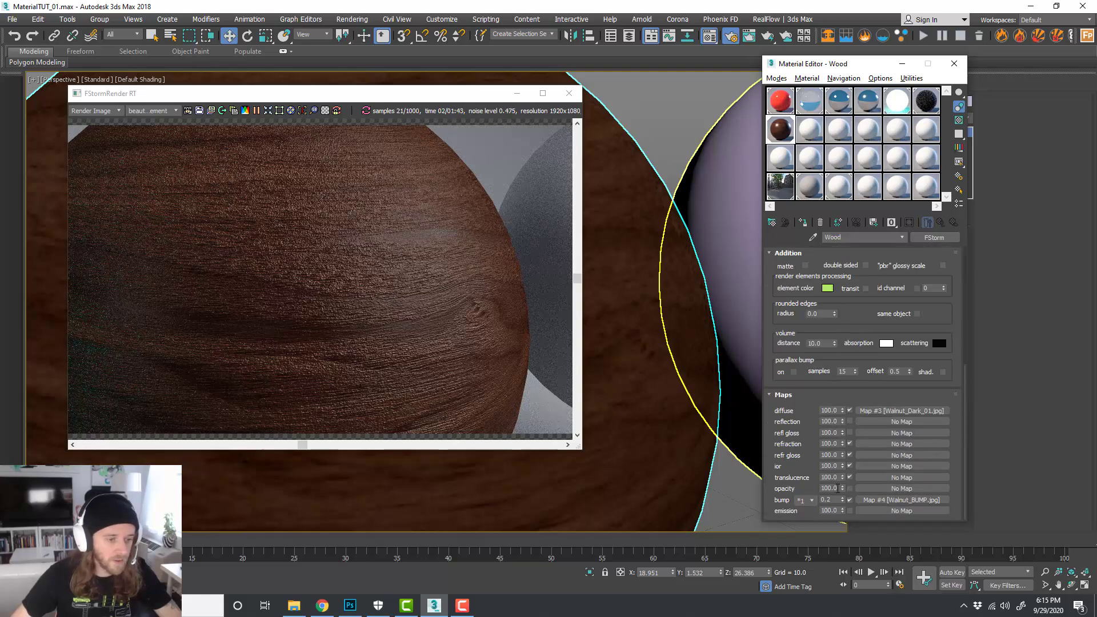
{"action": "double_click", "coordinate": [826, 501]}
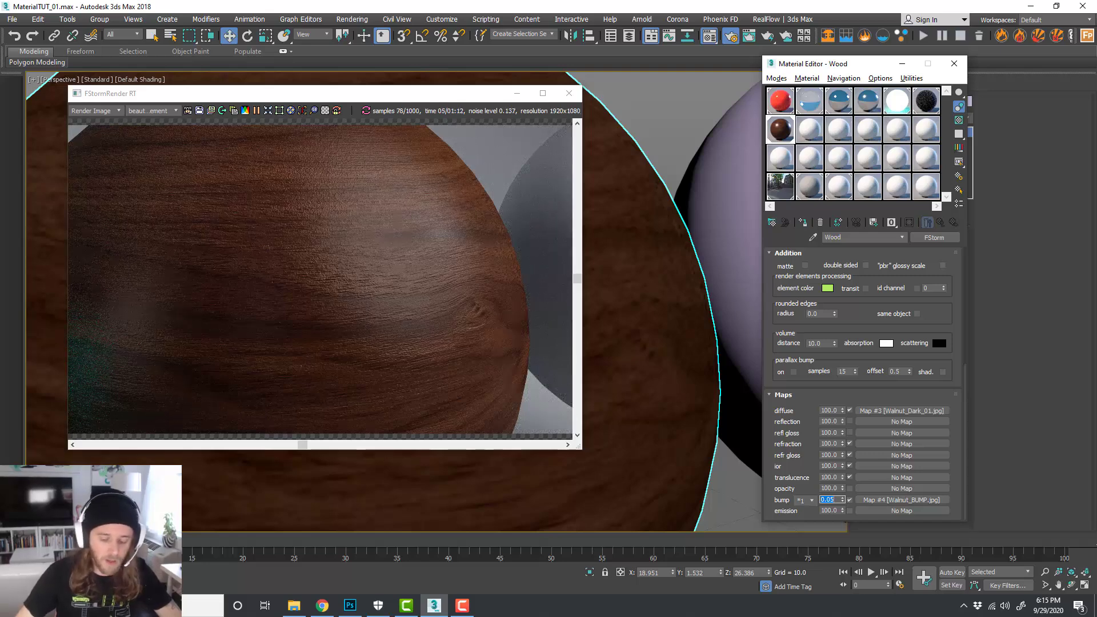
{"action": "type", "text": "0.1"}
{"action": "key", "text": "Return"}
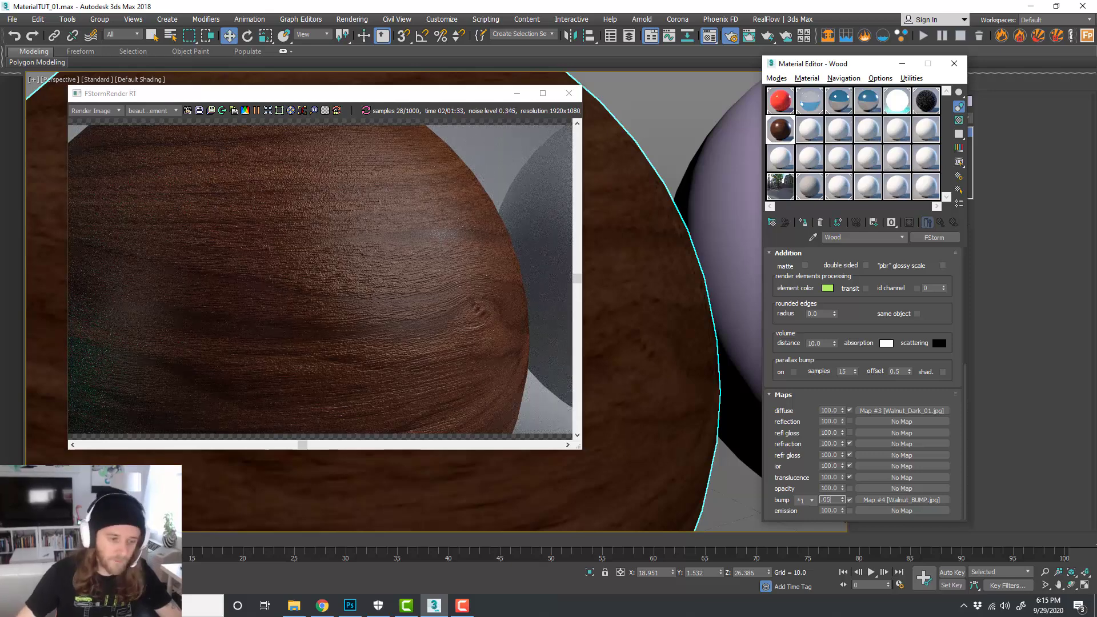
{"action": "type", "text": "0.05"}
{"action": "key", "text": "Return"}
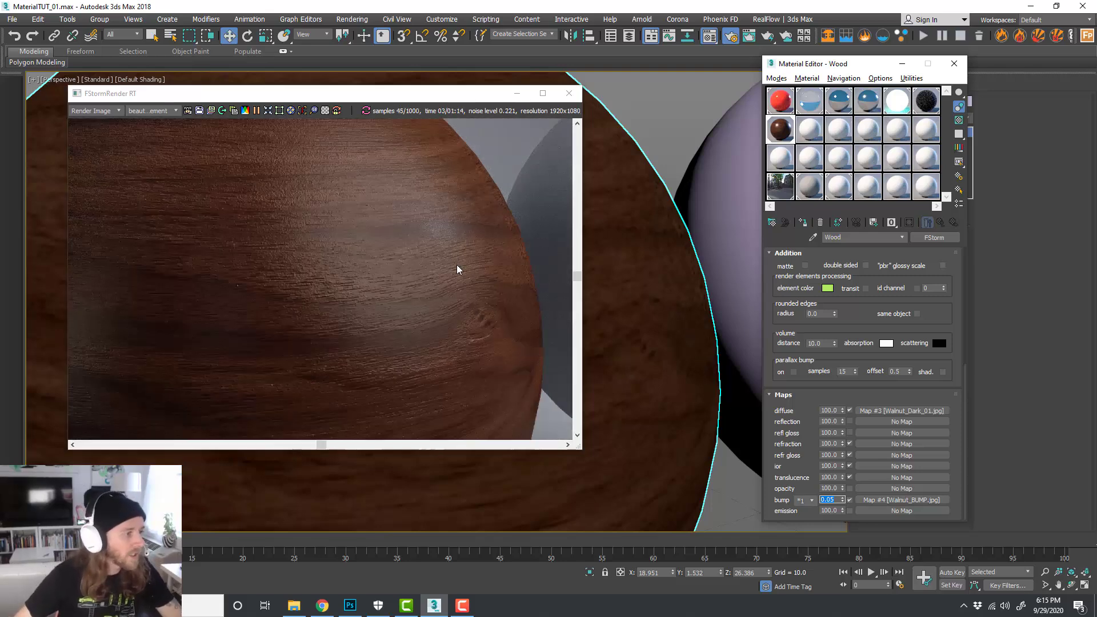
Step: Examine the wood sphere's grain and highlights in the render preview, both up close and from farther away
{"action": "scroll", "coordinate": [661, 290], "scroll_direction": "up", "scroll_amount": 2}
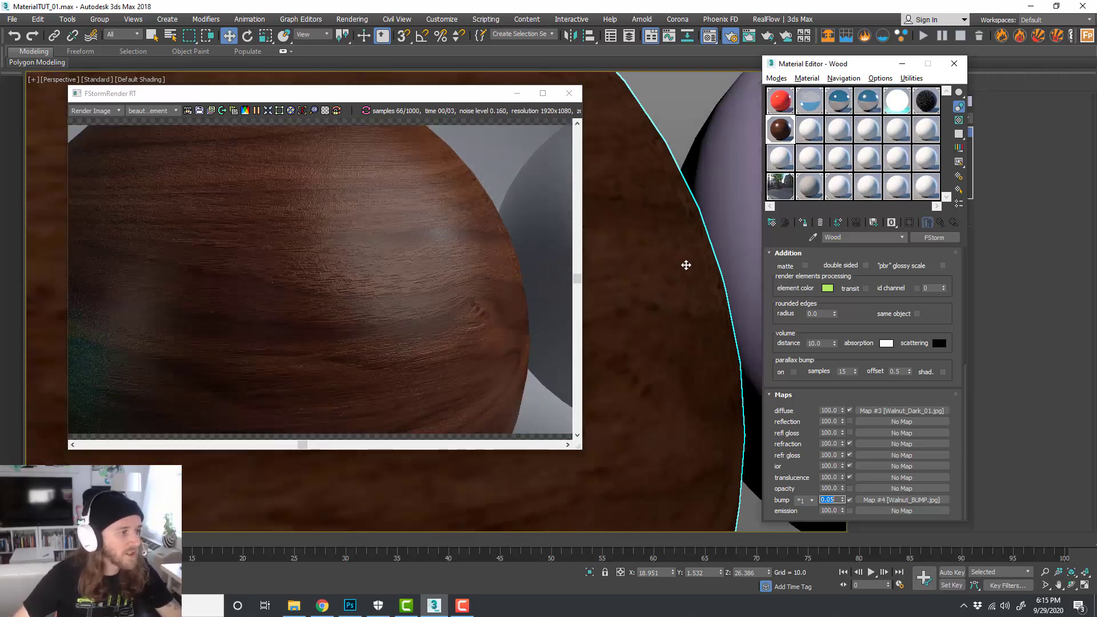
{"action": "middle_click_drag", "start_coordinate": [686, 262], "coordinate": [706, 272]}
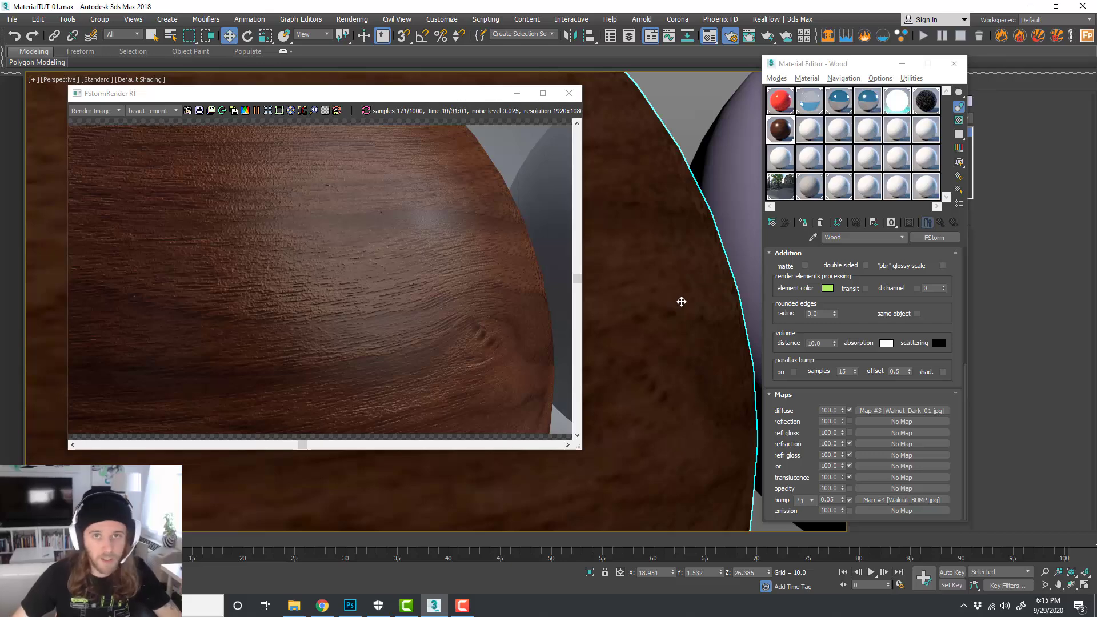
{"action": "scroll", "coordinate": [663, 308], "scroll_direction": "down", "scroll_amount": 5}
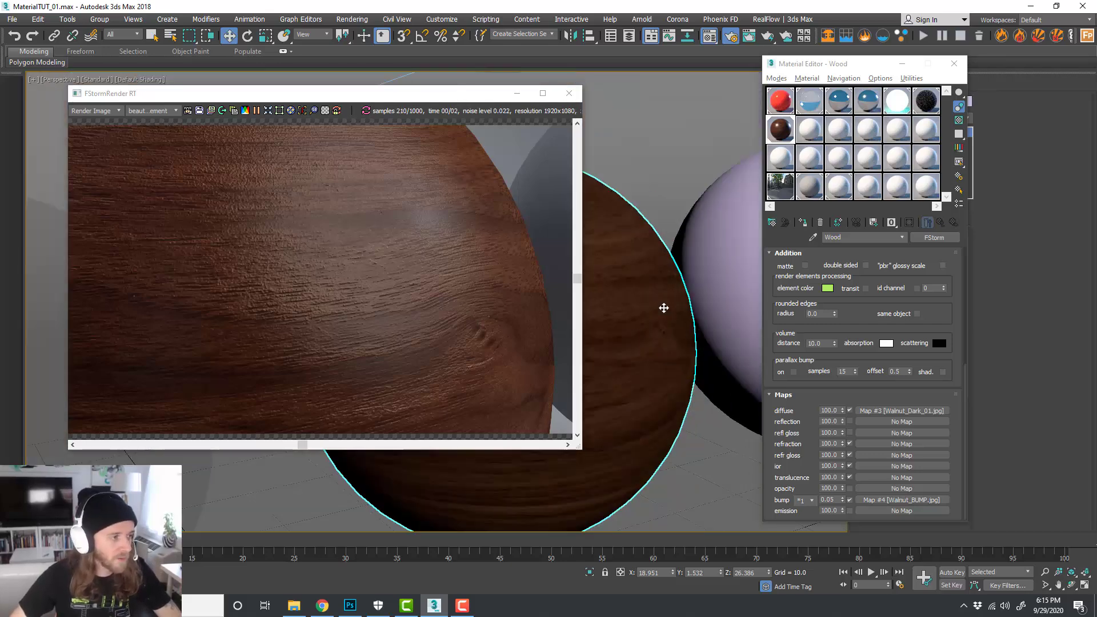
{"action": "scroll", "coordinate": [660, 307], "scroll_direction": "down", "scroll_amount": 2}
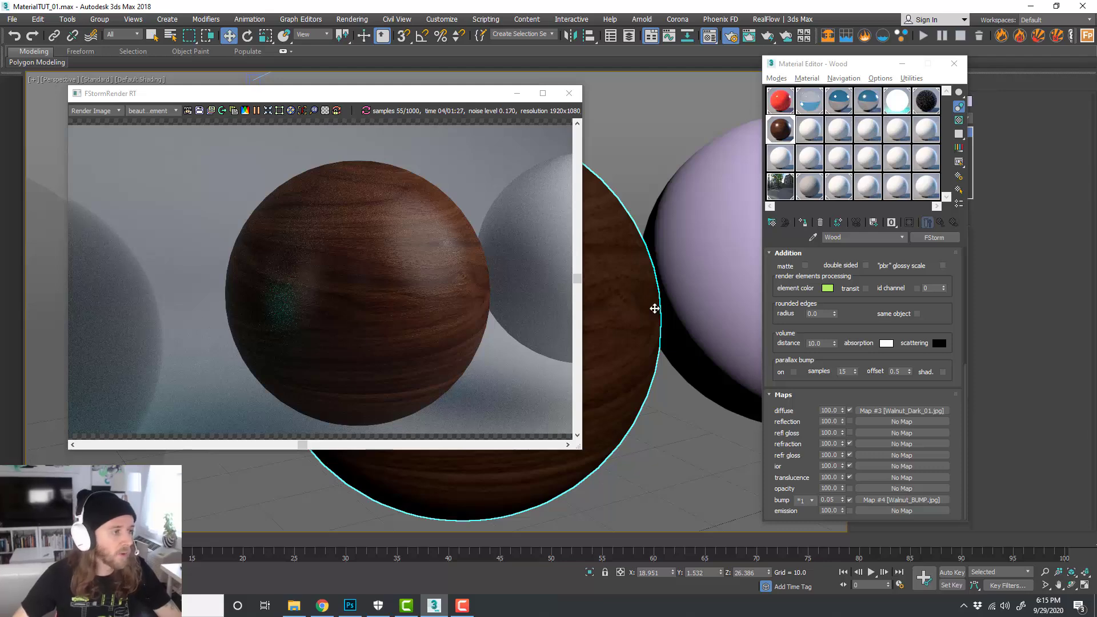
{"action": "scroll", "coordinate": [632, 311], "scroll_direction": "down", "scroll_amount": 3}
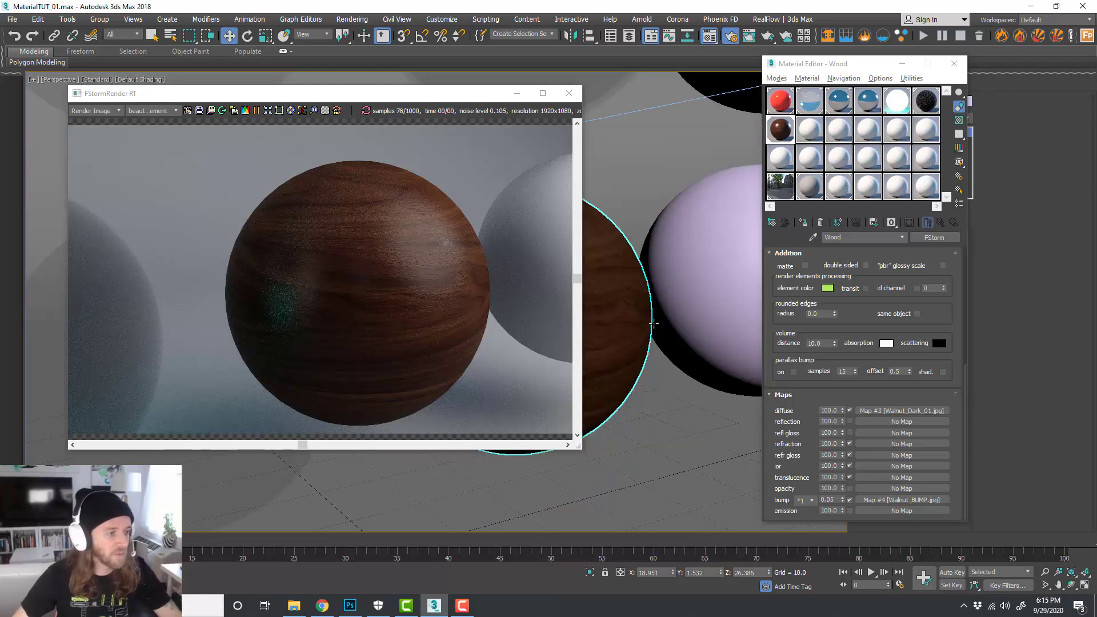
{"action": "middle_click_drag", "start_coordinate": [655, 334], "coordinate": [645, 328]}
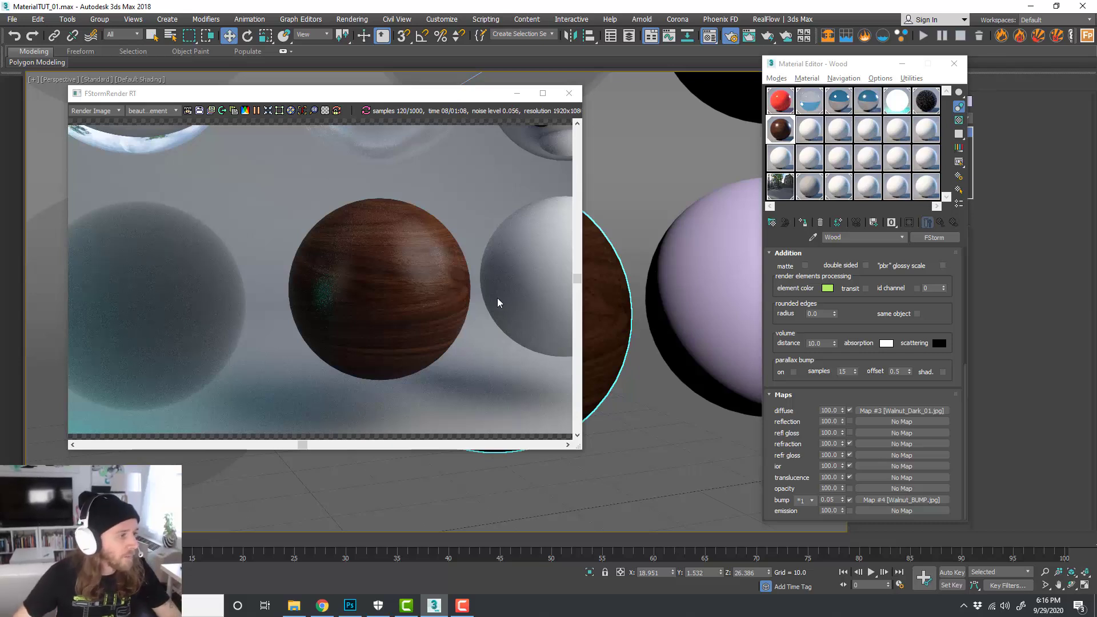
{"action": "scroll", "coordinate": [436, 273], "scroll_direction": "up", "scroll_amount": 1}
{"action": "scroll", "coordinate": [469, 284], "scroll_direction": "down", "scroll_amount": 1}
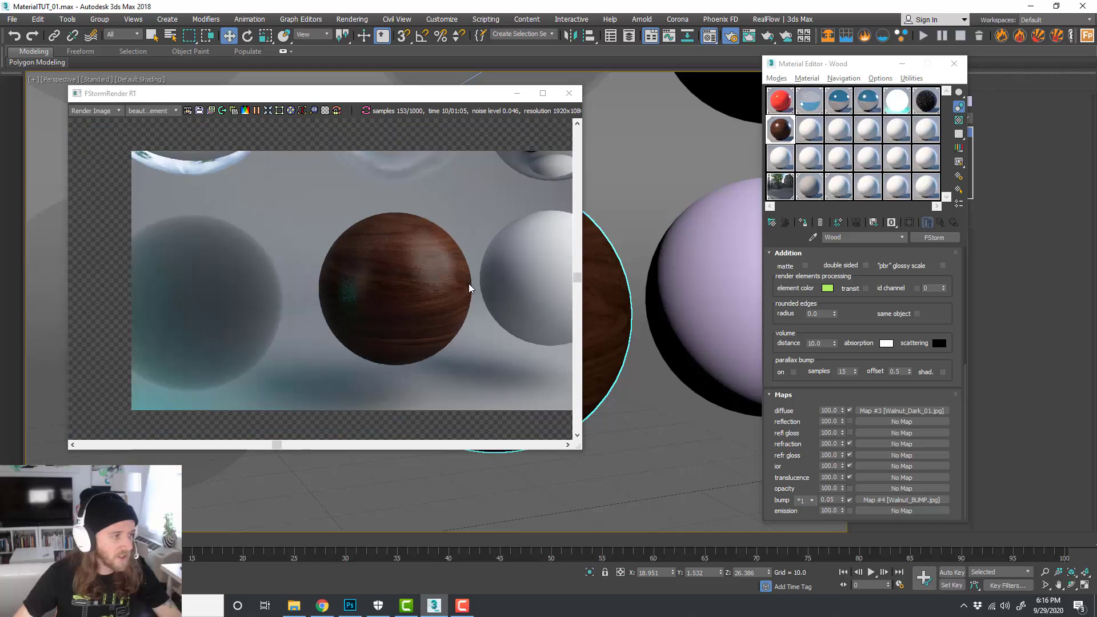
Step: Frame the unassigned sphere beside the wood one and rename the unused 08 - Default material as Grass
{"action": "left_click", "coordinate": [652, 304]}
{"action": "middle_click_drag", "start_coordinate": [663, 327], "coordinate": [661, 334]}
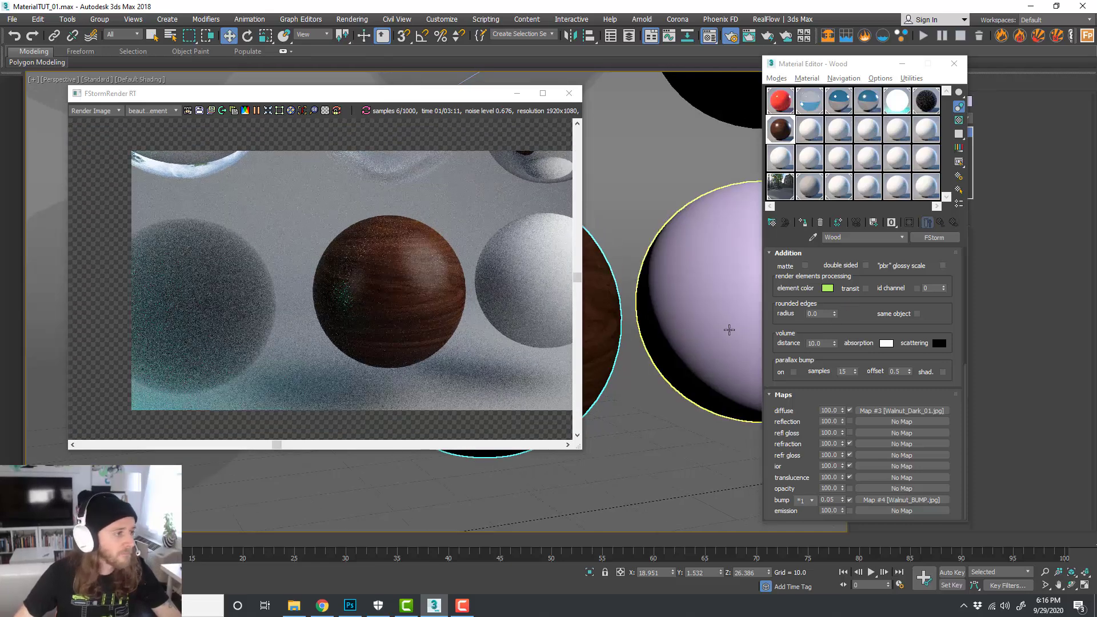
{"action": "scroll", "coordinate": [721, 334], "scroll_direction": "down", "scroll_amount": 4}
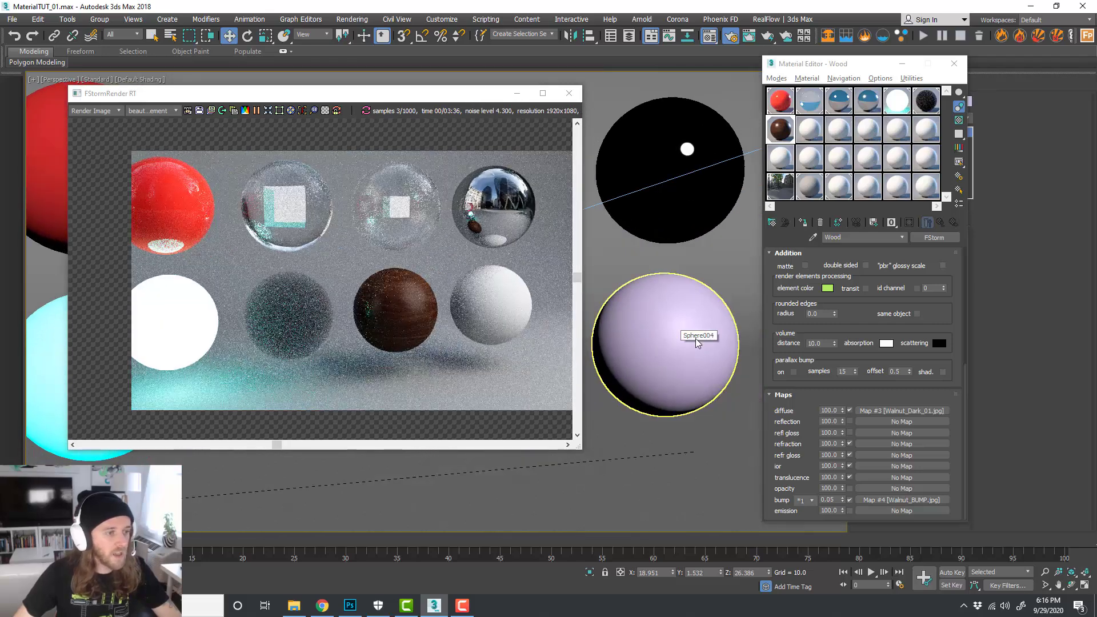
{"action": "scroll", "coordinate": [696, 339], "scroll_direction": "up", "scroll_amount": 4}
{"action": "middle_click_drag", "start_coordinate": [709, 357], "coordinate": [702, 354]}
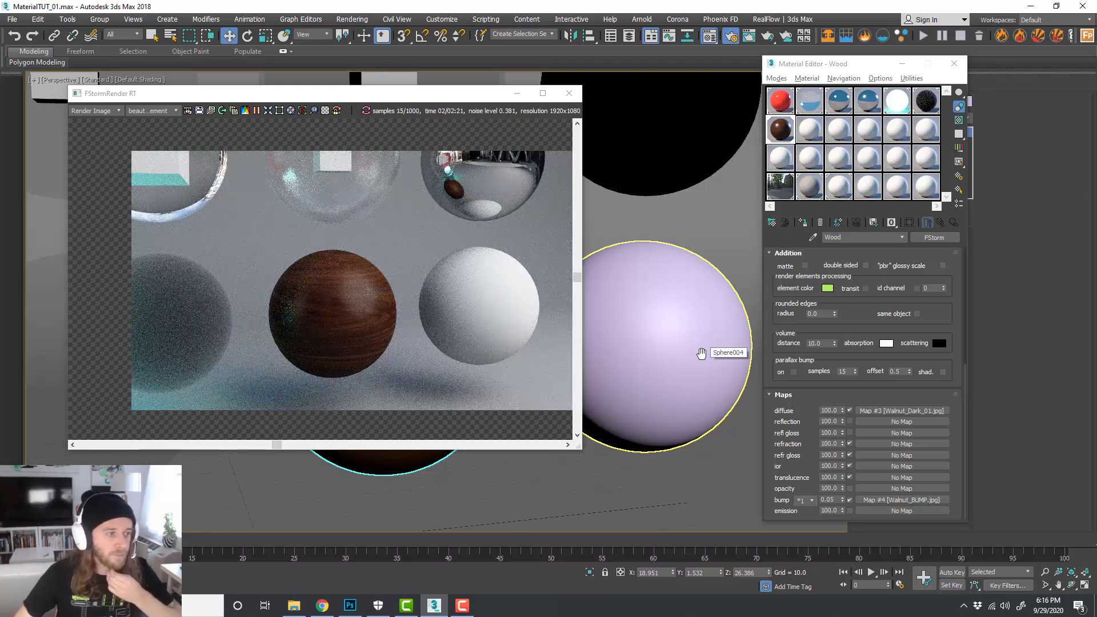
{"action": "left_click", "coordinate": [813, 132]}
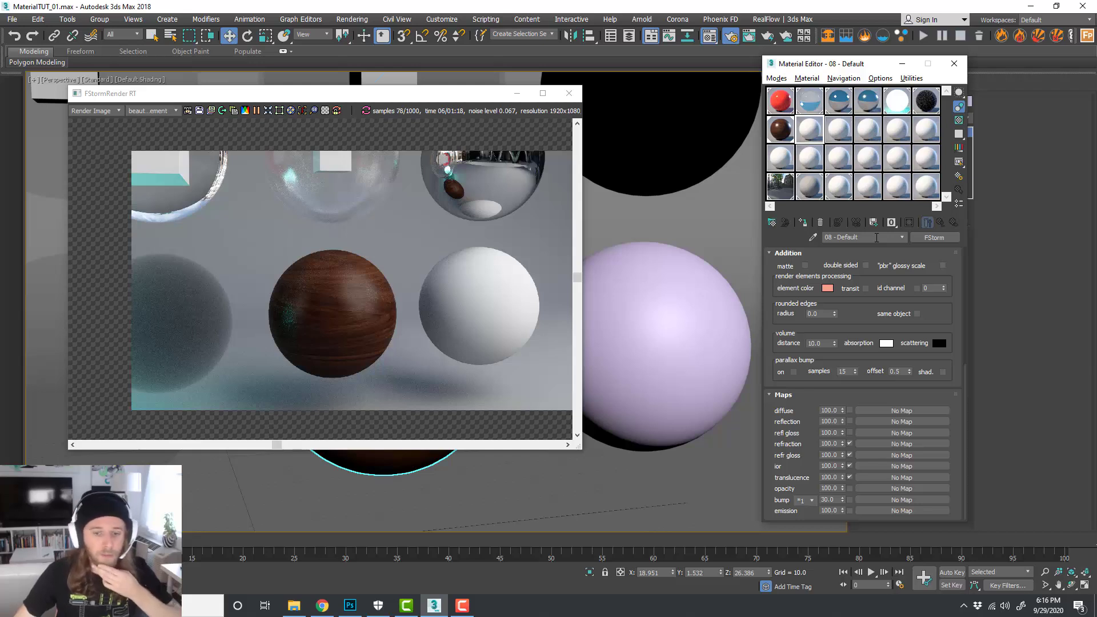
{"action": "left_click_drag", "start_coordinate": [876, 238], "coordinate": [801, 245]}
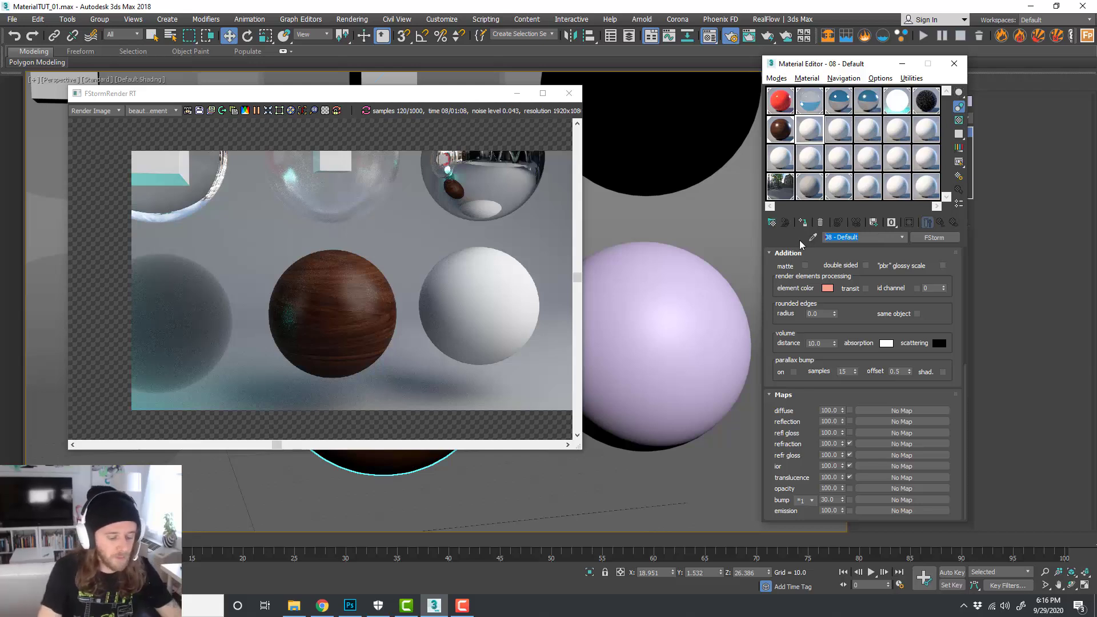
{"action": "type", "text": "Grass"}
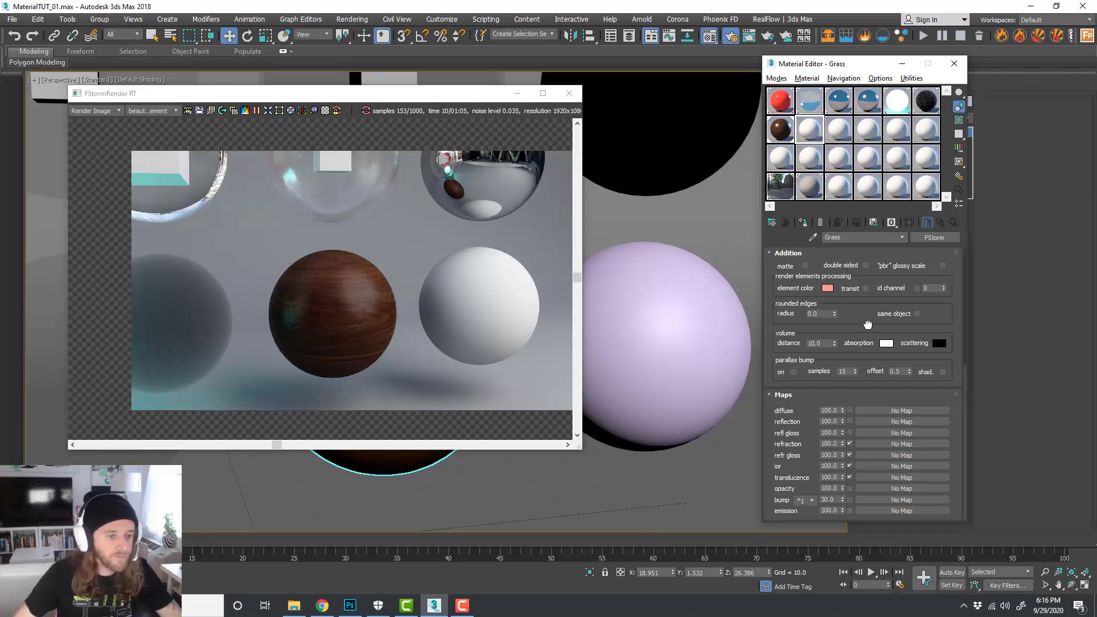
Step: Enable the Grass material's diffuse map and load Grass.jpg into it as an FStormBitmap
{"action": "scroll", "coordinate": [887, 334], "scroll_direction": "up", "scroll_amount": 1}
{"action": "scroll", "coordinate": [862, 359], "scroll_direction": "up", "scroll_amount": 12}
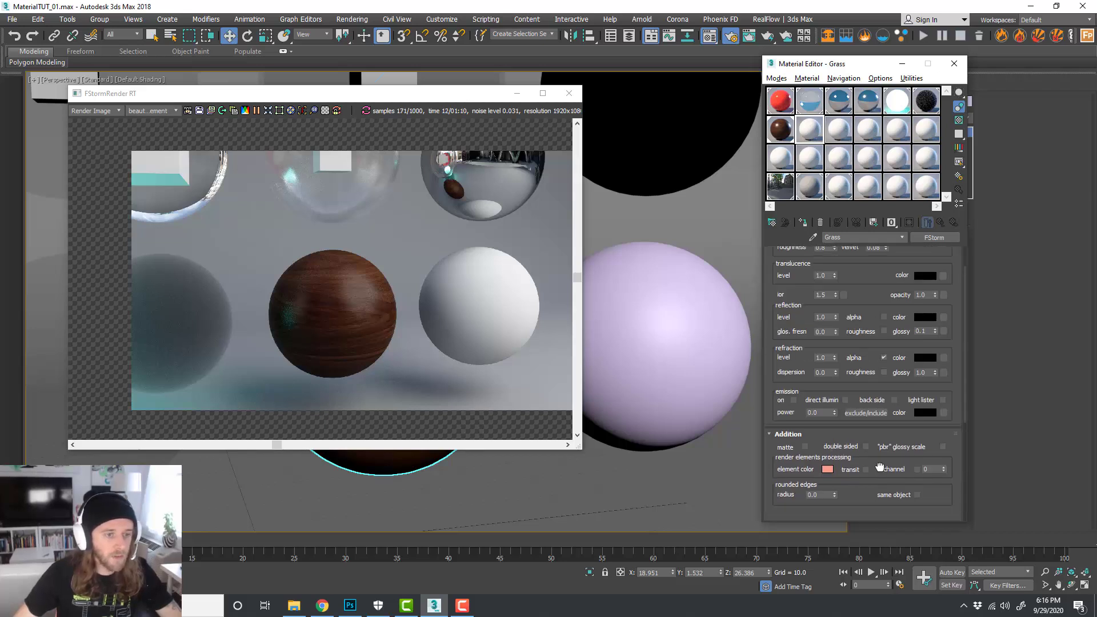
{"action": "scroll", "coordinate": [848, 410], "scroll_direction": "down", "scroll_amount": 13}
{"action": "left_click", "coordinate": [849, 410]}
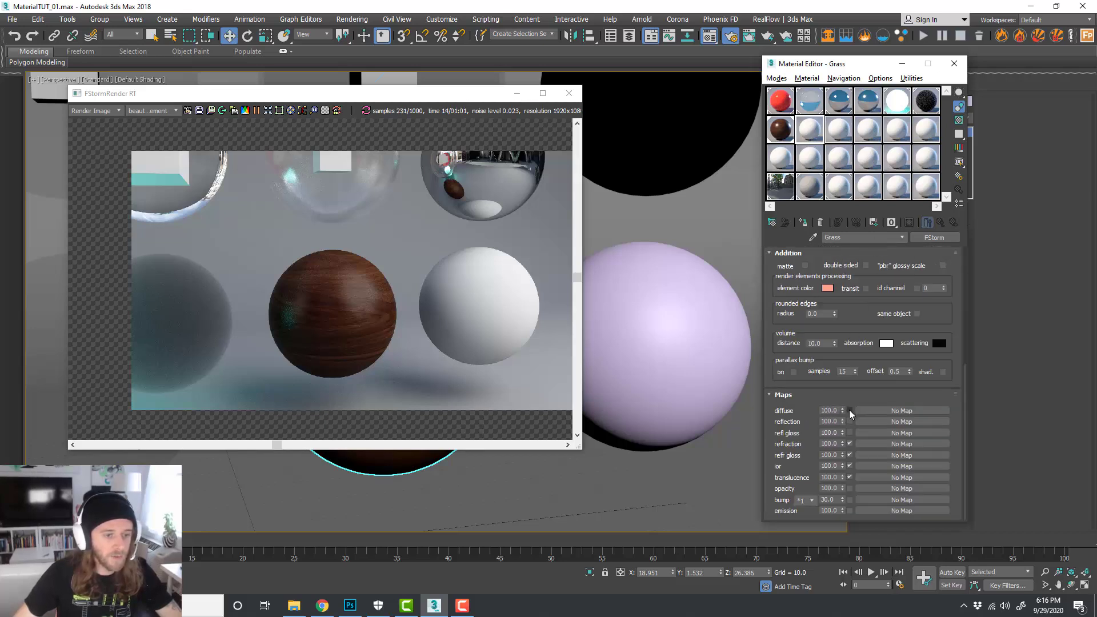
{"action": "left_click", "coordinate": [887, 411]}
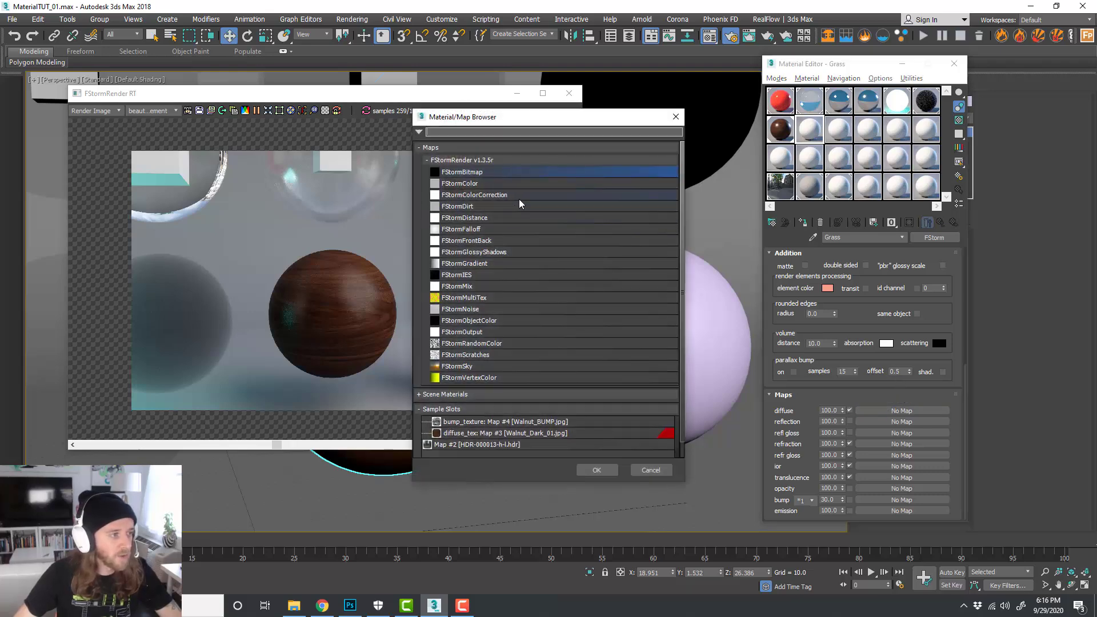
{"action": "double_click", "coordinate": [520, 173]}
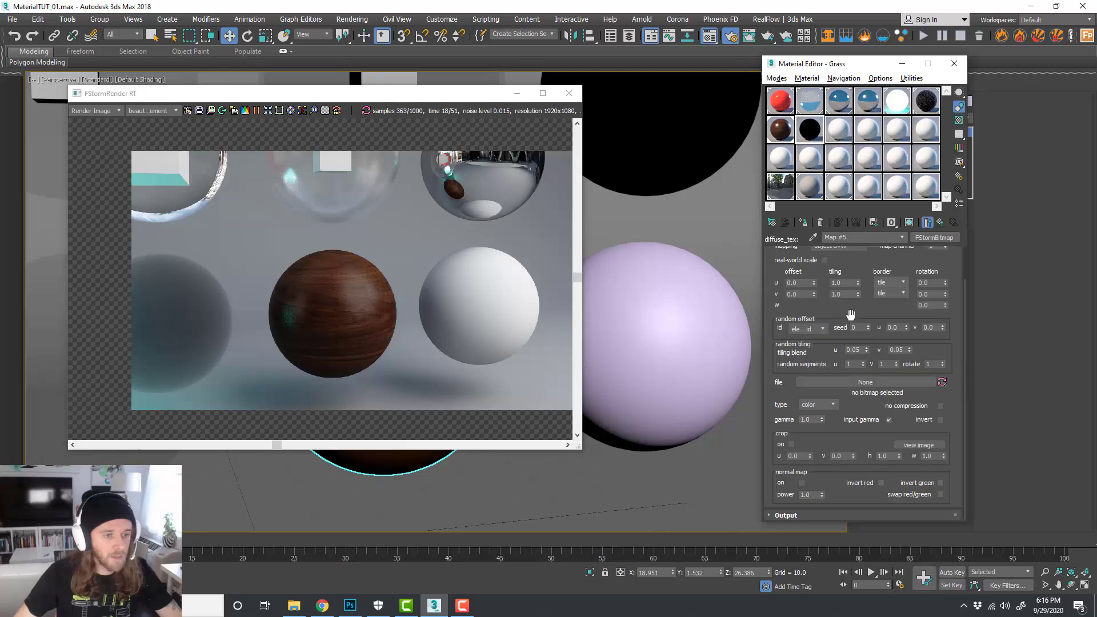
{"action": "left_click", "coordinate": [863, 382]}
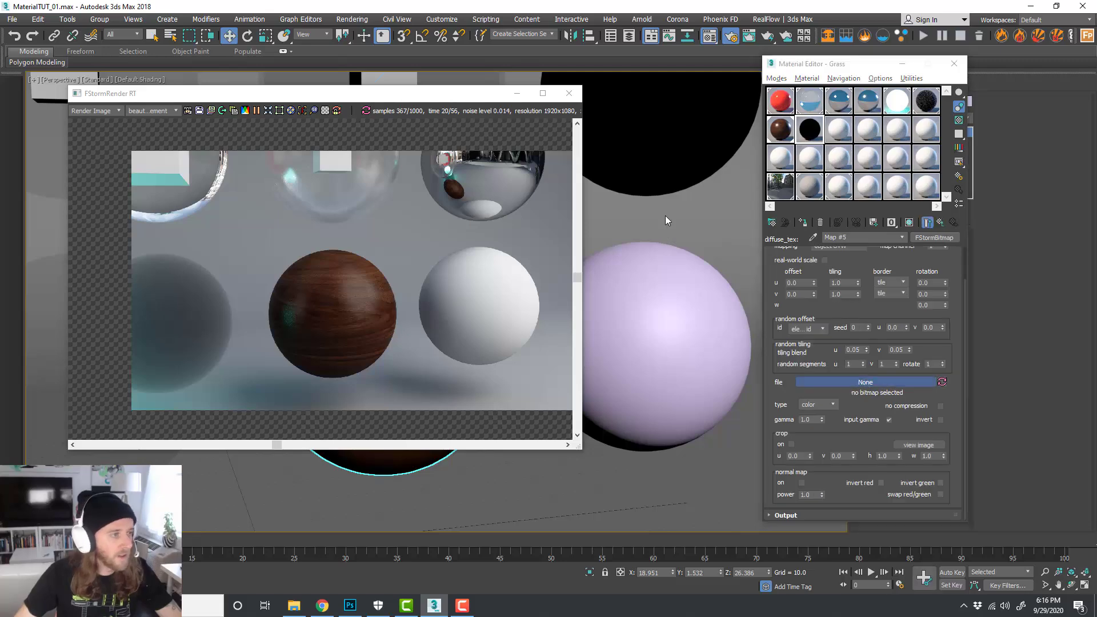
{"action": "double_click", "coordinate": [449, 153]}
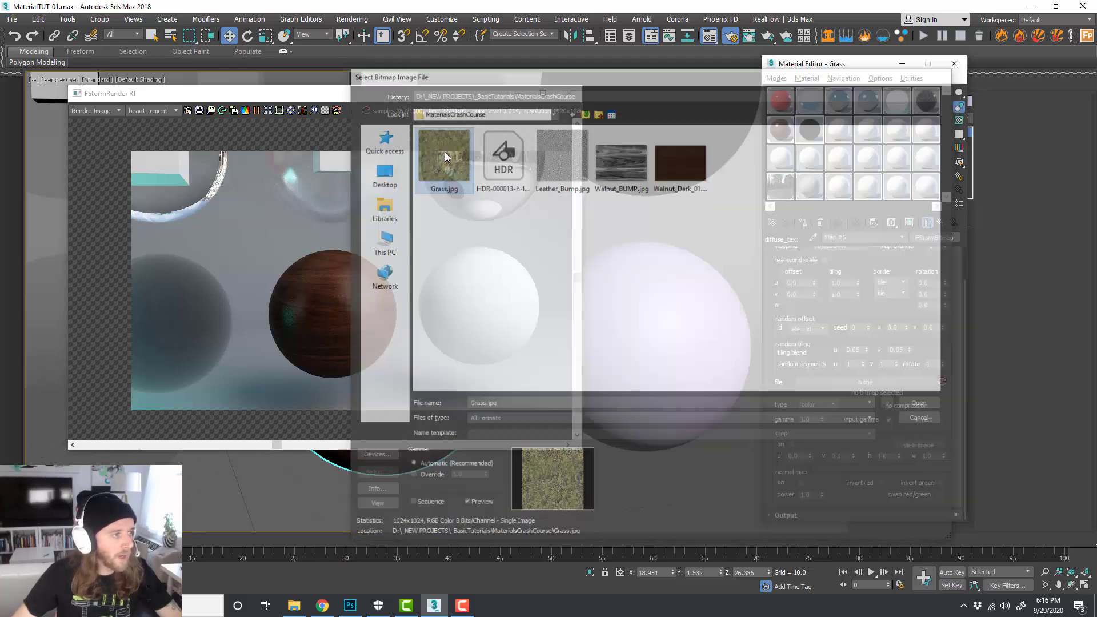
Step: Show the grass texture in the viewport, assign the Grass material to the lilac sphere and inspect its render up close
{"action": "left_click", "coordinate": [909, 223]}
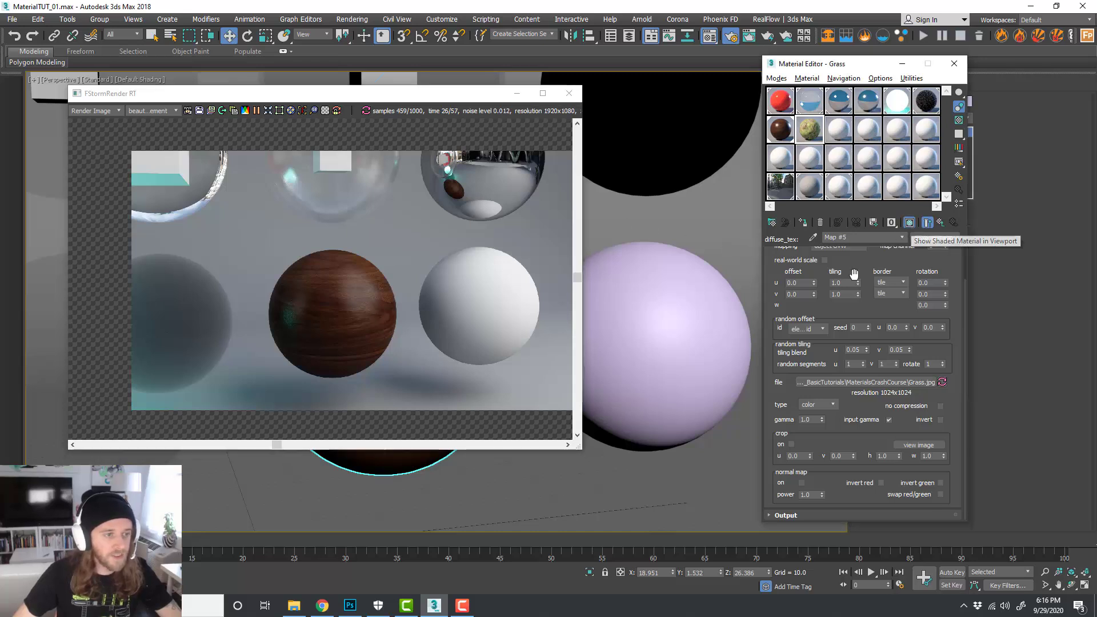
{"action": "left_click", "coordinate": [734, 295]}
{"action": "left_click", "coordinate": [802, 223]}
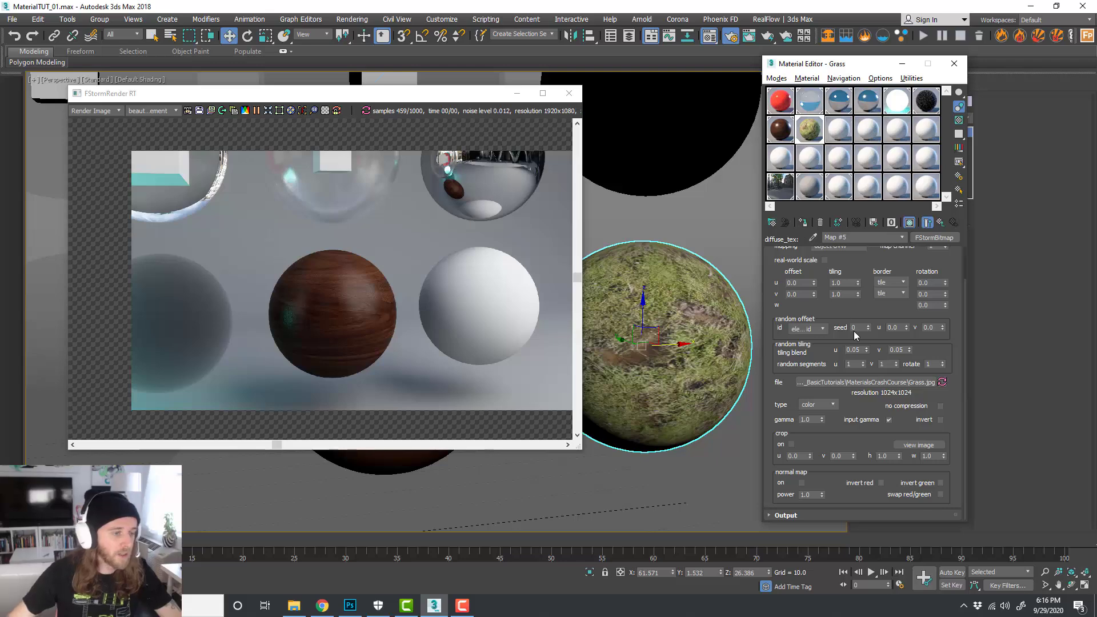
{"action": "scroll", "coordinate": [698, 350], "scroll_direction": "up", "scroll_amount": 3}
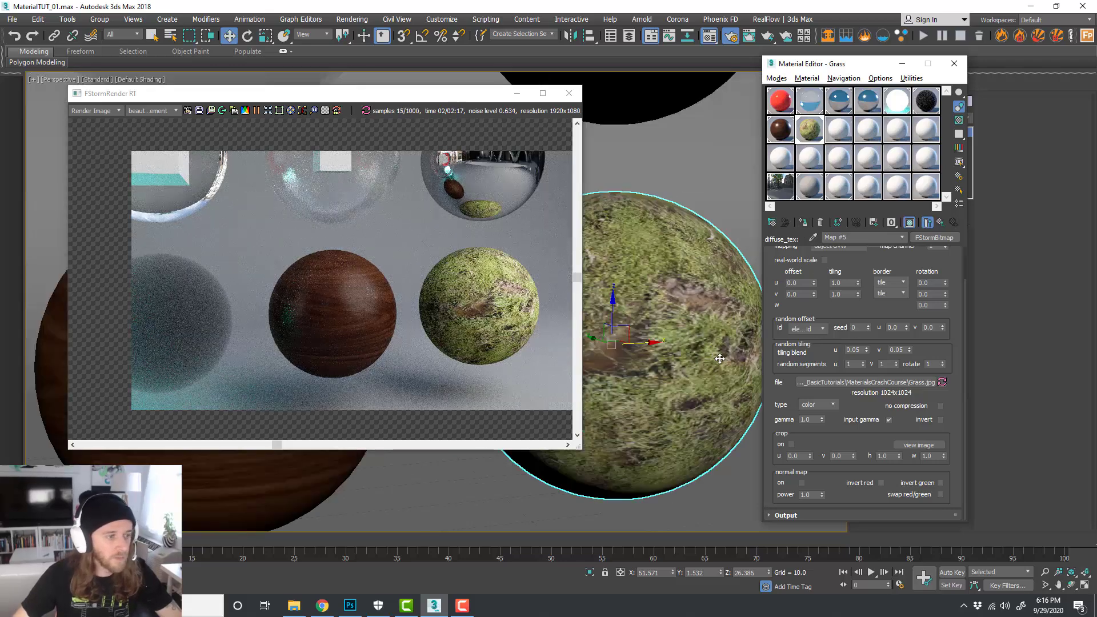
{"action": "scroll", "coordinate": [735, 331], "scroll_direction": "up", "scroll_amount": 2}
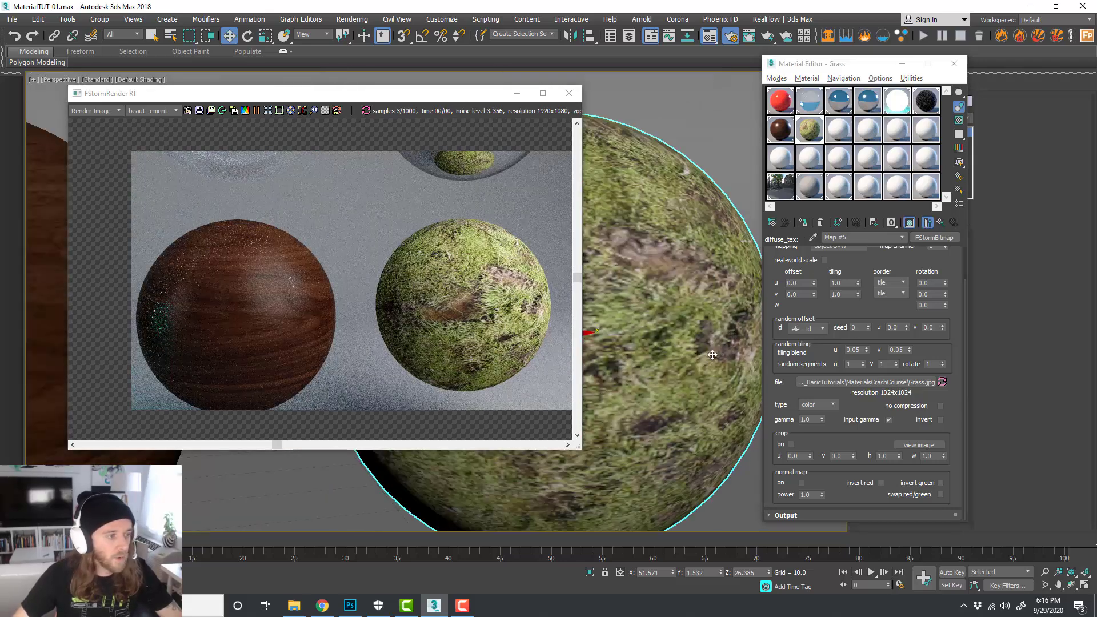
{"action": "scroll", "coordinate": [707, 347], "scroll_direction": "up", "scroll_amount": 2}
{"action": "scroll", "coordinate": [708, 346], "scroll_direction": "down", "scroll_amount": 3}
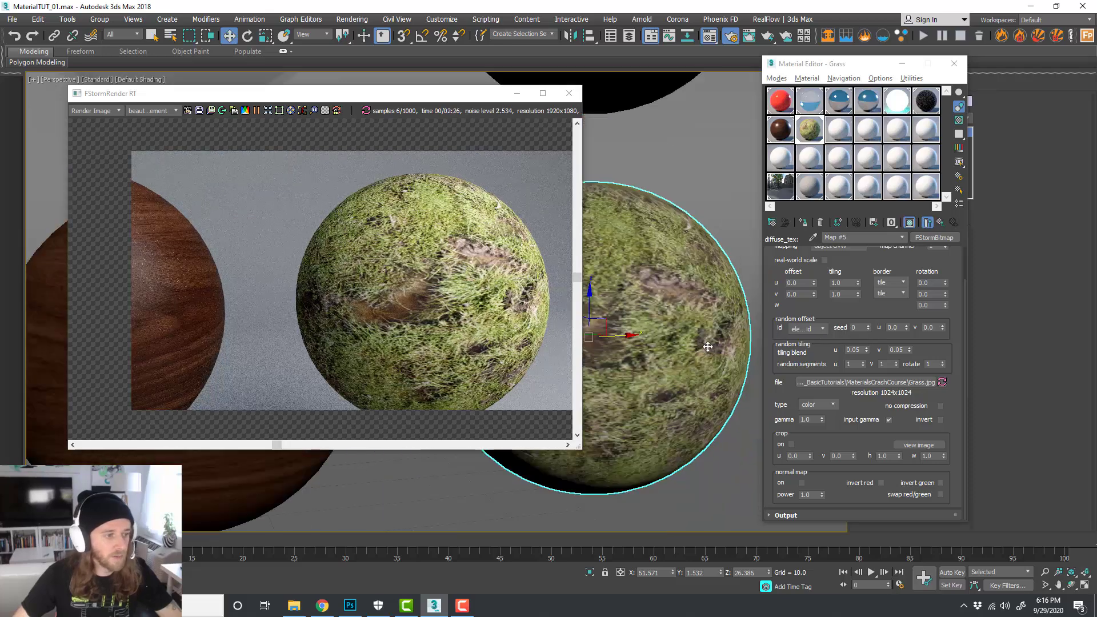
{"action": "scroll", "coordinate": [910, 331], "scroll_direction": "up", "scroll_amount": 2}
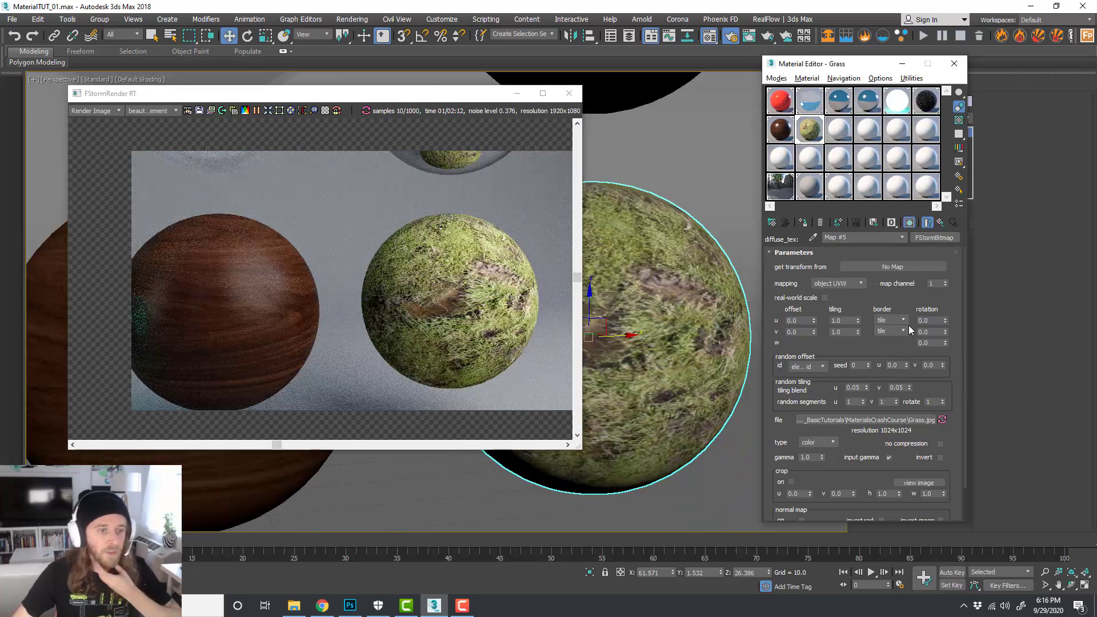
Step: Go back from the grass bitmap to the Grass material and bring up its list of map slots
{"action": "left_click", "coordinate": [902, 236]}
{"action": "left_click", "coordinate": [893, 248]}
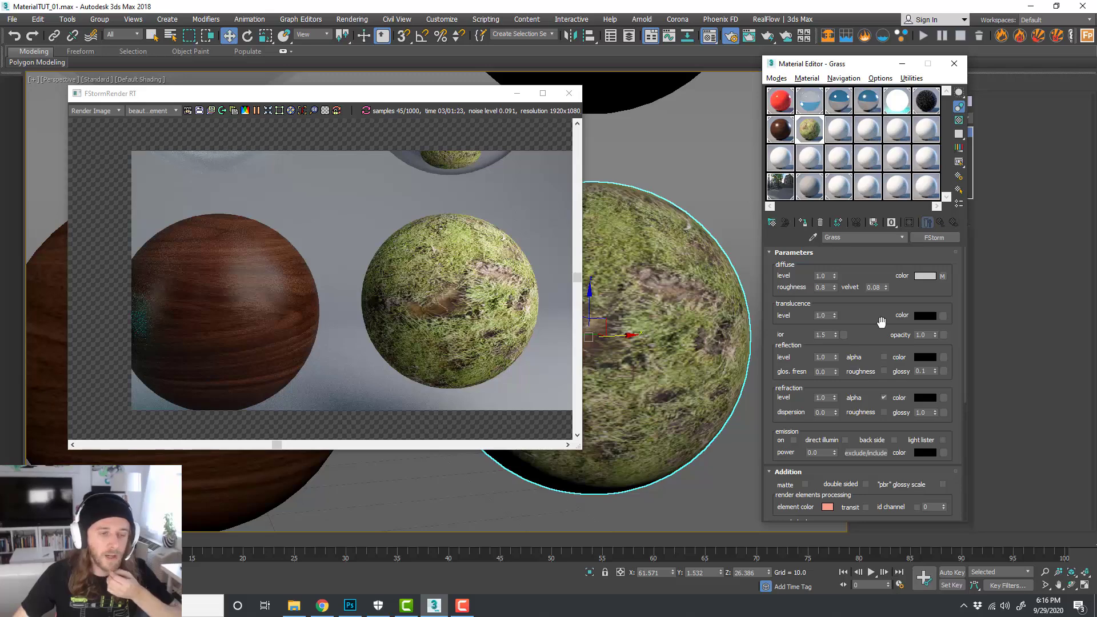
{"action": "scroll", "coordinate": [875, 289], "scroll_direction": "down", "scroll_amount": 3}
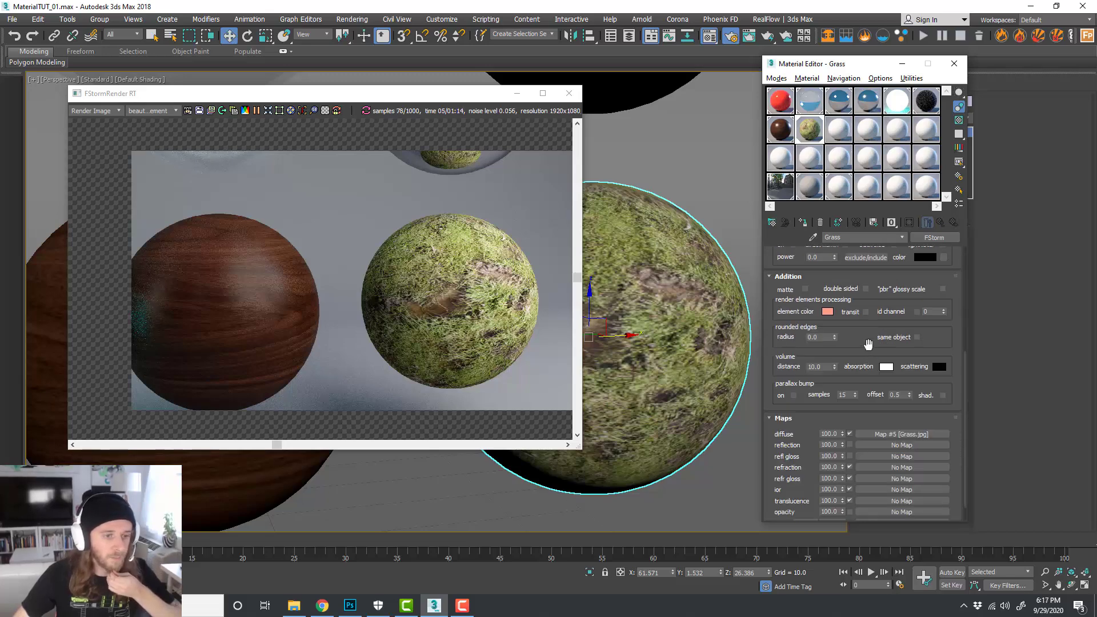
{"action": "scroll", "coordinate": [886, 357], "scroll_direction": "down", "scroll_amount": 1}
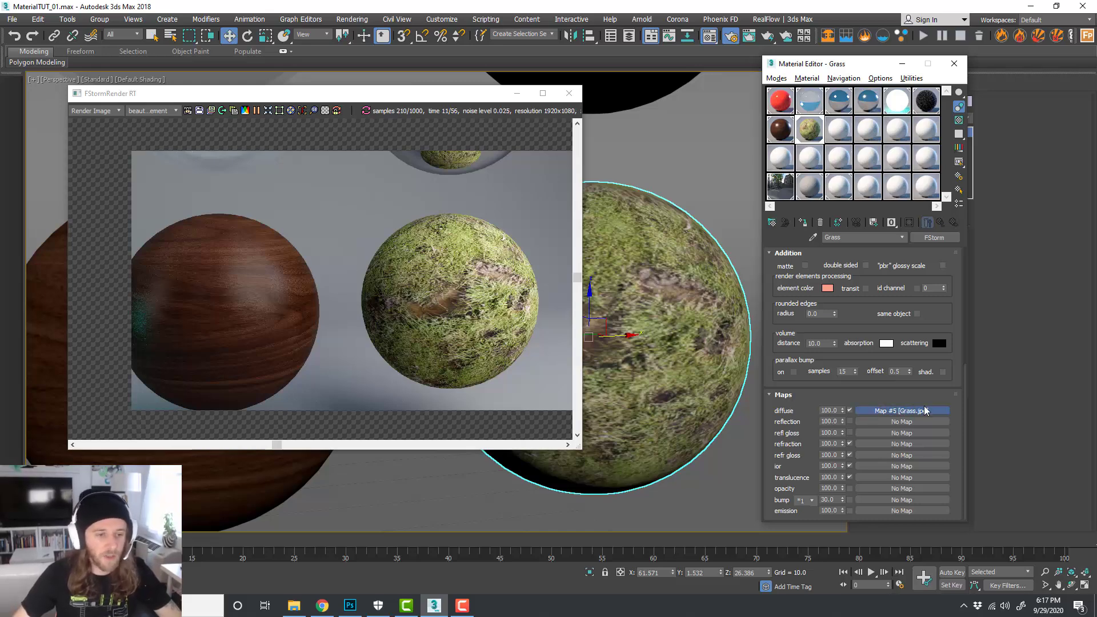
Step: Wrap the Grass material's diffuse bitmap in an FStormColorCorrection map, keeping the old map as a sub-map
{"action": "left_click", "coordinate": [900, 410]}
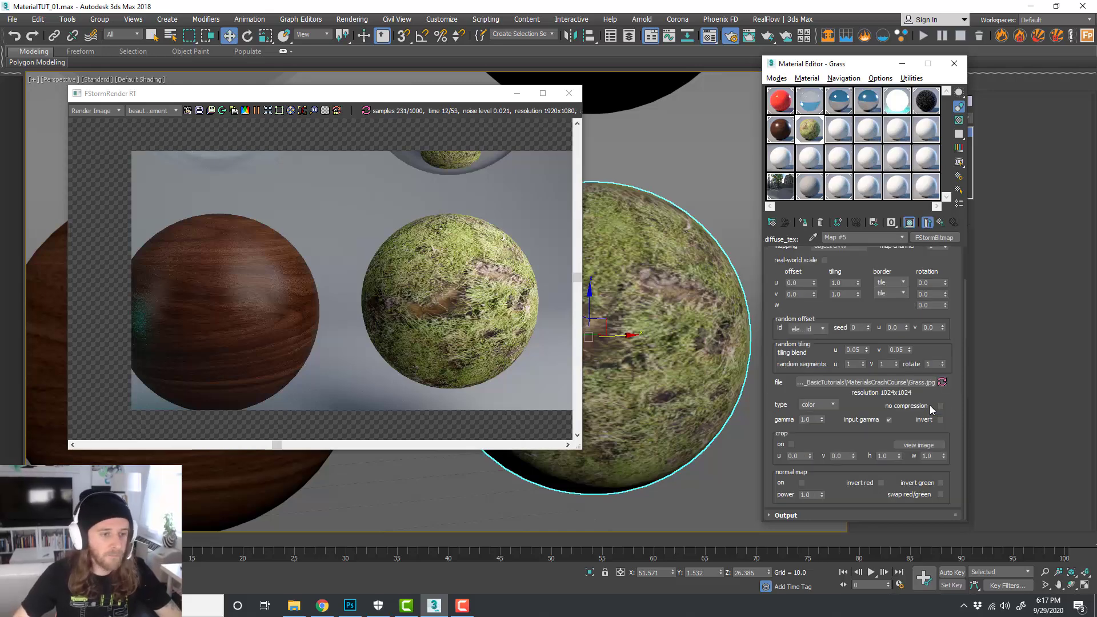
{"action": "left_click", "coordinate": [935, 238]}
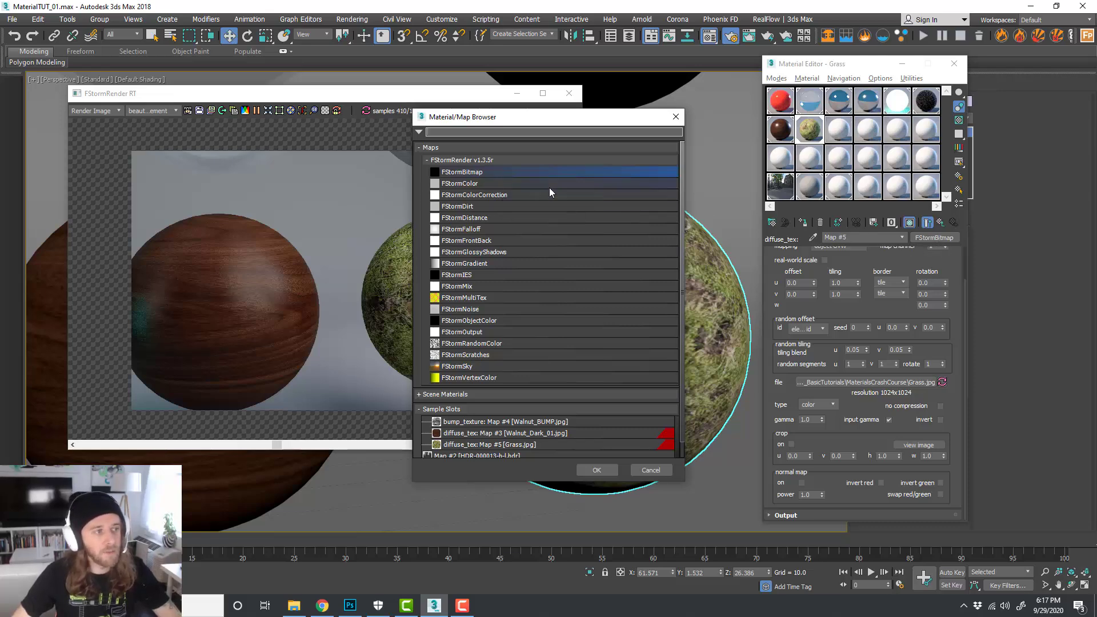
{"action": "double_click", "coordinate": [506, 197]}
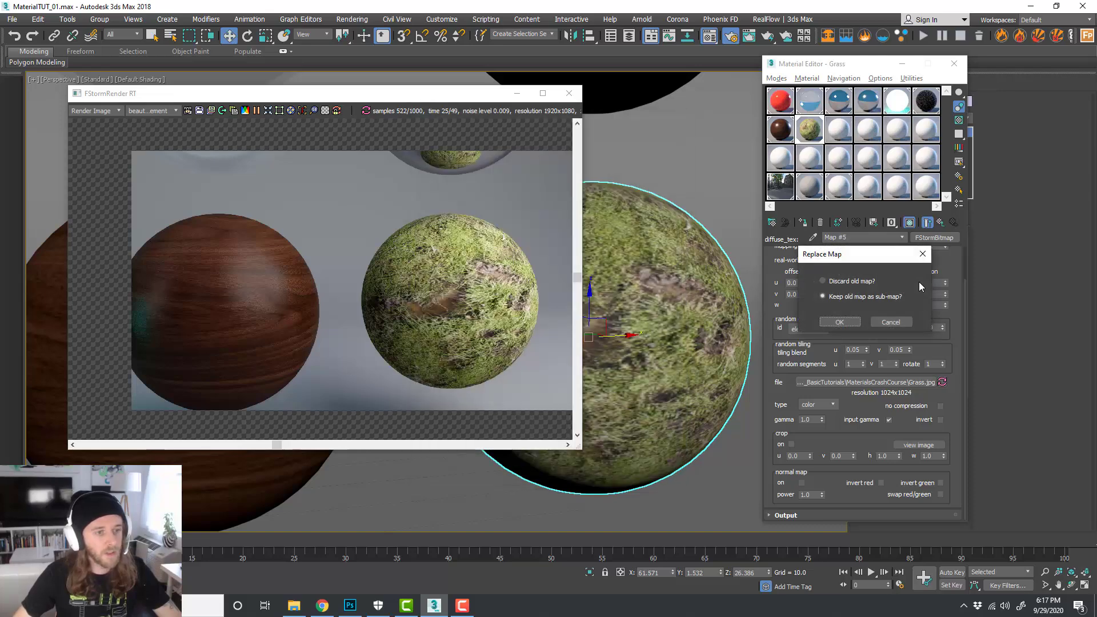
{"action": "left_click", "coordinate": [843, 322]}
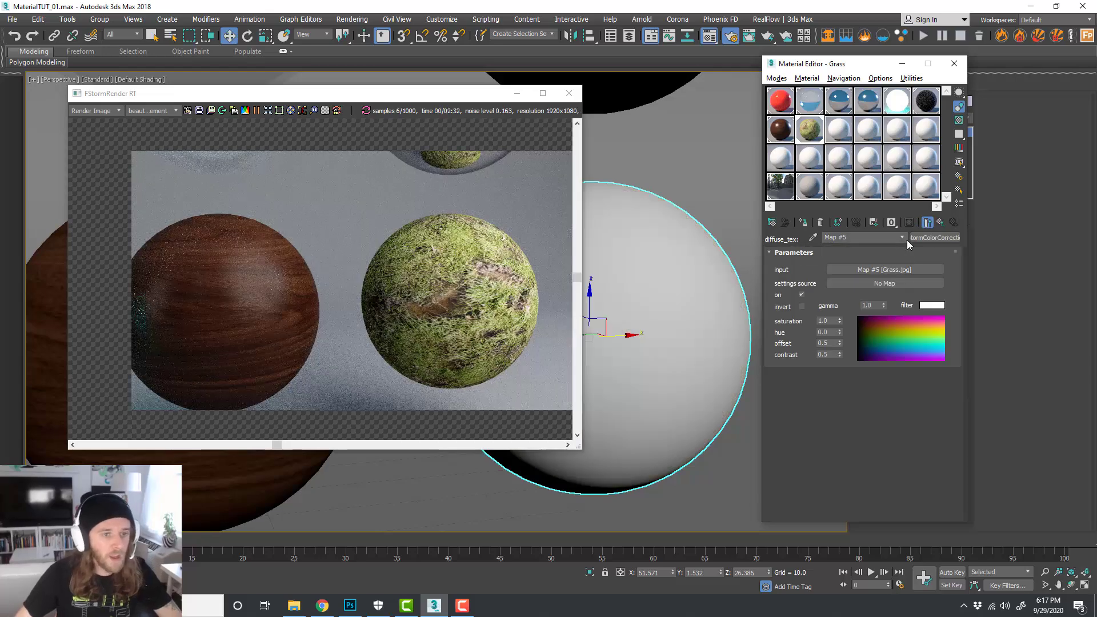
Step: Show the nested Grass.jpg bitmap in the viewport and go back up to the colour correction map
{"action": "left_click", "coordinate": [903, 270]}
{"action": "left_click", "coordinate": [910, 222]}
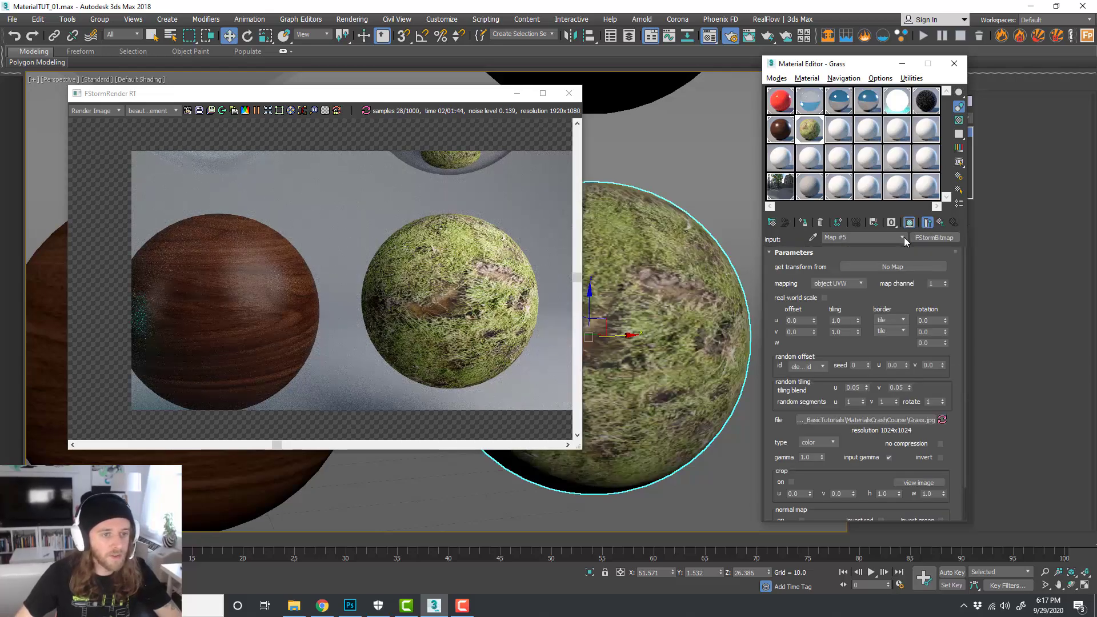
{"action": "left_click", "coordinate": [903, 237]}
{"action": "left_click", "coordinate": [895, 258]}
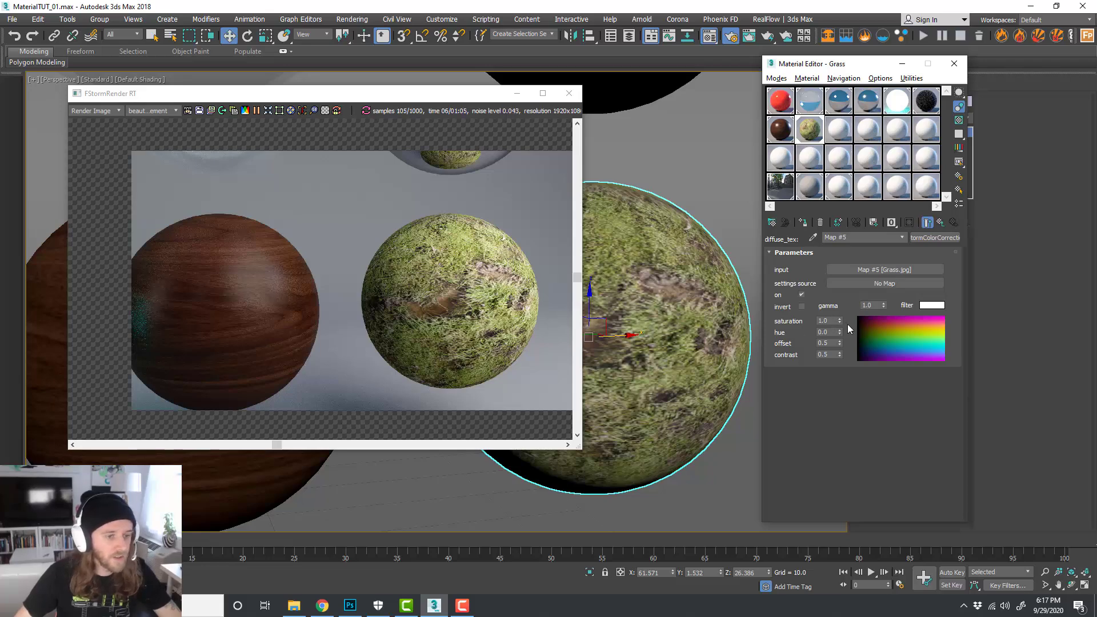
Step: Try the grass colour correction with offset 0.45, saturation 1.322 and hue 0.29
{"action": "left_click_drag", "start_coordinate": [840, 343], "coordinate": [840, 331]}
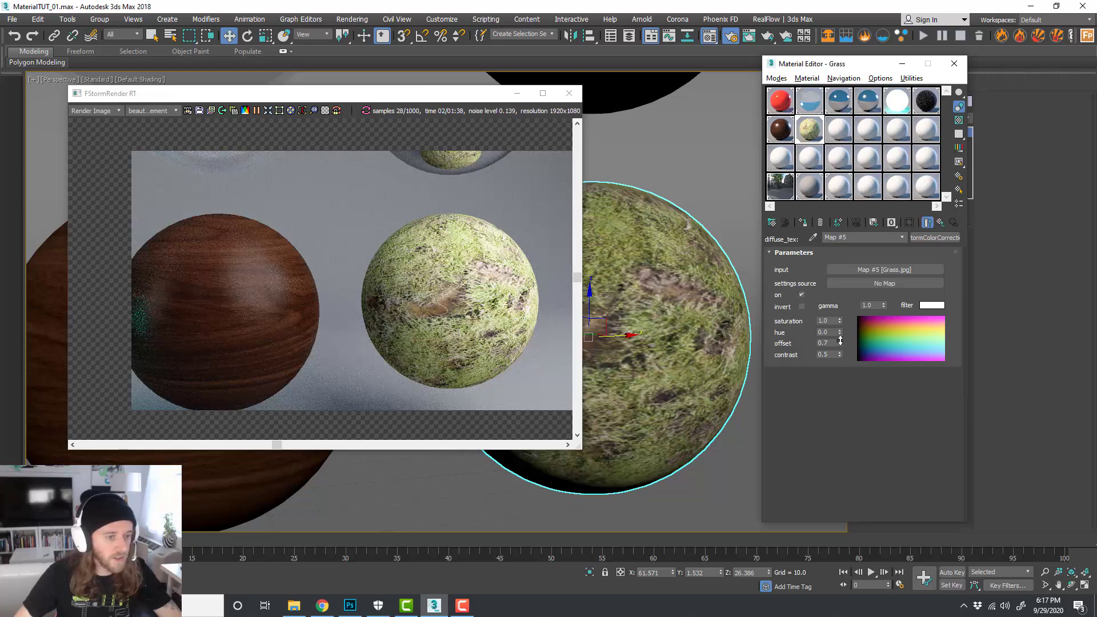
{"action": "mouse_move", "coordinate": [839, 343]}
{"action": "left_mouse_down"}
{"action": "mouse_move", "coordinate": [842, 310]}
{"action": "mouse_move", "coordinate": [843, 358]}
{"action": "left_mouse_up"}
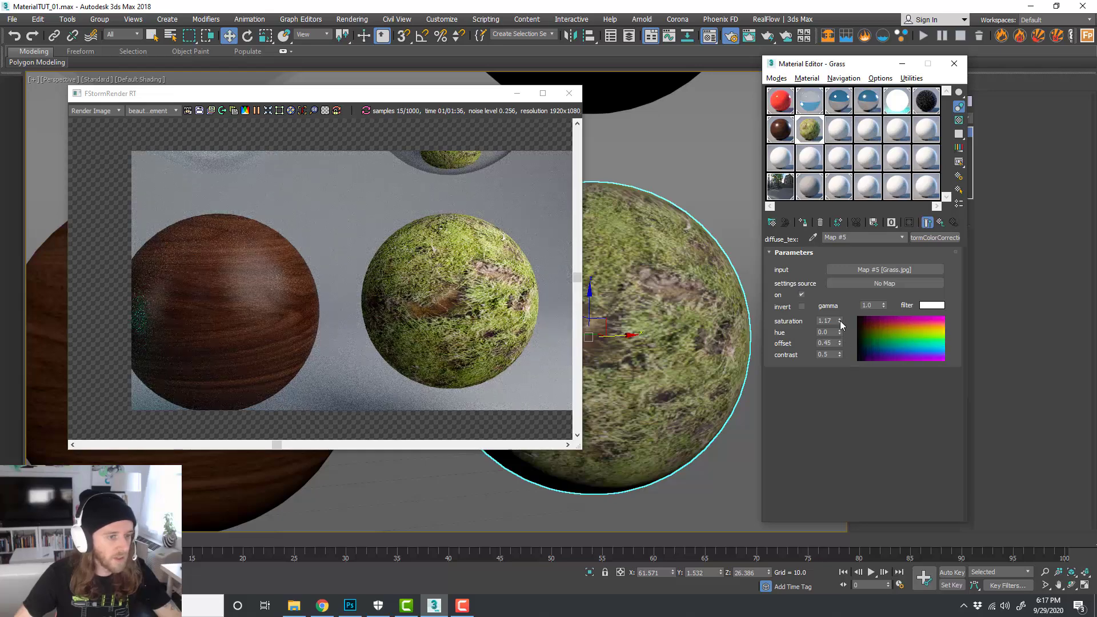
{"action": "left_click_drag", "start_coordinate": [840, 320], "coordinate": [846, 335]}
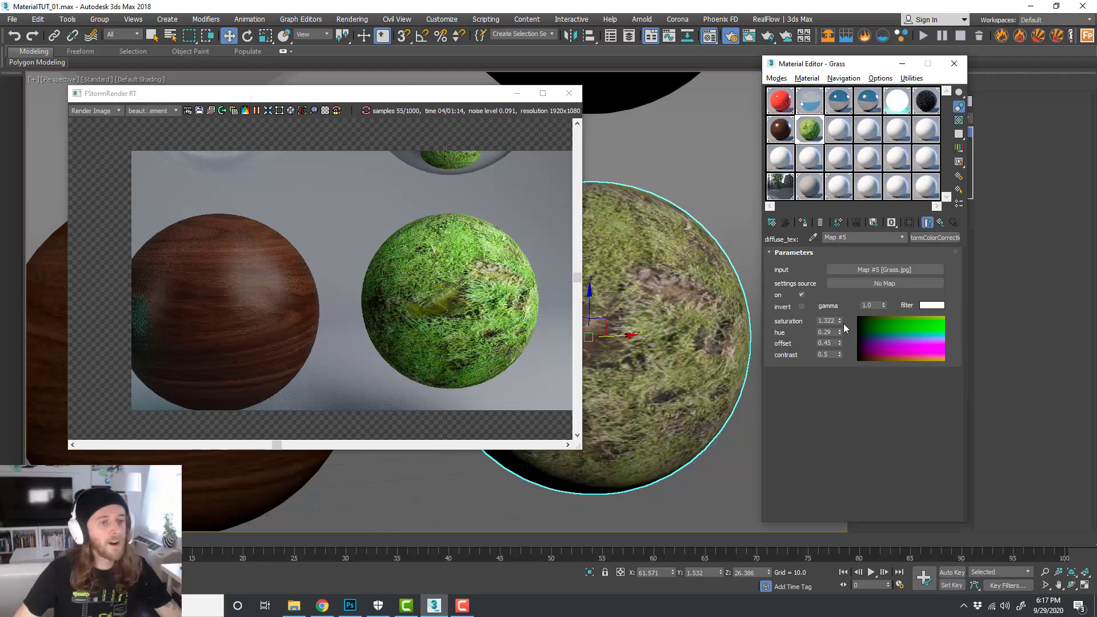
Step: Reset the grass colour correction to saturation 1.0, hue 0.0 and offset 0.5
{"action": "right_click", "coordinate": [840, 322]}
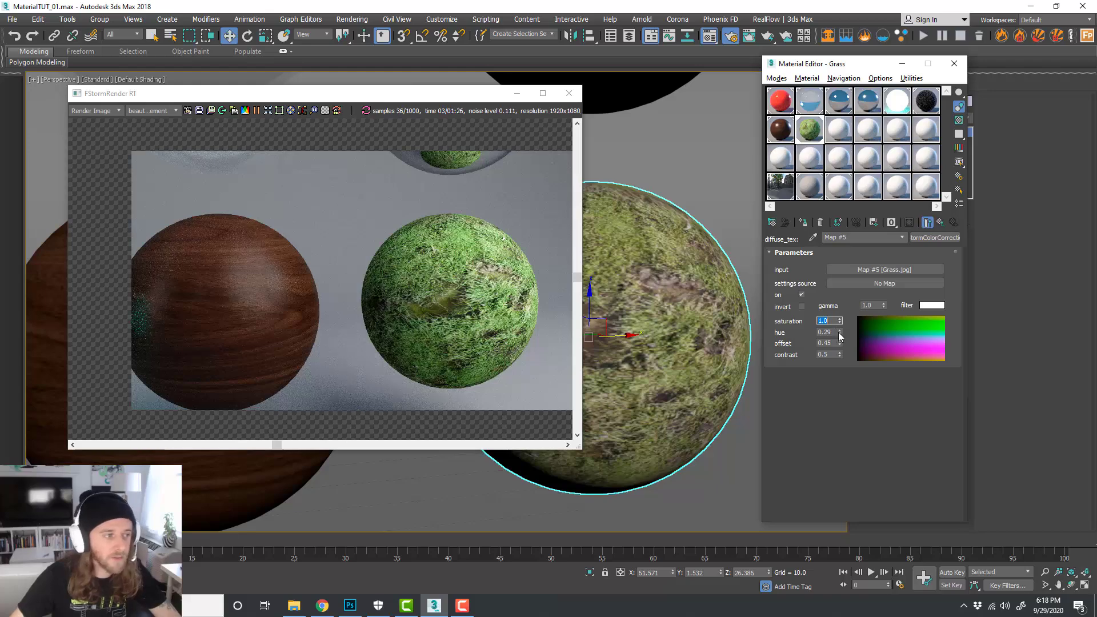
{"action": "left_click_drag", "start_coordinate": [840, 334], "coordinate": [841, 342]}
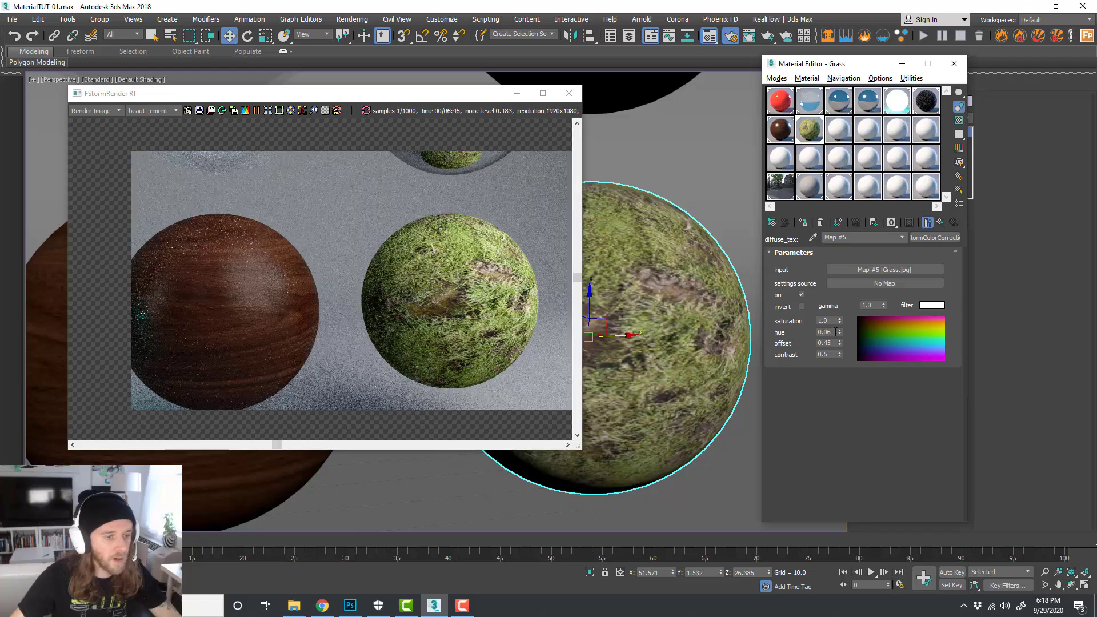
{"action": "double_click", "coordinate": [824, 332]}
{"action": "type", "text": "0"}
{"action": "key", "text": "Return"}
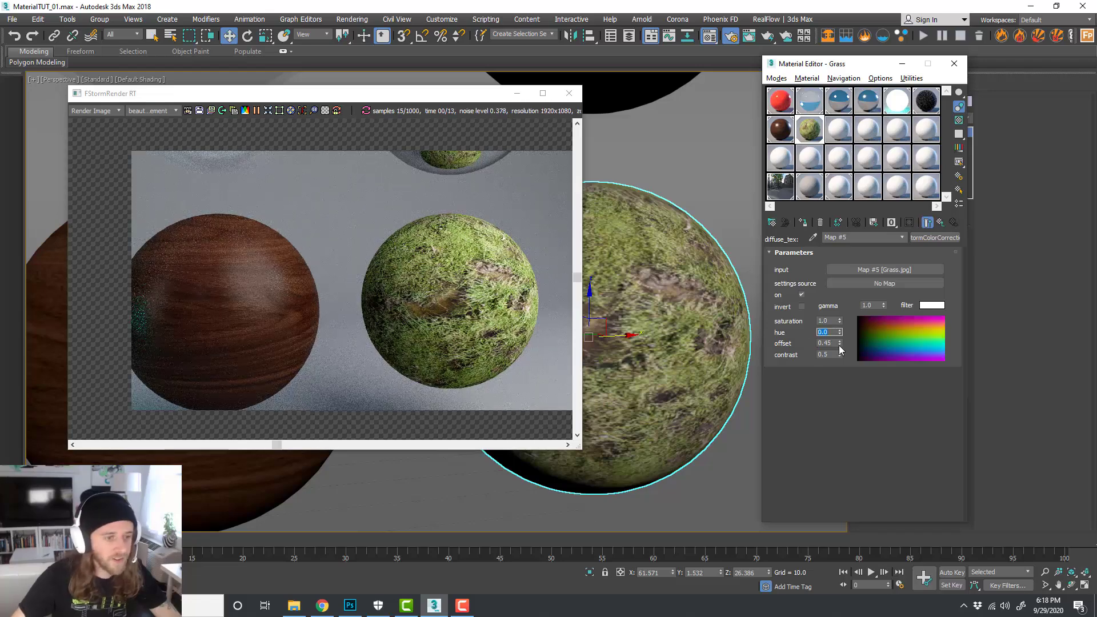
{"action": "key", "text": "Tab"}
{"action": "type", "text": "0.5"}
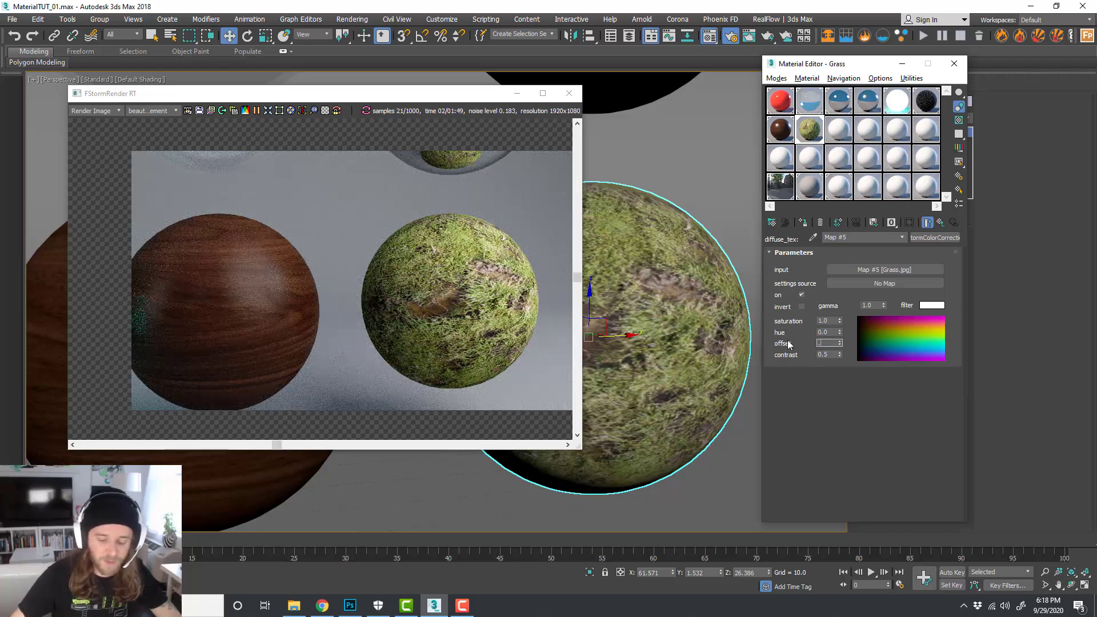
{"action": "key", "text": "Return"}
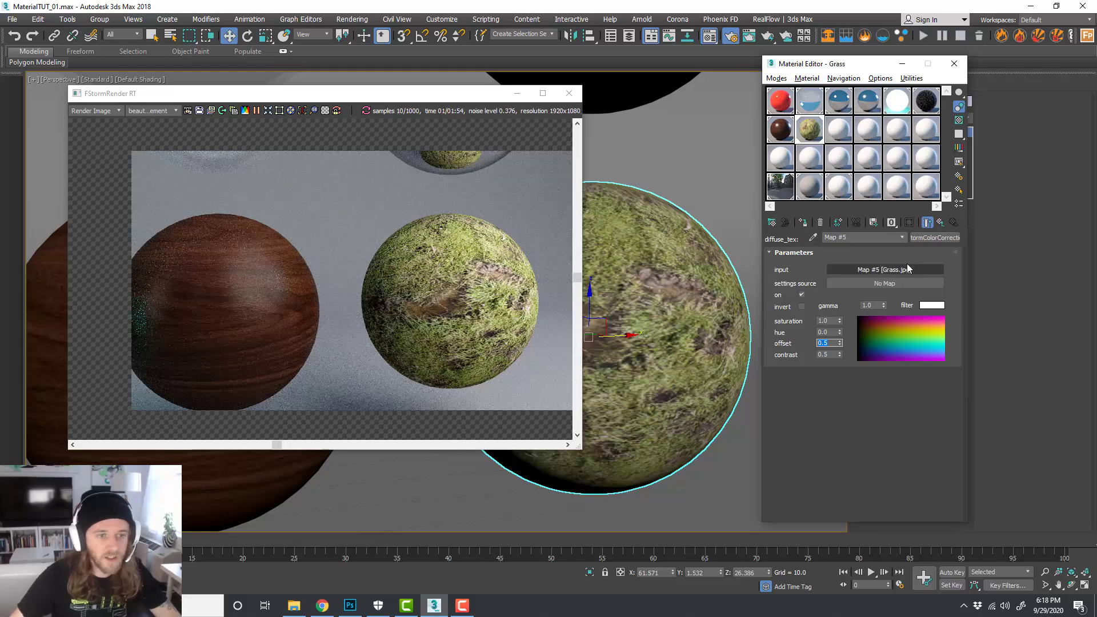
Step: Go back to the Grass material and set its reflection colour to a dark grey with value 57
{"action": "left_click", "coordinate": [902, 237]}
{"action": "left_click", "coordinate": [840, 246]}
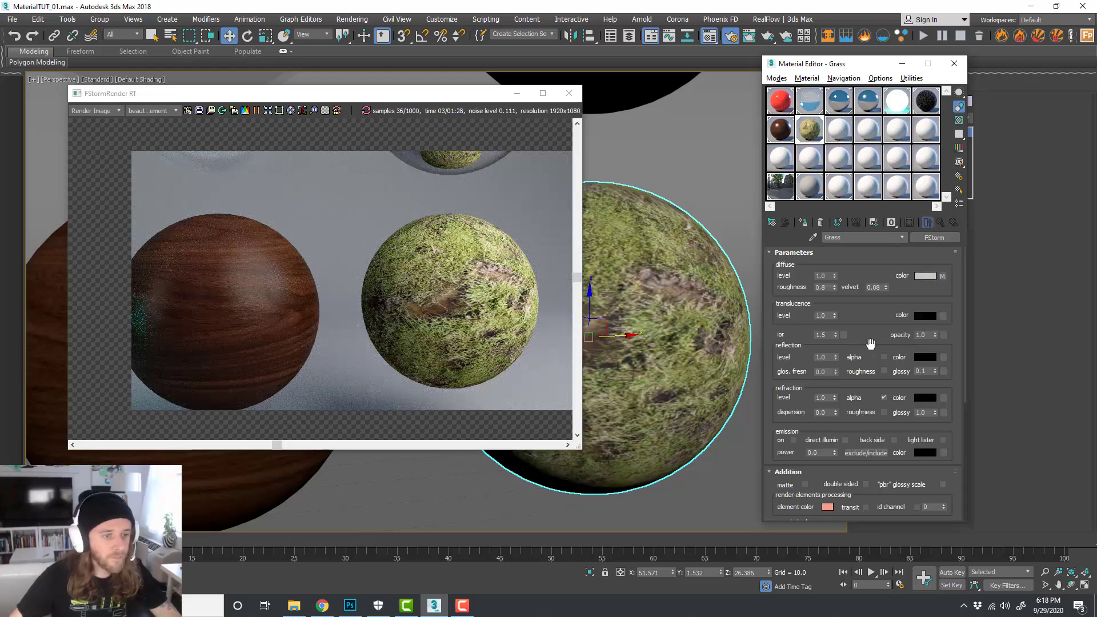
{"action": "scroll", "coordinate": [874, 334], "scroll_direction": "down", "scroll_amount": 2}
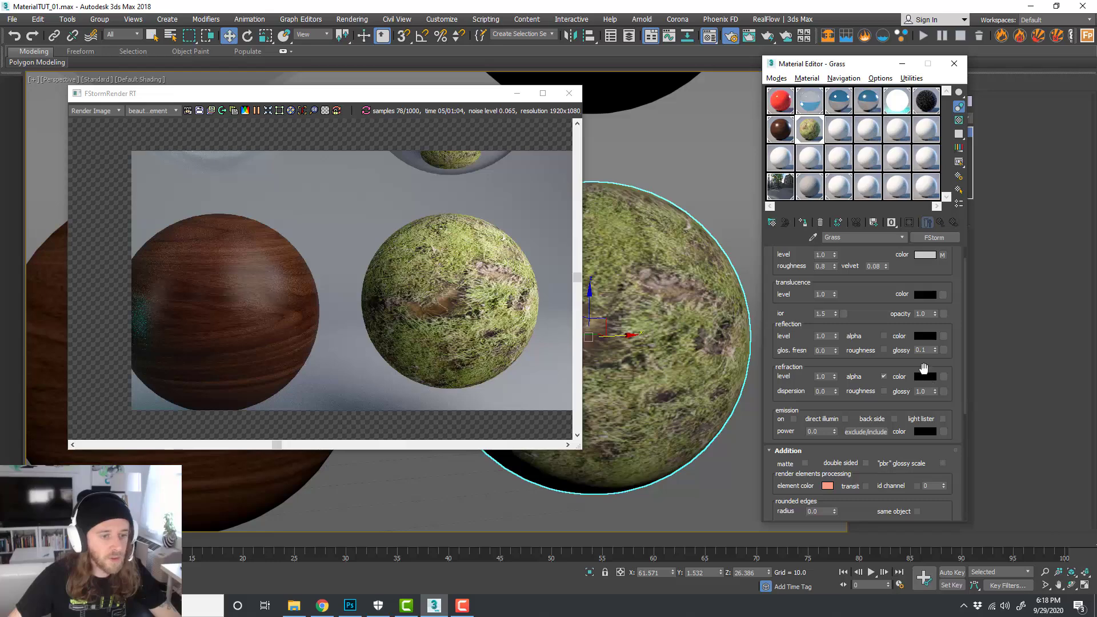
{"action": "left_click", "coordinate": [925, 336]}
{"action": "left_click", "coordinate": [346, 121]}
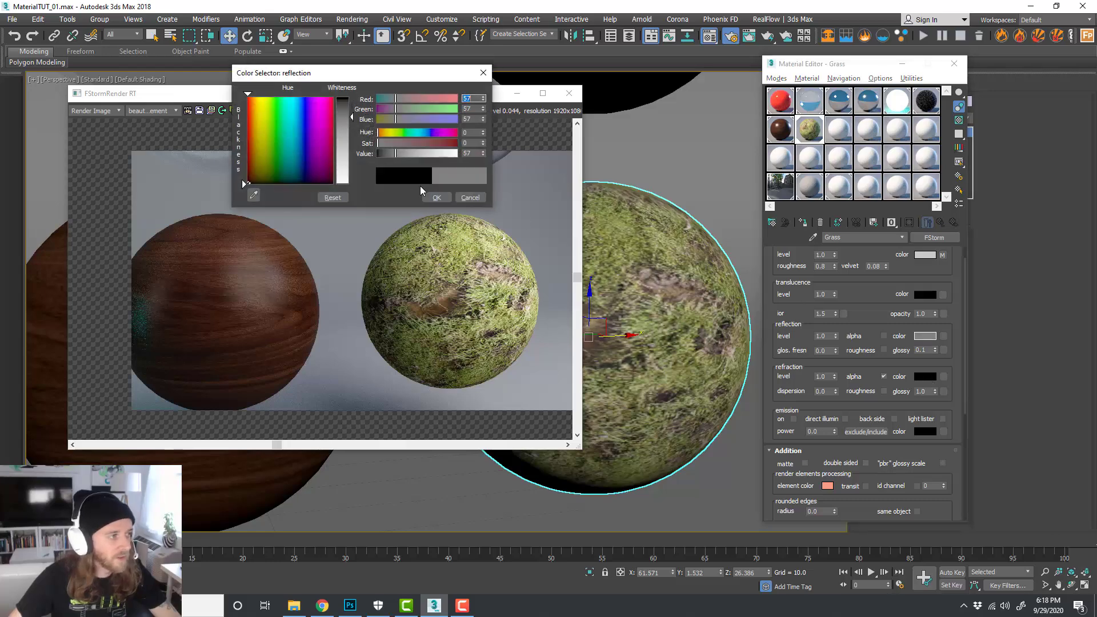
{"action": "left_click", "coordinate": [437, 197]}
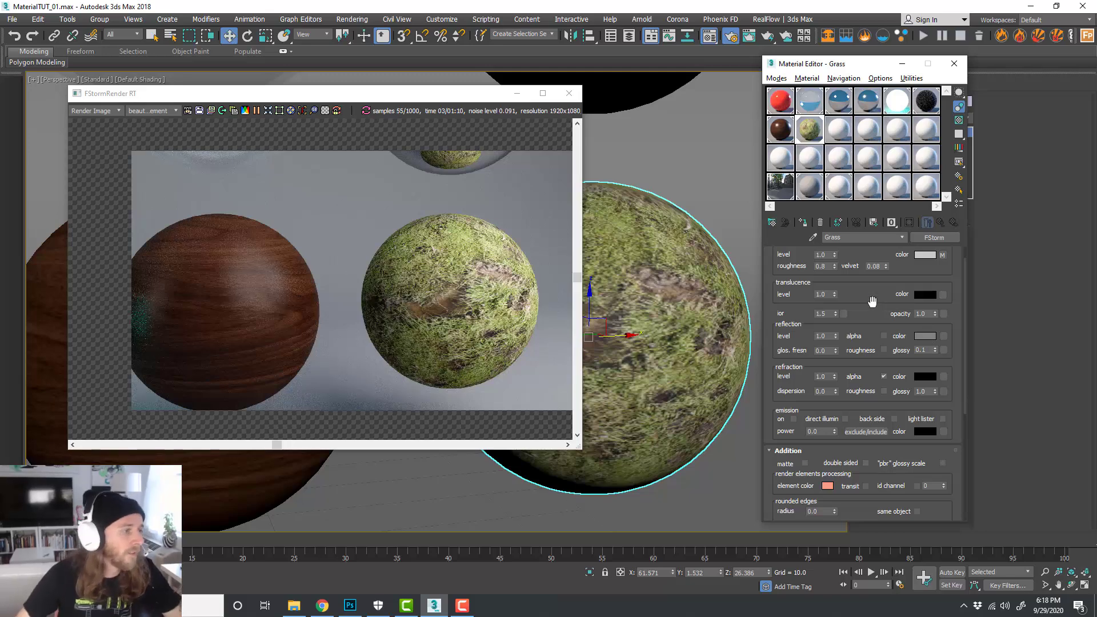
Step: Move the render preview aside and compare the wood and grass spheres up close
{"action": "mouse_move", "coordinate": [821, 68]}
{"action": "left_mouse_down"}
{"action": "mouse_move", "coordinate": [865, 72]}
{"action": "mouse_move", "coordinate": [812, 71]}
{"action": "left_mouse_up"}
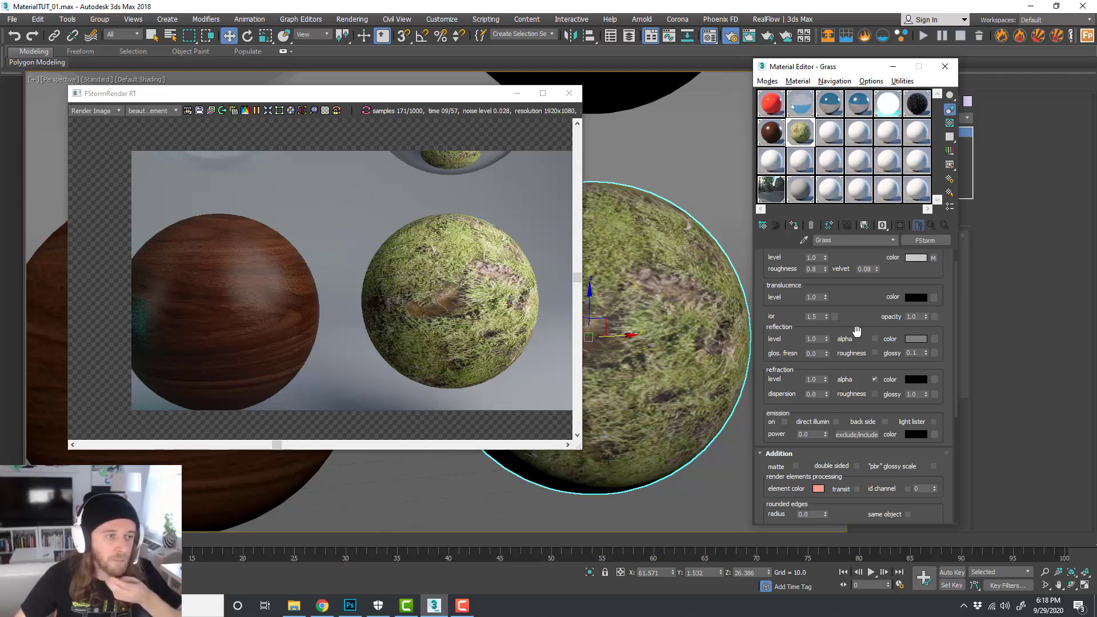
{"action": "left_click_drag", "start_coordinate": [446, 99], "coordinate": [666, 77]}
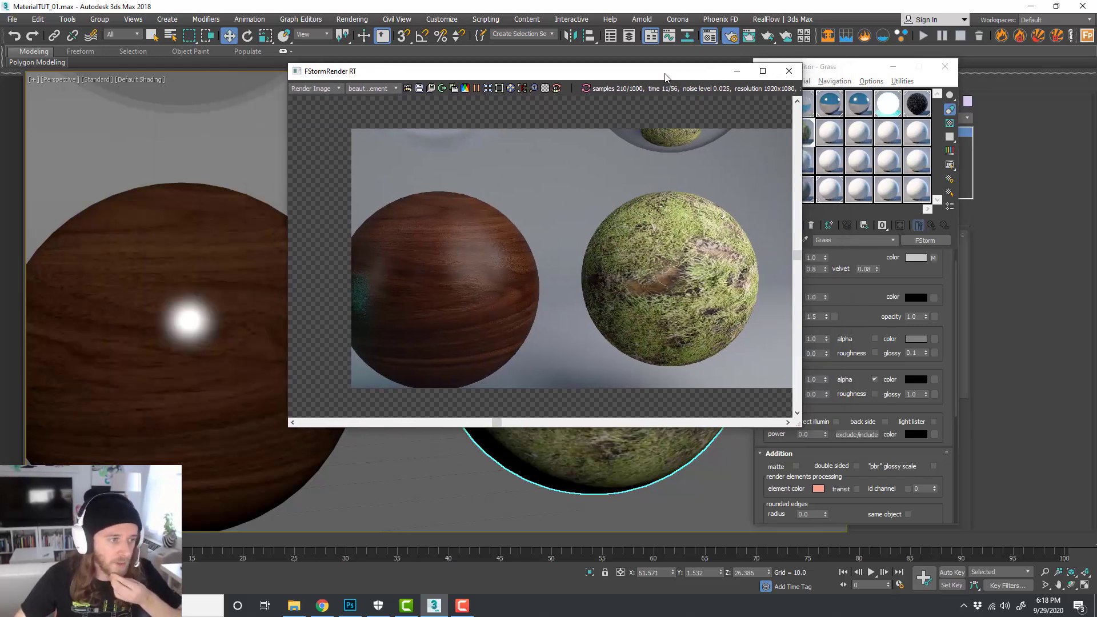
{"action": "scroll", "coordinate": [208, 289], "scroll_direction": "up", "scroll_amount": 5}
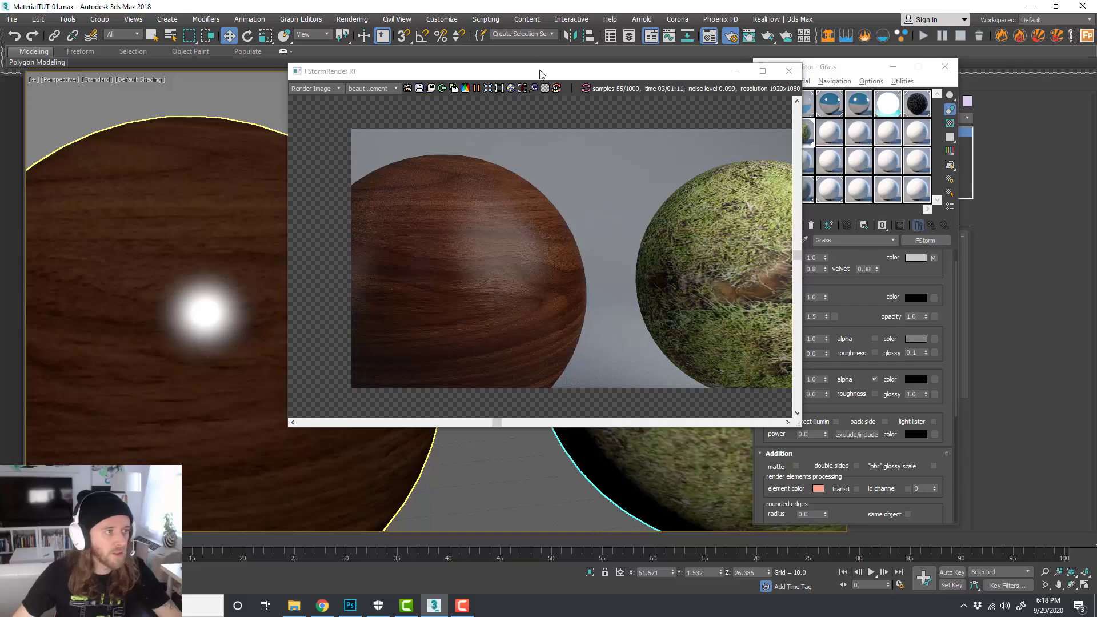
{"action": "left_click_drag", "start_coordinate": [540, 71], "coordinate": [609, 85]}
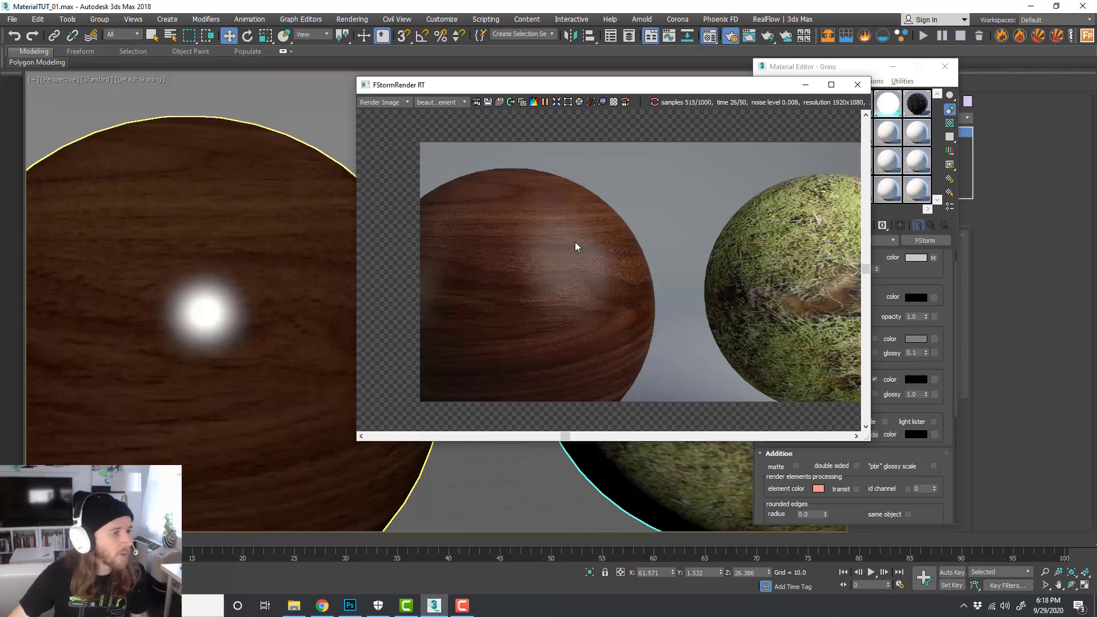
Step: Bring up the Wood material's maps, try a bump amount of 20 and inspect its surface up close
{"action": "left_click_drag", "start_coordinate": [514, 84], "coordinate": [415, 56]}
{"action": "left_click_drag", "start_coordinate": [834, 67], "coordinate": [925, 59]}
{"action": "left_click", "coordinate": [862, 125]}
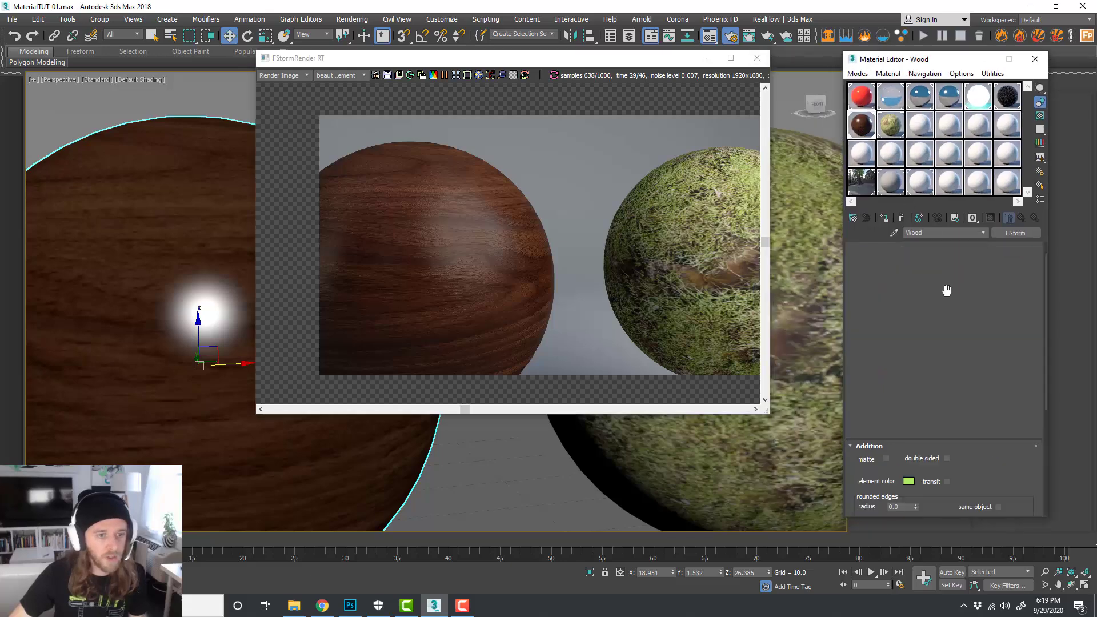
{"action": "scroll", "coordinate": [941, 279], "scroll_direction": "down", "scroll_amount": 5}
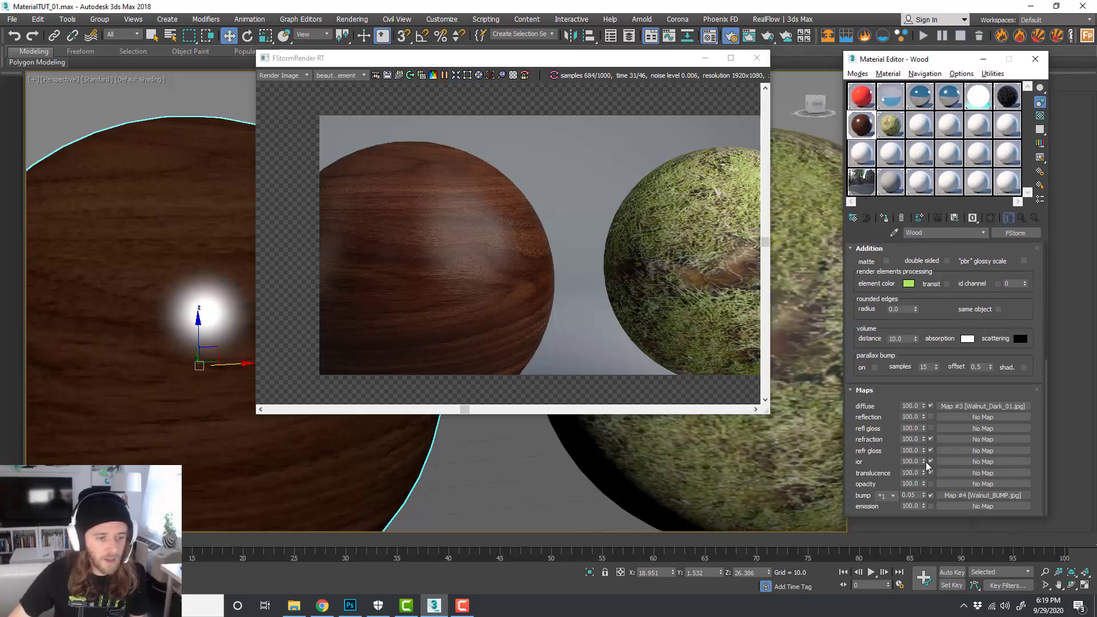
{"action": "double_click", "coordinate": [909, 495]}
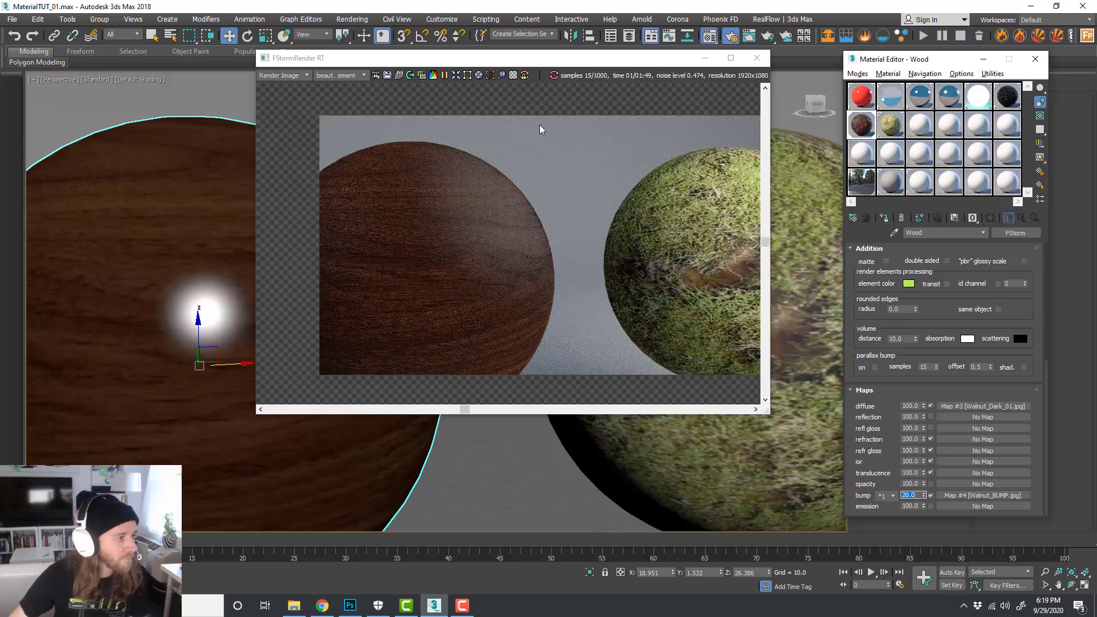
{"action": "left_click_drag", "start_coordinate": [540, 58], "coordinate": [678, 51]}
{"action": "scroll", "coordinate": [376, 232], "scroll_direction": "up", "scroll_amount": 5}
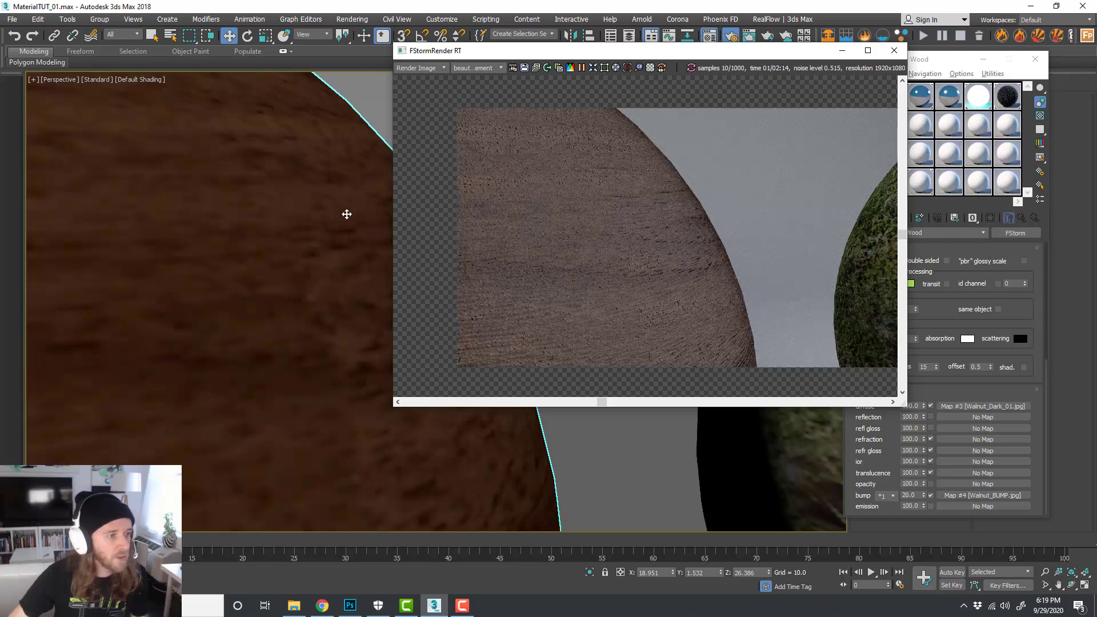
Step: Try a bump amount of 5 on the Wood material and return it to 0.05
{"action": "left_click_drag", "start_coordinate": [917, 495], "coordinate": [879, 495]}
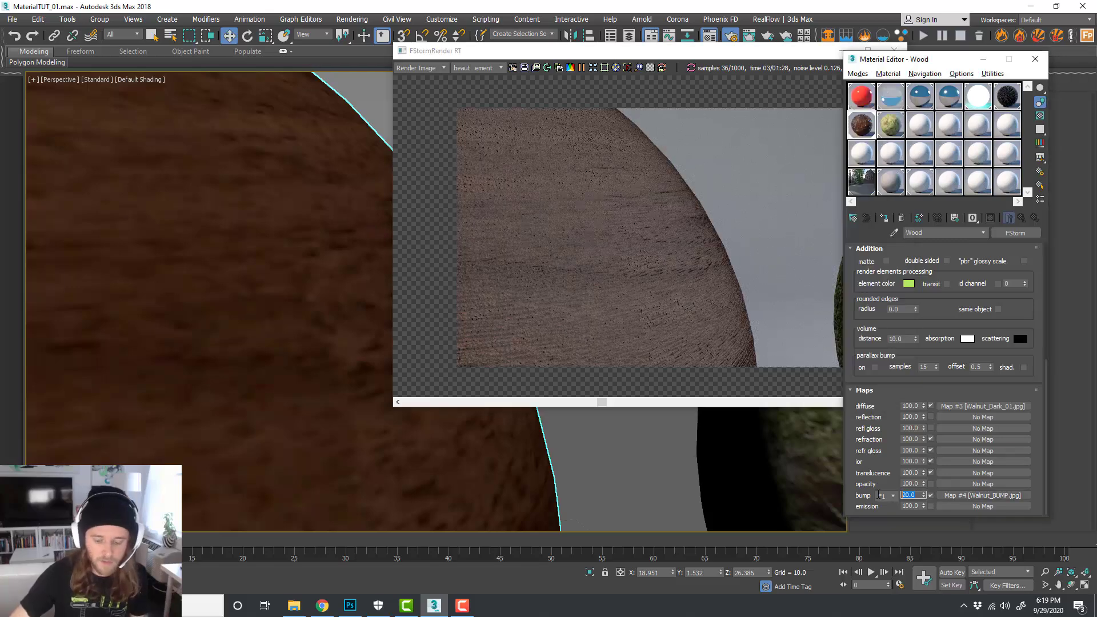
{"action": "type", "text": "5"}
{"action": "key", "text": "Return"}
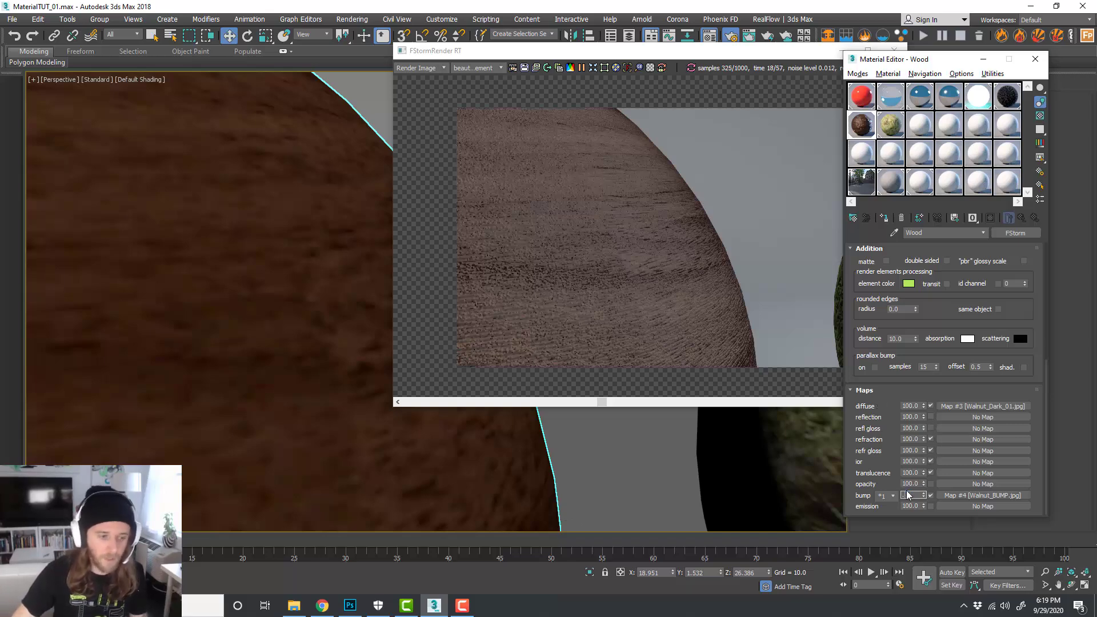
{"action": "type", "text": "0.2"}
{"action": "key", "text": "Return"}
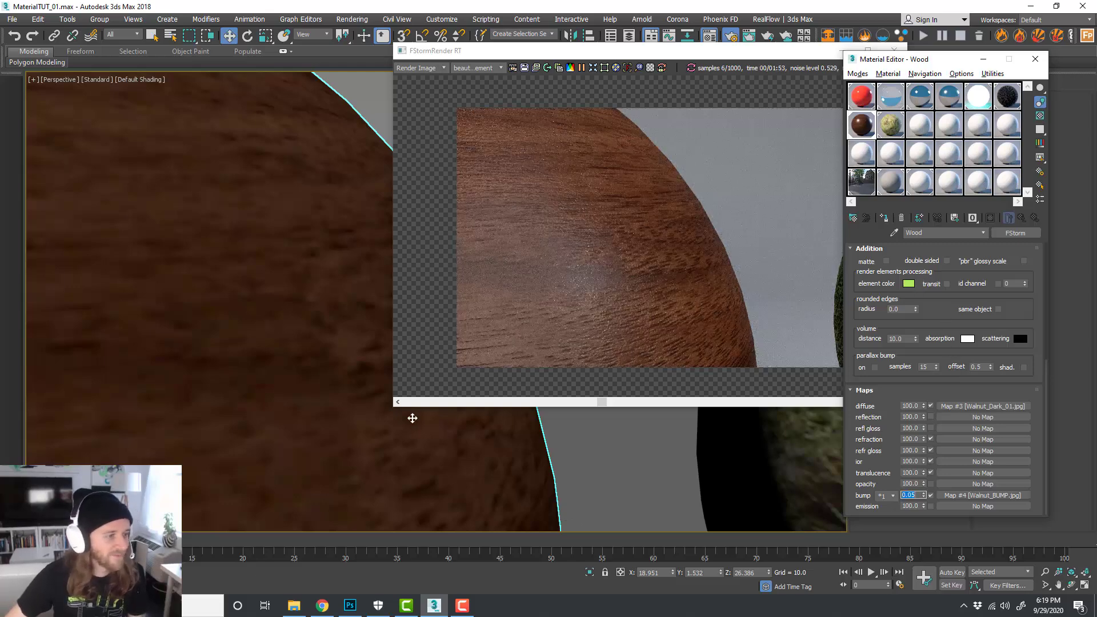
Step: Frame the grass sphere in the viewport and reposition the render preview beside it
{"action": "scroll", "coordinate": [360, 412], "scroll_direction": "down", "scroll_amount": 8}
{"action": "scroll", "coordinate": [360, 411], "scroll_direction": "down", "scroll_amount": 5}
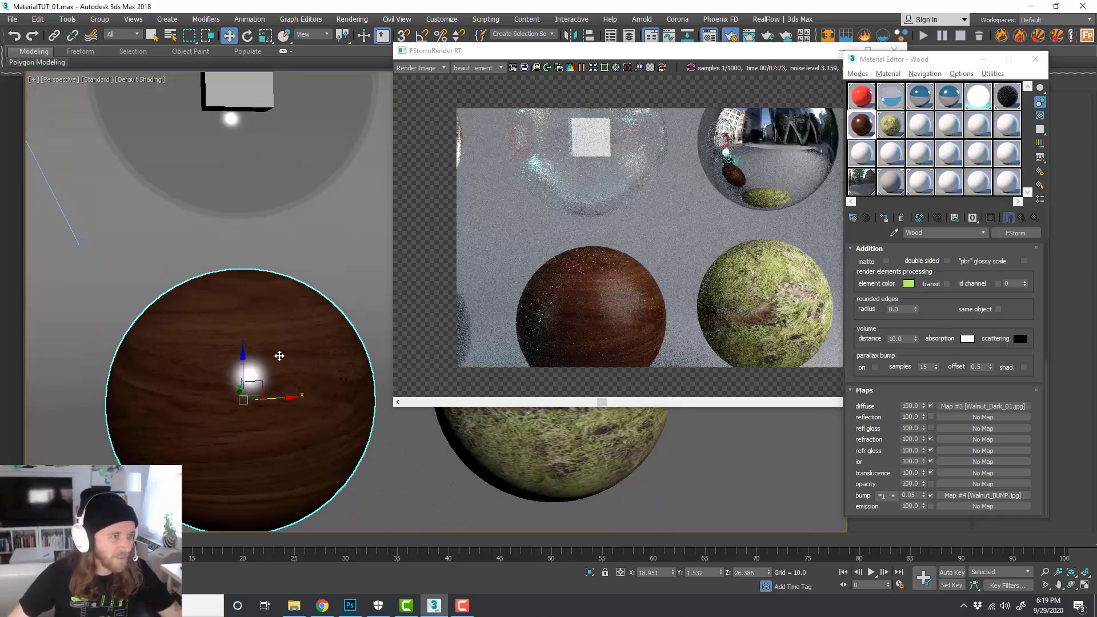
{"action": "scroll", "coordinate": [442, 457], "scroll_direction": "up", "scroll_amount": 5}
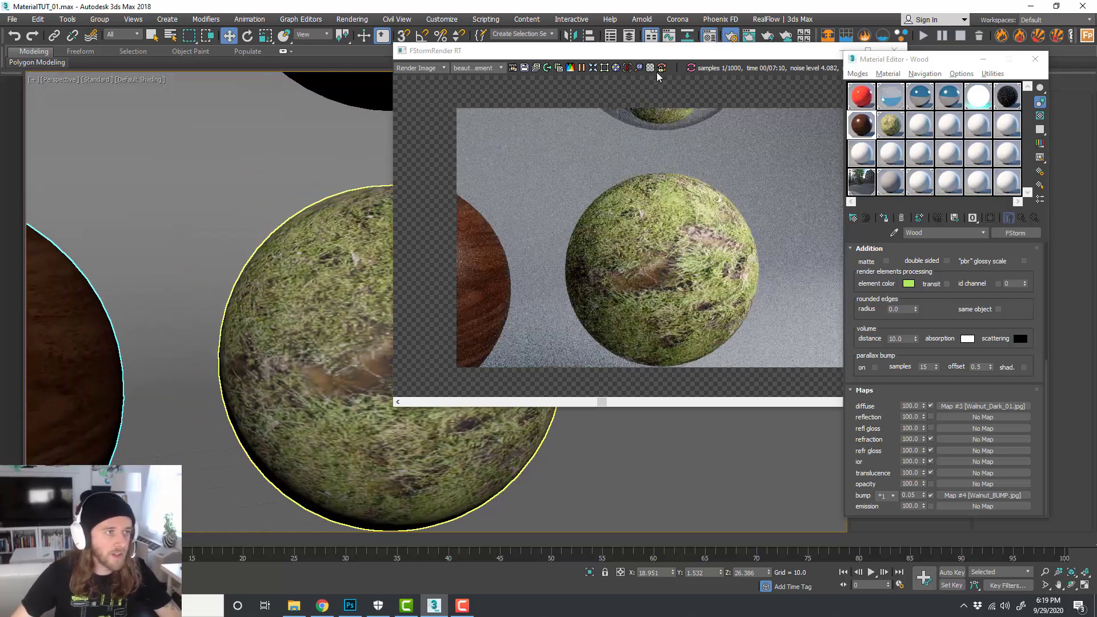
{"action": "left_click_drag", "start_coordinate": [645, 55], "coordinate": [606, 68]}
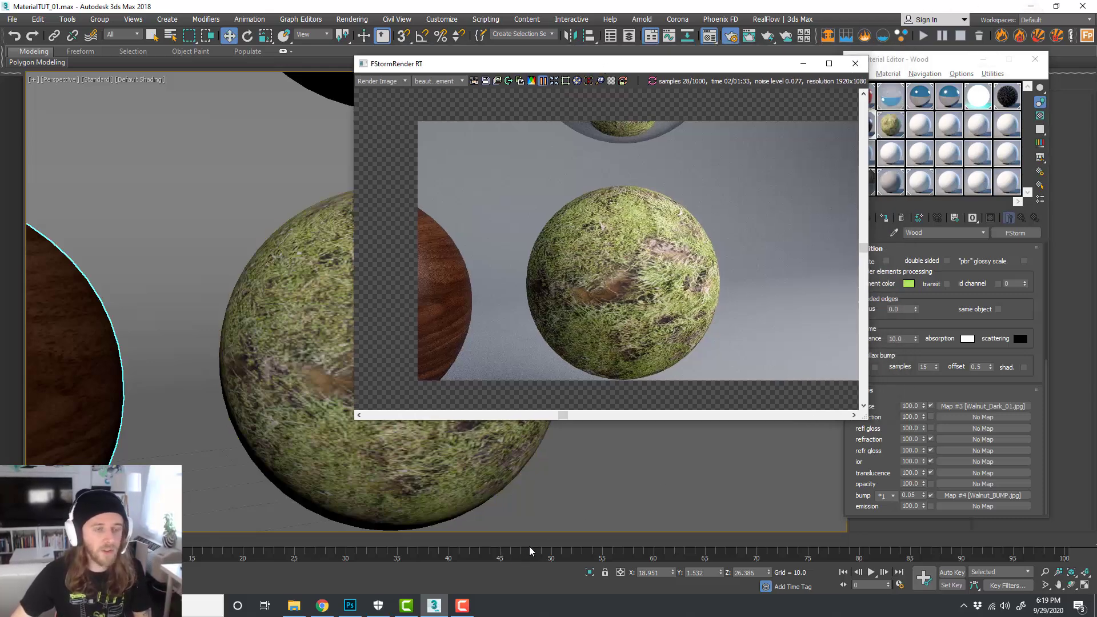
Step: Switch to Photoshop to view the black-and-white walnut texture, and return to the 3ds Max render preview
{"action": "left_click", "coordinate": [350, 606]}
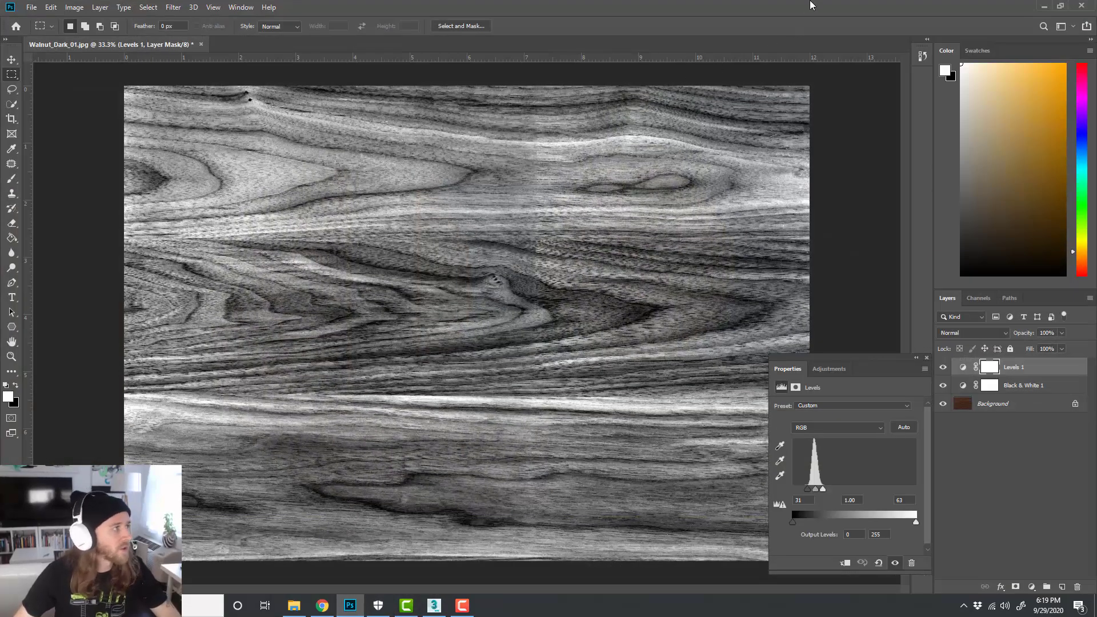
{"action": "left_click", "coordinate": [1044, 5]}
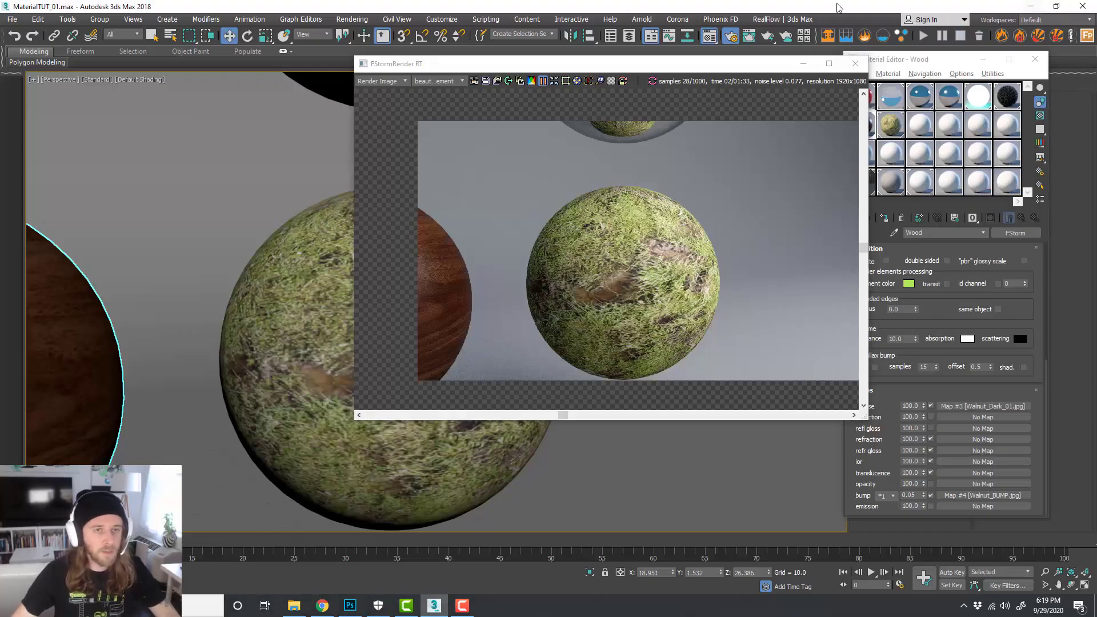
{"action": "left_click_drag", "start_coordinate": [708, 64], "coordinate": [699, 63]}
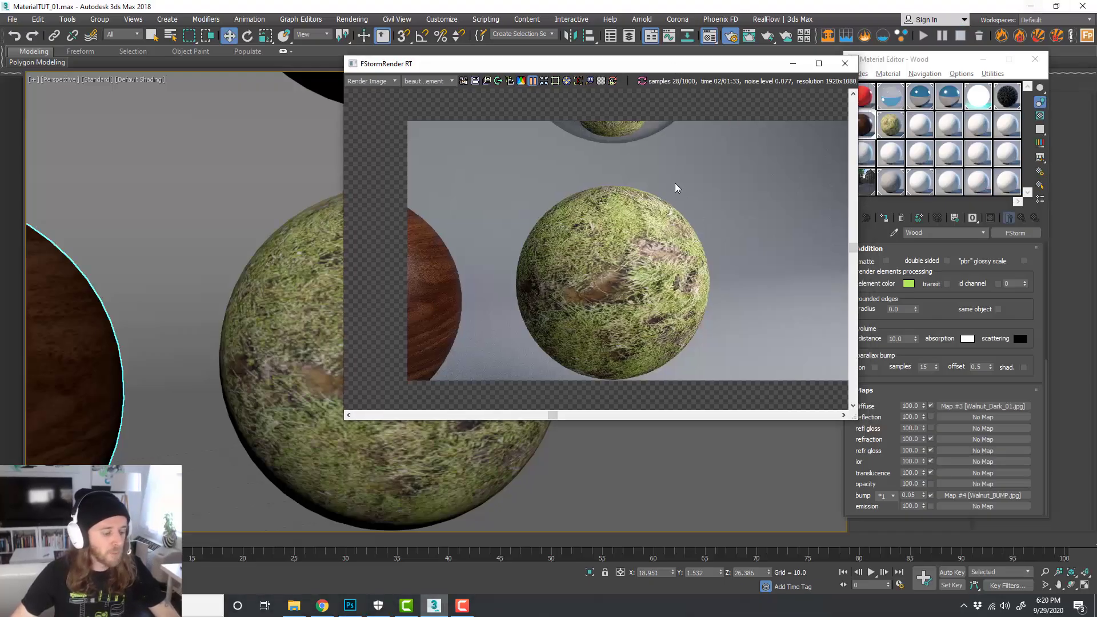
Step: Launch CrazyBump and place its window over the 3ds Max viewport
{"action": "key", "text": "super"}
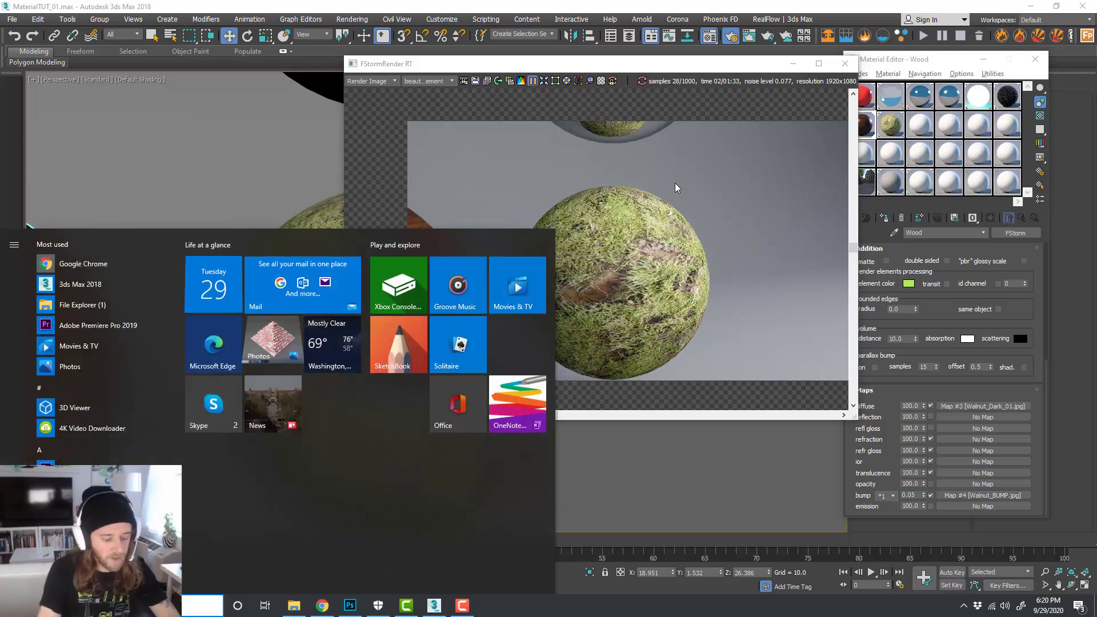
{"action": "type", "text": "cra"}
{"action": "key", "text": "Return"}
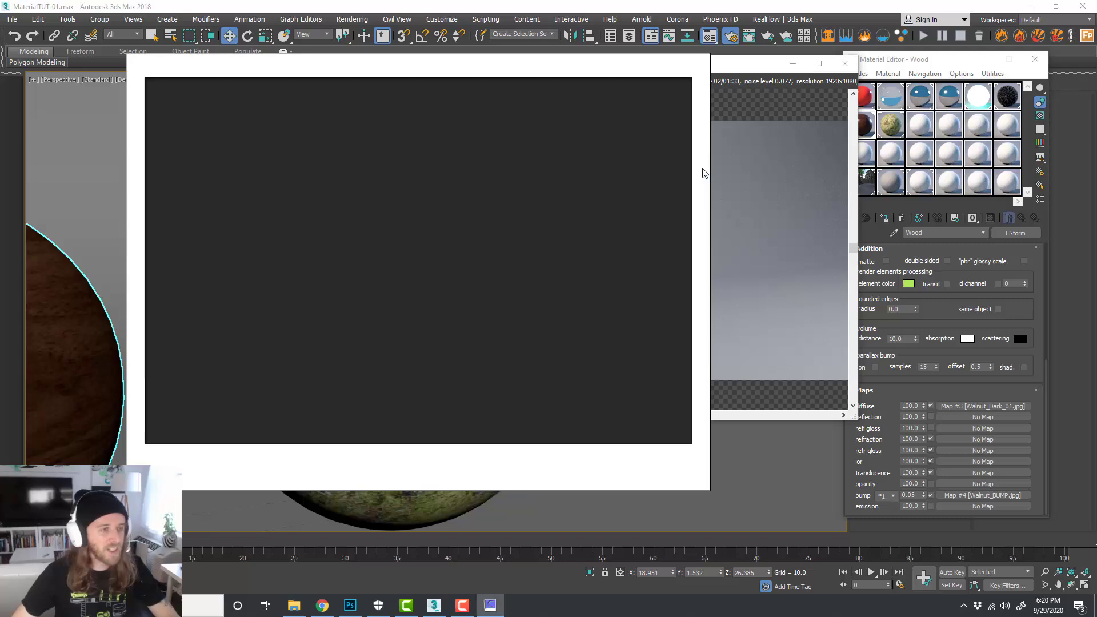
{"action": "left_click_drag", "start_coordinate": [539, 68], "coordinate": [594, 74]}
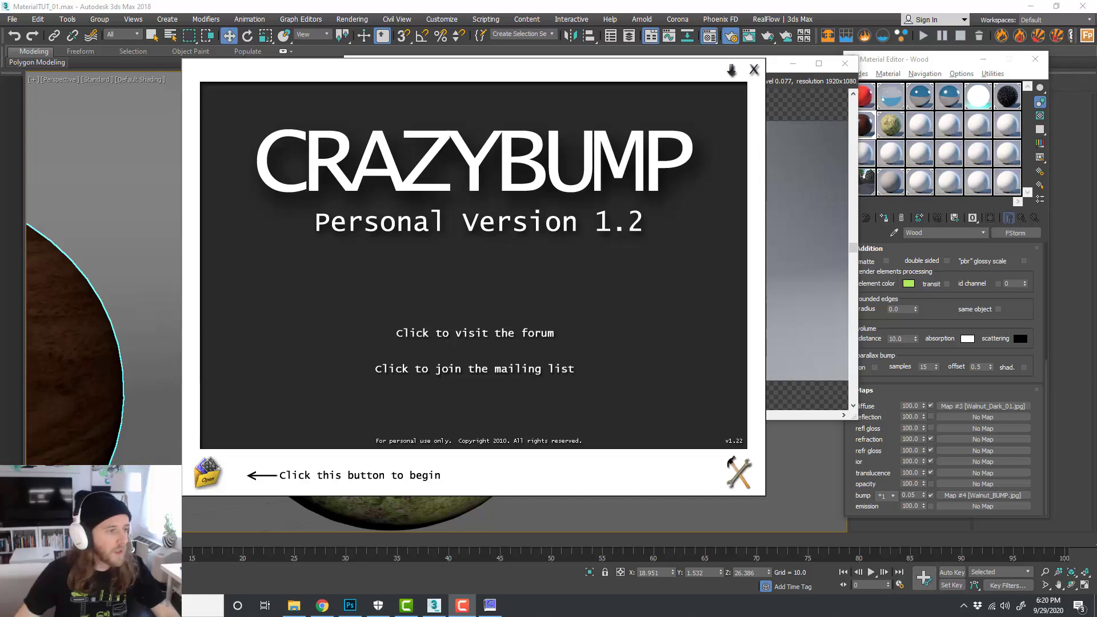
{"action": "left_click_drag", "start_coordinate": [643, 82], "coordinate": [652, 84]}
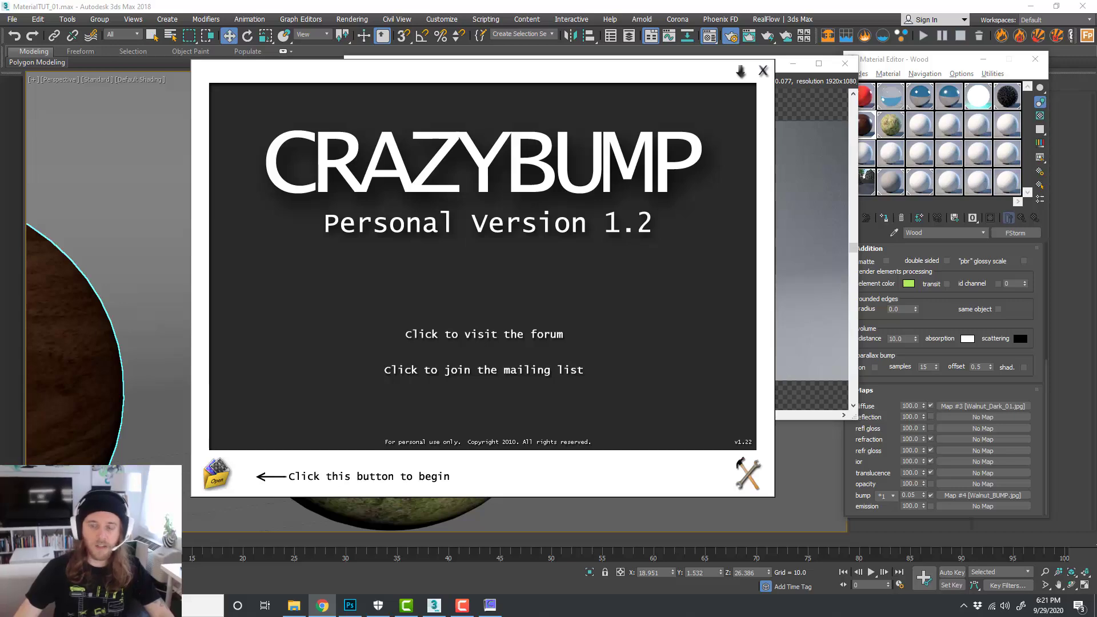
{"action": "left_click_drag", "start_coordinate": [552, 74], "coordinate": [524, 90]}
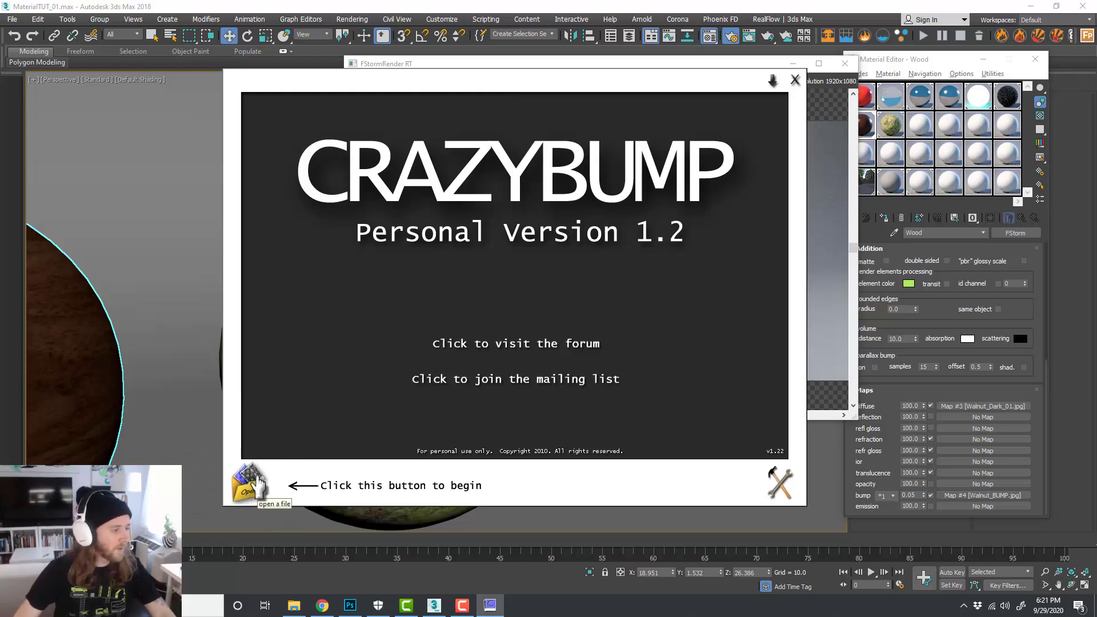
{"action": "left_click_drag", "start_coordinate": [588, 88], "coordinate": [589, 84]}
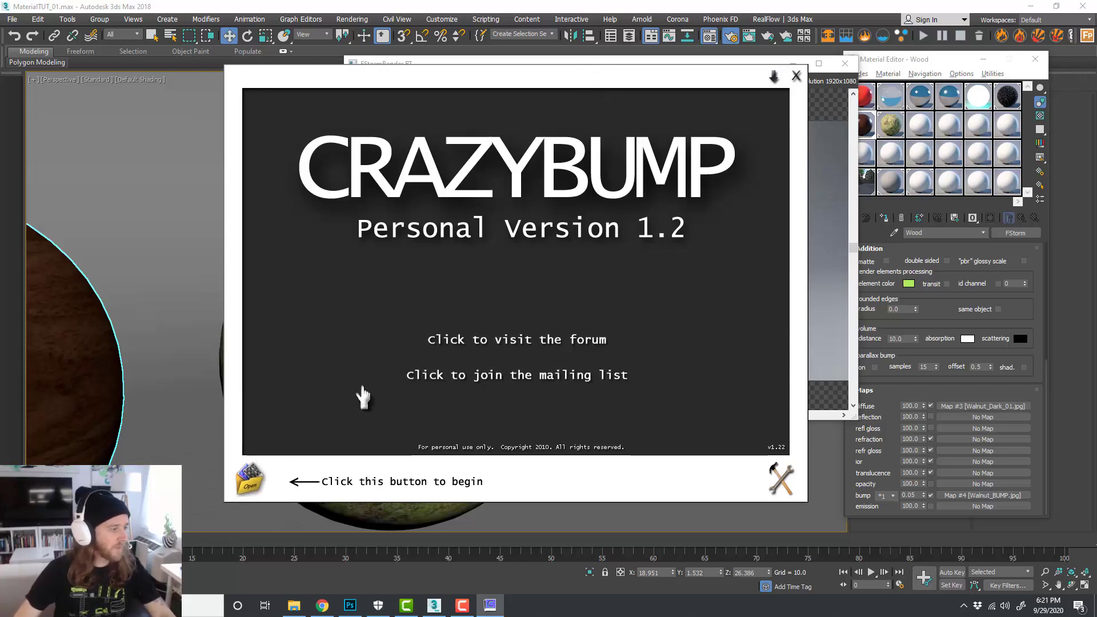
Step: Open Grass.jpg from the MaterialsCrashCourse folder as a photograph in CrazyBump
{"action": "left_click", "coordinate": [250, 481]}
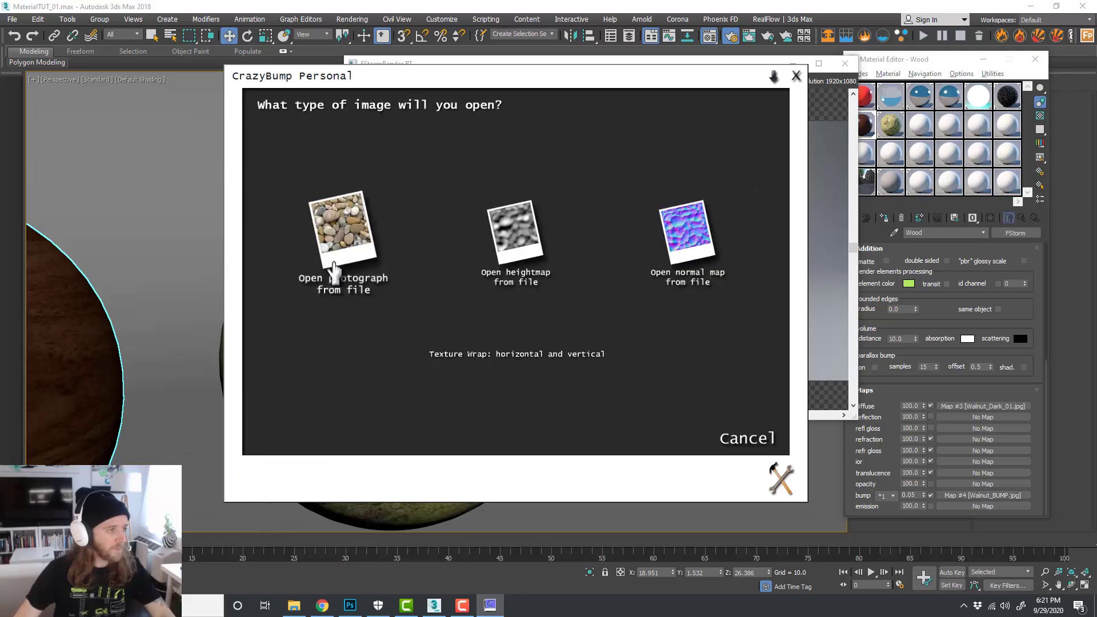
{"action": "left_click", "coordinate": [362, 238]}
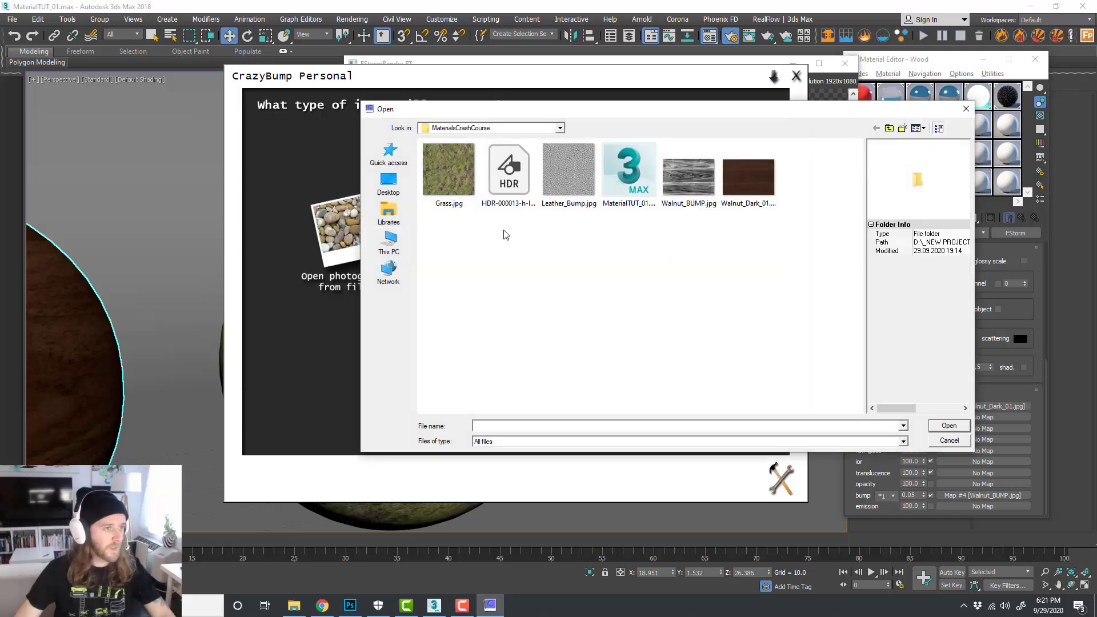
{"action": "left_click", "coordinate": [461, 184]}
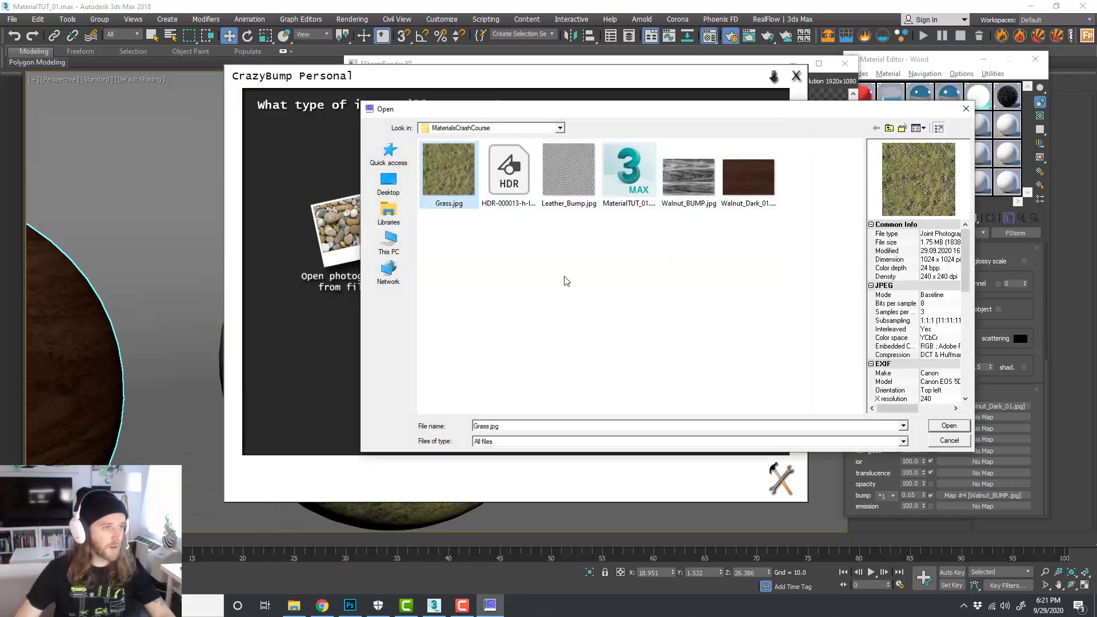
{"action": "left_click", "coordinate": [948, 426]}
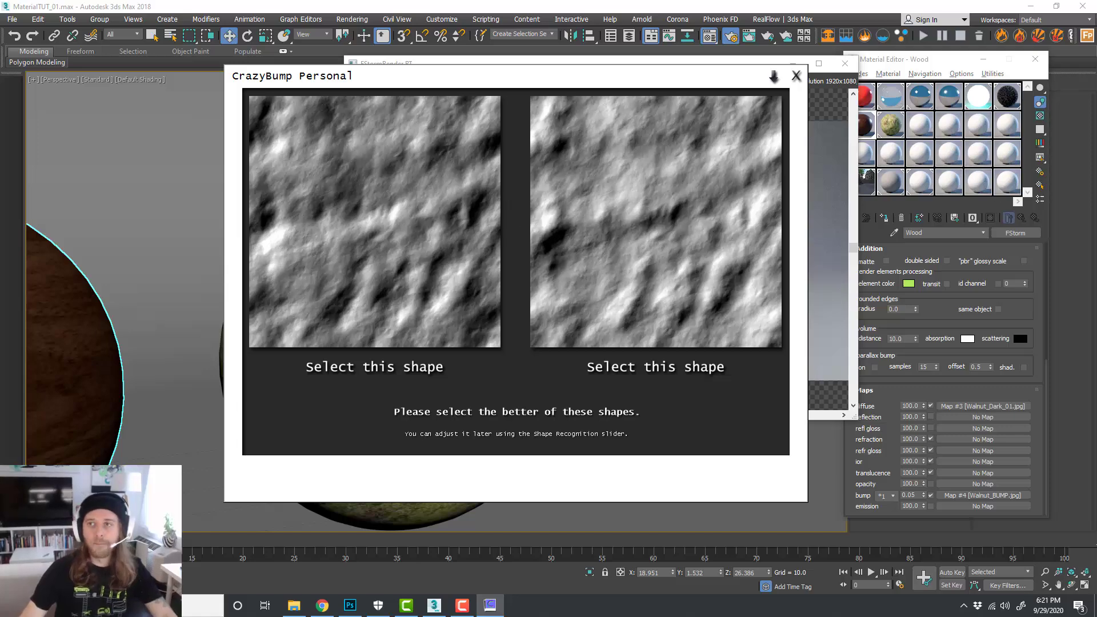
Step: Switch to Chrome, search textures.com for grass and review the Moss Surface material's height, normal and roughness maps
{"action": "key", "text": "alt+Tab"}
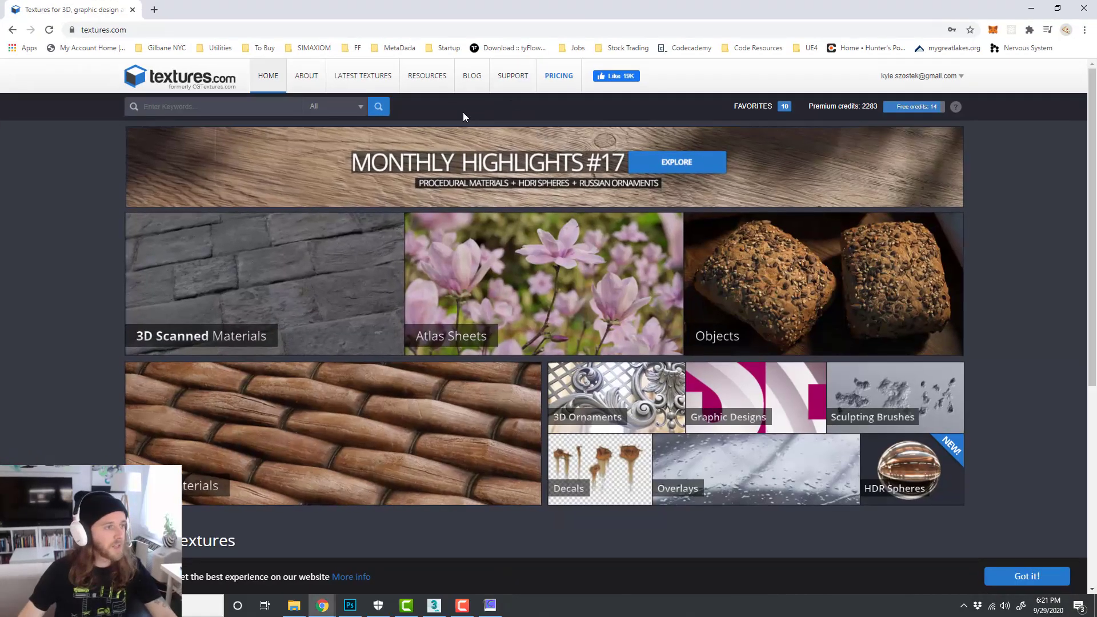
{"action": "left_click", "coordinate": [275, 108]}
{"action": "type", "text": "grass"}
{"action": "key", "text": "Return"}
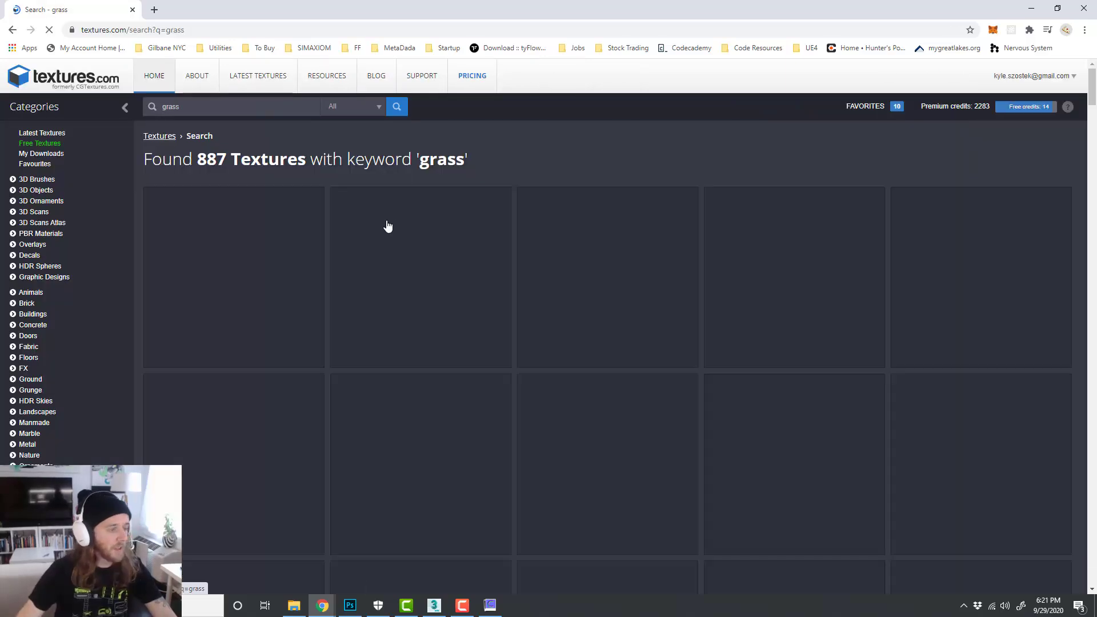
{"action": "scroll", "coordinate": [572, 246], "scroll_direction": "down", "scroll_amount": 15}
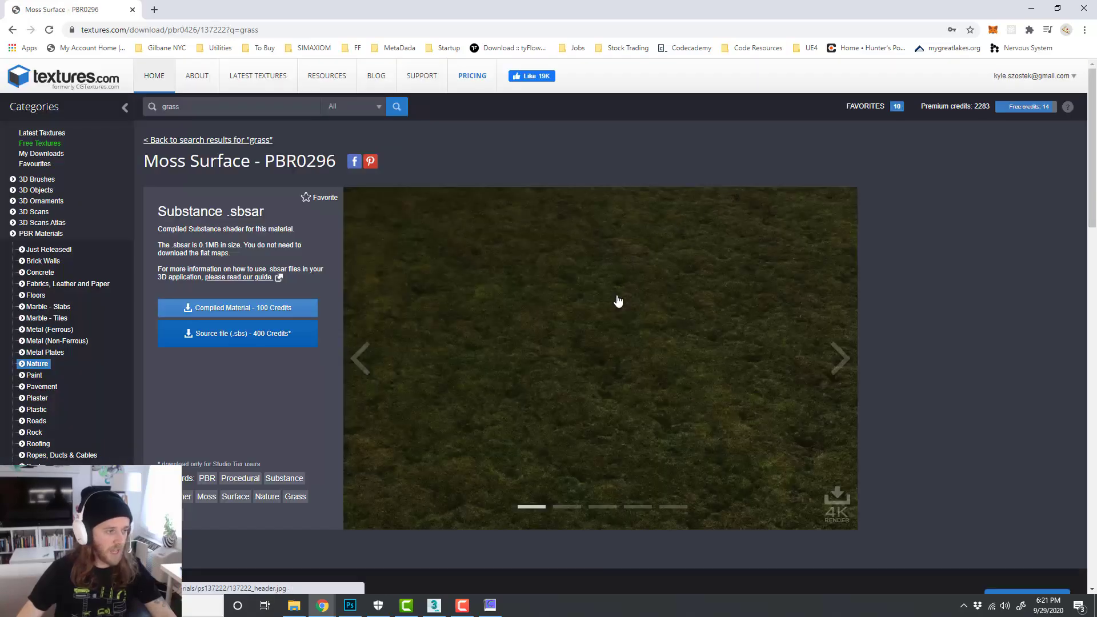
{"action": "scroll", "coordinate": [618, 298], "scroll_direction": "down", "scroll_amount": 7}
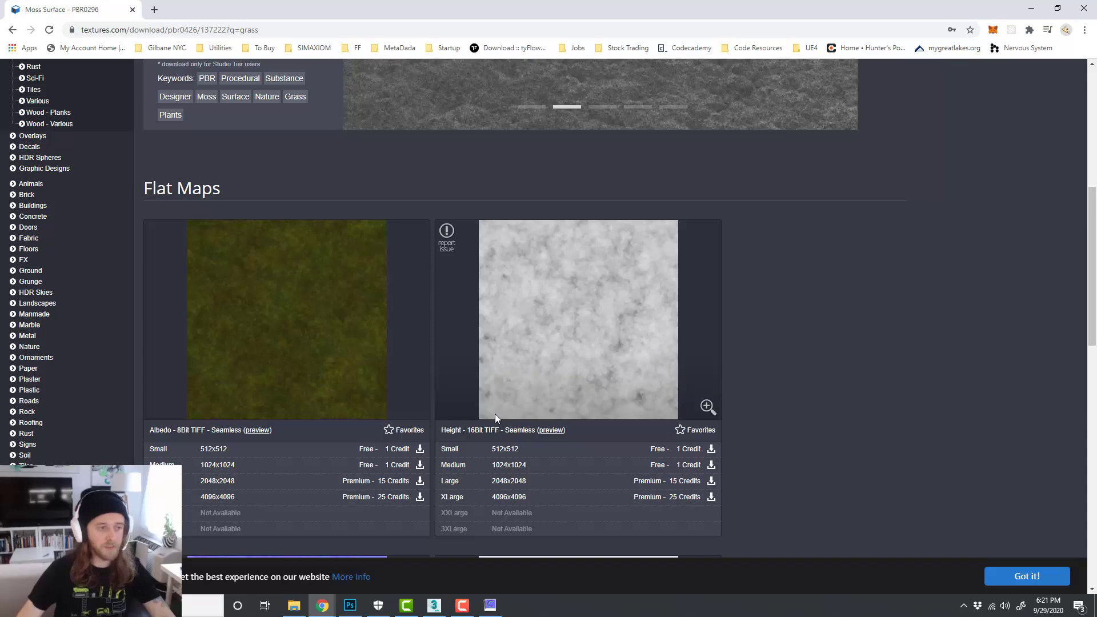
{"action": "scroll", "coordinate": [778, 334], "scroll_direction": "down", "scroll_amount": 6}
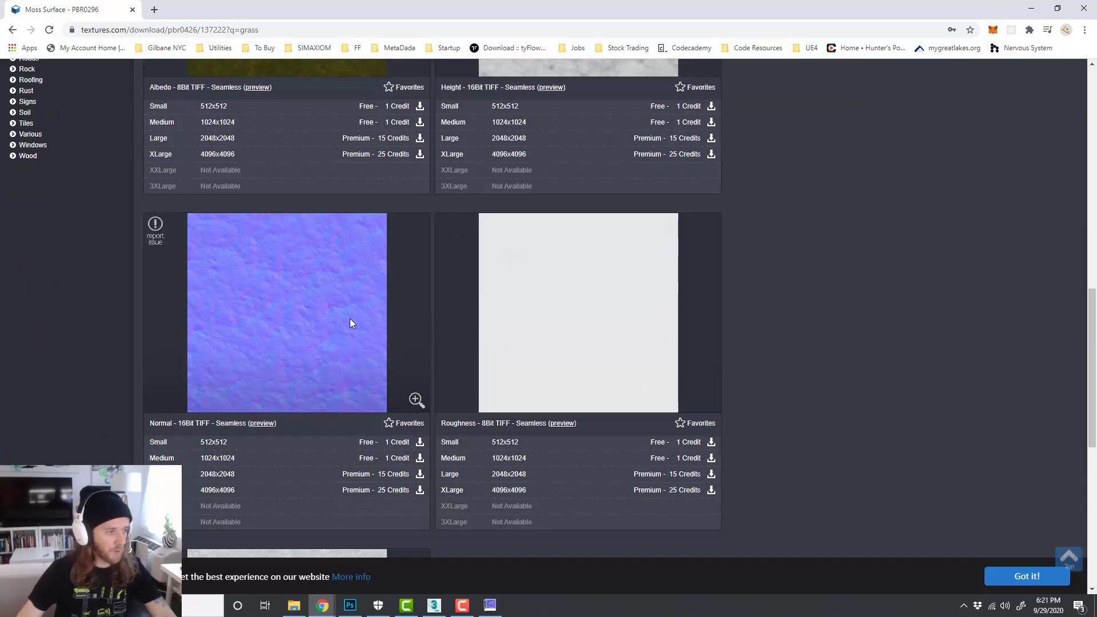
{"action": "scroll", "coordinate": [819, 318], "scroll_direction": "up", "scroll_amount": 12}
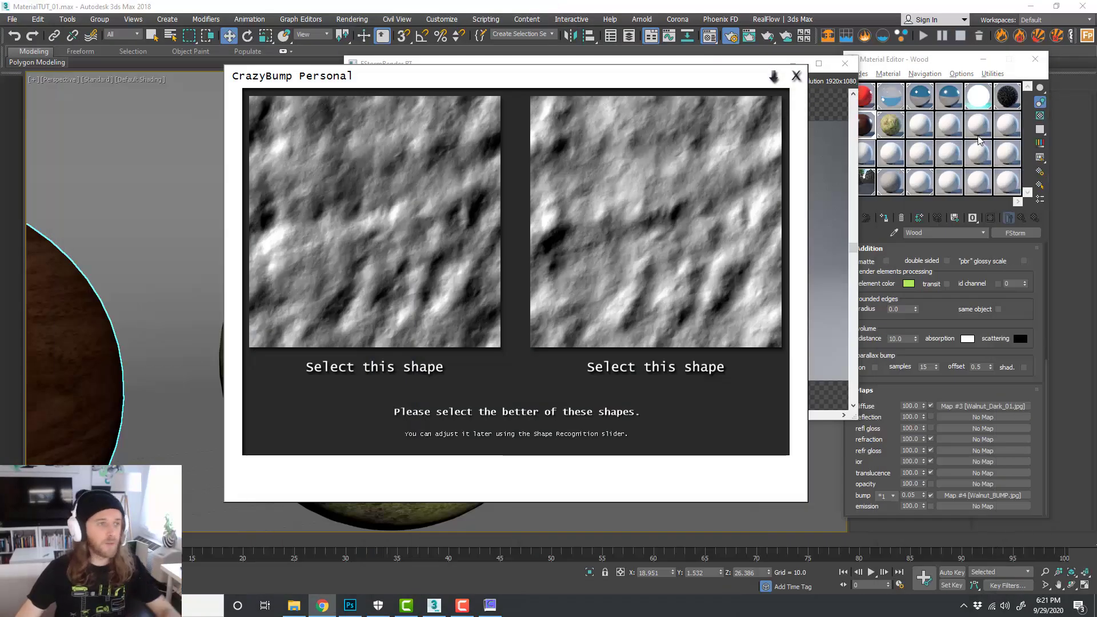
Step: Return to CrazyBump, choose the first of the two suggested shapes for the grass and inspect the preview ball closely
{"action": "left_click_drag", "start_coordinate": [590, 76], "coordinate": [601, 81]}
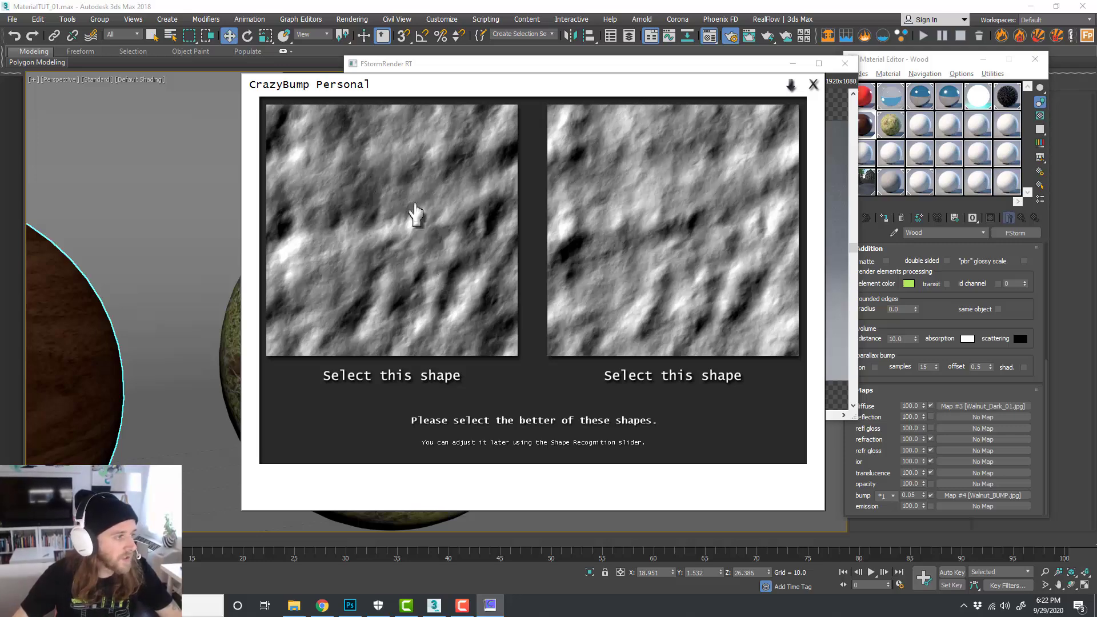
{"action": "left_click", "coordinate": [497, 218]}
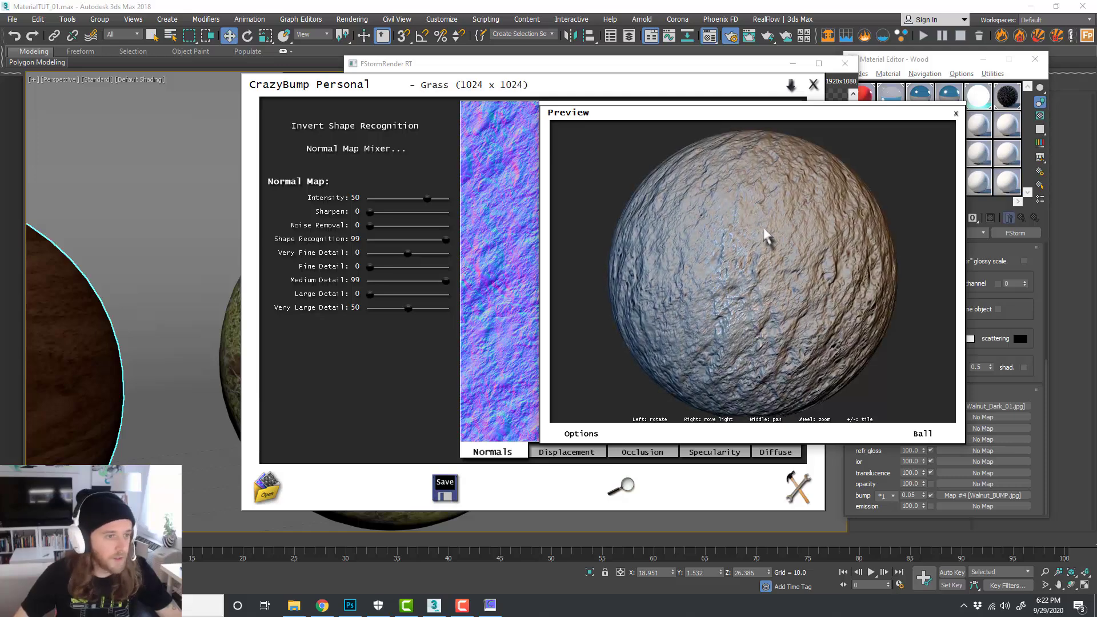
{"action": "scroll", "coordinate": [766, 251], "scroll_direction": "up", "scroll_amount": 5}
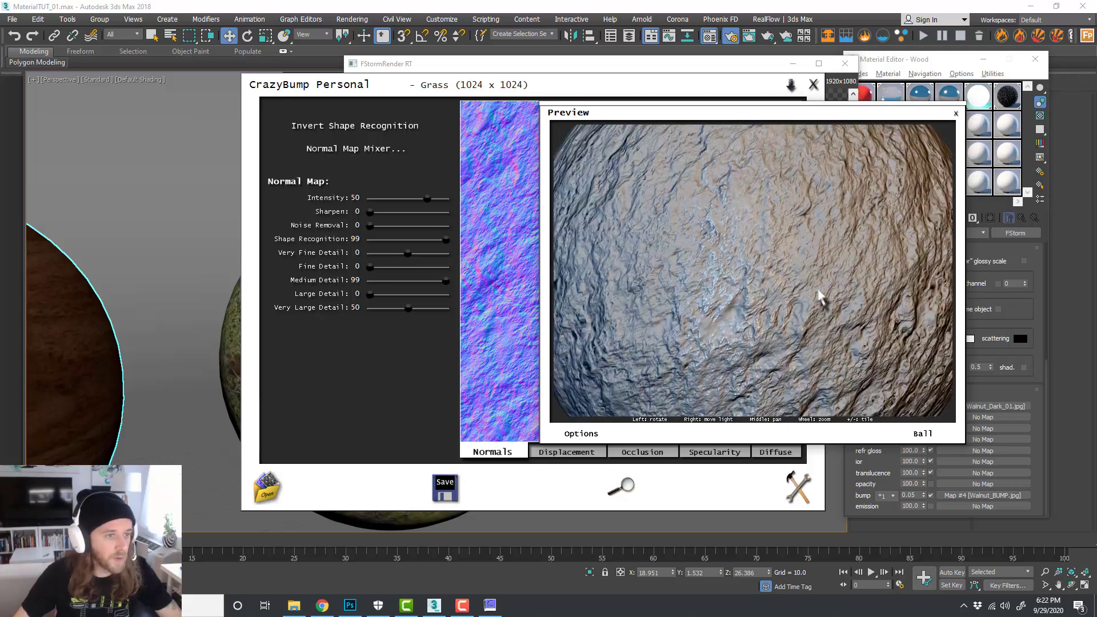
Step: Show the grass displacement map, separate the main and preview windows, and examine the bumps on the preview ball
{"action": "left_click_drag", "start_coordinate": [605, 91], "coordinate": [419, 83]}
{"action": "left_click", "coordinate": [382, 444]}
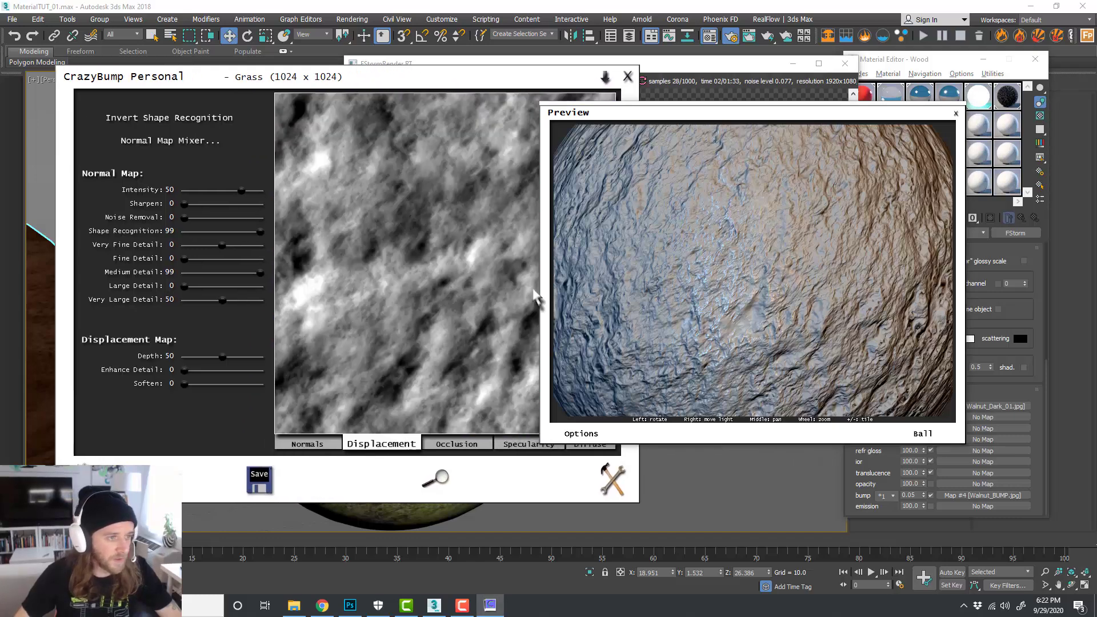
{"action": "left_click_drag", "start_coordinate": [752, 114], "coordinate": [789, 114]}
{"action": "left_click_drag", "start_coordinate": [802, 233], "coordinate": [833, 209]}
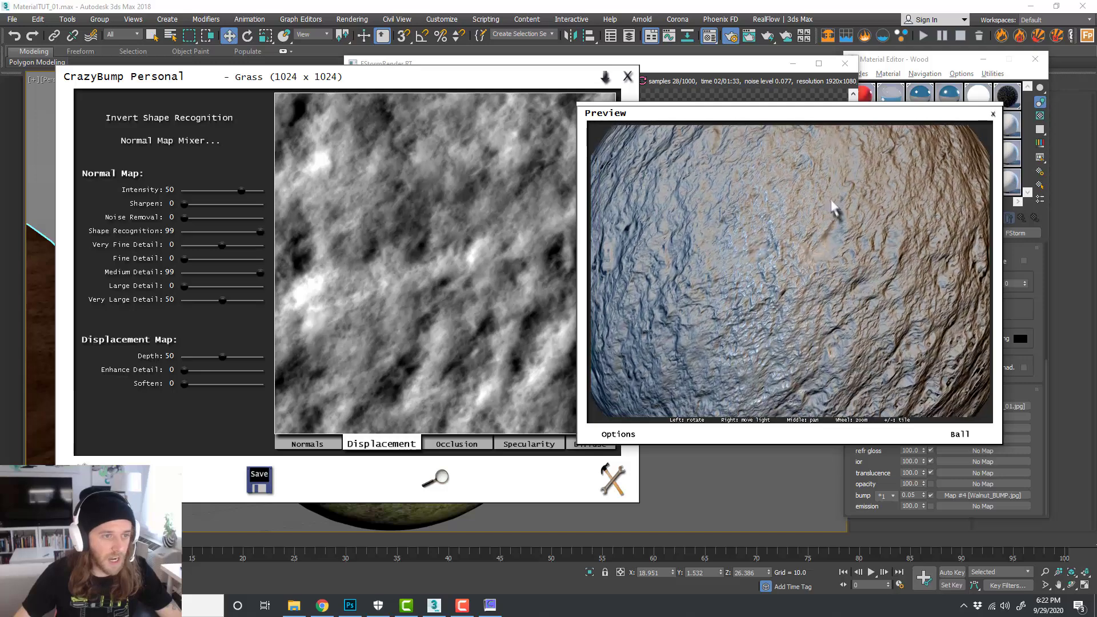
{"action": "scroll", "coordinate": [842, 263], "scroll_direction": "down", "scroll_amount": 5}
{"action": "scroll", "coordinate": [823, 252], "scroll_direction": "up", "scroll_amount": 2}
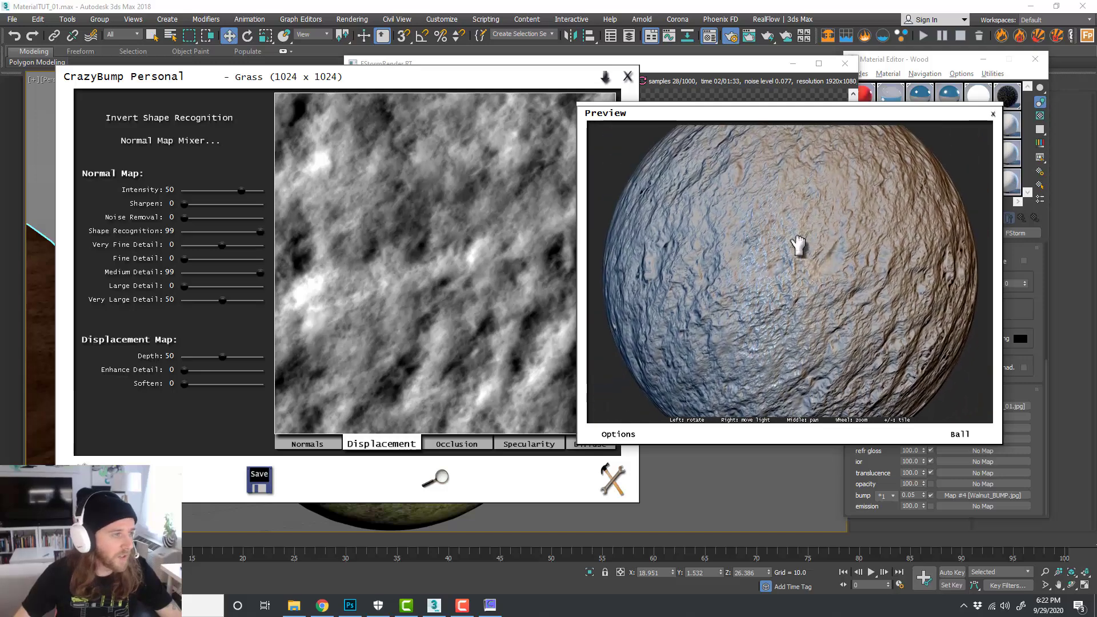
Step: Set the normal map's intensity to 31, very fine detail to 27 and very large detail to 67, checking the preview ball
{"action": "left_click_drag", "start_coordinate": [240, 191], "coordinate": [234, 191]}
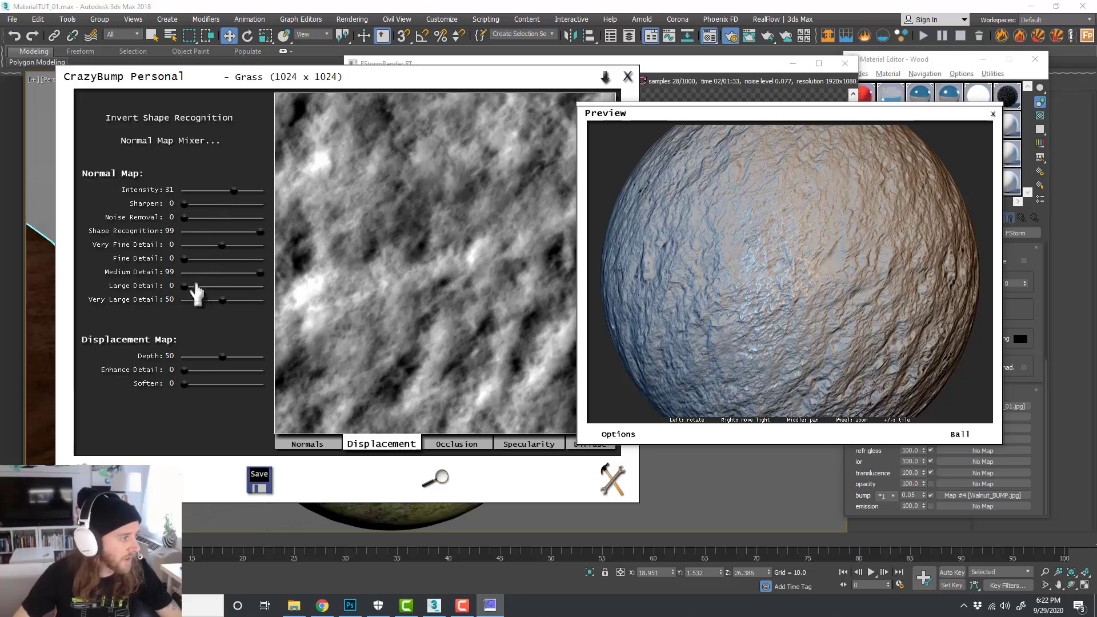
{"action": "left_click_drag", "start_coordinate": [223, 246], "coordinate": [242, 246]}
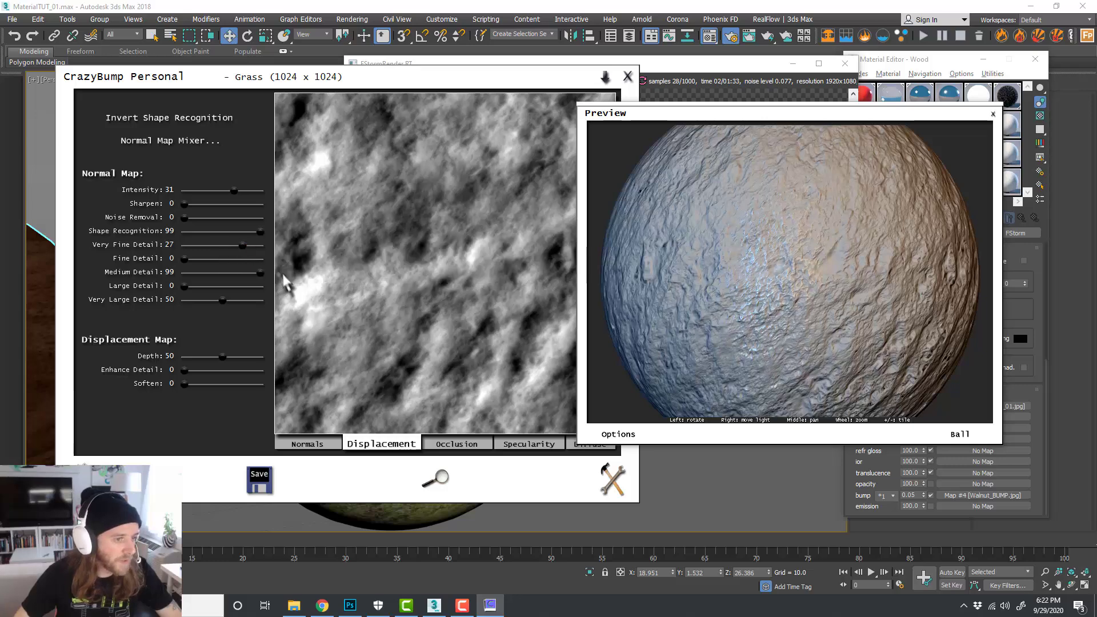
{"action": "left_click_drag", "start_coordinate": [222, 300], "coordinate": [213, 301]}
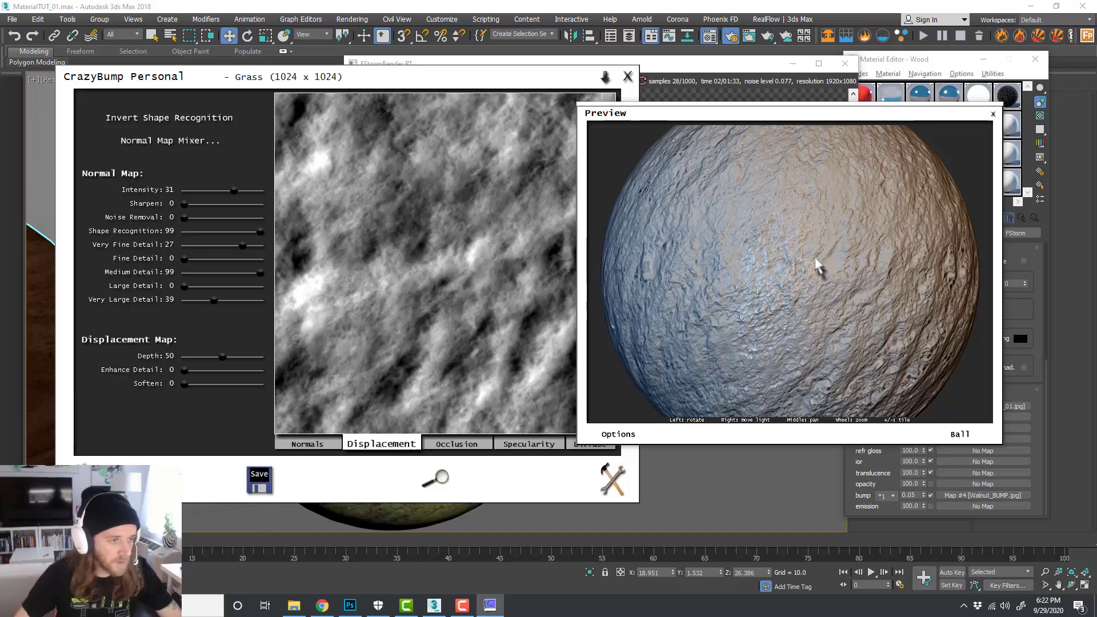
{"action": "mouse_move", "coordinate": [818, 265]}
{"action": "left_mouse_down"}
{"action": "mouse_move", "coordinate": [845, 252]}
{"action": "mouse_move", "coordinate": [820, 277]}
{"action": "left_mouse_up"}
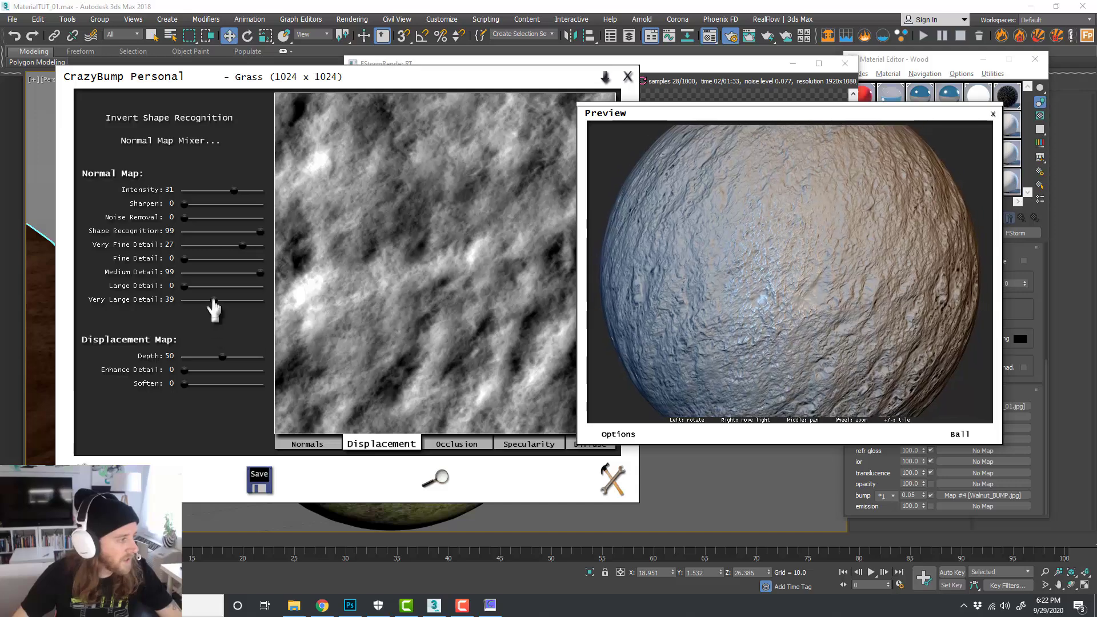
{"action": "left_click_drag", "start_coordinate": [214, 300], "coordinate": [236, 300]}
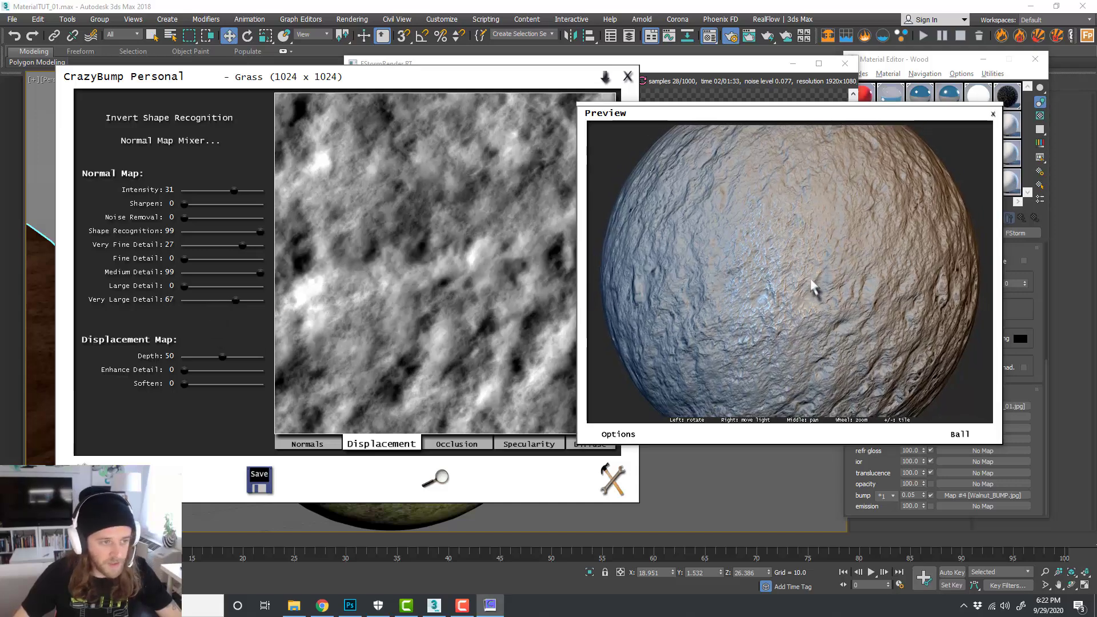
{"action": "left_click_drag", "start_coordinate": [814, 287], "coordinate": [799, 250]}
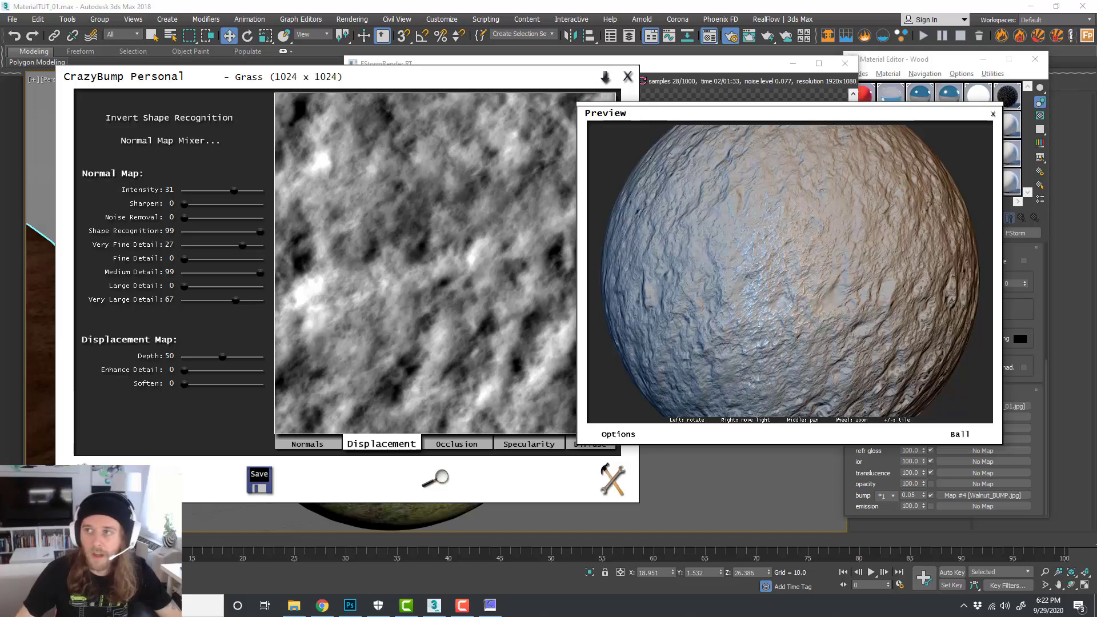
{"action": "key", "text": "Escape"}
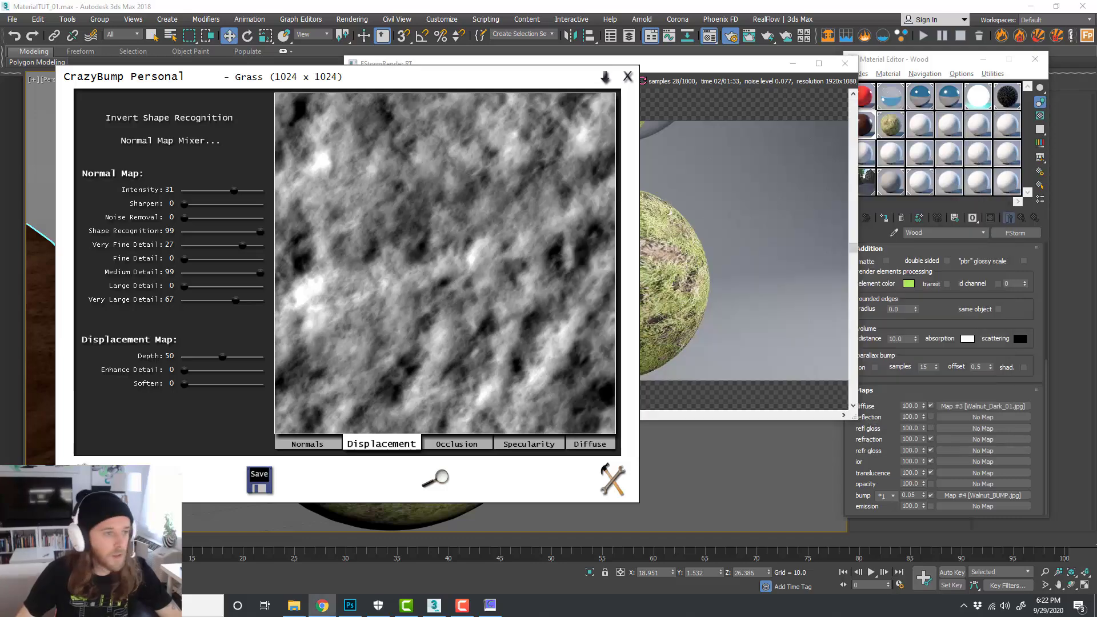
{"action": "left_click_drag", "start_coordinate": [760, 118], "coordinate": [752, 126]}
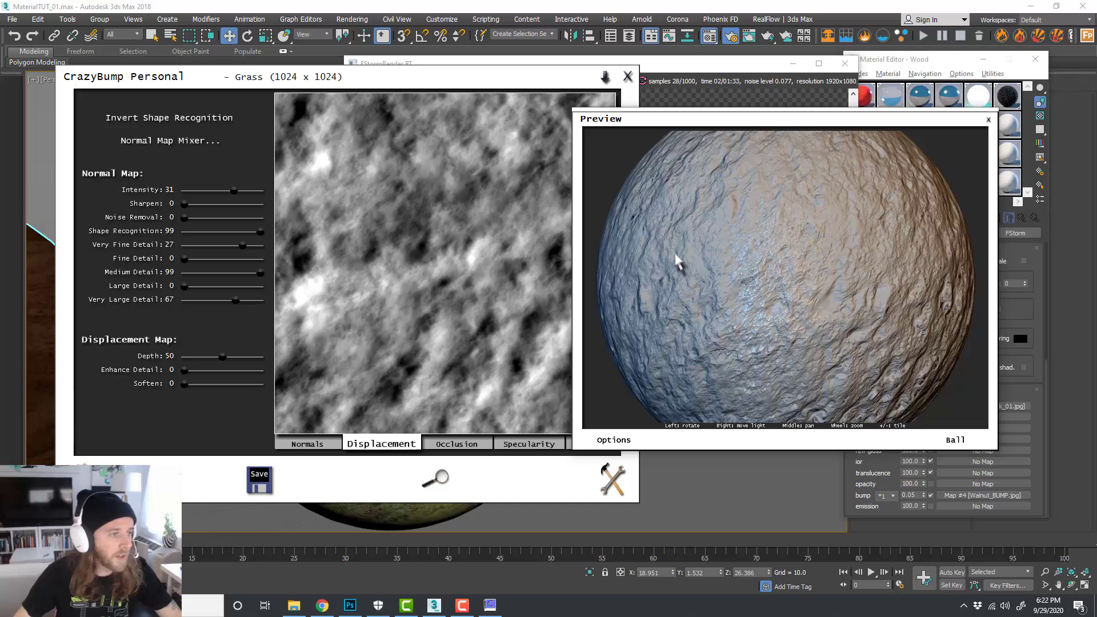
Step: Compare the normal and displacement maps, save the displacement as JPG file Grass_DISP, and return to 3ds Max with the render preview moved clear of the Material Editor
{"action": "left_click", "coordinate": [326, 444]}
{"action": "left_click", "coordinate": [388, 445]}
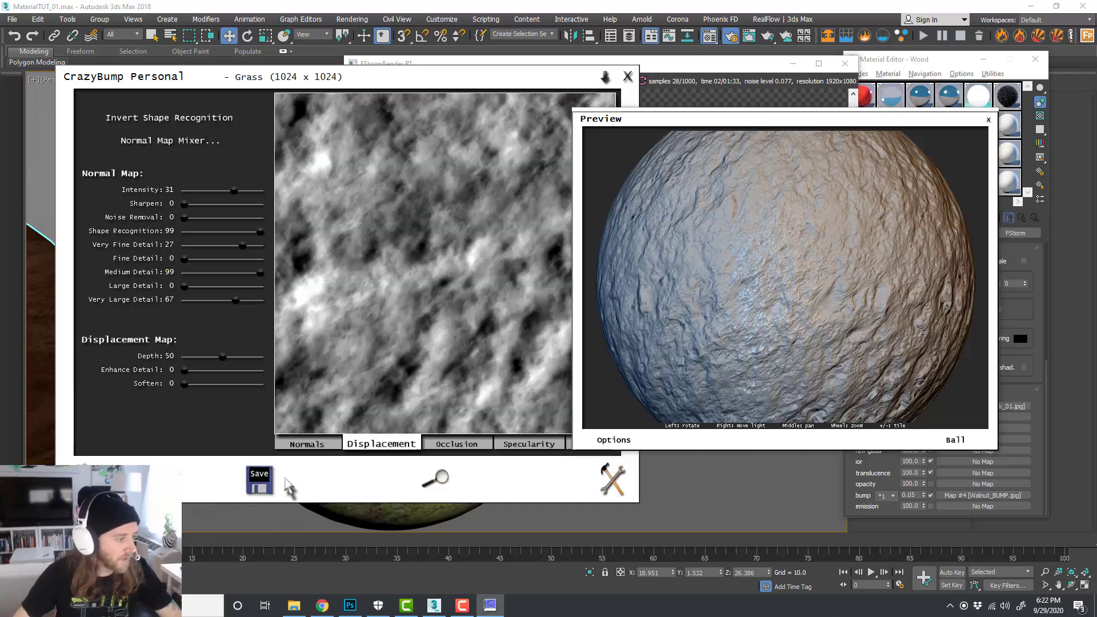
{"action": "left_click", "coordinate": [260, 480]}
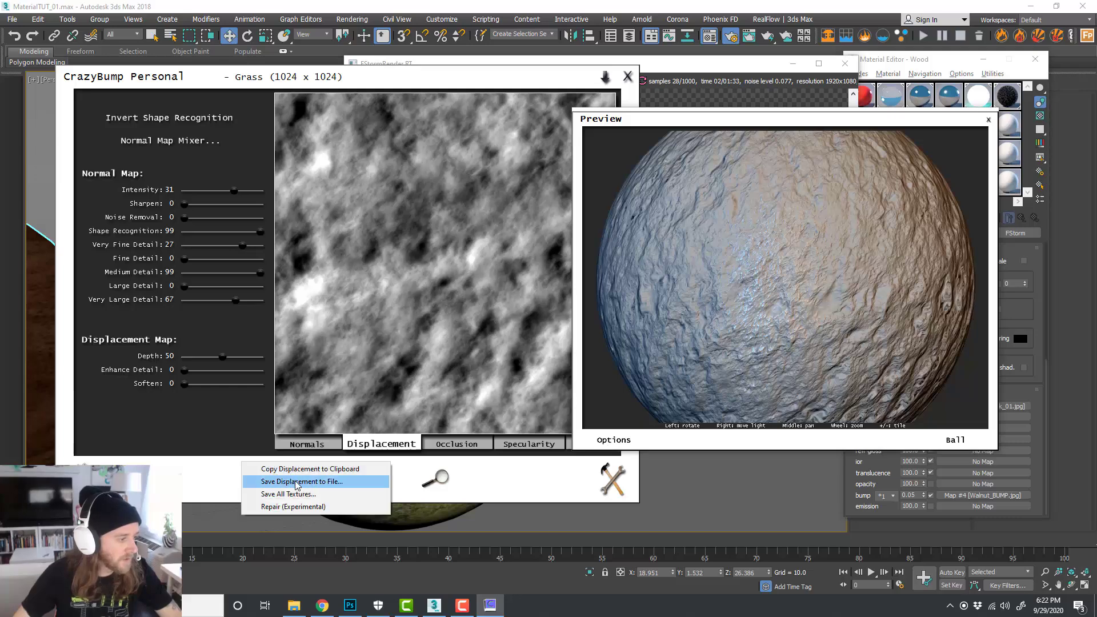
{"action": "left_click", "coordinate": [296, 481]}
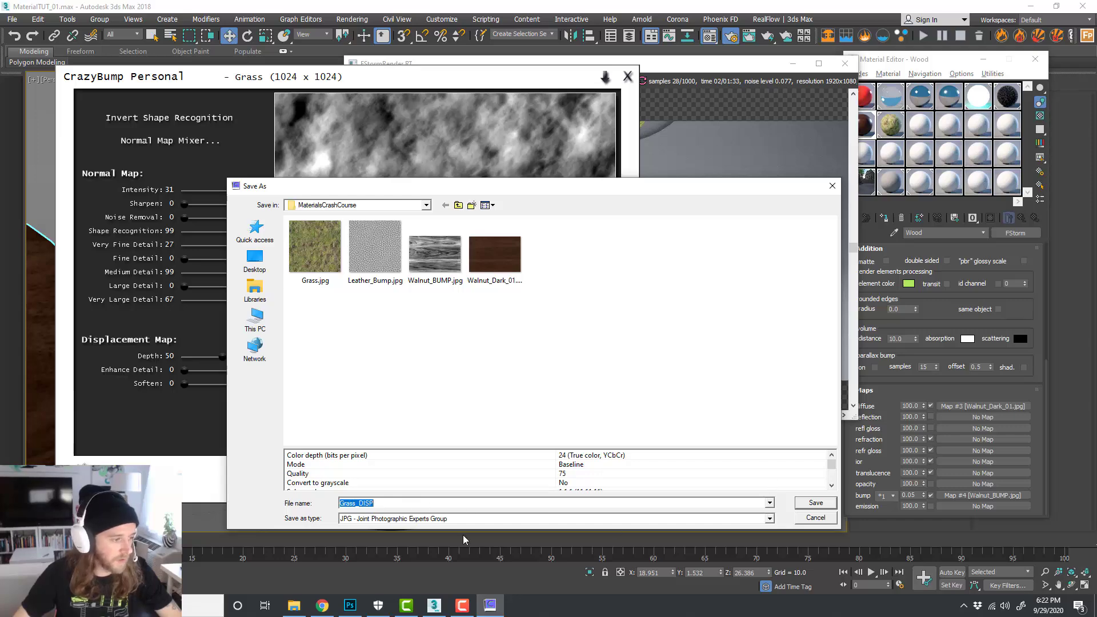
{"action": "left_click", "coordinate": [834, 503]}
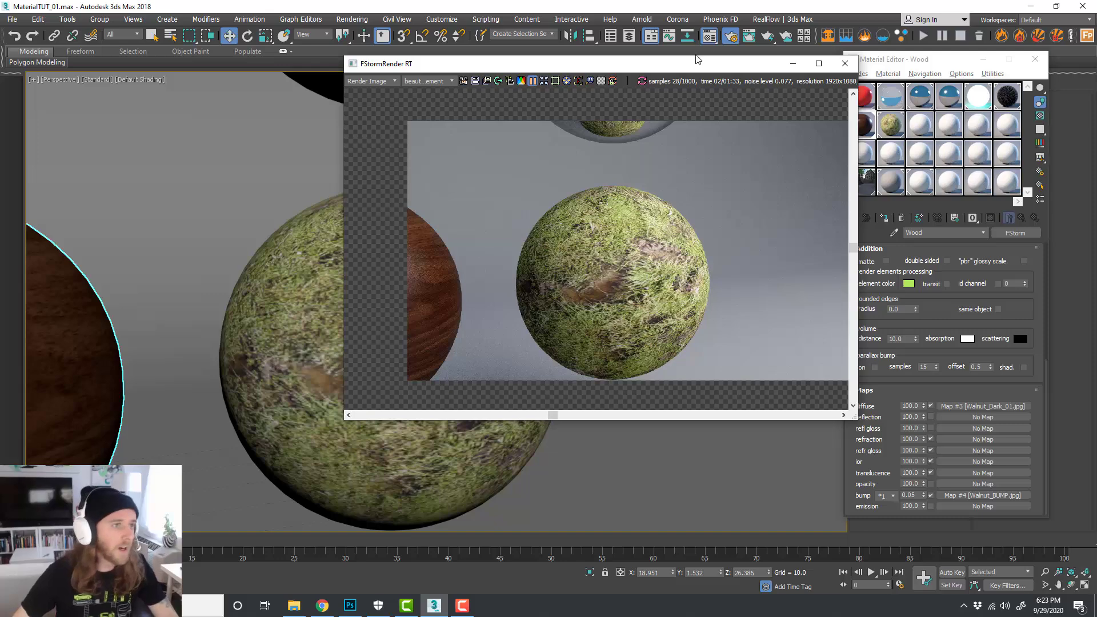
{"action": "left_click_drag", "start_coordinate": [699, 67], "coordinate": [319, 47]}
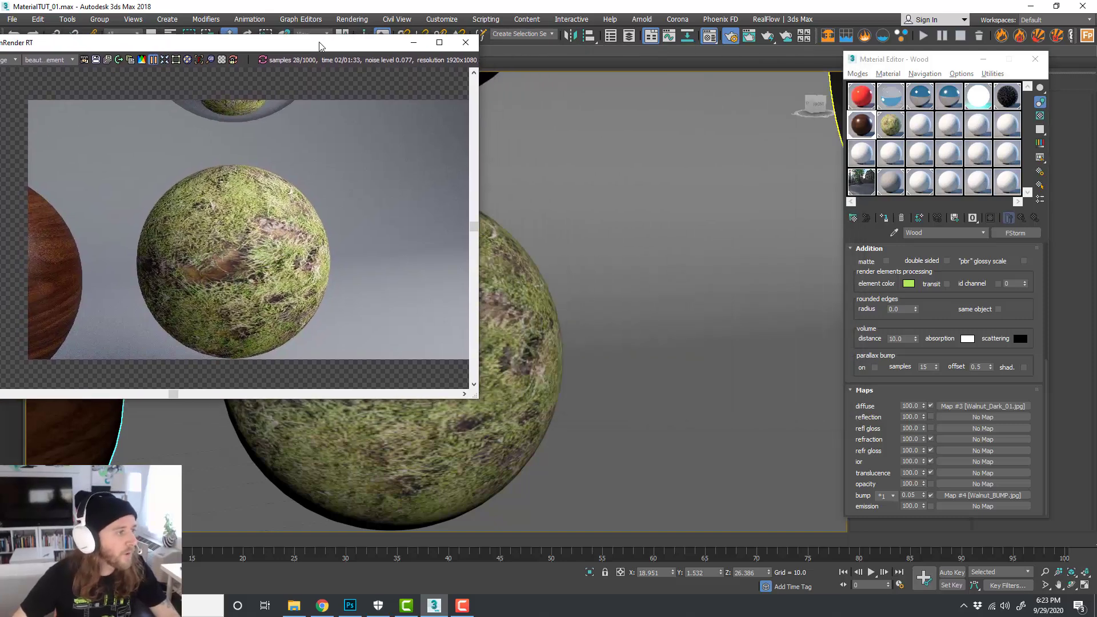
Step: Add an FStormDisplacement modifier to the grass sphere, with the Material Editor moved clear of the modifier settings
{"action": "left_click", "coordinate": [523, 285]}
{"action": "left_click_drag", "start_coordinate": [925, 59], "coordinate": [680, 84]}
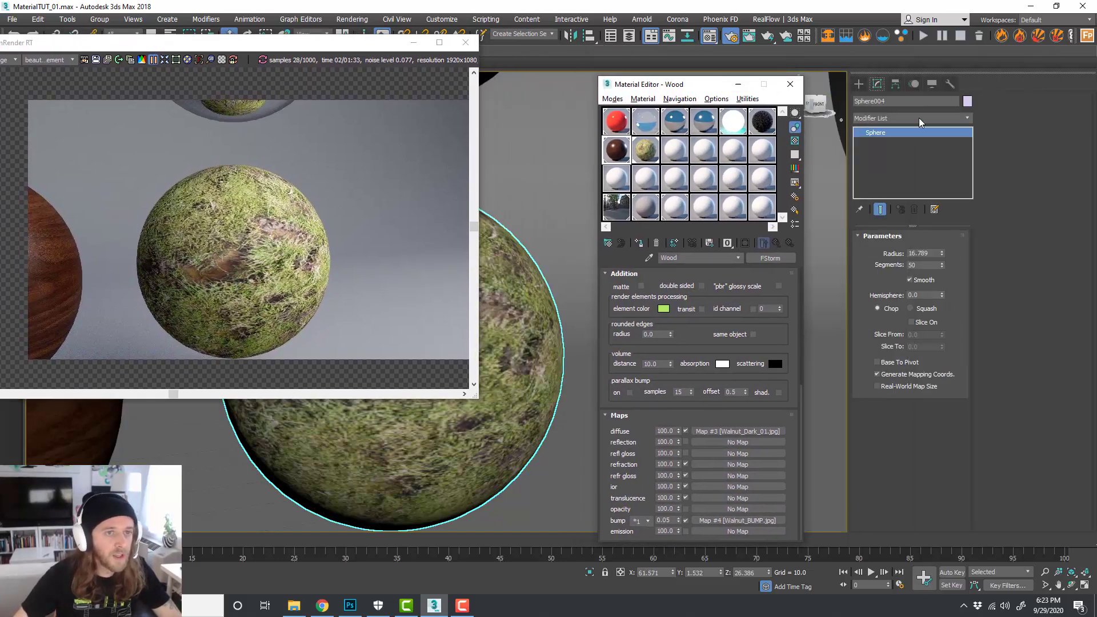
{"action": "left_click", "coordinate": [967, 118]}
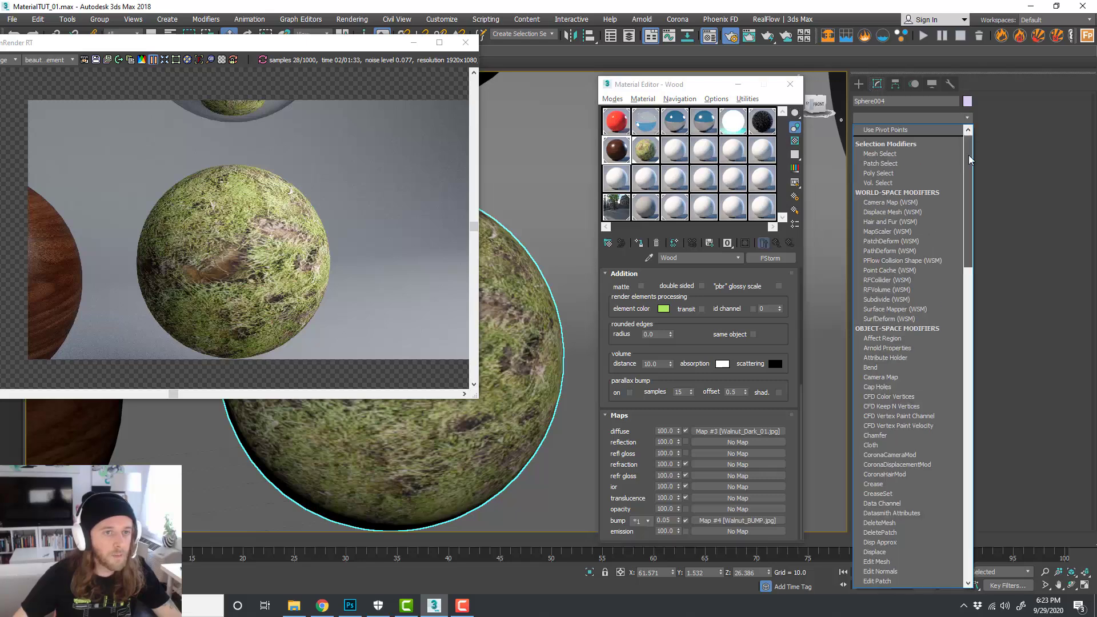
{"action": "left_click_drag", "start_coordinate": [968, 143], "coordinate": [968, 283]}
{"action": "left_click", "coordinate": [924, 188]}
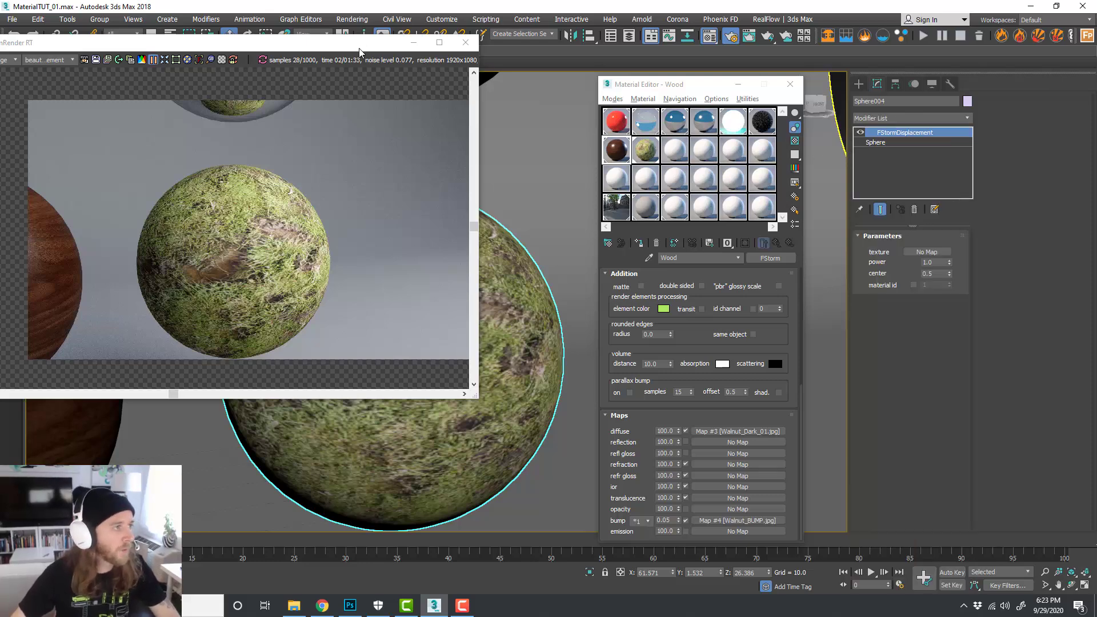
Step: Check the grass sphere closely in the render preview and assign an FStormBitmap as the displacement modifier's texture
{"action": "left_click_drag", "start_coordinate": [360, 50], "coordinate": [401, 86]}
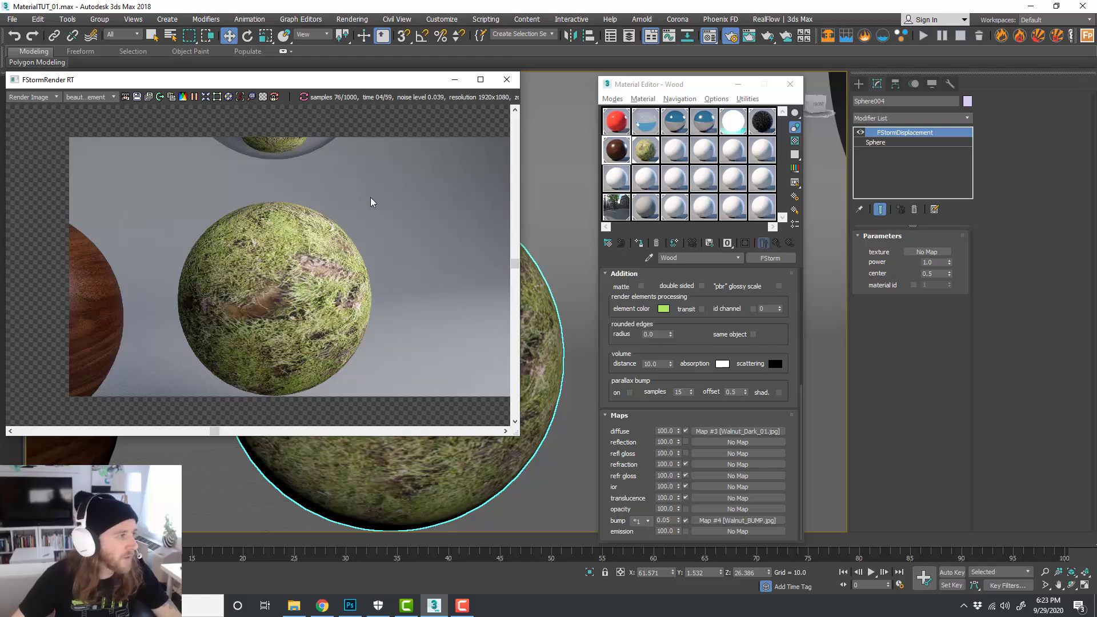
{"action": "scroll", "coordinate": [386, 233], "scroll_direction": "up", "scroll_amount": 2}
{"action": "scroll", "coordinate": [242, 266], "scroll_direction": "up", "scroll_amount": 1}
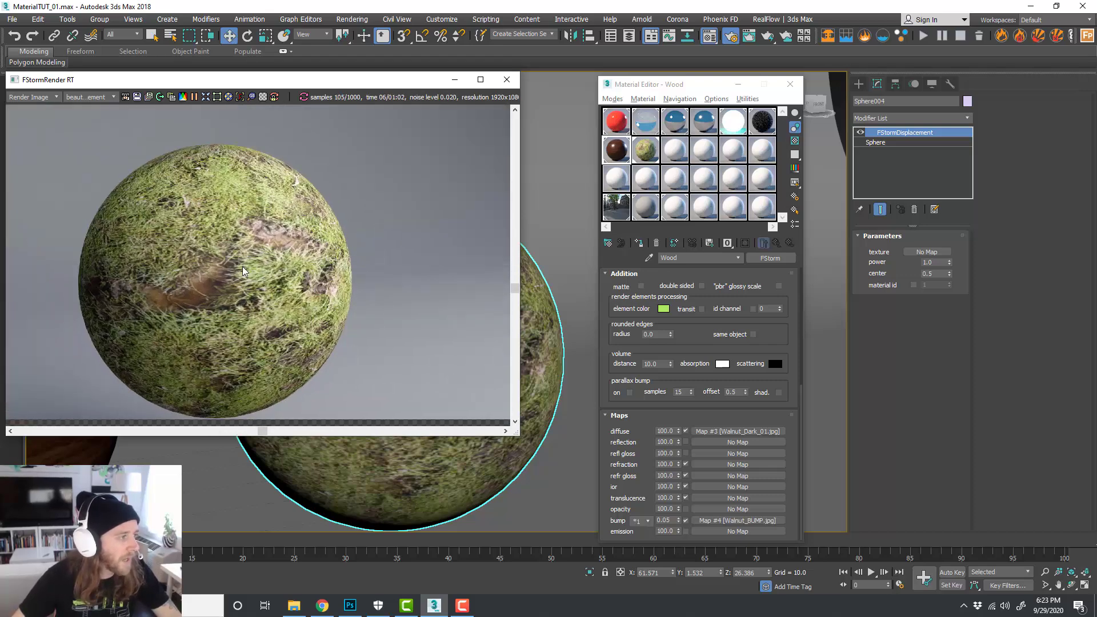
{"action": "left_click", "coordinate": [927, 252]}
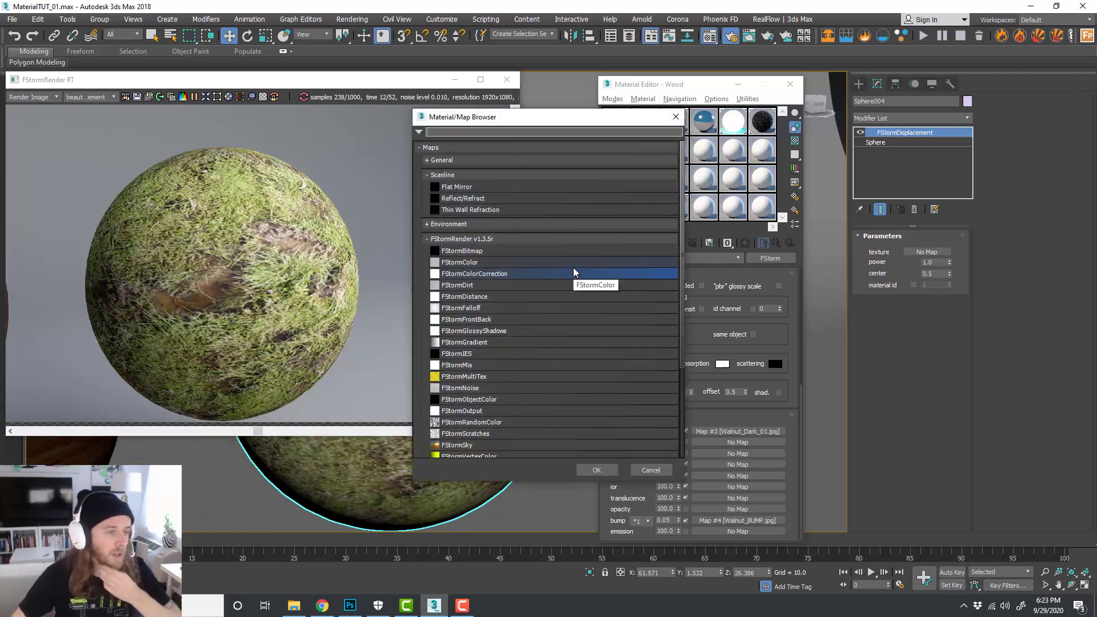
{"action": "left_click_drag", "start_coordinate": [563, 121], "coordinate": [479, 114]}
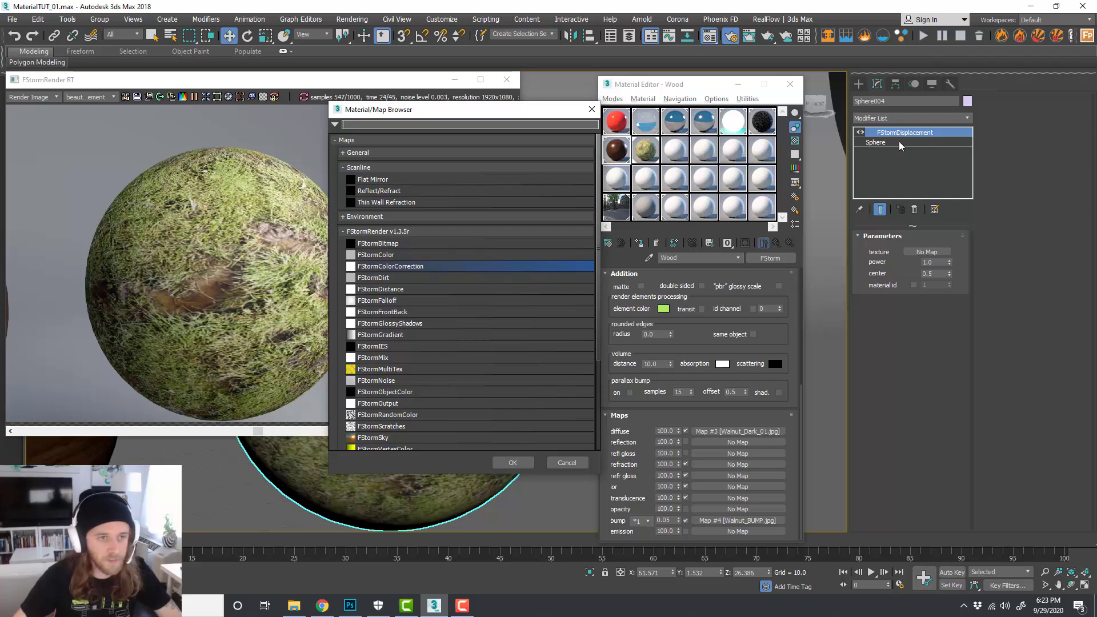
{"action": "left_click", "coordinate": [391, 245]}
{"action": "double_click", "coordinate": [399, 242]}
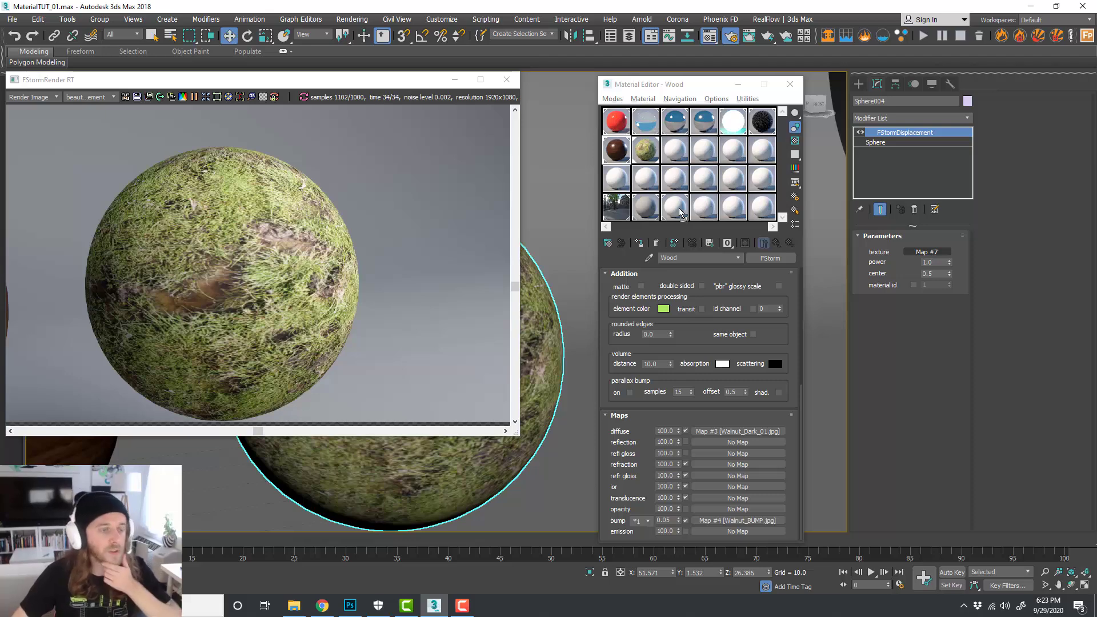
Step: Put the displacement texture map in an empty Material Editor slot and load Grass_DISP.jpg as its bitmap file
{"action": "left_click", "coordinate": [680, 213]}
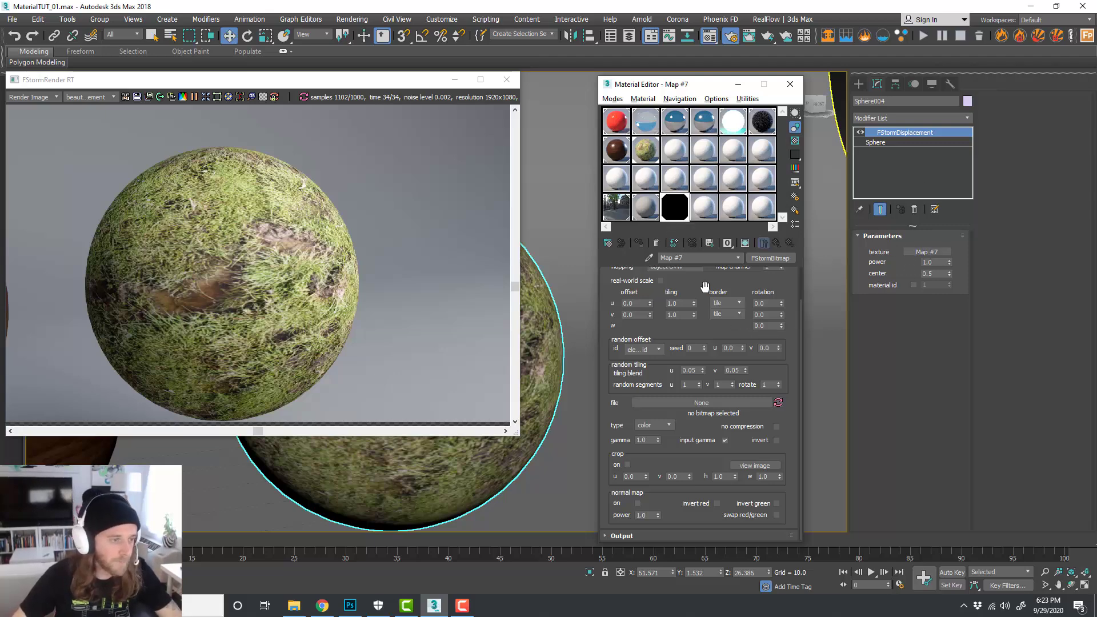
{"action": "scroll", "coordinate": [705, 286], "scroll_direction": "up", "scroll_amount": 2}
{"action": "left_click", "coordinate": [709, 443]}
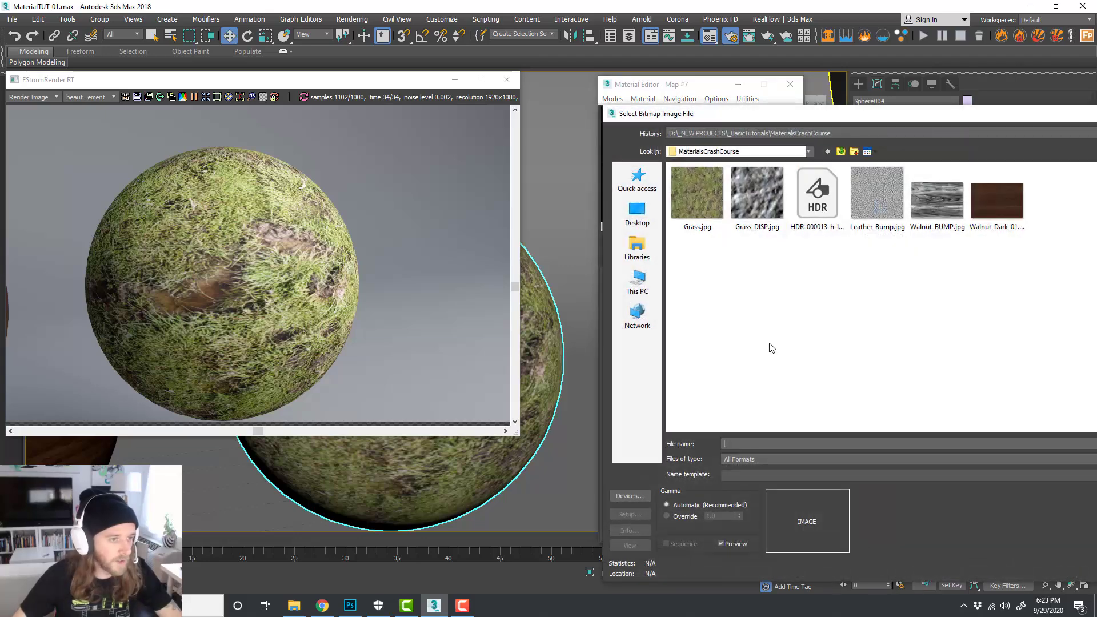
{"action": "left_click", "coordinate": [755, 201]}
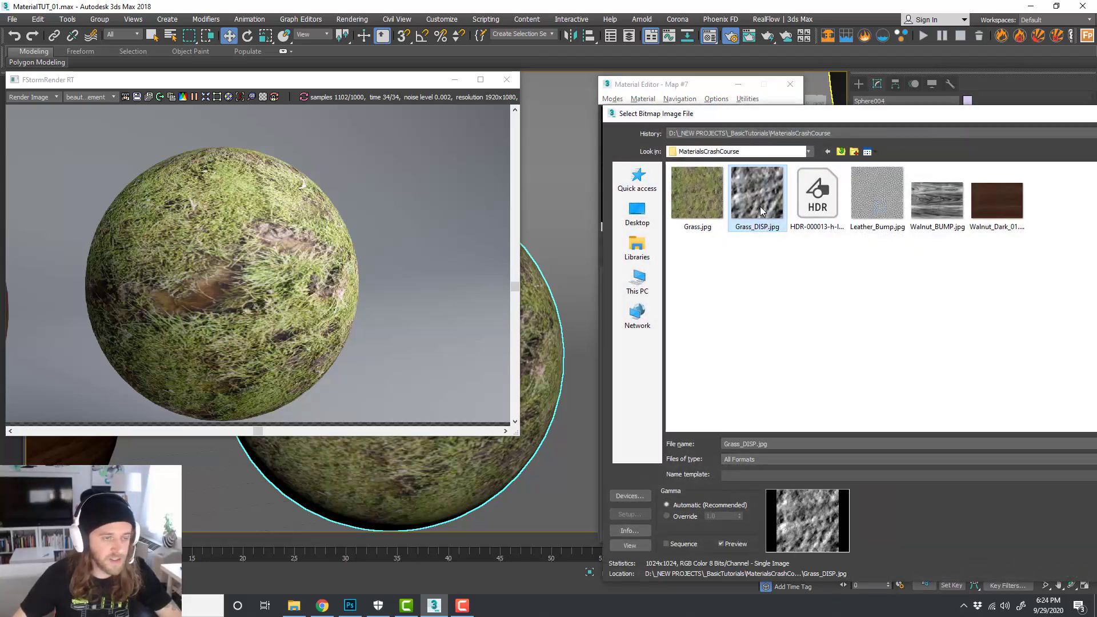
{"action": "left_click_drag", "start_coordinate": [795, 117], "coordinate": [591, 99]}
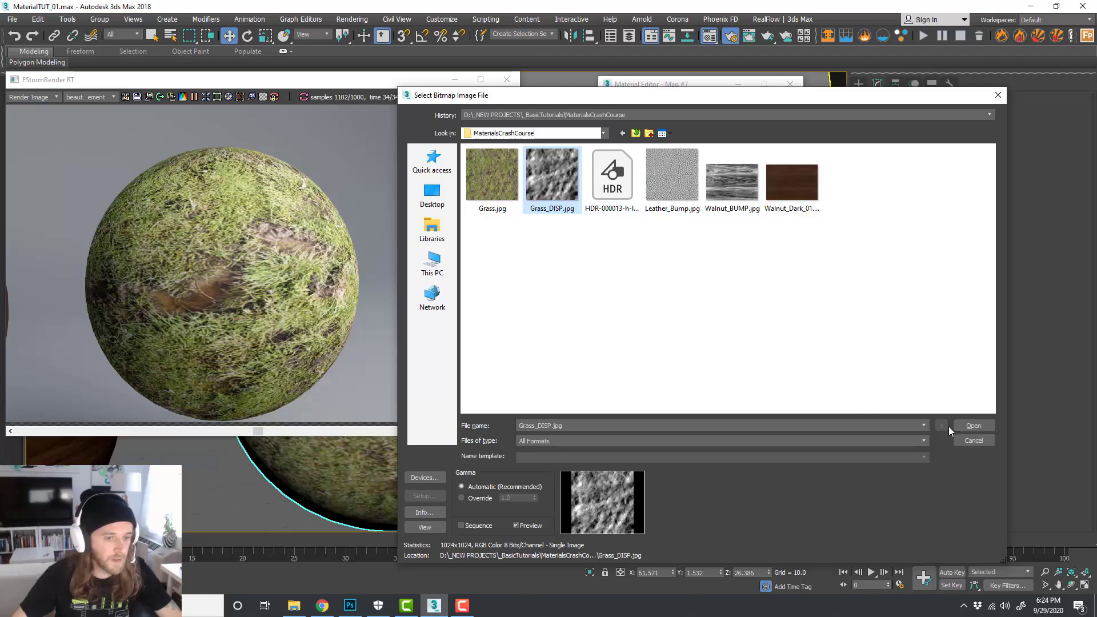
{"action": "left_click", "coordinate": [974, 426]}
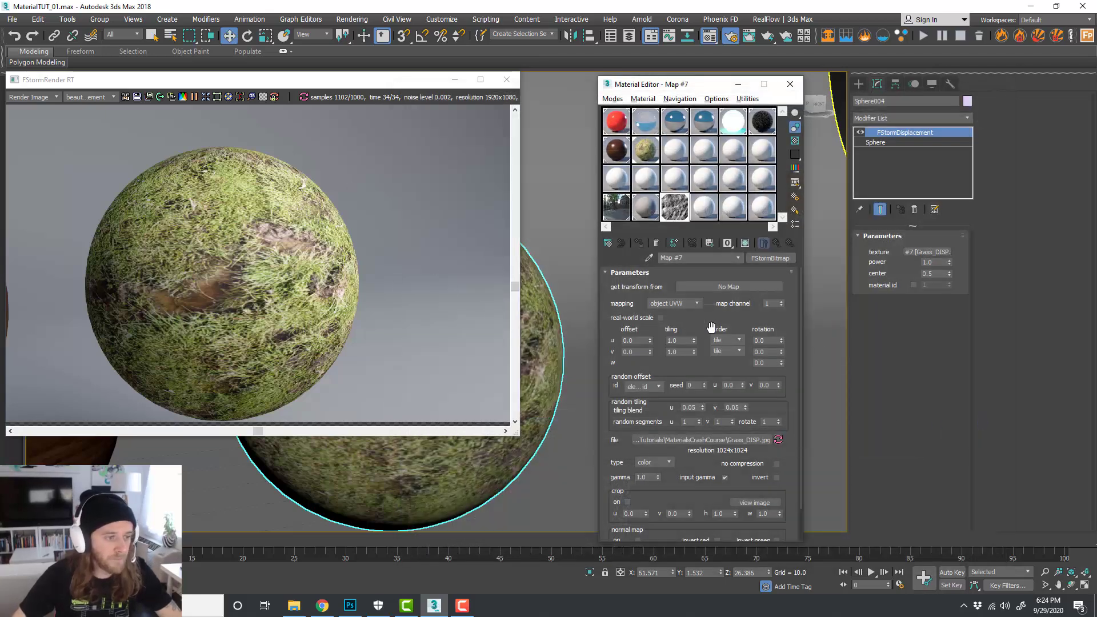
Step: Inspect the displaced surface of the grass sphere up close and set the displacement power to 5.0
{"action": "left_click_drag", "start_coordinate": [332, 87], "coordinate": [425, 105]}
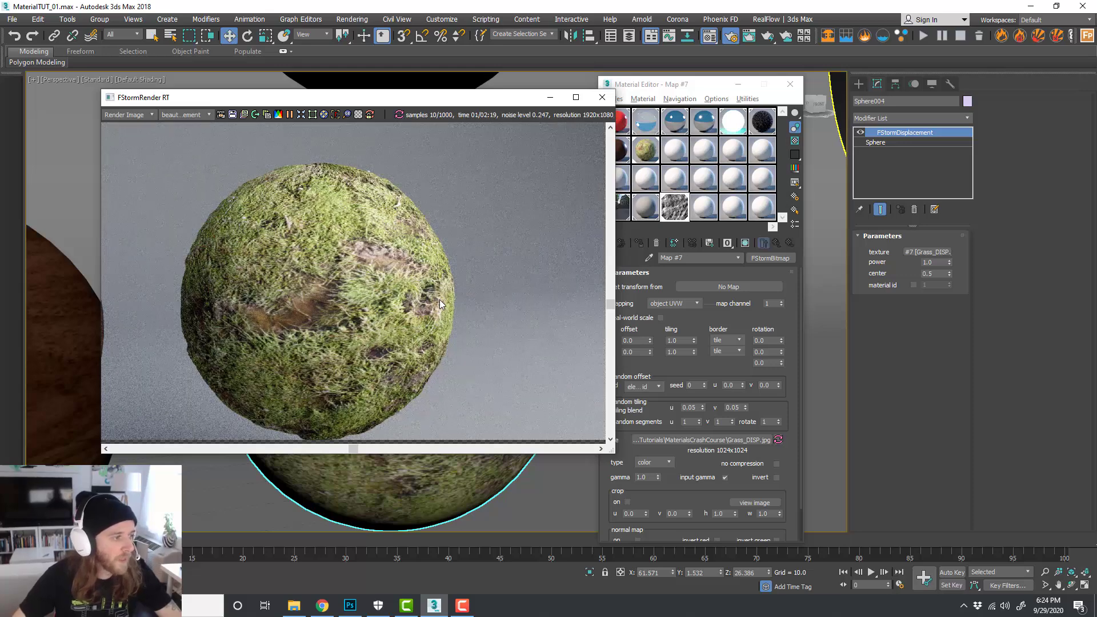
{"action": "scroll", "coordinate": [495, 493], "scroll_direction": "up", "scroll_amount": 5}
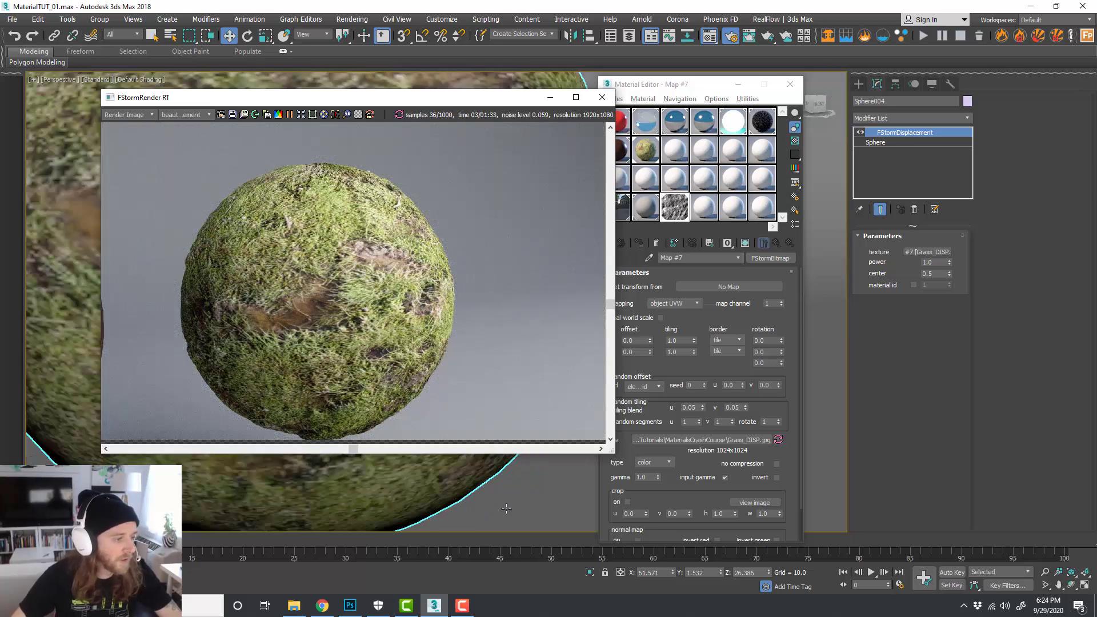
{"action": "middle_click_drag", "start_coordinate": [507, 467], "coordinate": [510, 490]}
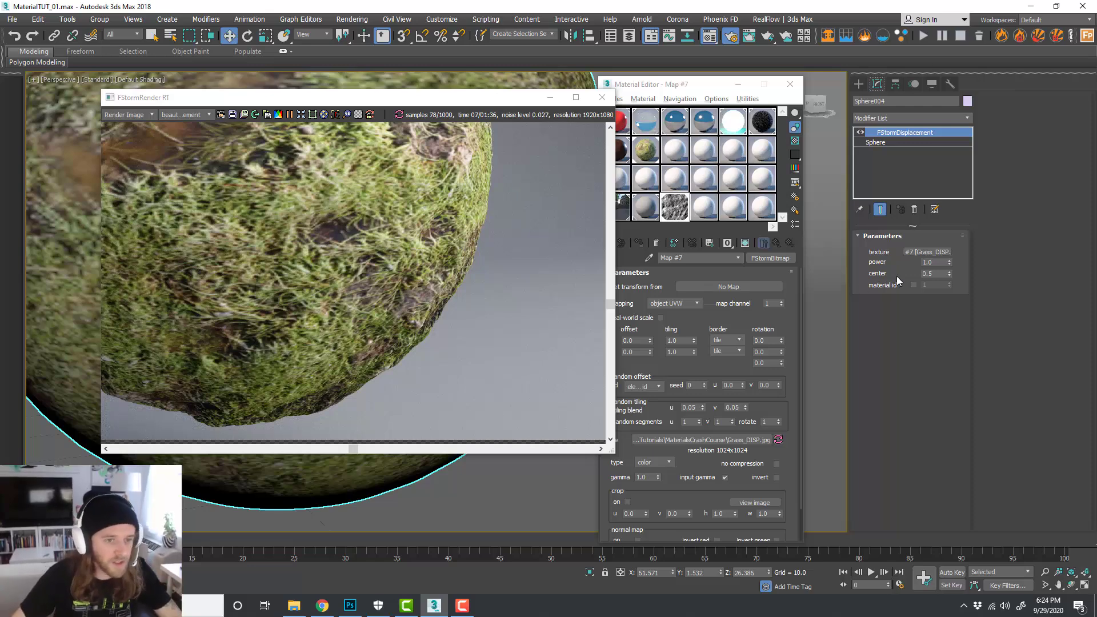
{"action": "double_click", "coordinate": [927, 262]}
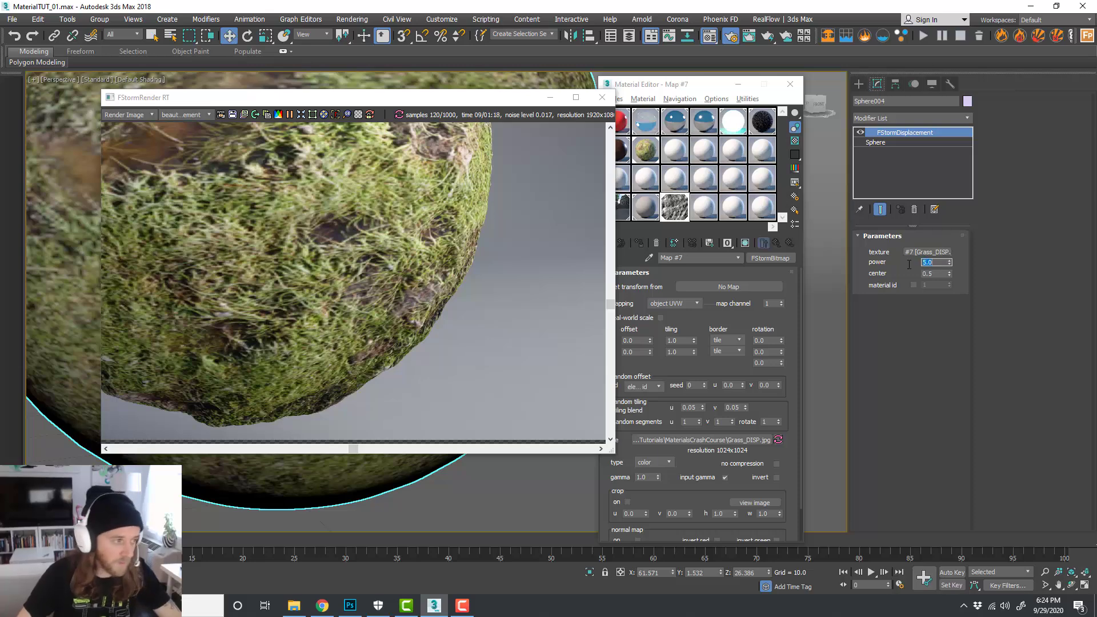
{"action": "left_click", "coordinate": [454, 217]}
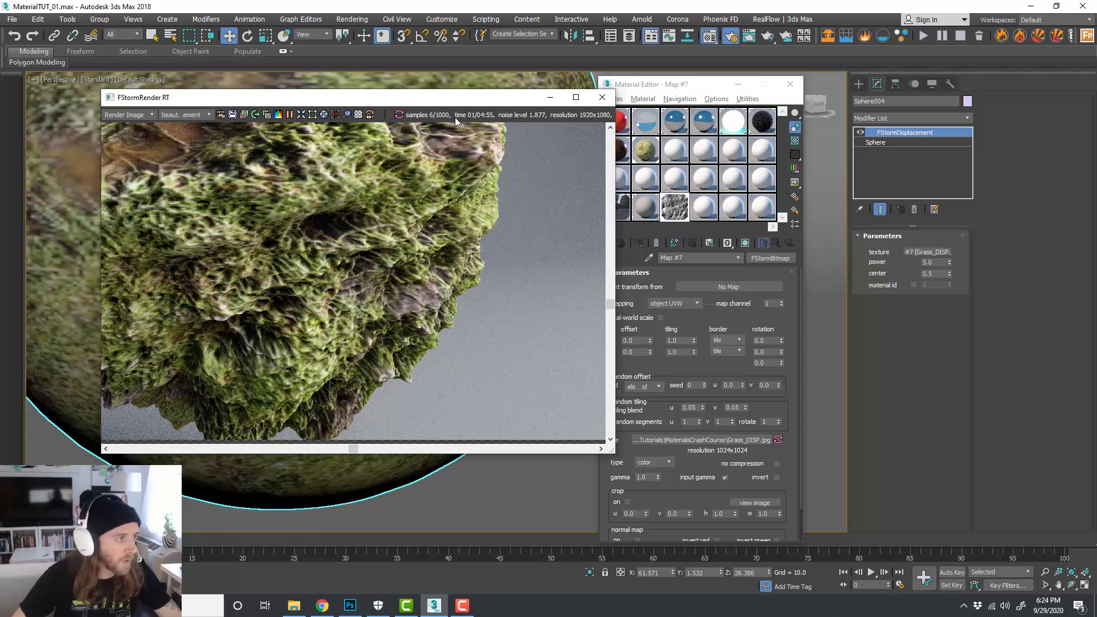
Step: Examine the displaced grass sphere in the render preview from near, from another angle and from farther away
{"action": "left_click_drag", "start_coordinate": [498, 117], "coordinate": [826, 164]}
{"action": "scroll", "coordinate": [344, 277], "scroll_direction": "down", "scroll_amount": 5}
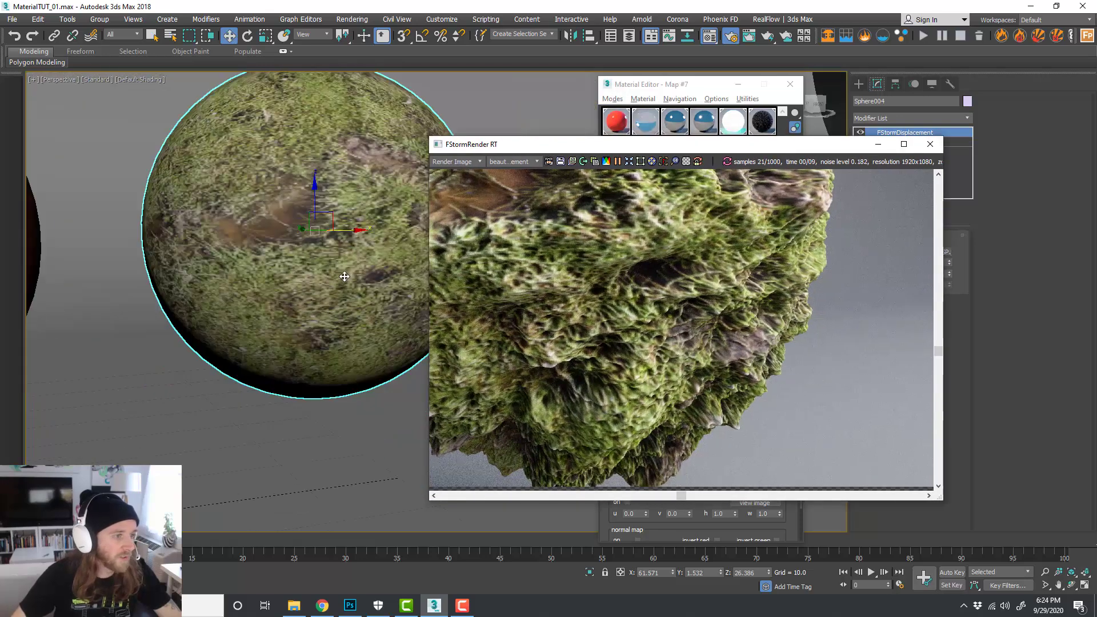
{"action": "scroll", "coordinate": [344, 277], "scroll_direction": "down", "scroll_amount": 4}
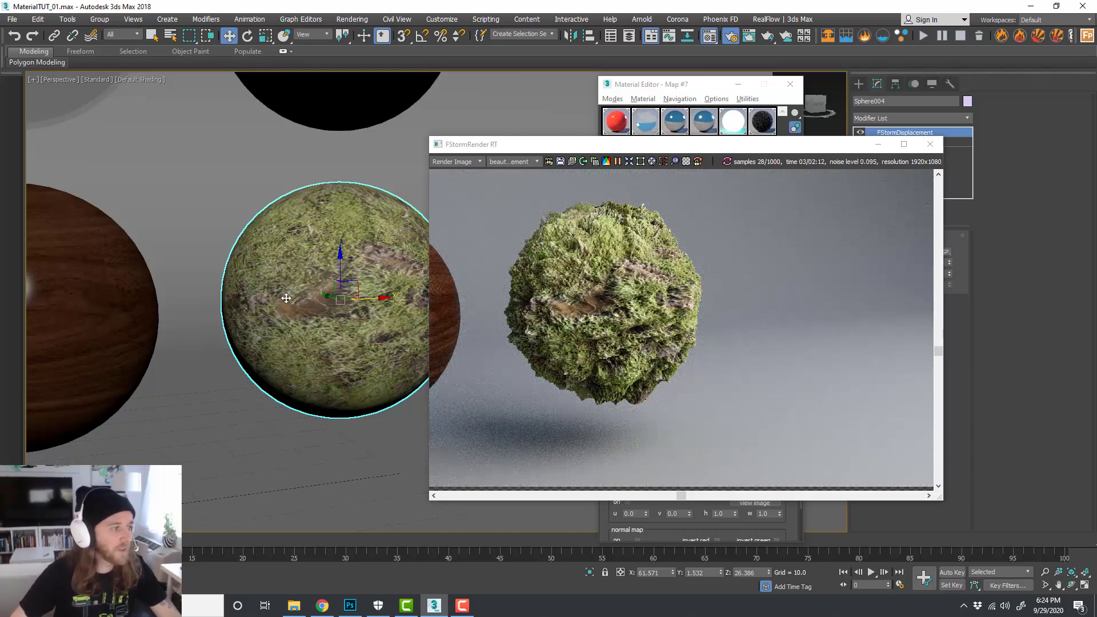
{"action": "scroll", "coordinate": [338, 331], "scroll_direction": "up", "scroll_amount": 3}
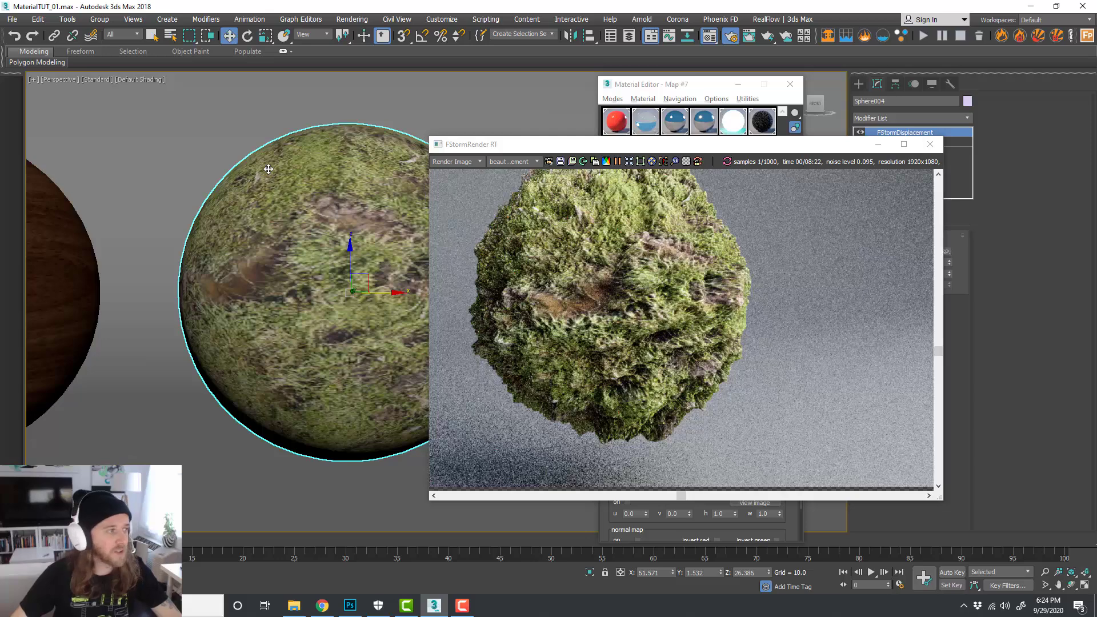
{"action": "scroll", "coordinate": [319, 215], "scroll_direction": "up", "scroll_amount": 3}
{"action": "scroll", "coordinate": [319, 216], "scroll_direction": "down", "scroll_amount": 1}
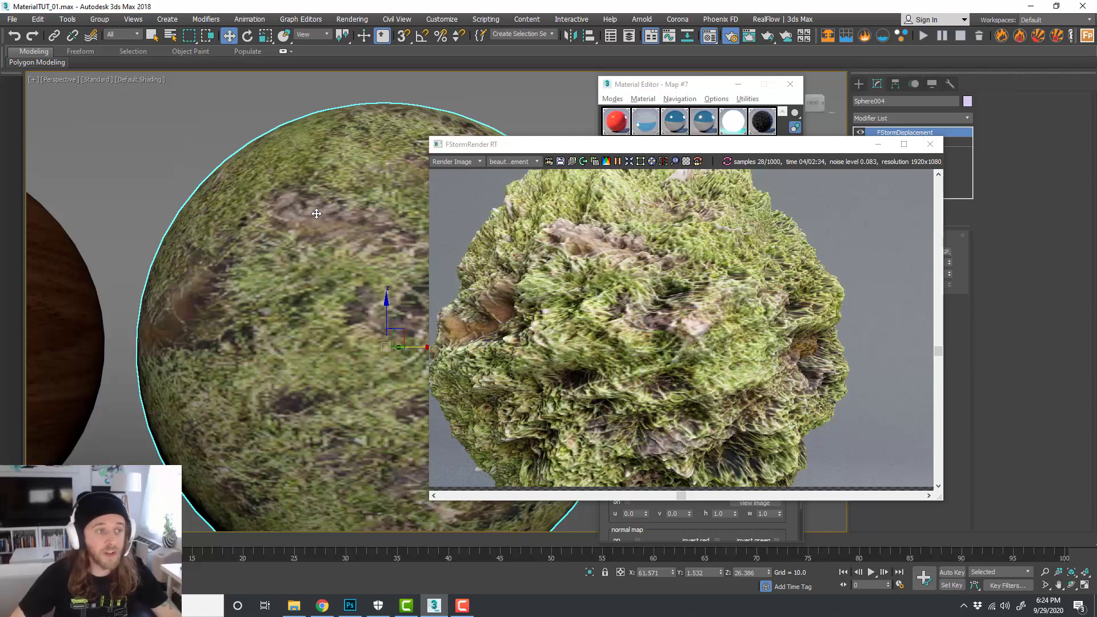
{"action": "scroll", "coordinate": [316, 213], "scroll_direction": "up", "scroll_amount": 1}
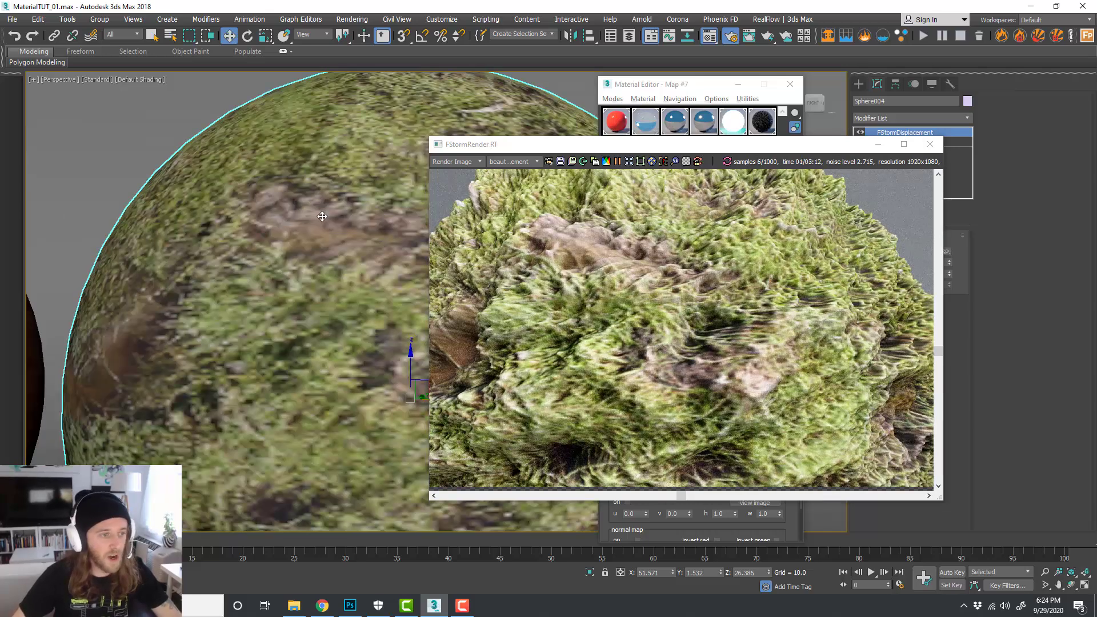
{"action": "scroll", "coordinate": [317, 240], "scroll_direction": "down", "scroll_amount": 5}
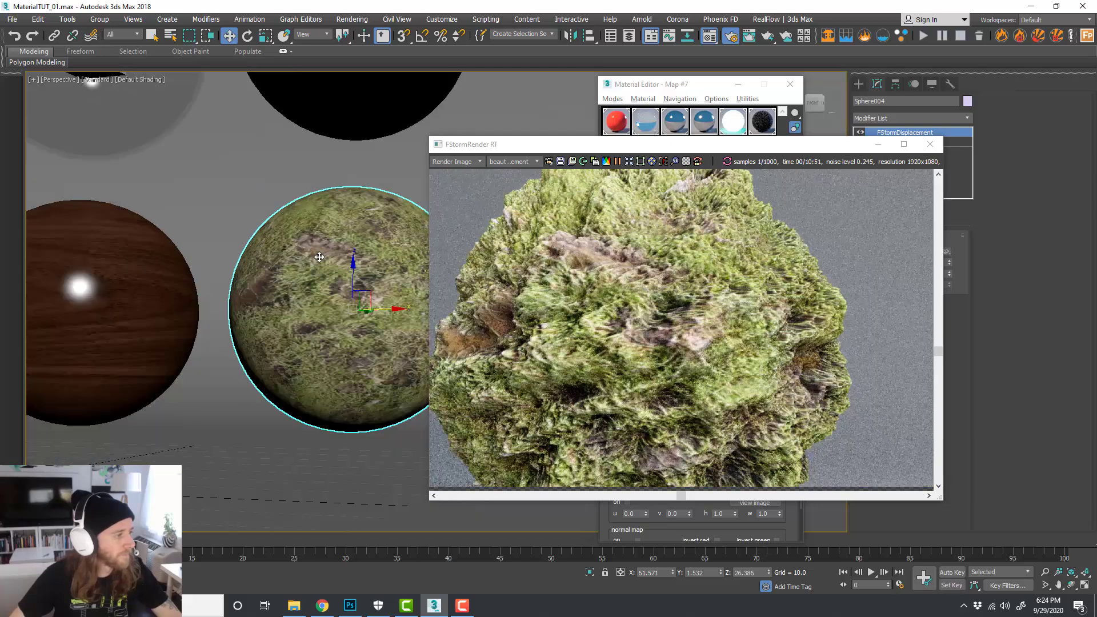
{"action": "scroll", "coordinate": [328, 301], "scroll_direction": "down", "scroll_amount": 2}
{"action": "scroll", "coordinate": [365, 337], "scroll_direction": "down", "scroll_amount": 2}
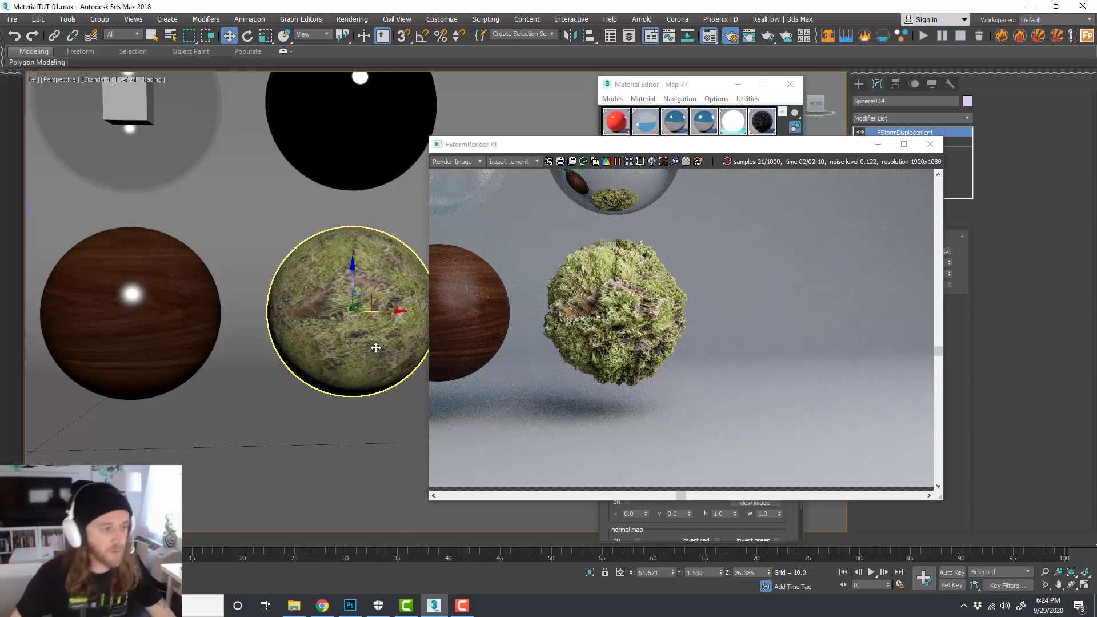
Step: Show the FStormCamera_001 view full size and review all eight material spheres in the render preview
{"action": "left_click_drag", "start_coordinate": [719, 151], "coordinate": [648, 112]}
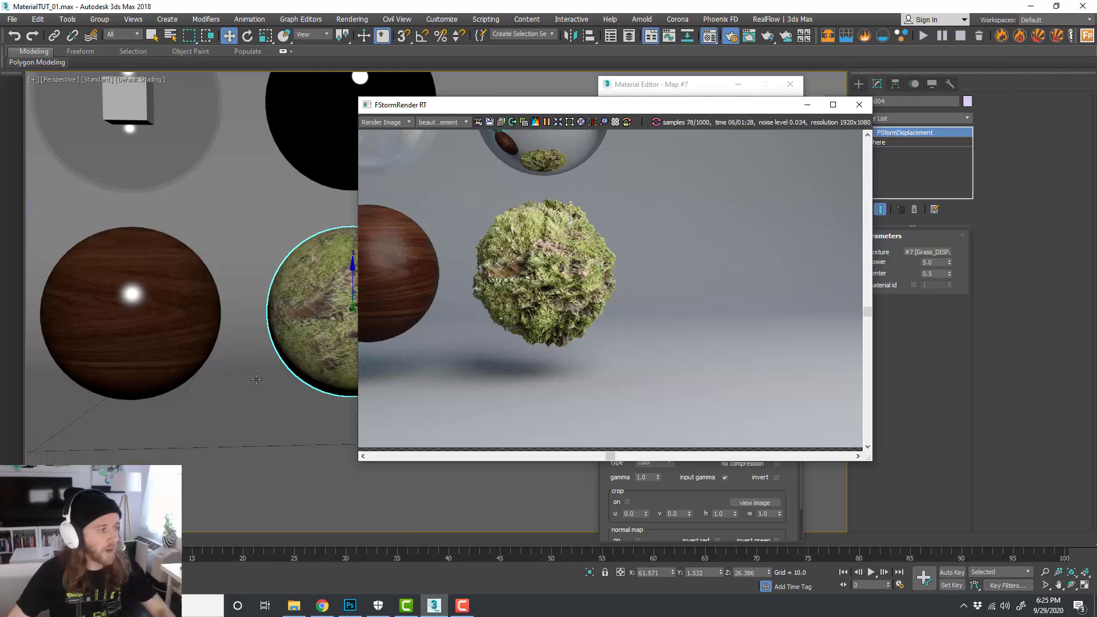
{"action": "key", "text": "alt+w"}
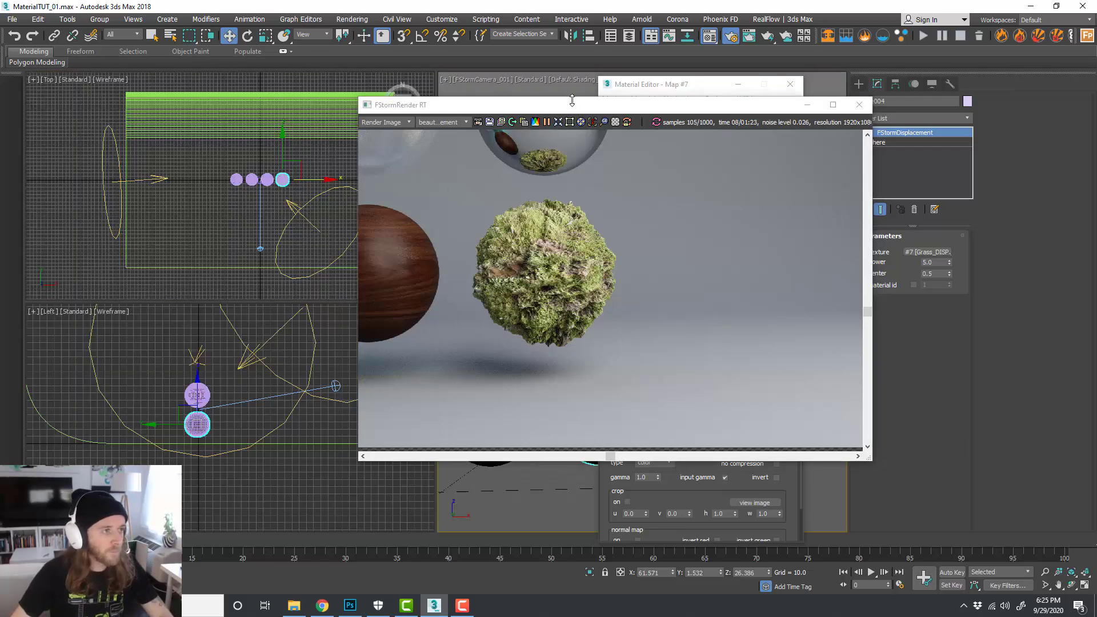
{"action": "left_click_drag", "start_coordinate": [570, 110], "coordinate": [250, 213]}
{"action": "key", "text": "alt+w"}
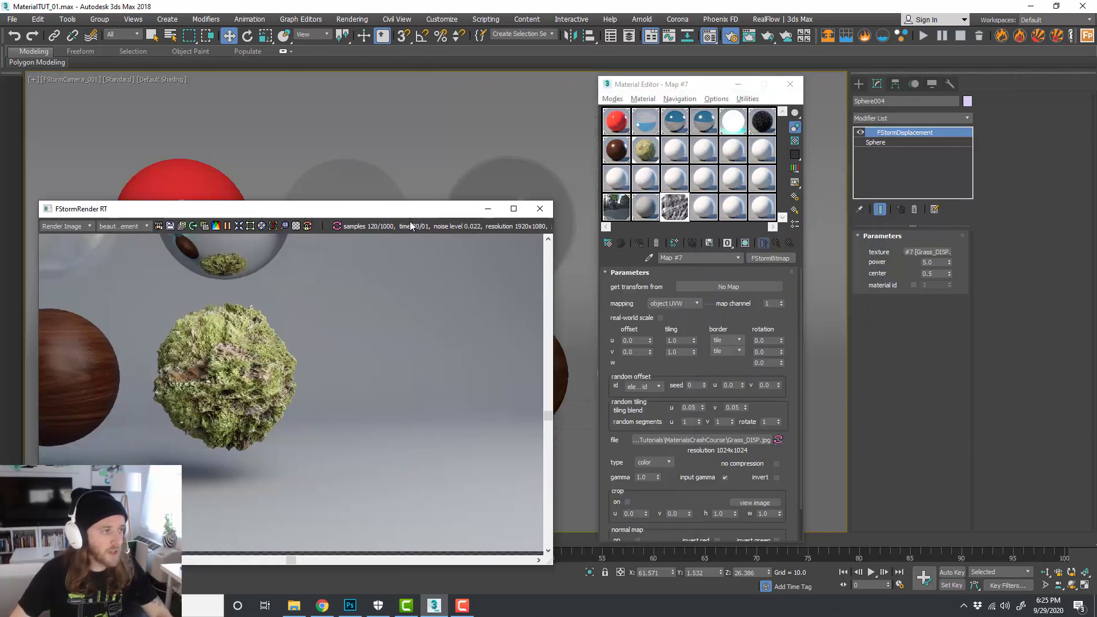
{"action": "left_click_drag", "start_coordinate": [468, 209], "coordinate": [795, 126]}
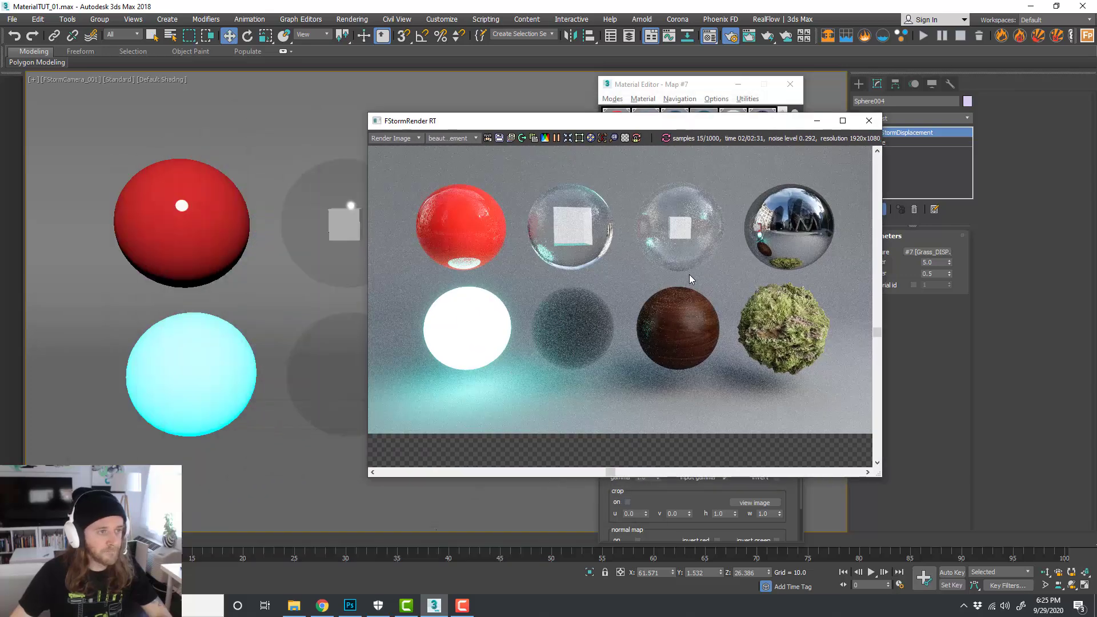
{"action": "scroll", "coordinate": [689, 274], "scroll_direction": "down", "scroll_amount": 1}
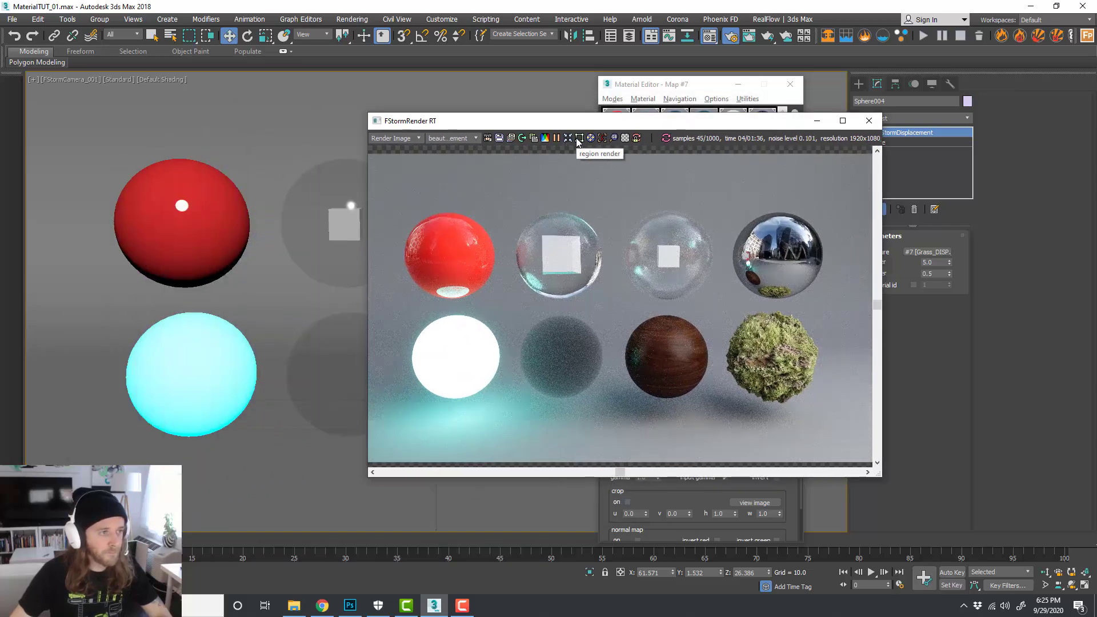
{"action": "scroll", "coordinate": [574, 159], "scroll_direction": "down", "scroll_amount": 1}
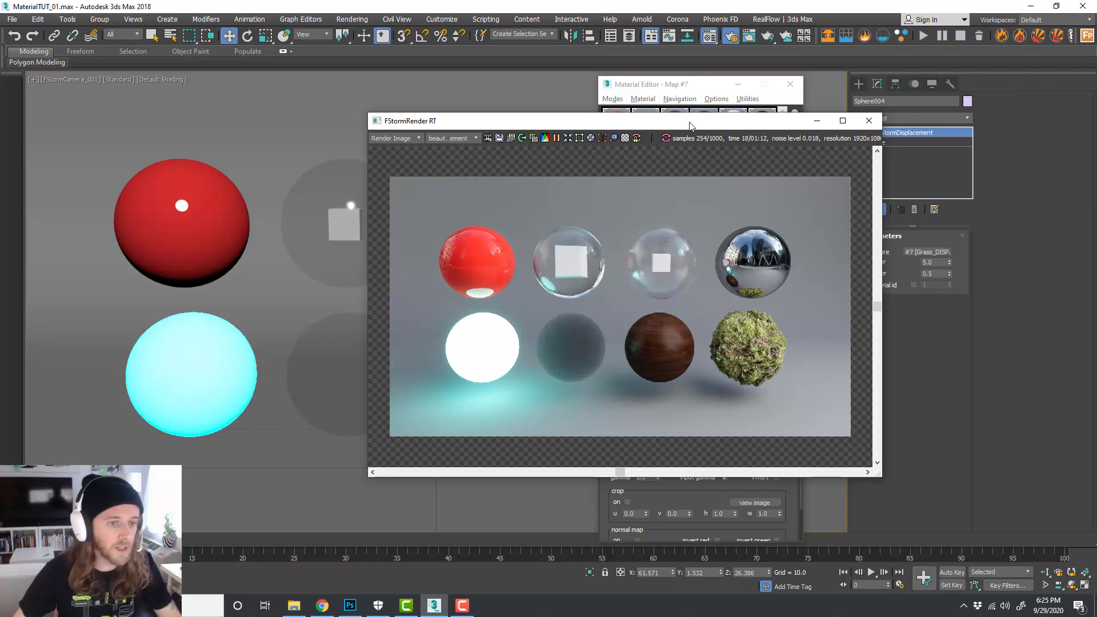
Step: Move the render preview aside and create a box about 25 × 19 × 18 in front of the wood and grass spheres in the perspective view
{"action": "left_click_drag", "start_coordinate": [690, 126], "coordinate": [1096, 126]}
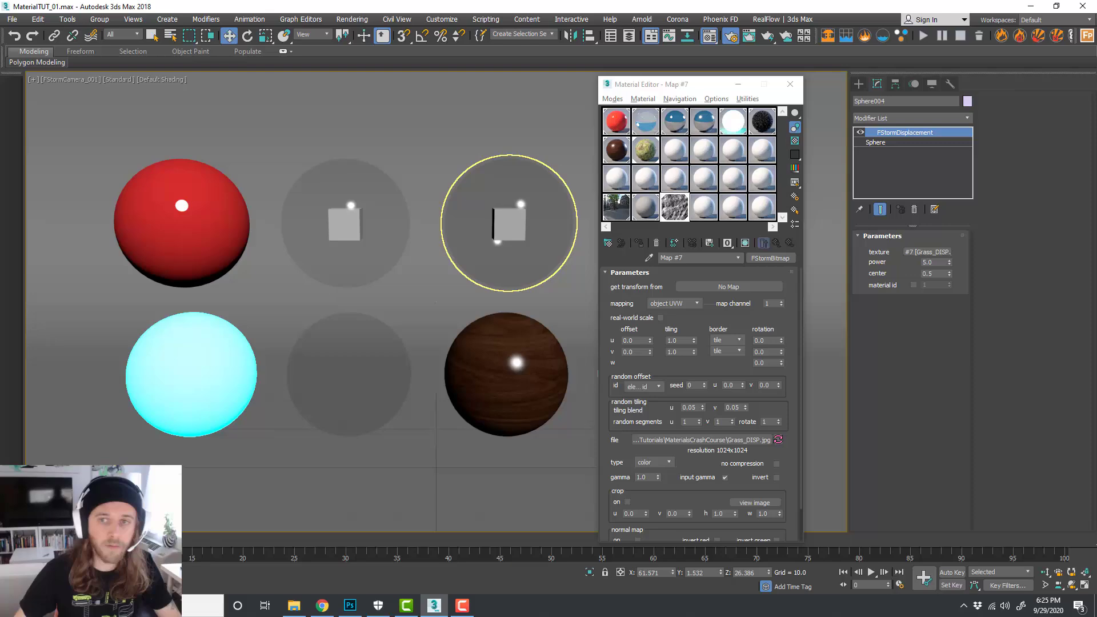
{"action": "left_click", "coordinate": [471, 336]}
{"action": "key", "text": "alt+w"}
{"action": "key", "text": "alt+w"}
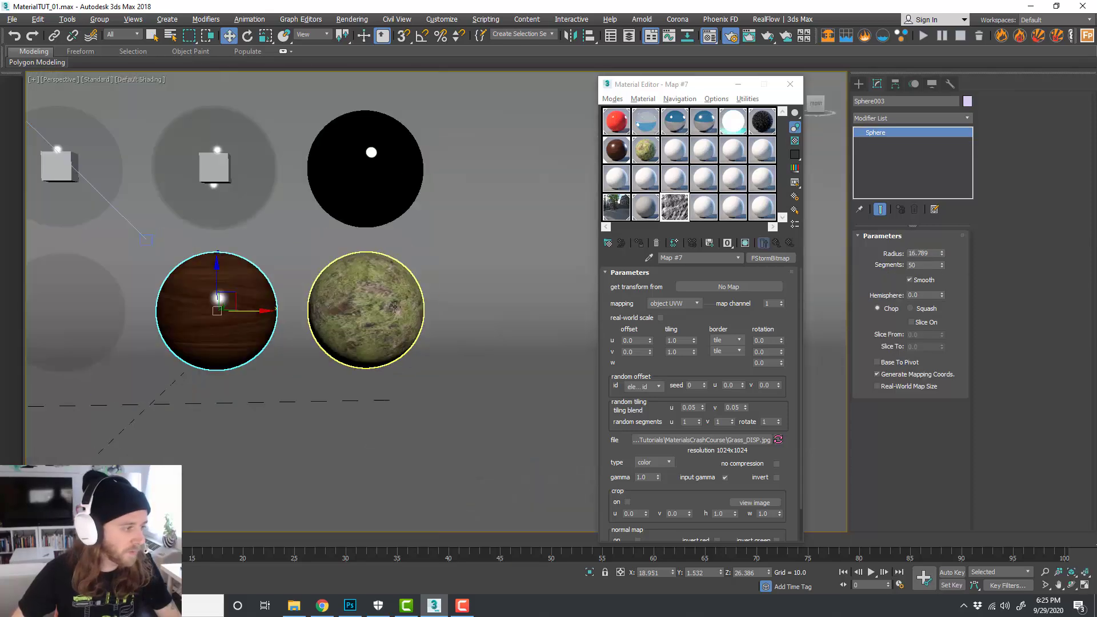
{"action": "middle_click_drag", "start_coordinate": [395, 307], "coordinate": [343, 312], "text": "alt"}
{"action": "left_click", "coordinate": [859, 84]}
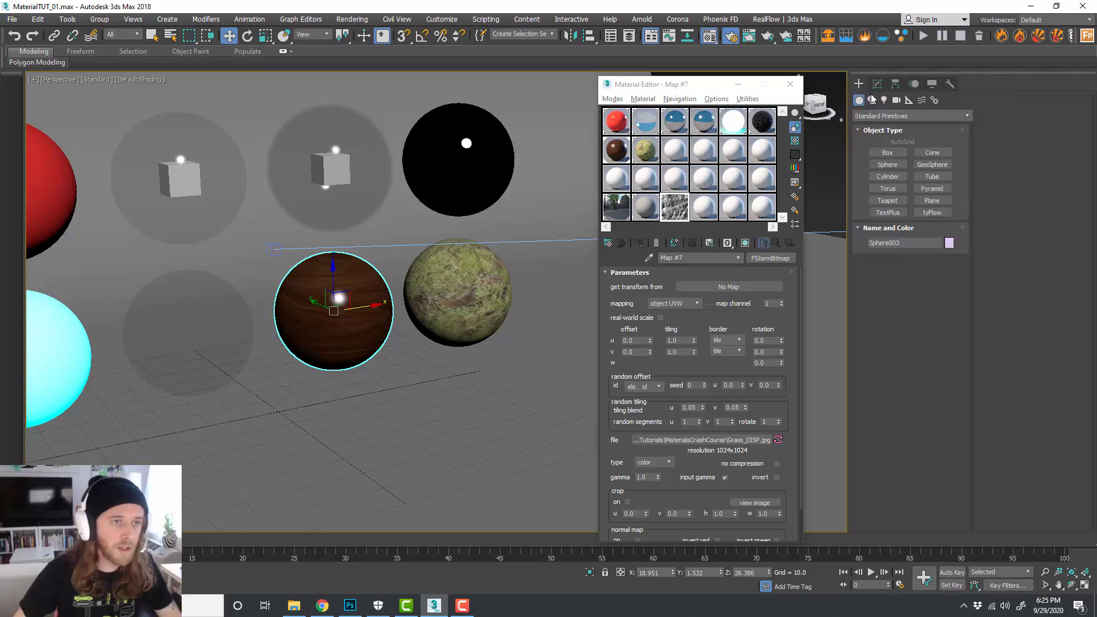
{"action": "left_click", "coordinate": [888, 153]}
{"action": "left_click_drag", "start_coordinate": [415, 476], "coordinate": [425, 423]}
{"action": "left_click", "coordinate": [449, 434]}
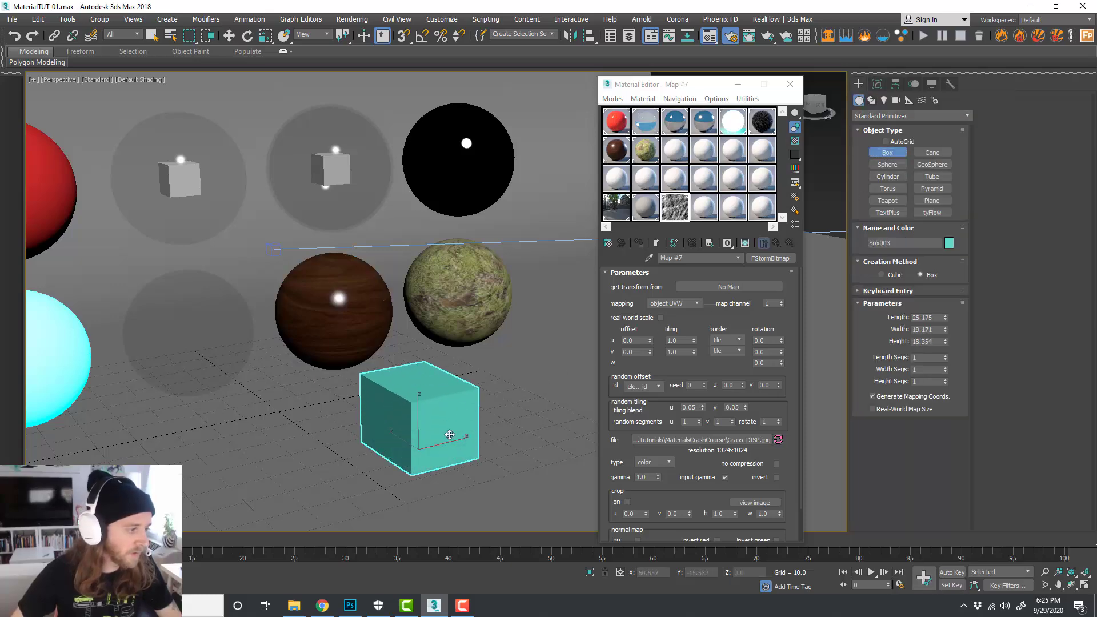
Step: Set the new box's length, width and height to 25 each
{"action": "key", "text": "w"}
{"action": "scroll", "coordinate": [449, 435], "scroll_direction": "up", "scroll_amount": 4}
{"action": "middle_click_drag", "start_coordinate": [456, 458], "coordinate": [489, 426], "text": "alt"}
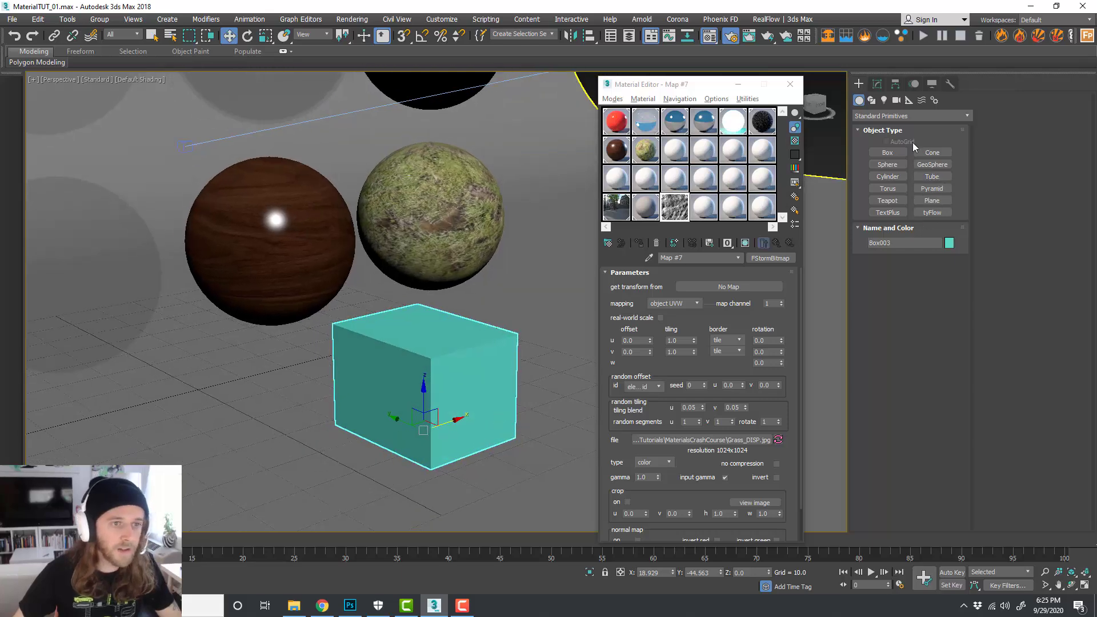
{"action": "left_click", "coordinate": [877, 84]}
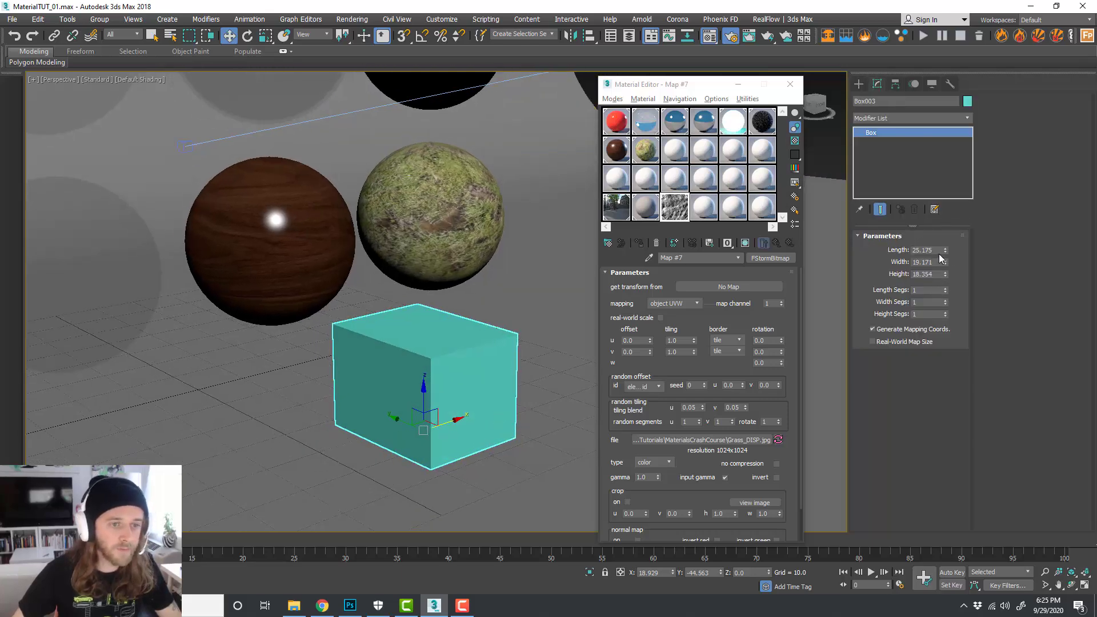
{"action": "left_click_drag", "start_coordinate": [940, 251], "coordinate": [870, 248]}
{"action": "type", "text": "25"}
{"action": "key", "text": "Tab"}
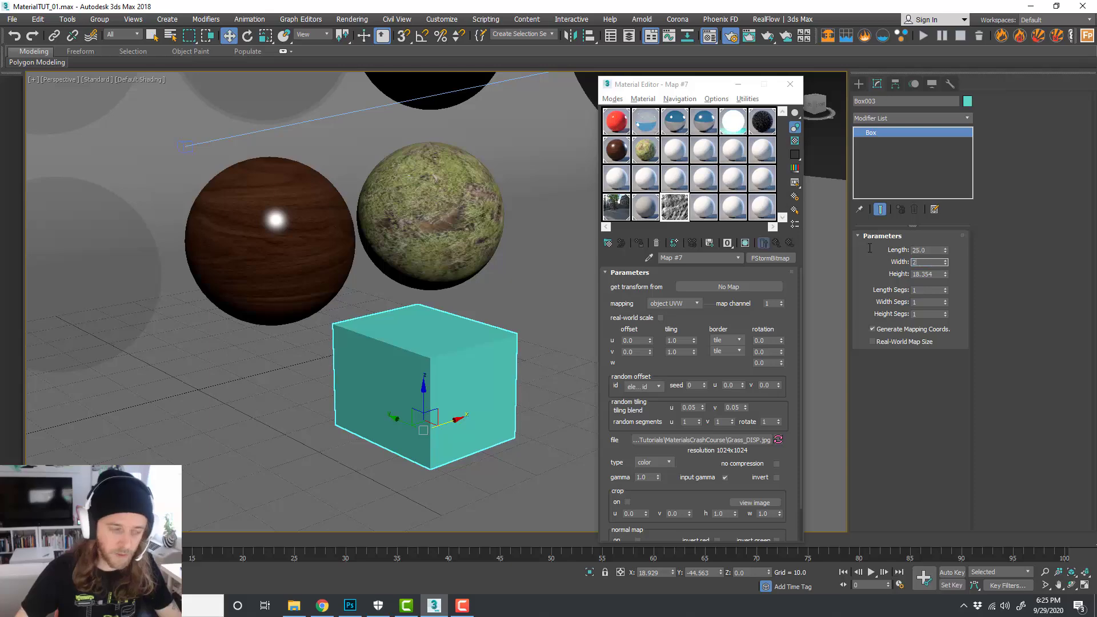
{"action": "type", "text": "25"}
{"action": "key", "text": "Tab"}
{"action": "type", "text": "25"}
{"action": "key", "text": "Tab"}
{"action": "middle_click_drag", "start_coordinate": [447, 335], "coordinate": [426, 317]}
{"action": "middle_click_drag", "start_coordinate": [441, 418], "coordinate": [441, 393]}
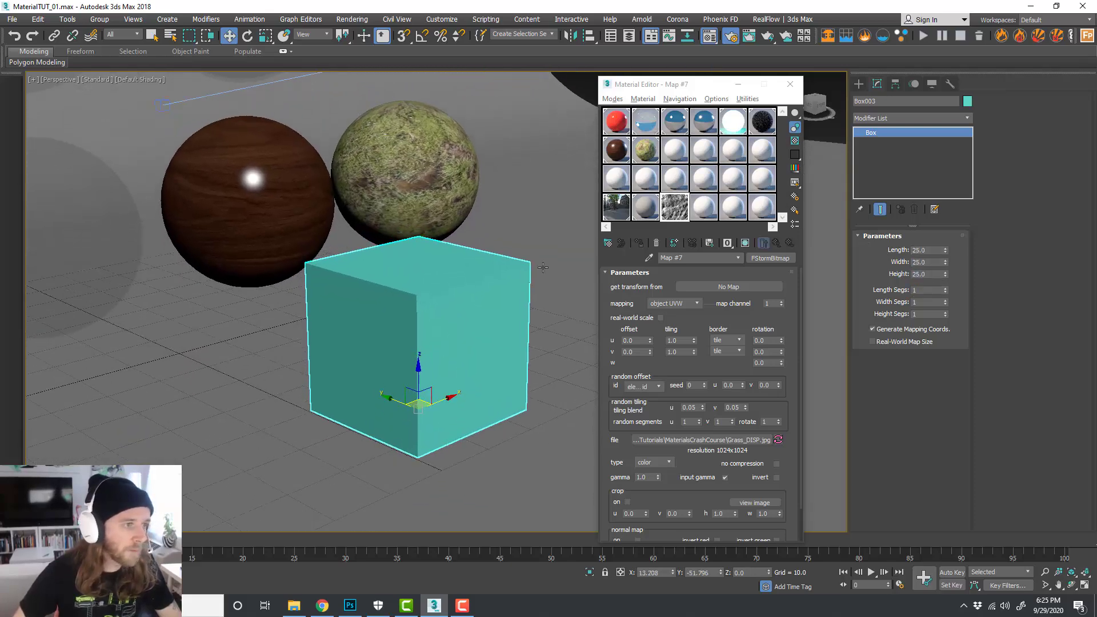
Step: Assign the Wood material to the box and view the result without the Material Editor in the way
{"action": "left_click", "coordinate": [617, 150]}
{"action": "left_click", "coordinate": [639, 244]}
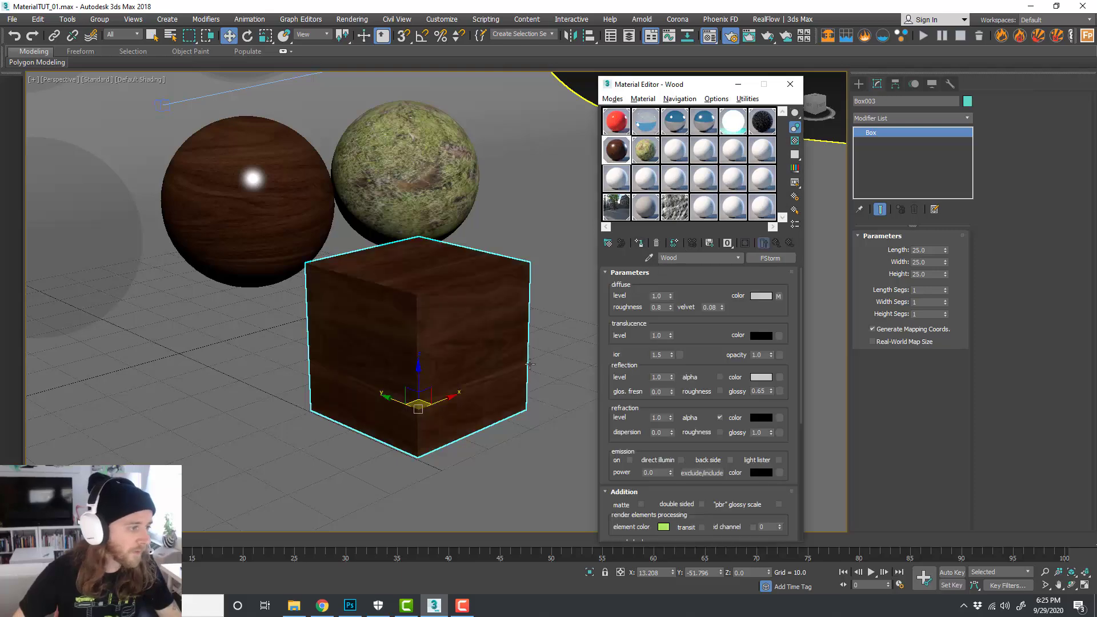
{"action": "scroll", "coordinate": [522, 352], "scroll_direction": "up", "scroll_amount": 4}
{"action": "middle_click_drag", "start_coordinate": [528, 370], "coordinate": [529, 347], "text": "alt"}
{"action": "key", "text": "m"}
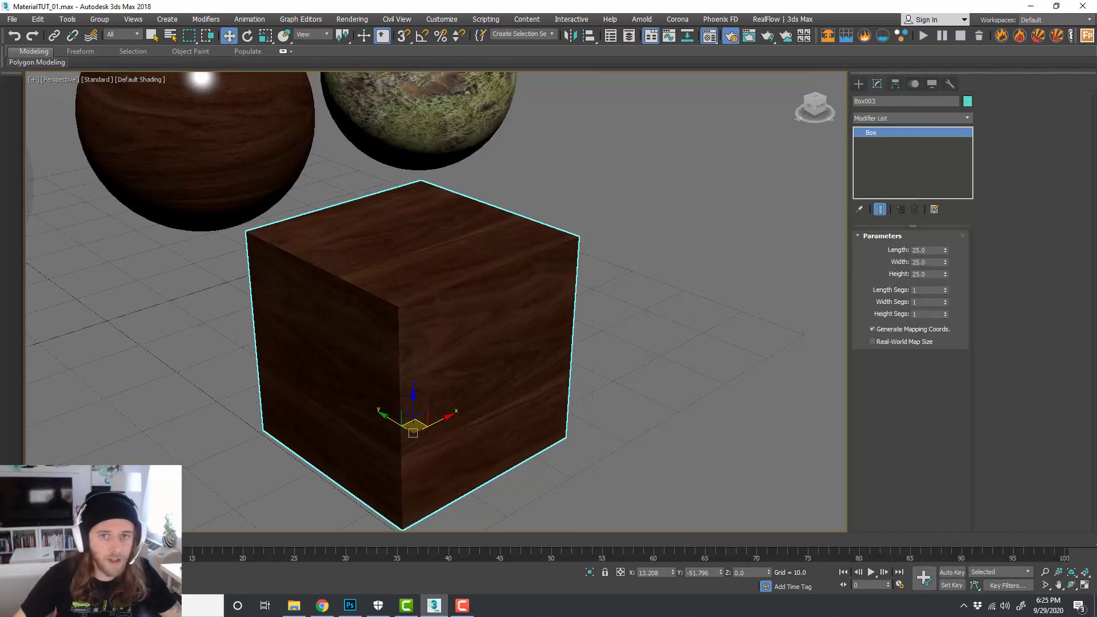
Step: Examine the tiling and rotation settings of the Wood material's diffuse bitmap and compare the grain on the sphere and the box
{"action": "key", "text": "m"}
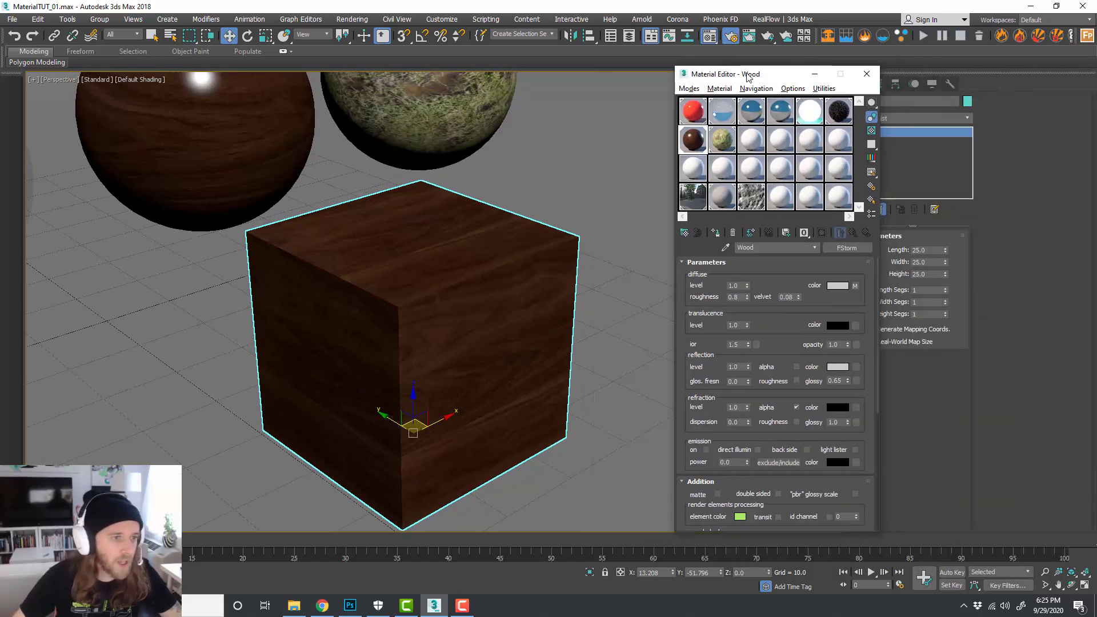
{"action": "left_click", "coordinate": [855, 286]}
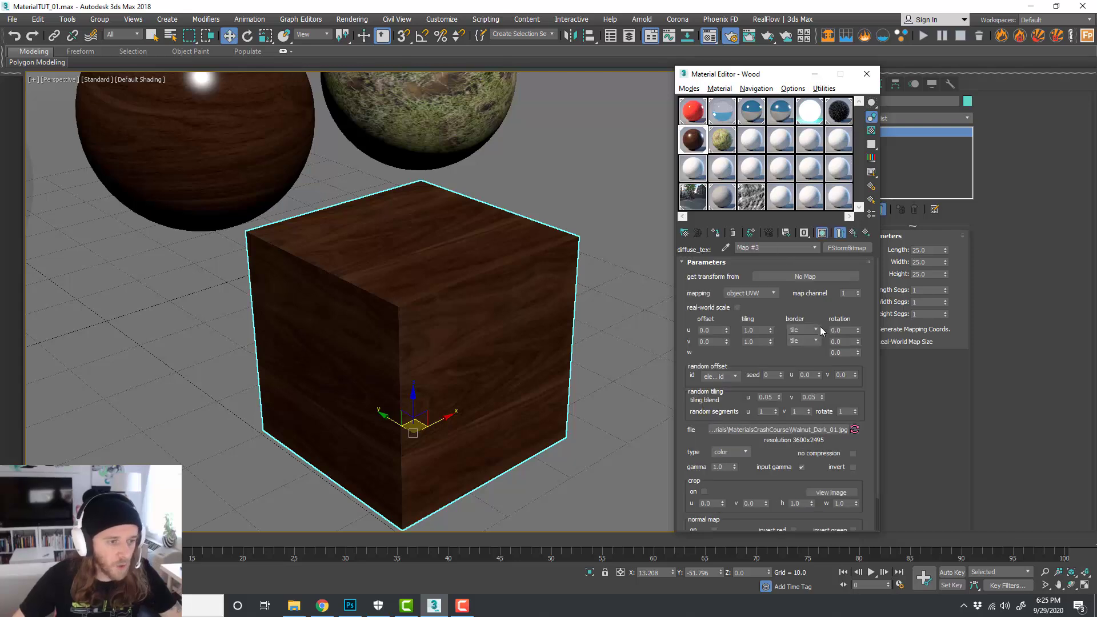
{"action": "mouse_move", "coordinate": [770, 333]}
{"action": "left_mouse_down"}
{"action": "mouse_move", "coordinate": [770, 308]}
{"action": "mouse_move", "coordinate": [773, 337]}
{"action": "left_mouse_up"}
{"action": "right_click", "coordinate": [770, 335]}
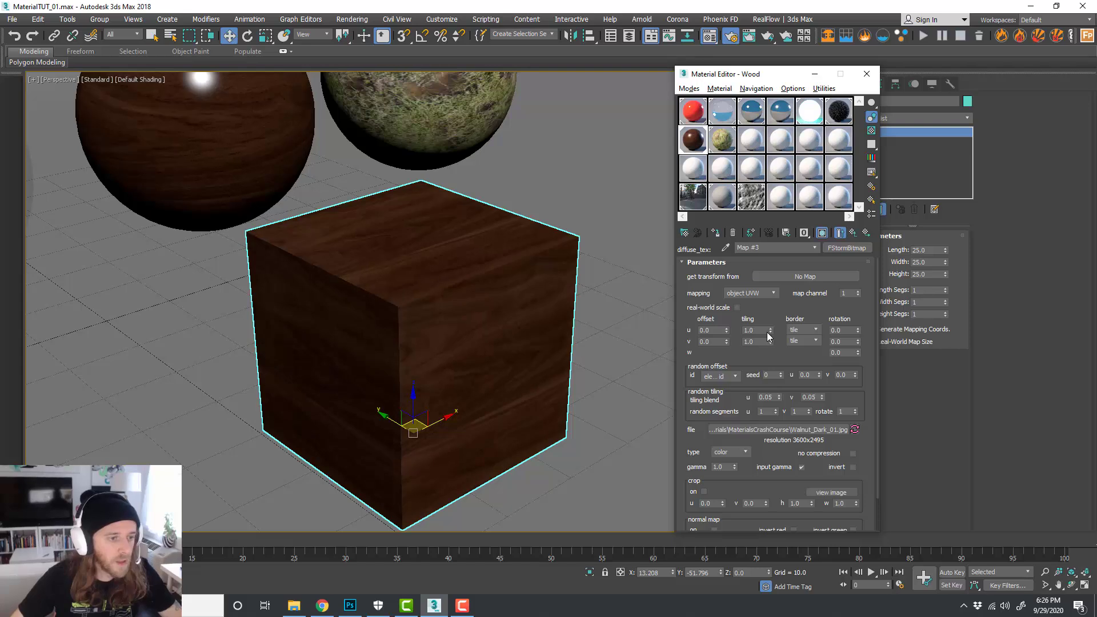
{"action": "left_click_drag", "start_coordinate": [859, 329], "coordinate": [826, 331]}
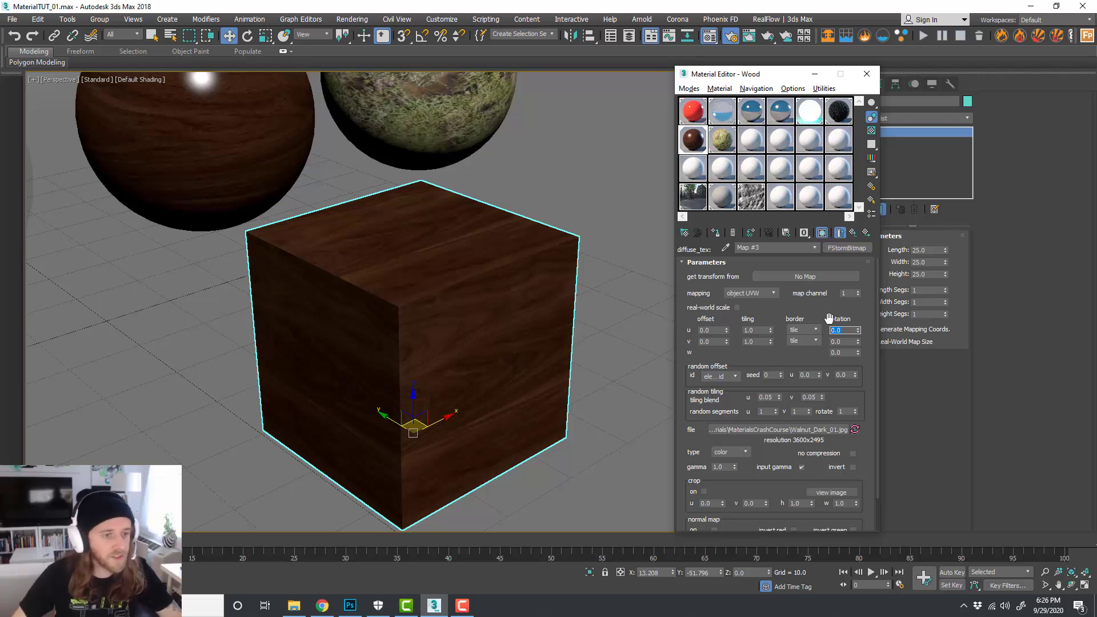
{"action": "left_click", "coordinate": [831, 314]}
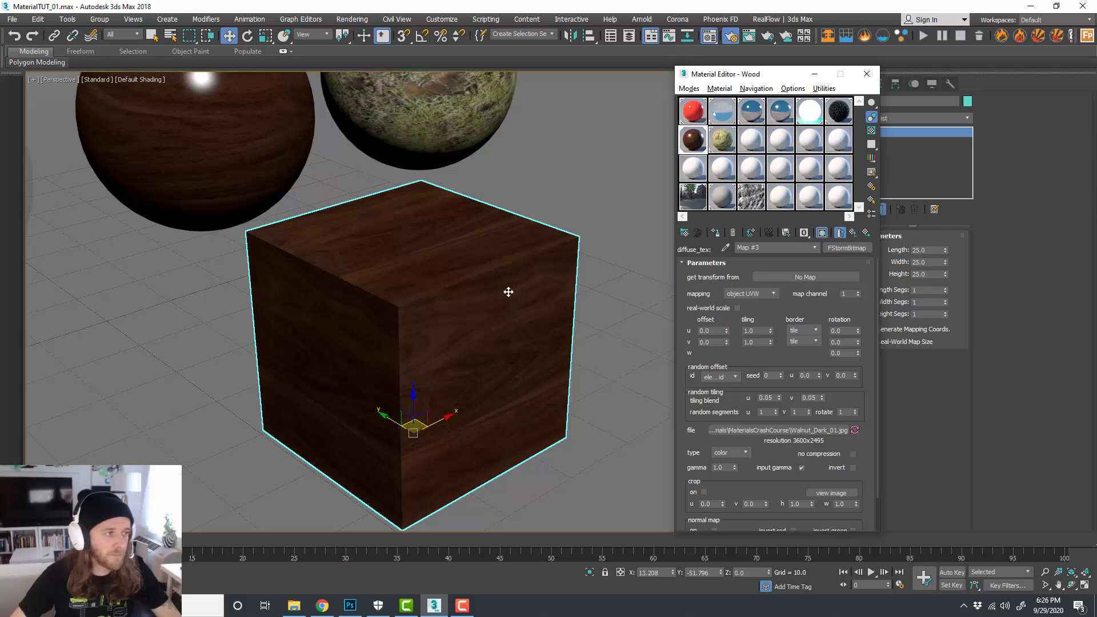
{"action": "middle_click_drag", "start_coordinate": [269, 147], "coordinate": [297, 203]}
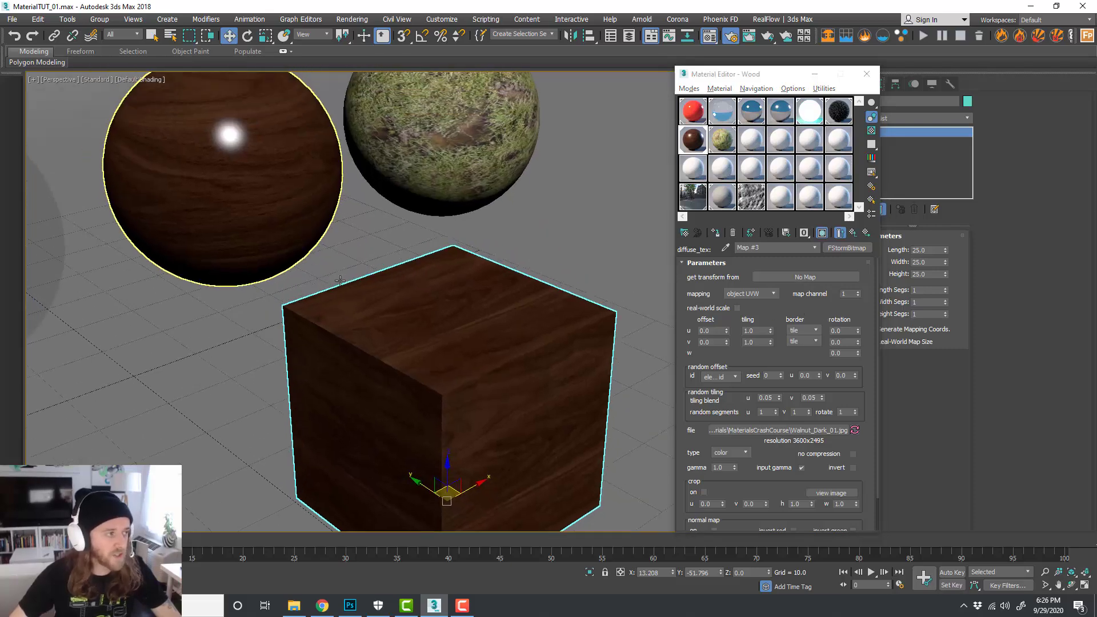
{"action": "middle_click_drag", "start_coordinate": [509, 360], "coordinate": [497, 303]}
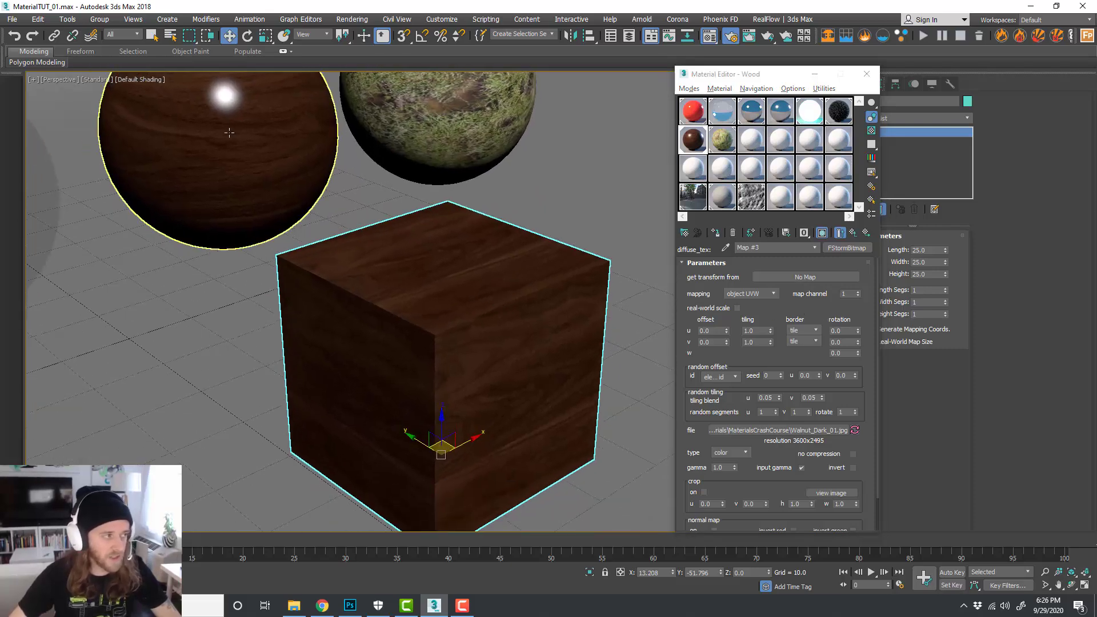
{"action": "middle_click_drag", "start_coordinate": [534, 258], "coordinate": [535, 229]}
{"action": "left_click", "coordinate": [867, 74]}
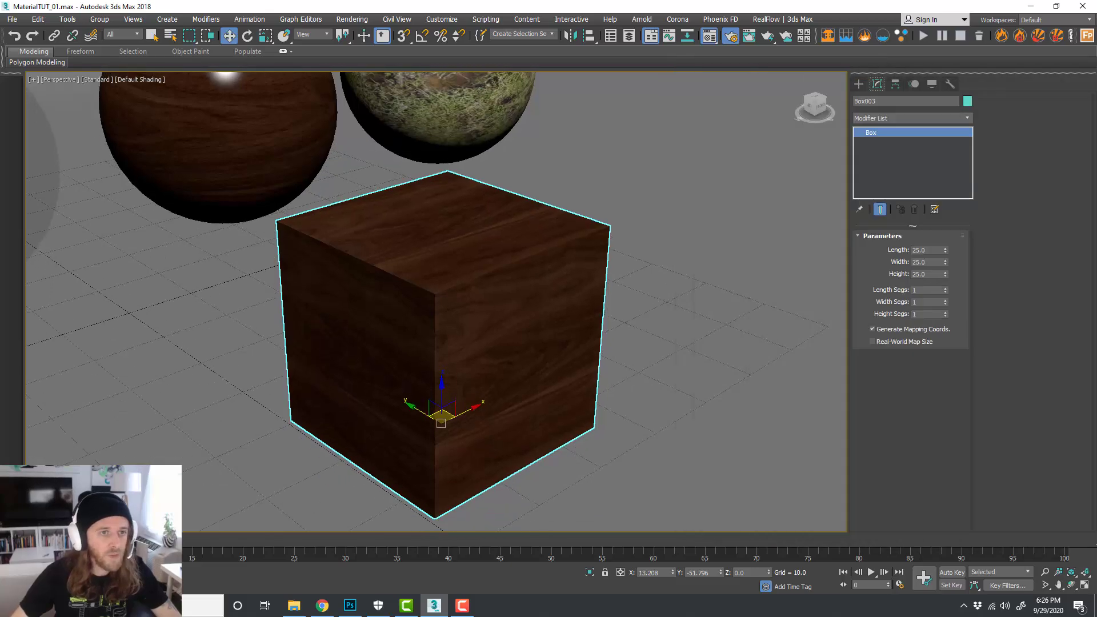
Step: Add a UVW Map modifier to the wood box
{"action": "left_click", "coordinate": [972, 118]}
{"action": "left_click", "coordinate": [980, 115]}
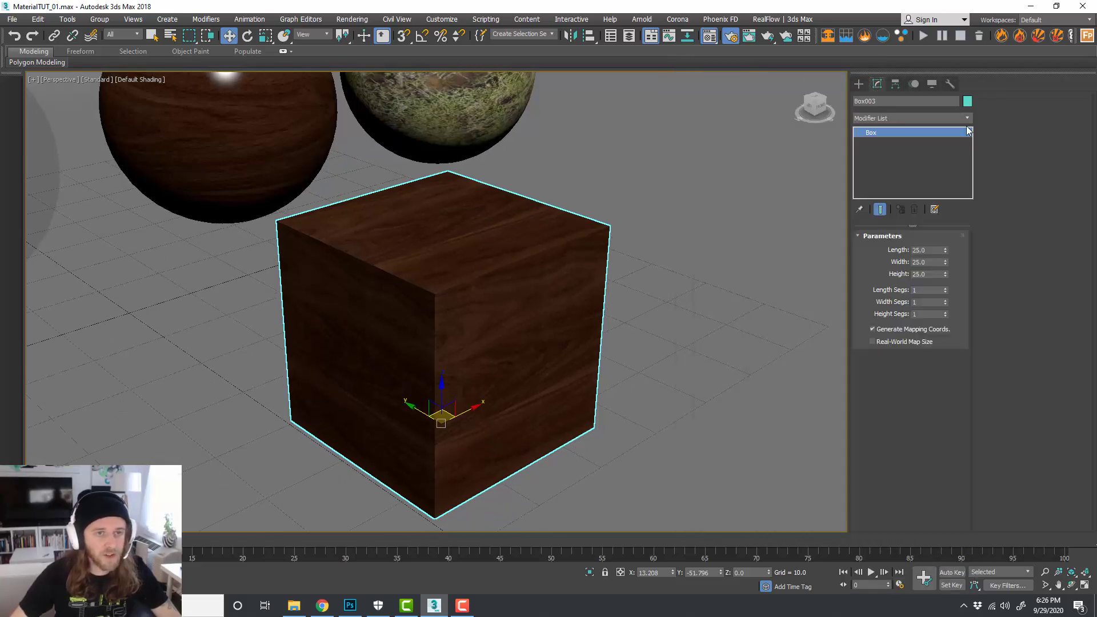
{"action": "left_click", "coordinate": [966, 118]}
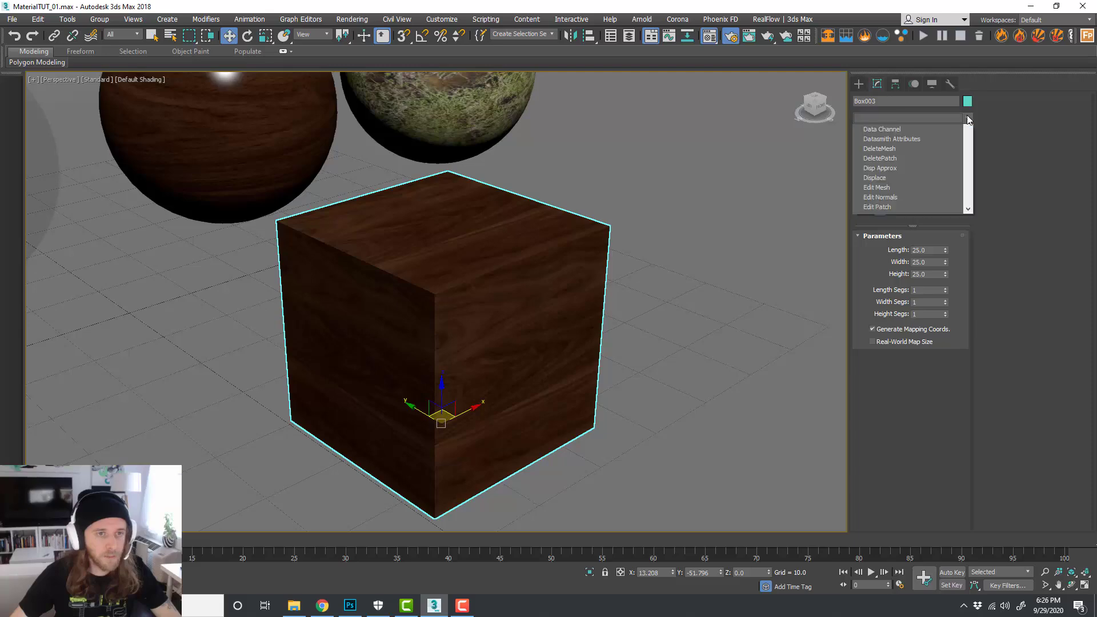
{"action": "left_click_drag", "start_coordinate": [968, 139], "coordinate": [972, 455]}
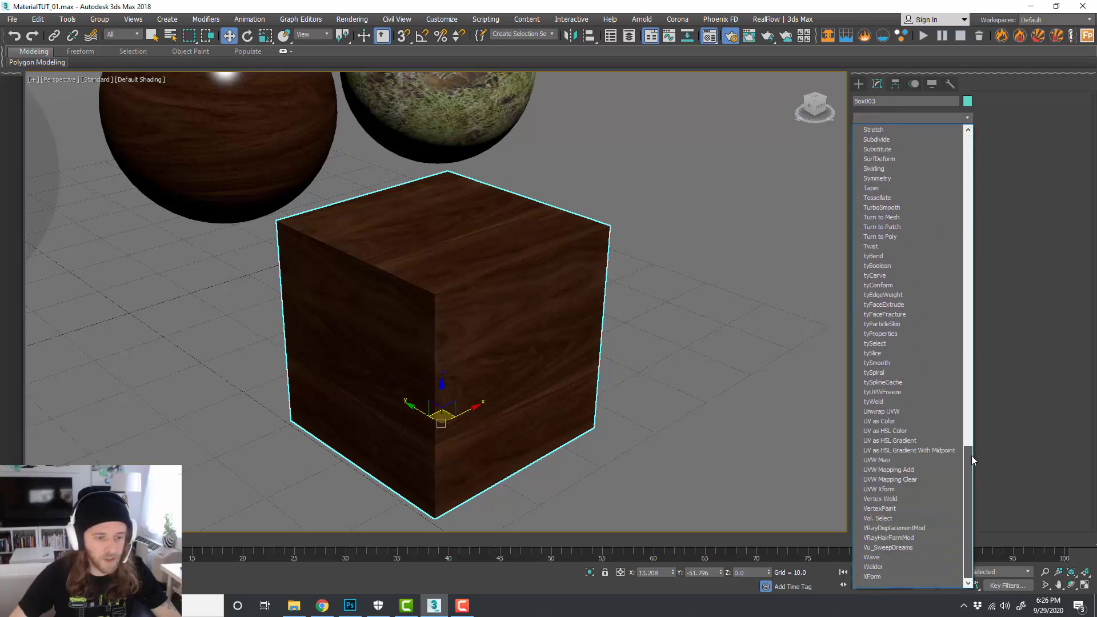
{"action": "left_click", "coordinate": [890, 462]}
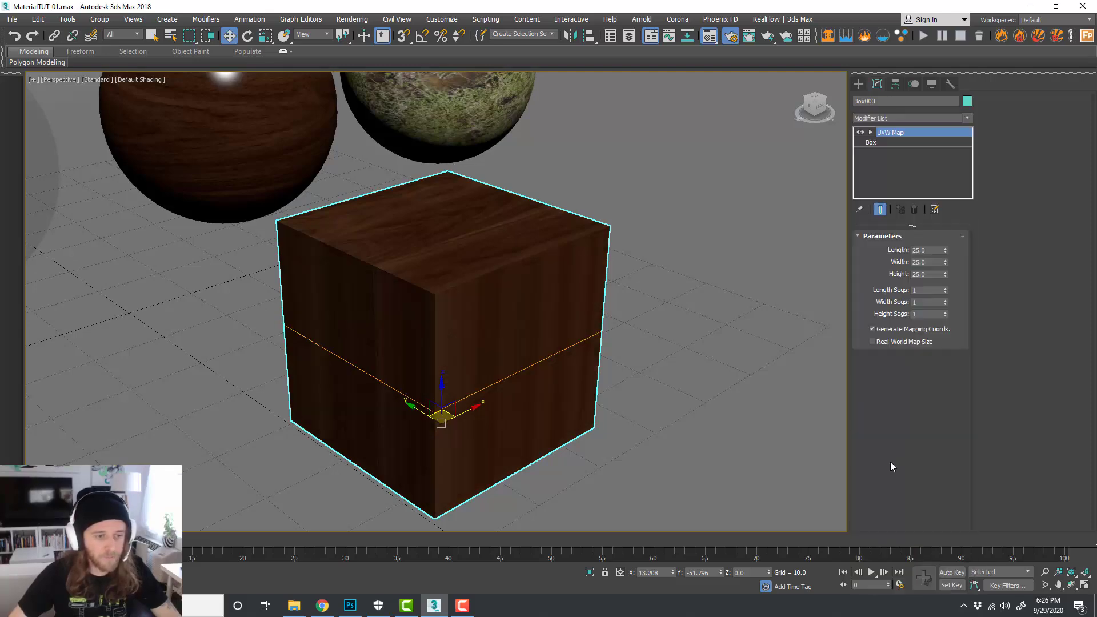
{"action": "middle_click_drag", "start_coordinate": [522, 350], "coordinate": [571, 361], "text": "alt"}
Step: Refresh the FStorm render preview and inspect the wood box in it up close
{"action": "left_click_drag", "start_coordinate": [1096, 157], "coordinate": [551, 134]}
{"action": "middle_click_drag", "start_coordinate": [354, 271], "coordinate": [309, 346]}
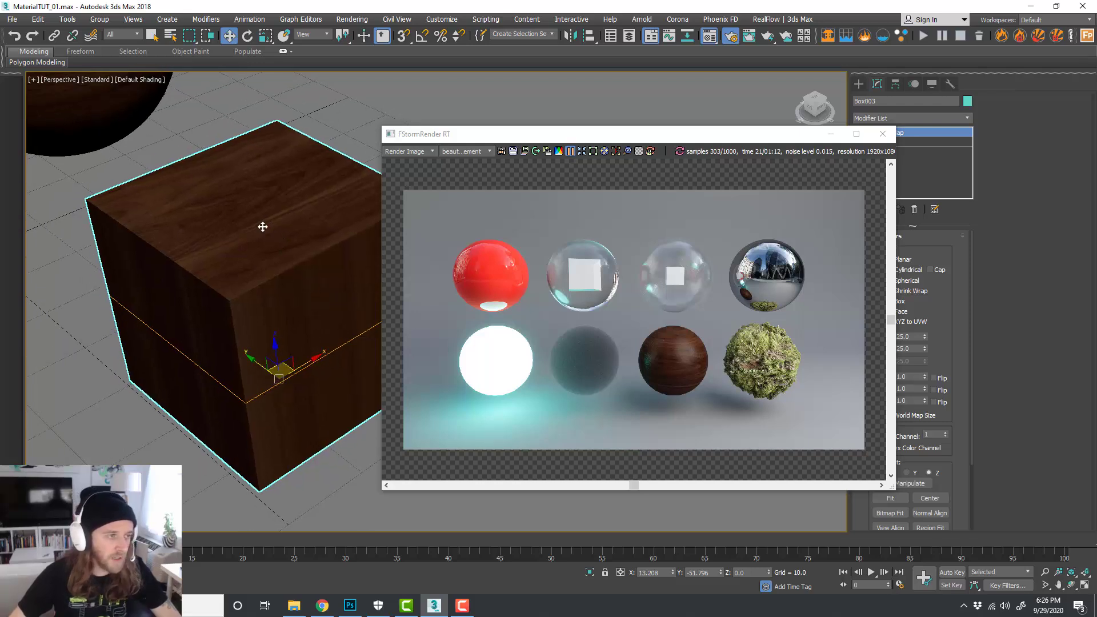
{"action": "left_click", "coordinate": [679, 152]}
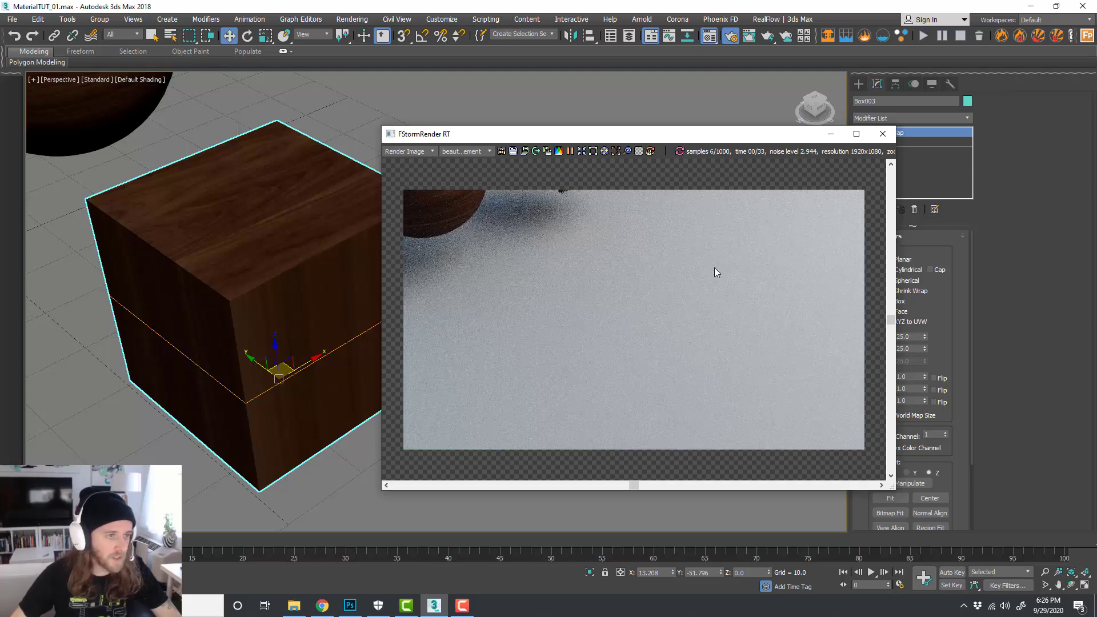
{"action": "scroll", "coordinate": [227, 355], "scroll_direction": "up", "scroll_amount": 2}
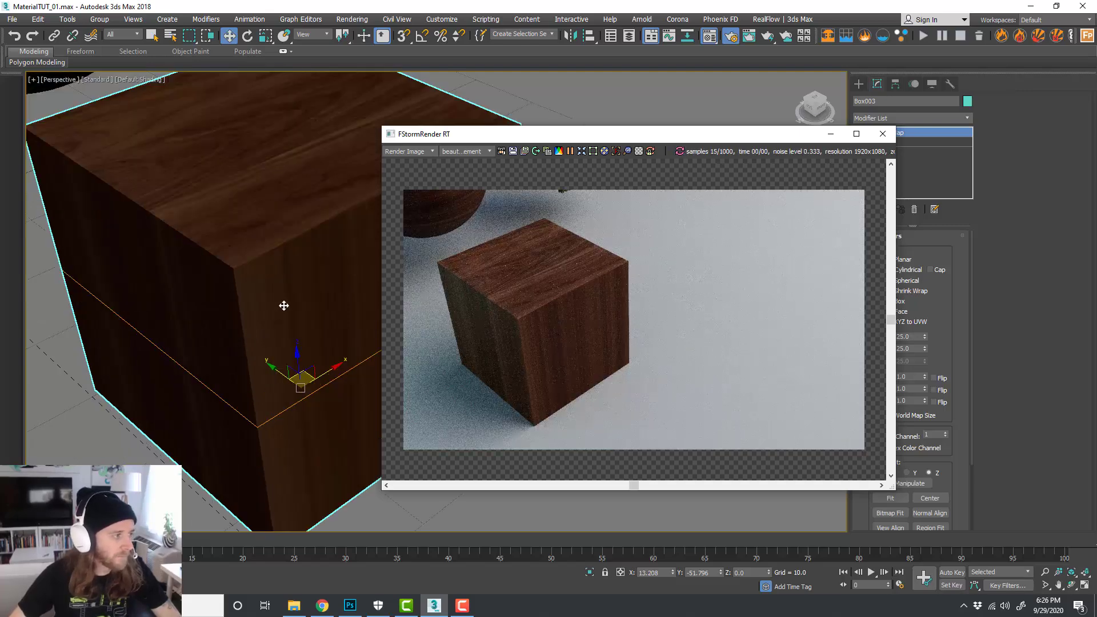
{"action": "scroll", "coordinate": [284, 306], "scroll_direction": "up", "scroll_amount": 2}
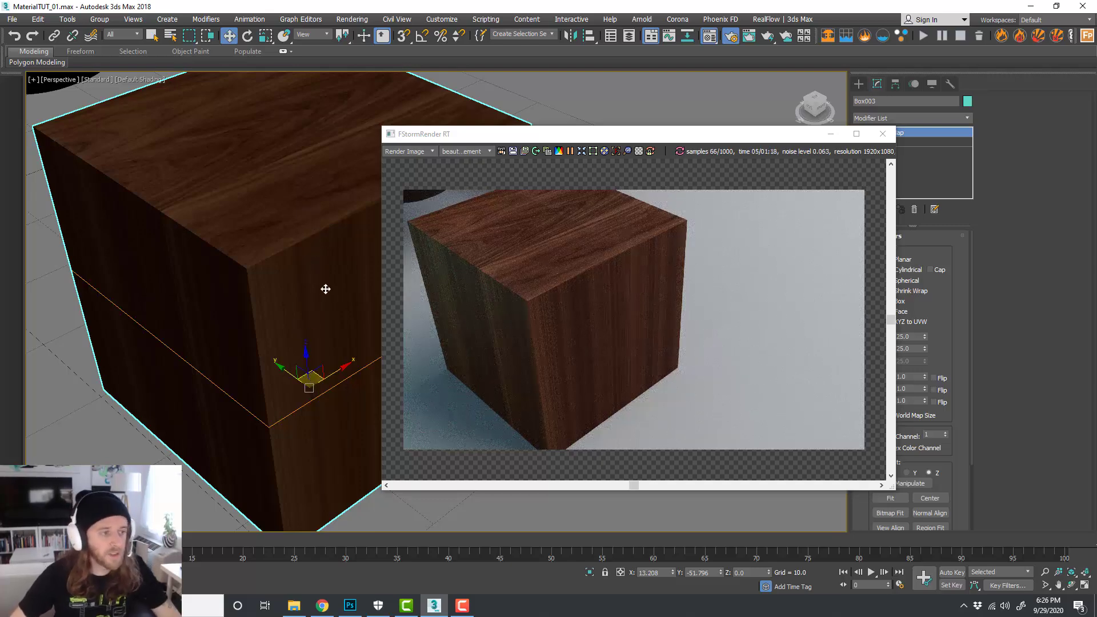
Step: Set the UVW Map mapping type to Box and refresh the render preview, placed beside the wood box
{"action": "left_click_drag", "start_coordinate": [686, 133], "coordinate": [608, 71]}
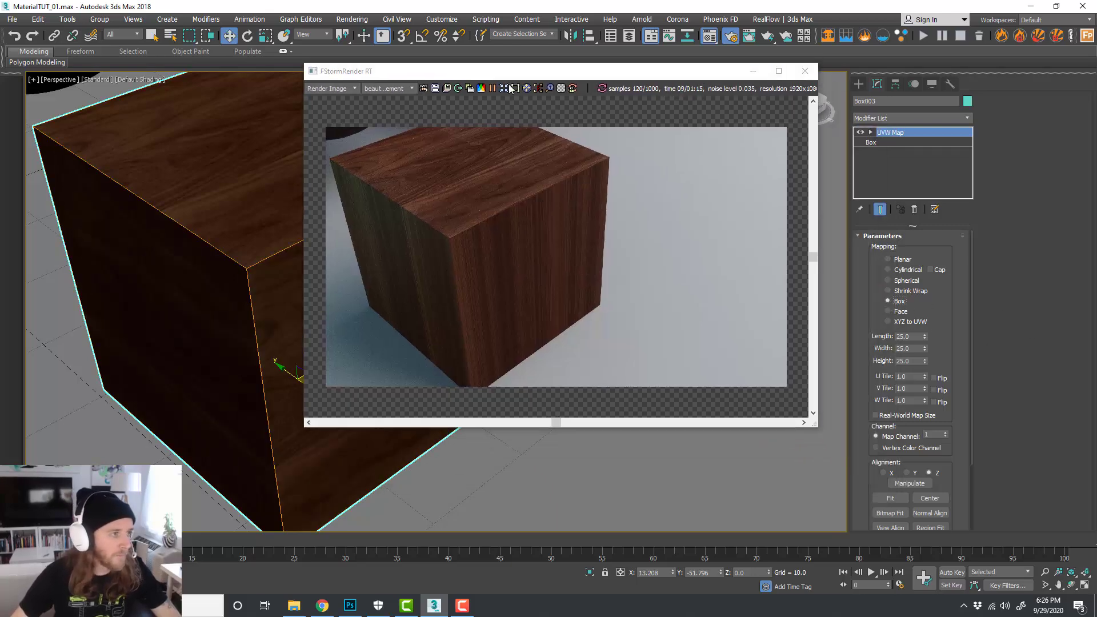
{"action": "left_click_drag", "start_coordinate": [511, 79], "coordinate": [619, 108]}
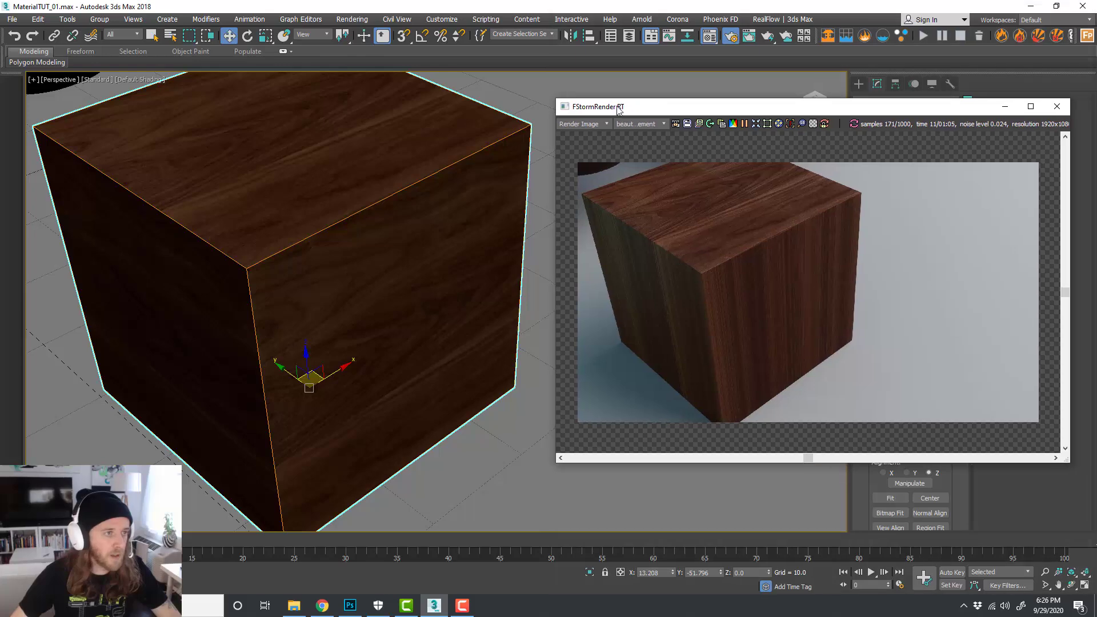
{"action": "left_click_drag", "start_coordinate": [555, 98], "coordinate": [747, 101]}
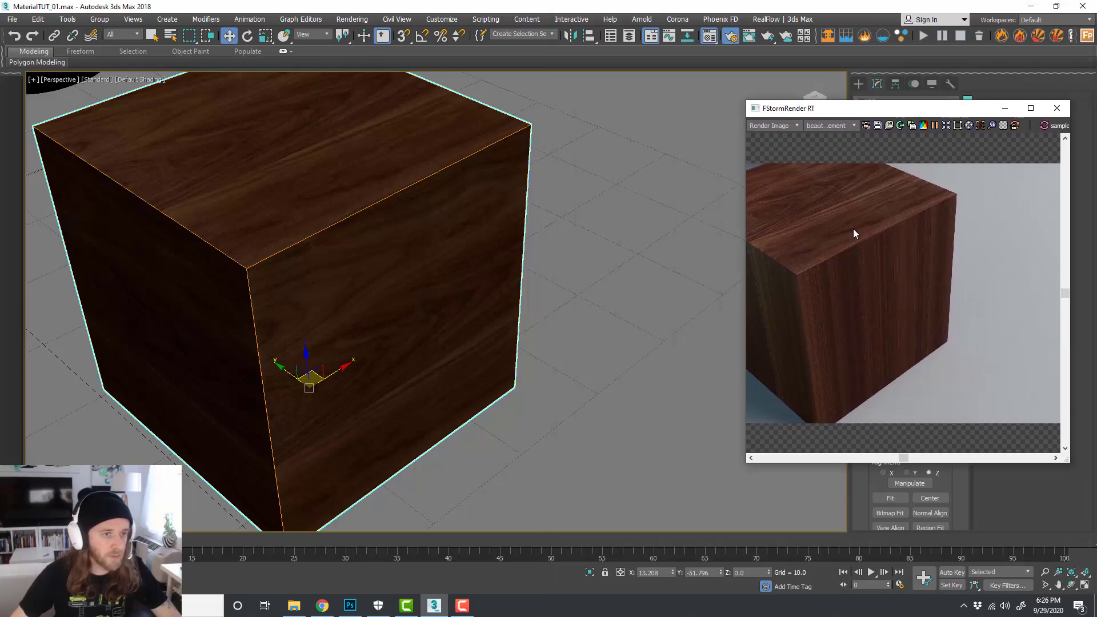
{"action": "middle_click_drag", "start_coordinate": [489, 322], "coordinate": [593, 320]}
{"action": "left_click_drag", "start_coordinate": [844, 122], "coordinate": [108, 168]}
{"action": "mouse_move", "coordinate": [607, 312]}
{"action": "middle_mouse_down"}
{"action": "mouse_move", "coordinate": [627, 306]}
{"action": "mouse_move", "coordinate": [648, 319]}
{"action": "mouse_move", "coordinate": [604, 297]}
{"action": "middle_mouse_up"}
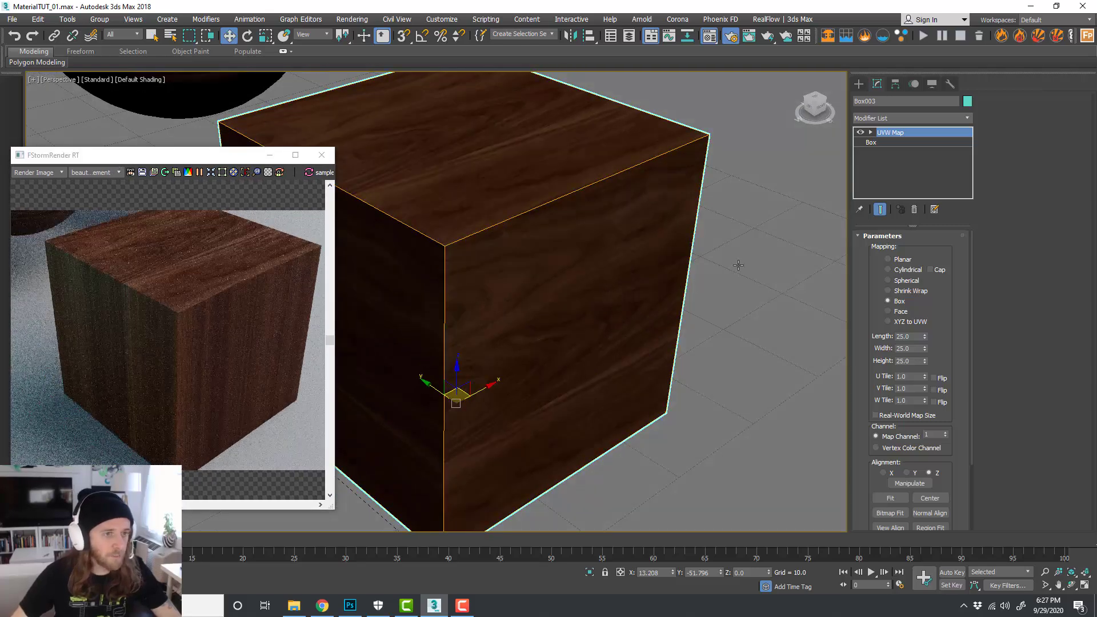
{"action": "left_click", "coordinate": [309, 173]}
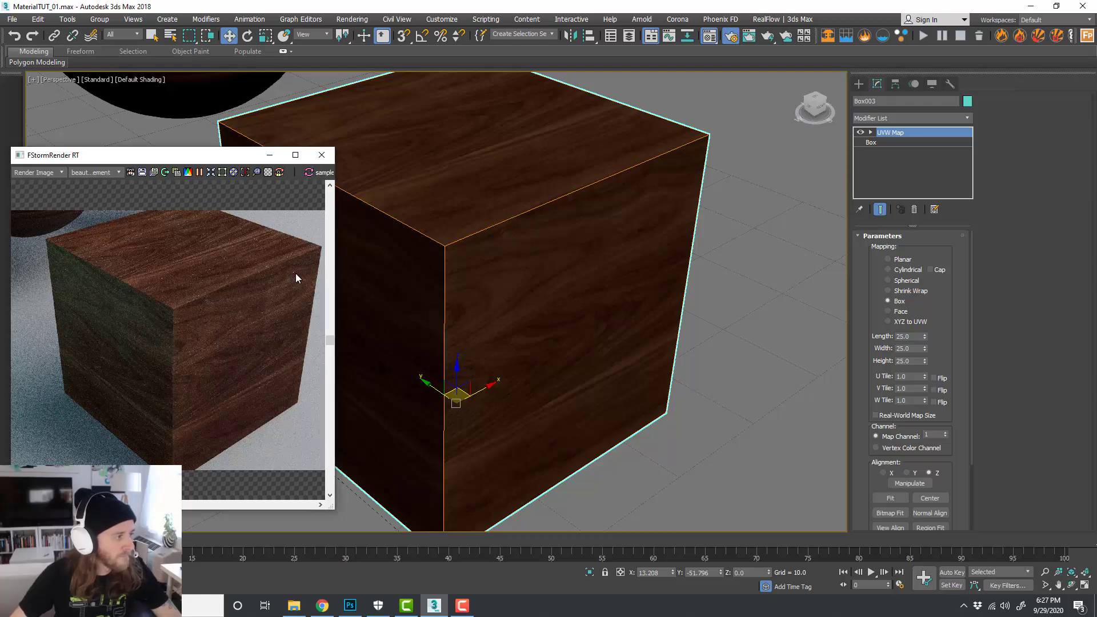
Step: Try the Spherical and Face mapping types on the wood box and return the mapping to Box
{"action": "scroll", "coordinate": [620, 318], "scroll_direction": "down", "scroll_amount": 4}
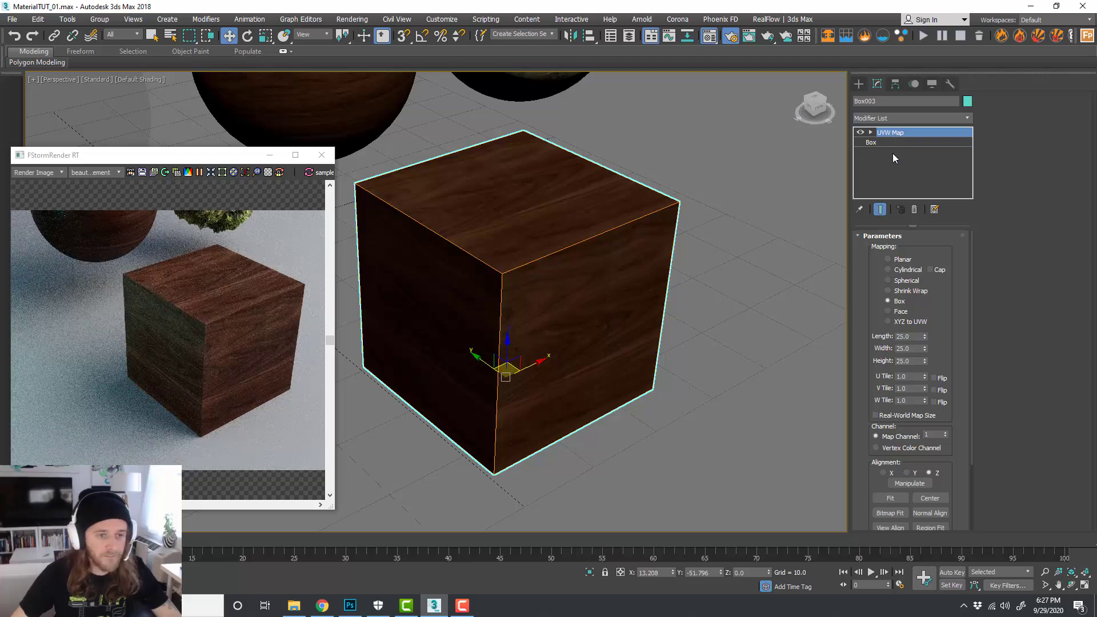
{"action": "left_click", "coordinate": [921, 280]}
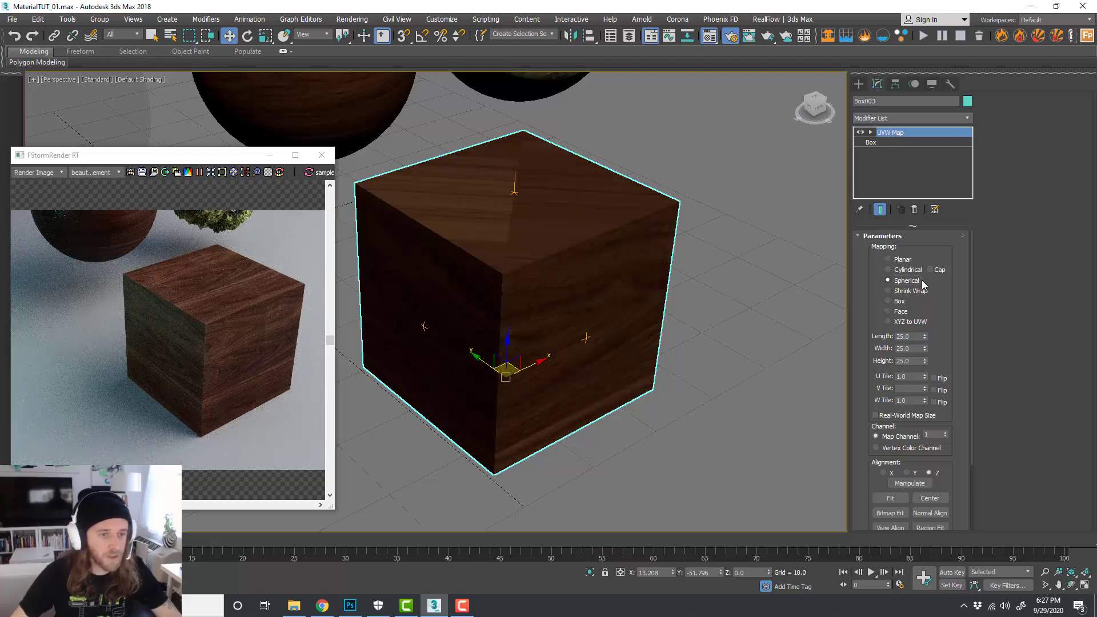
{"action": "left_click", "coordinate": [901, 311]}
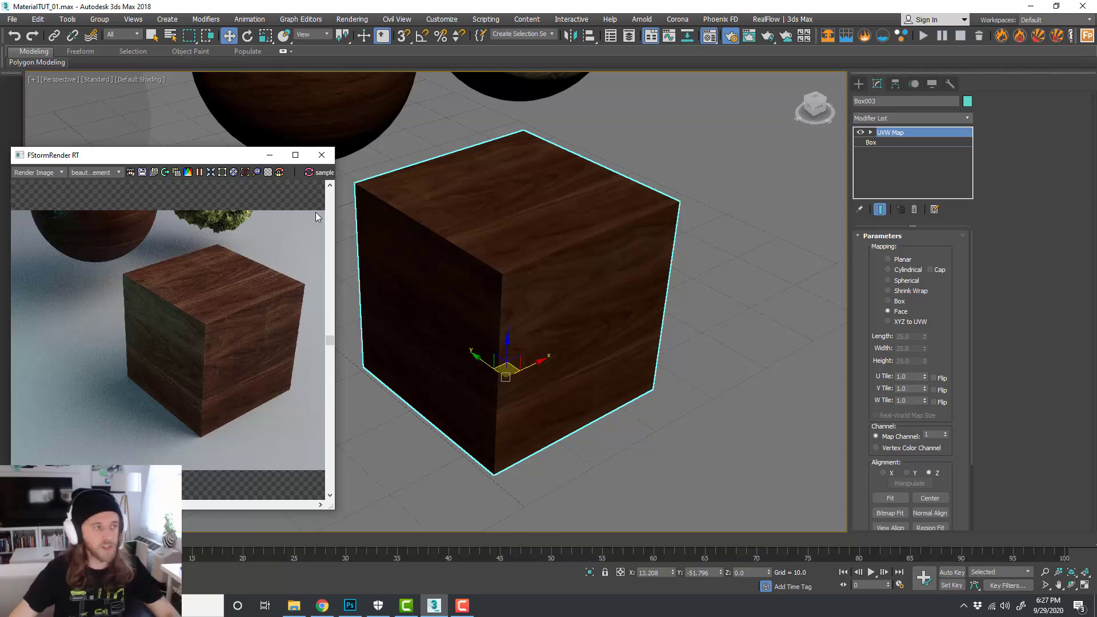
{"action": "left_click", "coordinate": [900, 304]}
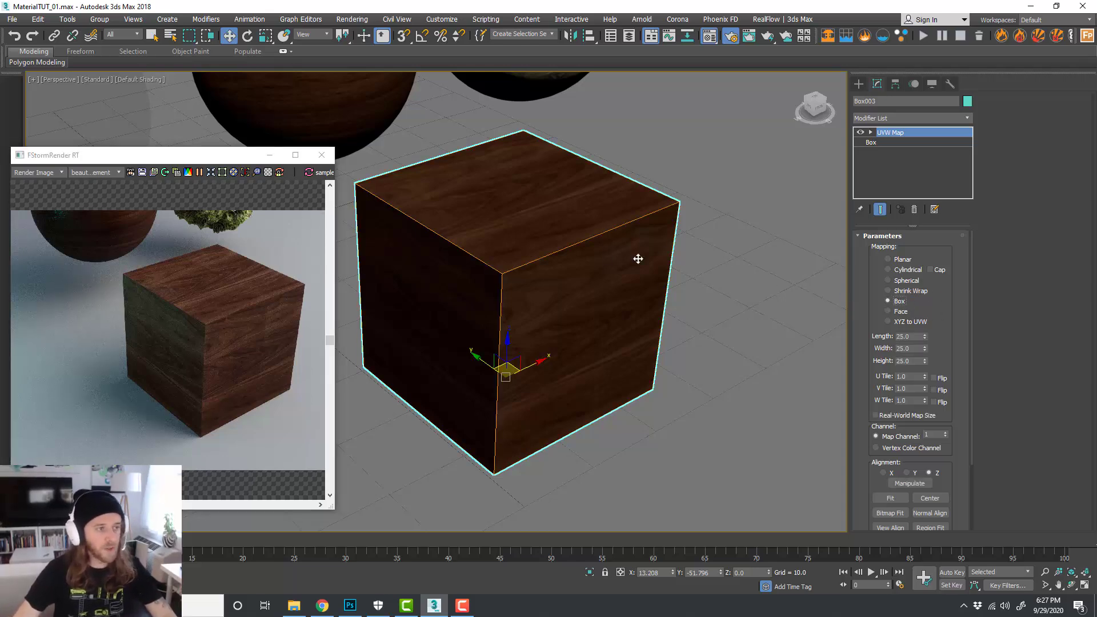
Step: Try scaling the UVW Map gizmo along its Y axis to about 172 percent and leave gizmo editing
{"action": "middle_click_drag", "start_coordinate": [636, 255], "coordinate": [657, 257], "text": "alt"}
{"action": "left_click", "coordinate": [906, 132]}
{"action": "scroll", "coordinate": [575, 318], "scroll_direction": "up", "scroll_amount": 2}
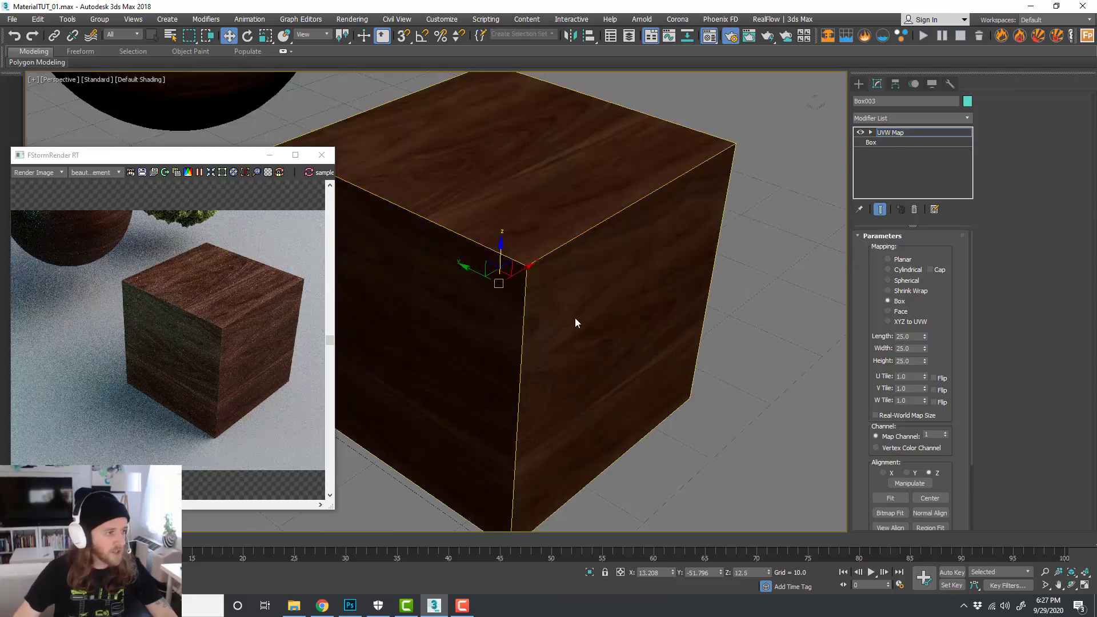
{"action": "scroll", "coordinate": [575, 318], "scroll_direction": "down", "scroll_amount": 2}
{"action": "mouse_move", "coordinate": [583, 324]}
{"action": "middle_mouse_down", "text": "alt"}
{"action": "mouse_move", "coordinate": [573, 320]}
{"action": "mouse_move", "coordinate": [594, 322]}
{"action": "middle_mouse_up", "text": "alt"}
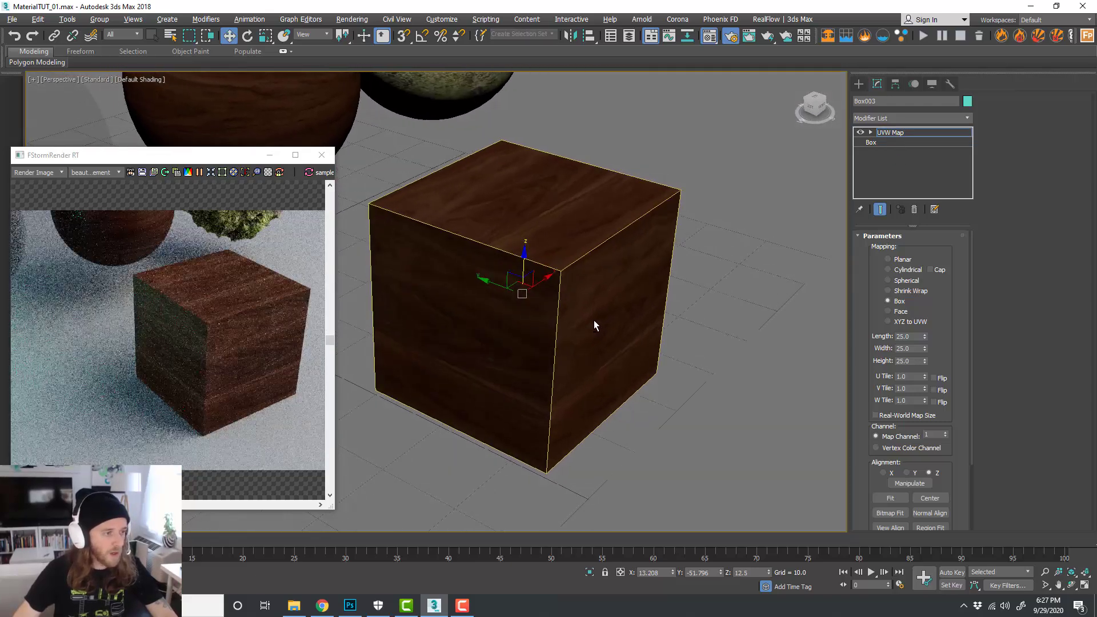
{"action": "key", "text": "r"}
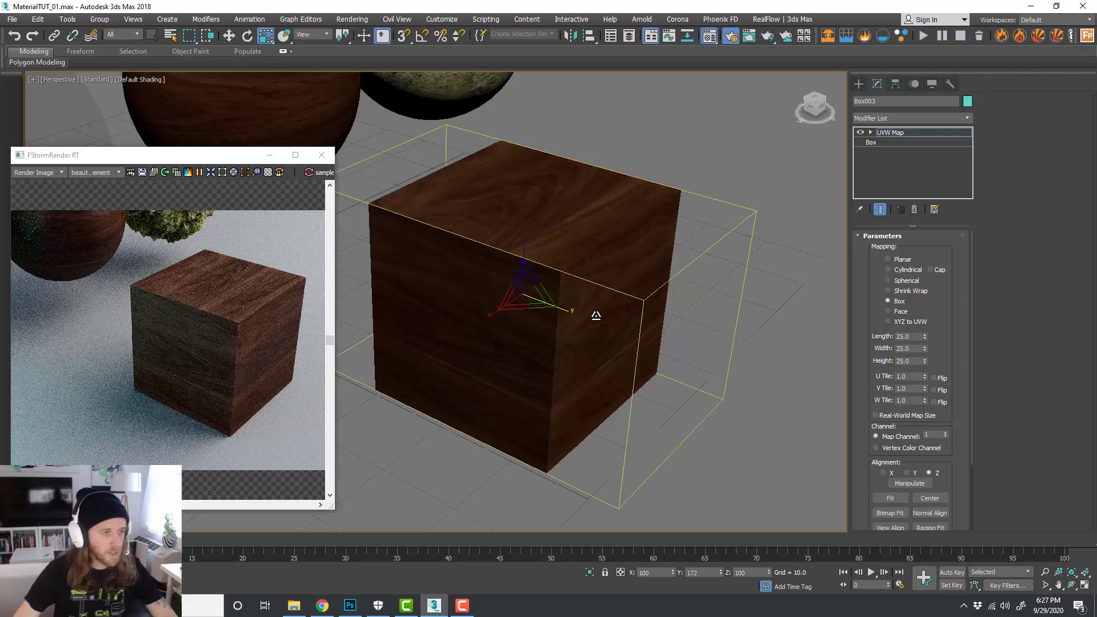
{"action": "left_click", "coordinate": [900, 138]}
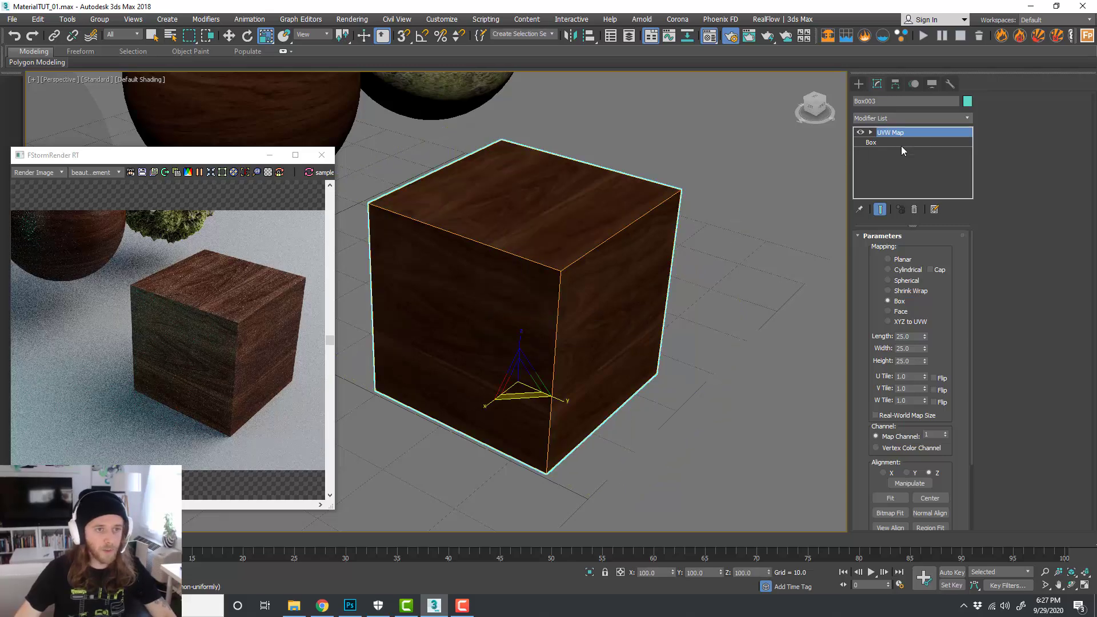
{"action": "left_click", "coordinate": [871, 132]}
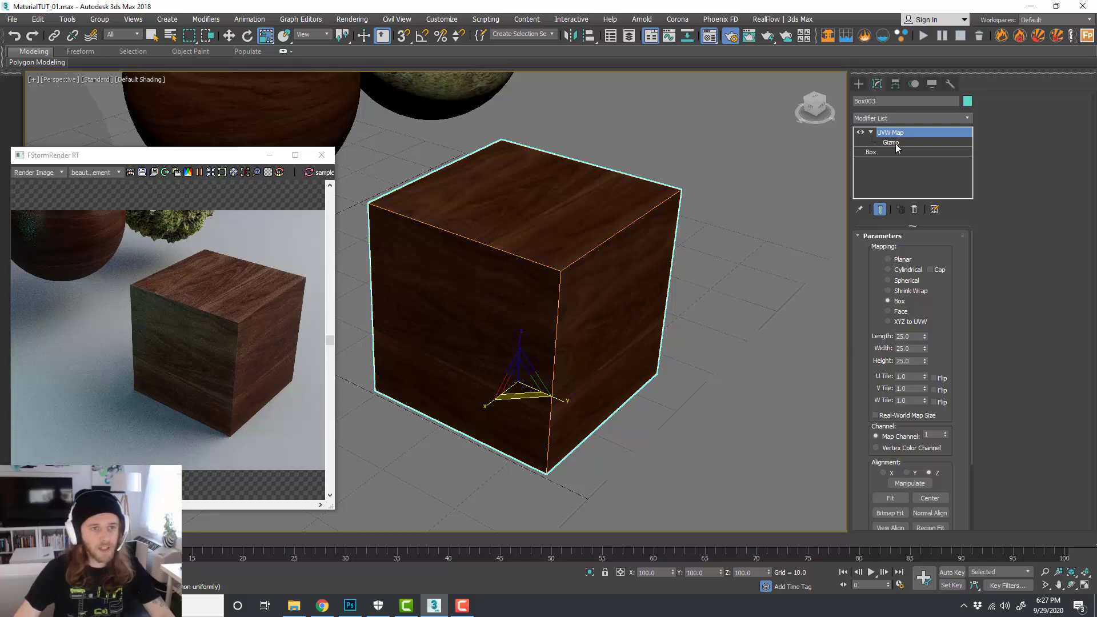
{"action": "left_click", "coordinate": [895, 142]}
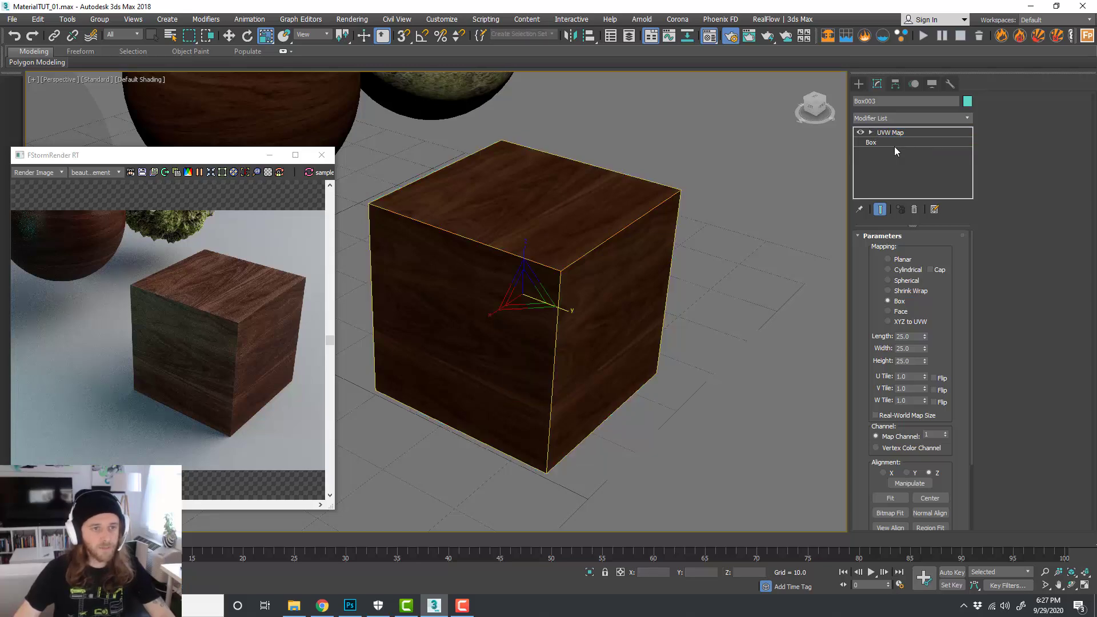
{"action": "left_click", "coordinate": [895, 143]}
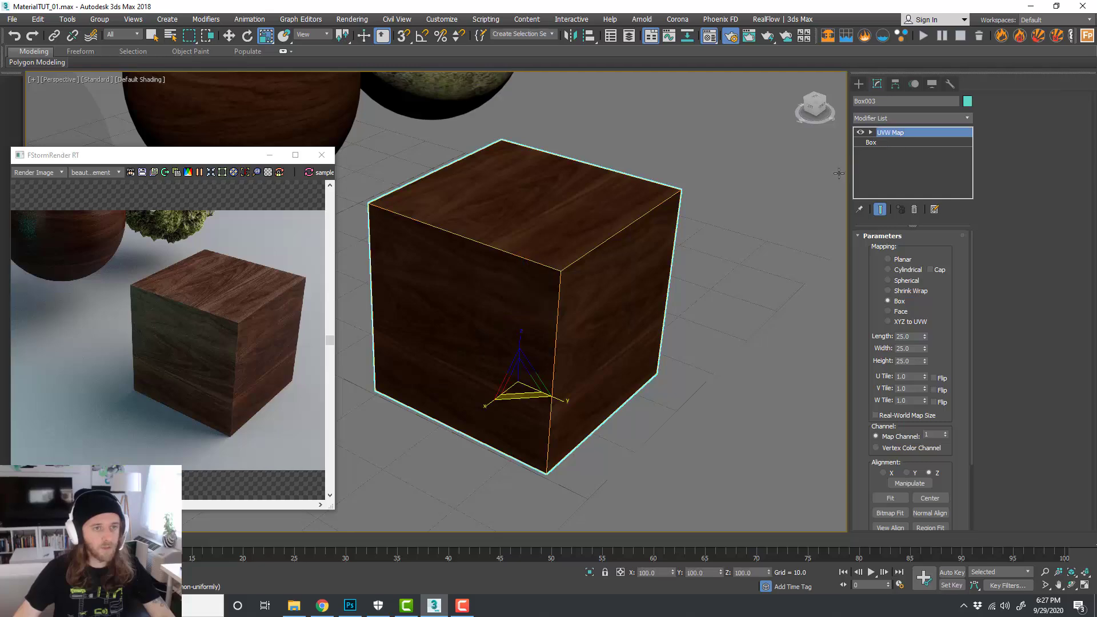
{"action": "left_click", "coordinate": [896, 134]}
{"action": "key", "text": "r"}
{"action": "middle_click_drag", "start_coordinate": [737, 240], "coordinate": [761, 235], "text": "alt"}
{"action": "left_click", "coordinate": [747, 252]}
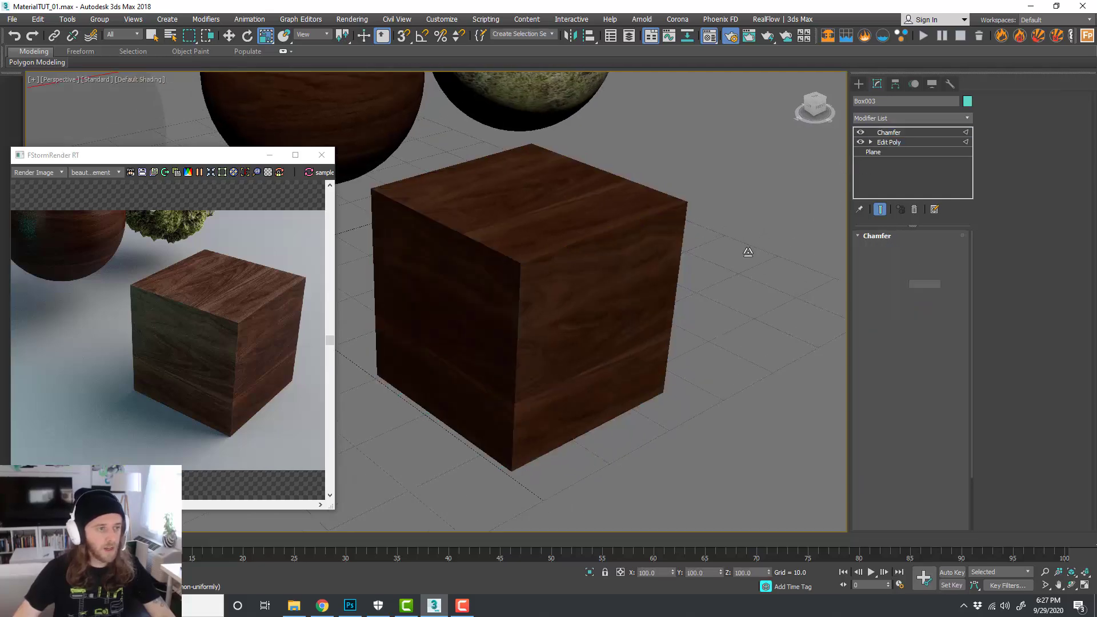
{"action": "left_click", "coordinate": [656, 262]}
{"action": "key", "text": "w"}
{"action": "middle_click_drag", "start_coordinate": [718, 268], "coordinate": [726, 270], "text": "alt"}
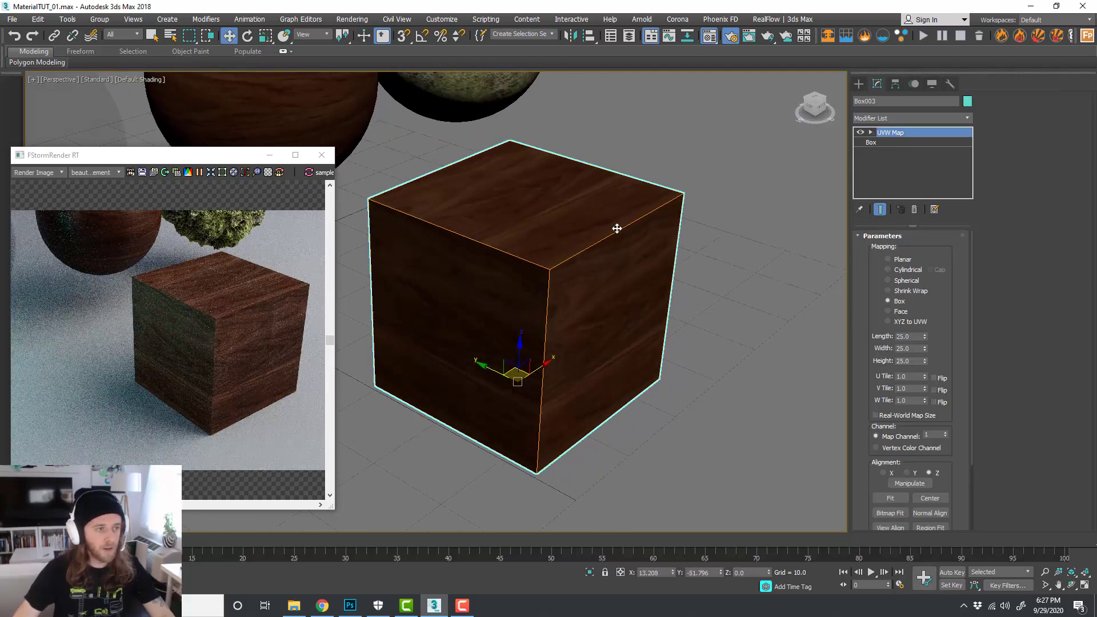
Step: Try moving the wood box's UVW Map gizmo along its Y axis and undo the move
{"action": "left_click", "coordinate": [900, 133]}
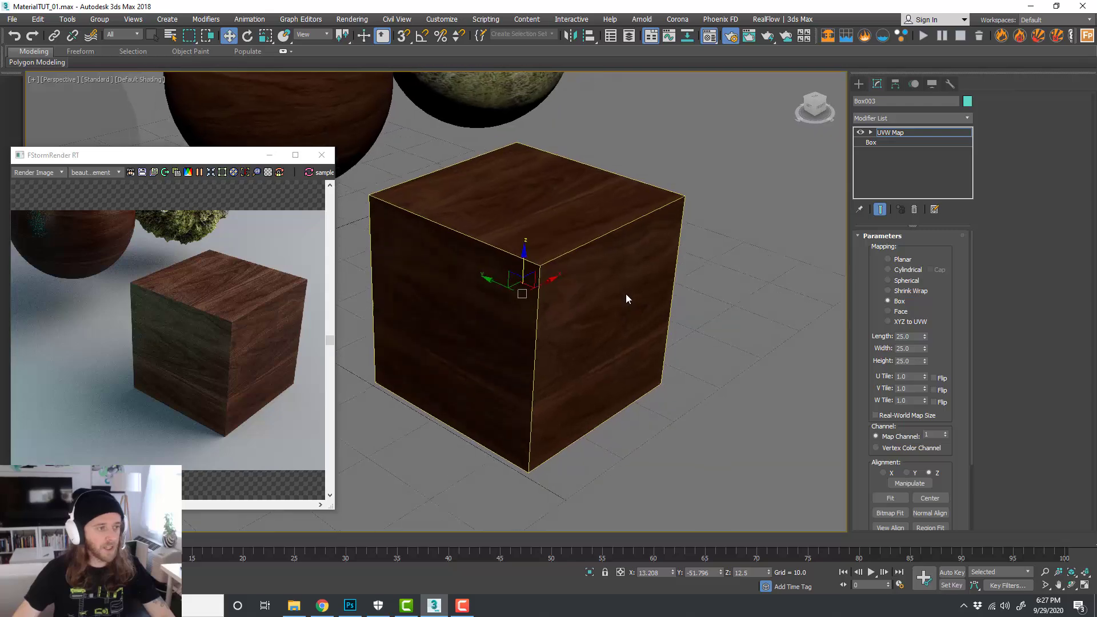
{"action": "middle_click_drag", "start_coordinate": [519, 286], "coordinate": [525, 292], "text": "alt"}
{"action": "left_click_drag", "start_coordinate": [526, 292], "coordinate": [546, 269]}
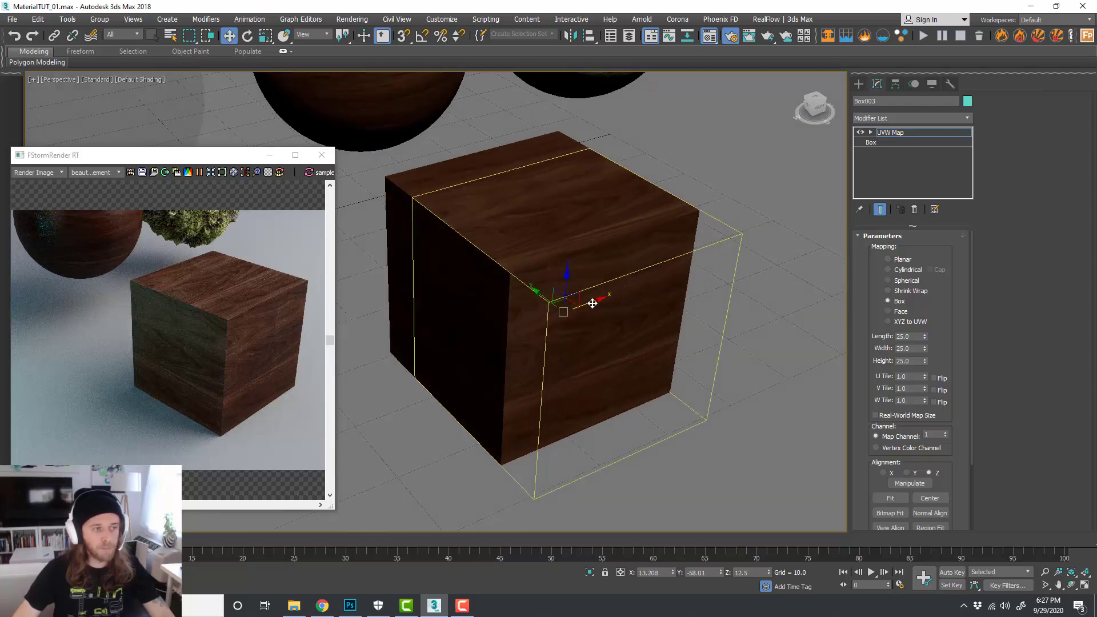
{"action": "key", "text": "ctrl+z"}
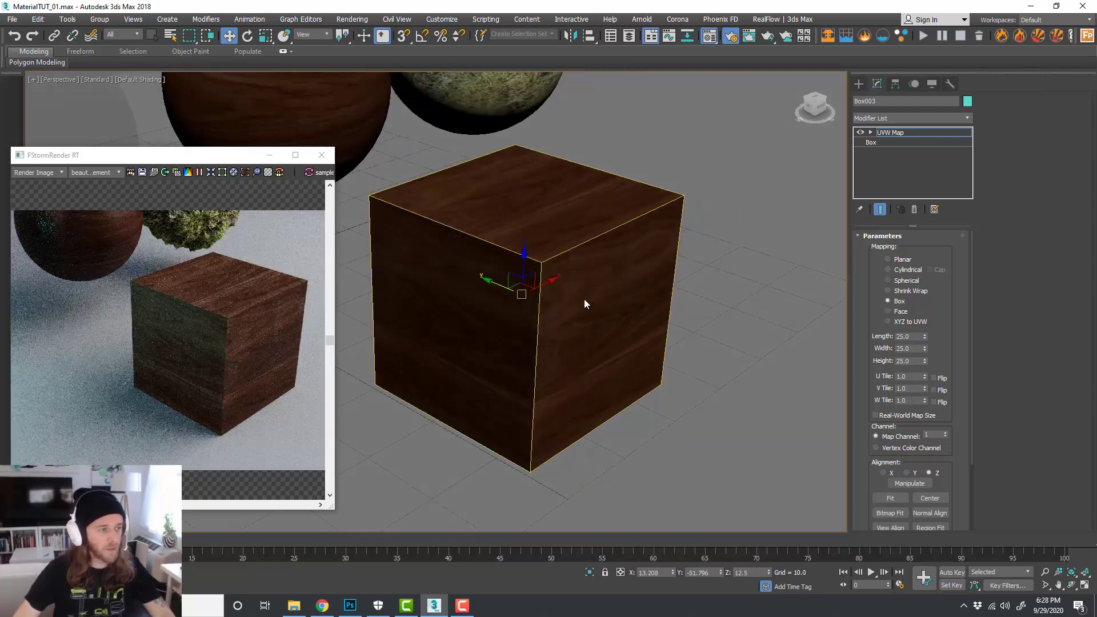
Step: Enlarge the UVW Map gizmo along its Y and Z axes, try a free rotation and undo it, and turn on angle snap
{"action": "key", "text": "r"}
{"action": "left_click_drag", "start_coordinate": [532, 297], "coordinate": [529, 273]}
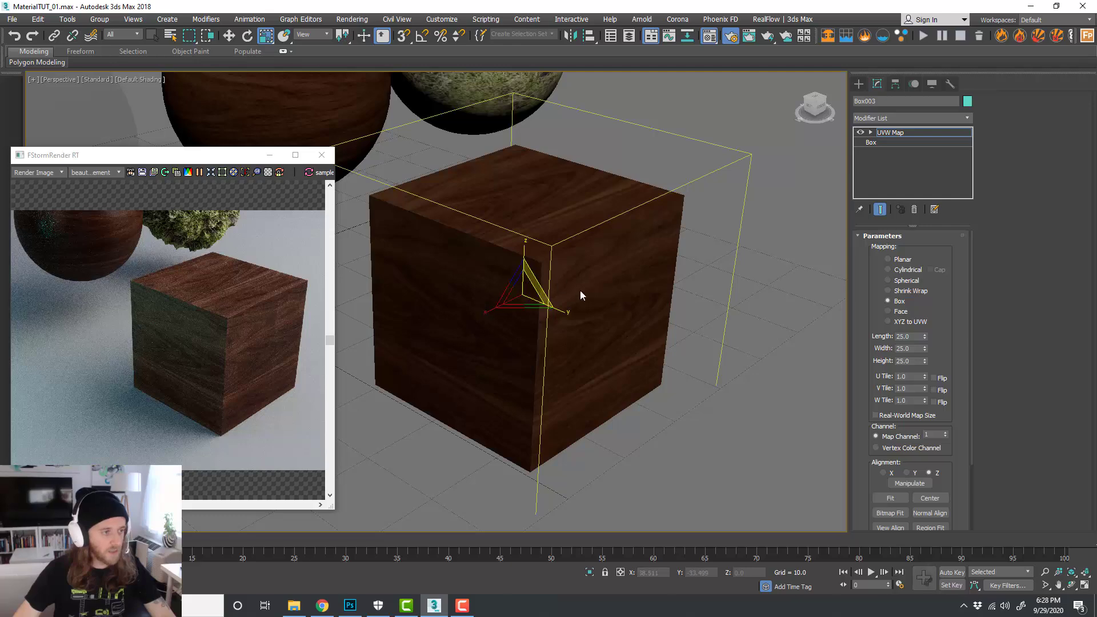
{"action": "key", "text": "e"}
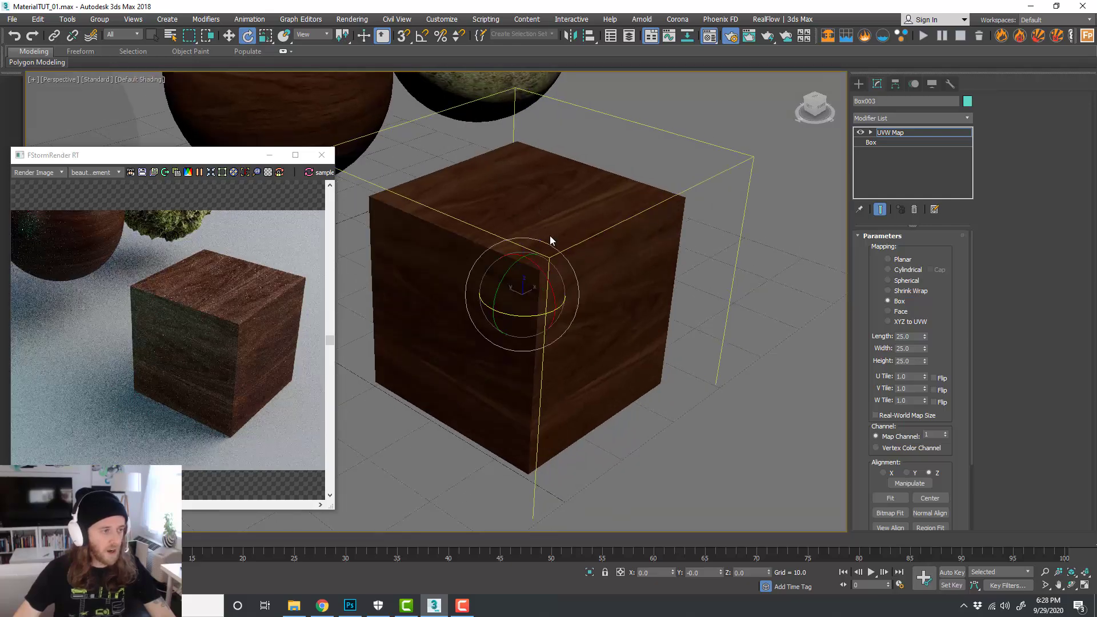
{"action": "left_click_drag", "start_coordinate": [538, 312], "coordinate": [632, 301]}
{"action": "key", "text": "ctrl+z"}
{"action": "left_click", "coordinate": [423, 36]}
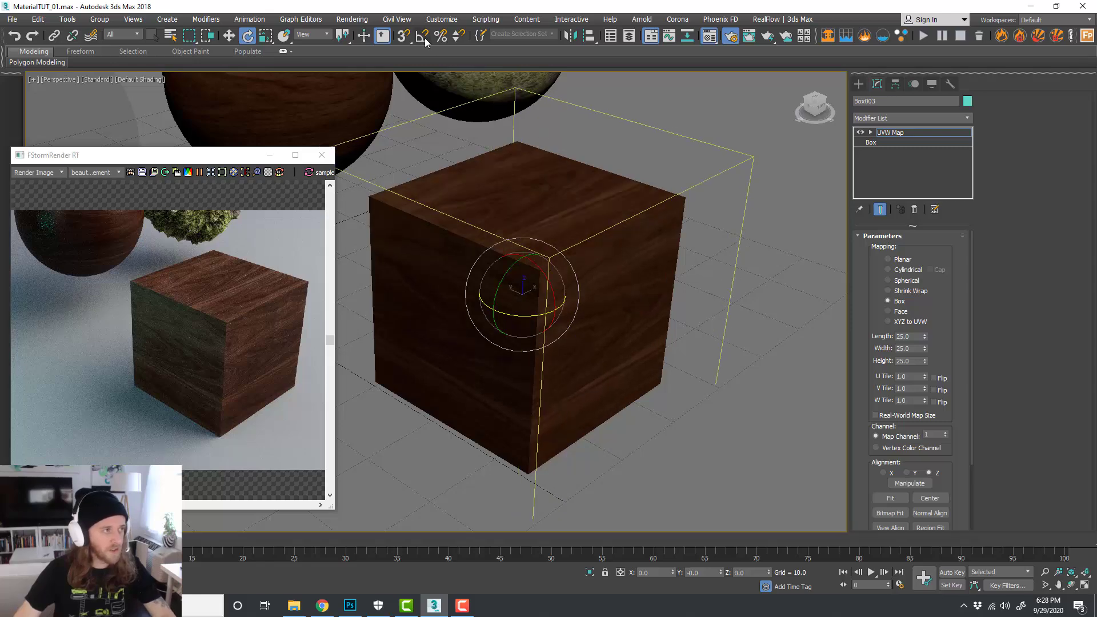
Step: Rotate the UVW Map gizmo with angle snap so the wood grain runs vertically on one side face of the box
{"action": "mouse_move", "coordinate": [539, 313]}
{"action": "left_mouse_down"}
{"action": "mouse_move", "coordinate": [591, 311]}
{"action": "mouse_move", "coordinate": [558, 331]}
{"action": "mouse_move", "coordinate": [539, 323]}
{"action": "left_mouse_up"}
{"action": "key", "text": "ctrl+z"}
{"action": "middle_click_drag", "start_coordinate": [622, 338], "coordinate": [608, 269], "text": "alt"}
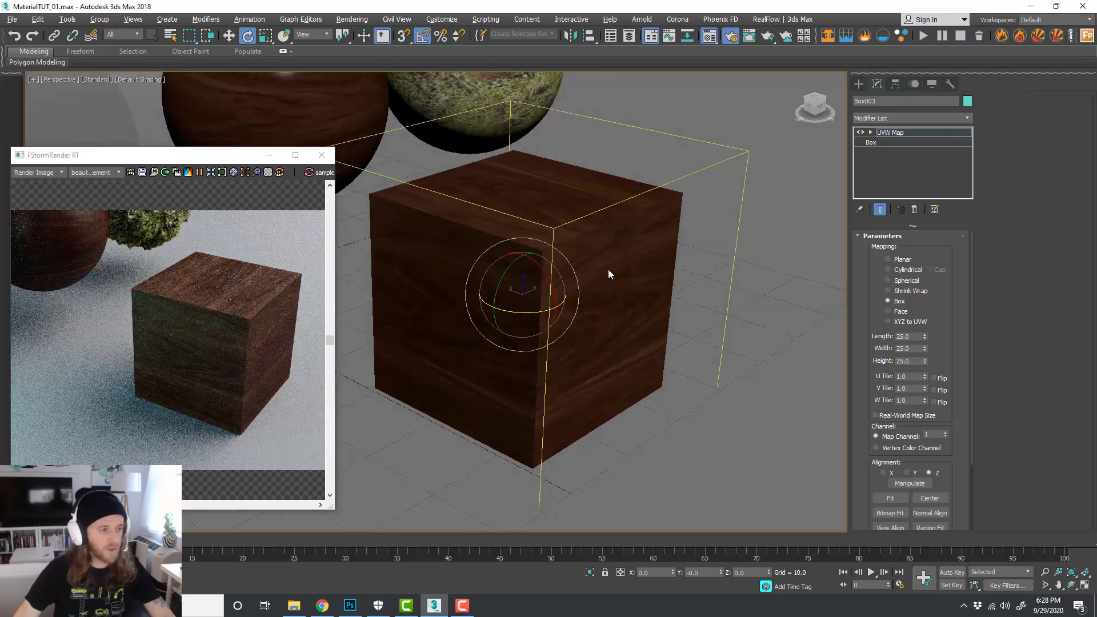
{"action": "left_click_drag", "start_coordinate": [500, 274], "coordinate": [521, 254]}
{"action": "middle_click_drag", "start_coordinate": [599, 276], "coordinate": [702, 304], "text": "alt"}
Step: Move the UVW Map gizmo to about Y -47.4 and Z 6.1, leave gizmo editing and refresh the FStorm preview
{"action": "key", "text": "w"}
{"action": "left_click_drag", "start_coordinate": [492, 291], "coordinate": [541, 296]}
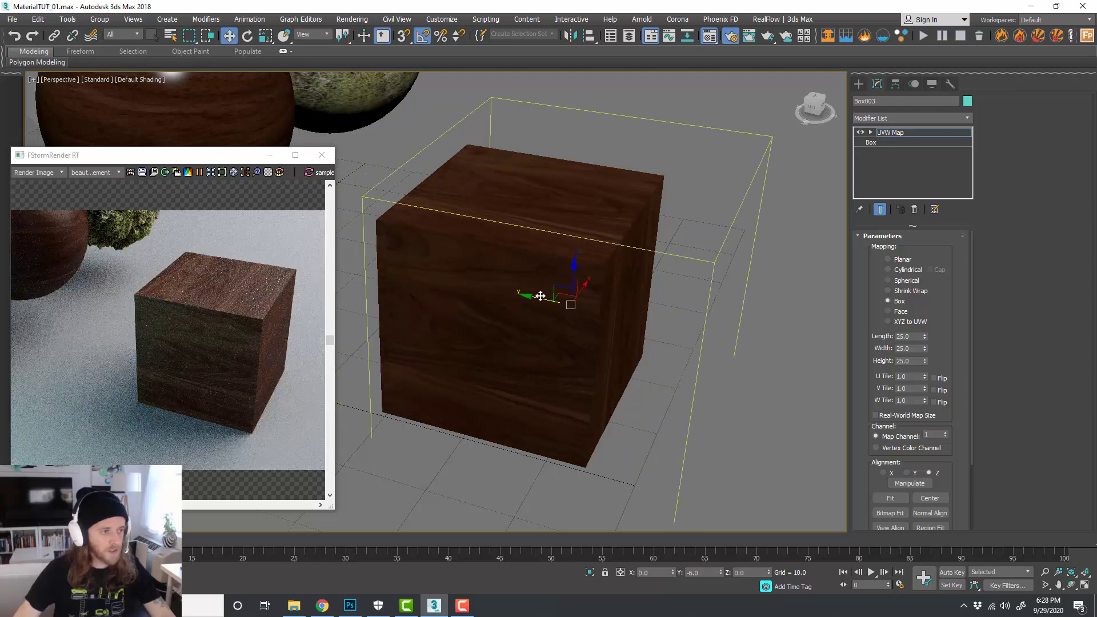
{"action": "middle_click_drag", "start_coordinate": [598, 299], "coordinate": [574, 304], "text": "alt"}
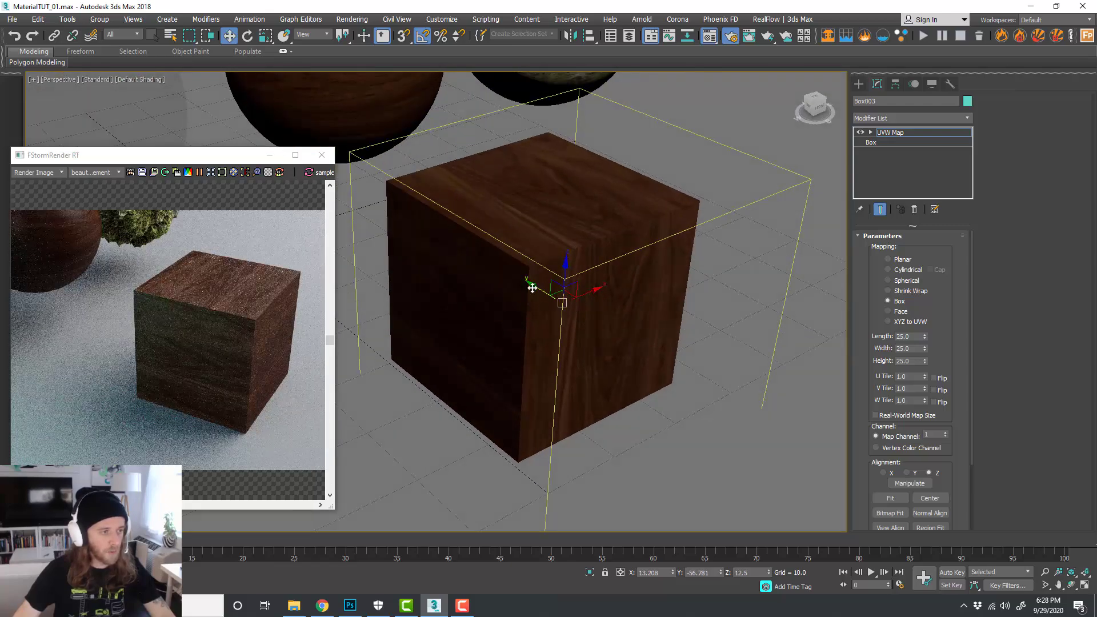
{"action": "left_click_drag", "start_coordinate": [532, 288], "coordinate": [482, 252]}
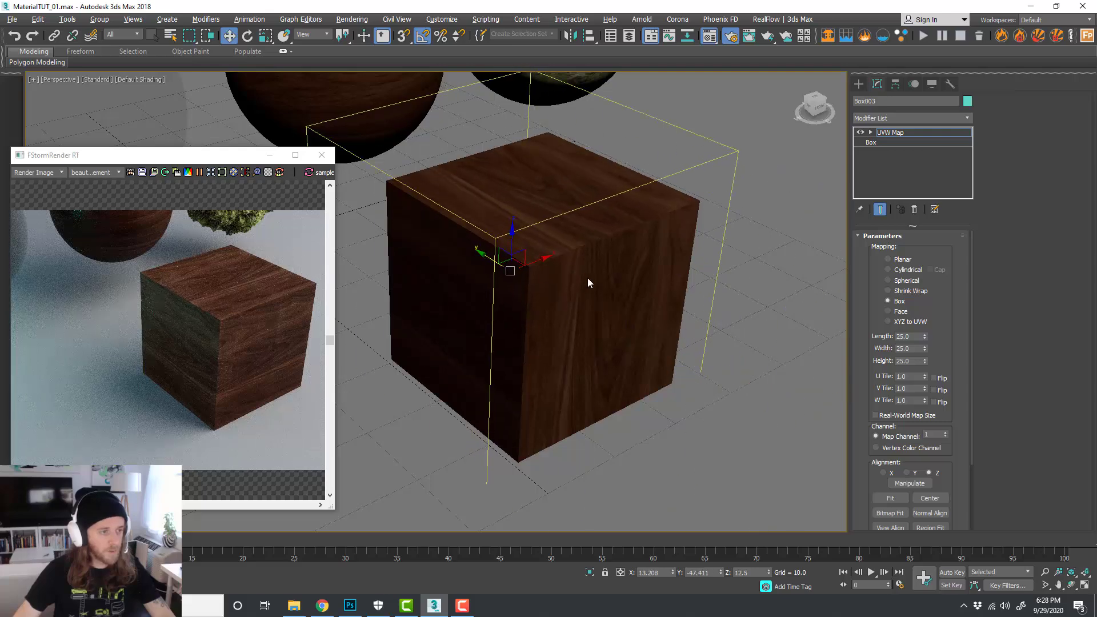
{"action": "middle_click_drag", "start_coordinate": [589, 282], "coordinate": [531, 246], "text": "alt"}
{"action": "left_click_drag", "start_coordinate": [515, 235], "coordinate": [522, 289]}
{"action": "middle_click_drag", "start_coordinate": [592, 287], "coordinate": [595, 311], "text": "alt"}
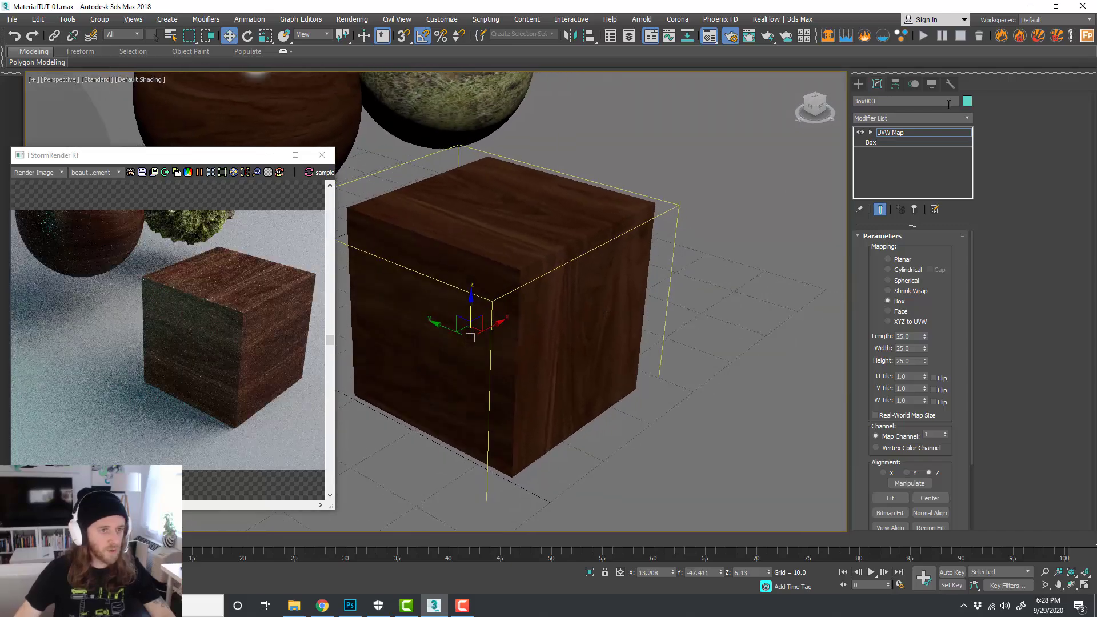
{"action": "left_click", "coordinate": [911, 132]}
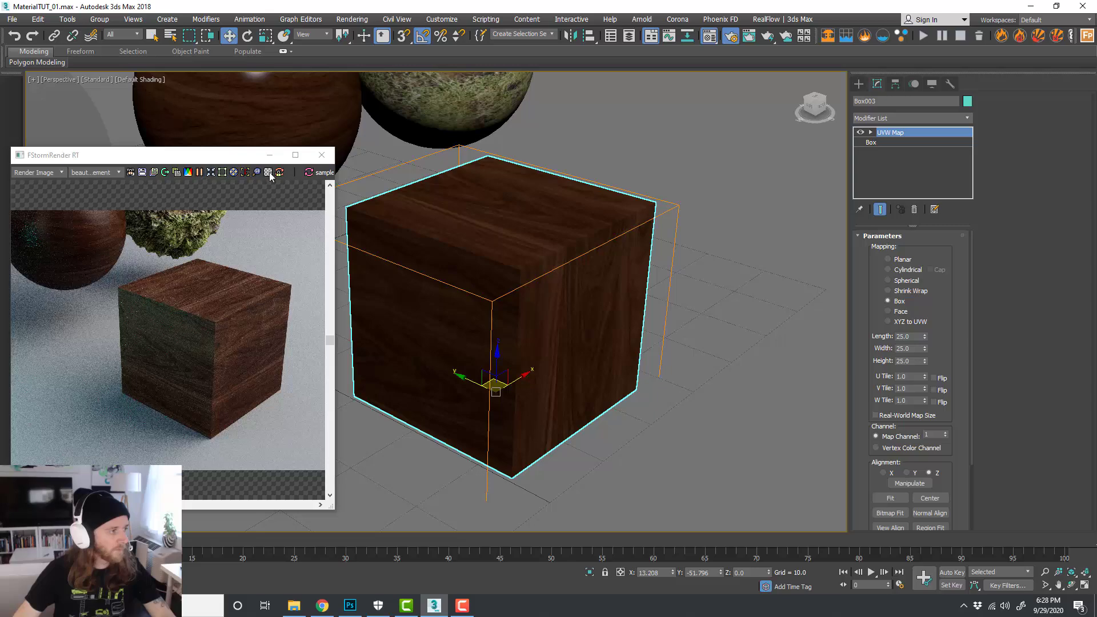
{"action": "left_click", "coordinate": [310, 174]}
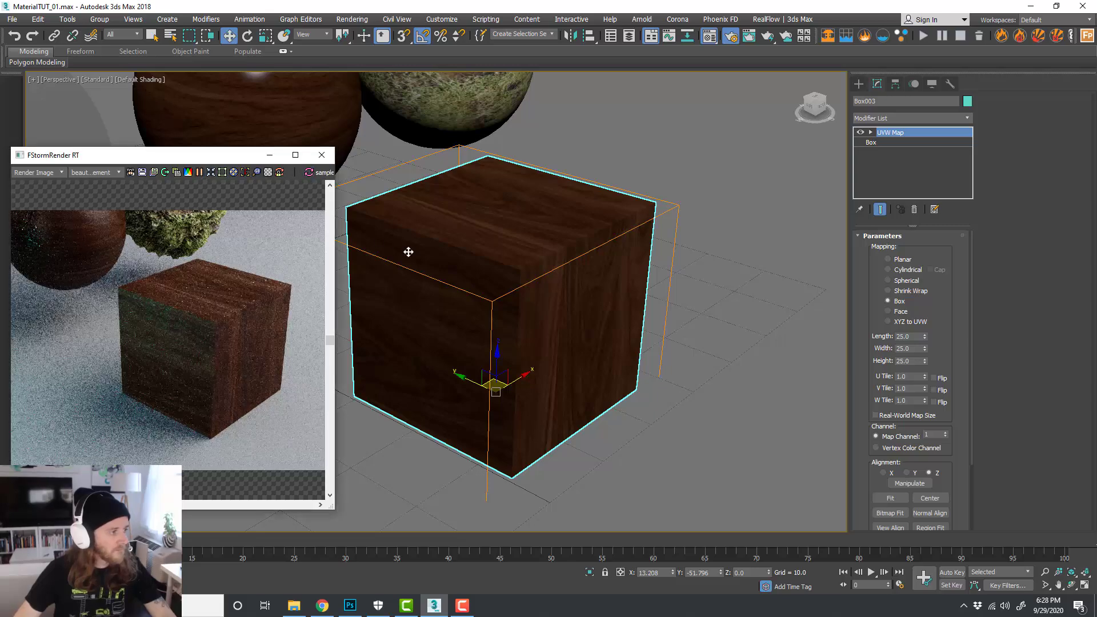
Step: Scale the UVW Map gizmo up uniformly, leave gizmo editing and refresh the FStorm preview to check the larger wood grain
{"action": "left_click", "coordinate": [908, 131]}
{"action": "key", "text": "r"}
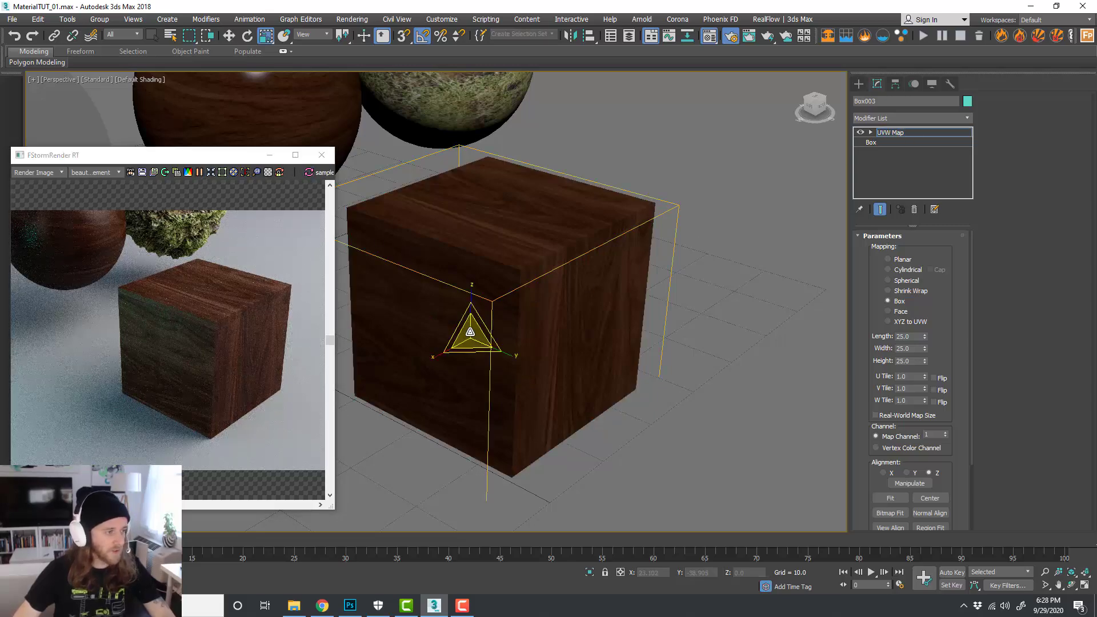
{"action": "left_click_drag", "start_coordinate": [470, 330], "coordinate": [472, 295]}
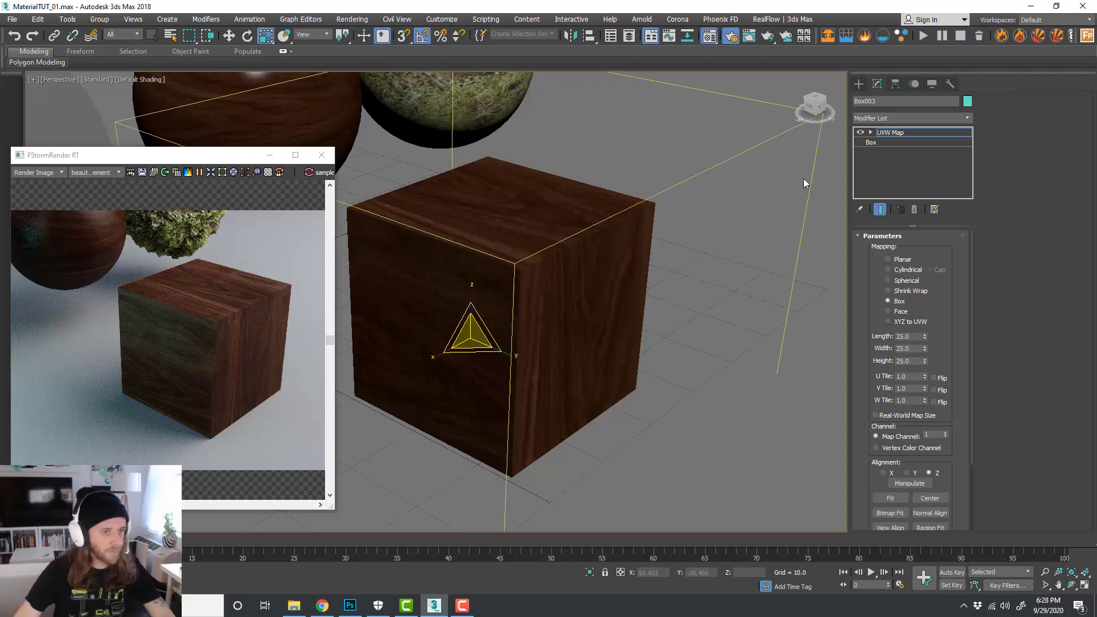
{"action": "left_click", "coordinate": [889, 133]}
{"action": "left_click", "coordinate": [308, 173]}
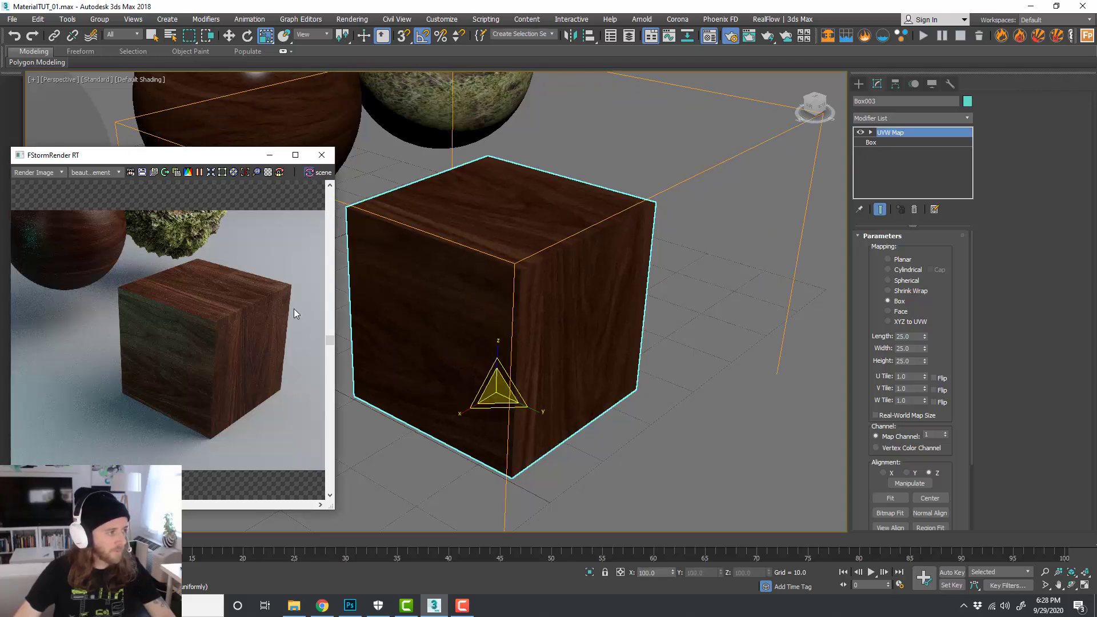
{"action": "left_click_drag", "start_coordinate": [295, 303], "coordinate": [272, 241]}
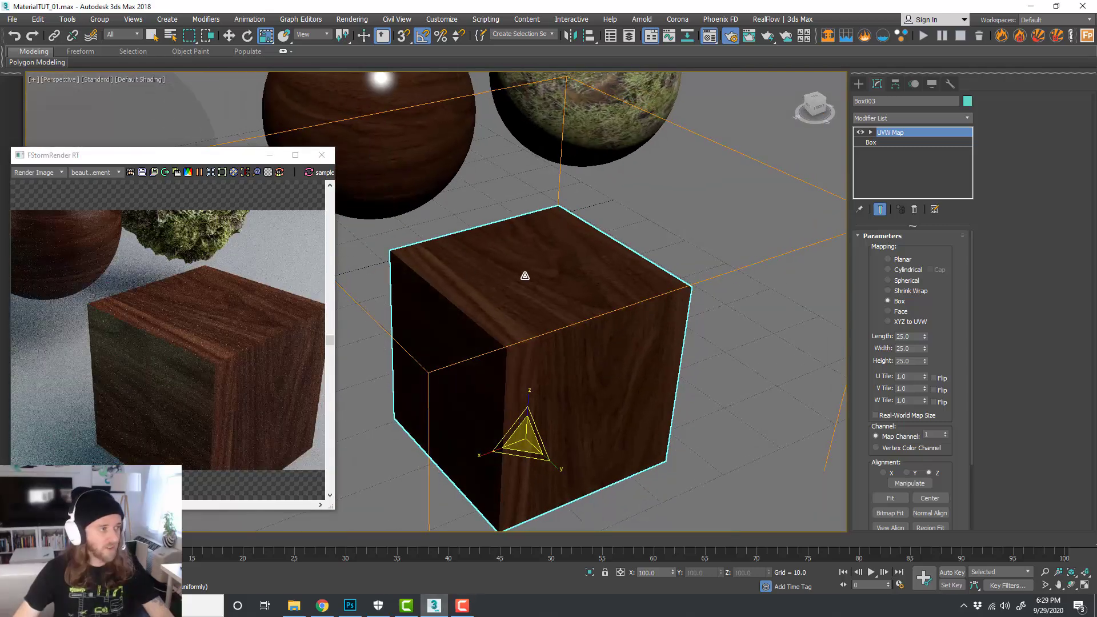
Step: Return to the FStormCamera_001 view and delete the wood box
{"action": "key", "text": "alt+w"}
{"action": "key", "text": "alt+w"}
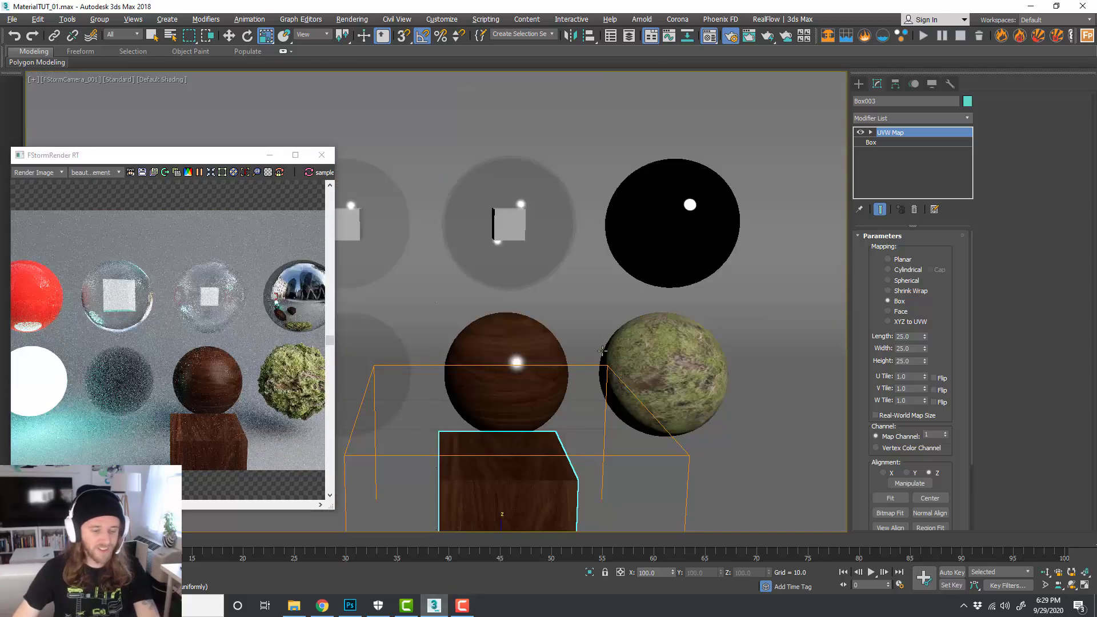
{"action": "key", "text": "Delete"}
Step: Zoom the FStorm preview out to the whole image, widen its window and place it at the side of the viewport
{"action": "left_click_drag", "start_coordinate": [181, 157], "coordinate": [326, 116]}
{"action": "scroll", "coordinate": [354, 273], "scroll_direction": "down", "scroll_amount": 2}
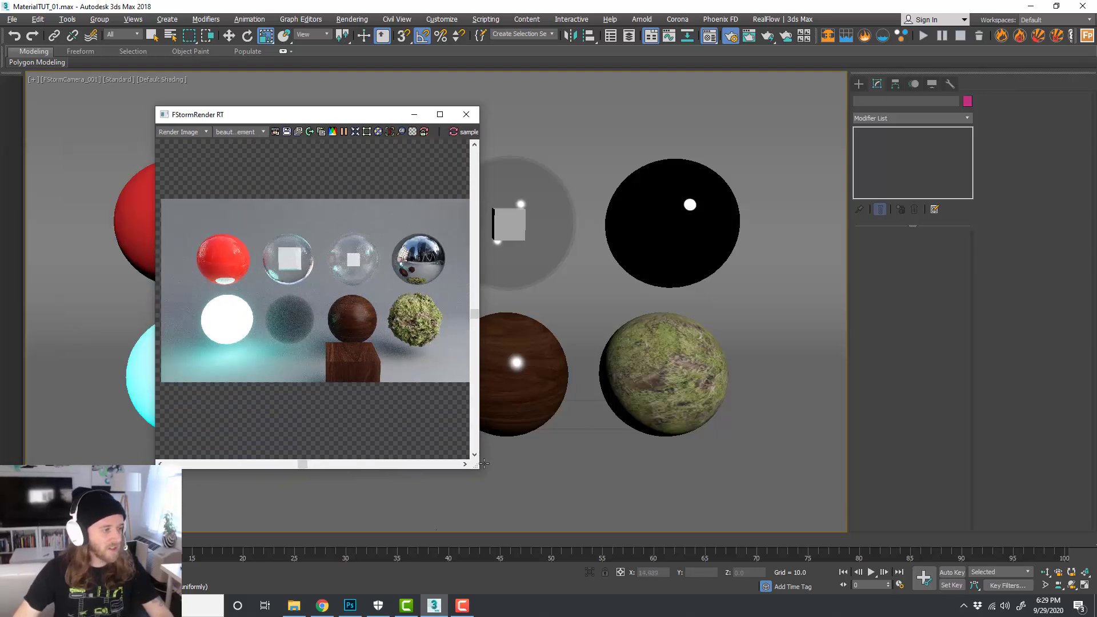
{"action": "left_click_drag", "start_coordinate": [479, 468], "coordinate": [533, 417]}
{"action": "scroll", "coordinate": [375, 298], "scroll_direction": "up", "scroll_amount": 2}
{"action": "scroll", "coordinate": [392, 304], "scroll_direction": "down", "scroll_amount": 2}
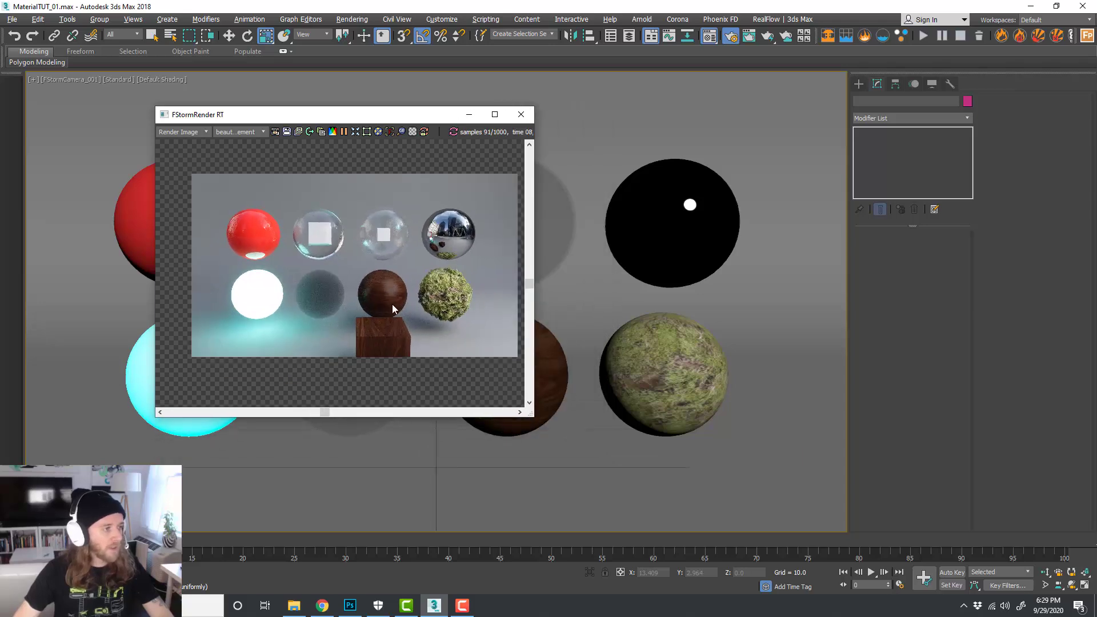
{"action": "left_click_drag", "start_coordinate": [366, 120], "coordinate": [251, 106]}
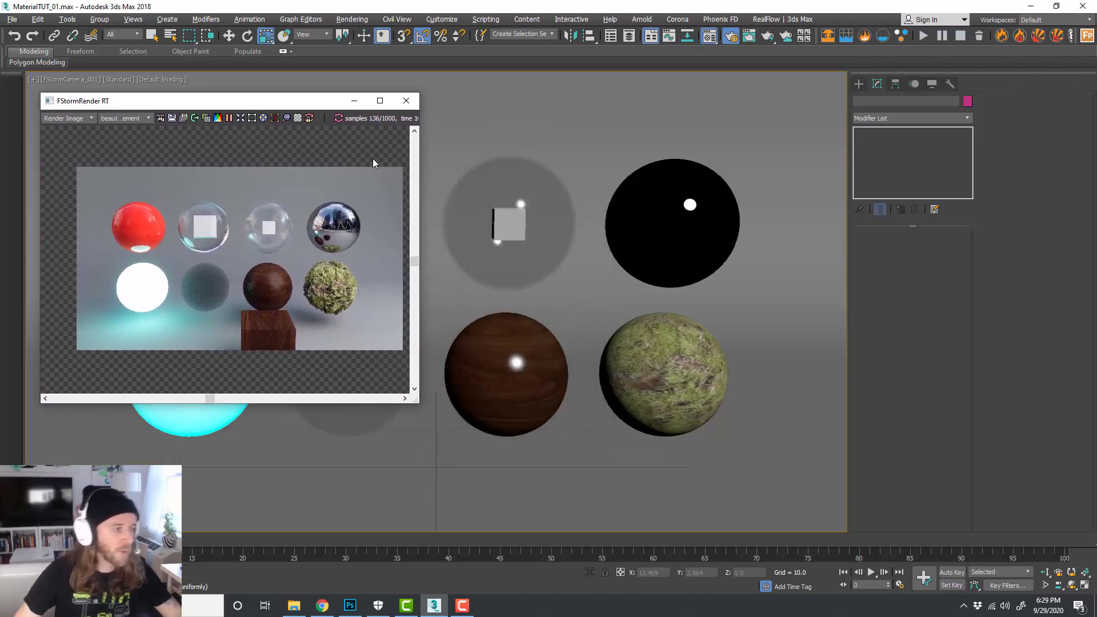
Step: Open the Material Editor clear of the FStorm preview and refresh the render of the eight spheres
{"action": "left_click", "coordinate": [554, 339]}
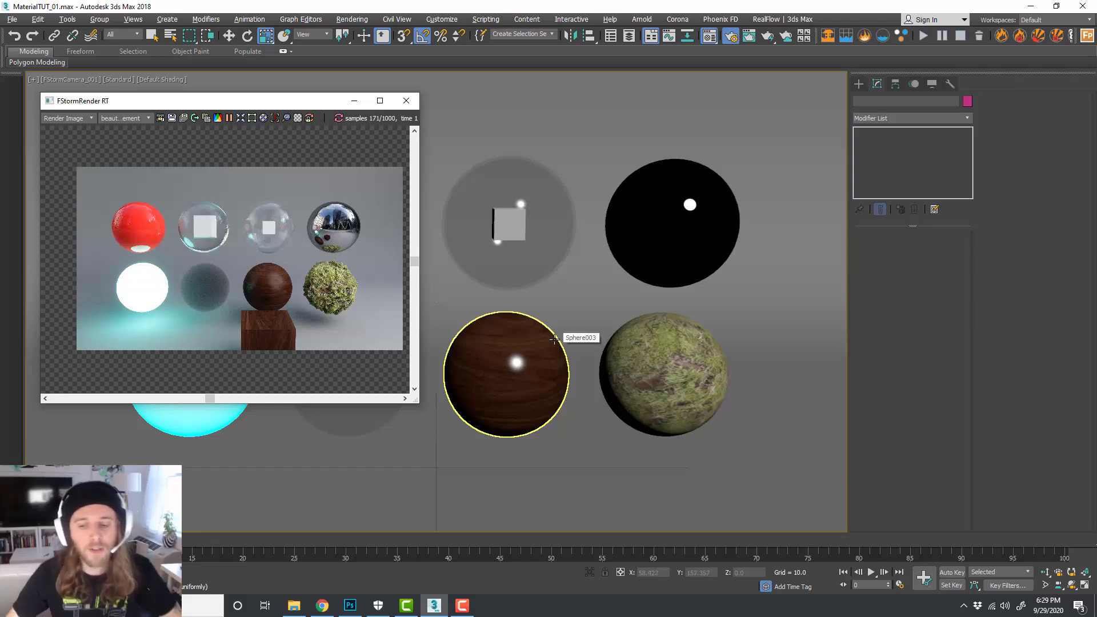
{"action": "left_click", "coordinate": [574, 352]}
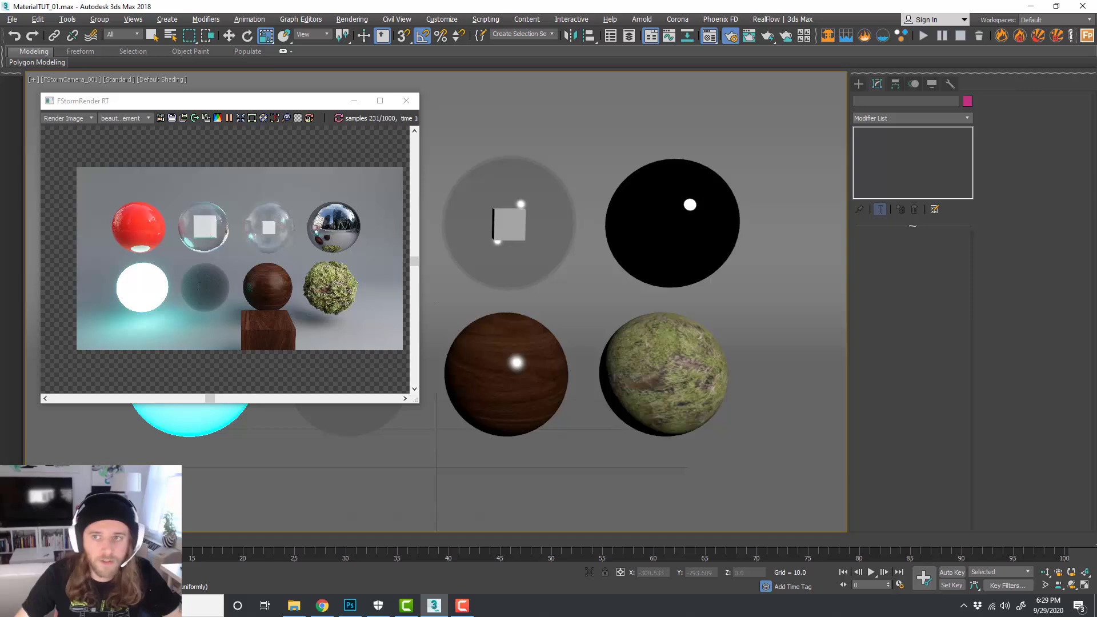
{"action": "key", "text": "m"}
{"action": "left_click_drag", "start_coordinate": [1015, 76], "coordinate": [662, 84]}
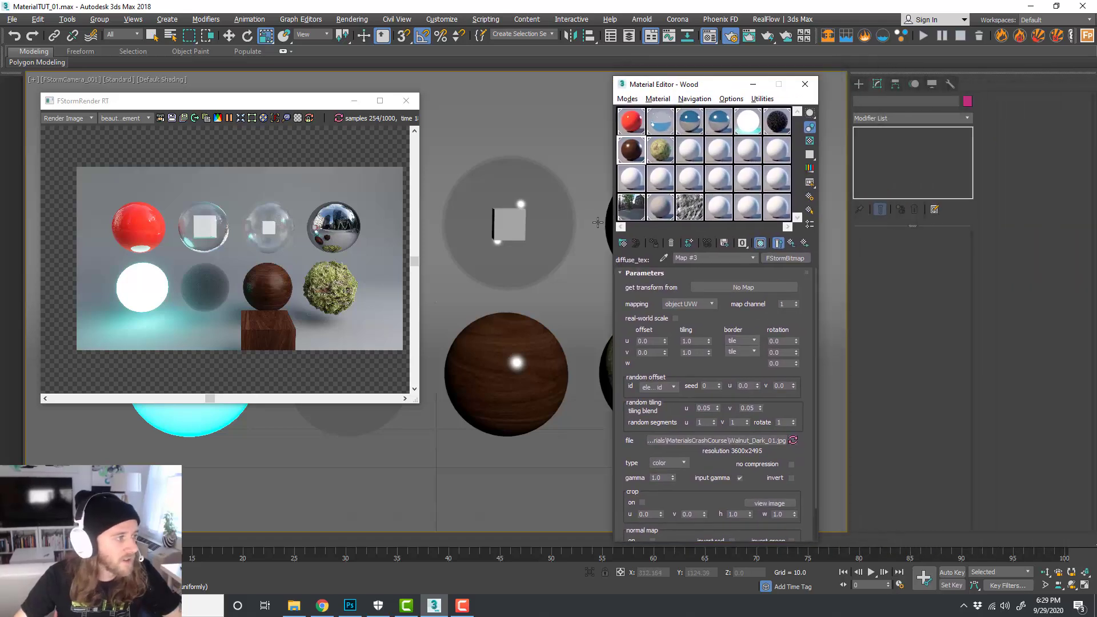
{"action": "left_click", "coordinate": [341, 130]}
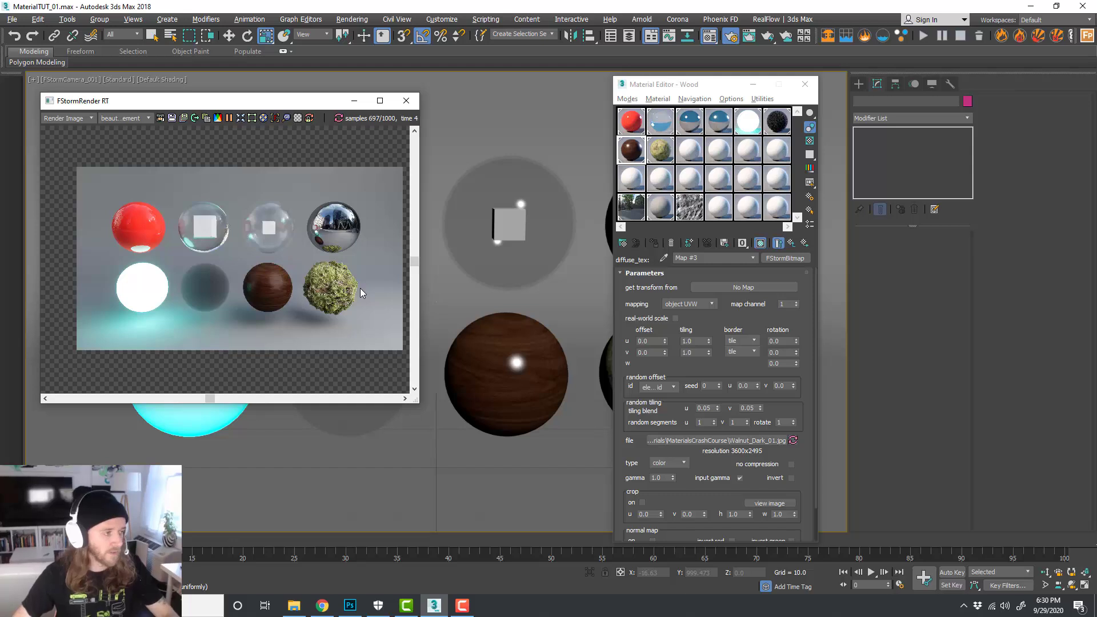
{"action": "middle_click_drag", "start_coordinate": [360, 293], "coordinate": [351, 292]}
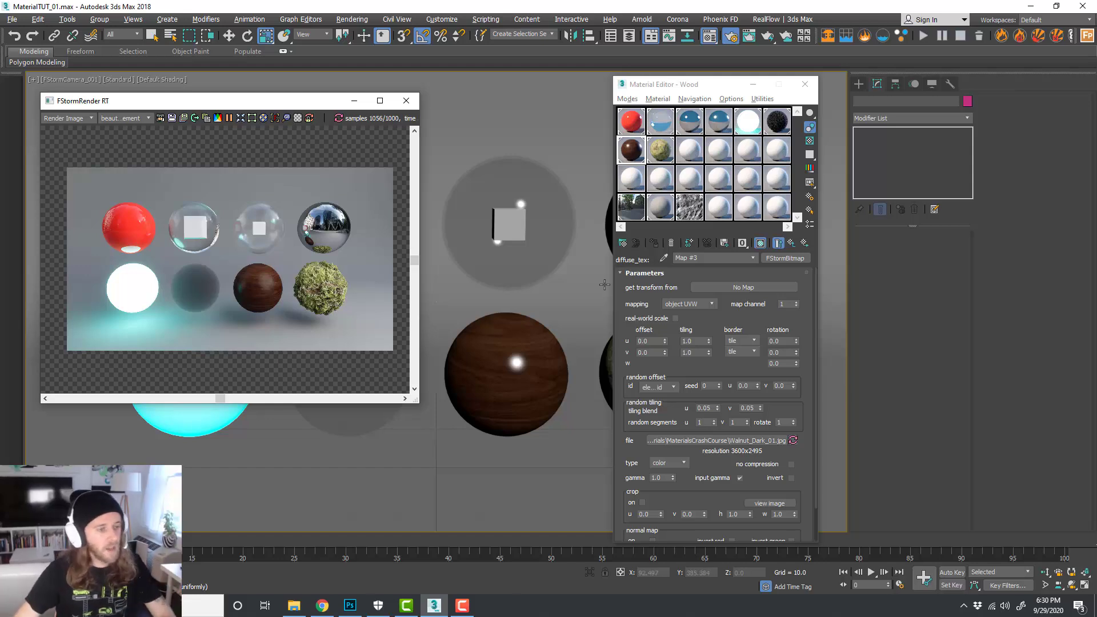
{"action": "left_click", "coordinate": [738, 319]}
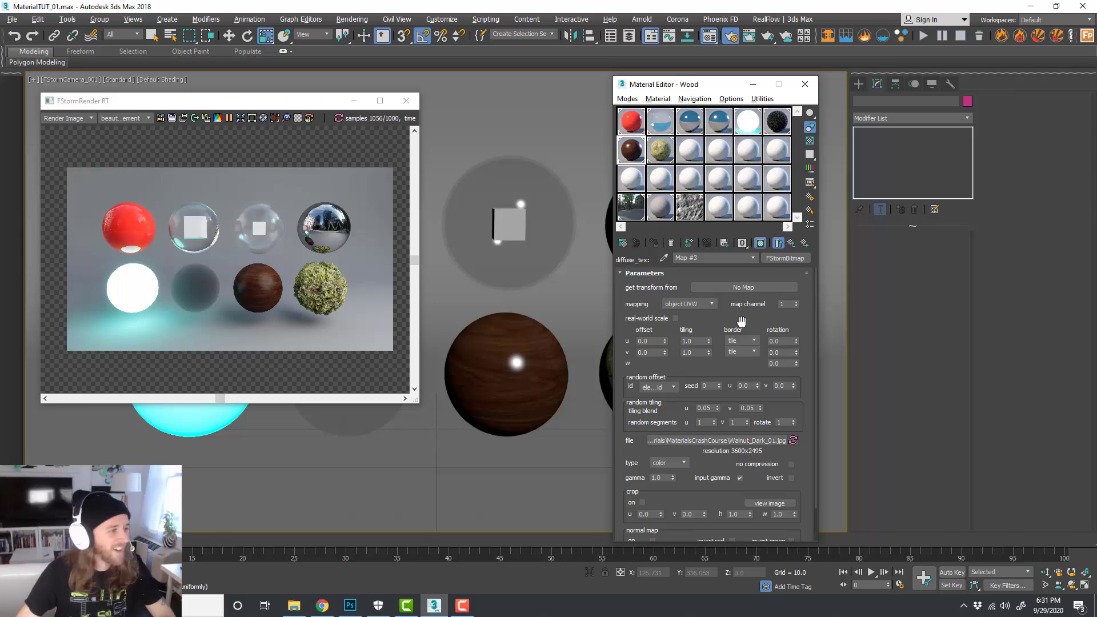
Step: Move the Material Editor off the moss sphere and add an Unwrap UVW modifier to that sphere
{"action": "left_click_drag", "start_coordinate": [719, 91], "coordinate": [399, 74]}
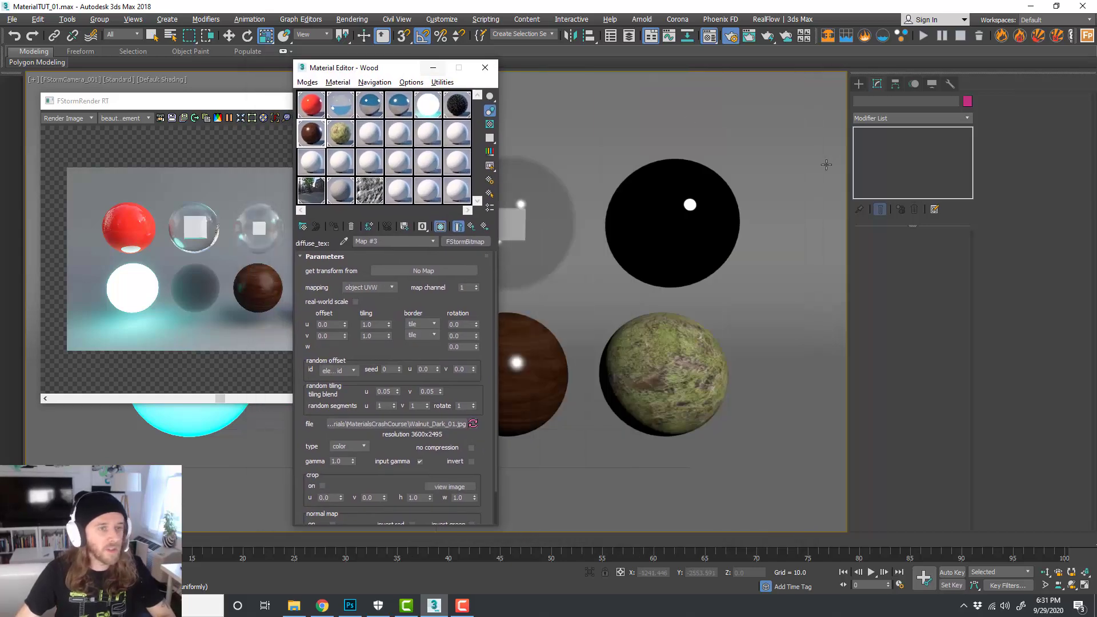
{"action": "left_click", "coordinate": [716, 378]}
{"action": "left_click", "coordinate": [966, 117]}
{"action": "left_click_drag", "start_coordinate": [968, 171], "coordinate": [969, 475]}
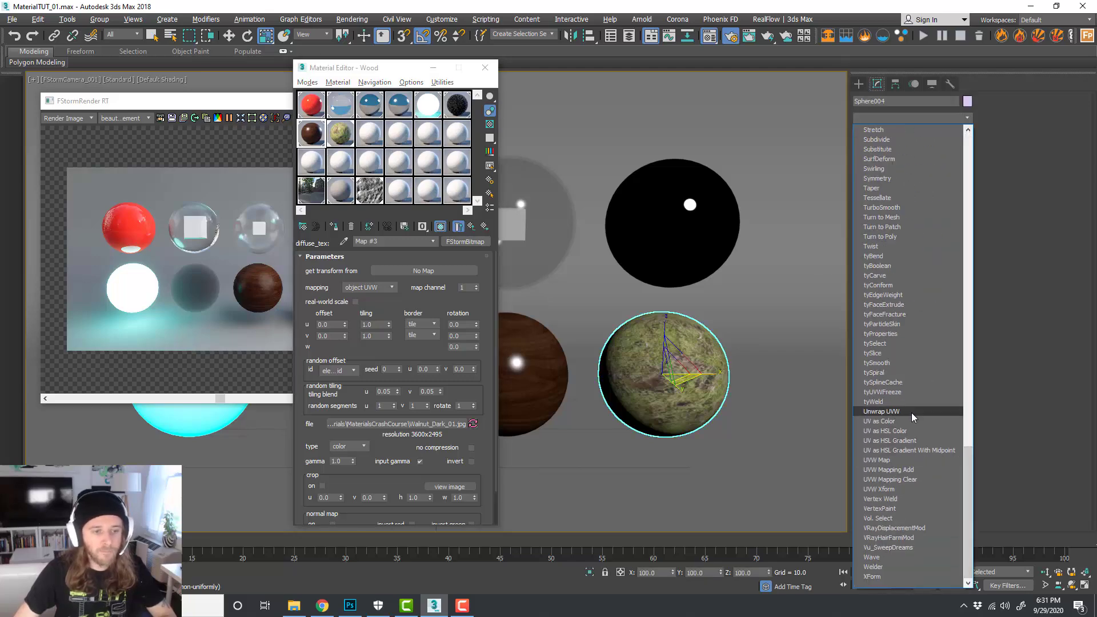
{"action": "left_click", "coordinate": [895, 411]}
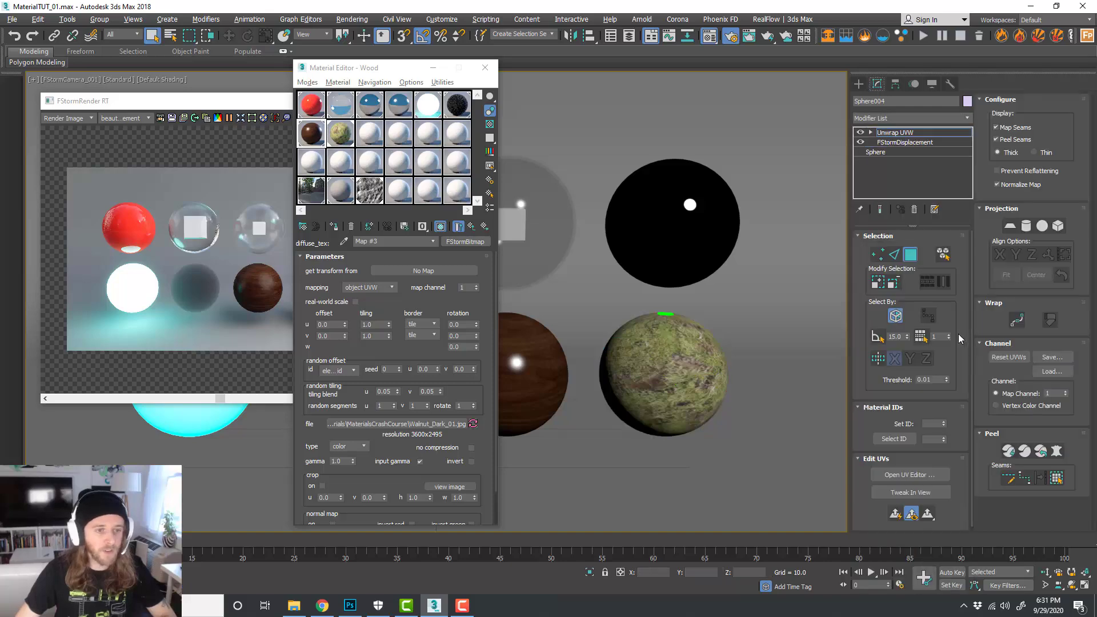
Step: Open the moss sphere's UV editor and flatten its UVs by smoothing group, followed by polygon angle
{"action": "left_click", "coordinate": [903, 475]}
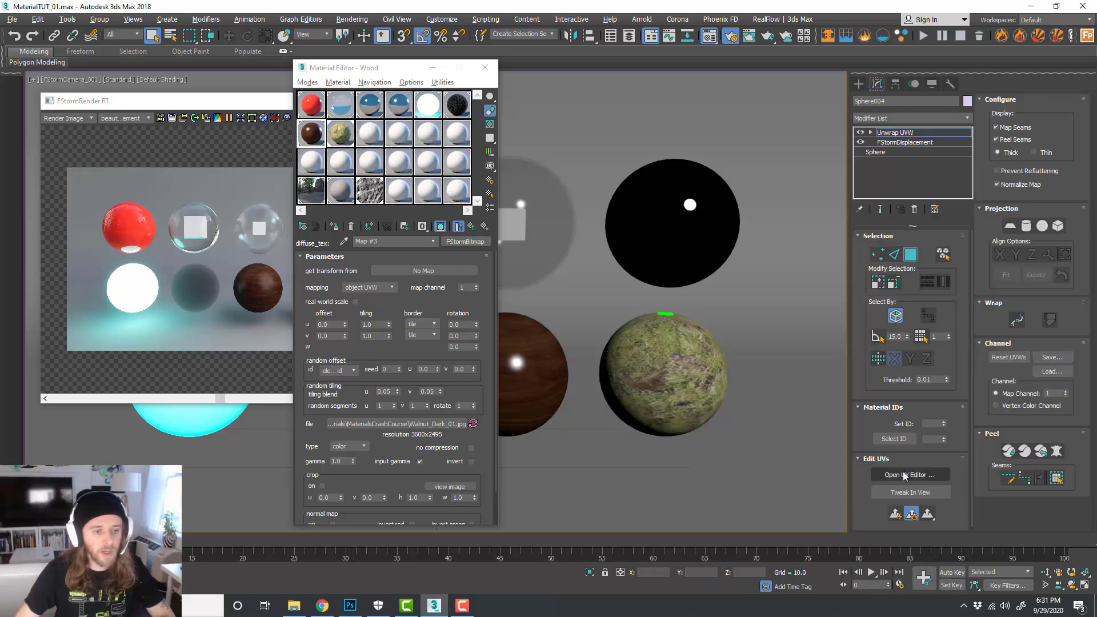
{"action": "left_click_drag", "start_coordinate": [260, 57], "coordinate": [541, 76]}
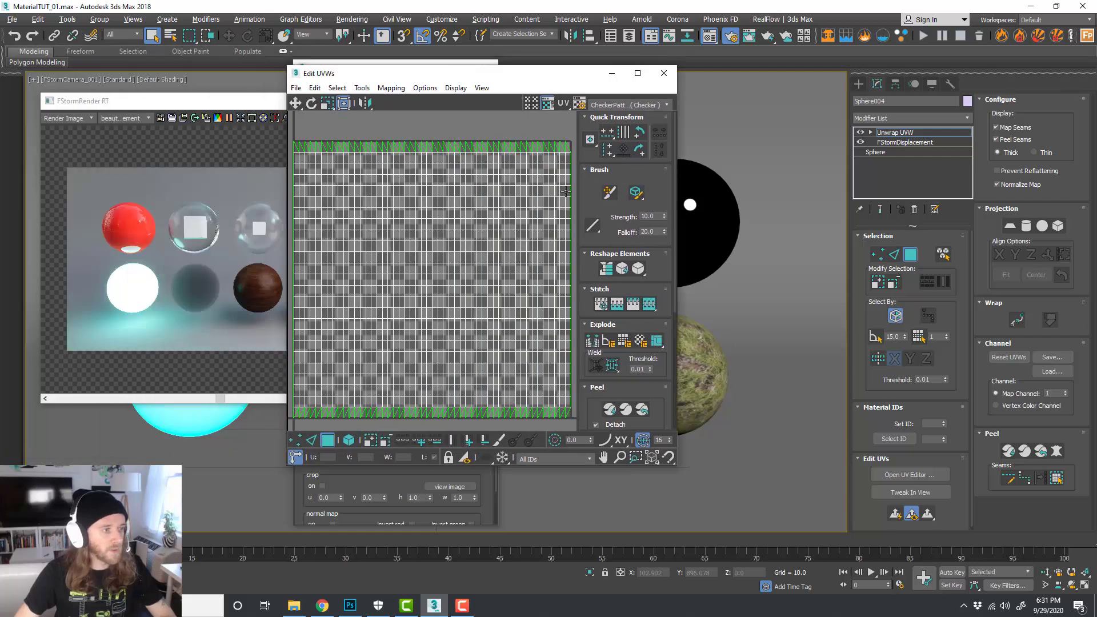
{"action": "left_click", "coordinate": [625, 343]}
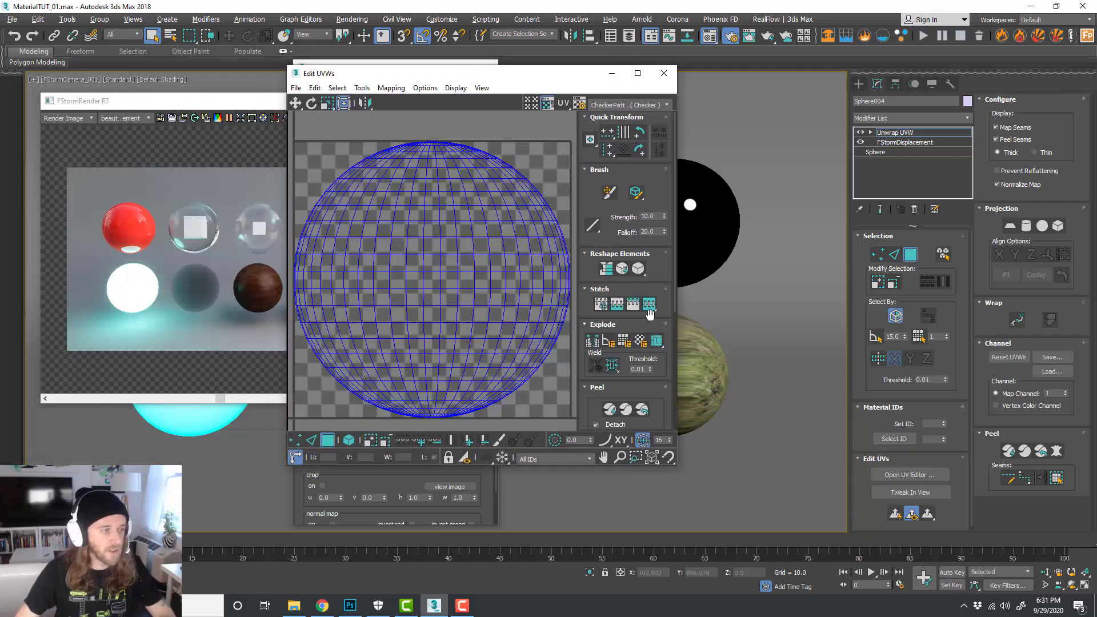
{"action": "left_click", "coordinate": [608, 341]}
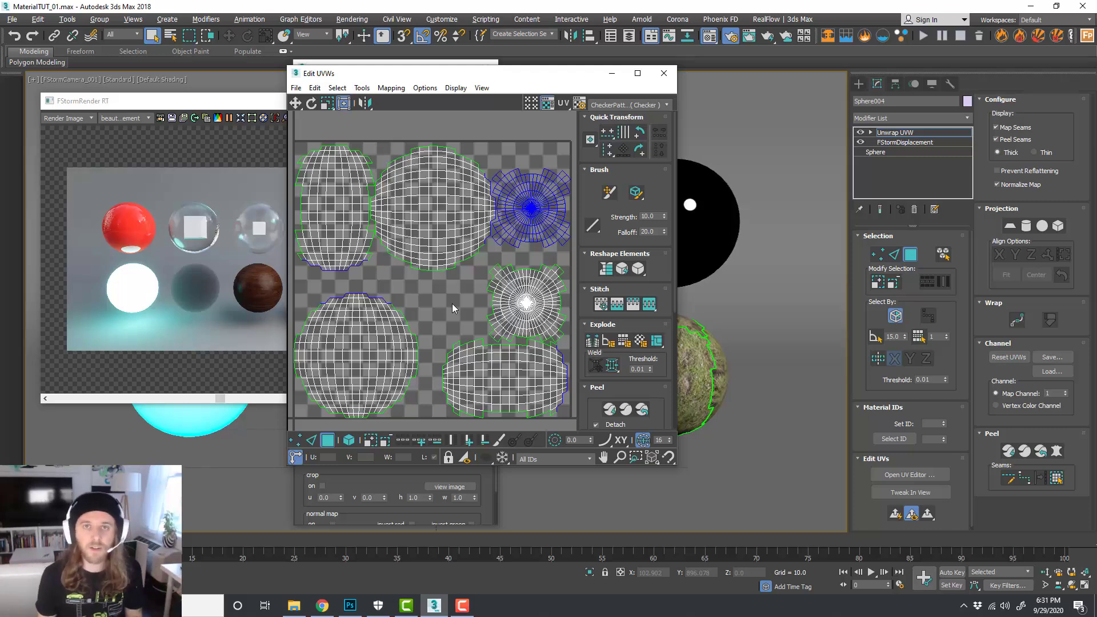
Step: Close the UV editor and delete the Unwrap UVW modifier from the moss sphere
{"action": "left_click", "coordinate": [663, 73]}
{"action": "right_click", "coordinate": [921, 132]}
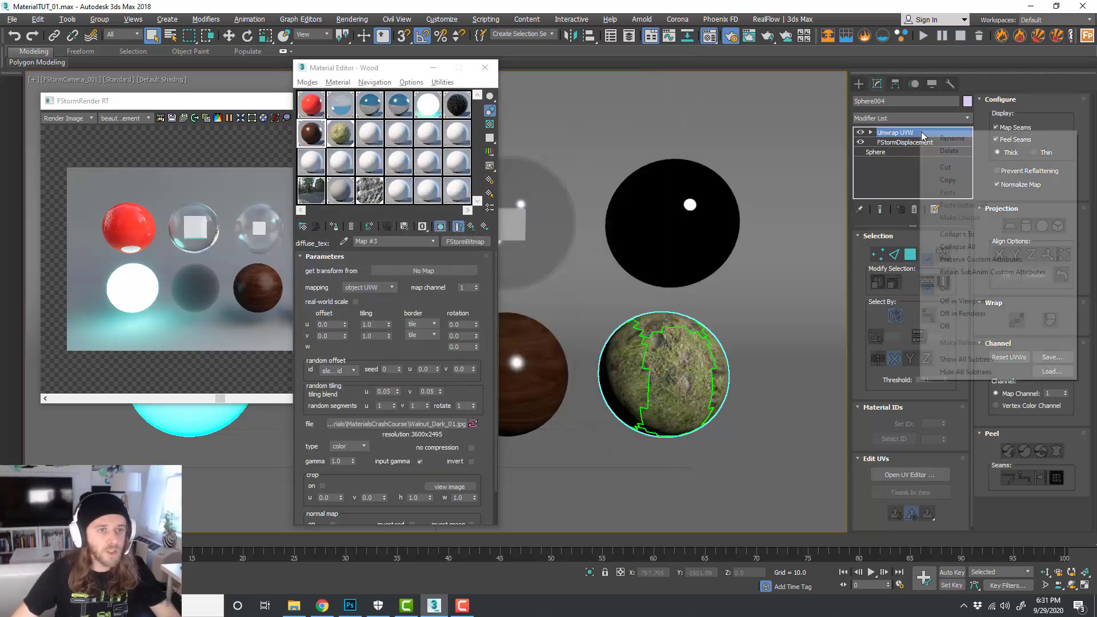
{"action": "left_click", "coordinate": [943, 150]}
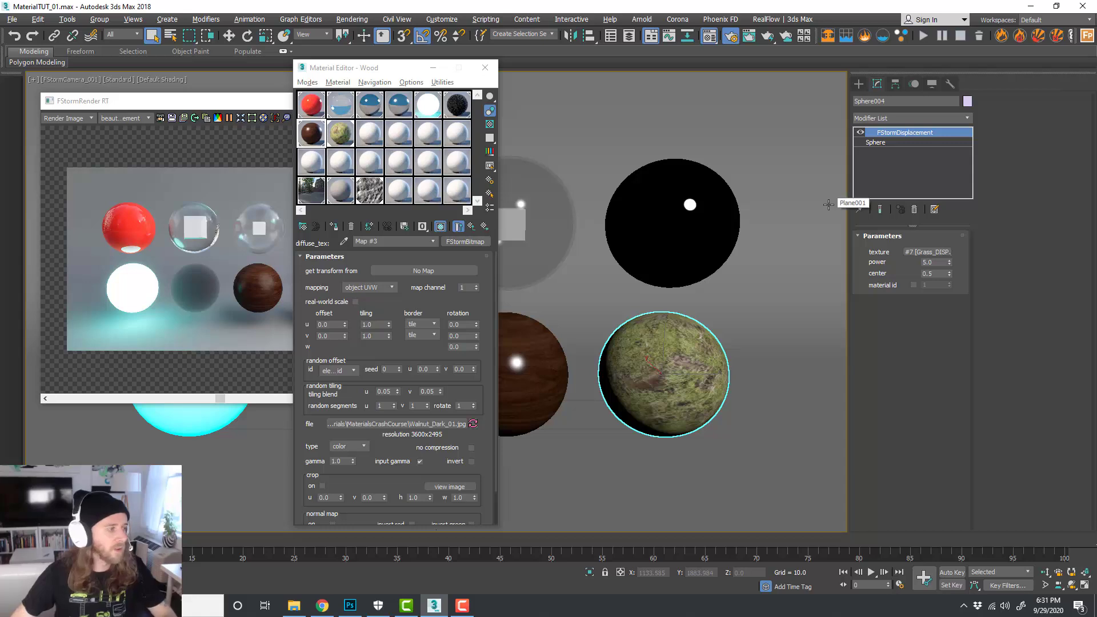
Step: Arrange the Material Editor and the FStorm render window side by side so all eight rendered spheres are unobstructed
{"action": "left_click_drag", "start_coordinate": [394, 68], "coordinate": [674, 74]}
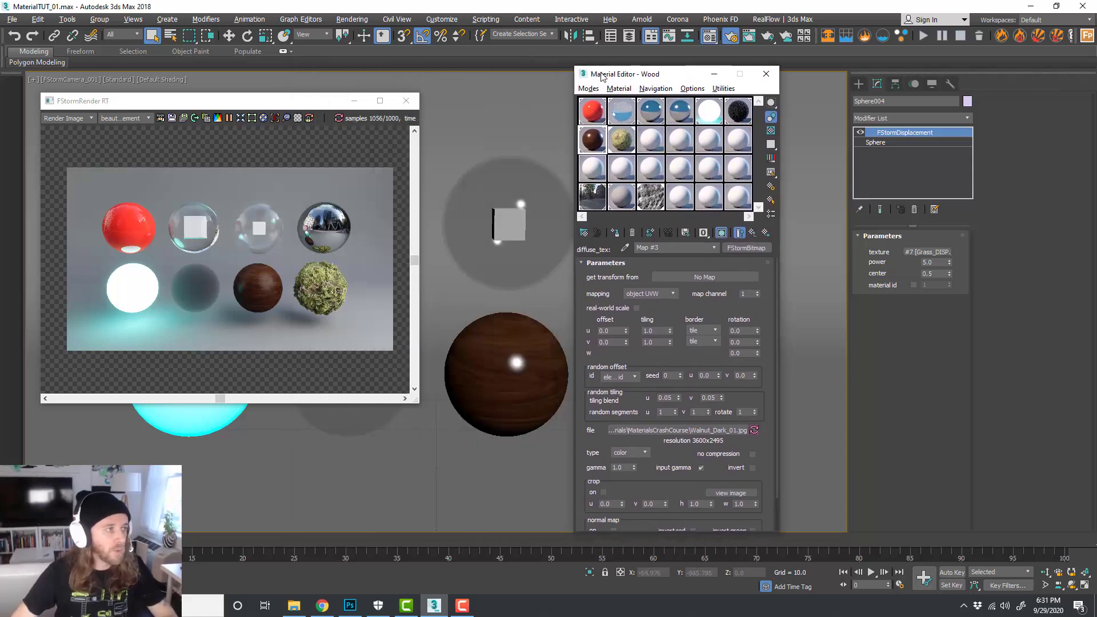
{"action": "left_click_drag", "start_coordinate": [300, 105], "coordinate": [443, 93]}
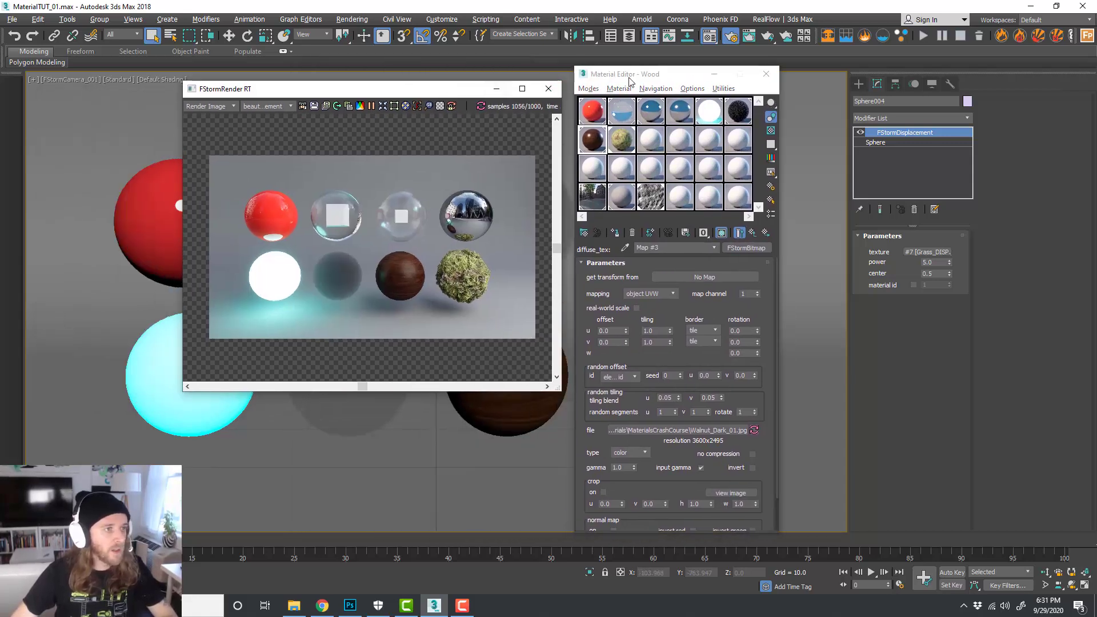
{"action": "left_click_drag", "start_coordinate": [633, 80], "coordinate": [630, 93]}
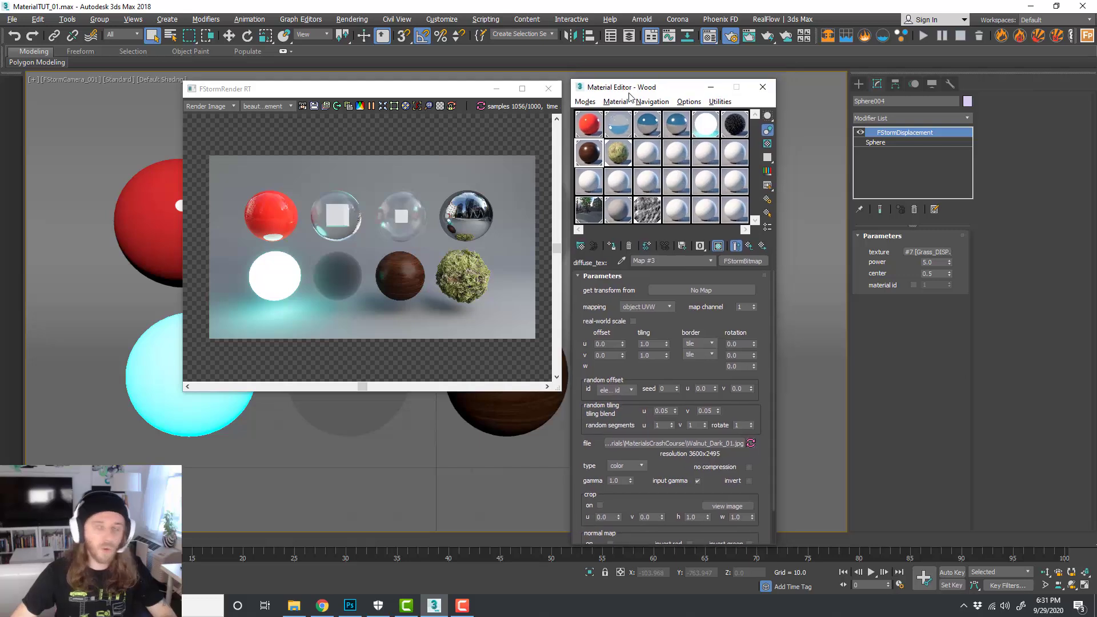